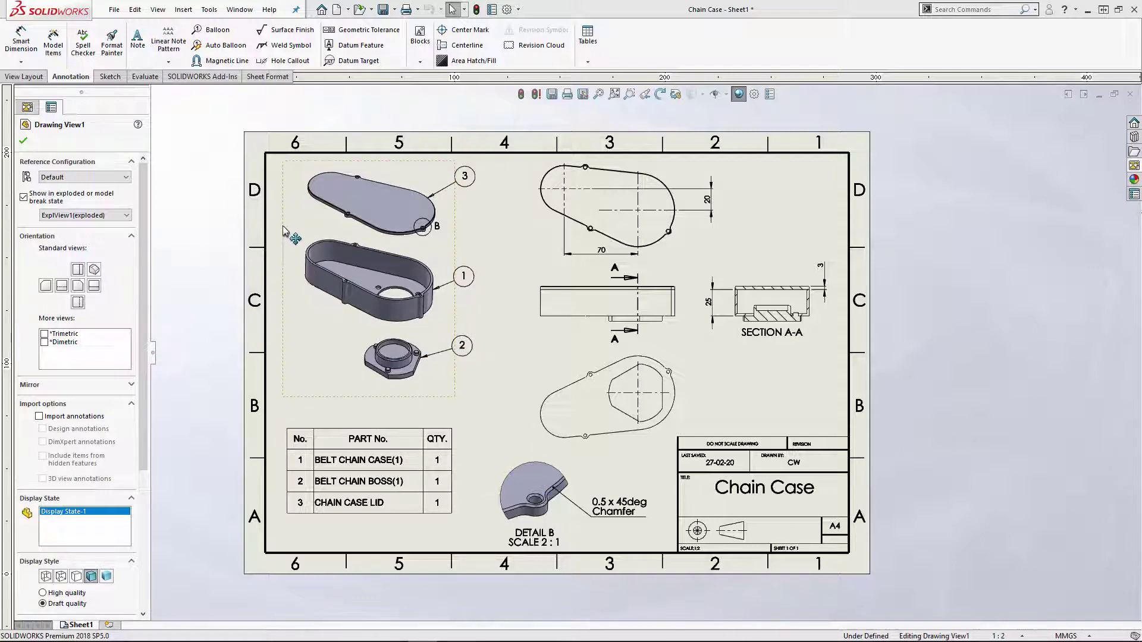
Open the Chain Case assembly from the drawing's exploded isometric view and inspect its separated parts from several angles
left_click(285, 229)
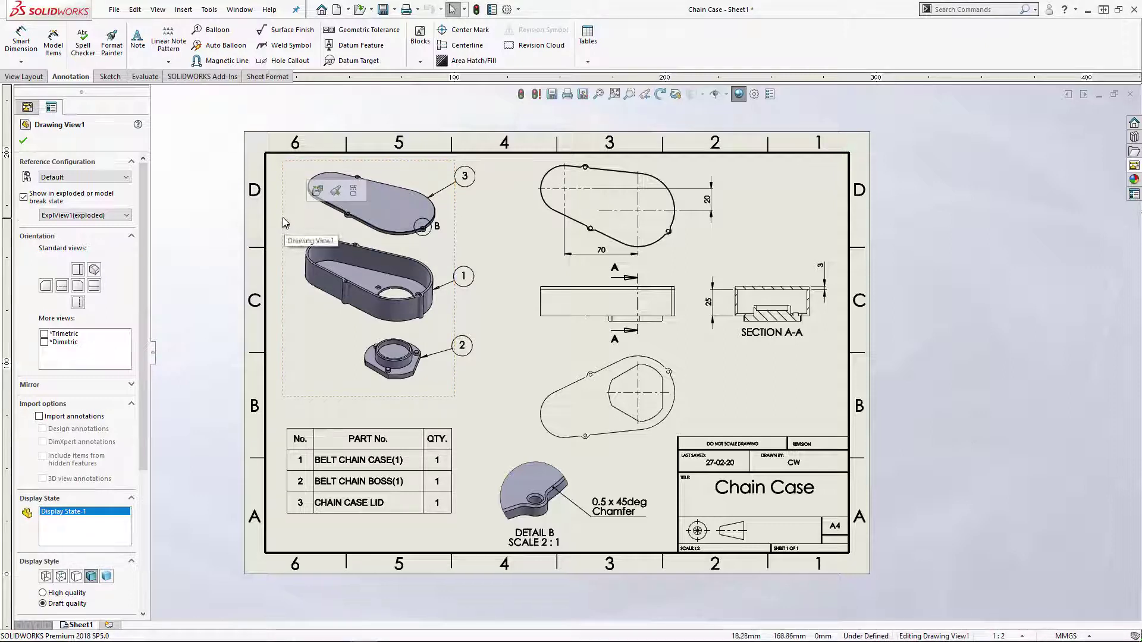
left_click(229, 218)
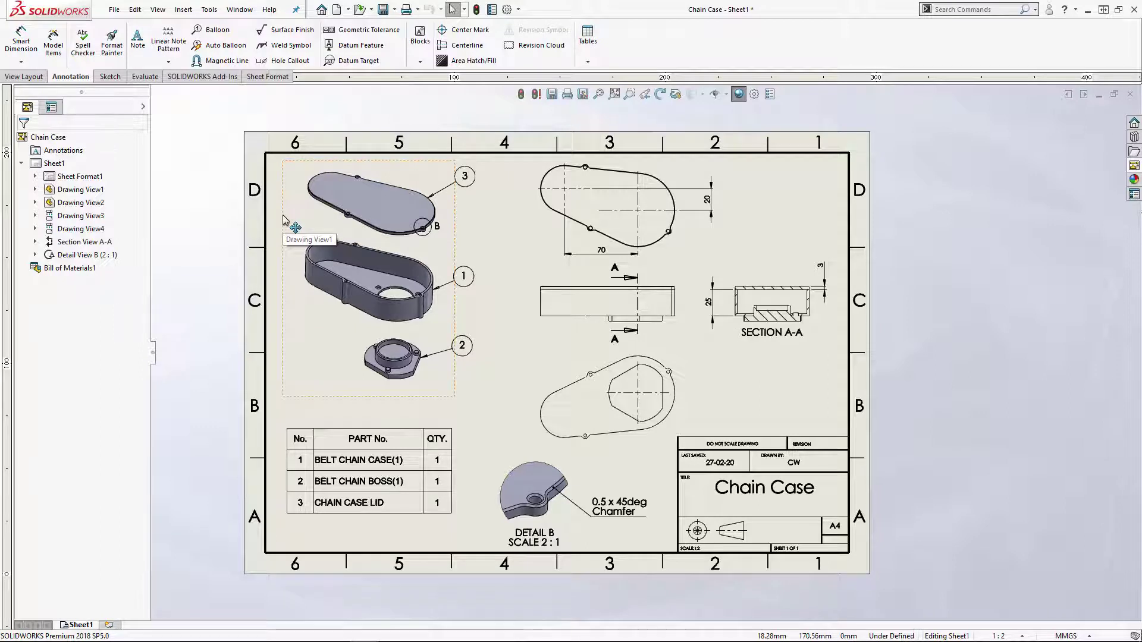
left_click(298, 162)
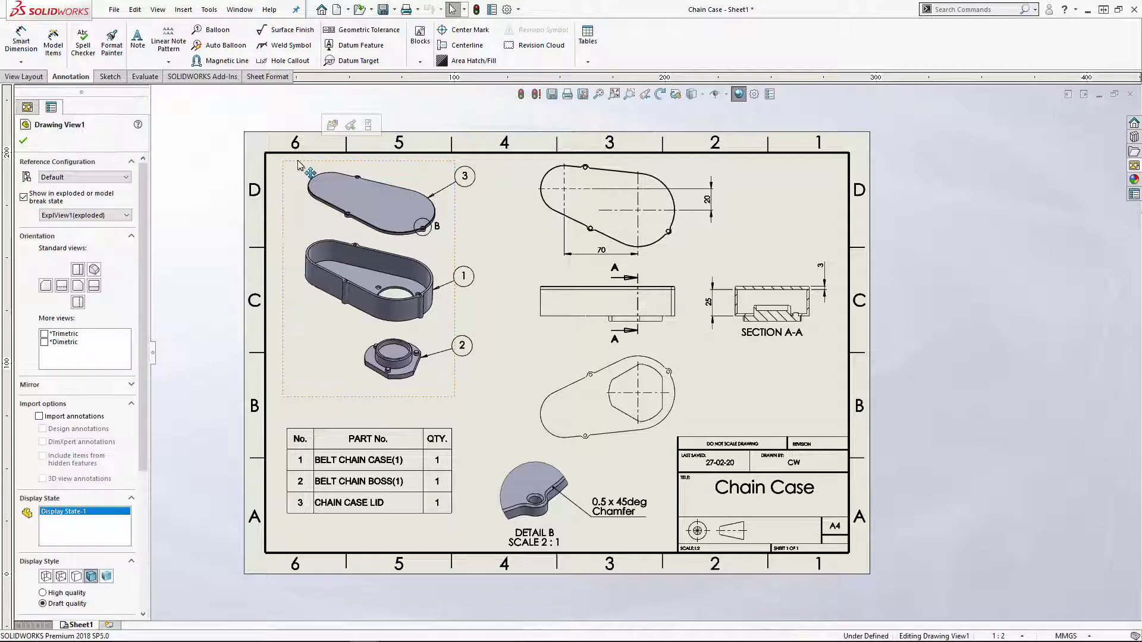
left_click(332, 126)
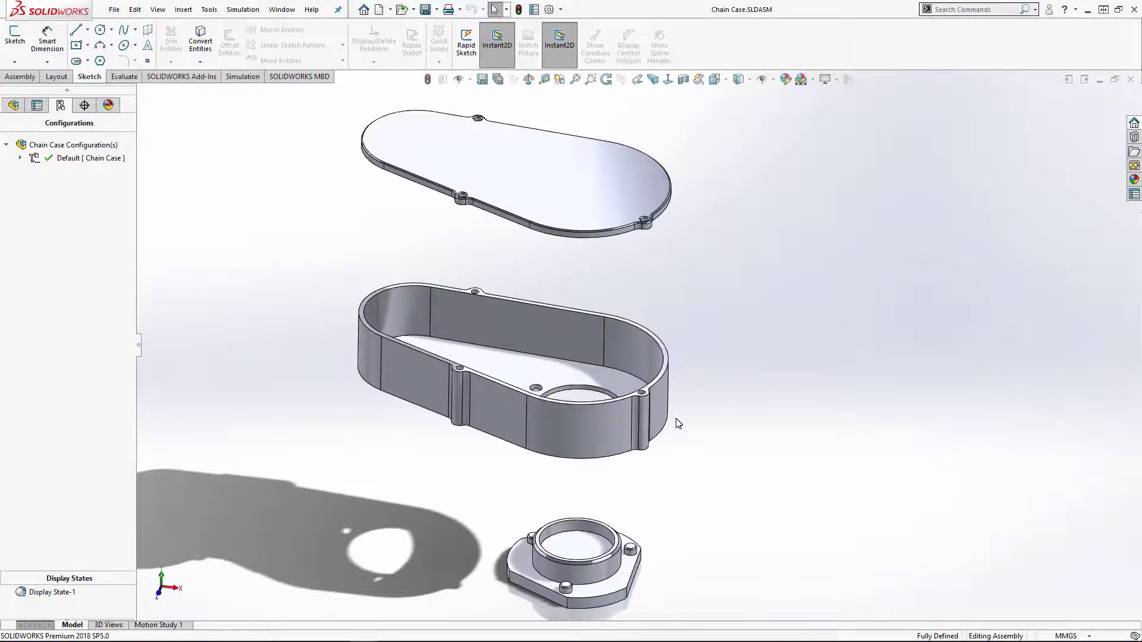
middle_click_drag(676, 418, 676, 419)
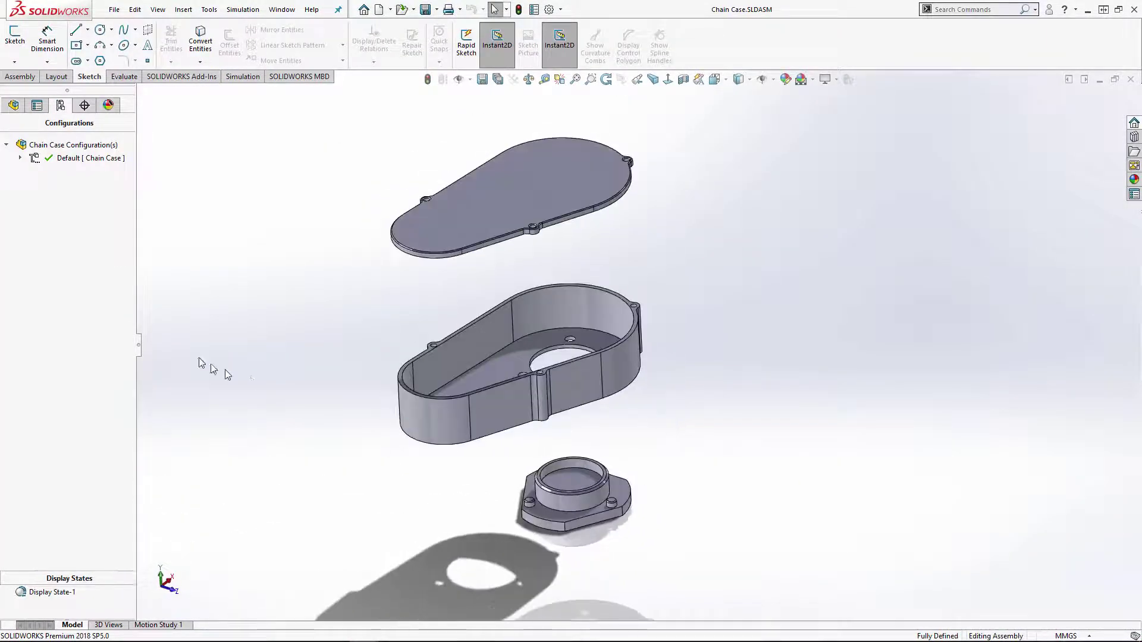
middle_click_drag(200, 312, 232, 262)
middle_click_drag(275, 232, 301, 262)
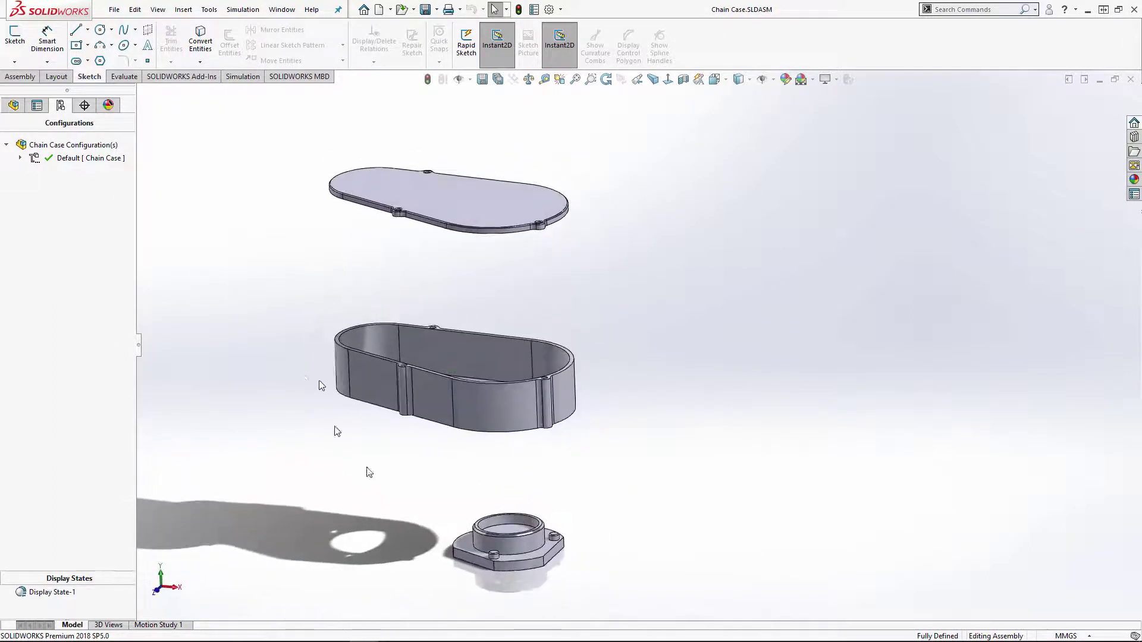
Create a new drawing document
left_click(117, 11)
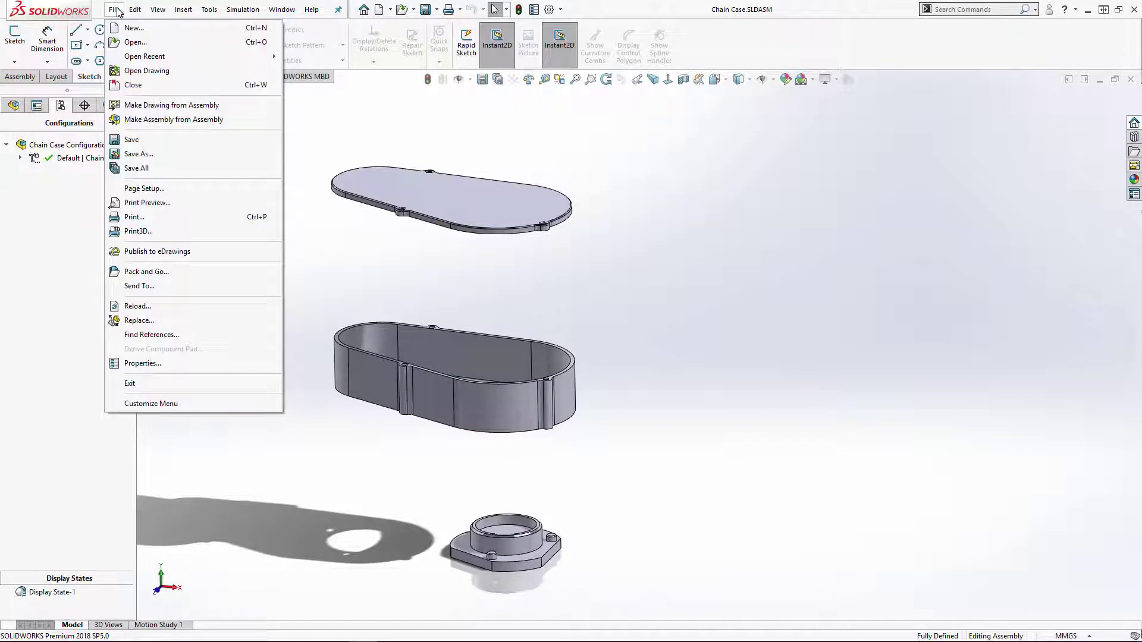
left_click(140, 32)
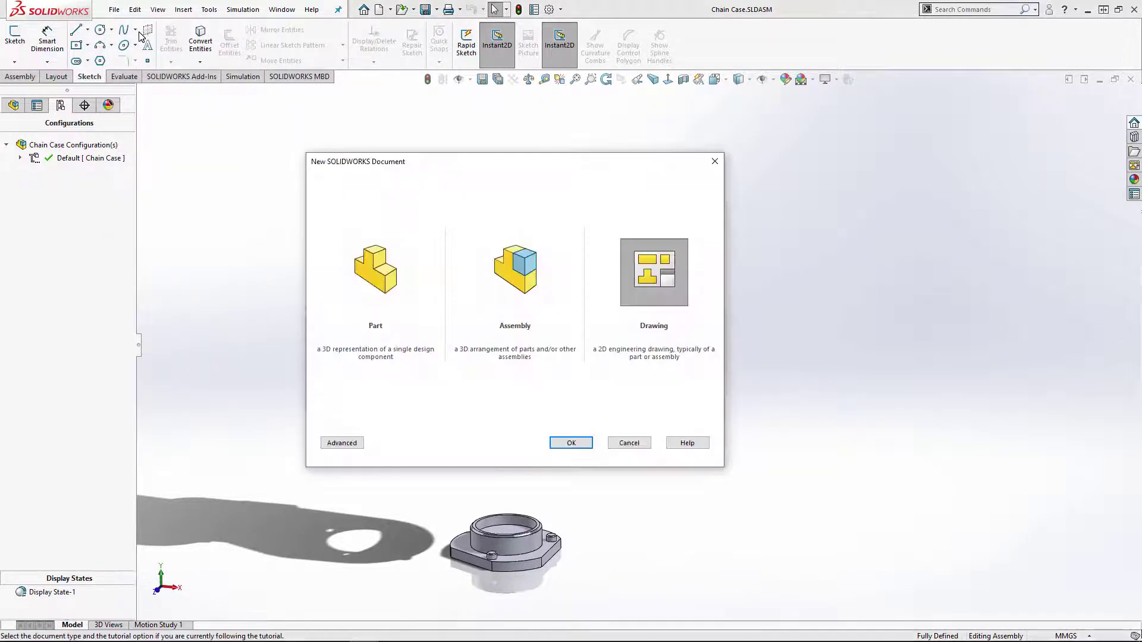
left_click(671, 277)
left_click(572, 443)
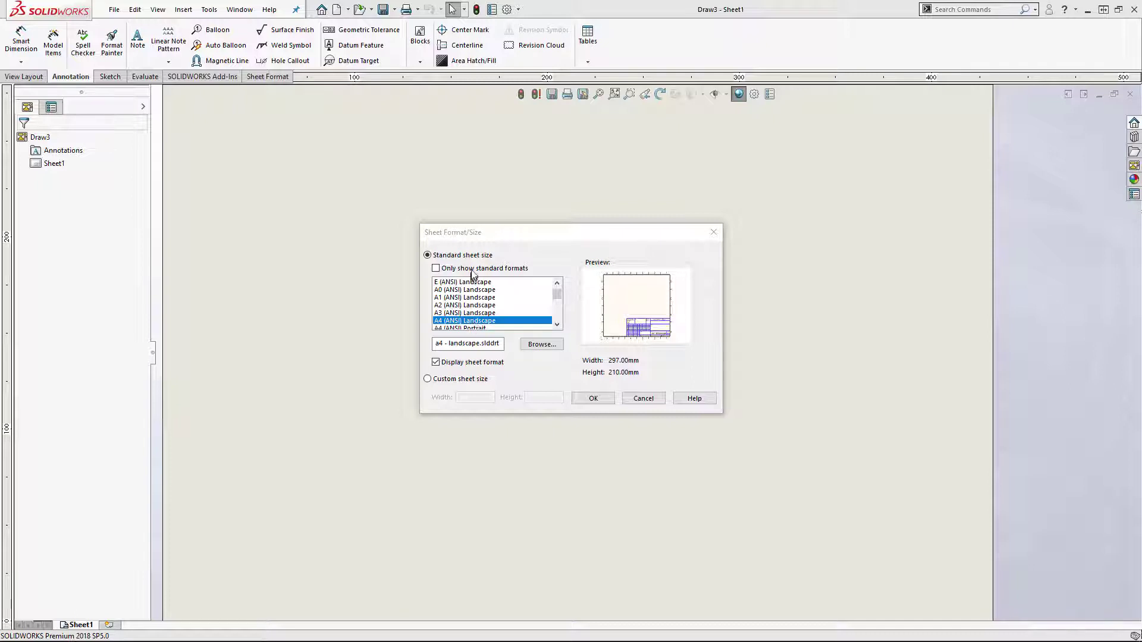
List all sheet formats, not only standard ones, and create the sheet as A4 (ANSI) Landscape with its sheet format displayed
left_click(436, 268)
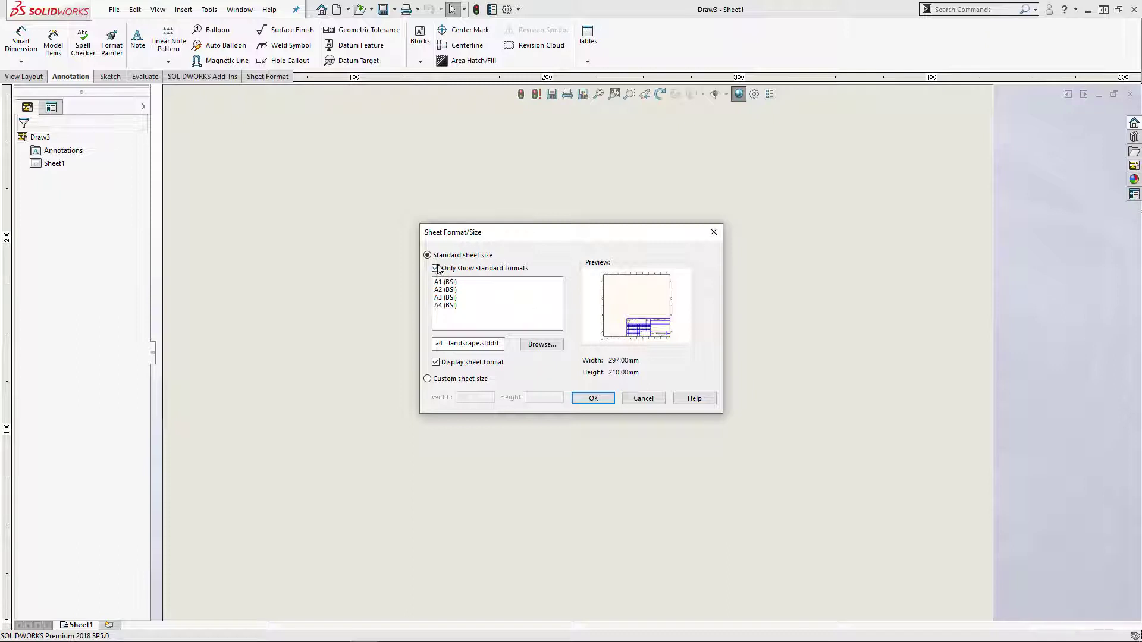
left_click(436, 268)
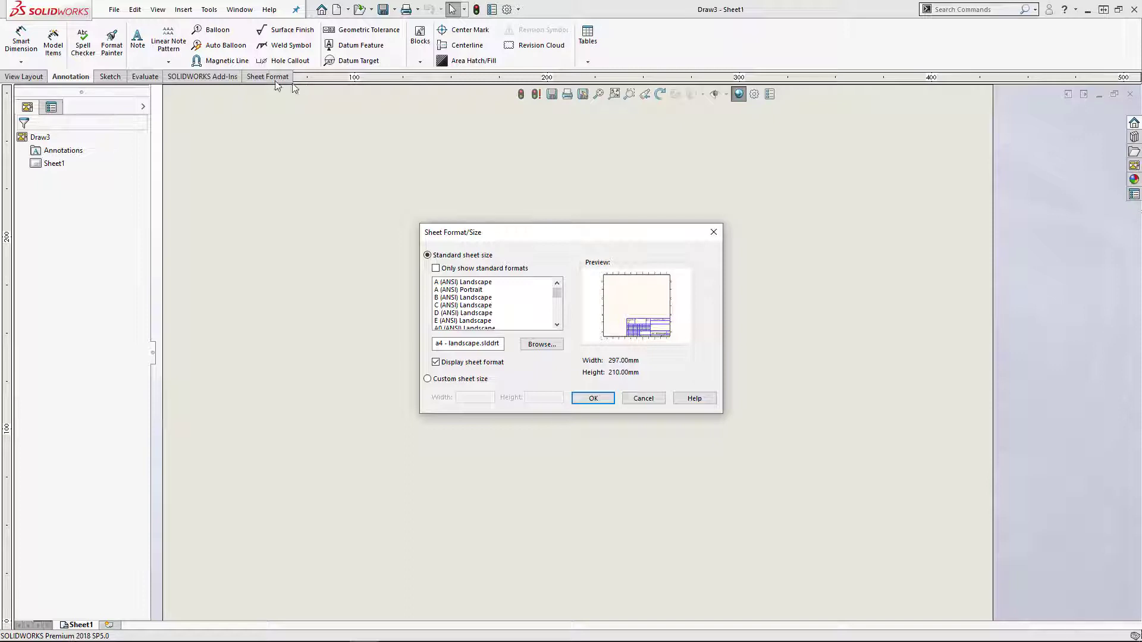
left_click(557, 324)
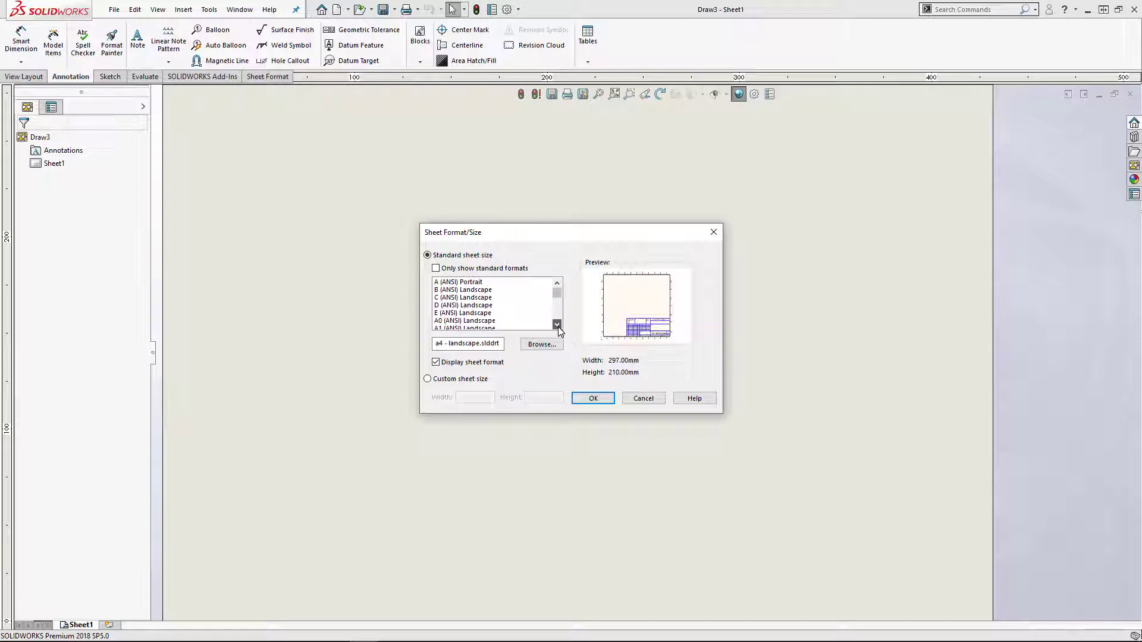
left_click(557, 325)
left_click(557, 325)
left_click(557, 325)
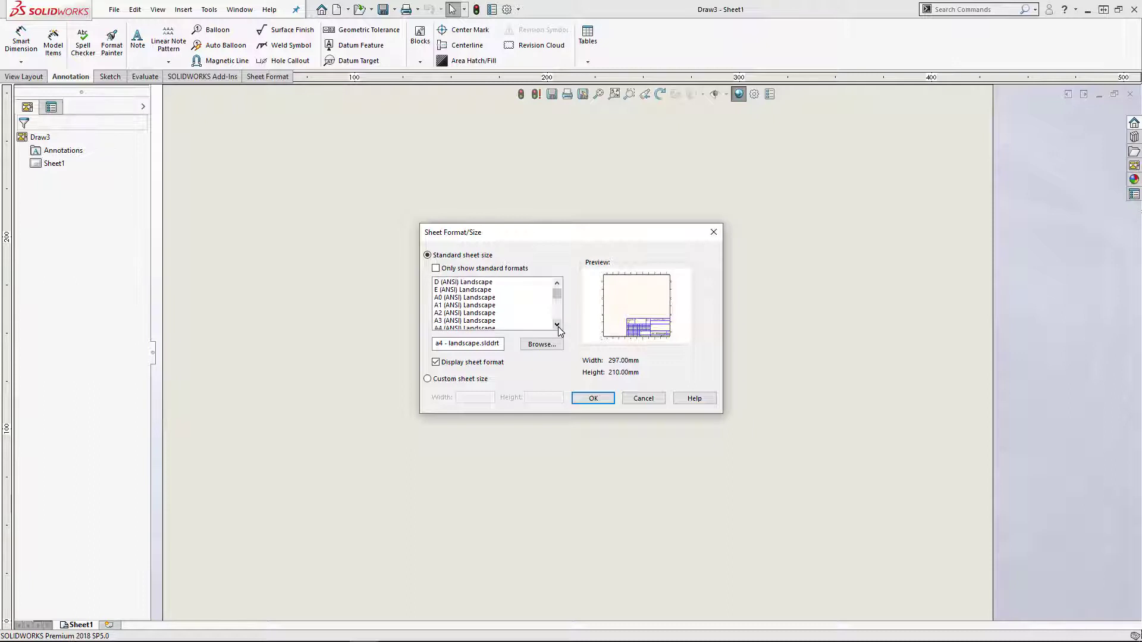
left_click(557, 324)
left_click(557, 325)
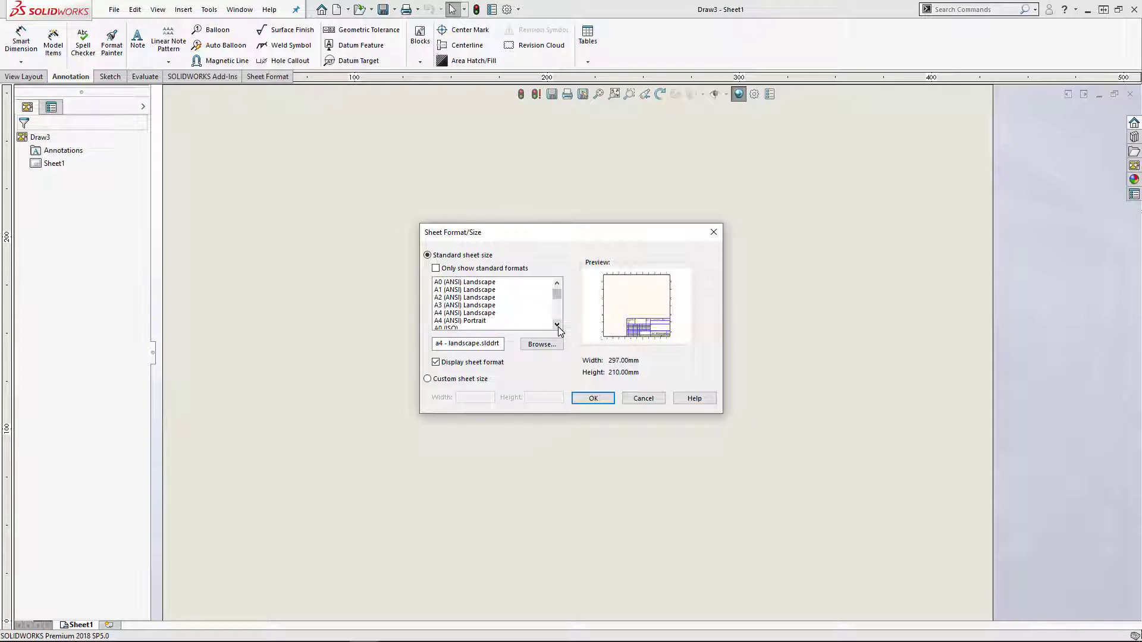
left_click(477, 313)
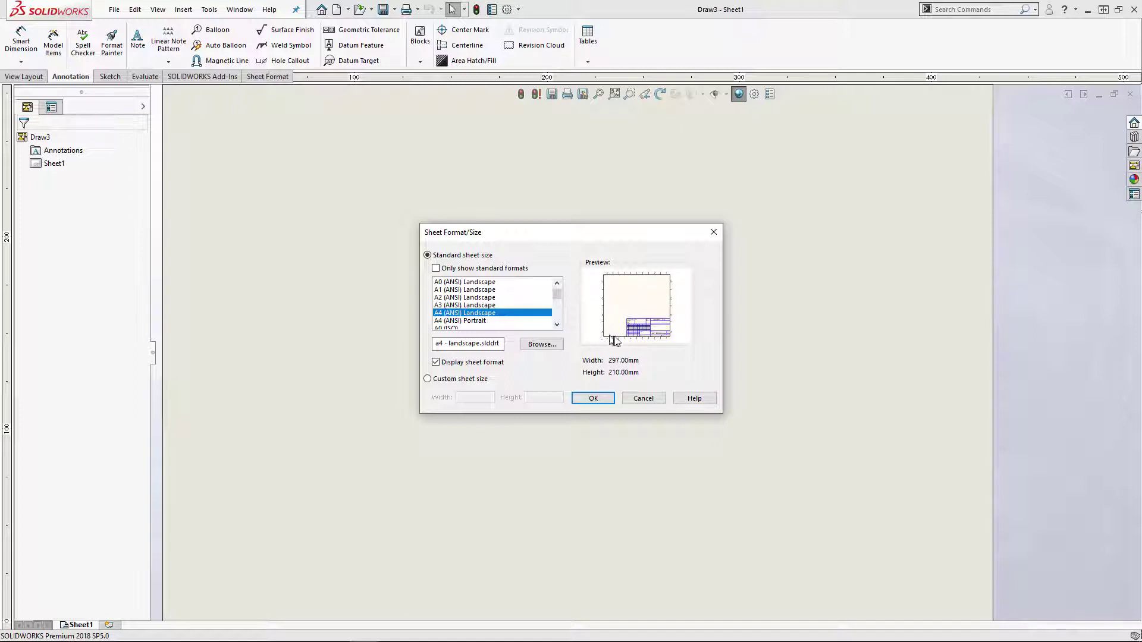
left_click(599, 399)
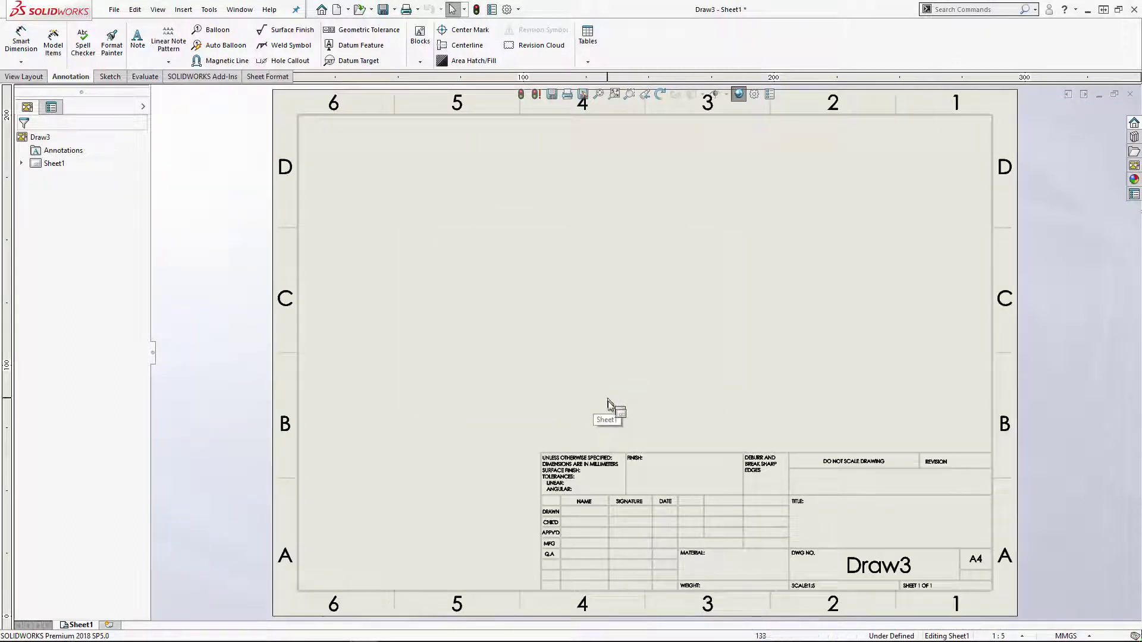
Examine the front view in the finished Chain Case drawing as a layout reference, and return to the blank Draw3 sheet
middle_click_drag(662, 400, 622, 368)
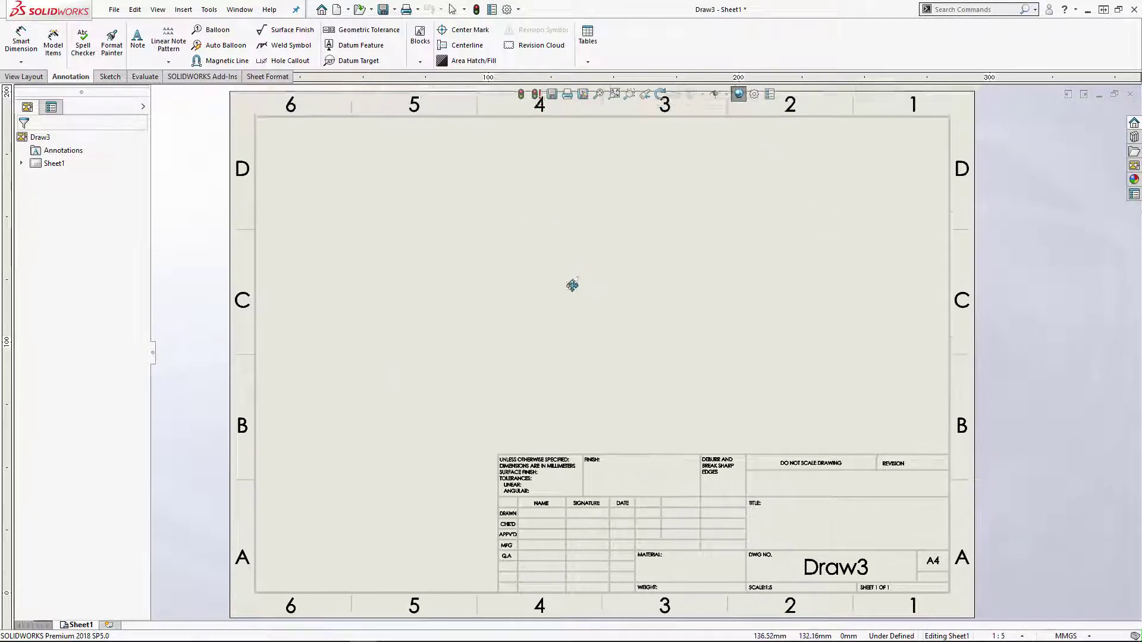
key("f")
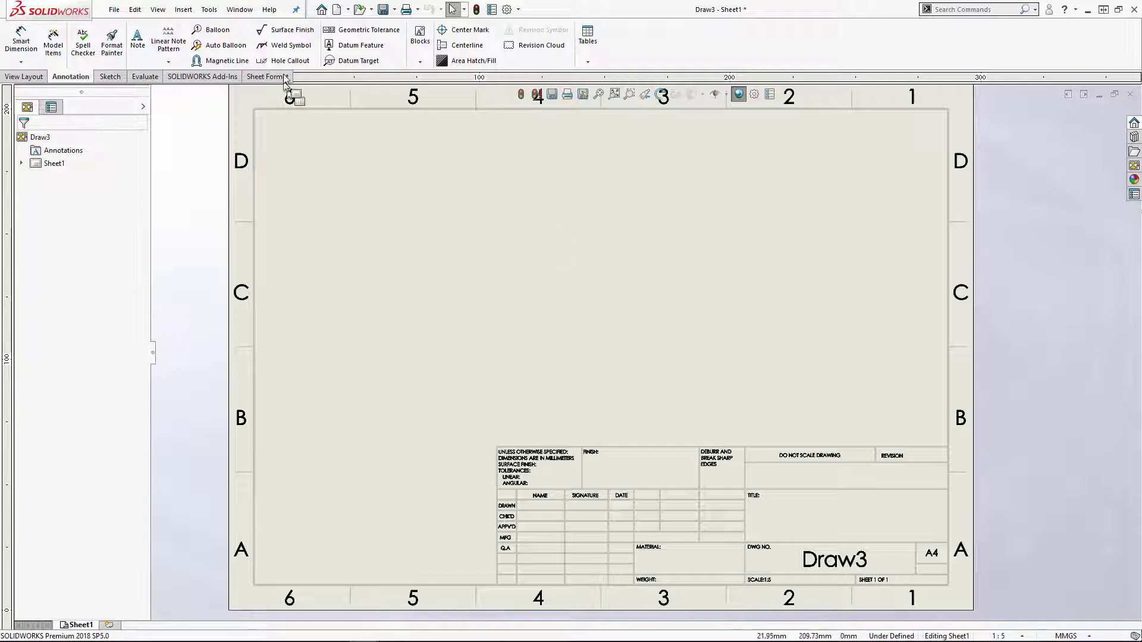
left_click(247, 10)
left_click(329, 141)
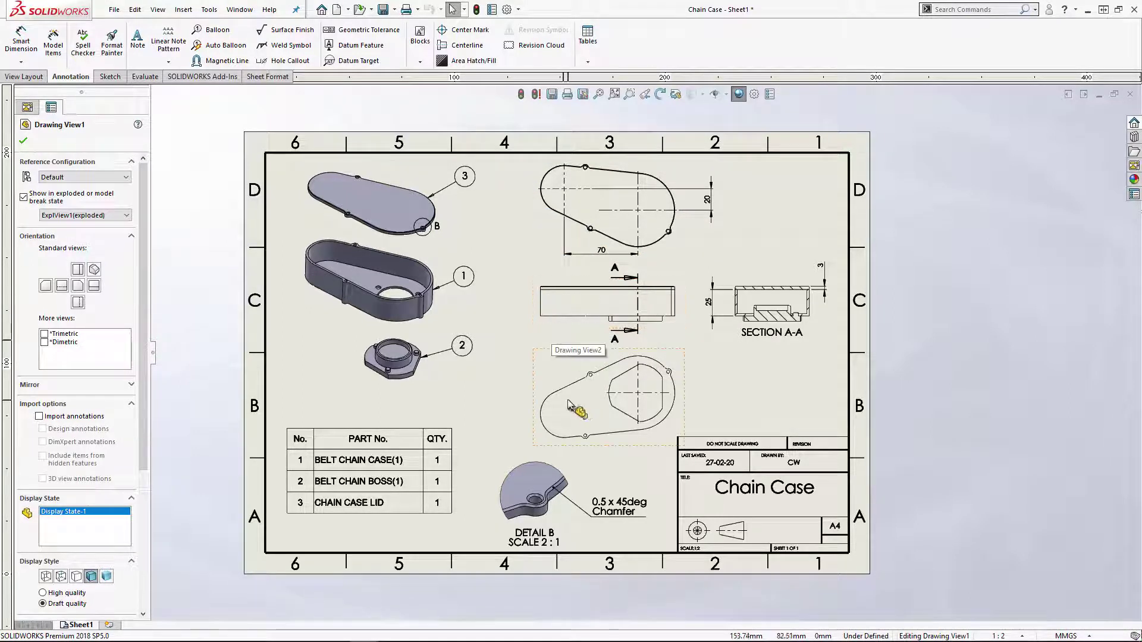
left_click(561, 333)
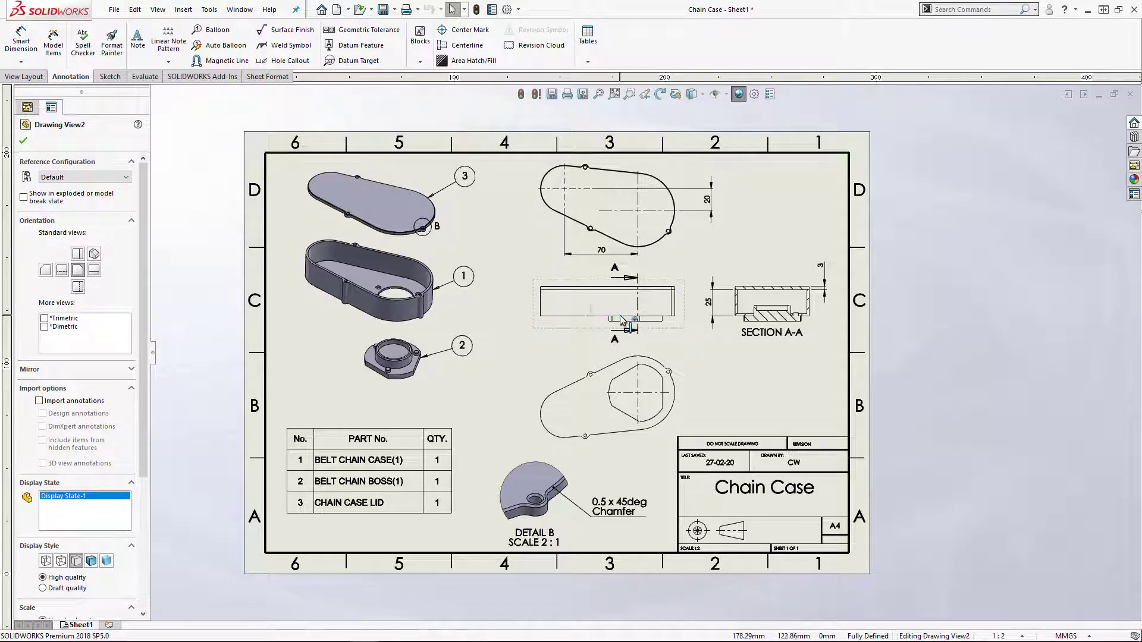
left_click(240, 9)
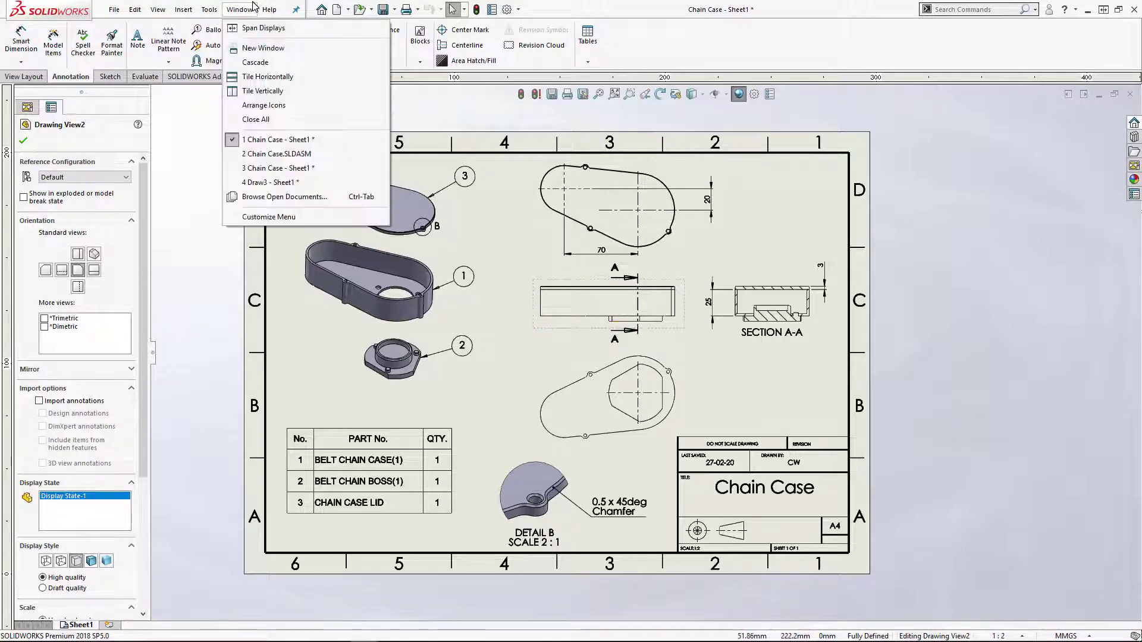
mouse_move(269, 9)
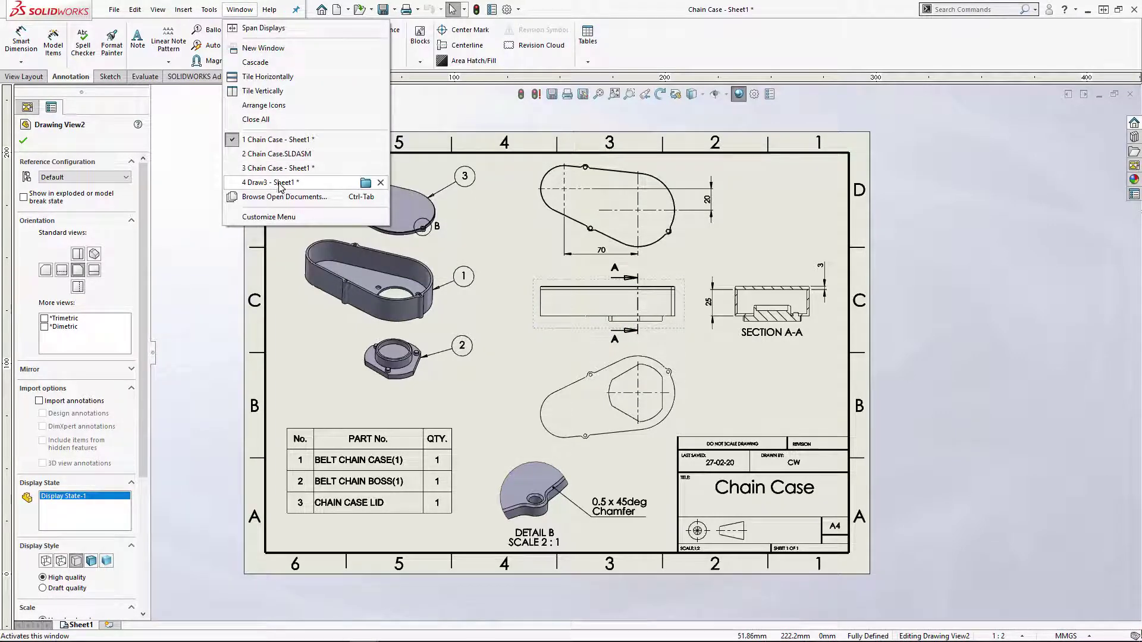
left_click(280, 182)
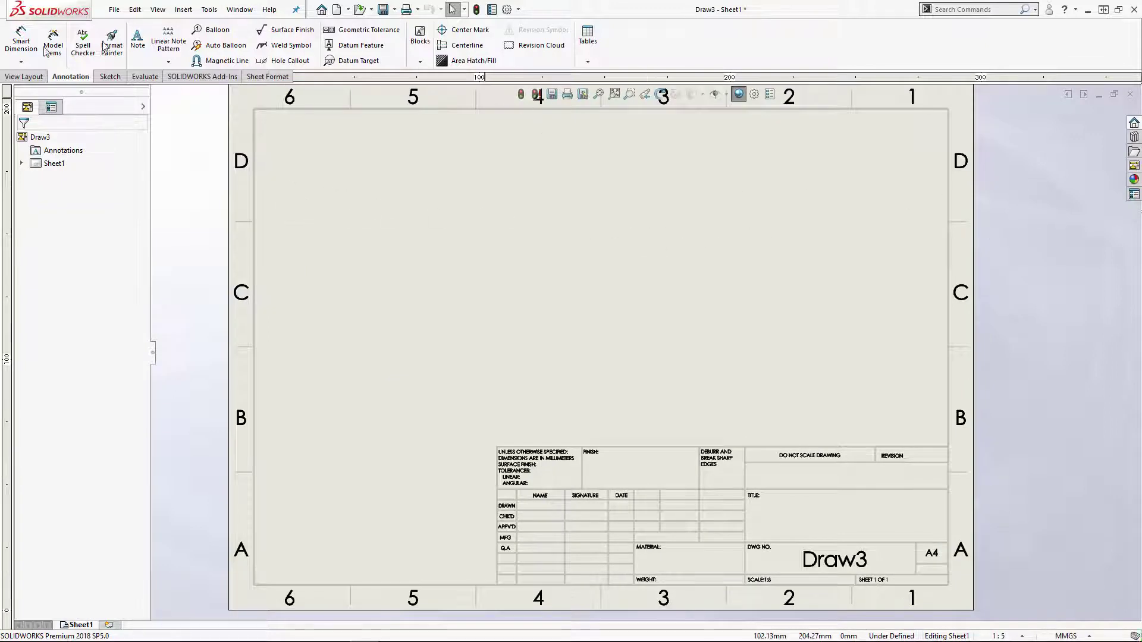
Load the available views of Chain Case.SLDASM and place its Back view in zone C3 of the sheet
left_click(33, 78)
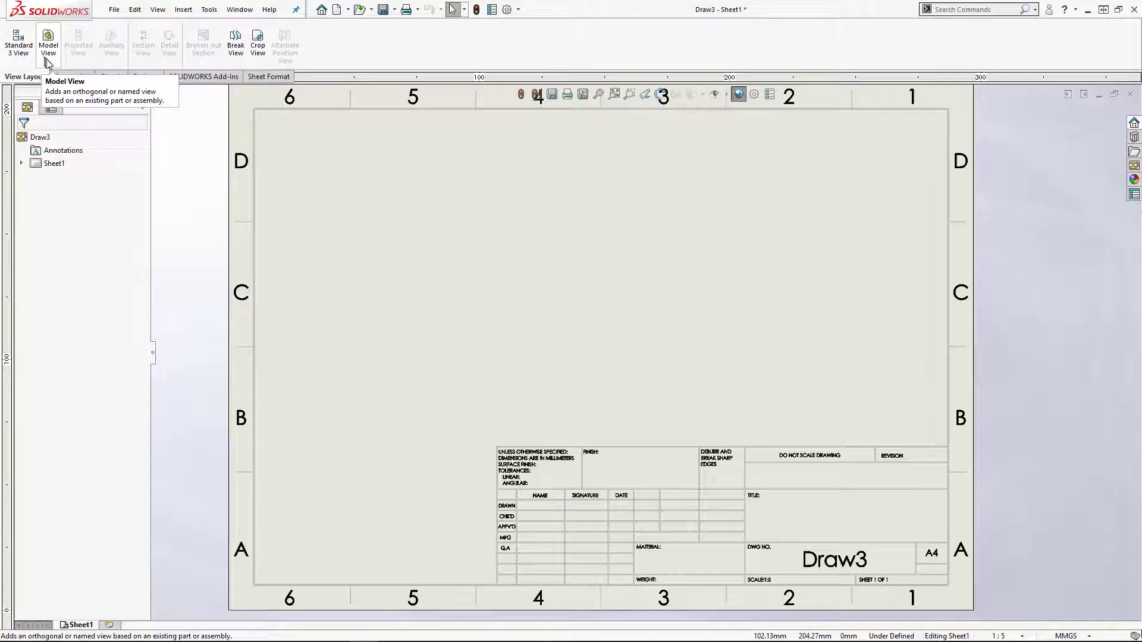
left_click(1133, 168)
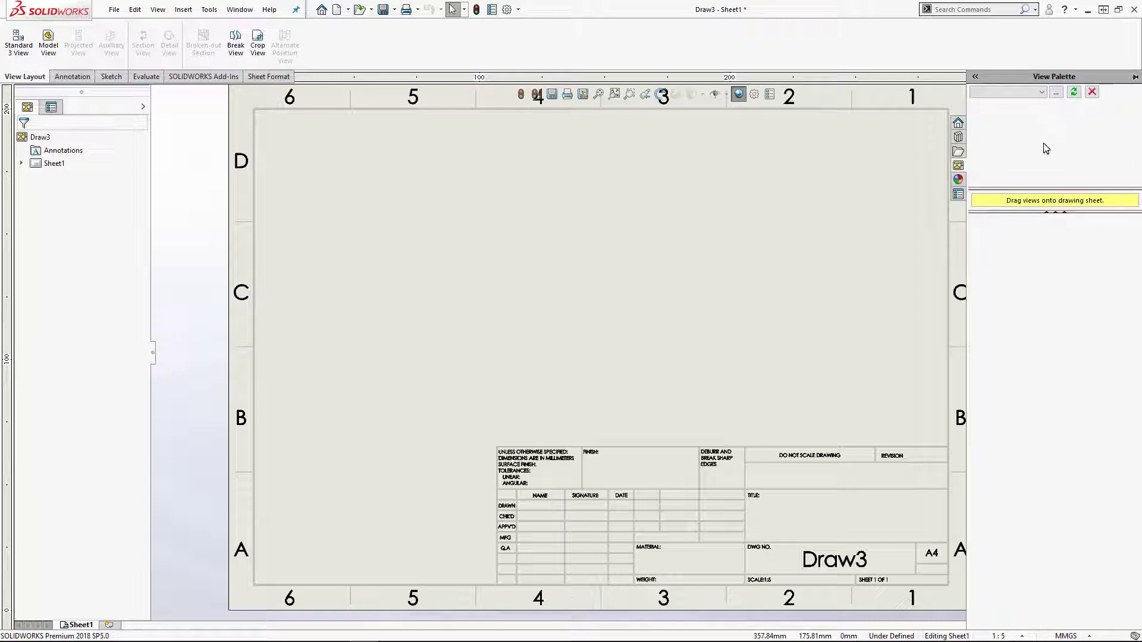
left_click(1038, 93)
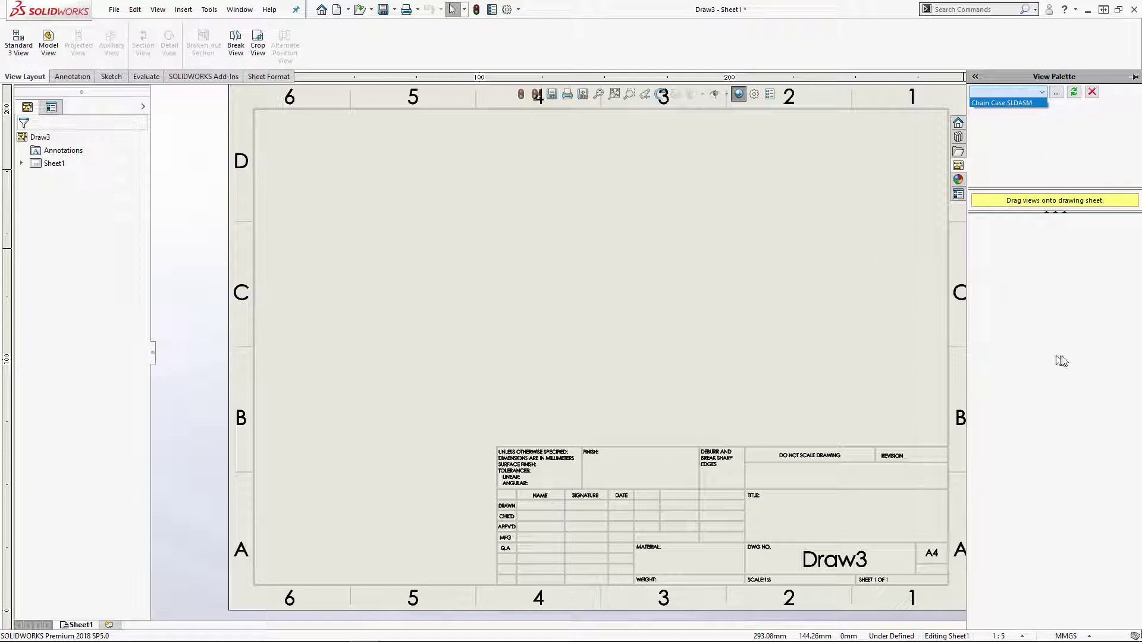
left_click(1004, 104)
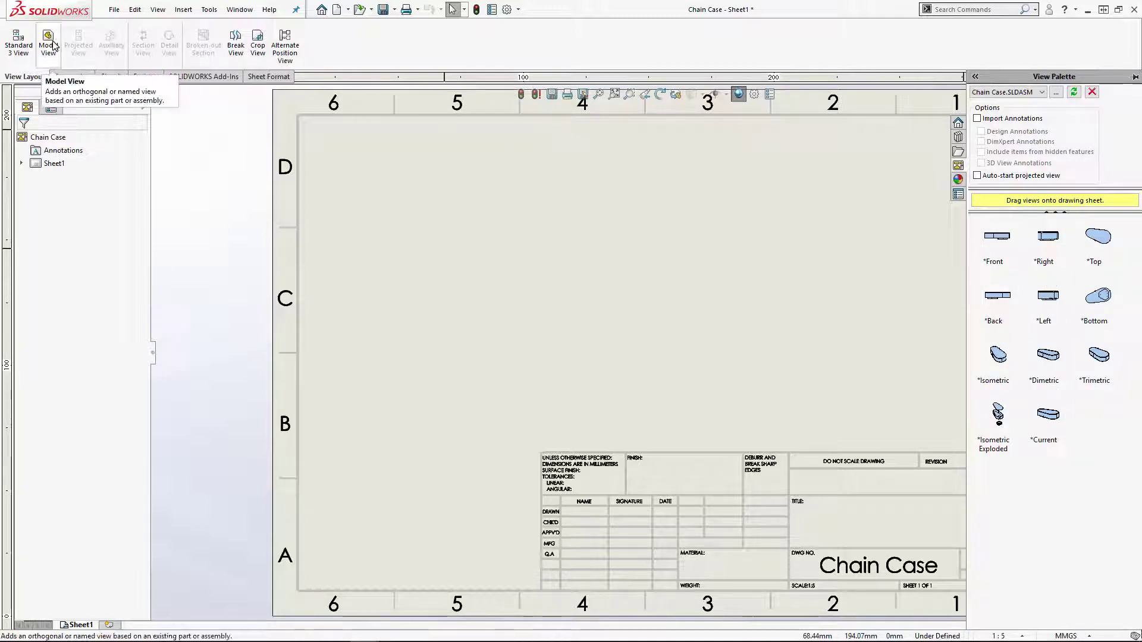
left_click_drag(995, 295, 989, 253)
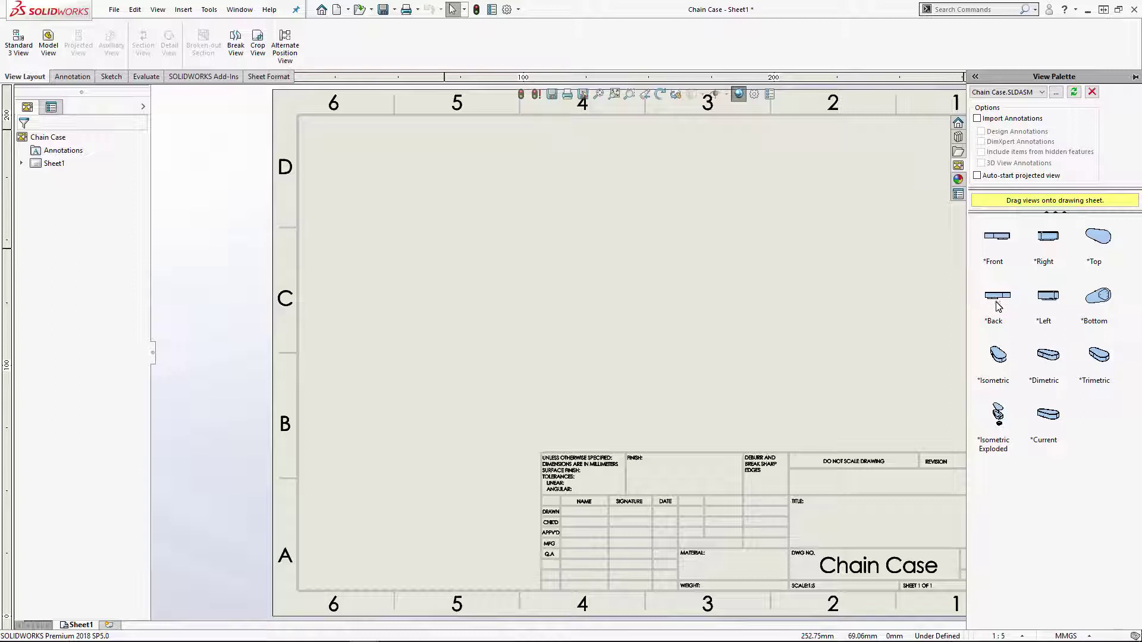
mouse_move(1001, 300)
left_mouse_down()
mouse_move(961, 313)
mouse_move(714, 284)
left_mouse_up()
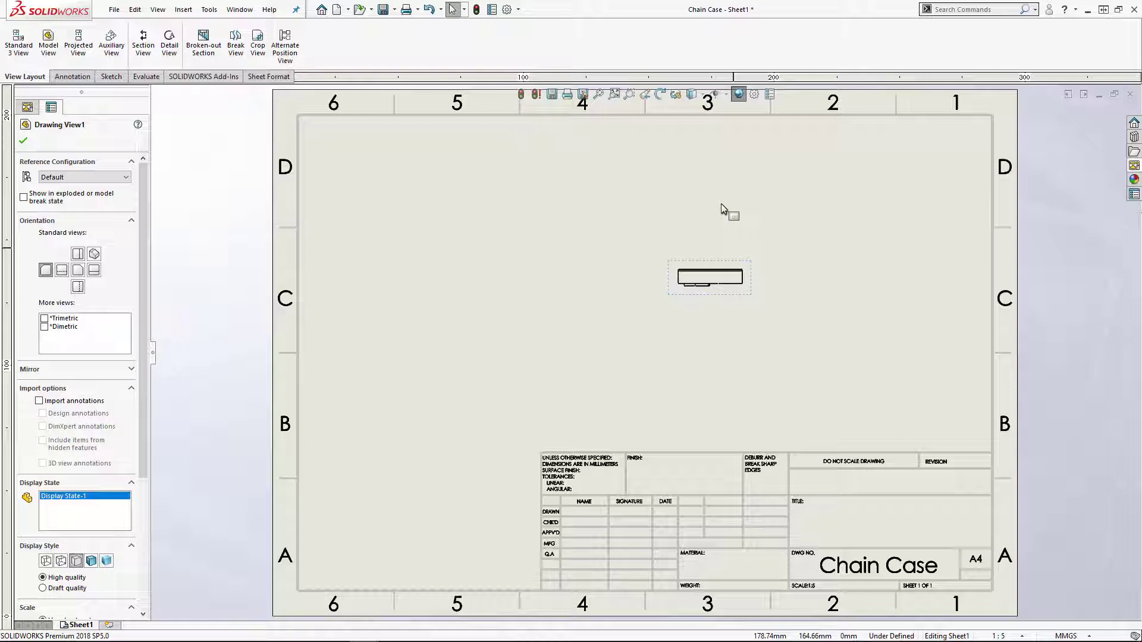
Project a view from the Back view and place it directly above in zone D3
left_click(734, 265)
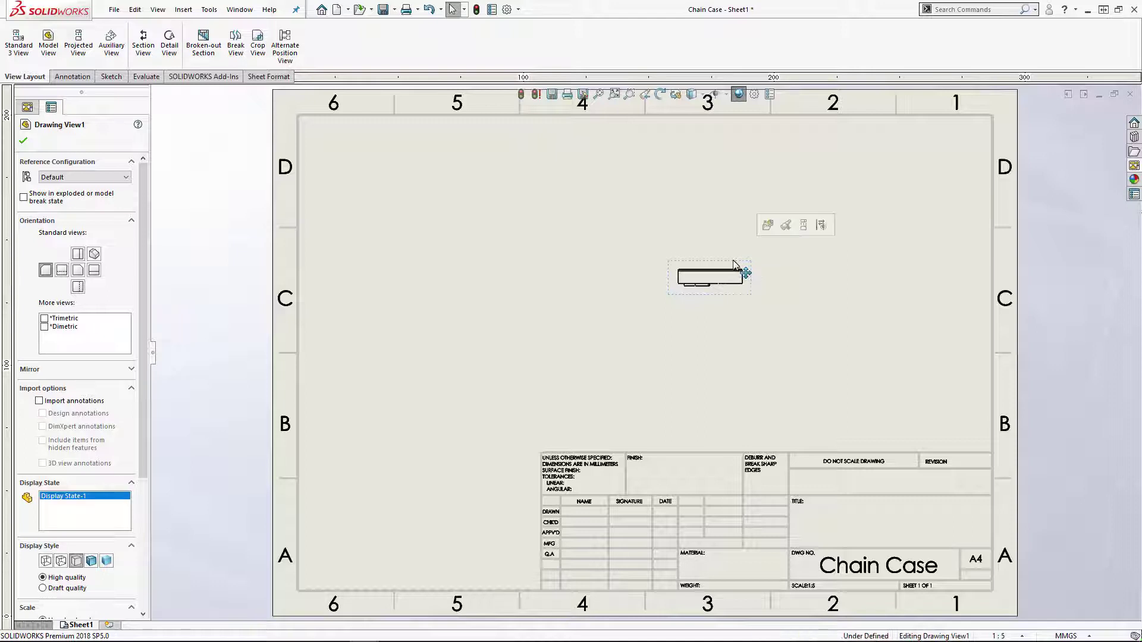
left_click(804, 229)
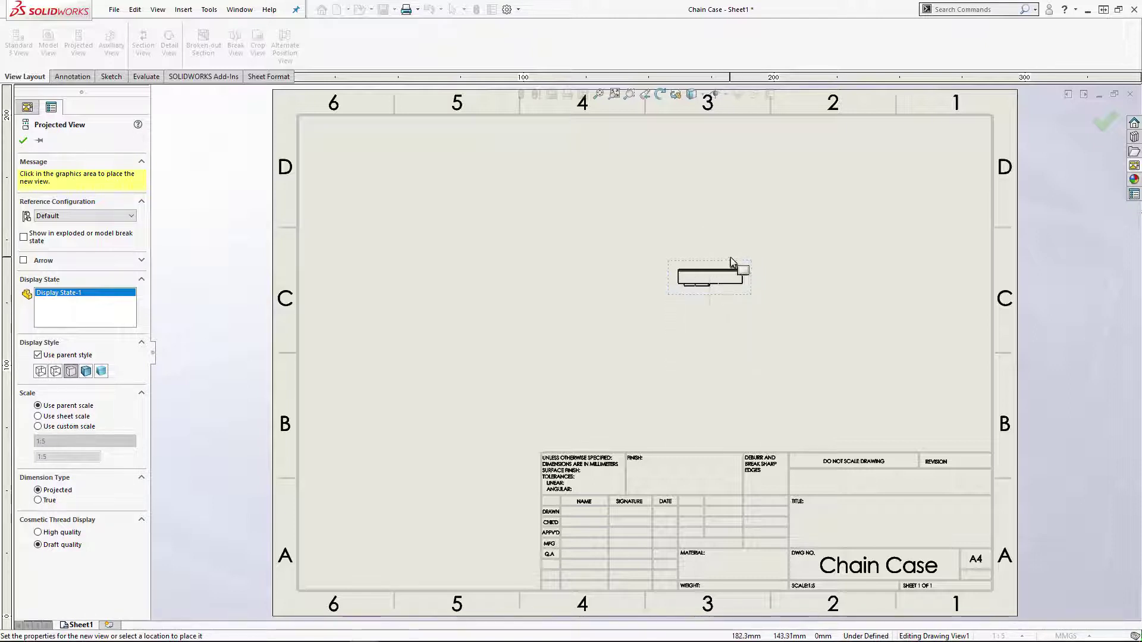
left_click(733, 185)
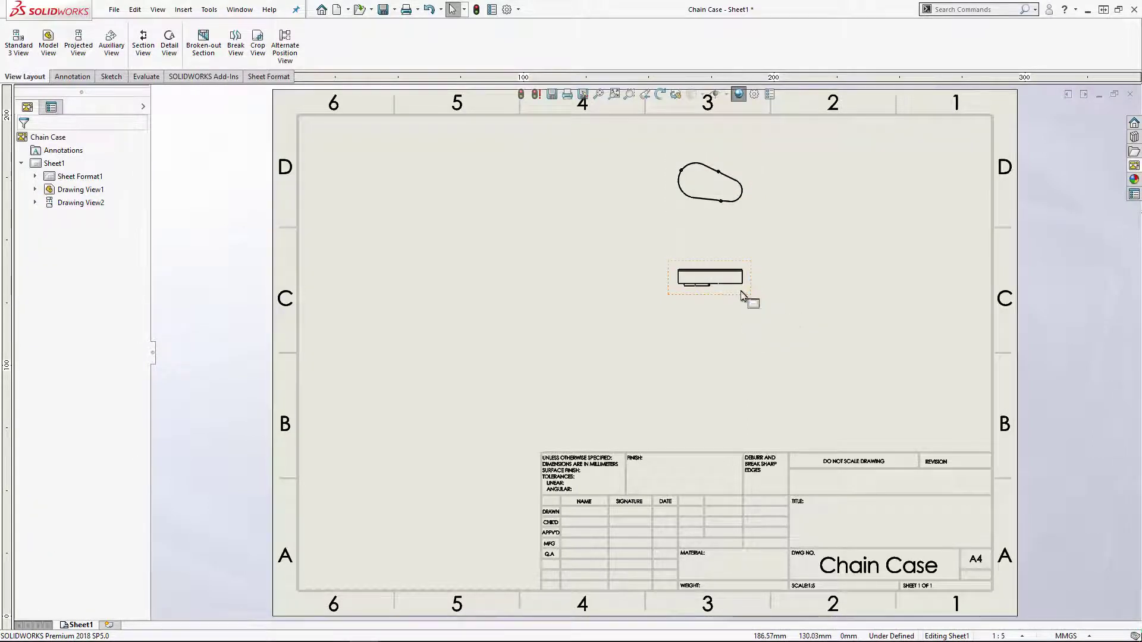
Project another view from the Back view and place it directly below, around zone B3
left_click(721, 373)
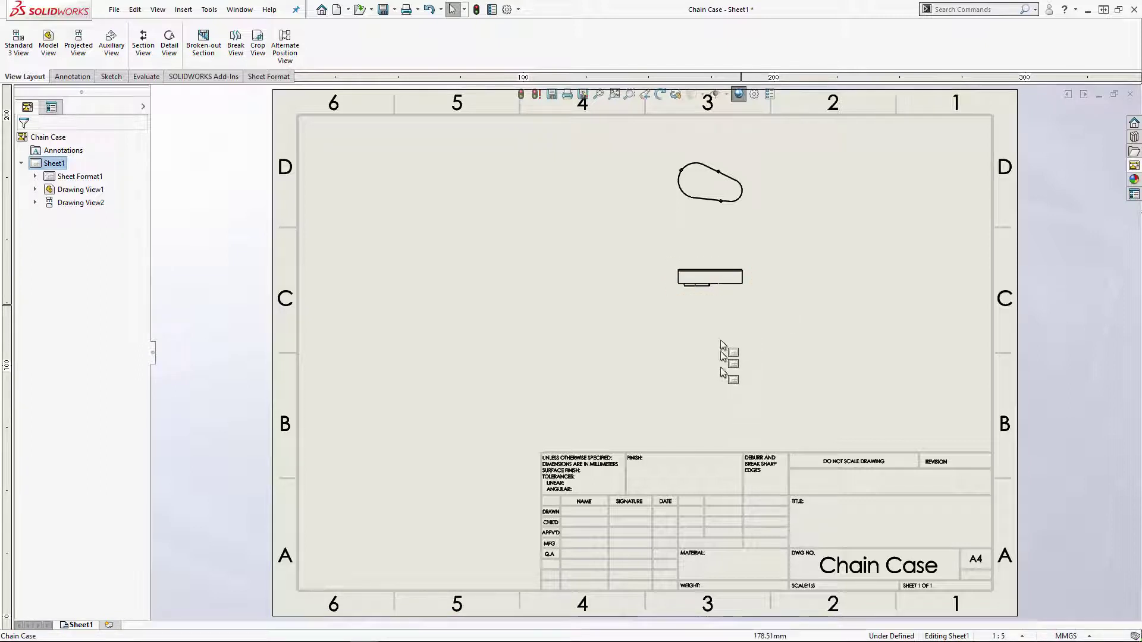
left_click(732, 299)
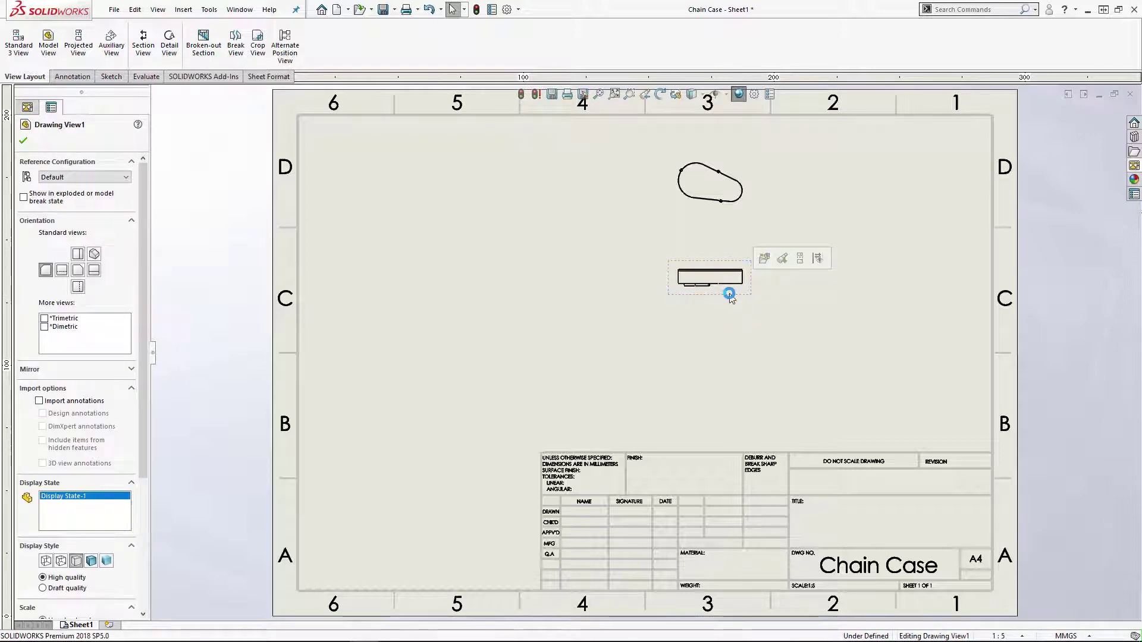
left_click(800, 260)
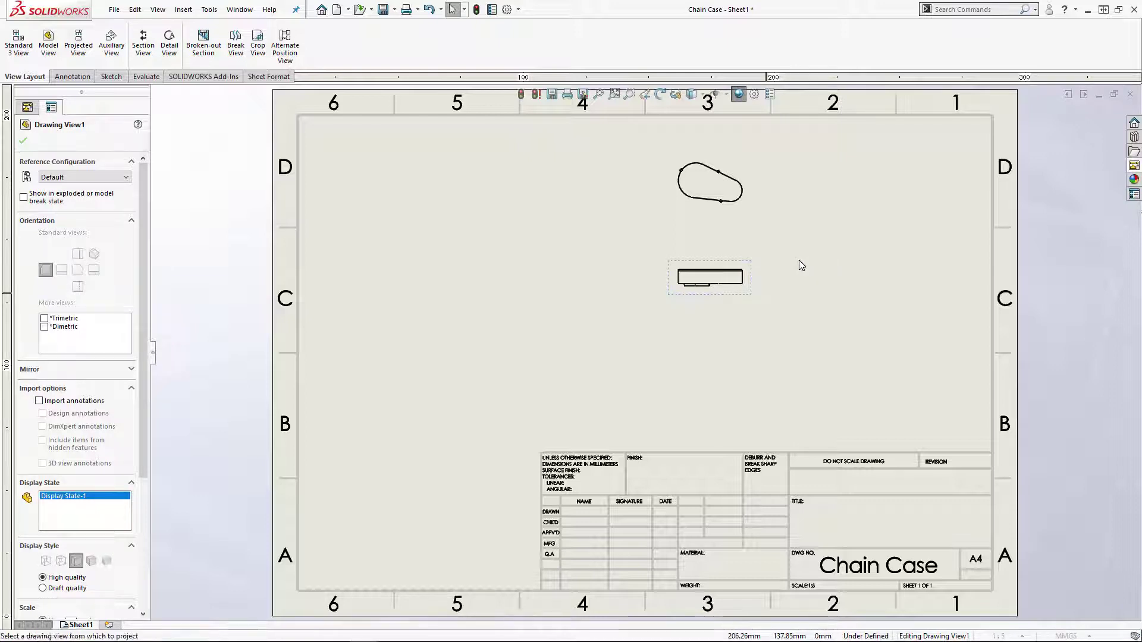
left_click(734, 375)
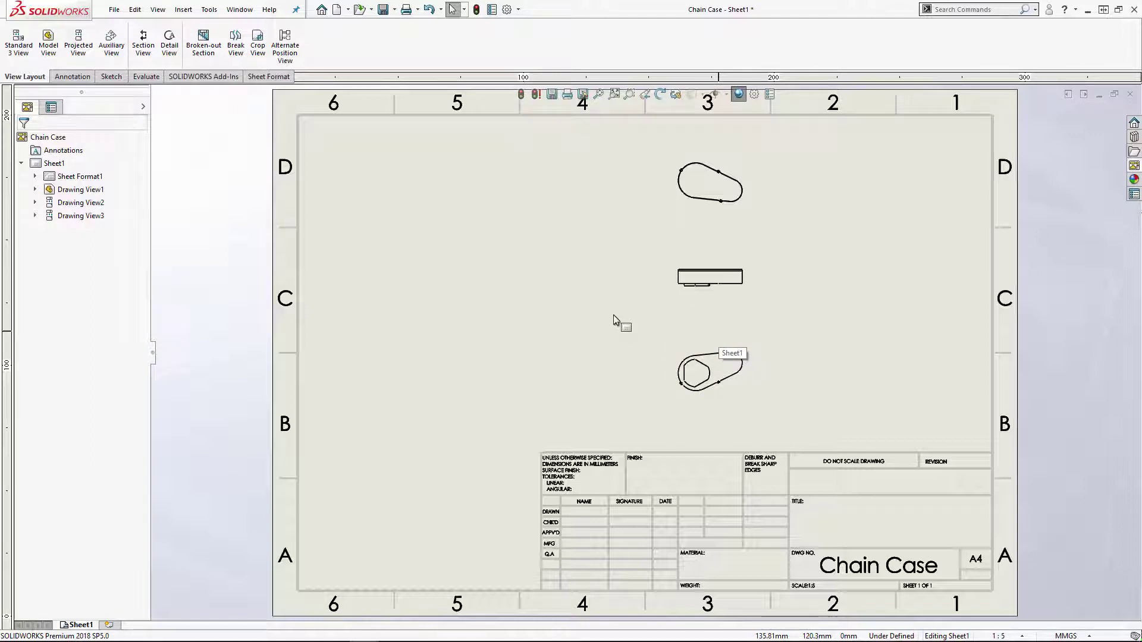
Select each of the three drawing views in the feature tree to identify it on the sheet
left_click(78, 190)
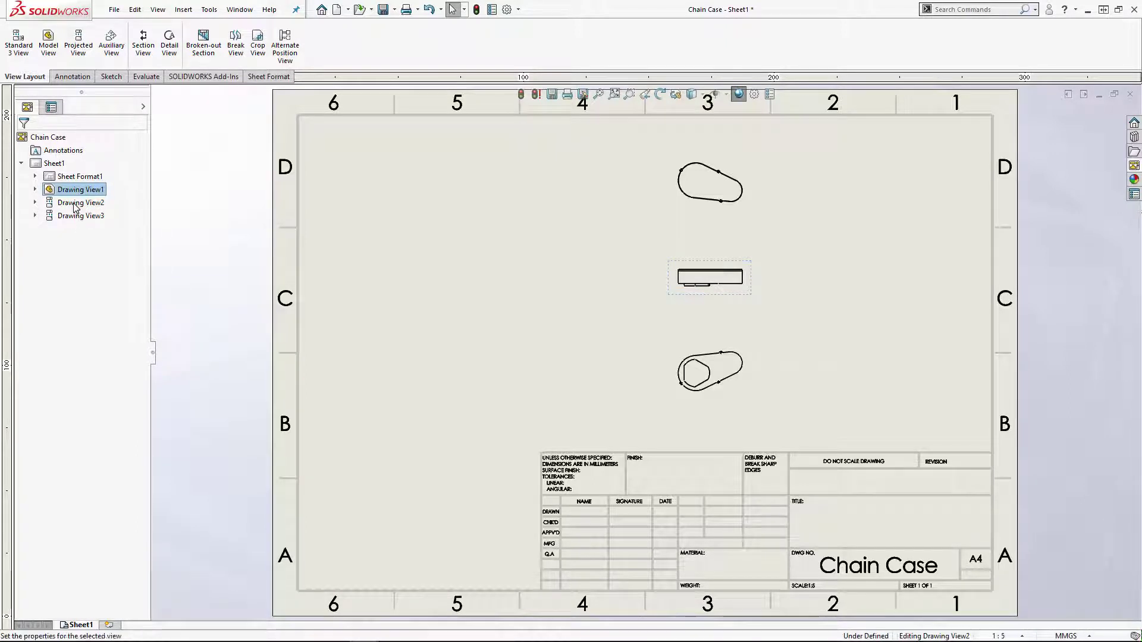
left_click(61, 204)
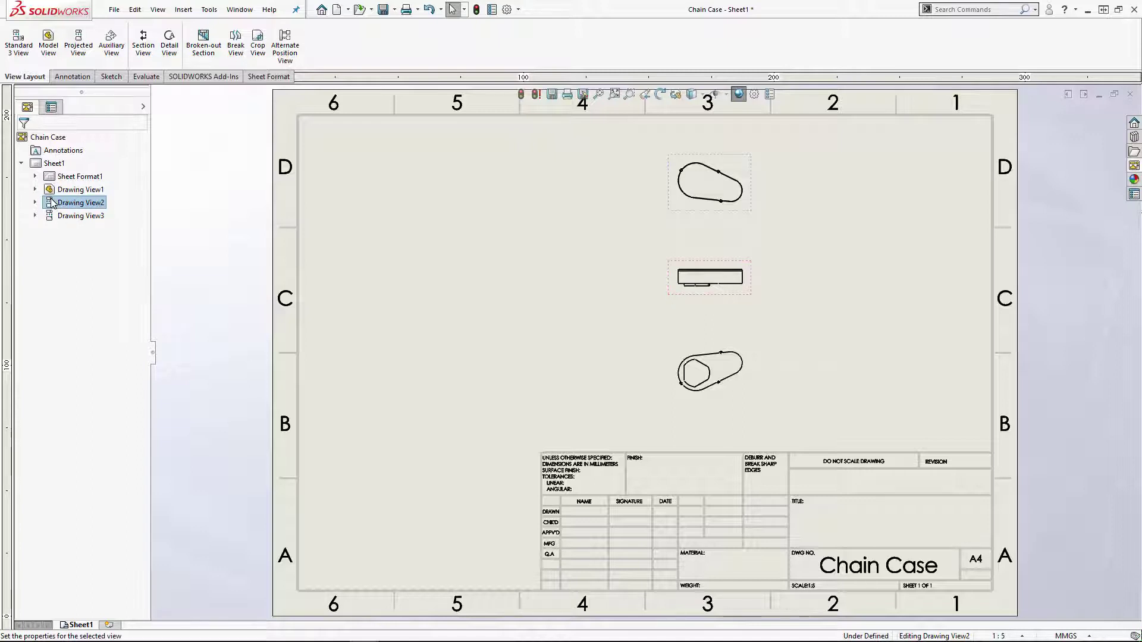
left_click(65, 191)
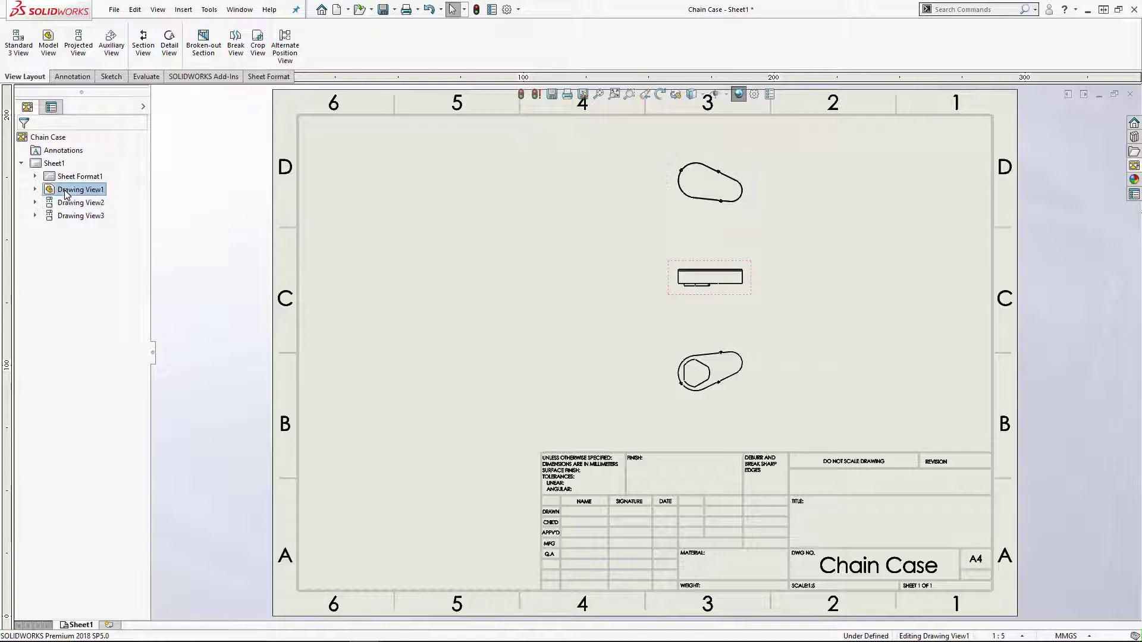
left_click(70, 204)
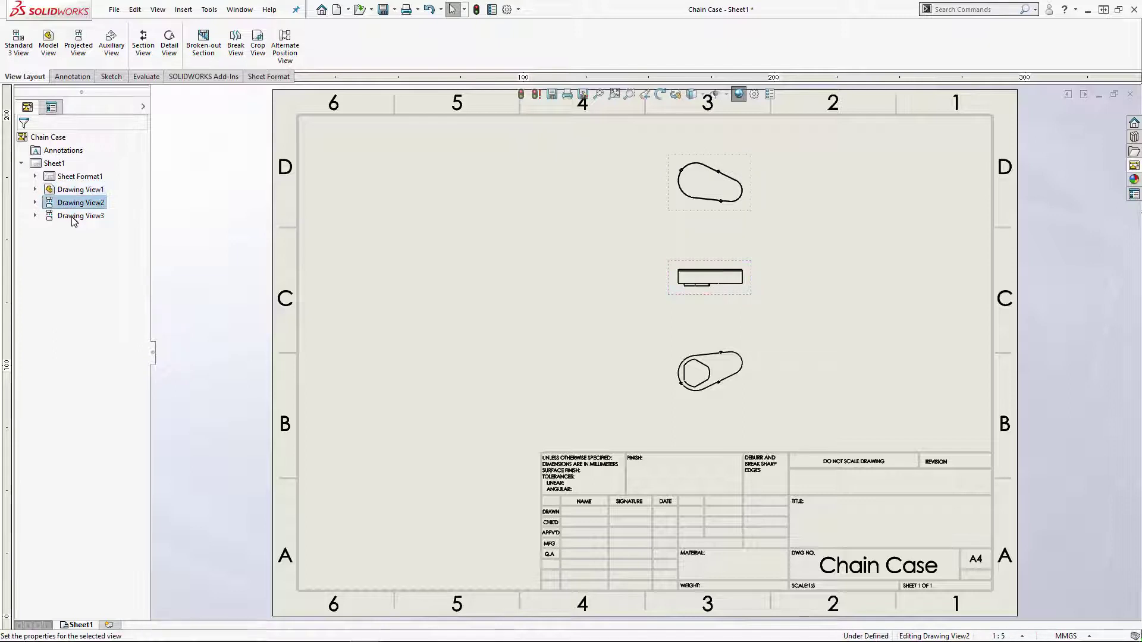
left_click(74, 219)
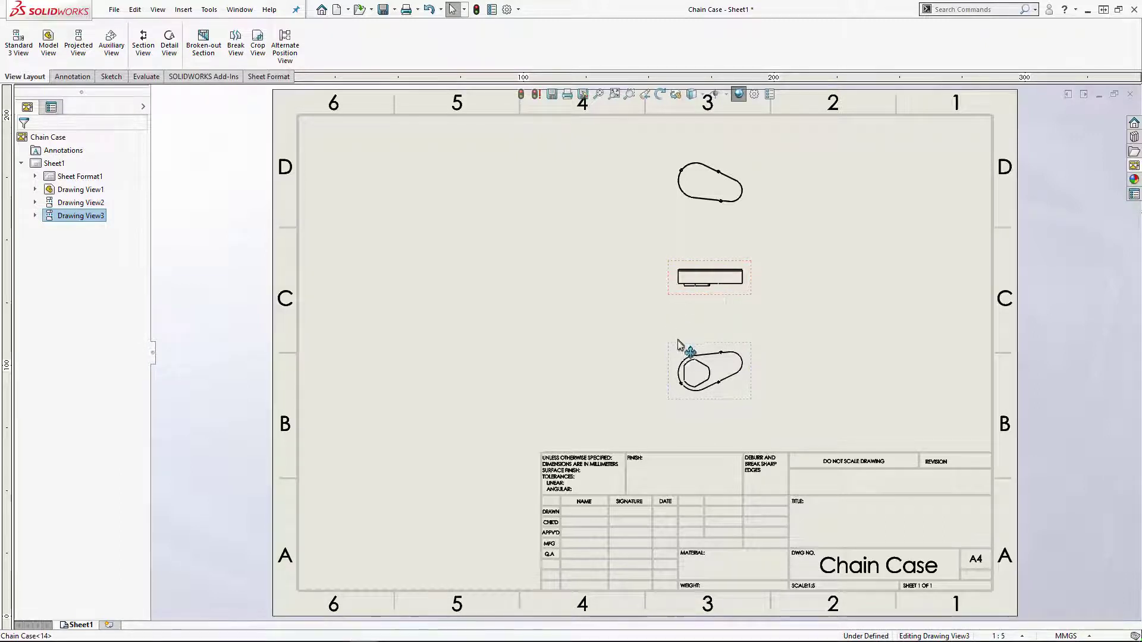
Adjust the spacing of the three views in column 3, moving the lower projected view down and the upper one slightly up
mouse_move(665, 343)
left_mouse_down()
mouse_move(638, 343)
mouse_move(780, 354)
mouse_move(678, 357)
mouse_move(723, 349)
left_mouse_up()
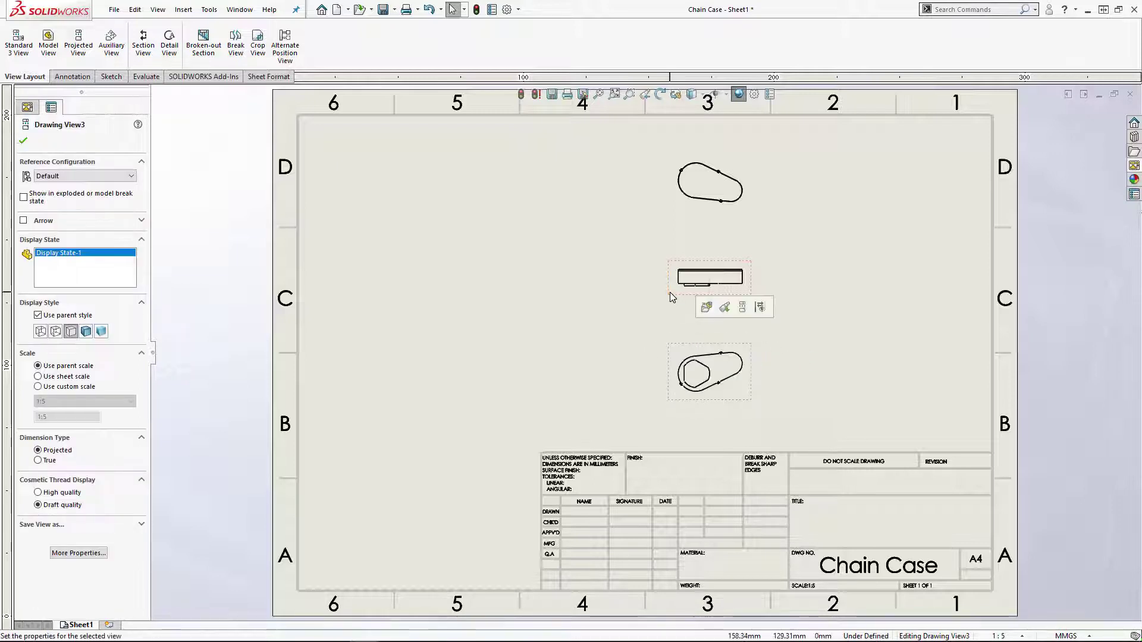
mouse_move(674, 296)
left_mouse_down()
mouse_move(630, 301)
mouse_move(689, 299)
mouse_move(645, 268)
mouse_move(675, 269)
left_mouse_up()
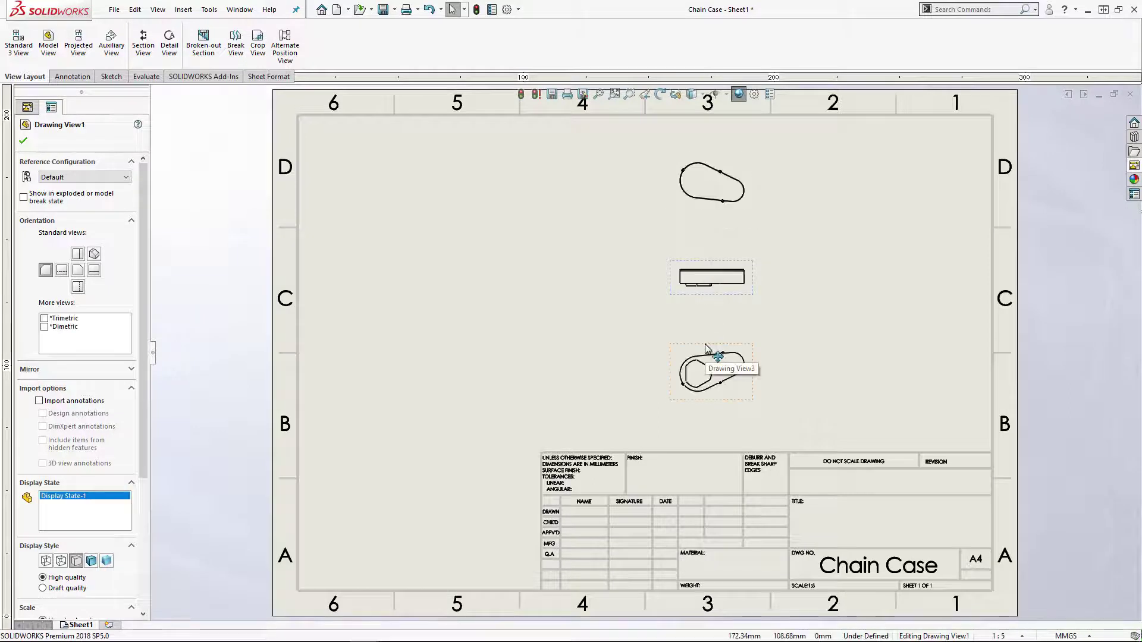
mouse_move(714, 362)
left_mouse_down()
mouse_move(707, 285)
mouse_move(717, 314)
mouse_move(722, 268)
mouse_move(721, 368)
left_mouse_up()
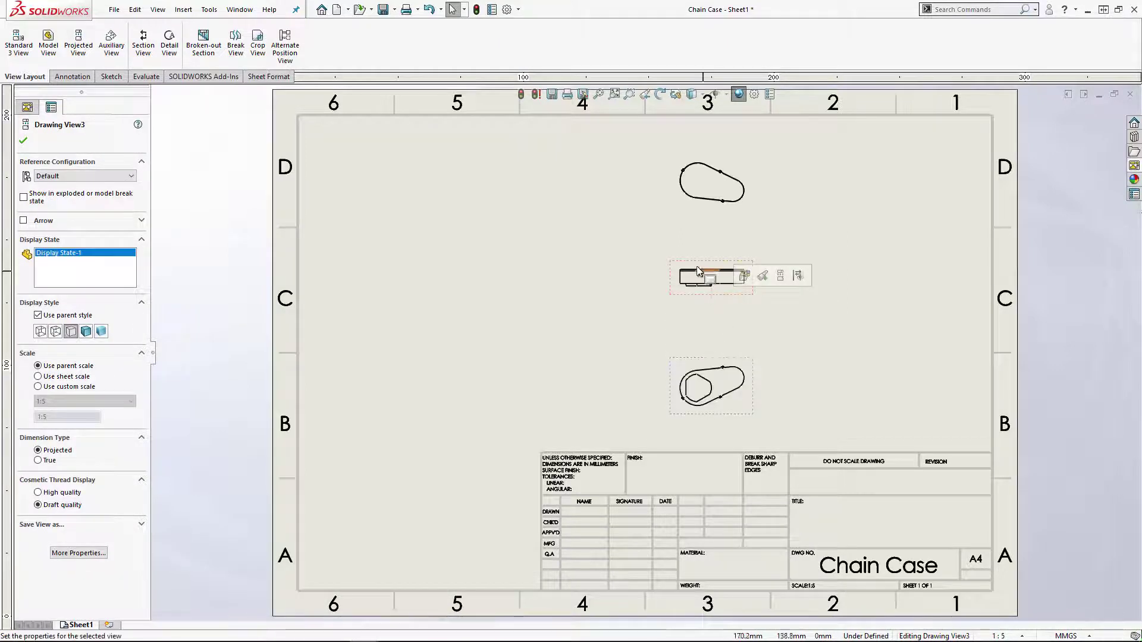
mouse_move(712, 214)
left_mouse_down()
mouse_move(712, 173)
mouse_move(712, 211)
left_mouse_up()
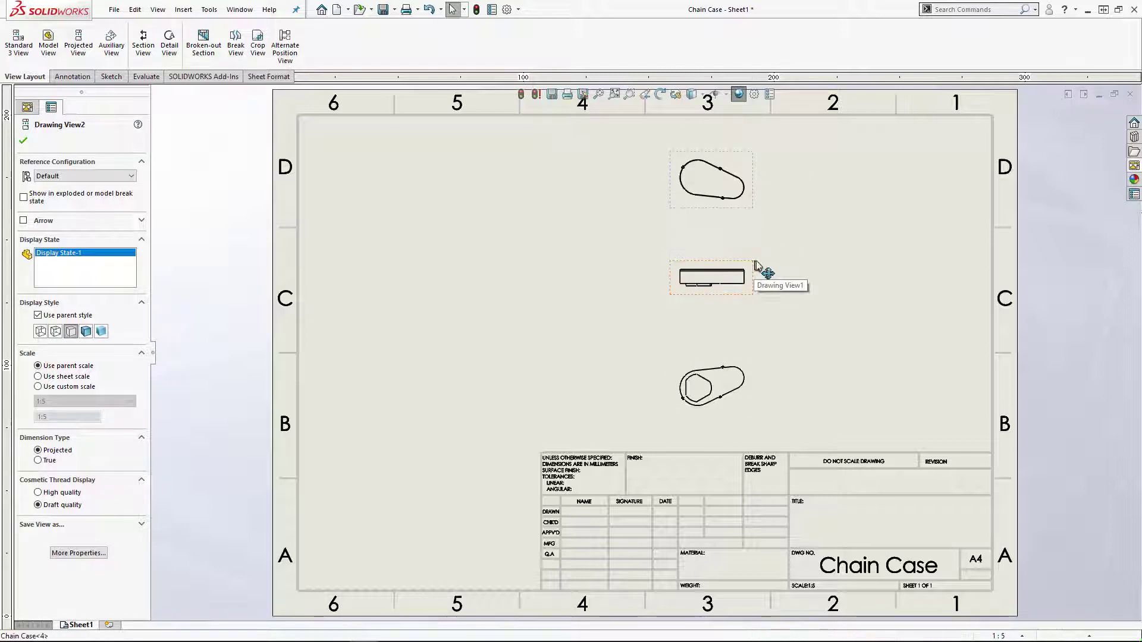
mouse_move(754, 269)
left_mouse_down()
mouse_move(780, 263)
mouse_move(760, 268)
left_mouse_up()
left_click(637, 309)
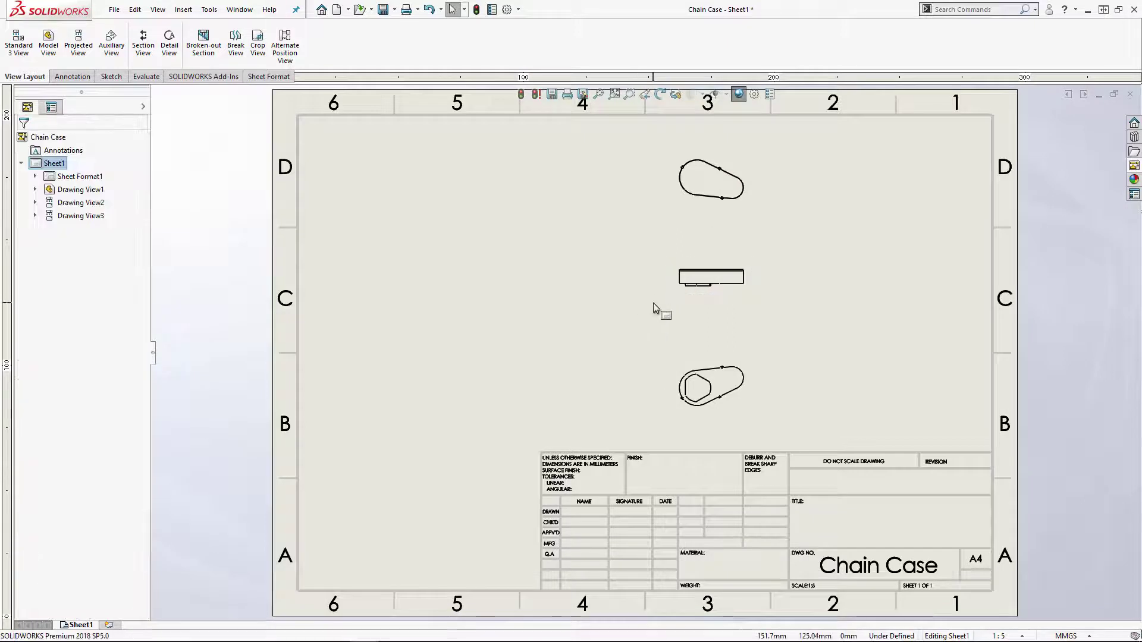
Compare the title block scale of the finished Chain Case drawing with the scale in the new drawing's title block
left_click(238, 9)
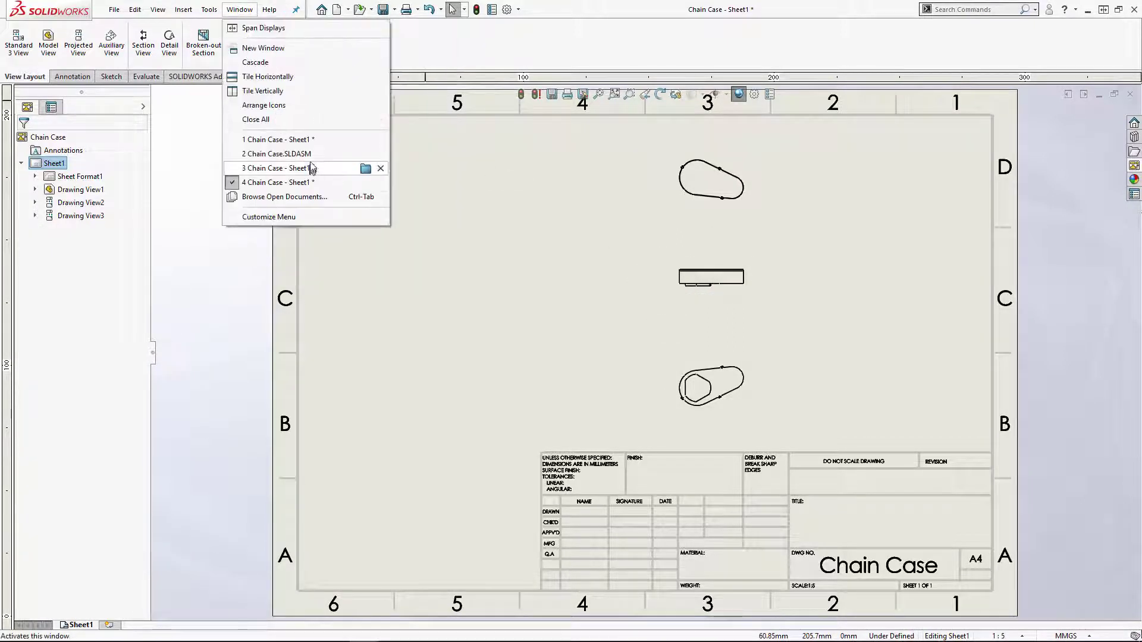
left_click(312, 140)
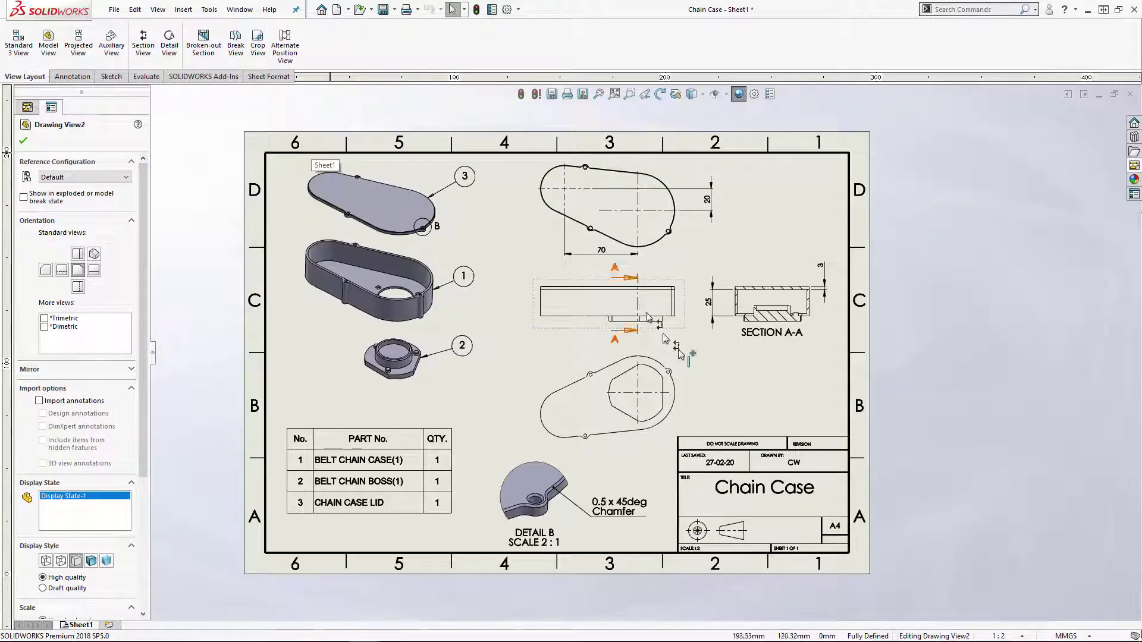
scroll(688, 564, "down", 5)
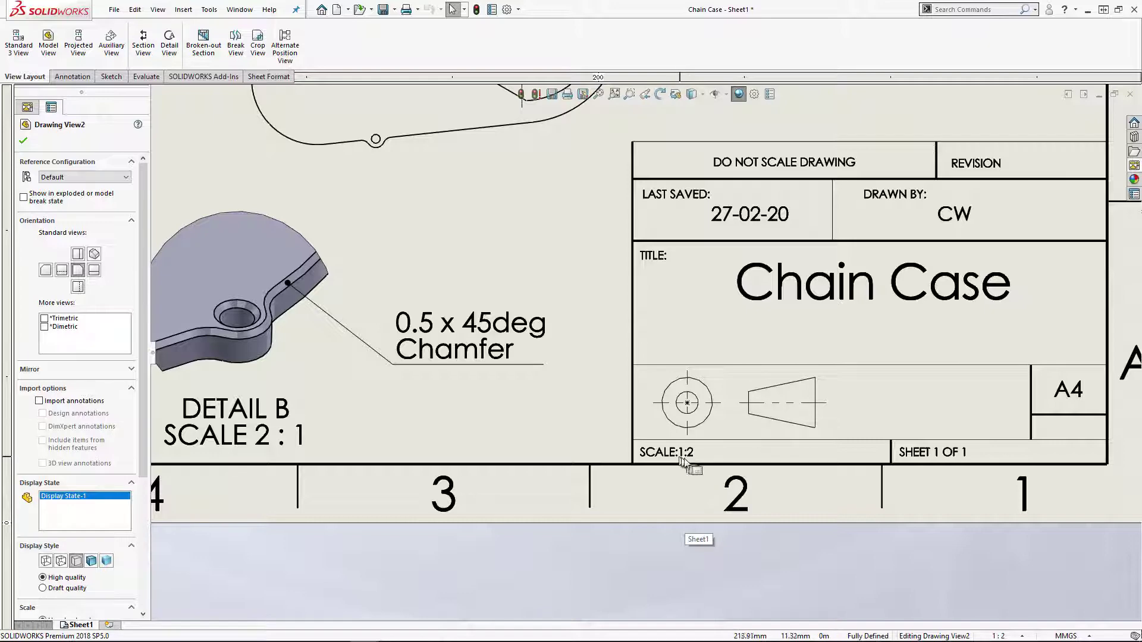
scroll(693, 457, "up", 6)
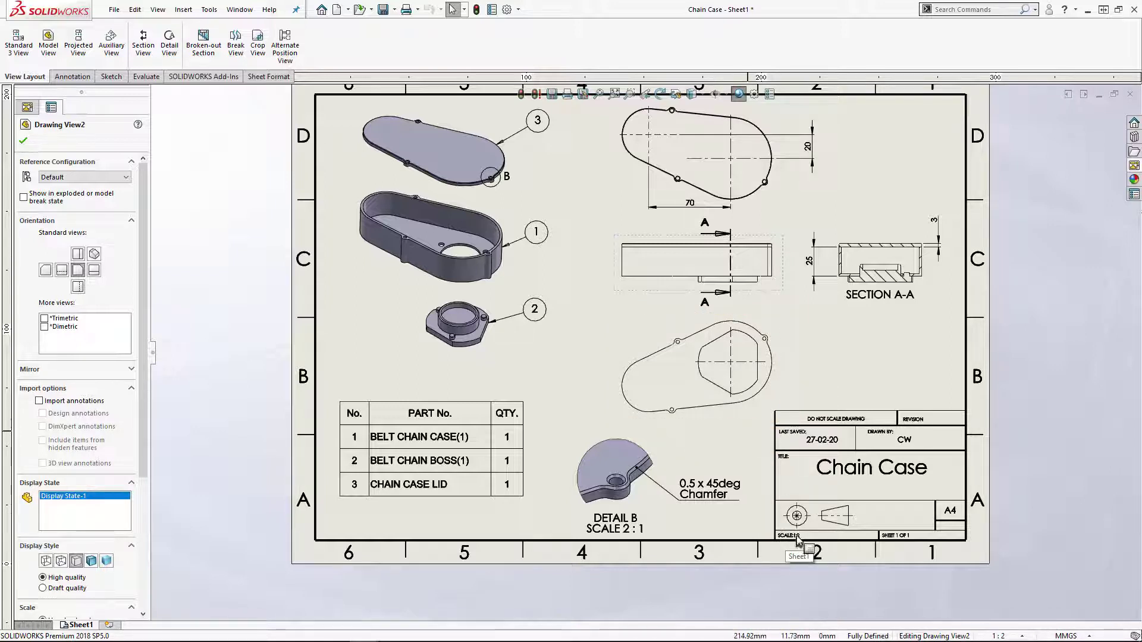
left_click(238, 11)
left_click(314, 181)
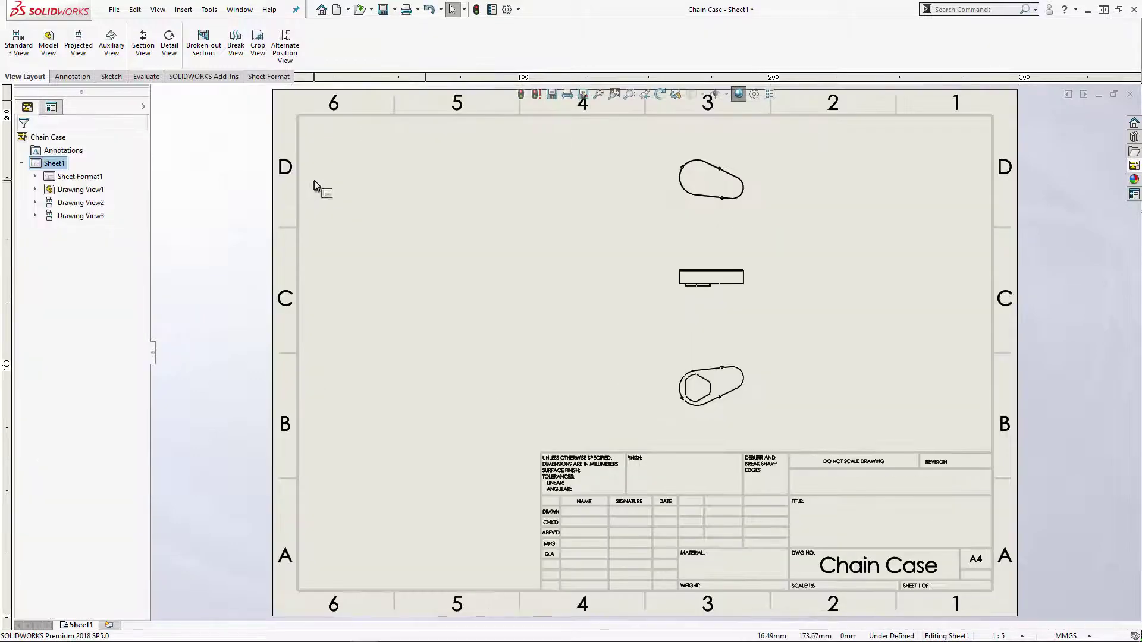
scroll(767, 541, "down", 3)
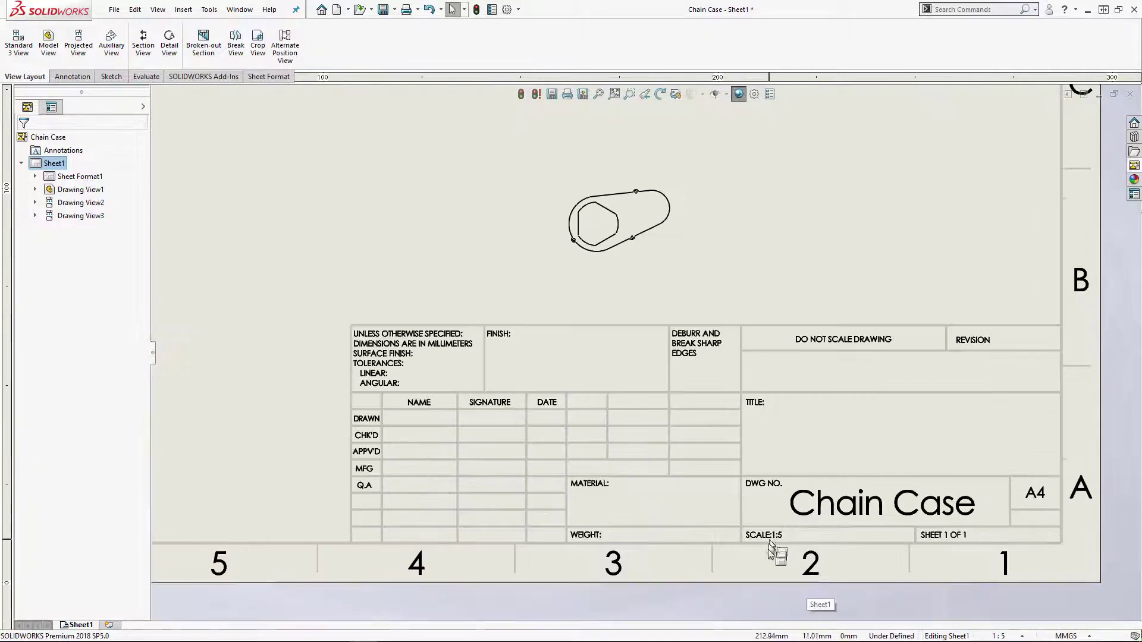
key("f")
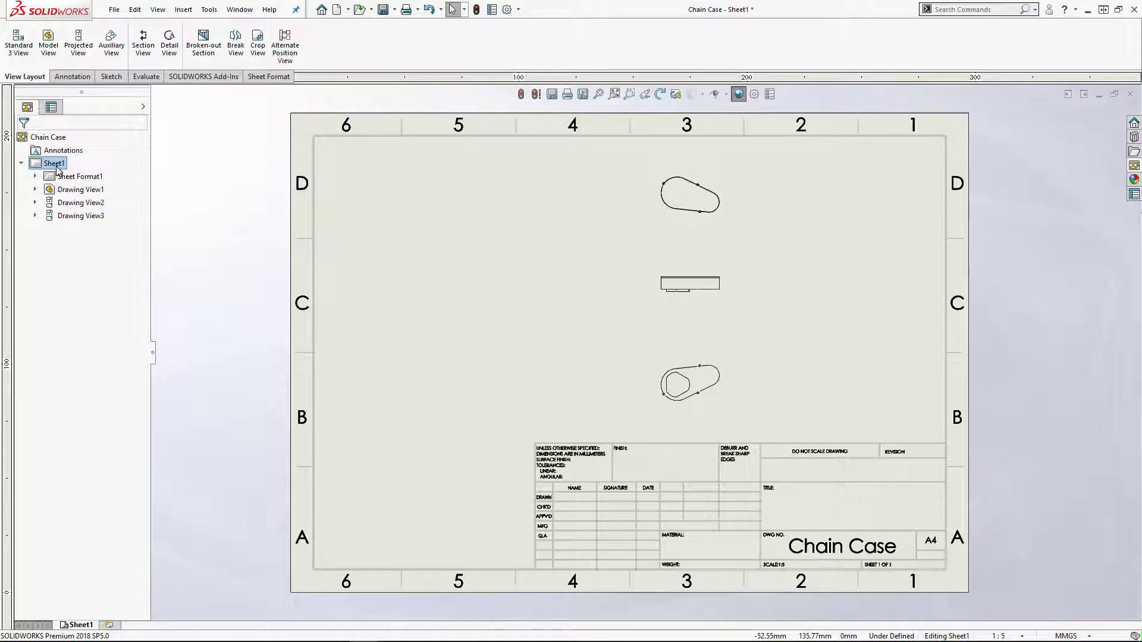
Examine the sheet format and drawing views listed under Sheet1 in the feature tree
left_click(22, 164)
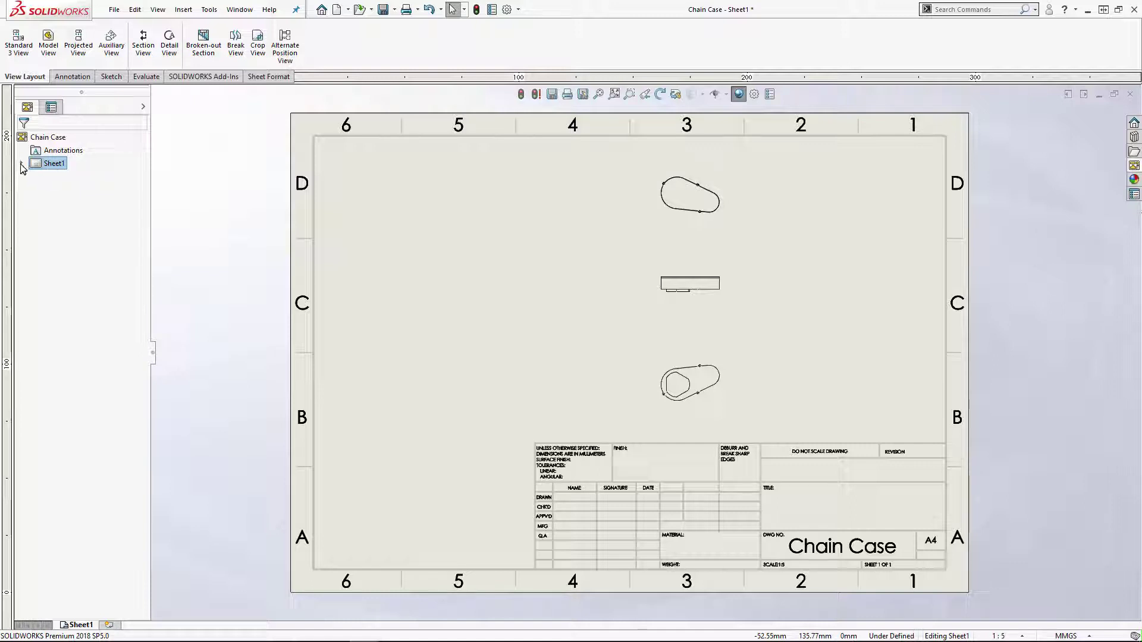
left_click(22, 165)
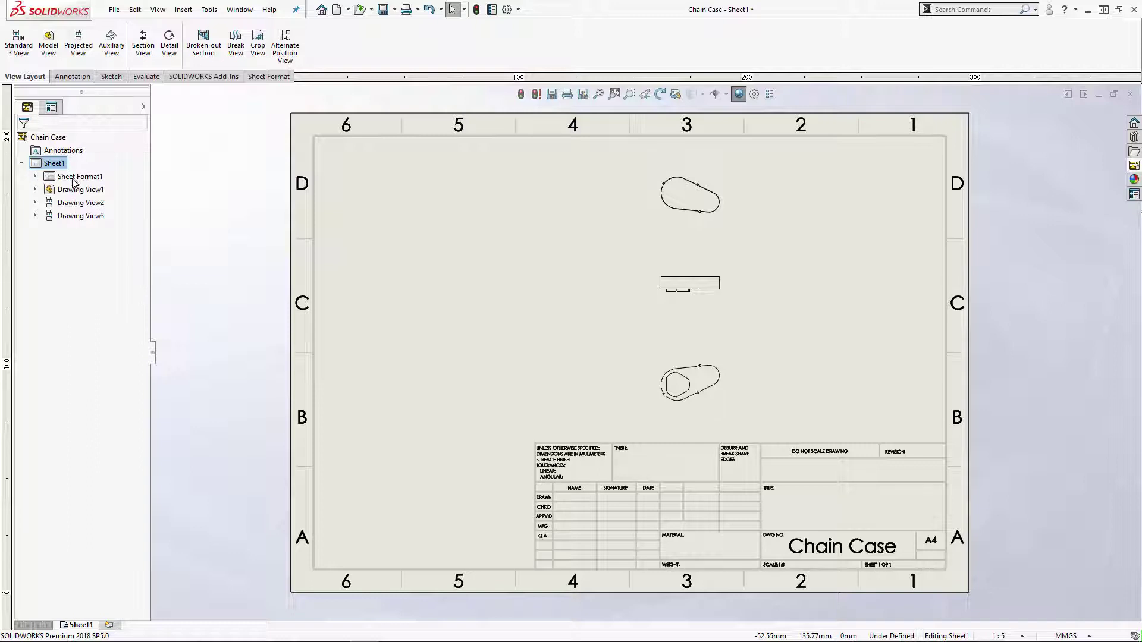
mouse_move(73, 178)
left_mouse_down()
mouse_move(397, 321)
mouse_move(524, 590)
mouse_move(962, 593)
mouse_move(965, 346)
mouse_move(936, 456)
mouse_move(589, 473)
mouse_move(576, 568)
mouse_move(39, 244)
left_mouse_up()
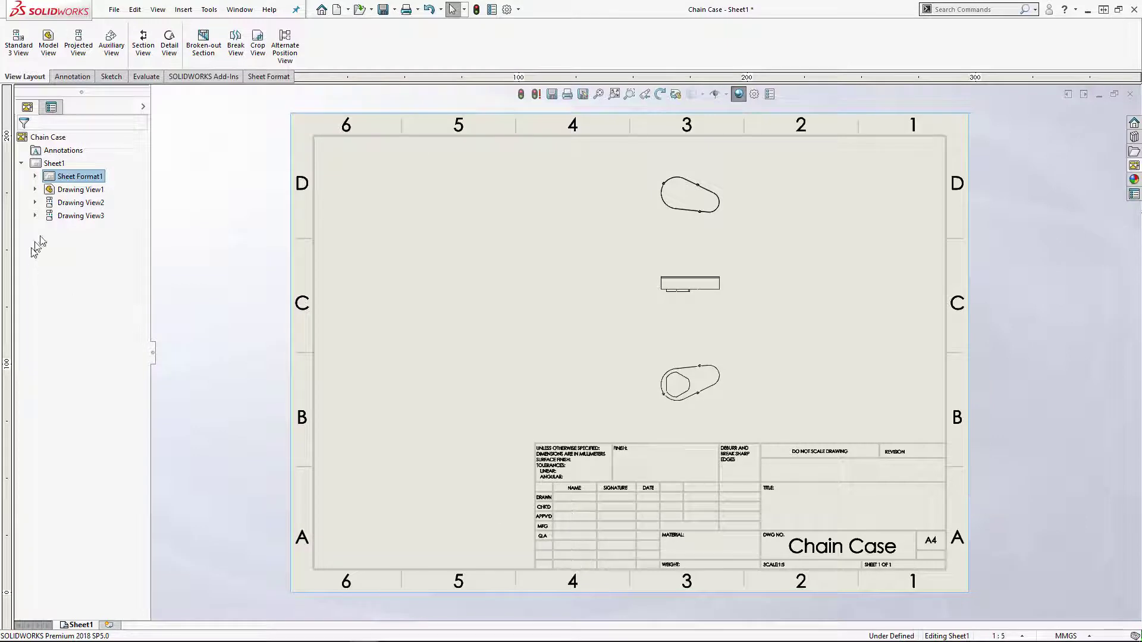
left_click(76, 192)
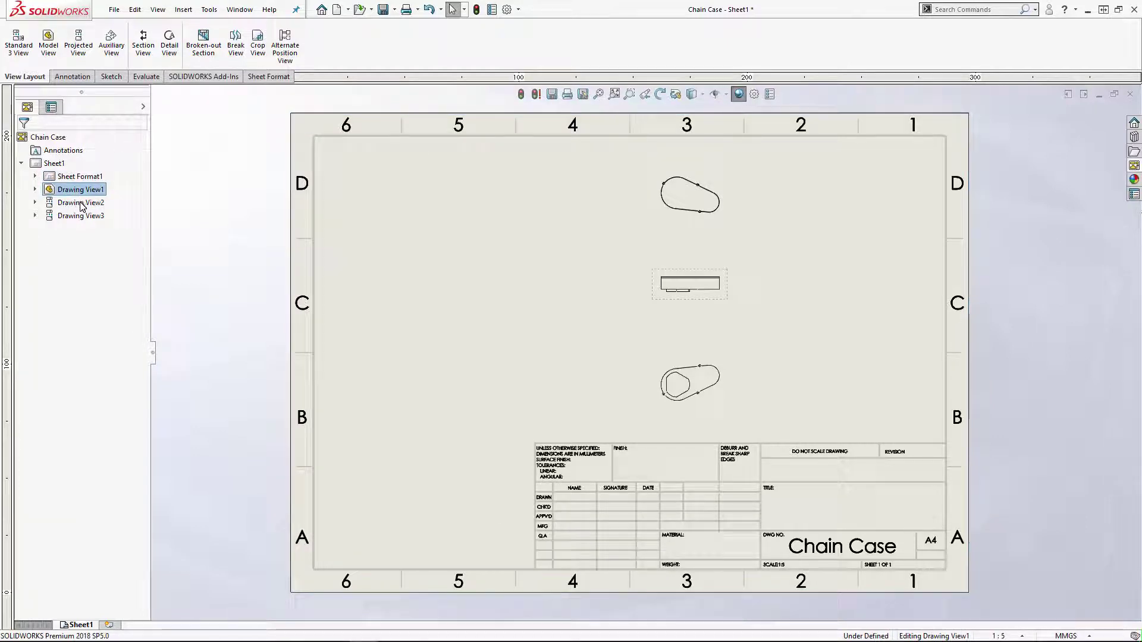
Open the sheet properties of Sheet1 and look through the standard sheet sizes as far as the A4 (ANSI) and ISO formats
left_click(51, 165)
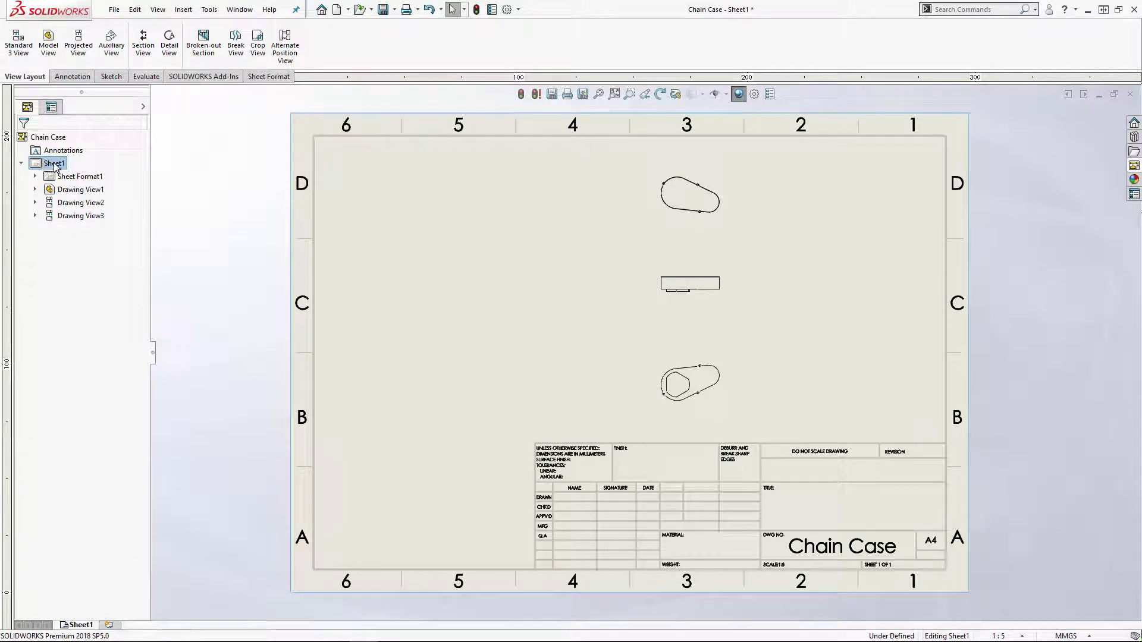
right_click(48, 166)
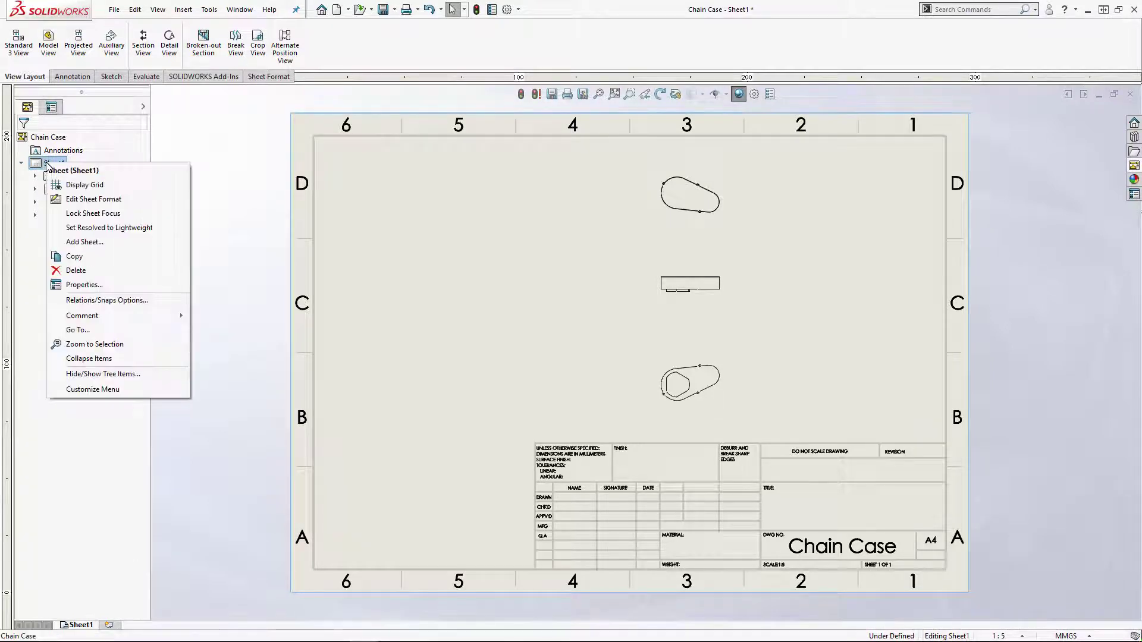
left_click(108, 285)
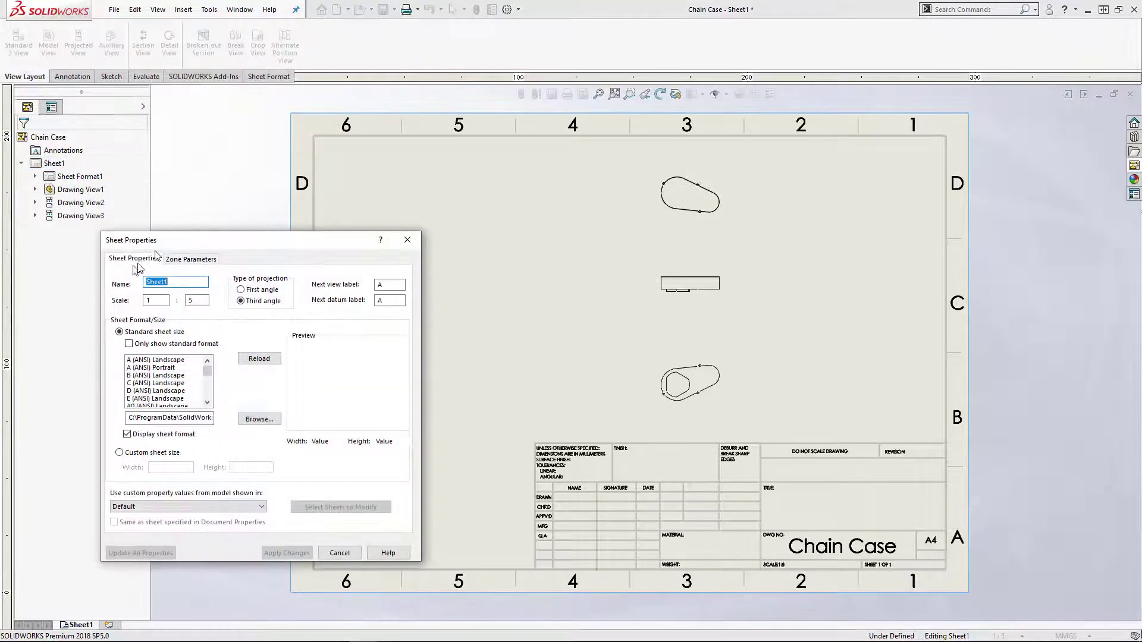
left_click_drag(158, 244, 232, 199)
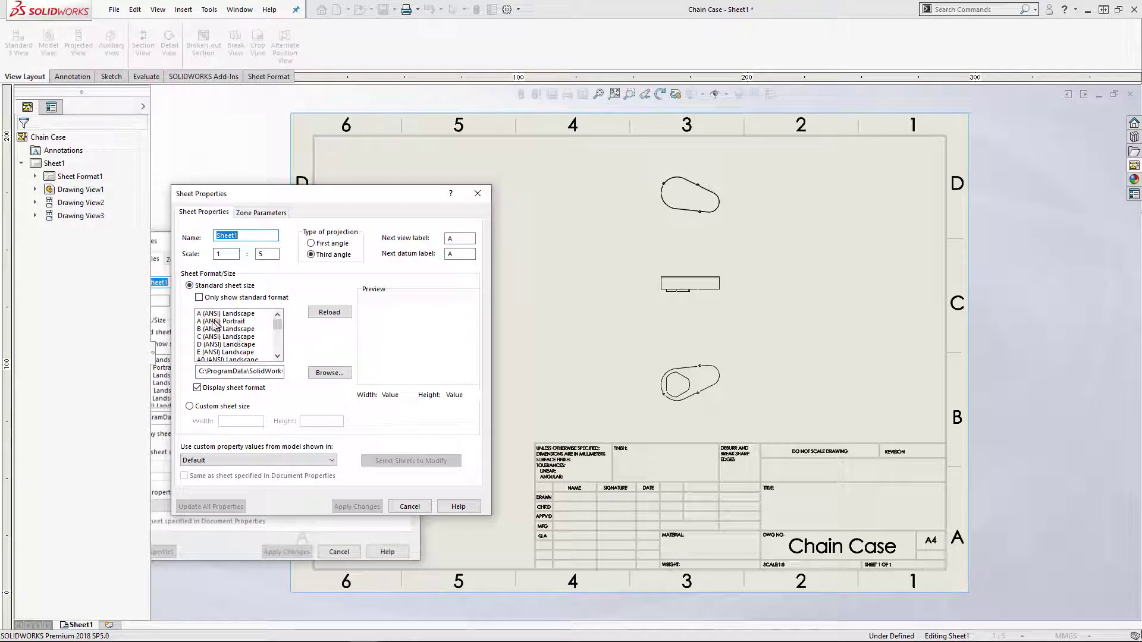
left_click(277, 357)
left_click(277, 357)
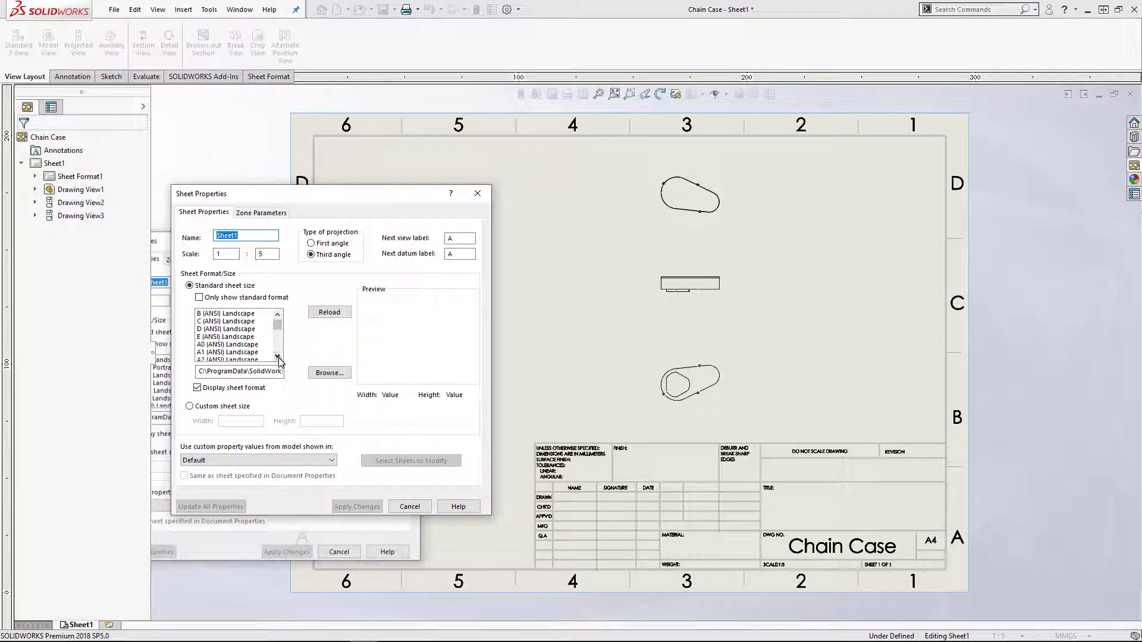
left_click(277, 356)
left_click(277, 357)
left_click(277, 356)
scroll(231, 315, "down", 2)
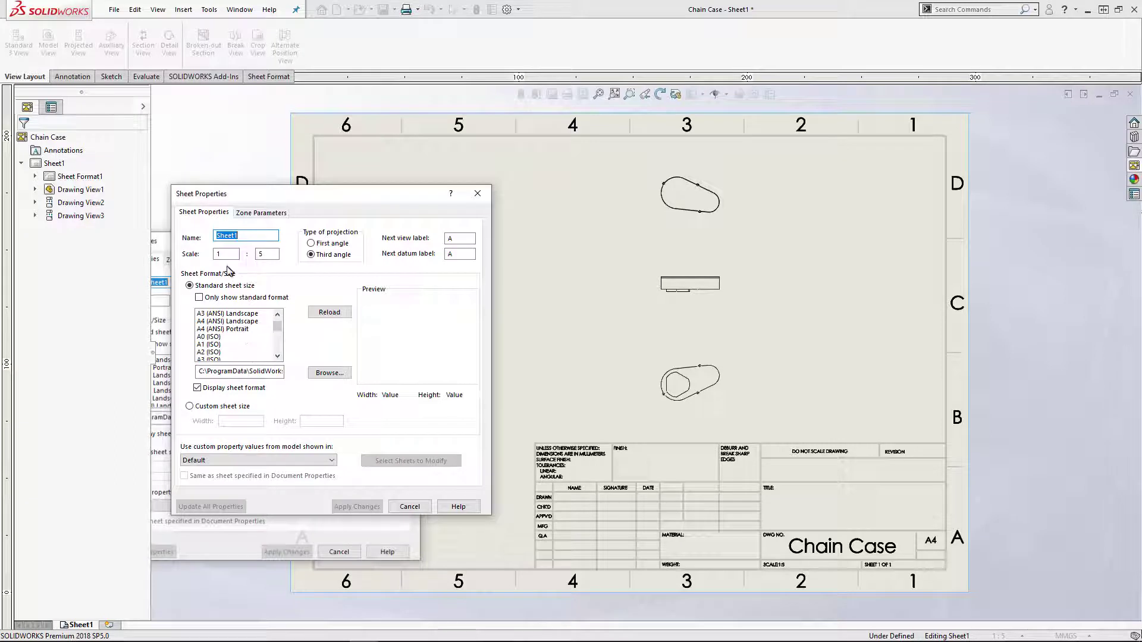
Set the scale of Sheet1 to 1:2 and move the main view slightly down between the two projected views
double_click(274, 255)
type("2")
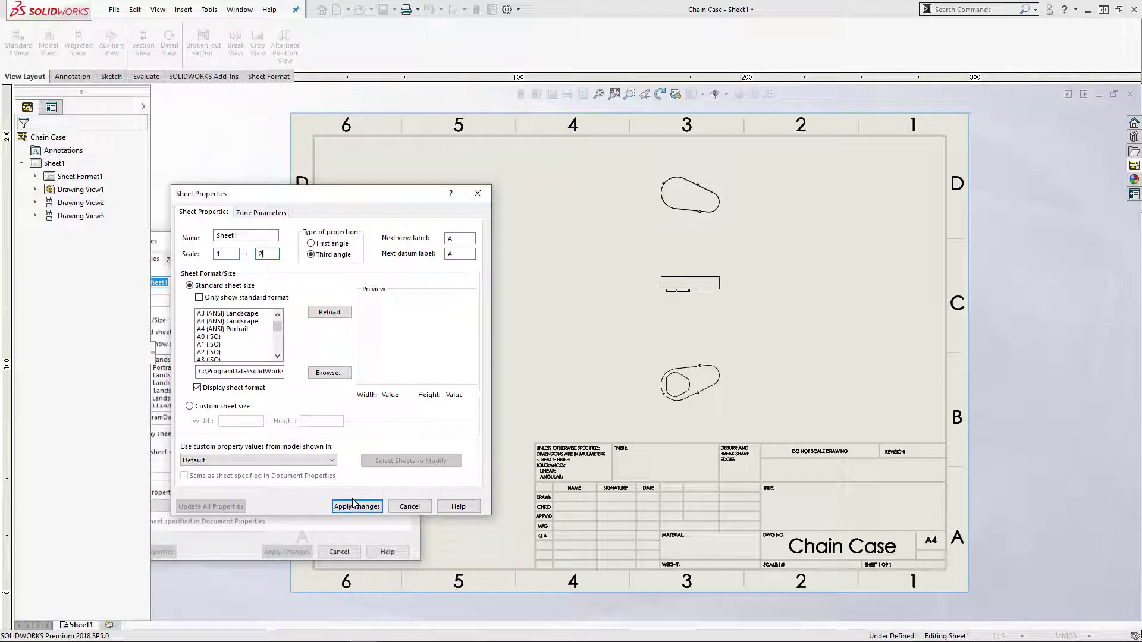
mouse_move(289, 202)
left_mouse_down()
mouse_move(312, 230)
mouse_move(303, 199)
mouse_move(312, 208)
mouse_move(280, 213)
mouse_move(289, 188)
left_mouse_up()
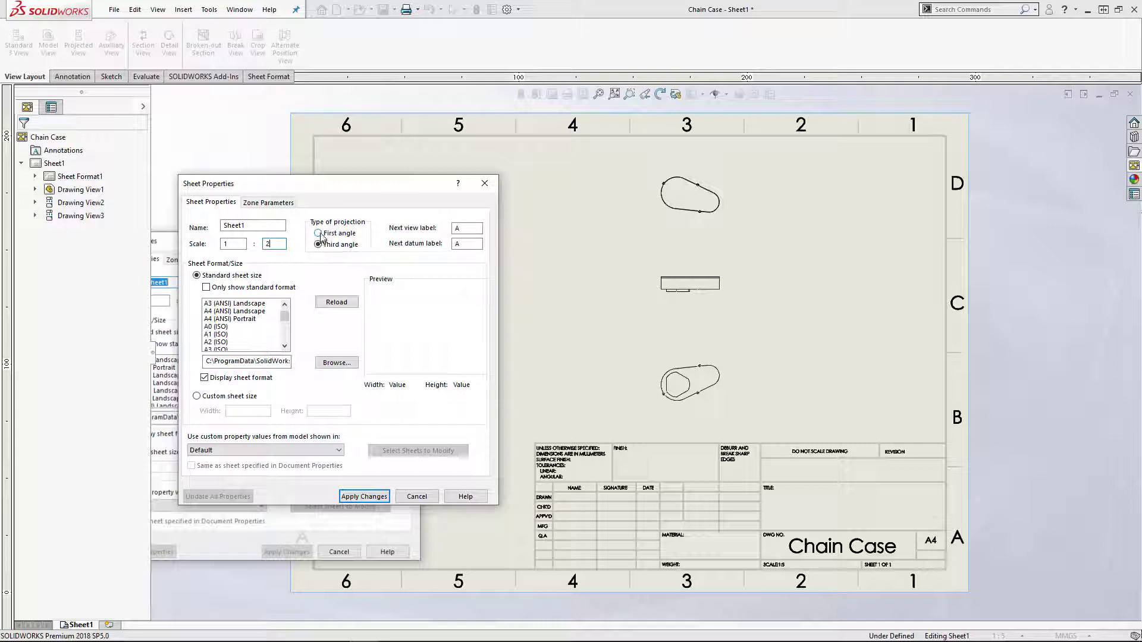
left_click_drag(331, 191, 291, 198)
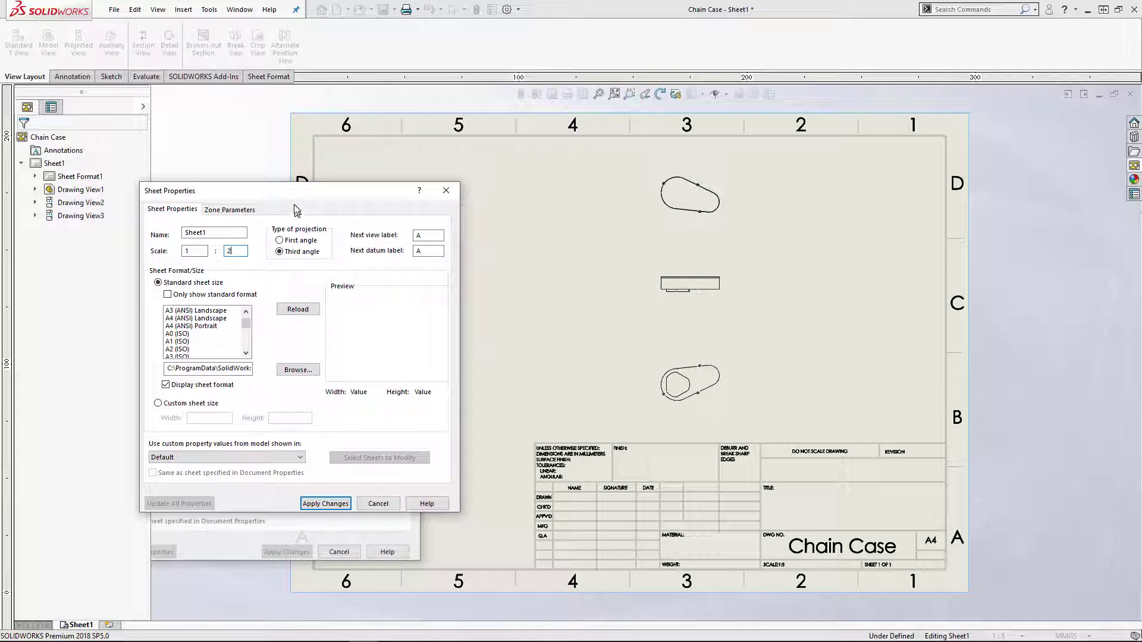
left_click_drag(291, 198, 286, 190)
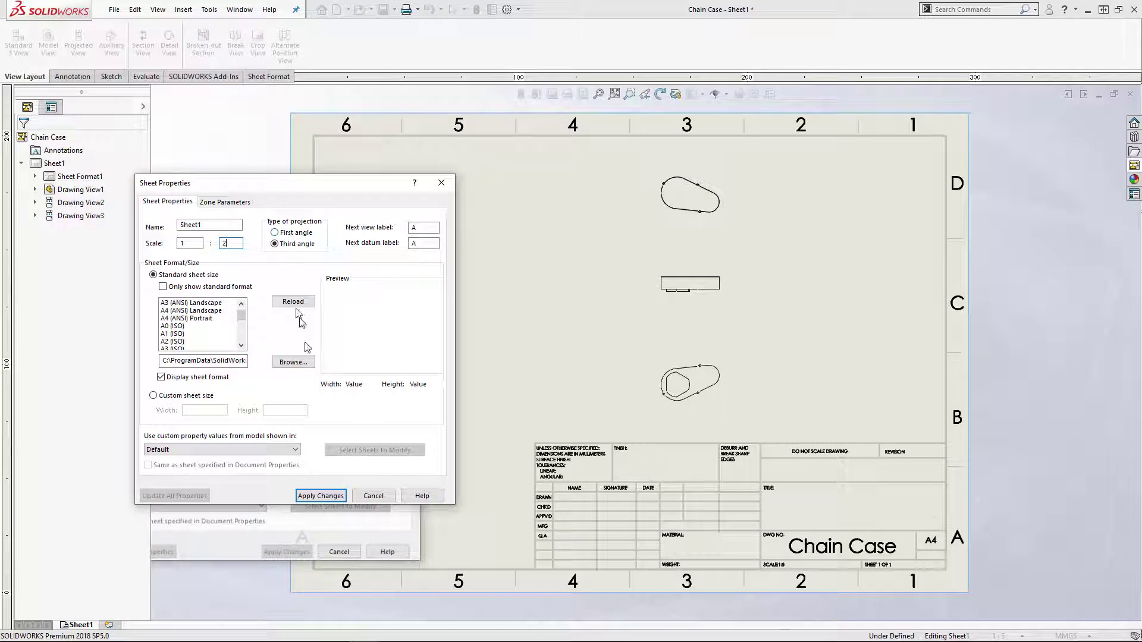
left_click(319, 496)
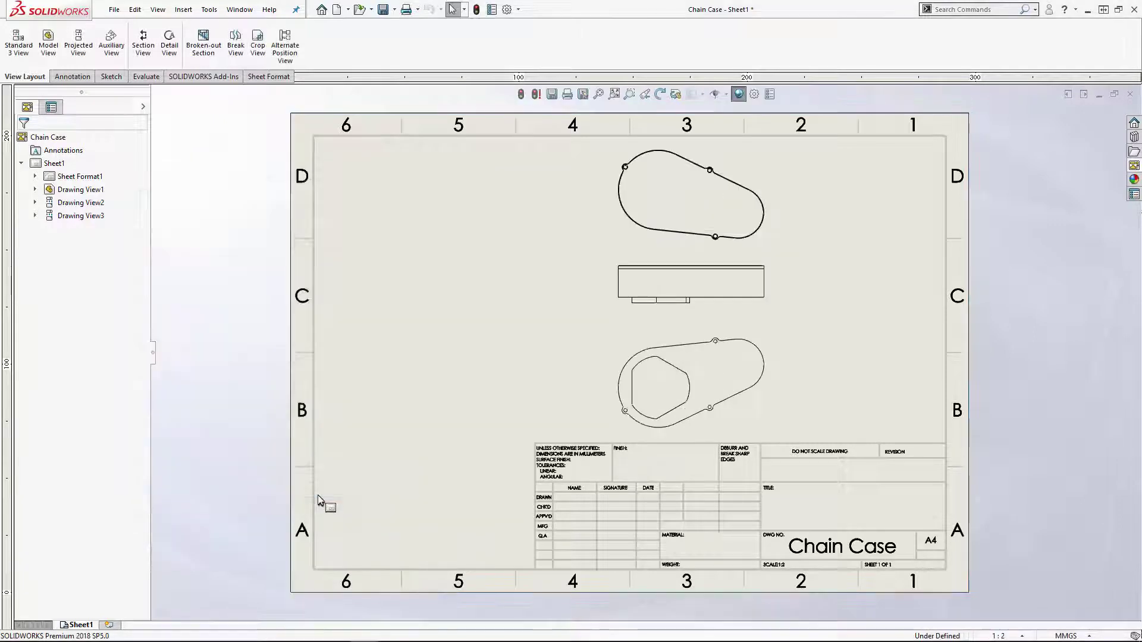
left_click(747, 319)
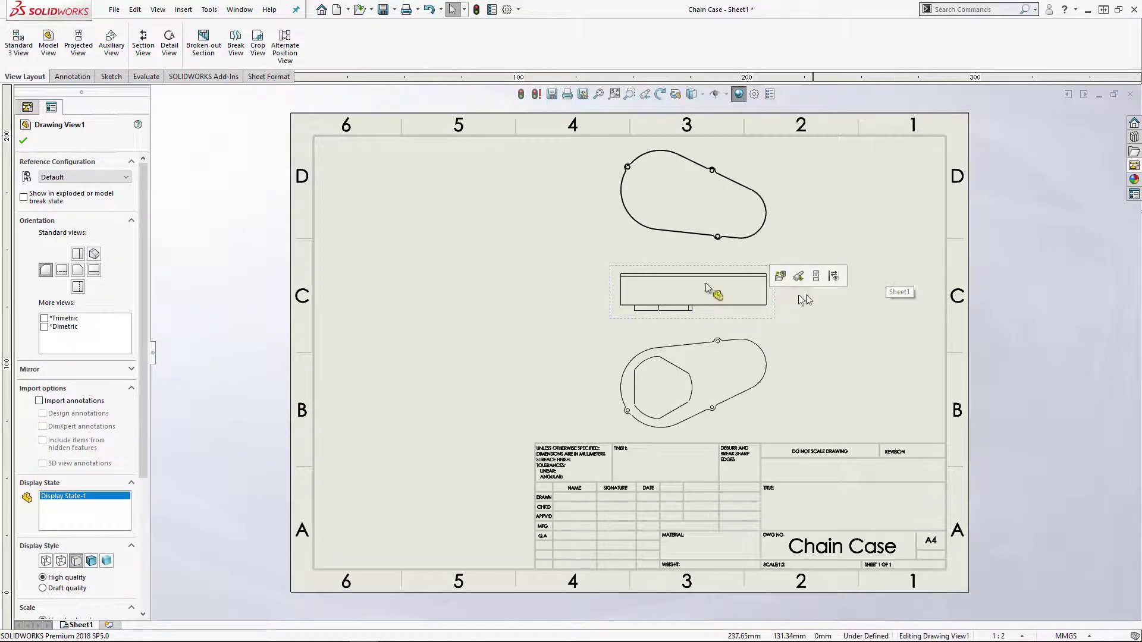
Examine the section line and Section A-A in the finished Chain Case drawing, and return to the new drawing
left_click(241, 11)
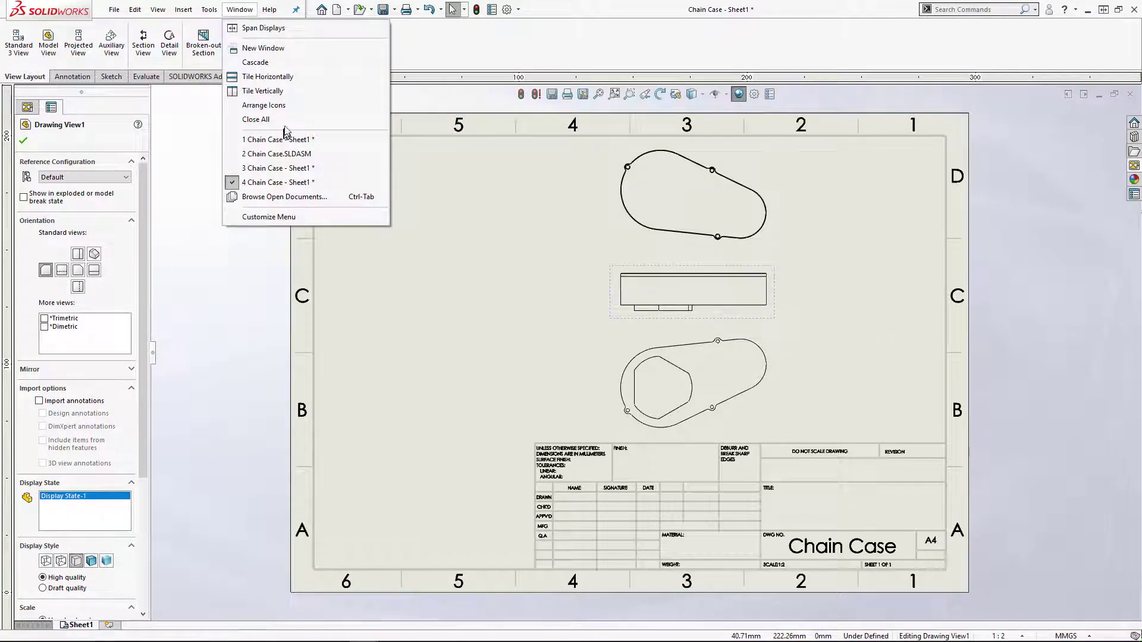
left_click(297, 140)
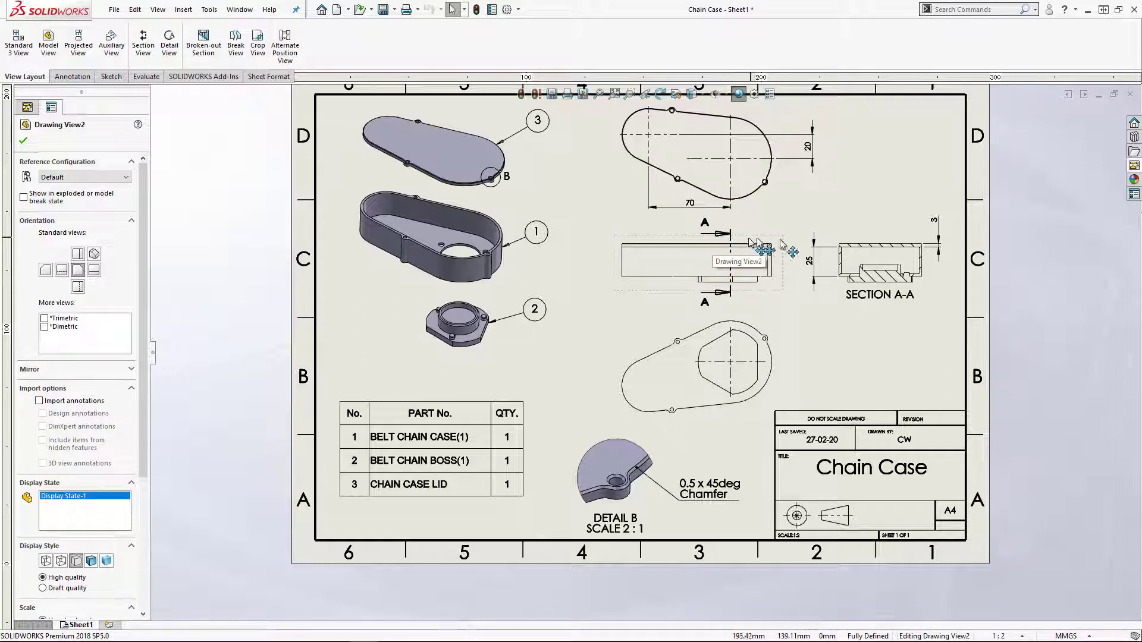
left_click(851, 247)
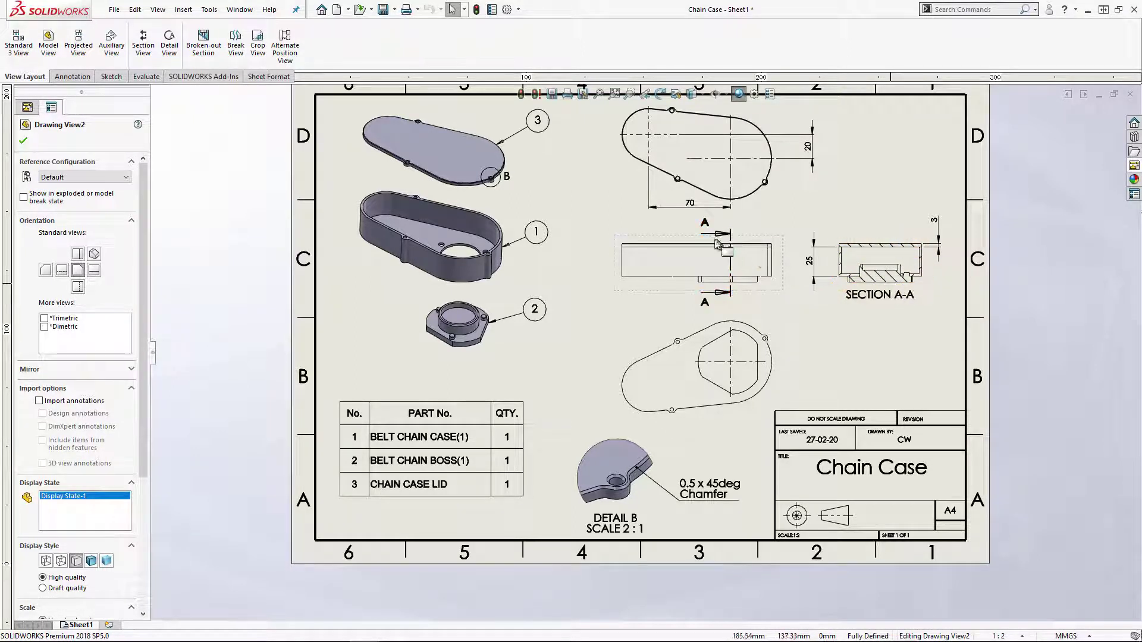
left_click(248, 12)
left_click(273, 183)
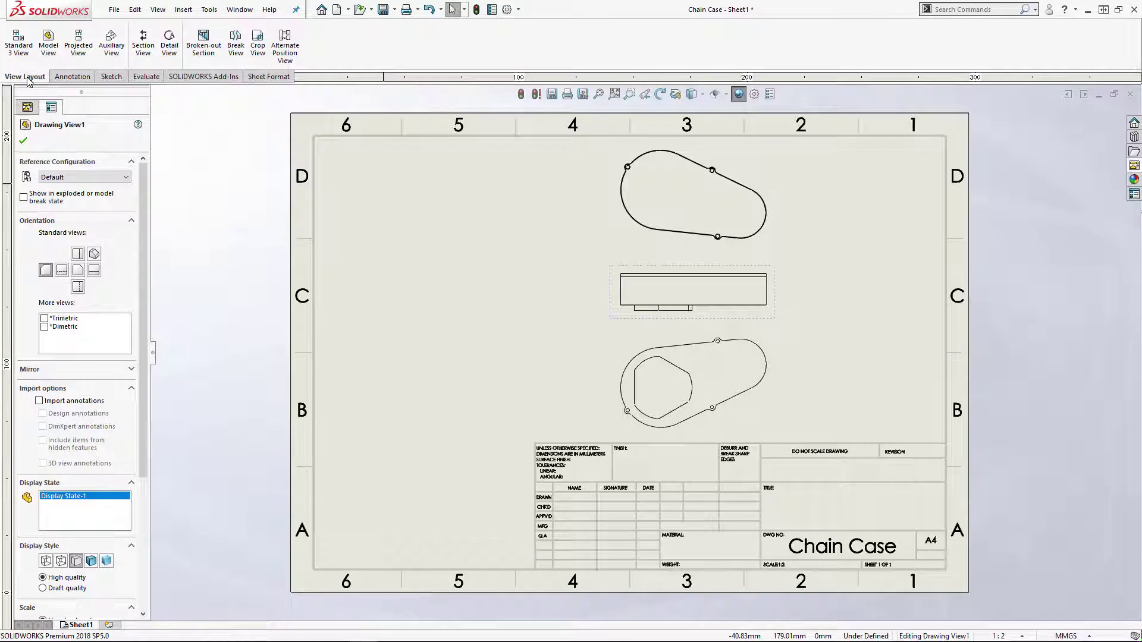
left_click(70, 77)
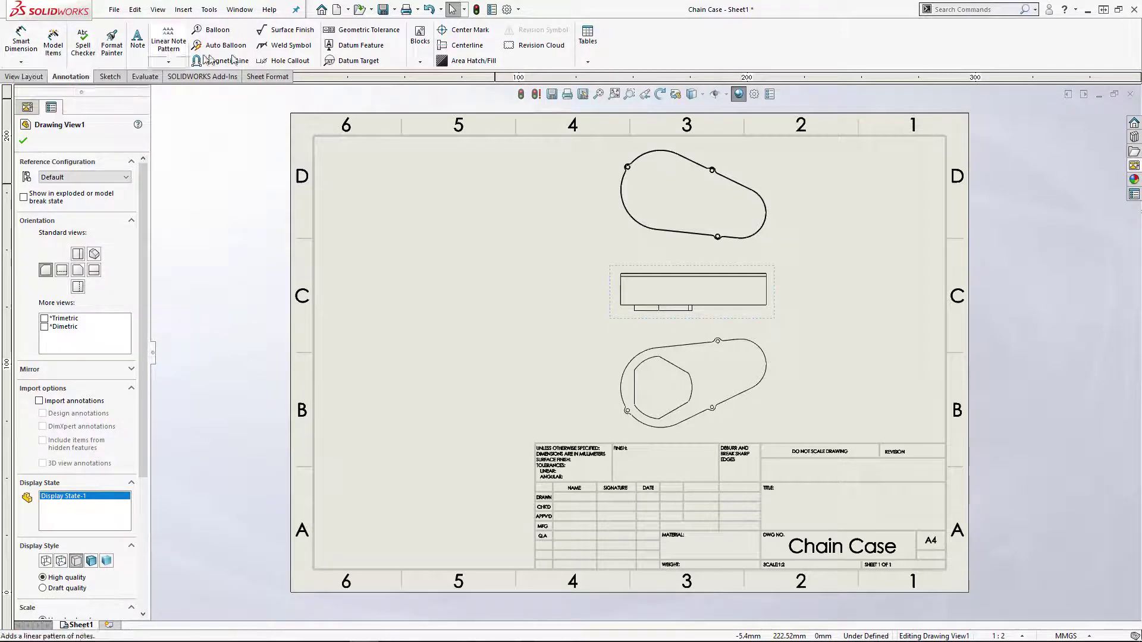
left_click(25, 76)
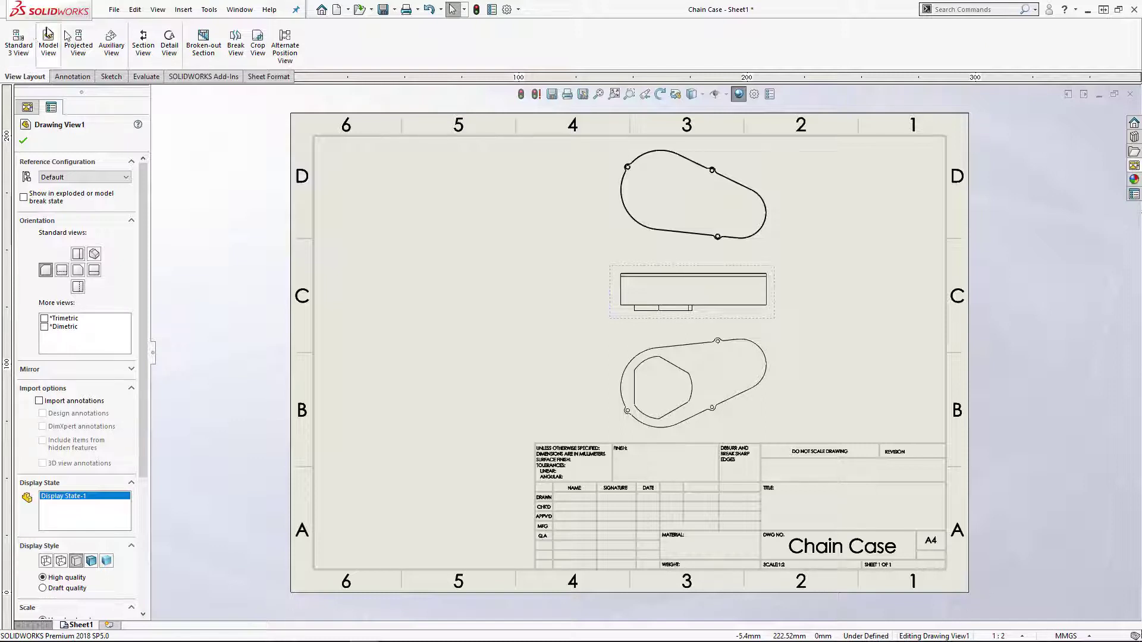
Create section view A-A with a vertical cutting line through the centre of the main view's larger end, and place it to the right of that view
left_click(148, 54)
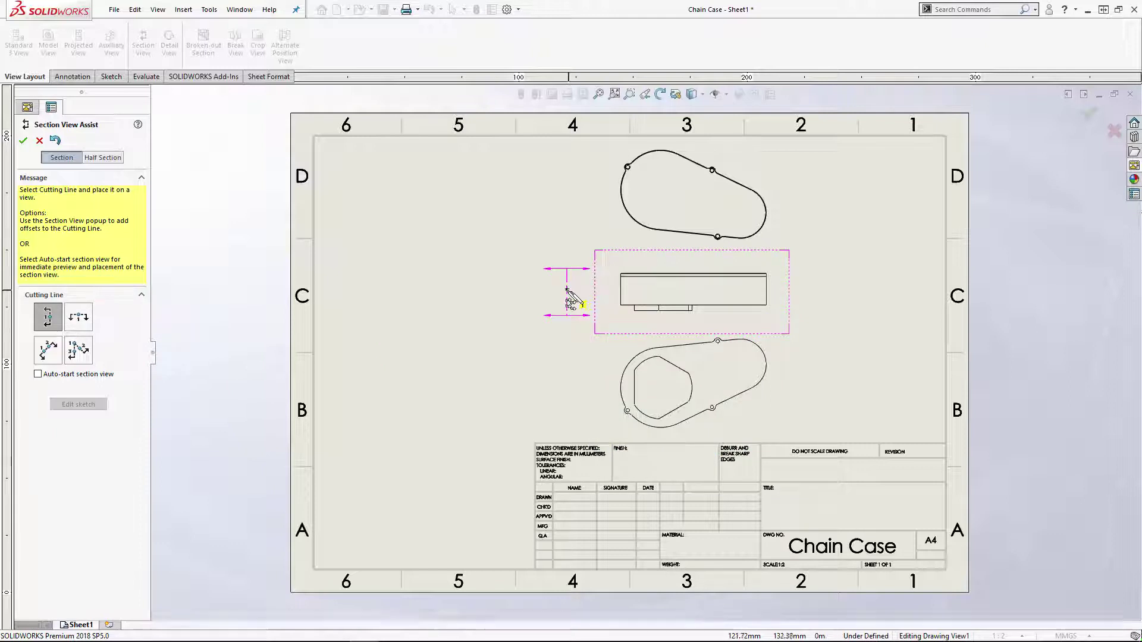
left_click(82, 321)
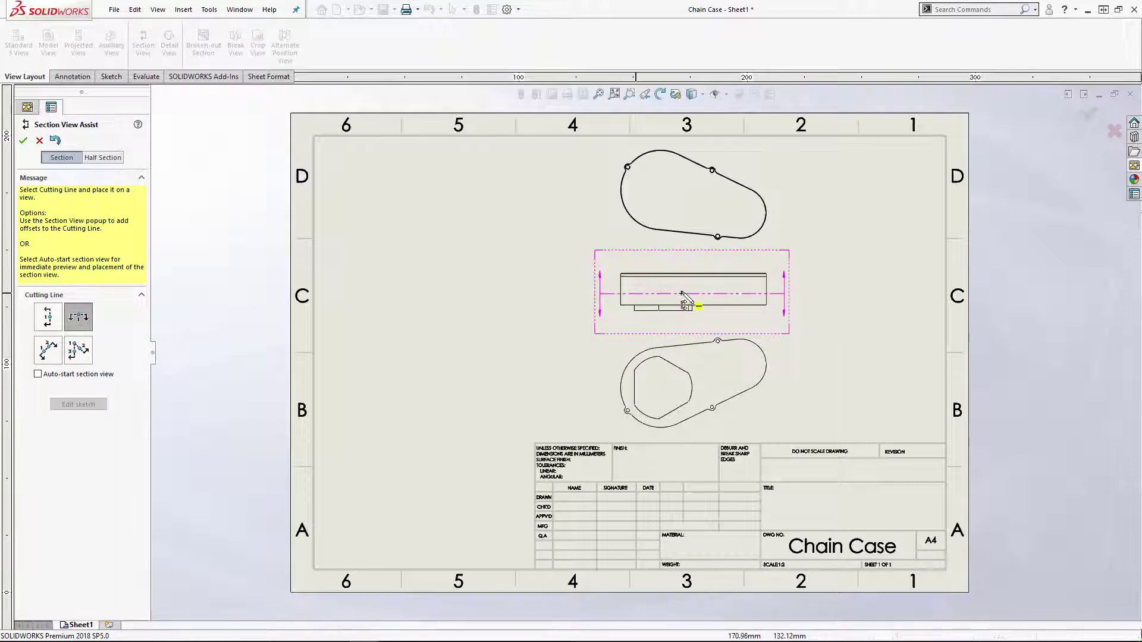
left_click(49, 351)
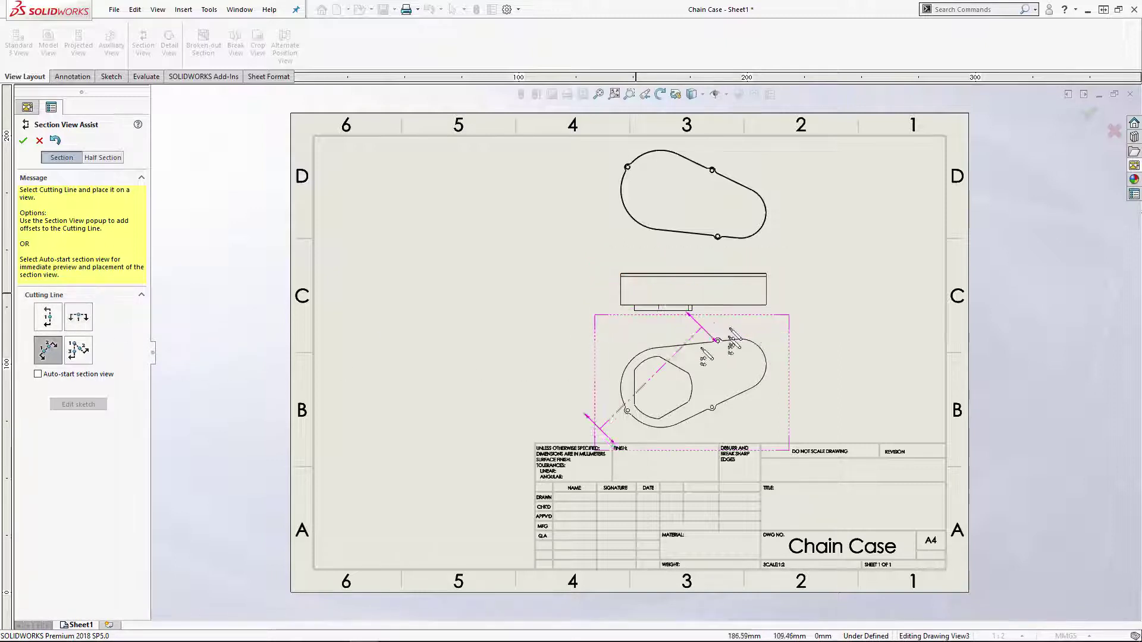
left_click(85, 353)
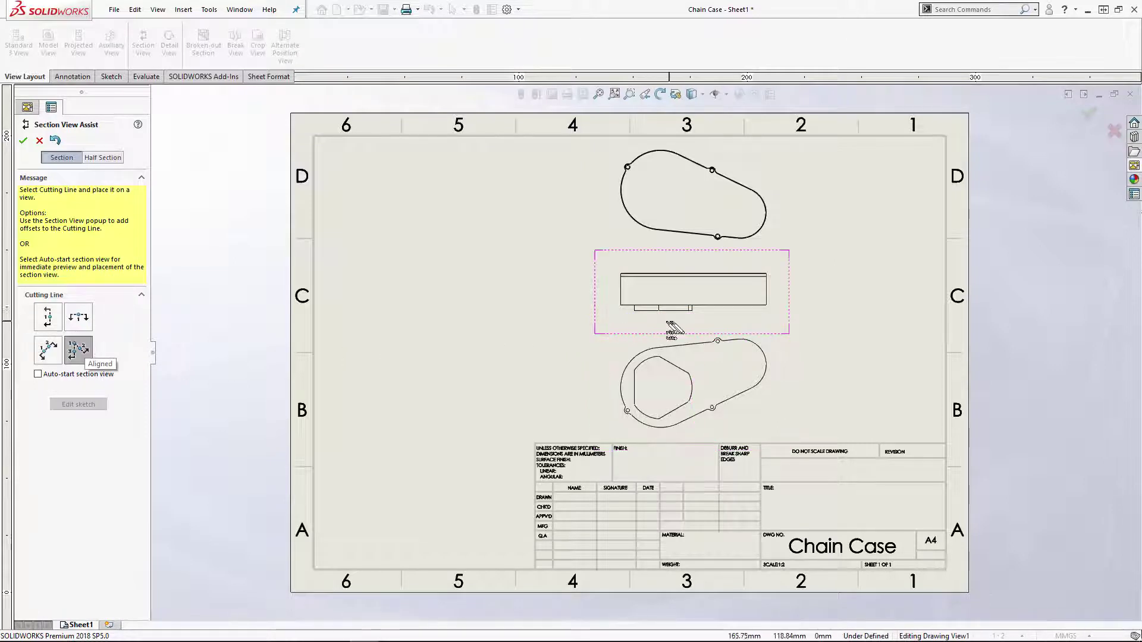
left_click(47, 317)
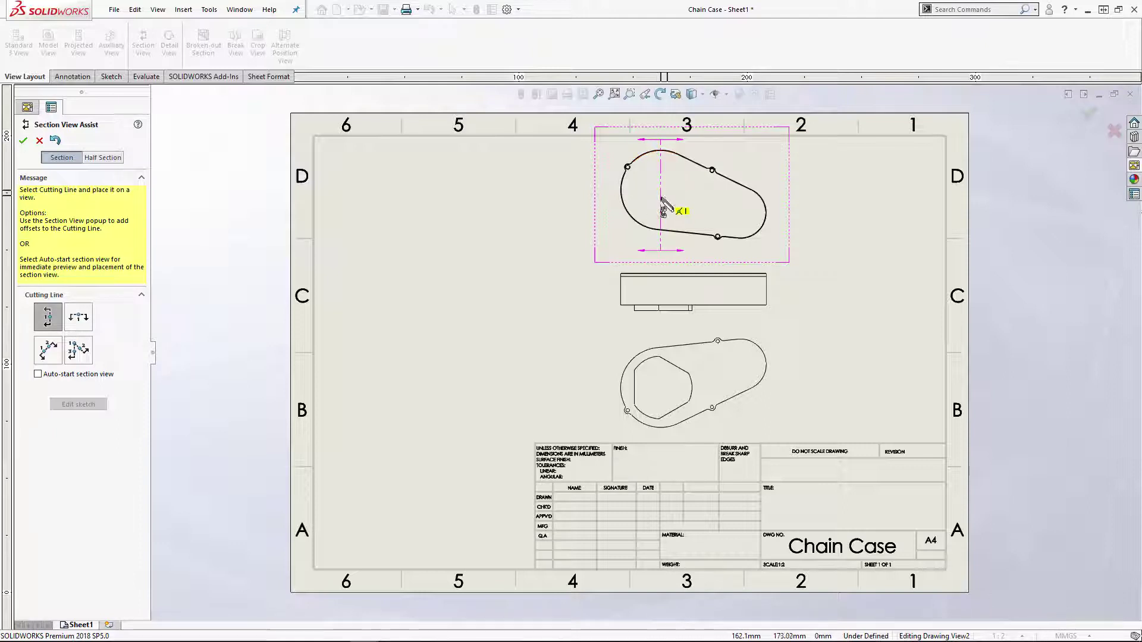
left_click(661, 279)
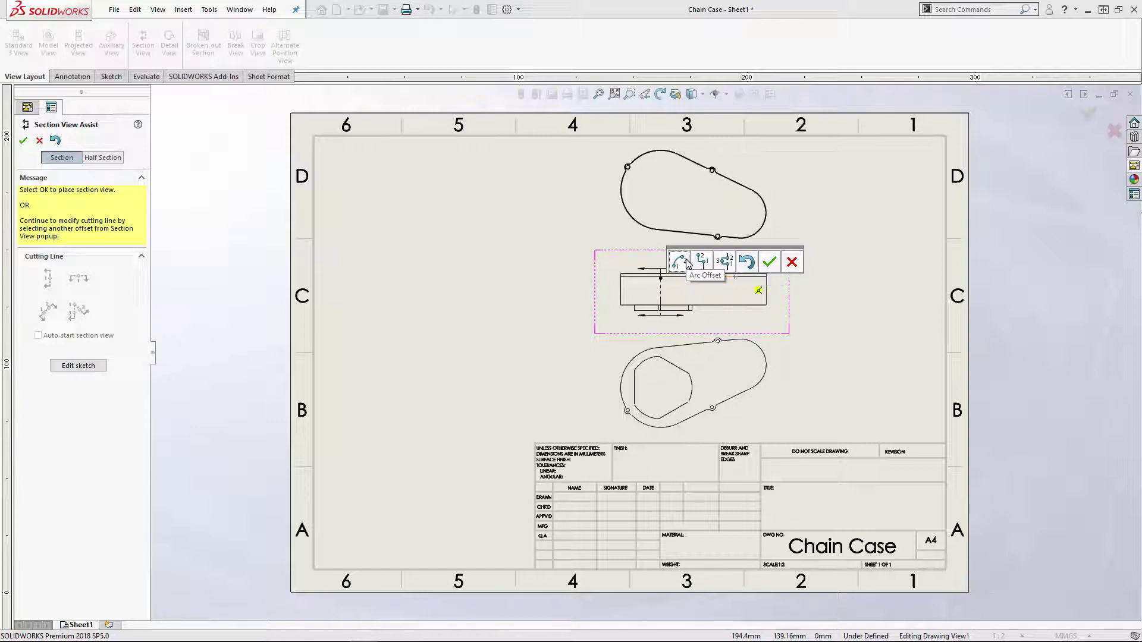
left_click(770, 262)
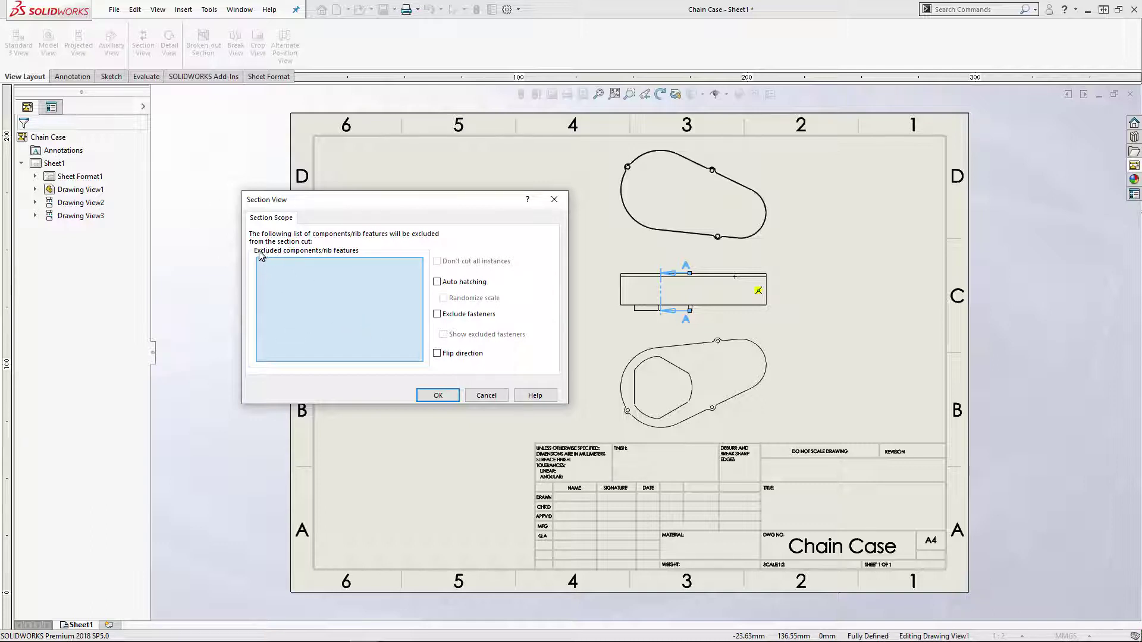
left_click(440, 396)
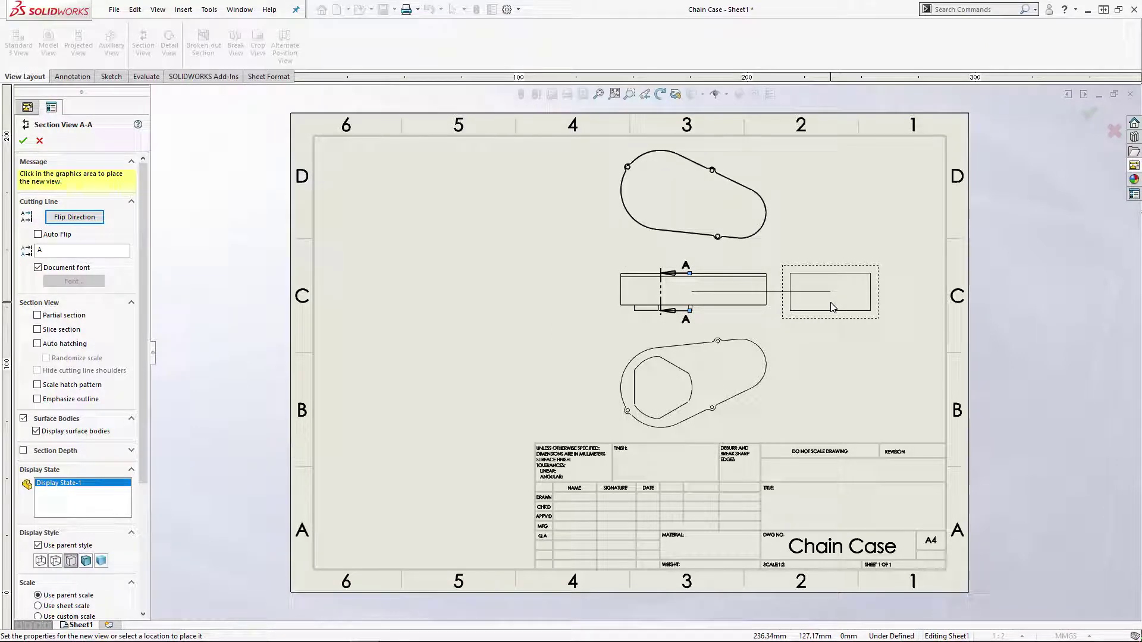
left_click(863, 295)
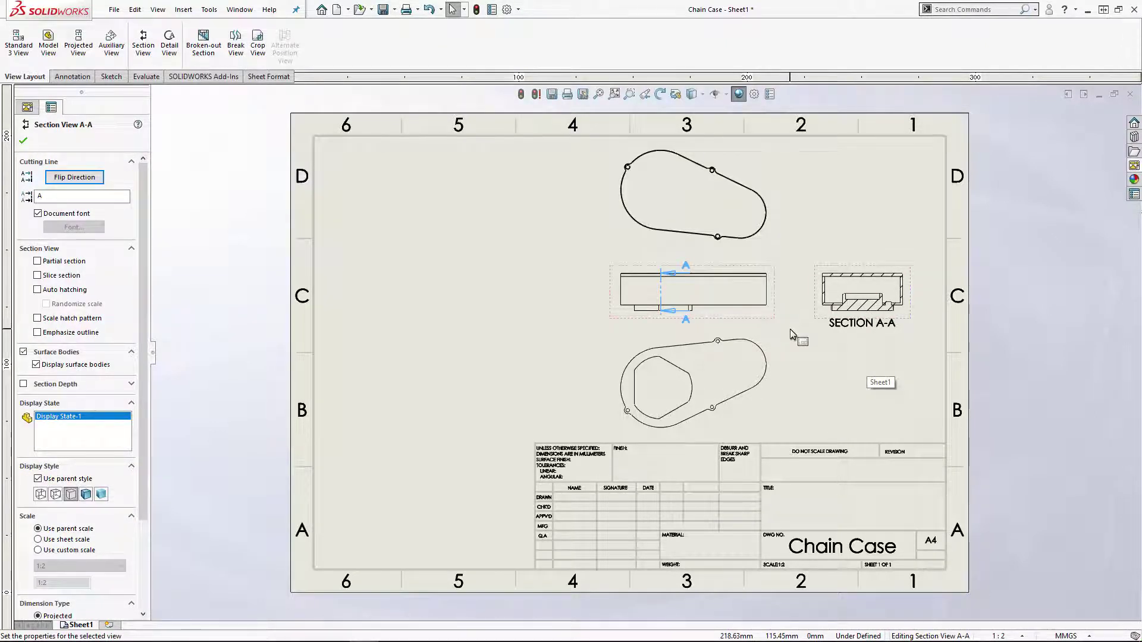
Extend both ends of section line A-A beyond the upper and lower edges of the main view, and rebuild the drawing
scroll(815, 318, "down", 2)
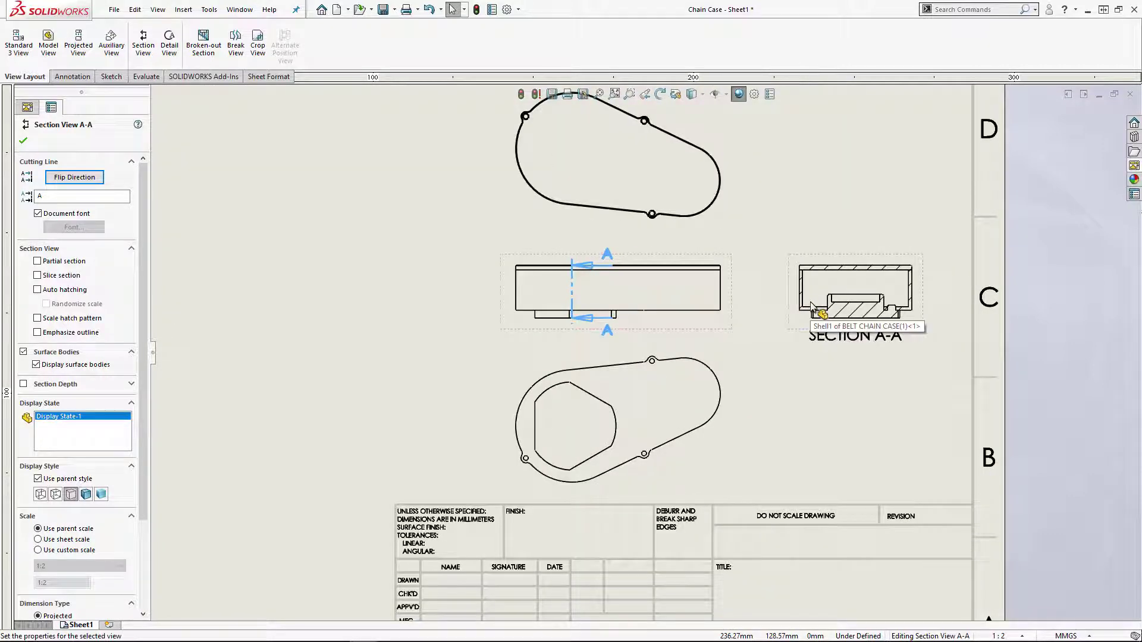
scroll(595, 291, "down", 3)
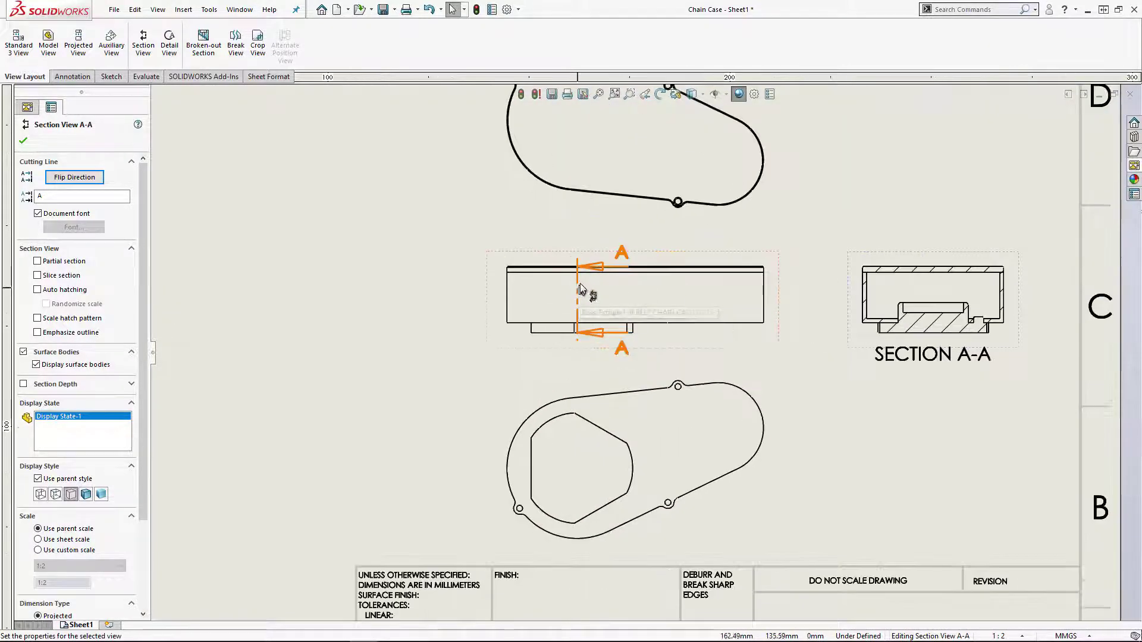
left_click(587, 337)
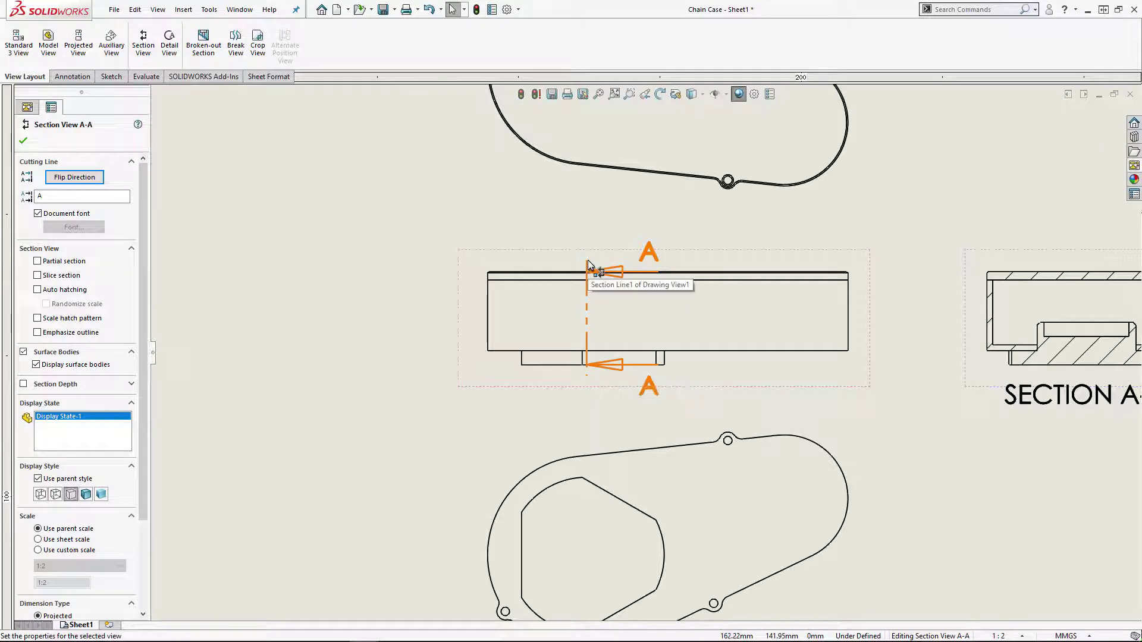
left_click(643, 269)
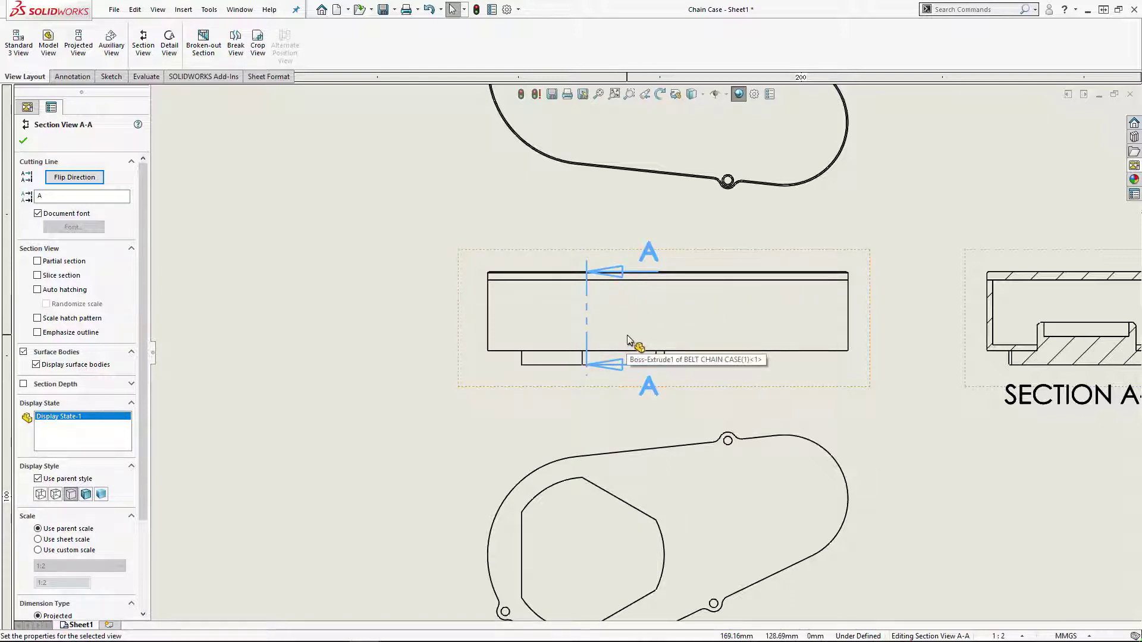
left_click(594, 324)
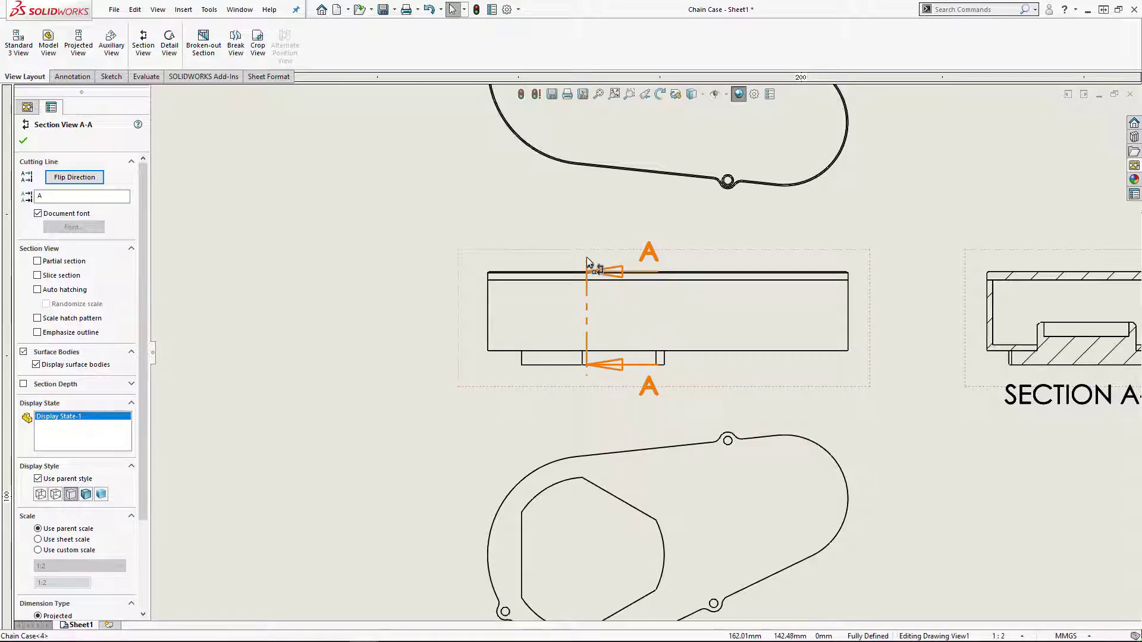
left_click_drag(586, 250, 584, 226)
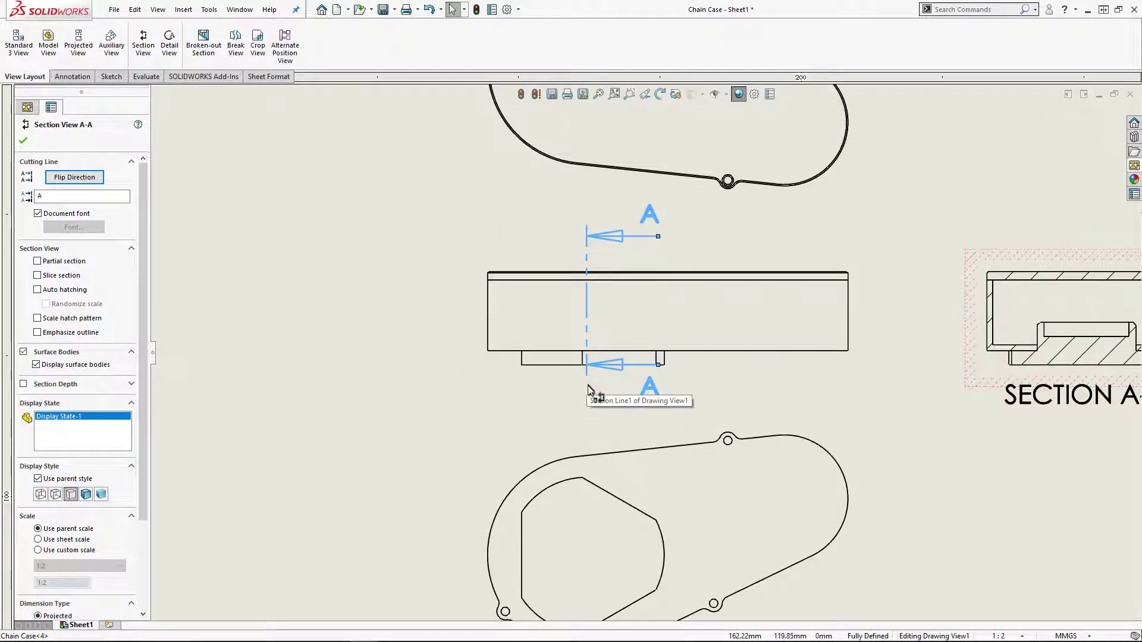
left_click_drag(588, 388, 589, 398)
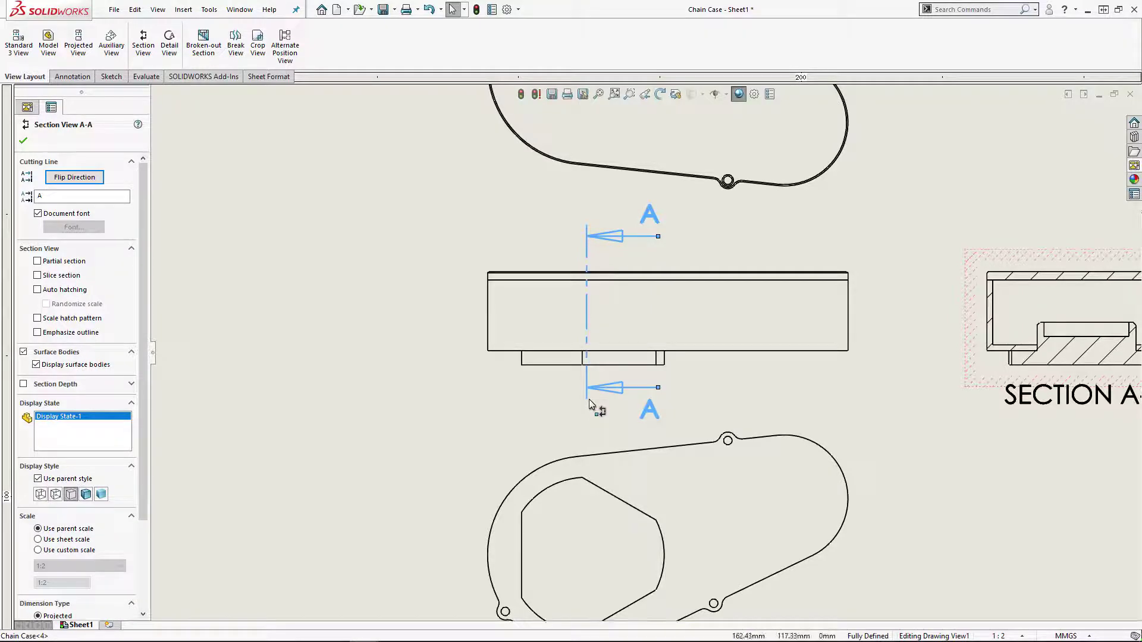
key("Return")
scroll(420, 377, "up", 5)
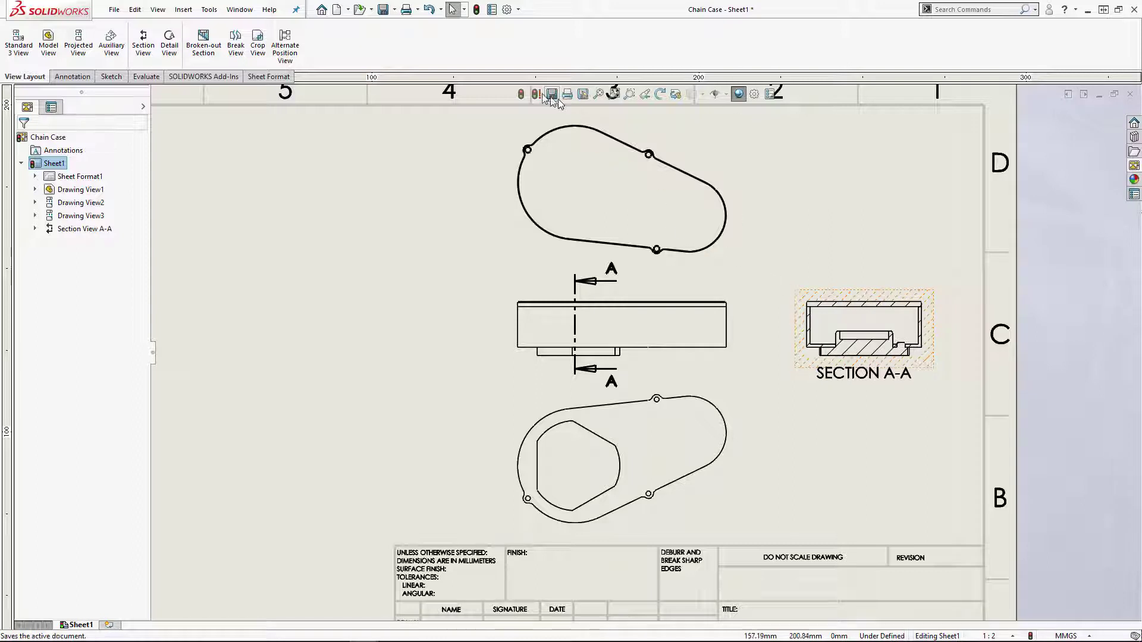
left_click(477, 10)
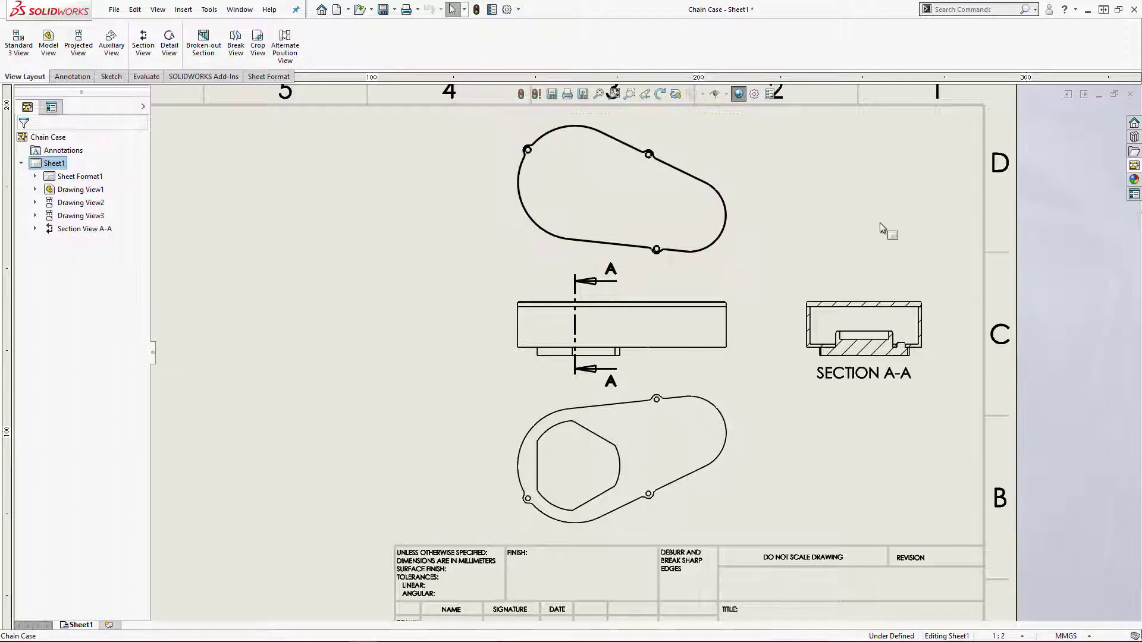
Examine the centre marks and centrelines on the views of the finished Chain Case drawing, and return to the new drawing
key("f")
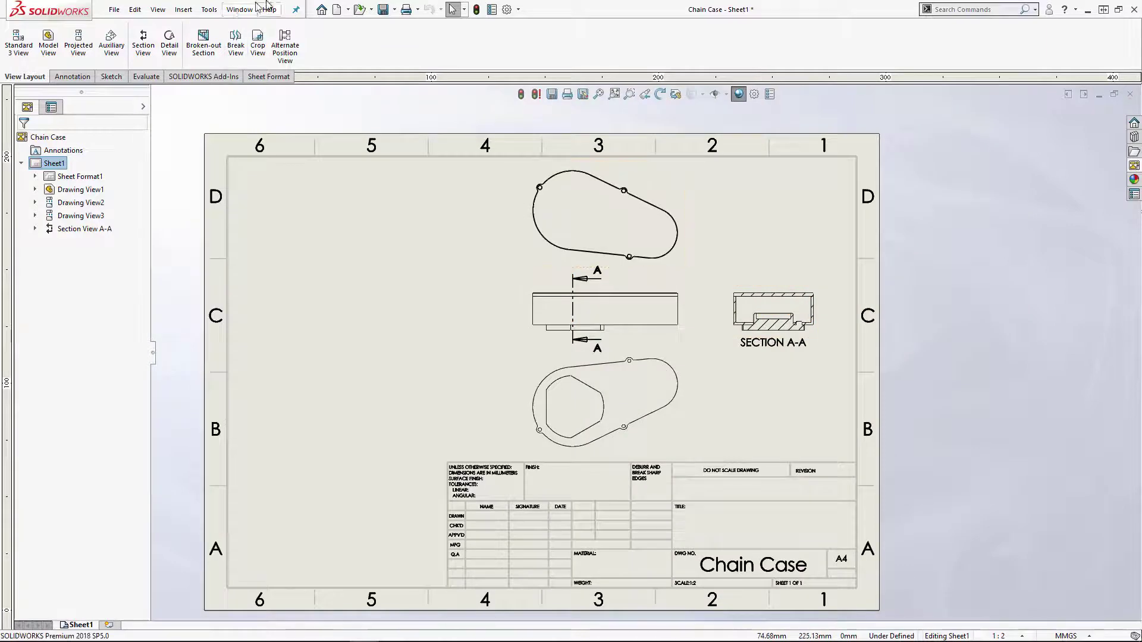
left_click(241, 10)
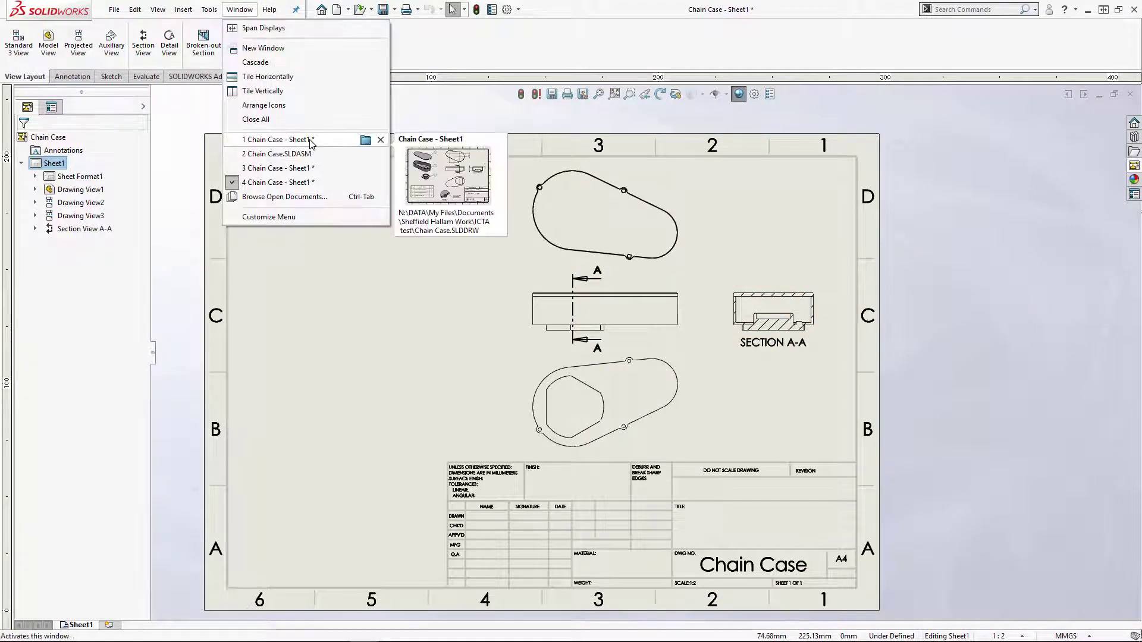
left_click(277, 140)
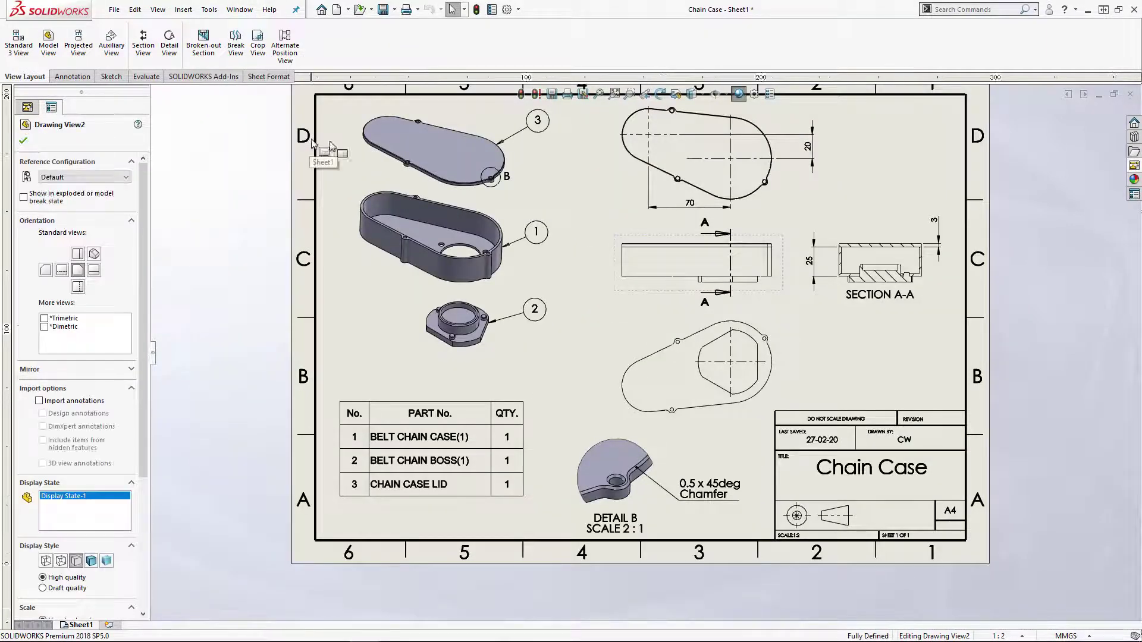
middle_click_drag(604, 203, 549, 257)
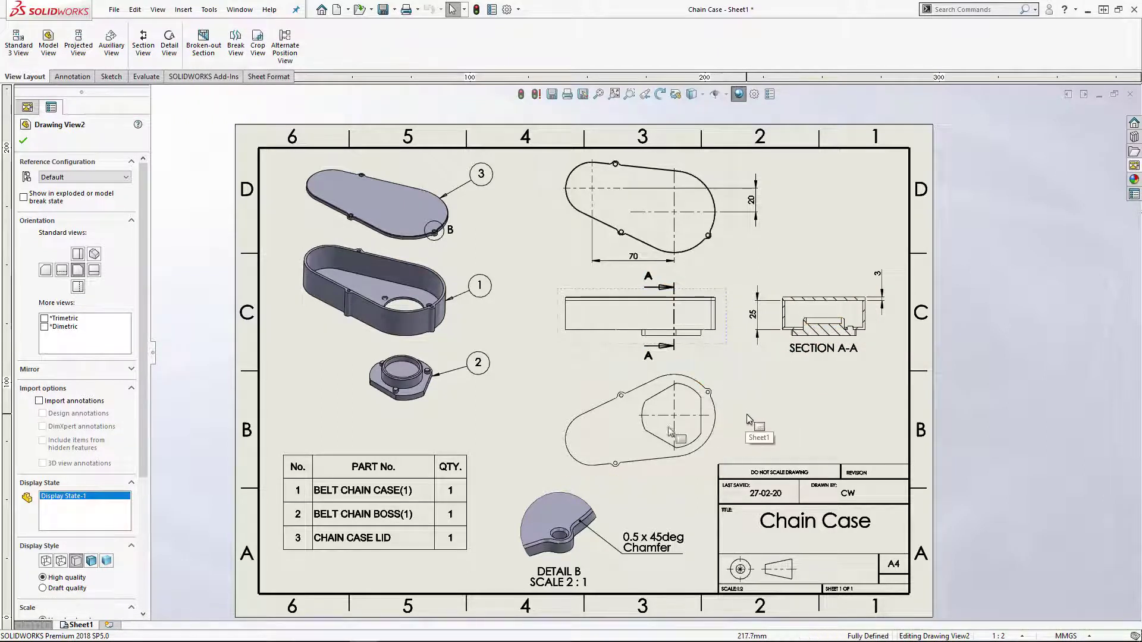
left_click(245, 10)
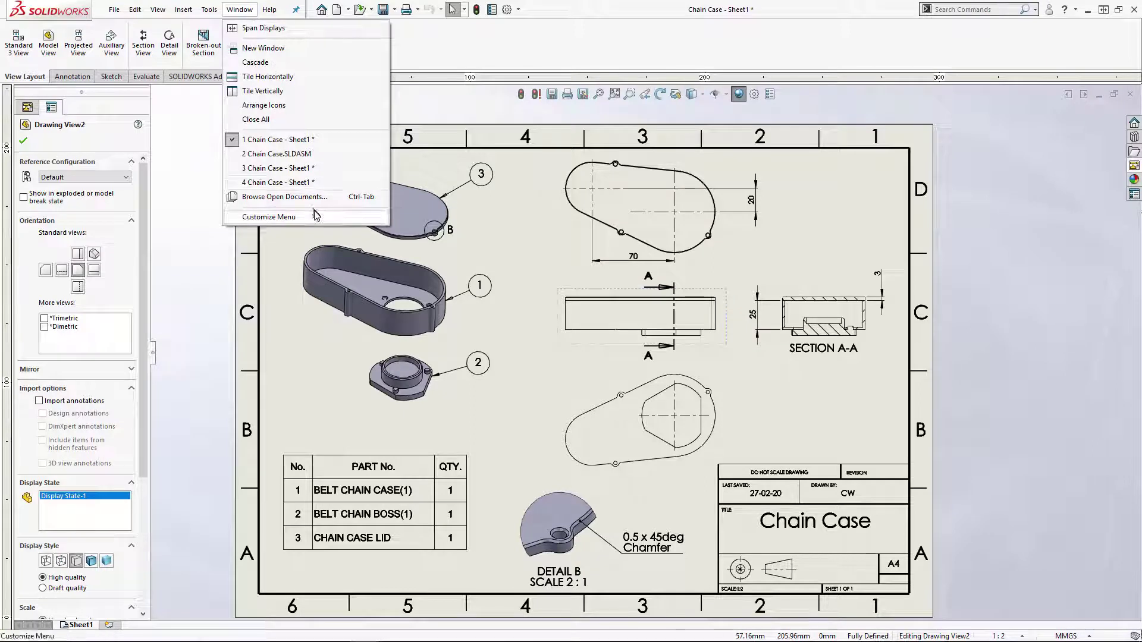
left_click(313, 182)
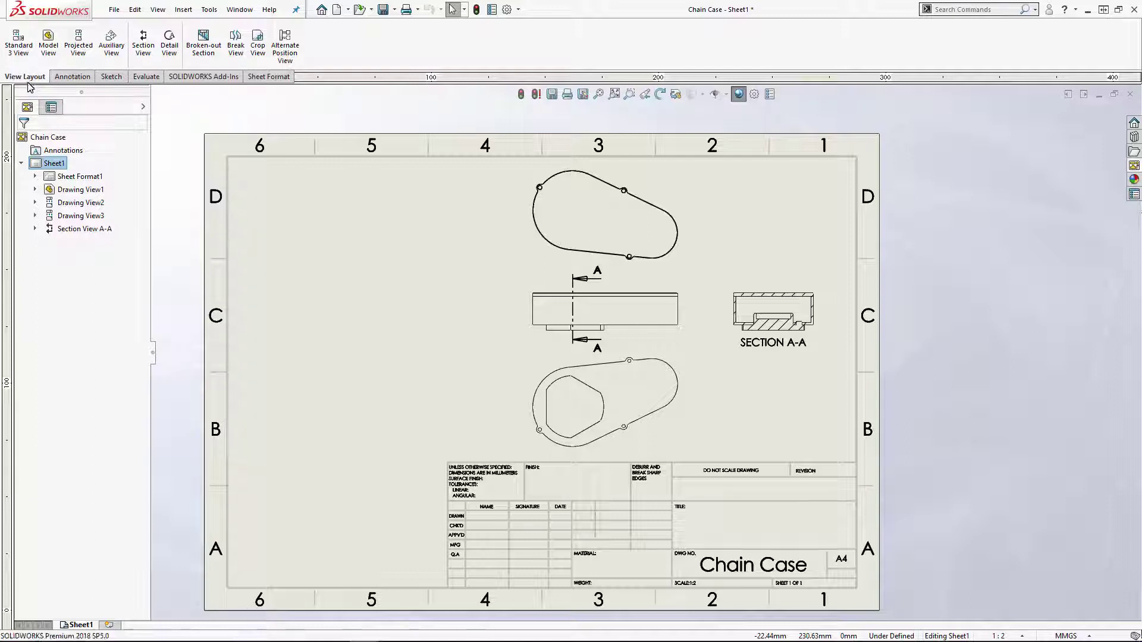
left_click(73, 76)
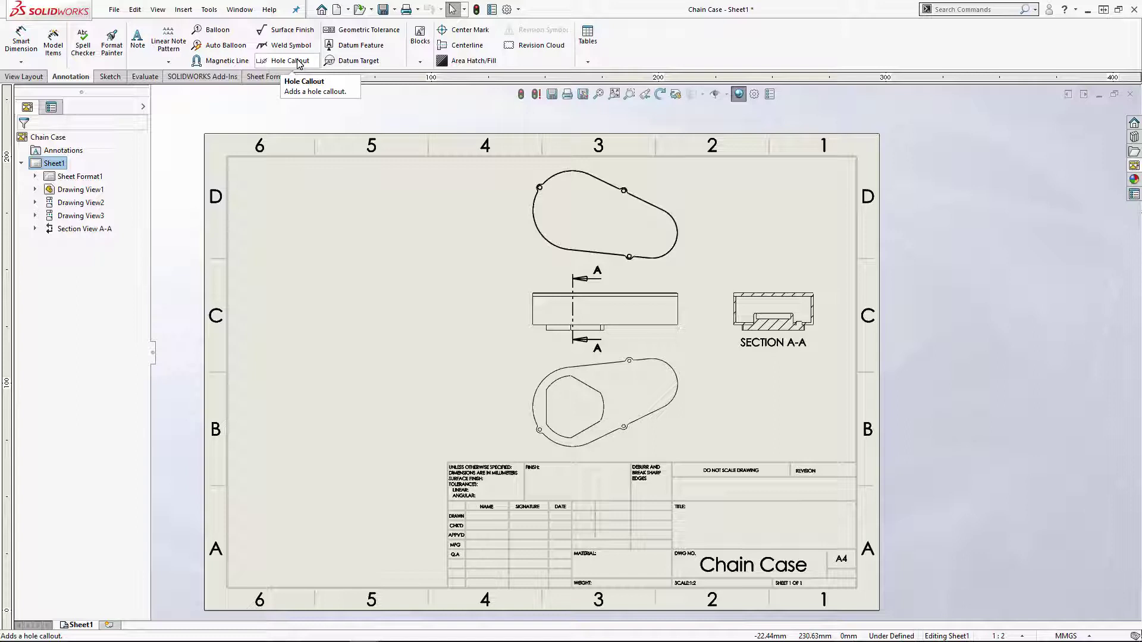
left_click(443, 33)
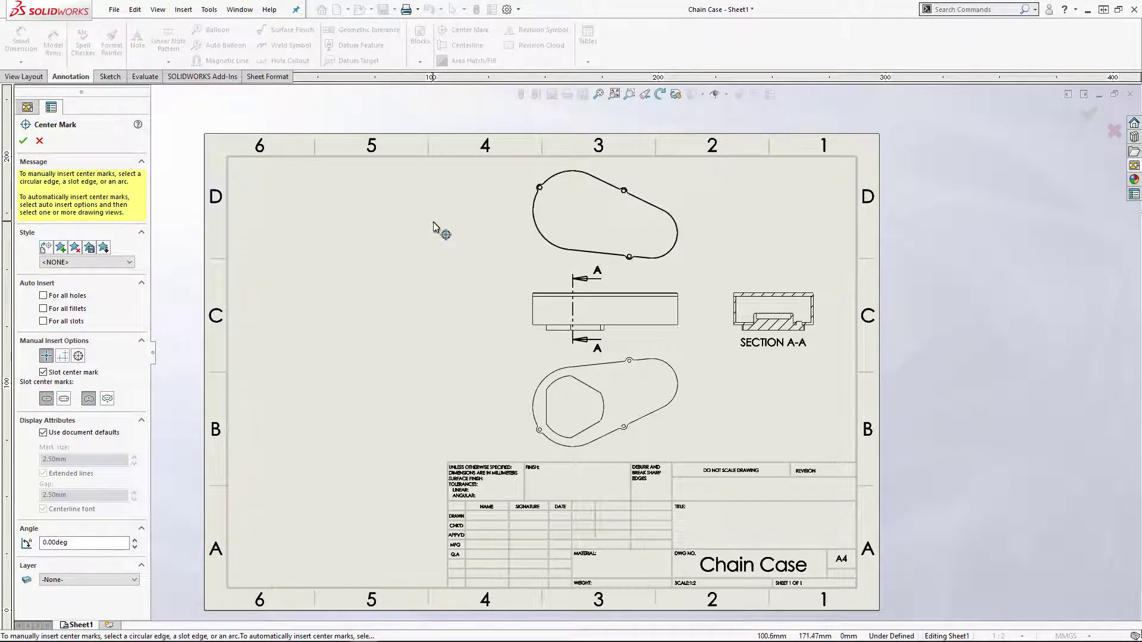
scroll(400, 234, "down", 5)
scroll(466, 224, "down", 5)
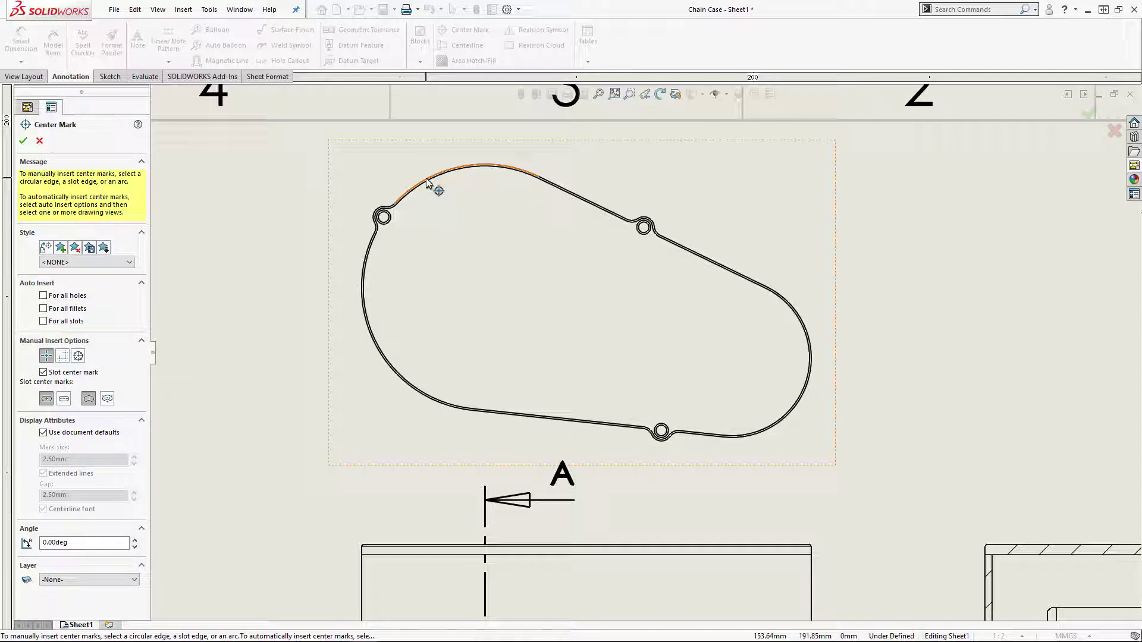
left_click(427, 183)
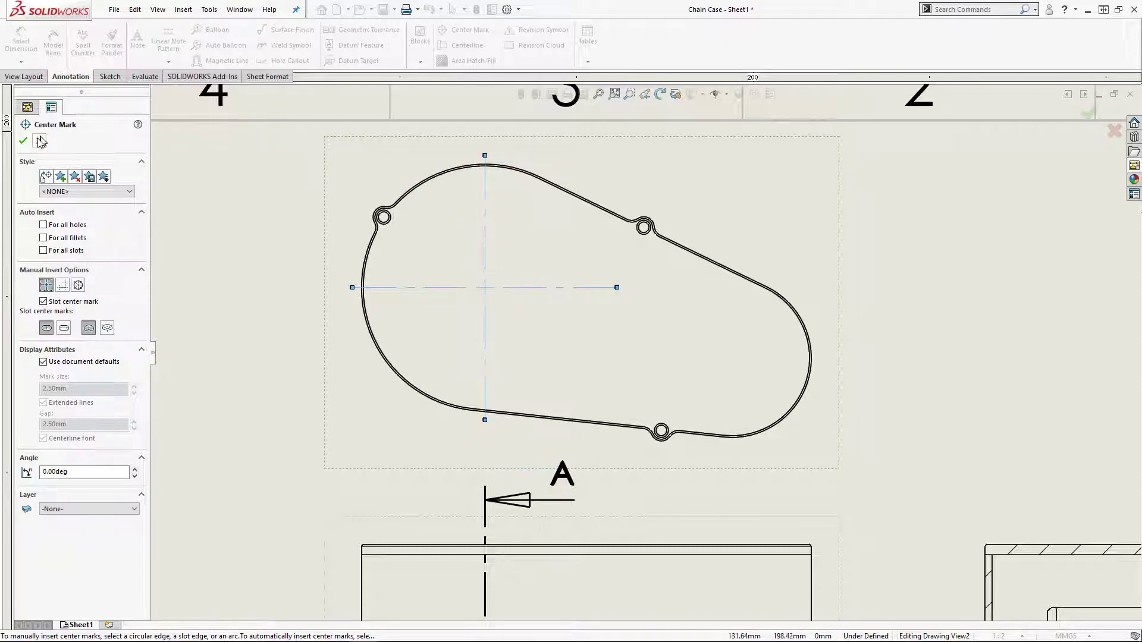
key("Delete")
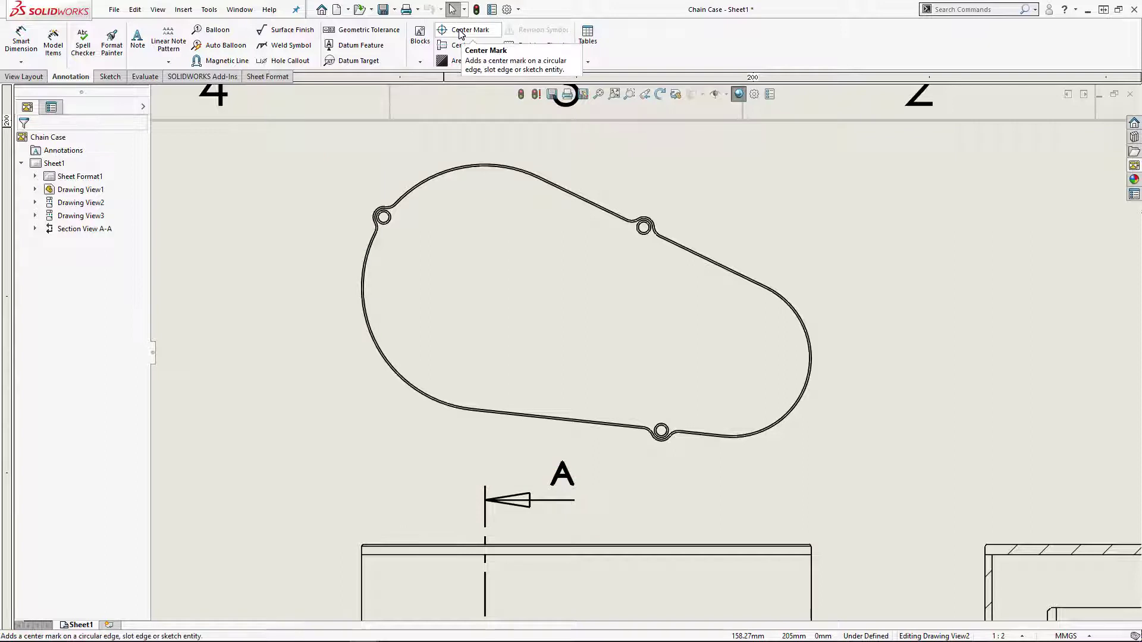
Automatically insert centre marks for all holes in the projected view above the main view
left_click(459, 31)
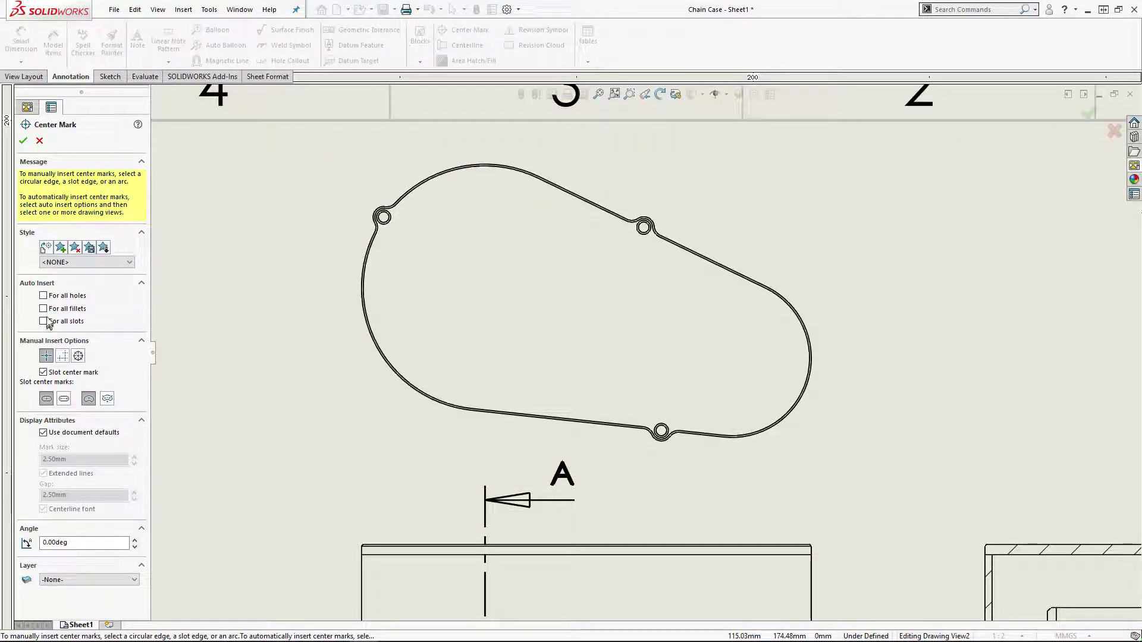
left_click(44, 296)
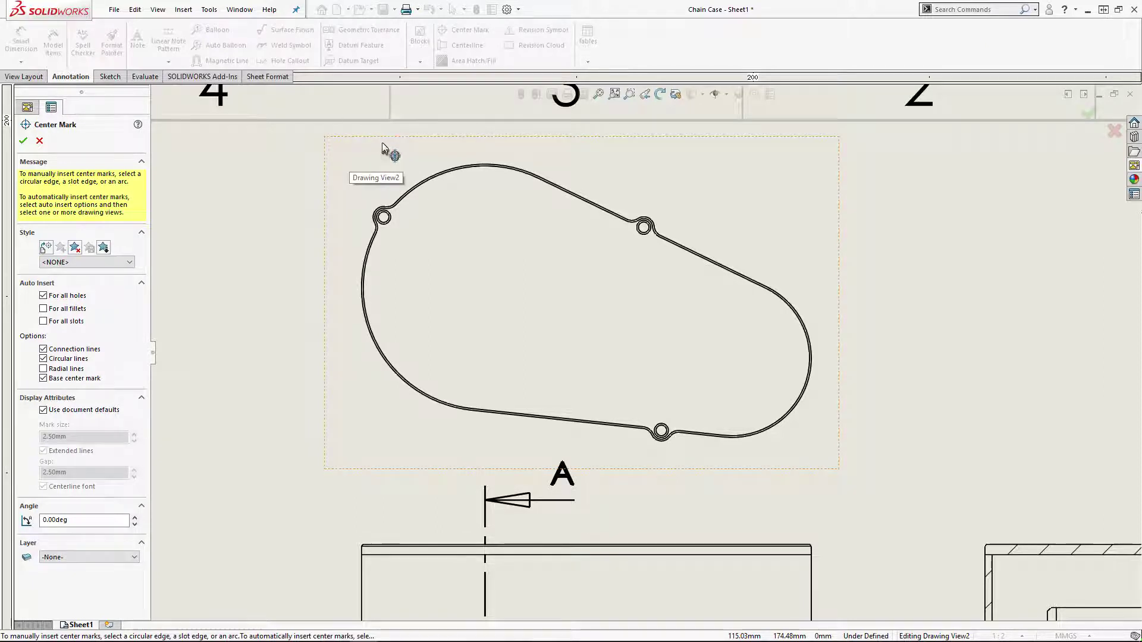
left_click(328, 153)
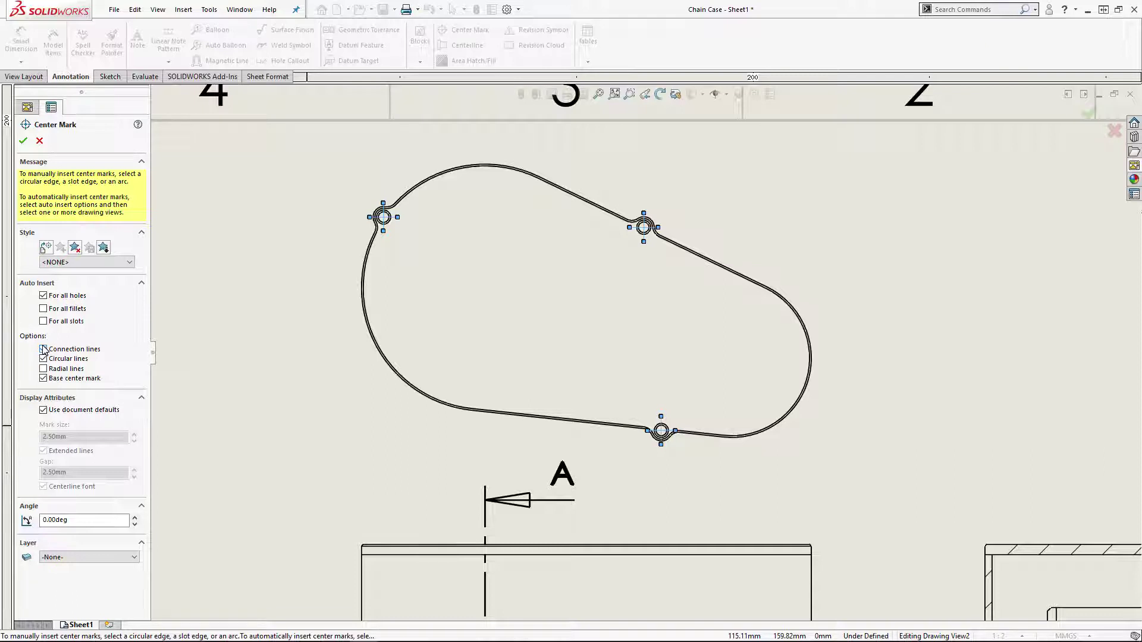
left_click(24, 142)
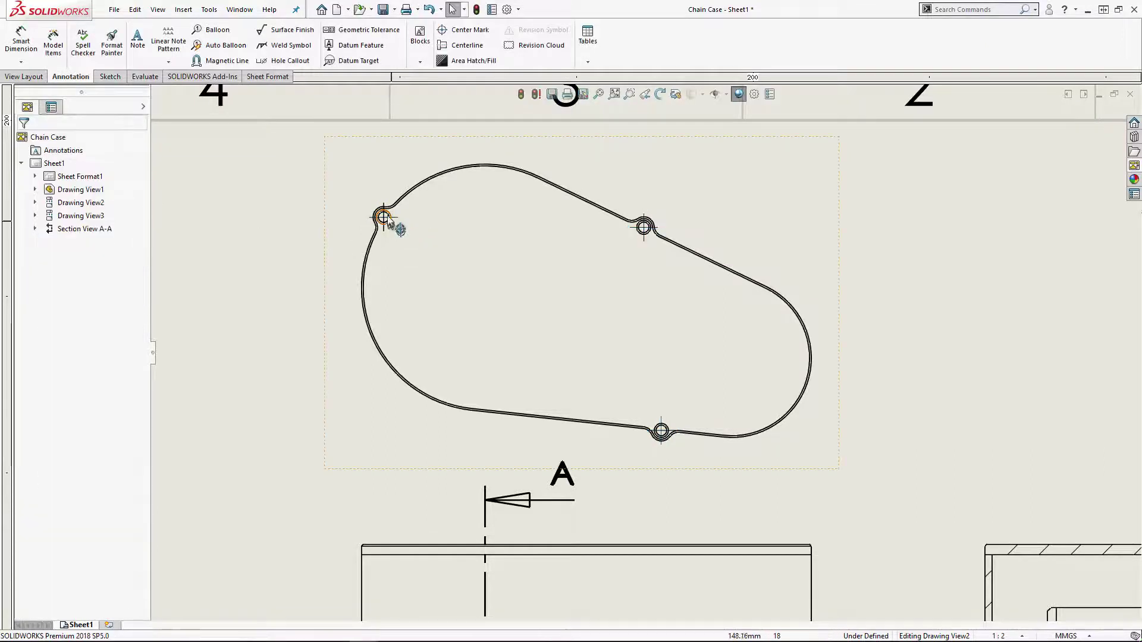
Add centre marks to the large and small end arcs of the lid outline in the projected view above the main view
left_click(465, 29)
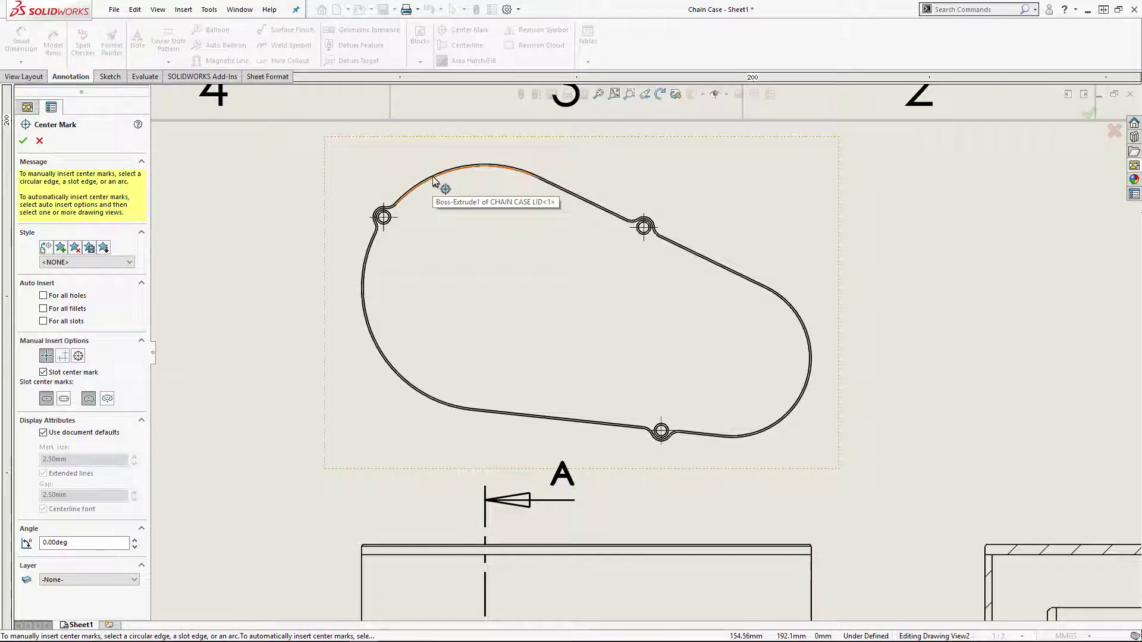
left_click(434, 178)
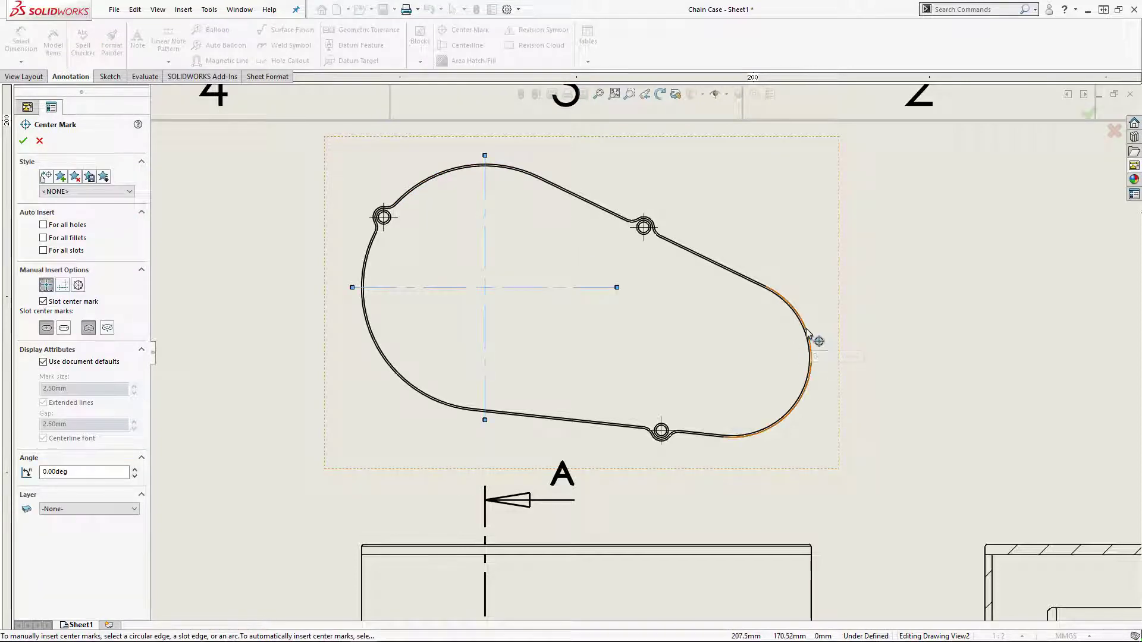
left_click(808, 332)
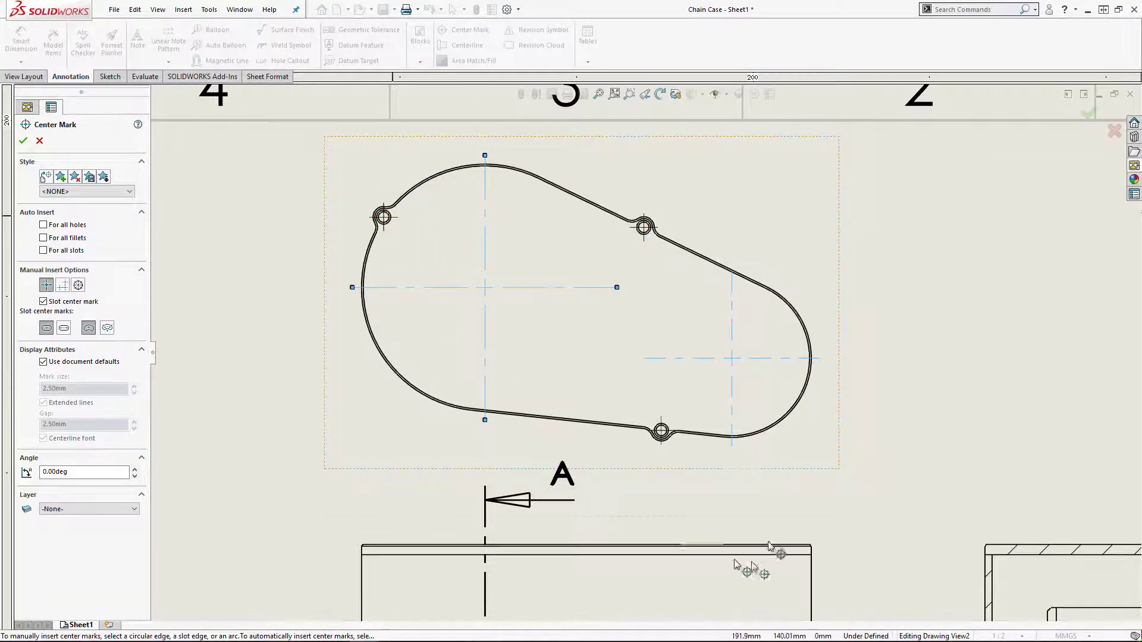
scroll(666, 416, "up", 2)
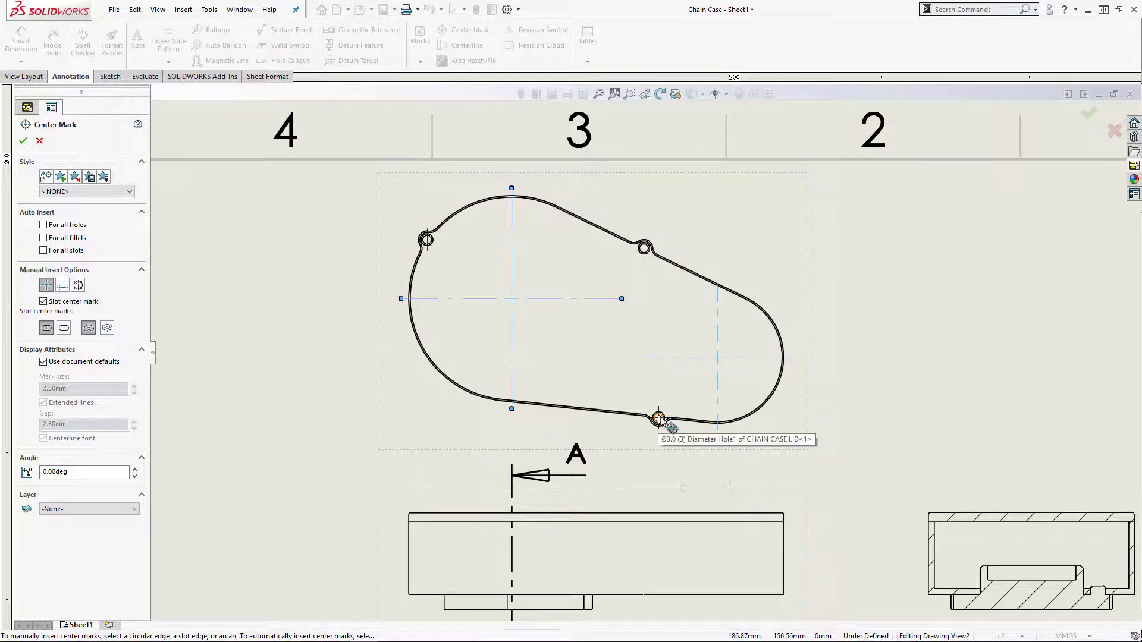
left_click(659, 418)
Add centre marks to the boss arc and automatically to all holes in the projected view below the main view
middle_click_drag(660, 449, 657, 377)
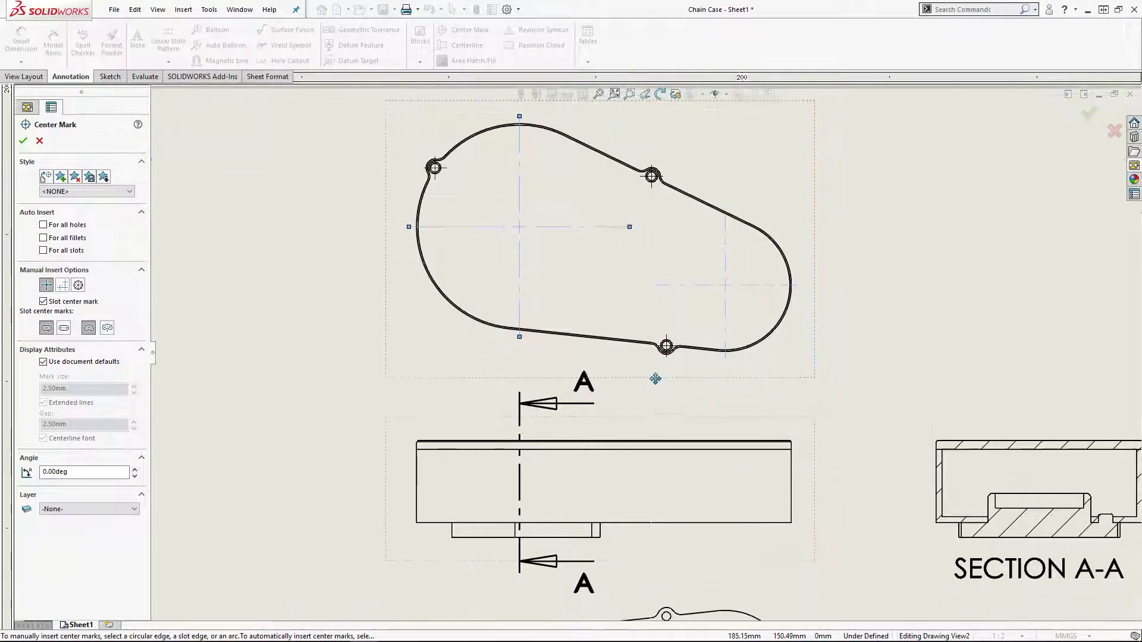
mouse_move(605, 472)
middle_mouse_down()
mouse_move(598, 443)
mouse_move(582, 457)
middle_mouse_up()
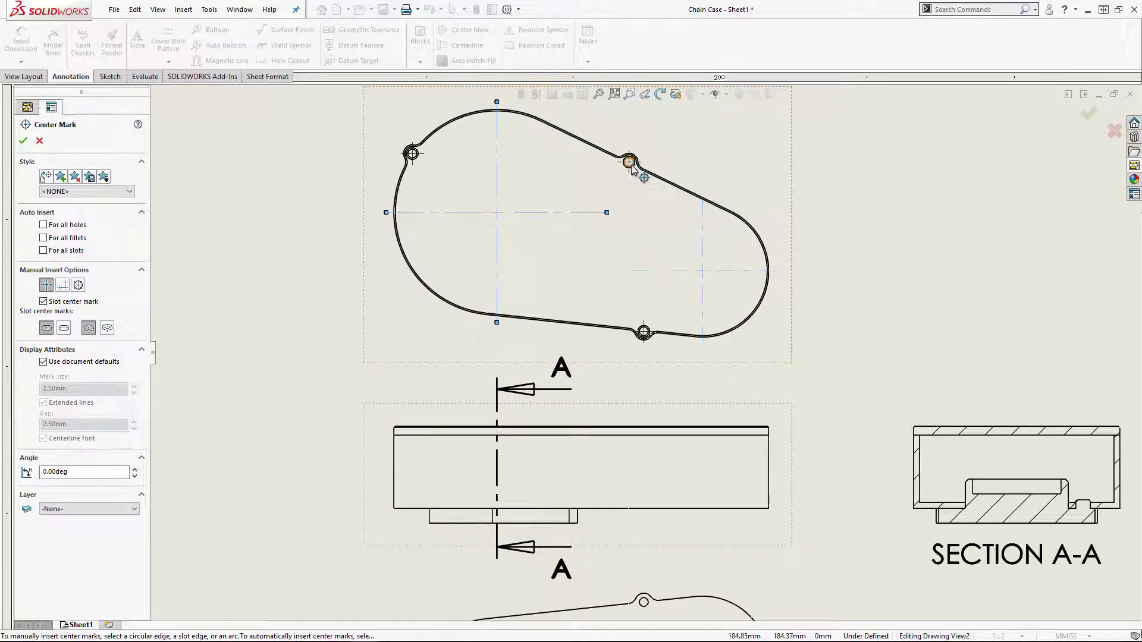
middle_click_drag(609, 416, 602, 195)
middle_click_drag(584, 473, 590, 372)
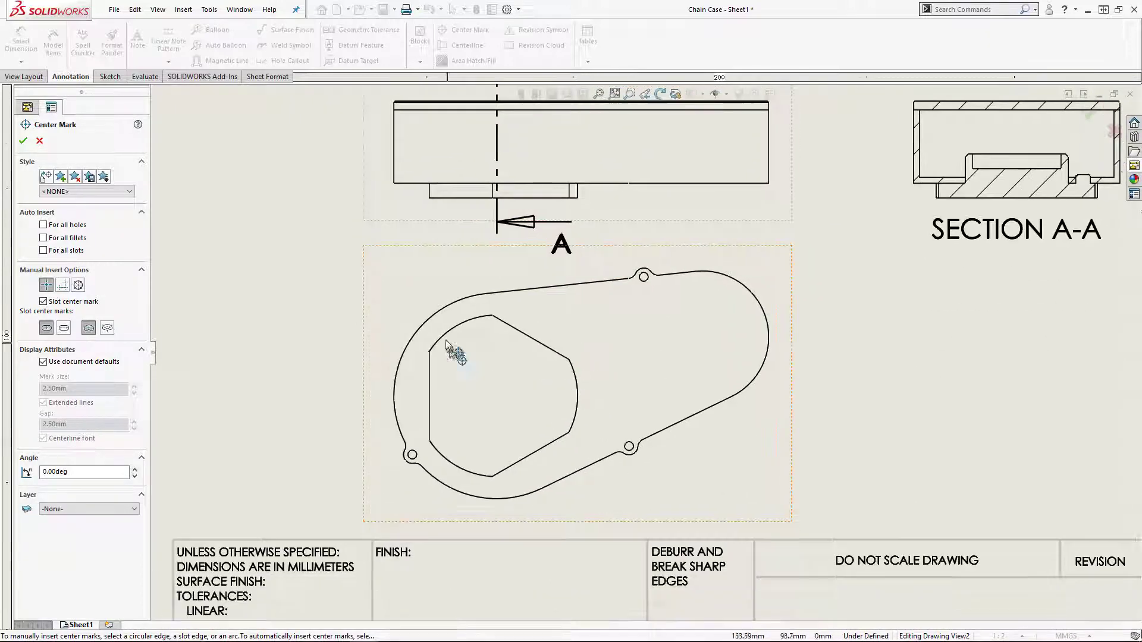
left_click(449, 331)
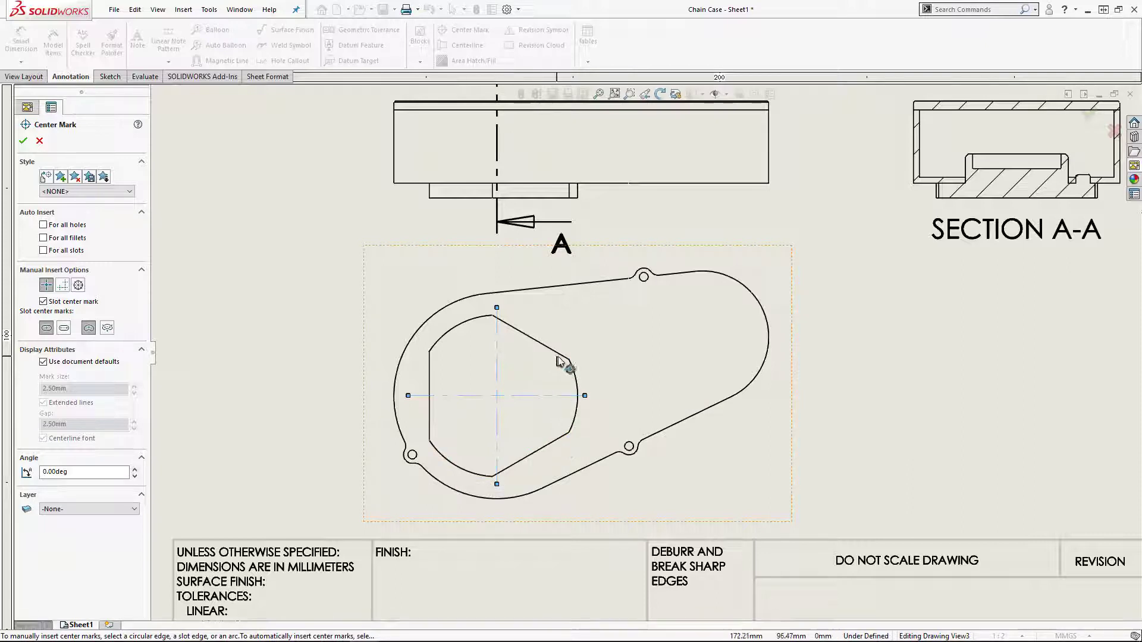
left_click(67, 225)
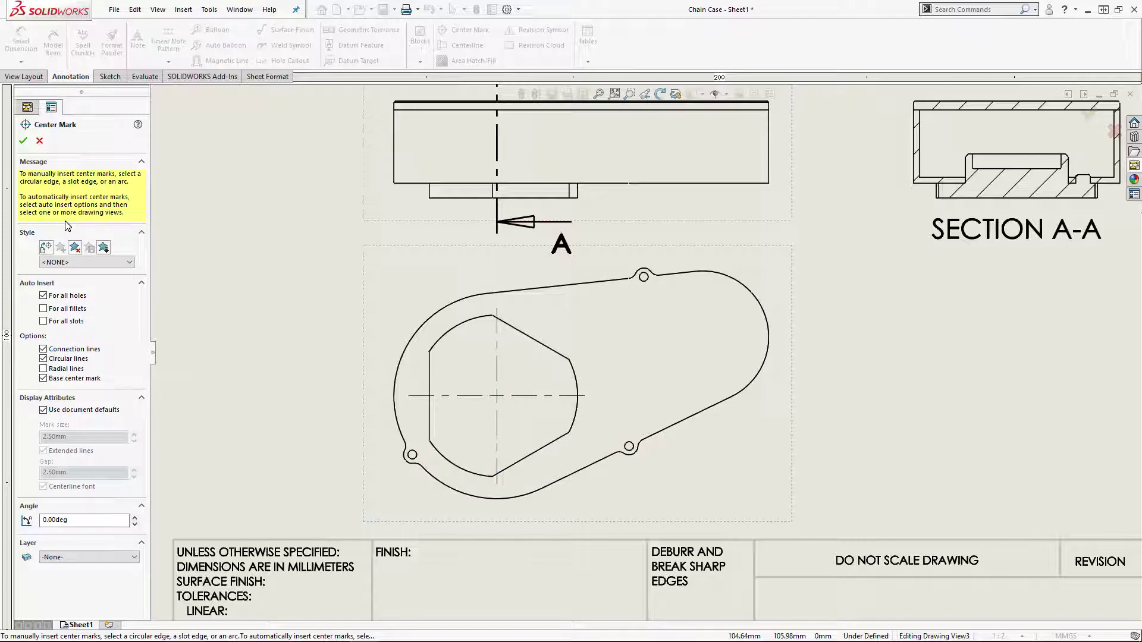
left_click(432, 250)
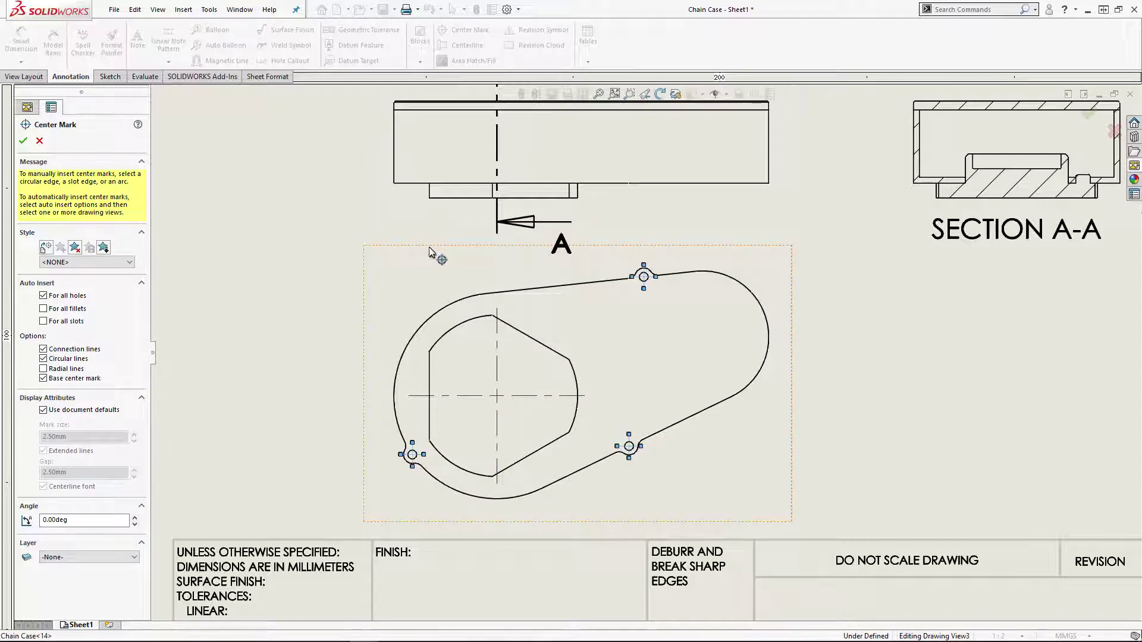
scroll(644, 357, "up", 1)
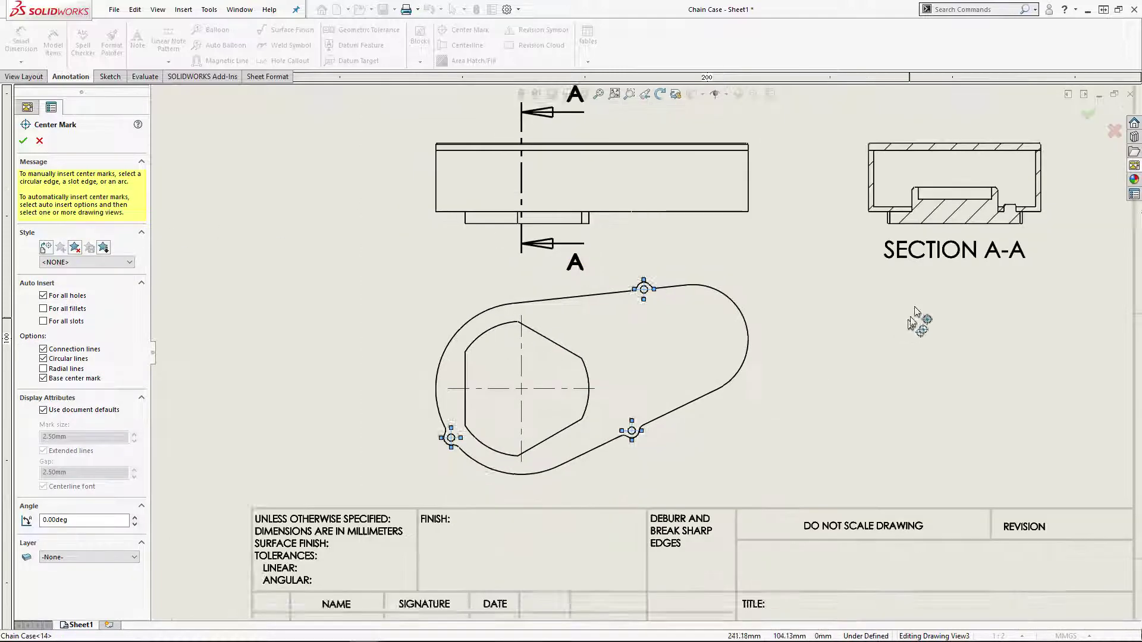
mouse_move(914, 308)
middle_mouse_down()
mouse_move(587, 433)
mouse_move(738, 374)
middle_mouse_up()
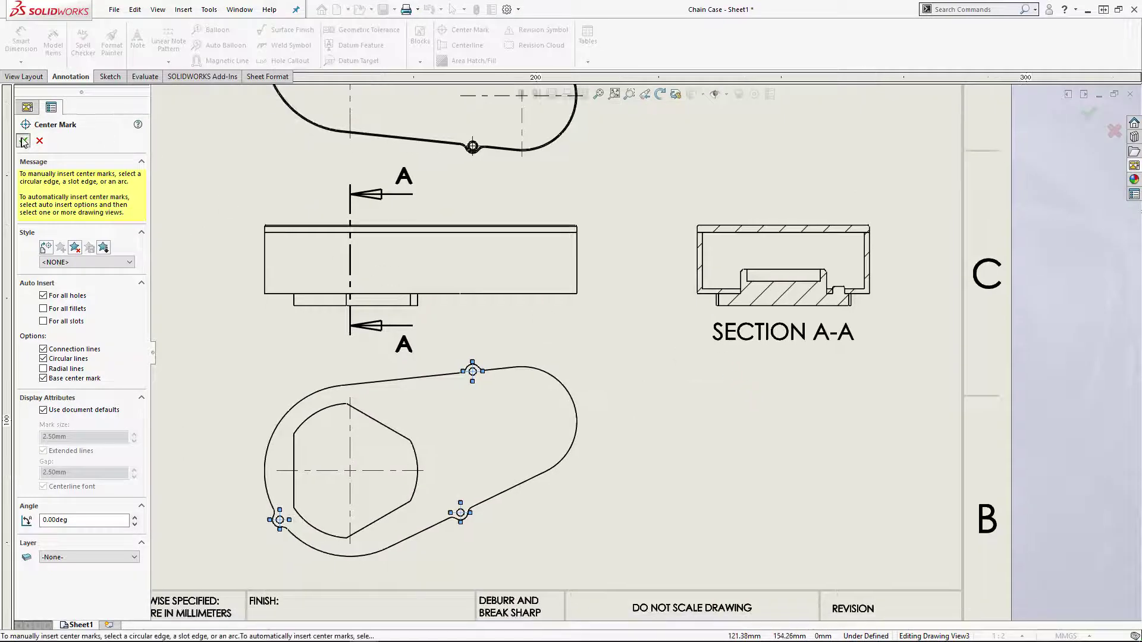
left_click(23, 141)
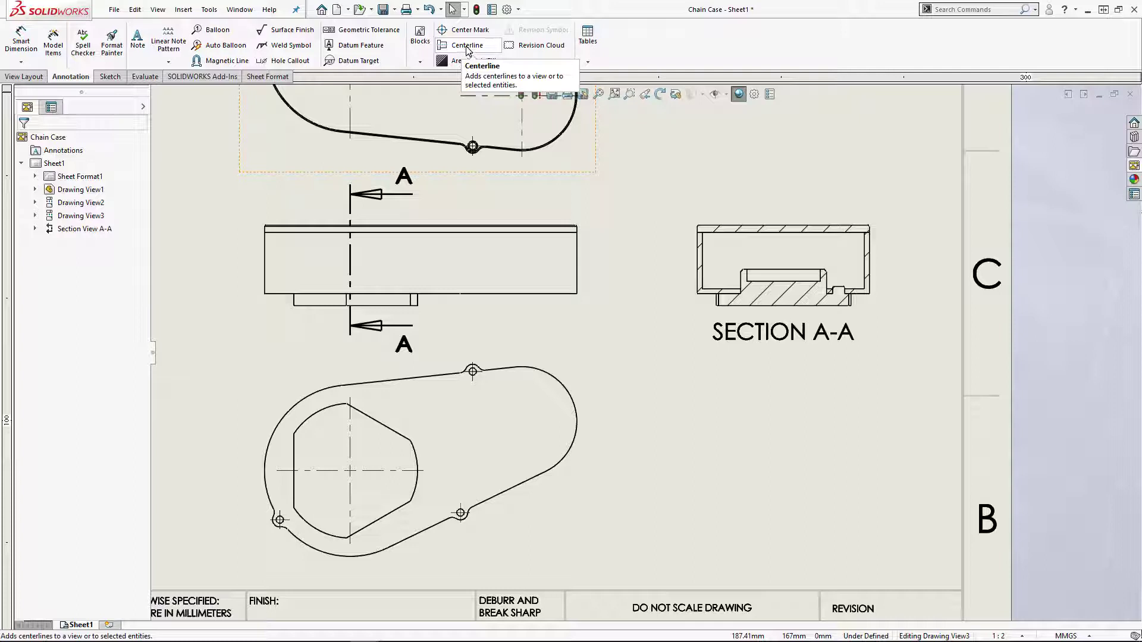
Add a centreline through the boss's cylindrical recess in Section A-A
left_click(467, 47)
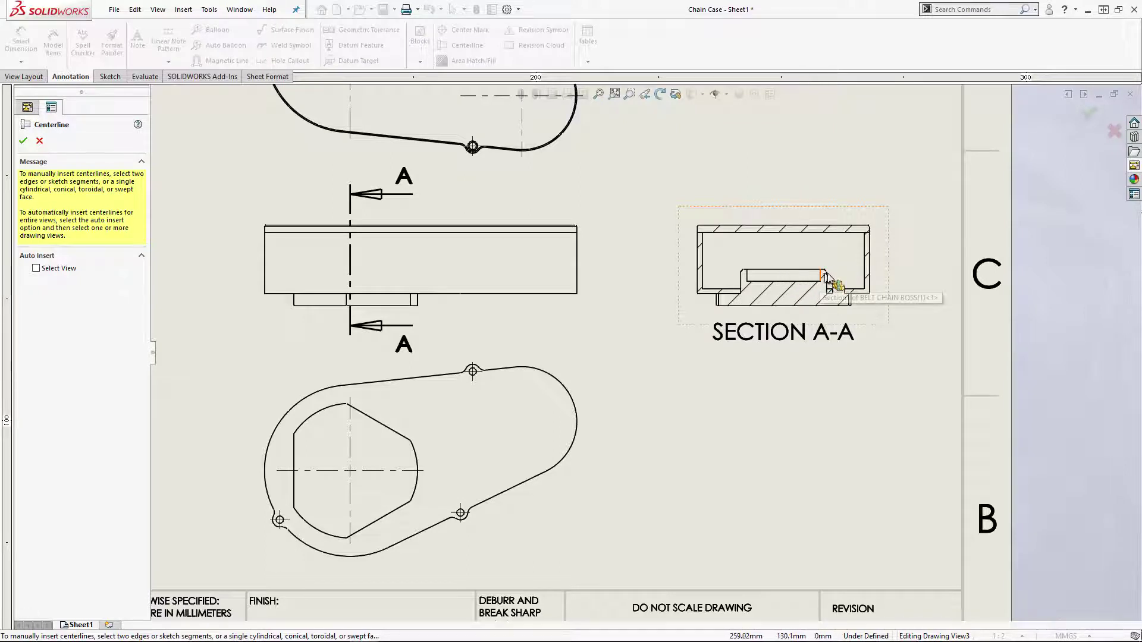
left_click(786, 277)
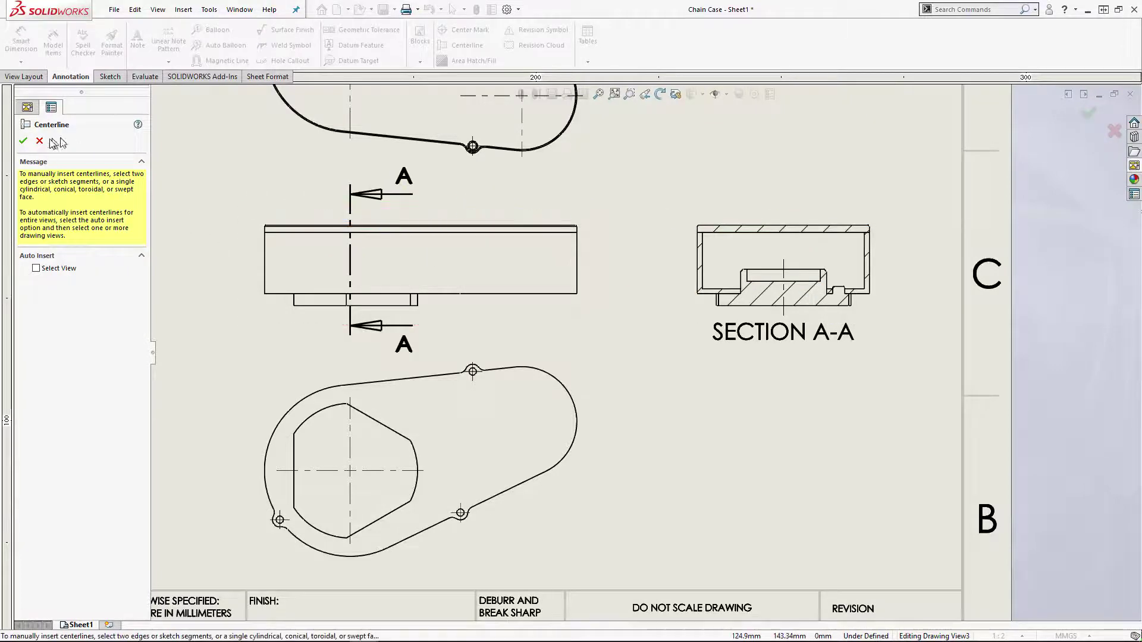
left_click(23, 140)
Examine the dimensions on the upper view and Section A-A in the finished Chain Case drawing
scroll(662, 293, "up", 3)
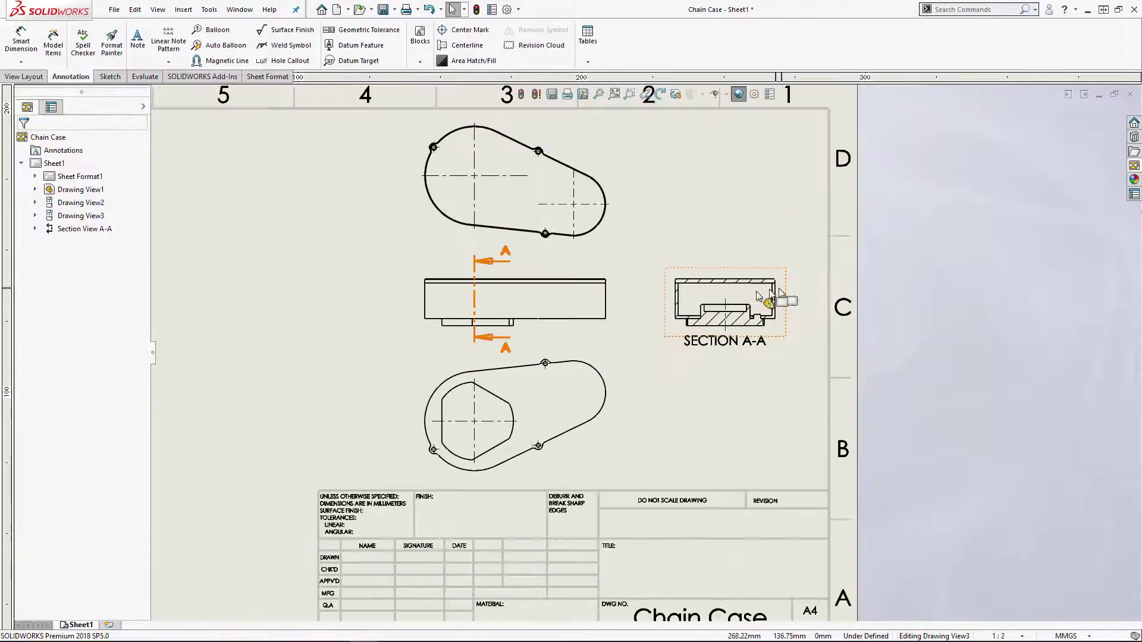
scroll(700, 311, "down", 2)
middle_click_drag(700, 311, 717, 300)
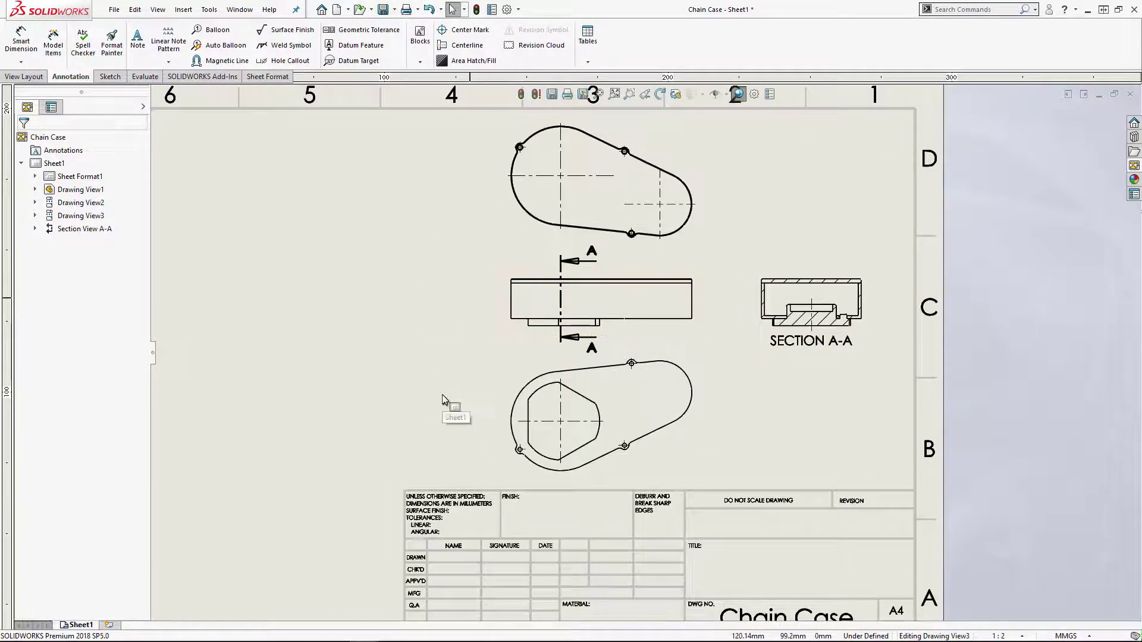
left_click(240, 9)
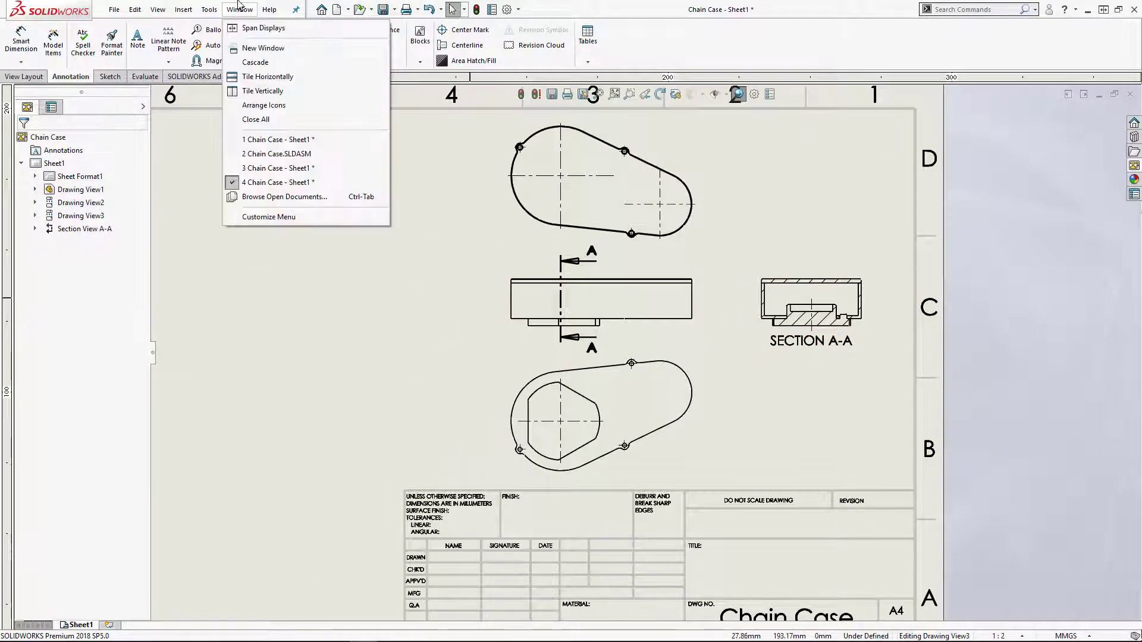
left_click(326, 139)
mouse_move(572, 230)
middle_mouse_down()
mouse_move(534, 211)
mouse_move(522, 189)
middle_mouse_up()
scroll(630, 285, "down", 3)
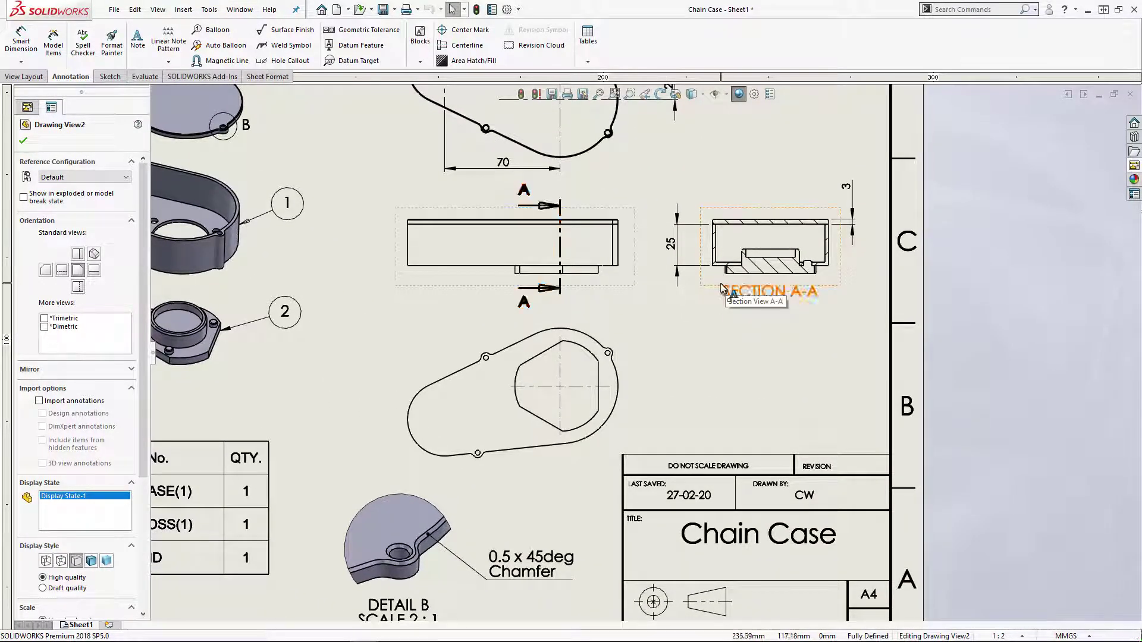
mouse_move(682, 244)
middle_mouse_down()
mouse_move(673, 266)
mouse_move(716, 357)
mouse_move(756, 366)
mouse_move(759, 327)
middle_mouse_up()
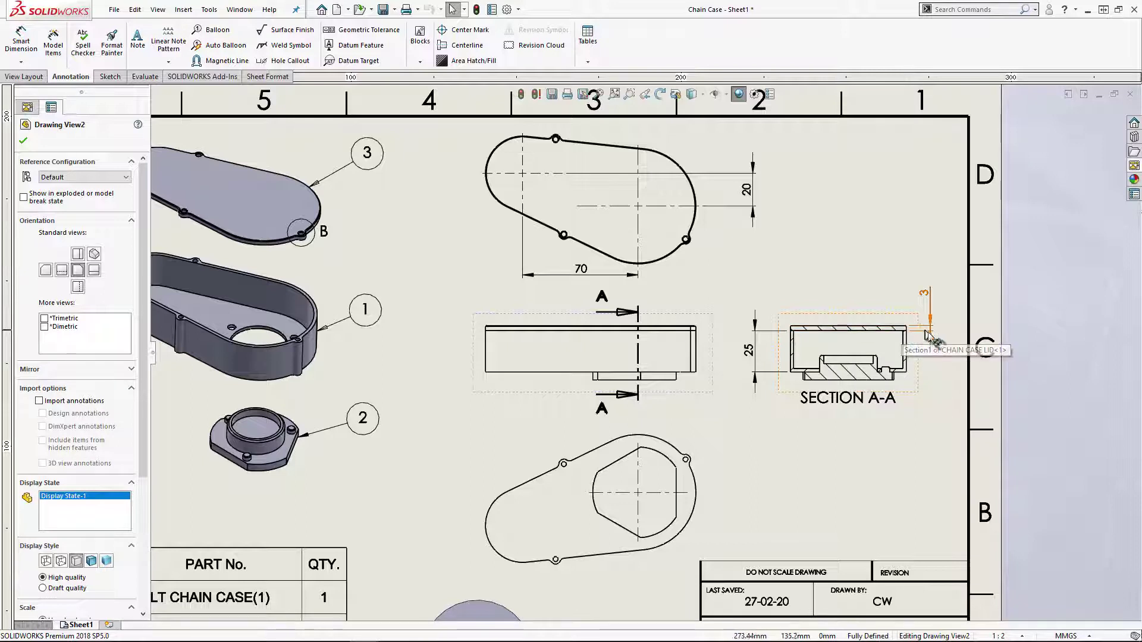
Return to the working drawing and dimension the case height in Section A-A, from its bottom edge to the lid's underside, outside the left wall
left_click(238, 9)
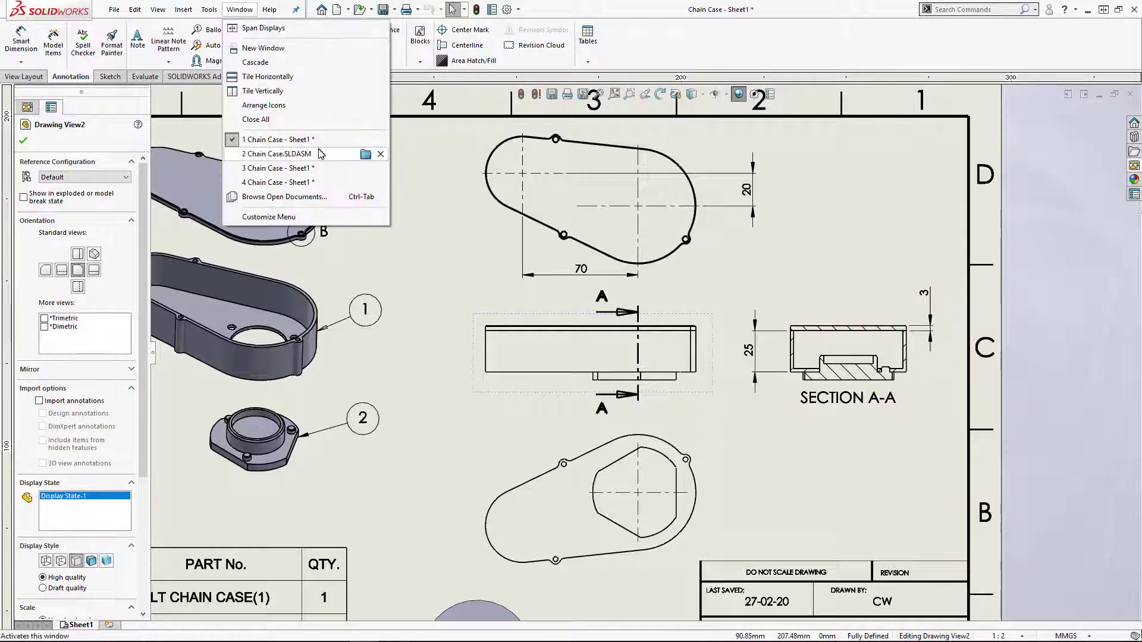
left_click(321, 182)
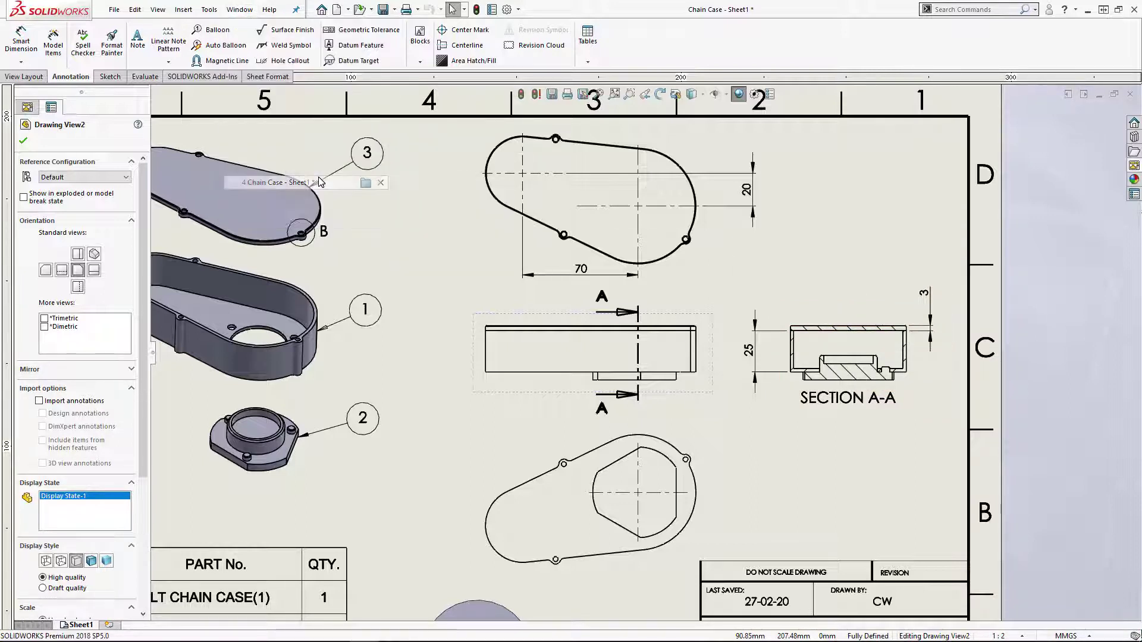
left_click(27, 39)
scroll(813, 300, "down", 5)
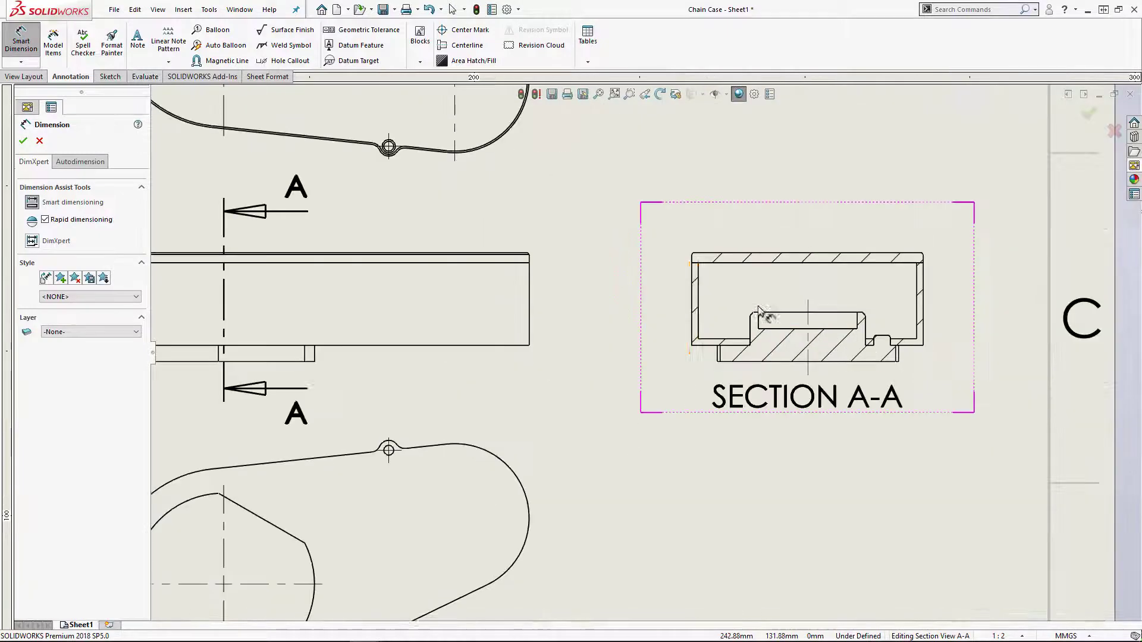
scroll(759, 308, "down", 3)
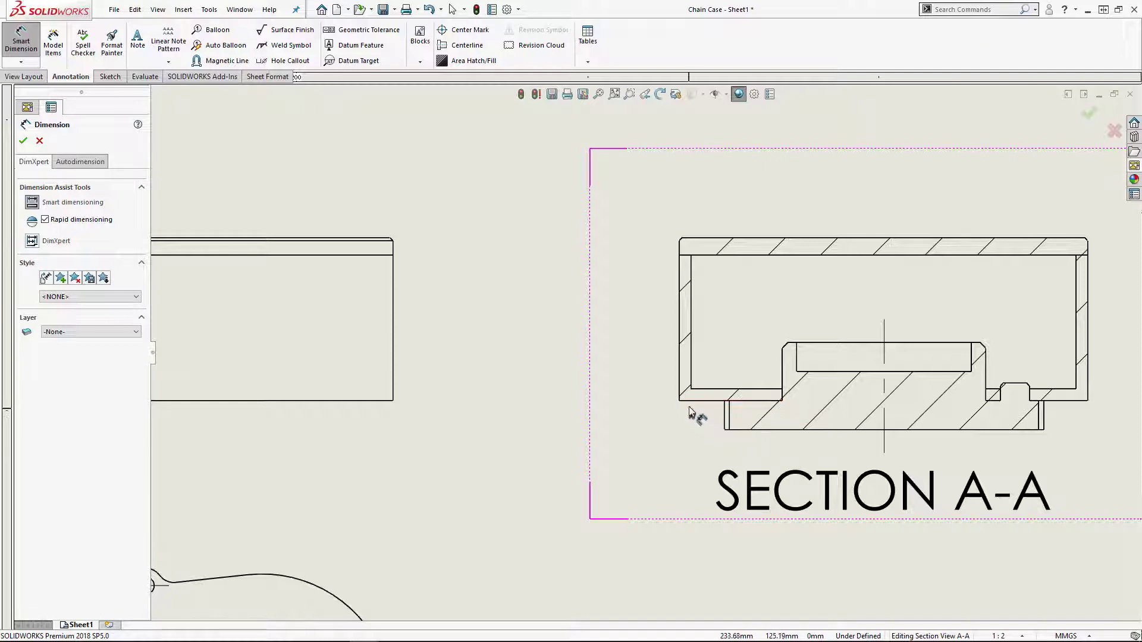
left_click(693, 406)
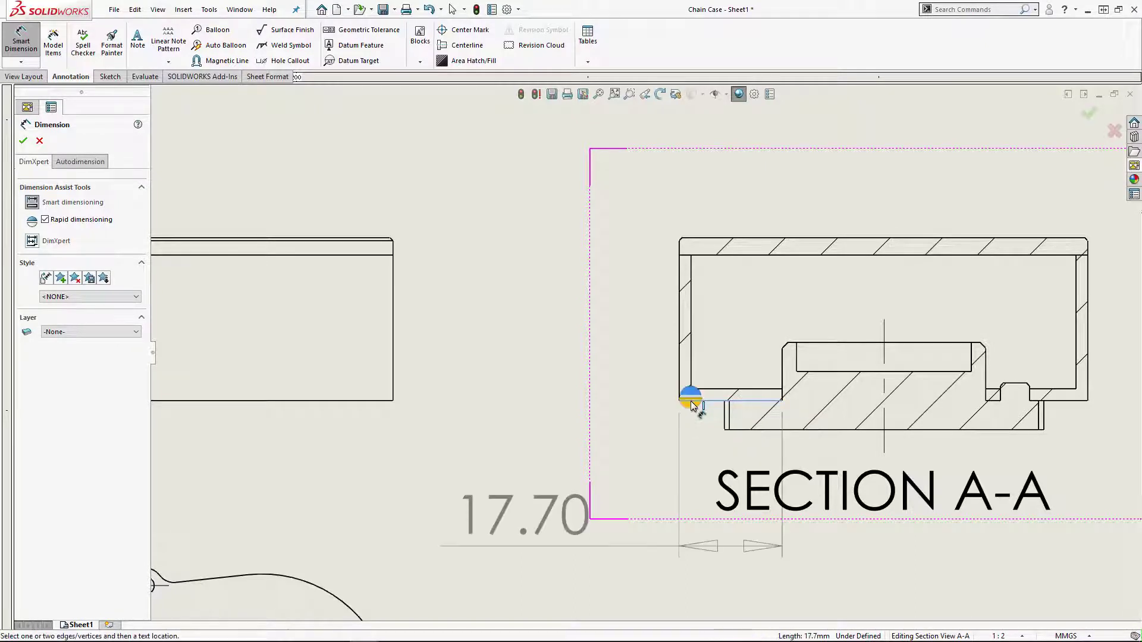
left_click(680, 257)
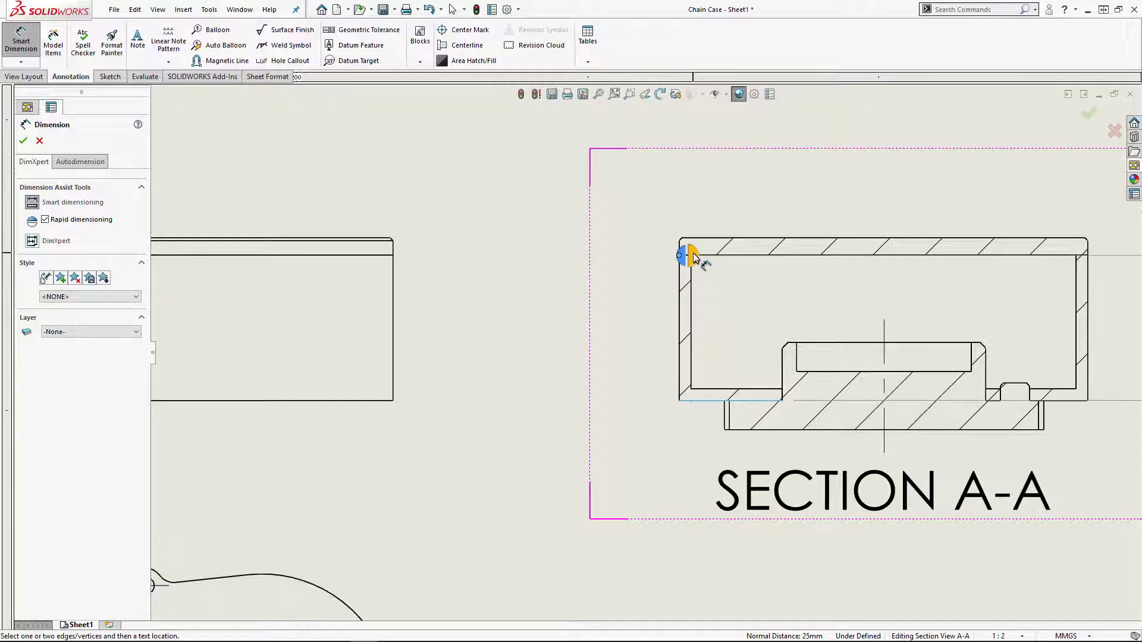
scroll(693, 256, "up", 2)
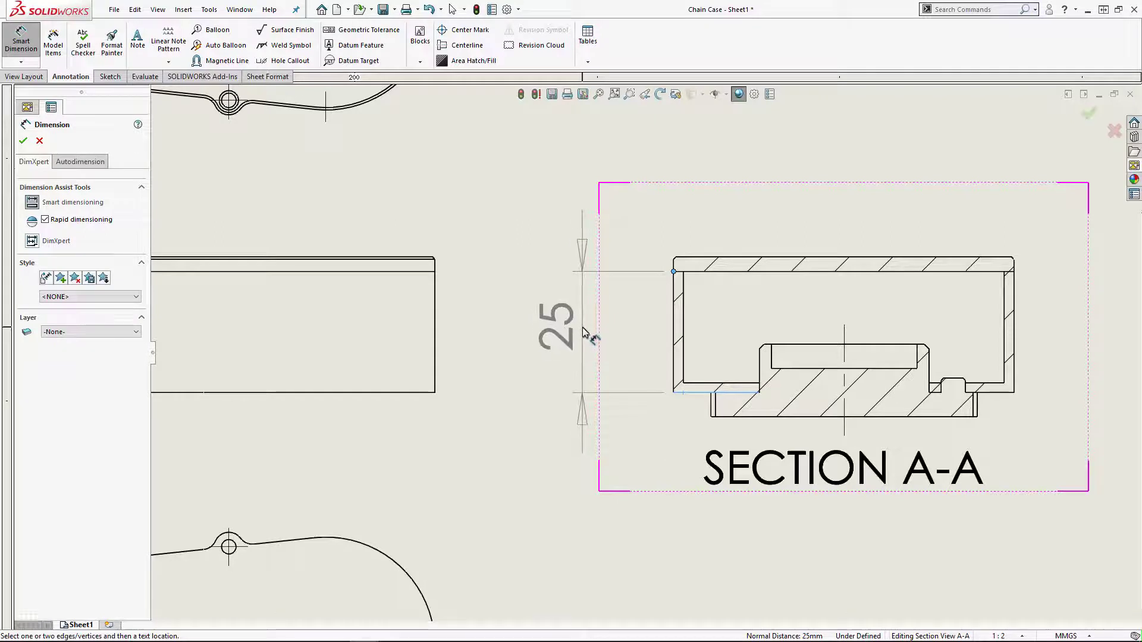
left_click(586, 334)
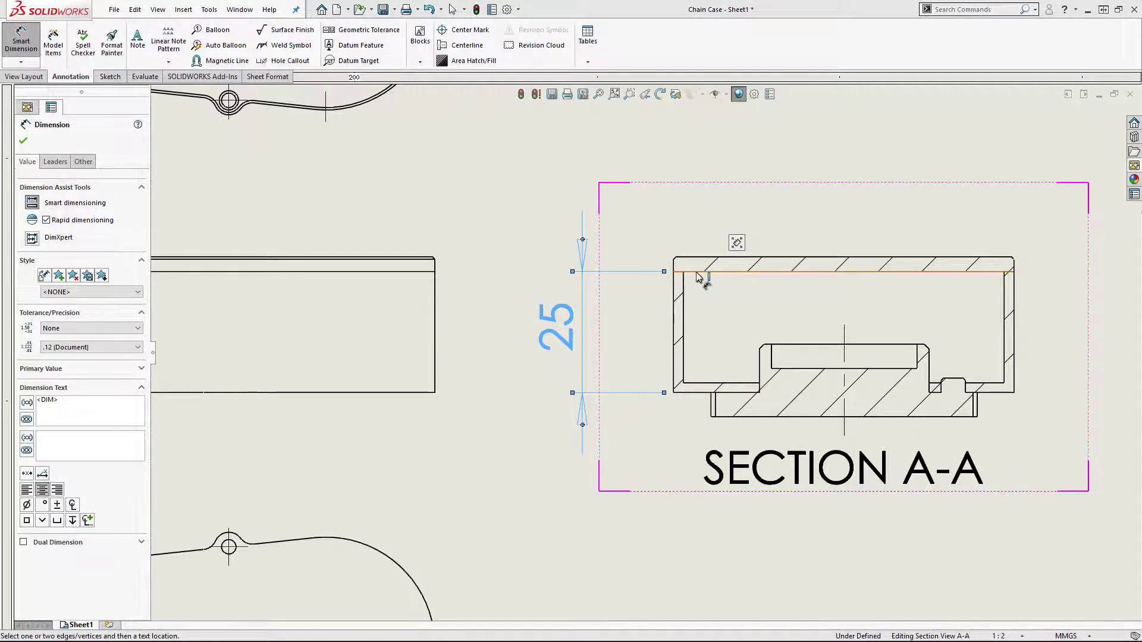
Dimension the lid's thickness in Section A-A, placing the value above and to the right of the section
left_click(979, 272)
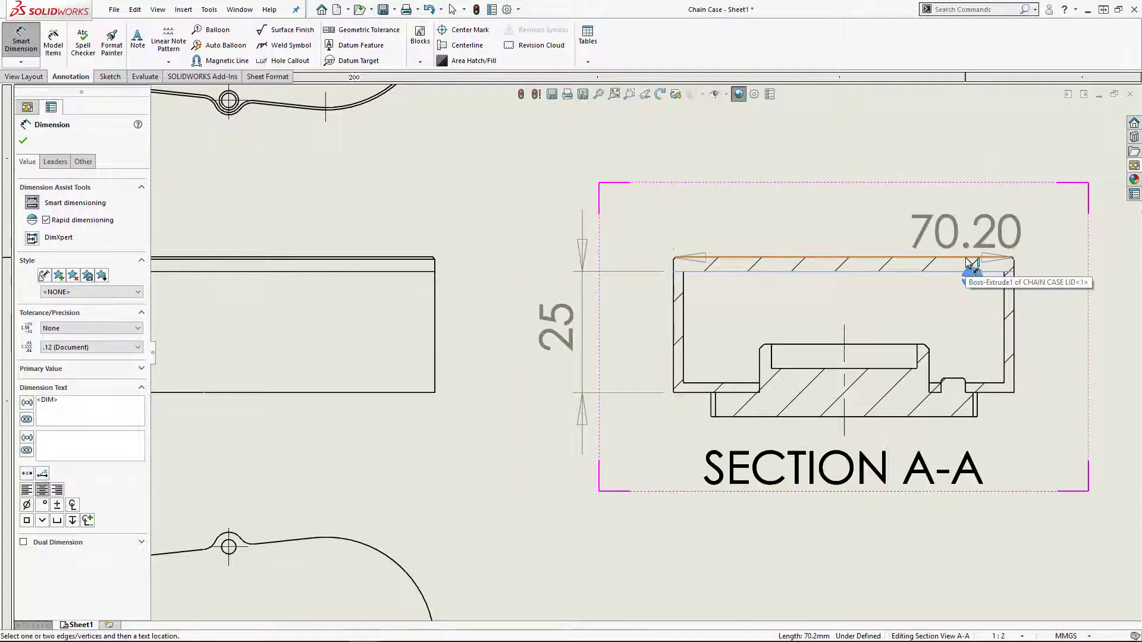
left_click(968, 259)
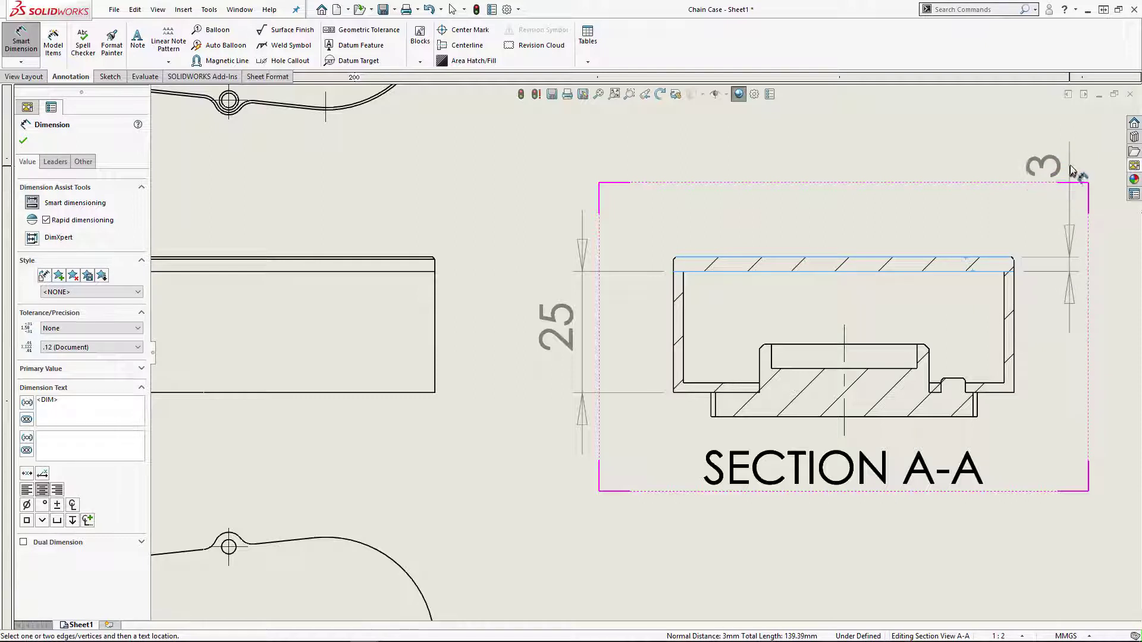
left_click(1072, 167)
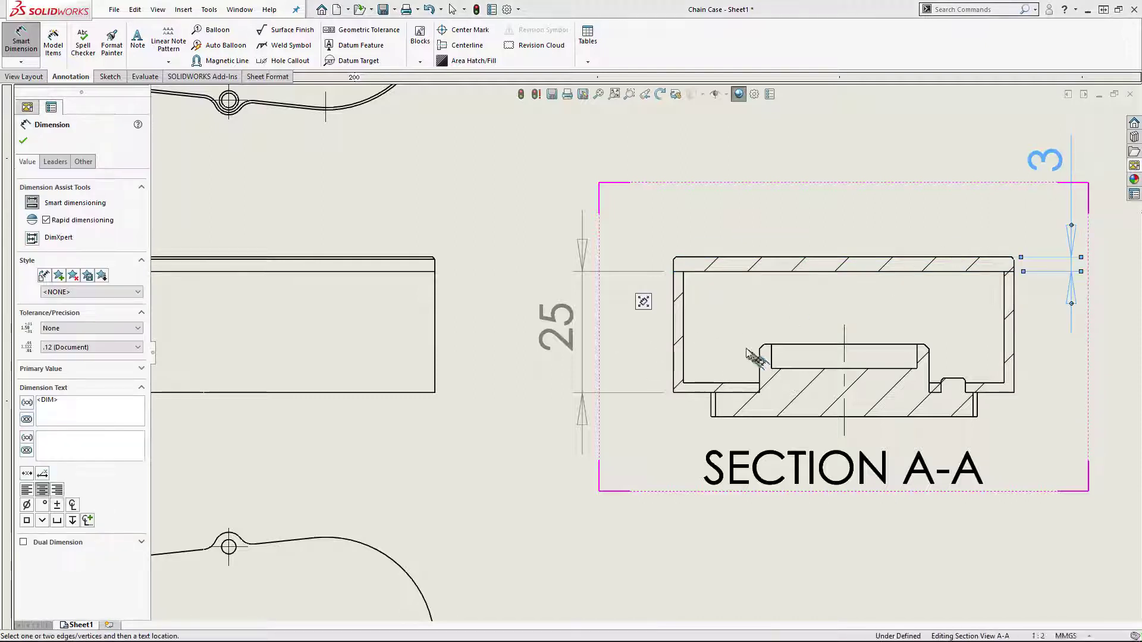
middle_click_drag(759, 365, 725, 352)
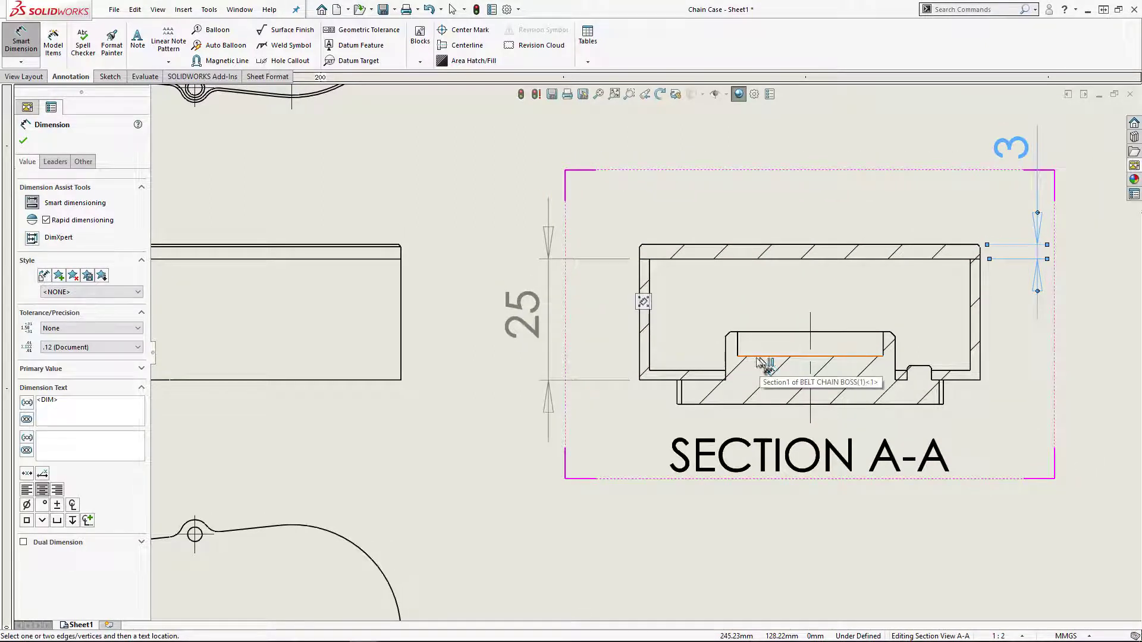
Dimension the horizontal distance between the large and small end centre marks, placing it above the lid outline in the upper view
scroll(593, 317, "up", 5)
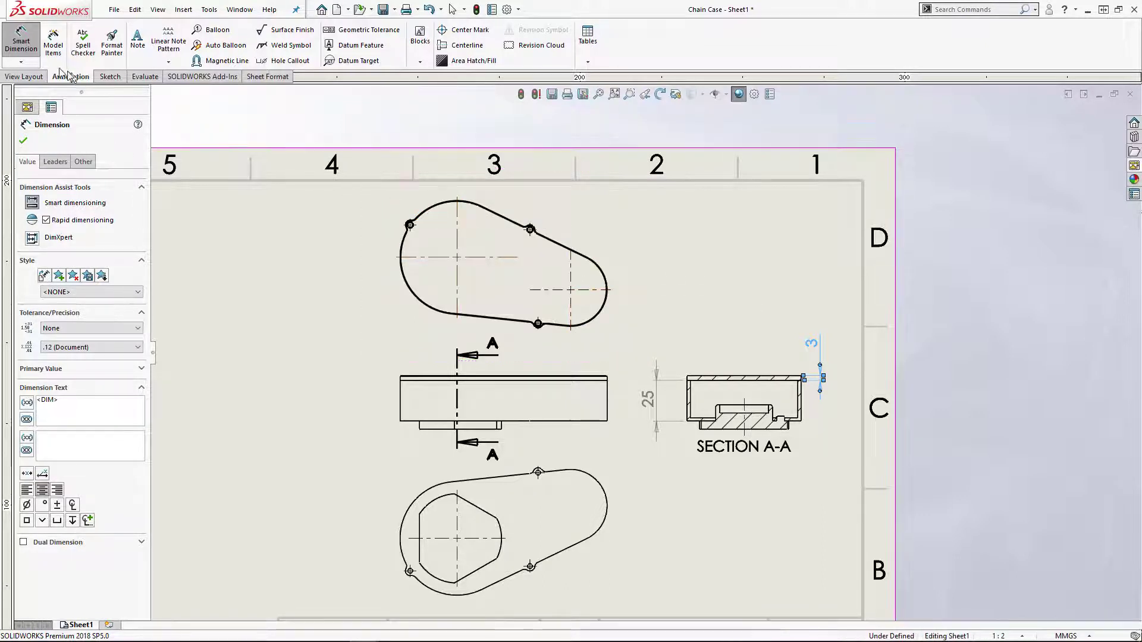
left_click(23, 47)
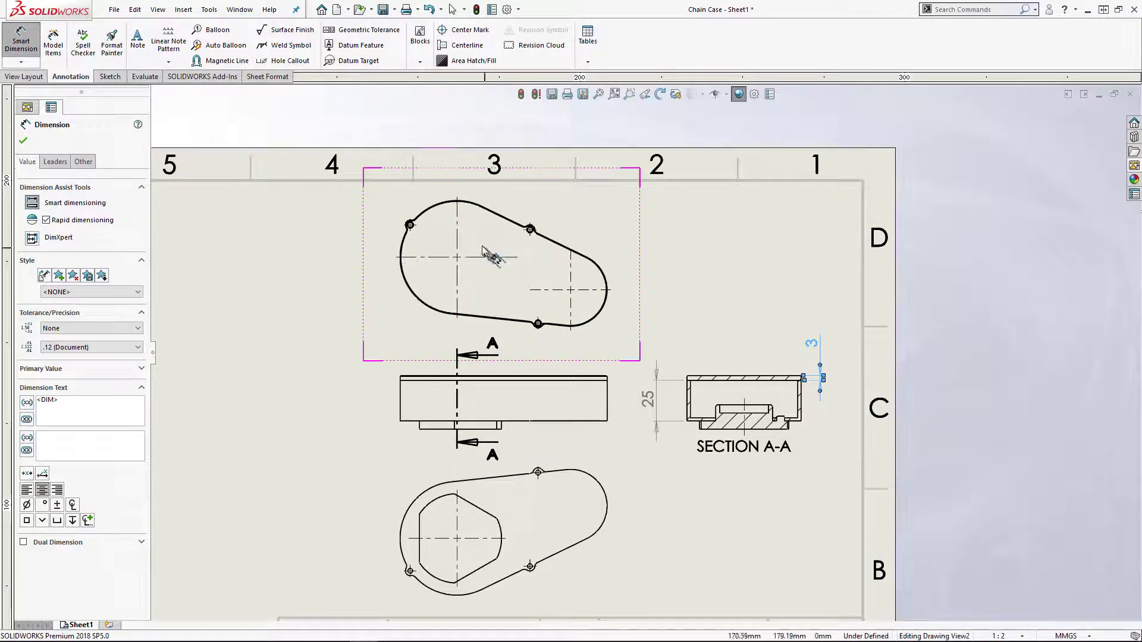
left_click(458, 218)
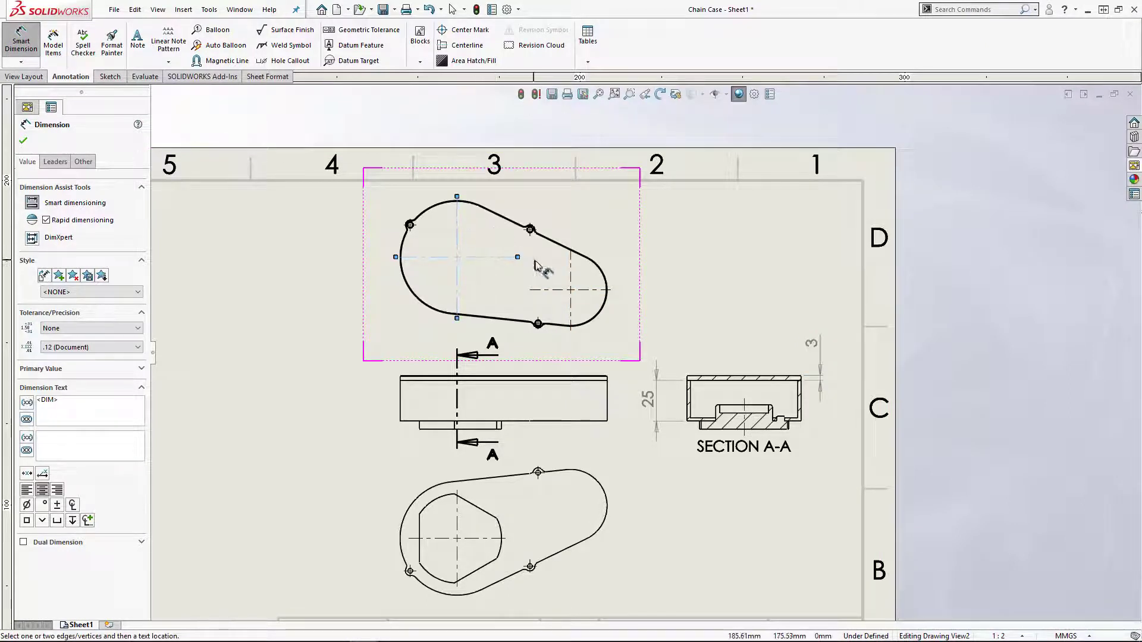
left_click(571, 264)
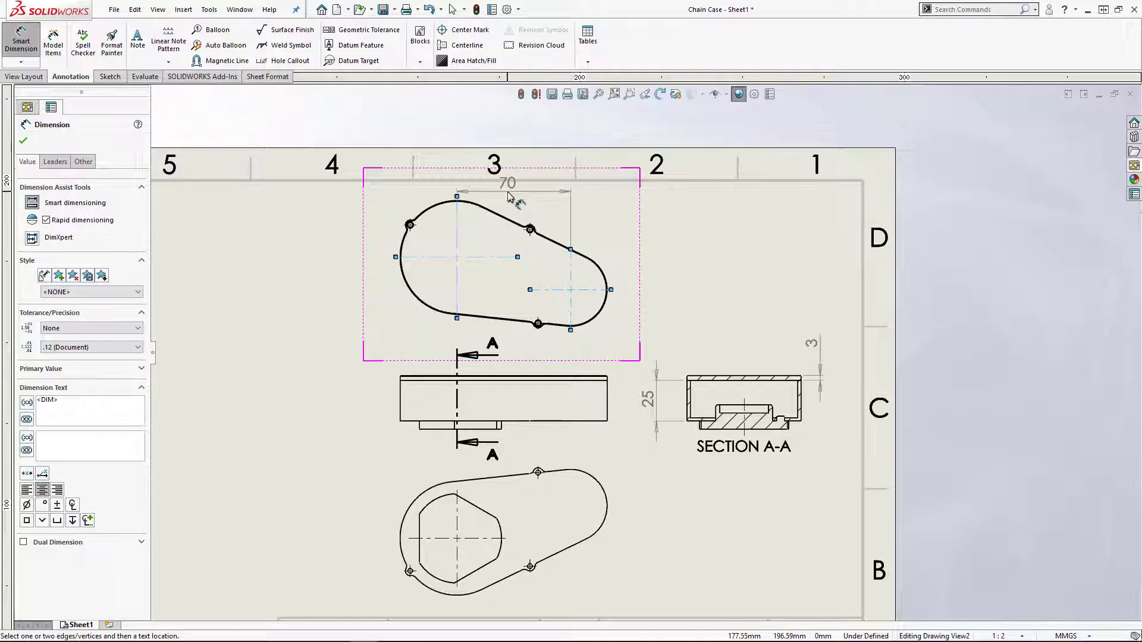
left_click(509, 196)
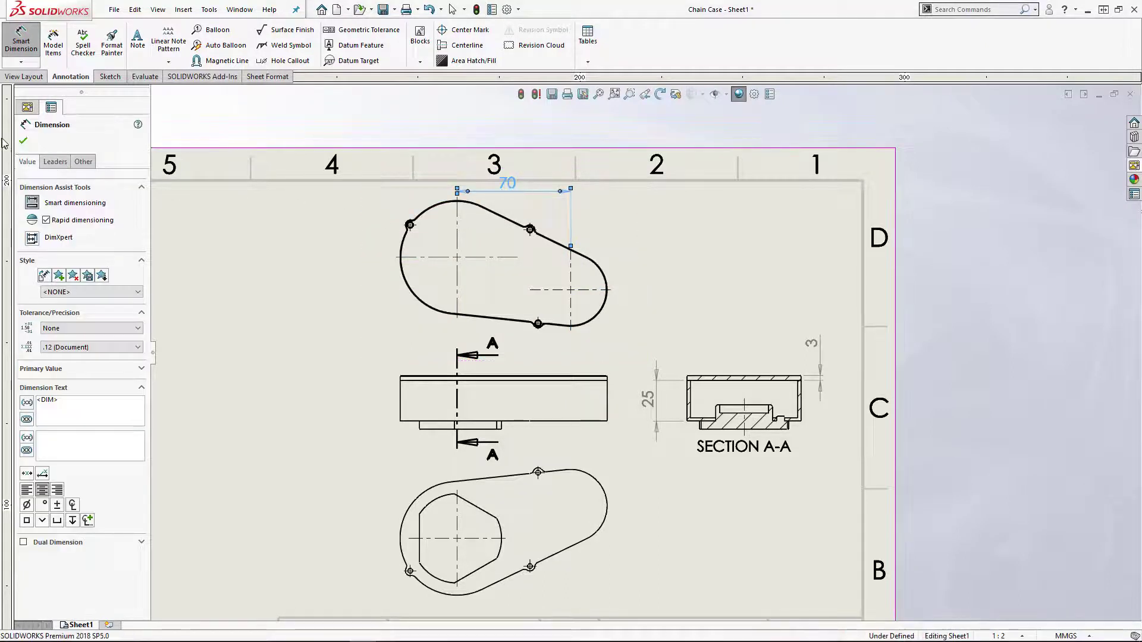
left_click(23, 142)
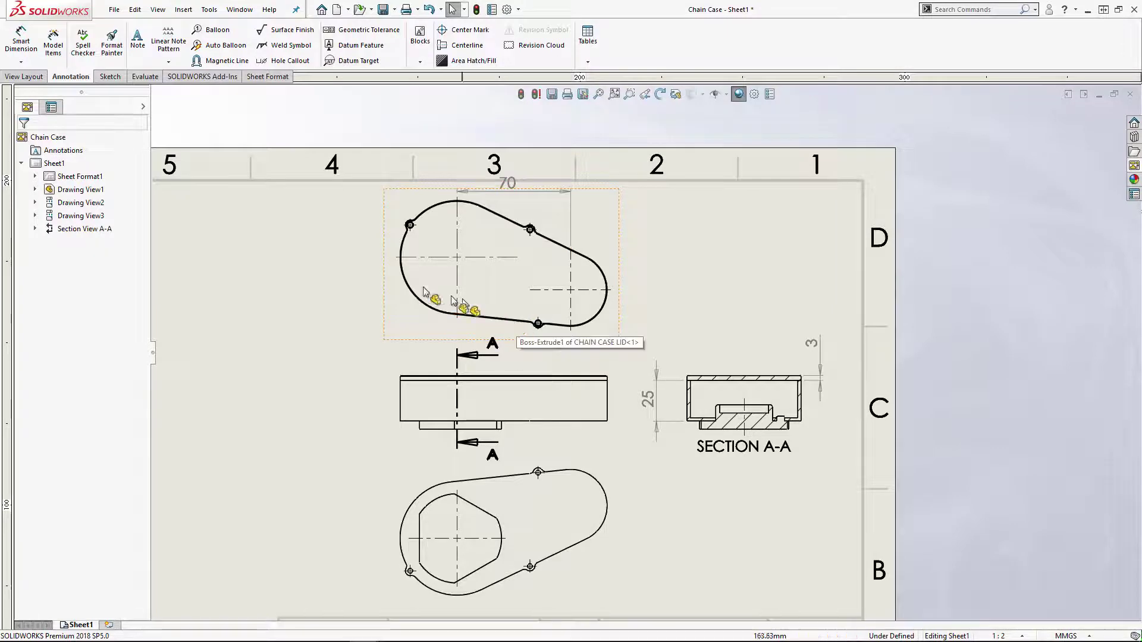
Check the dimension placement in the finished drawing, and dimension the vertical offset between the end centre marks right of the working drawing's upper view
left_click(240, 10)
left_click(277, 139)
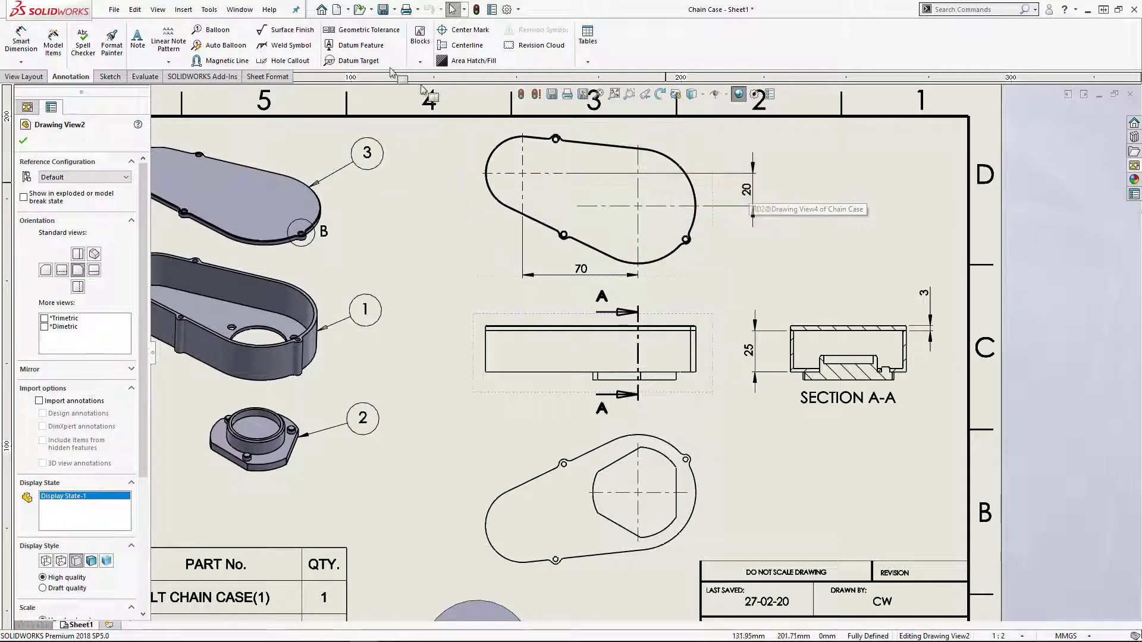
left_click(240, 9)
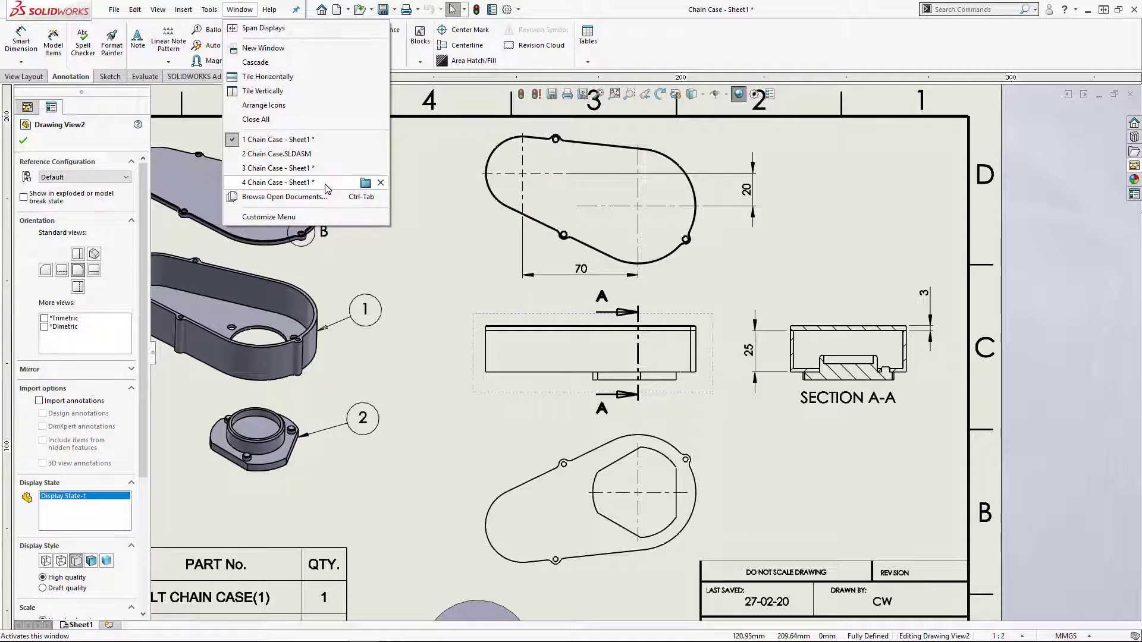
left_click(357, 182)
left_click(32, 40)
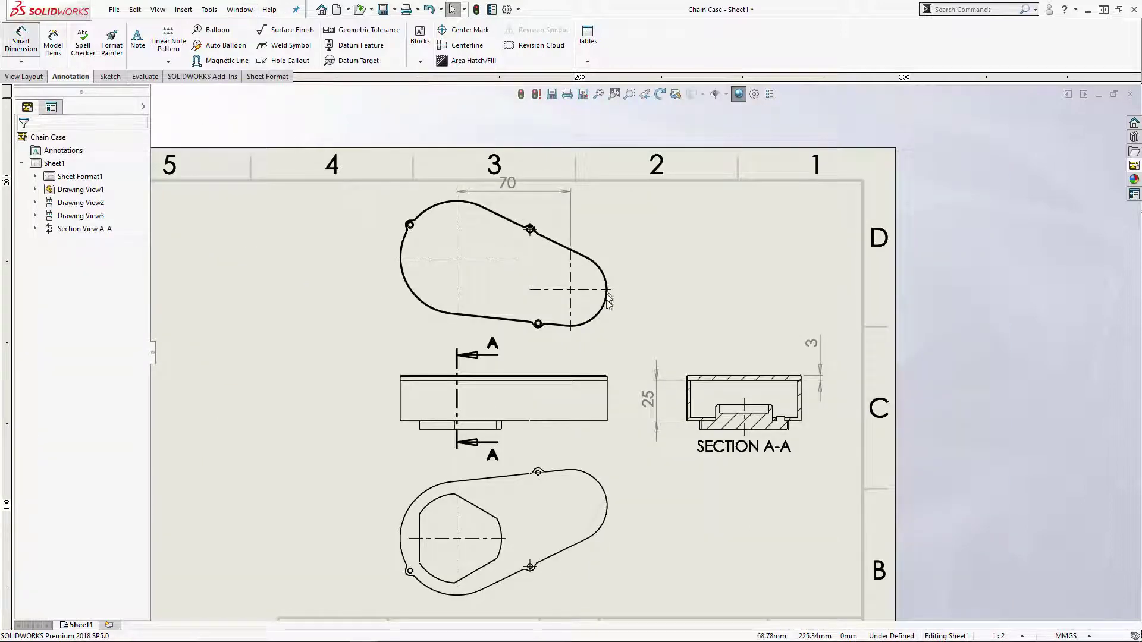
left_click(502, 258)
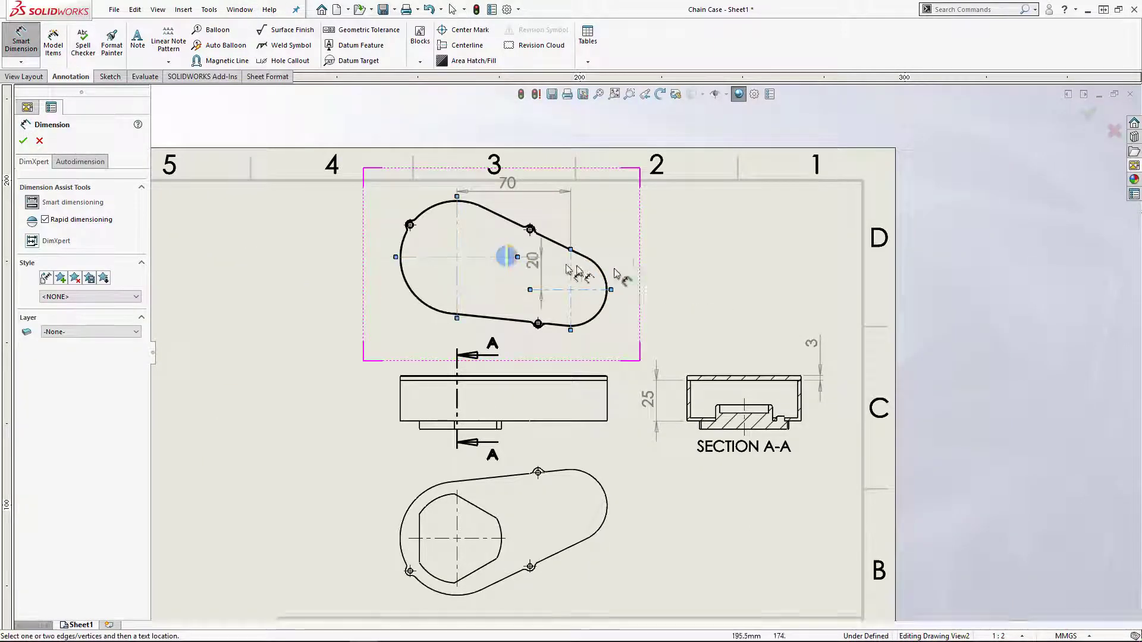
left_click(668, 277)
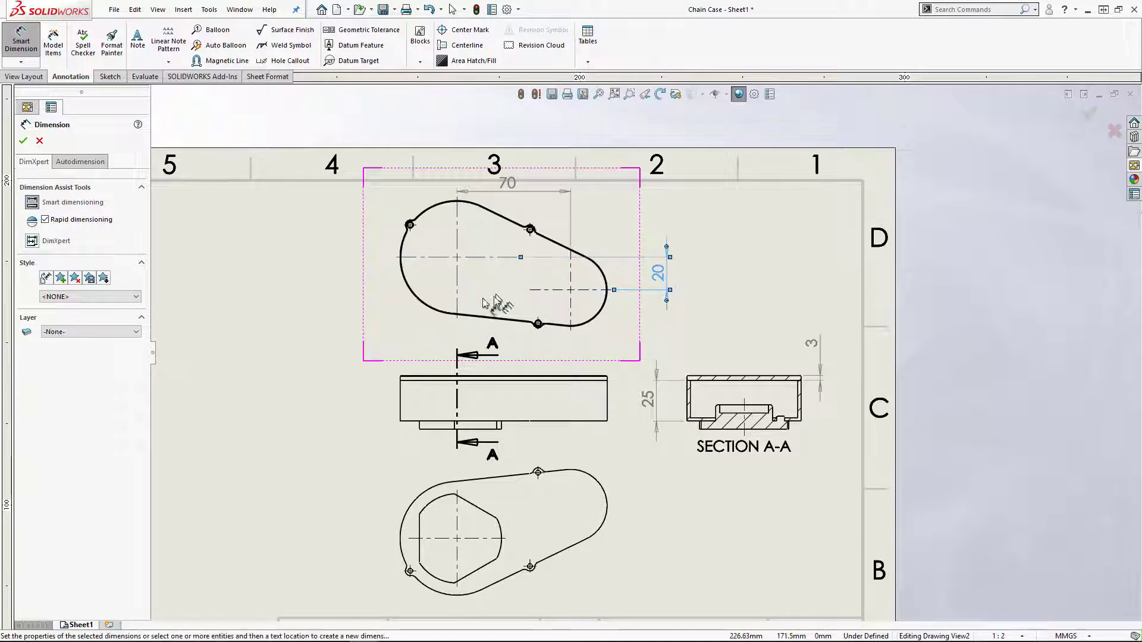
Dimension the horizontal distance between the end centre marks below the upper view and delete the duplicate dimension above the outline
left_click(457, 293)
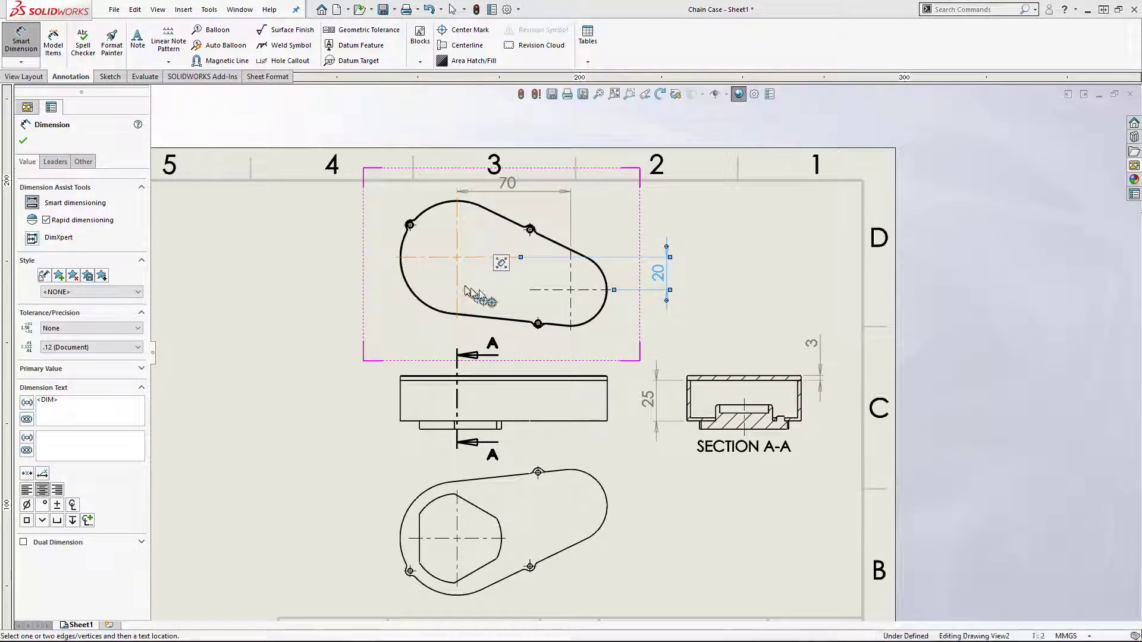
left_click(571, 300)
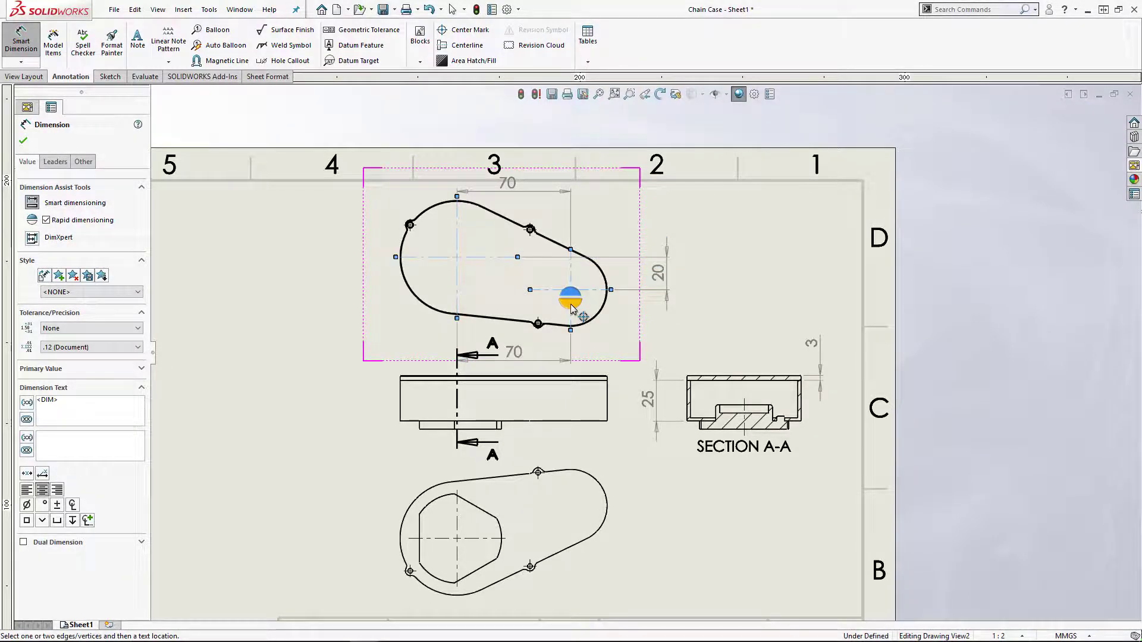
left_click(516, 351)
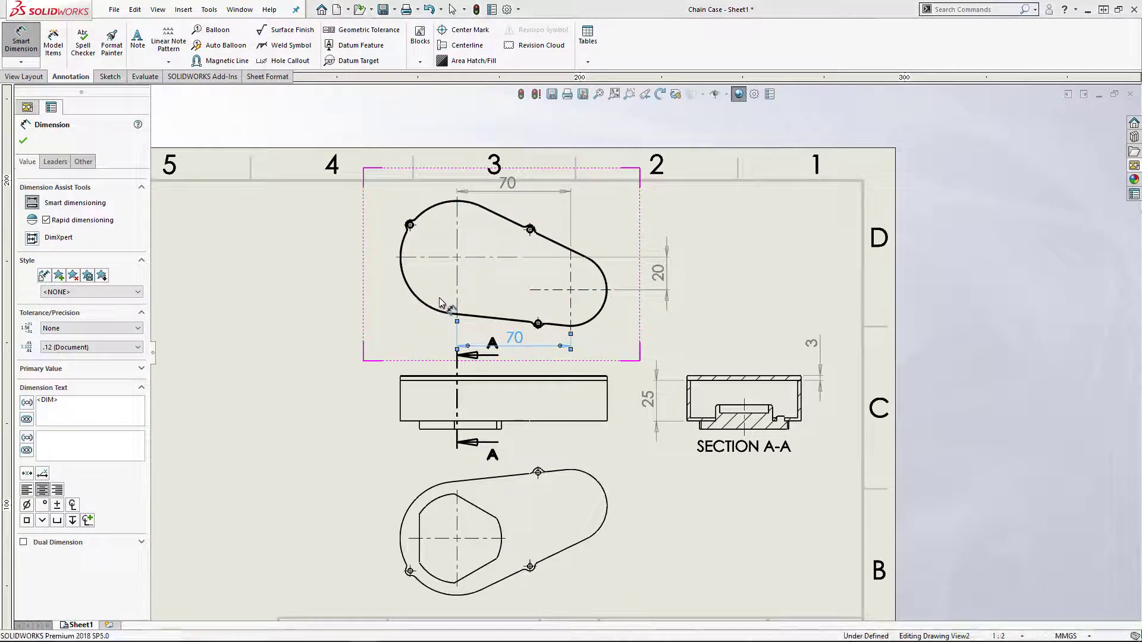
key("Escape")
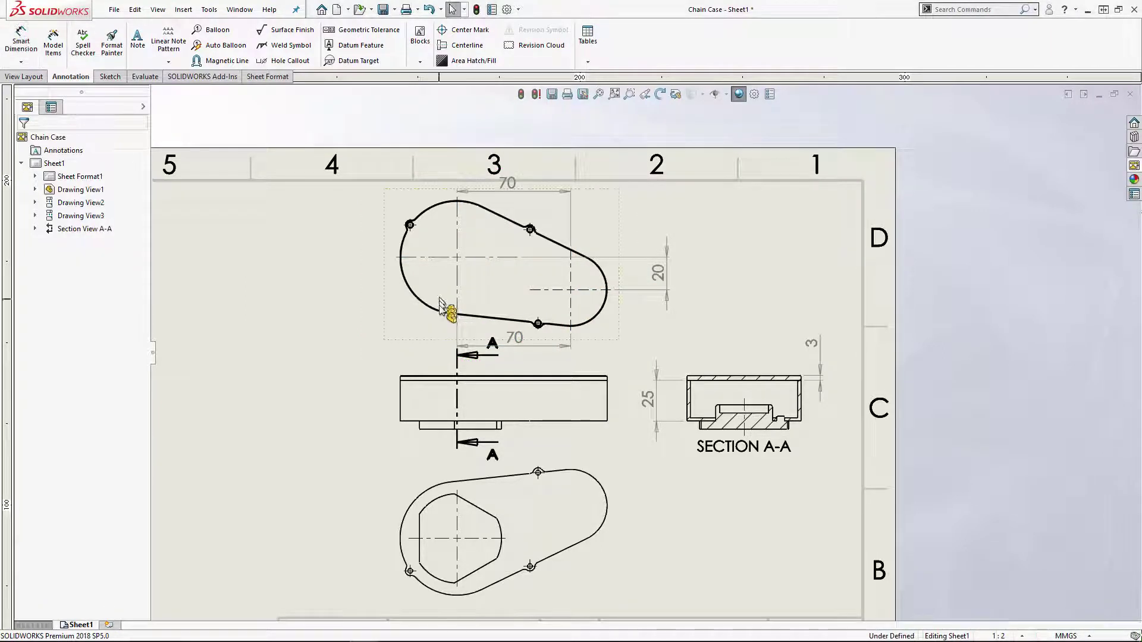
left_click(470, 195)
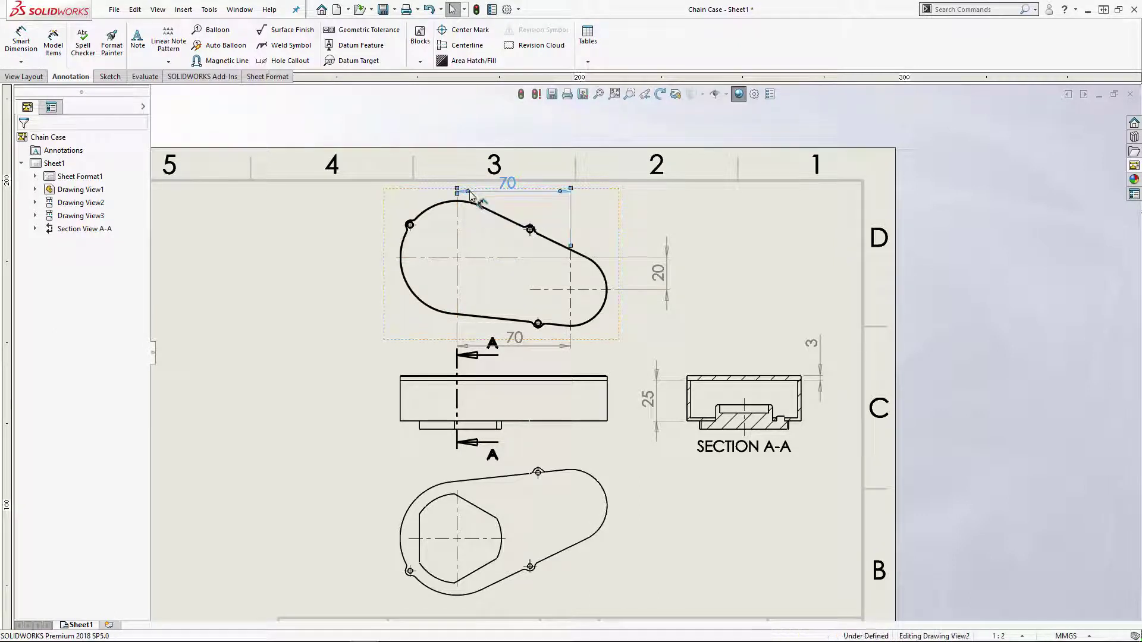
key("Delete")
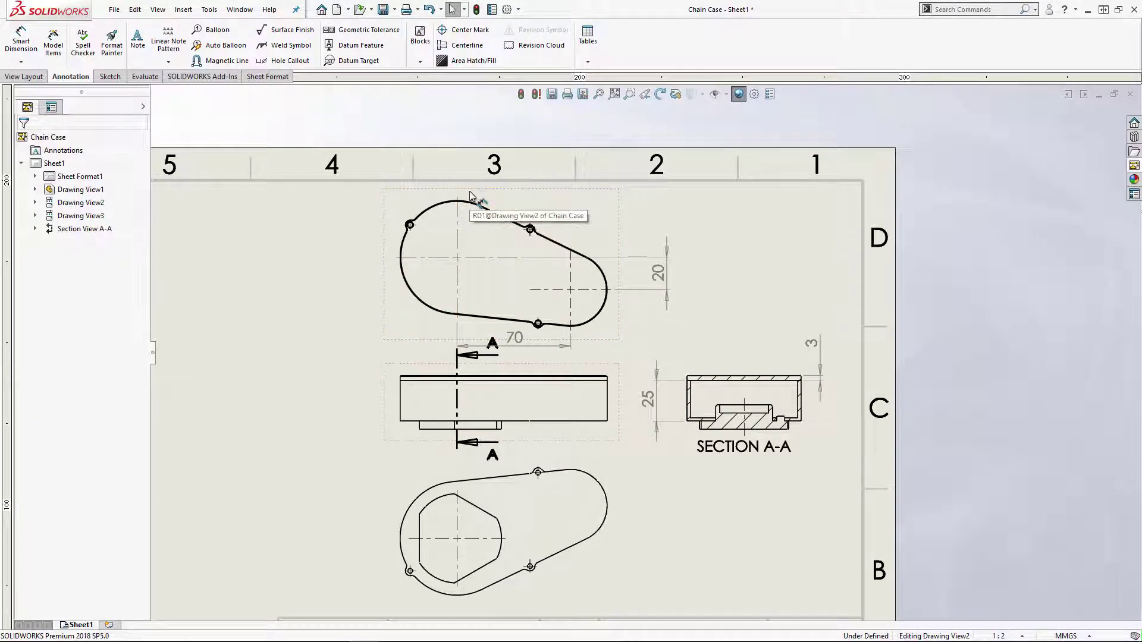
Move the main view, with its aligned Section A-A, and the lower projected view down the sheet to make room below the upper view's dimension
scroll(577, 470, "down", 2)
middle_click_drag(590, 461, 559, 378)
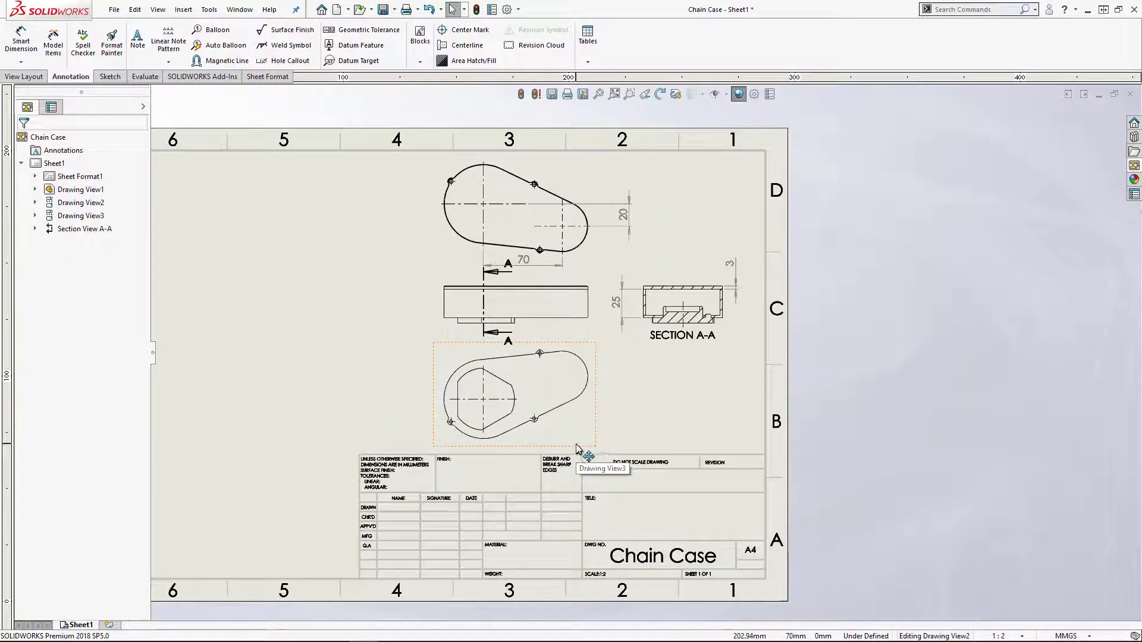
mouse_move(577, 452)
left_mouse_down()
mouse_move(587, 466)
mouse_move(577, 464)
left_mouse_up()
left_click_drag(571, 331, 561, 348)
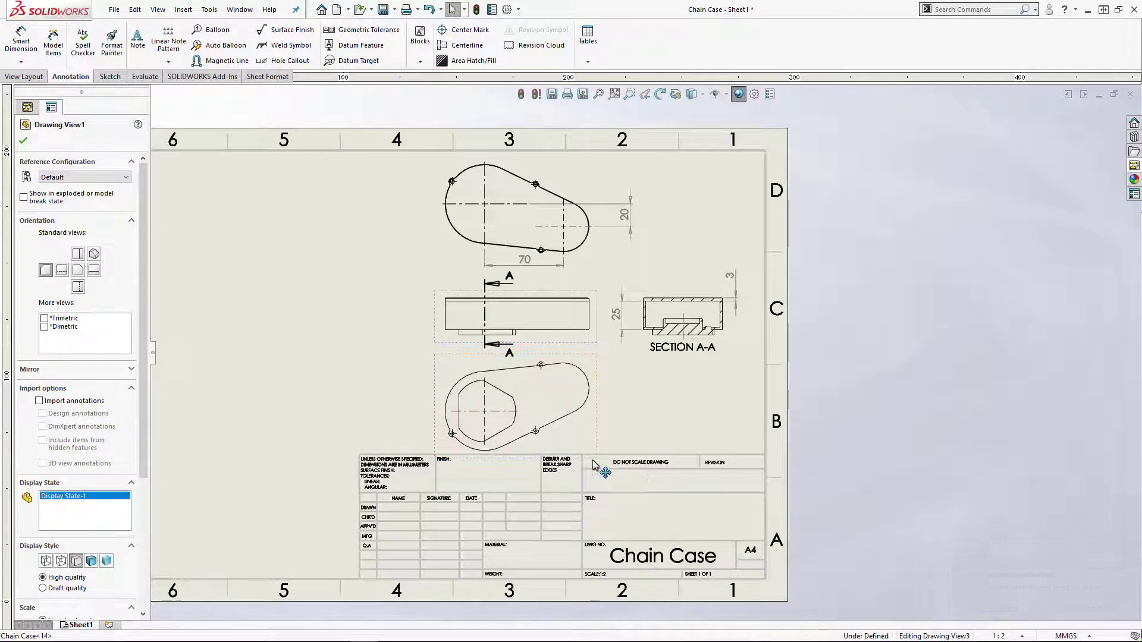
left_click_drag(593, 458, 593, 483)
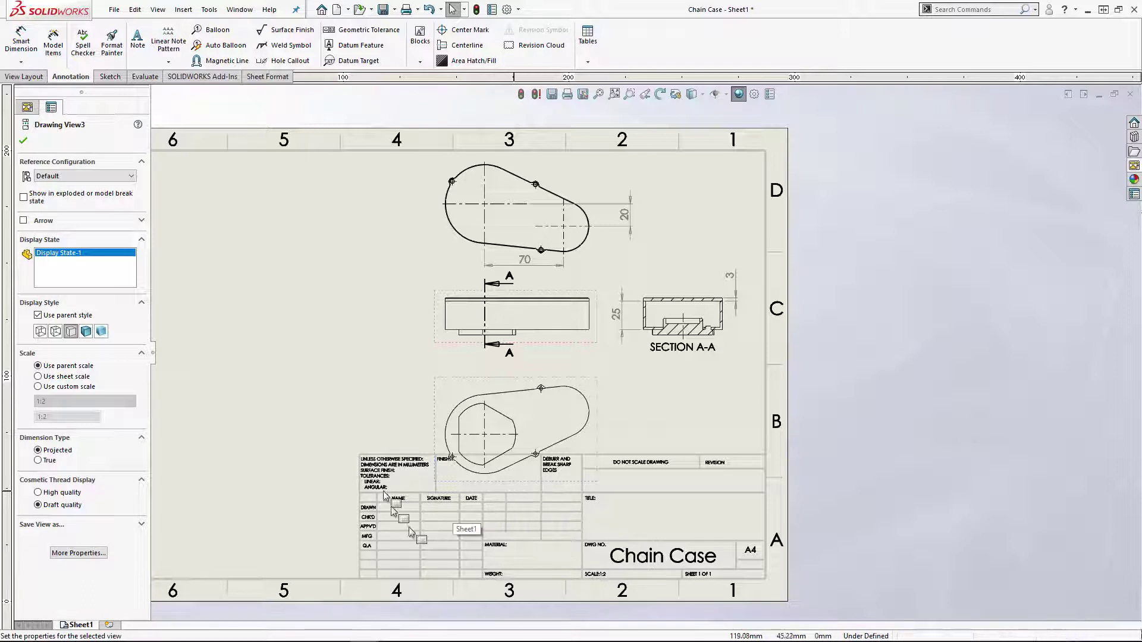
left_click_drag(548, 348, 548, 364)
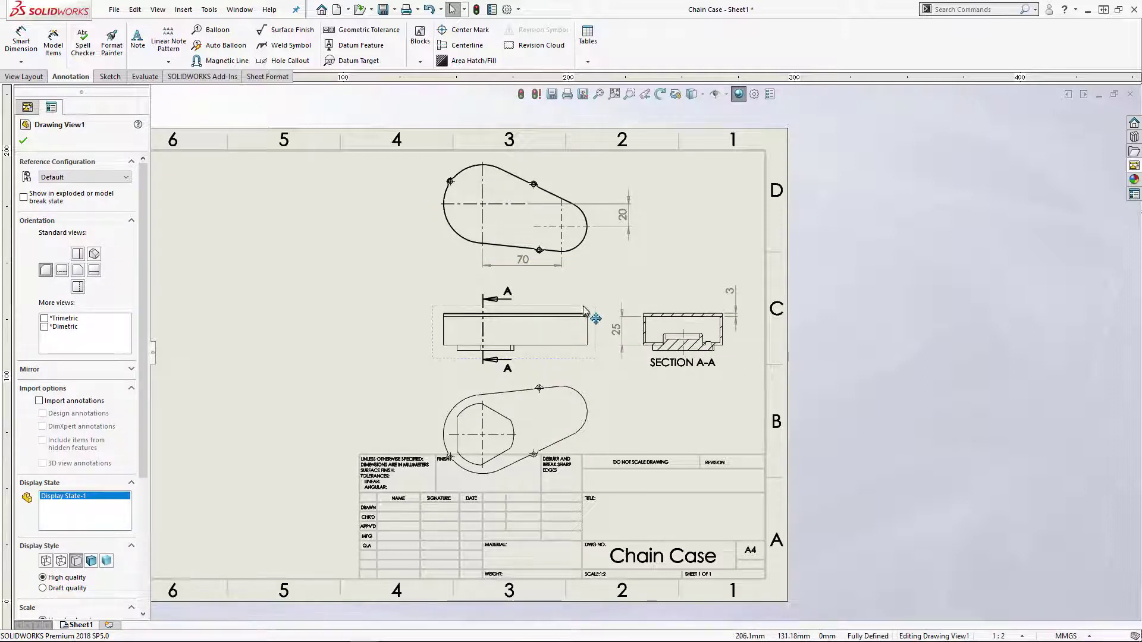
left_click_drag(588, 313, 583, 309)
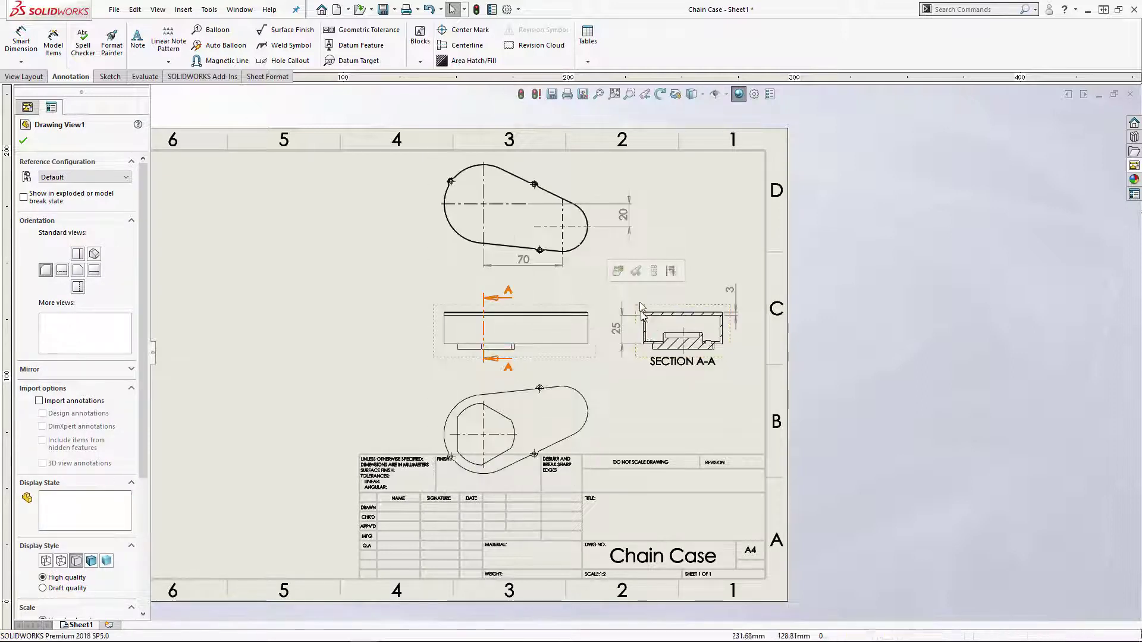
Examine the finished reference drawing's exploded view, parts list and chamfer Detail B to see what remains to be created
left_click(240, 9)
left_click(330, 141)
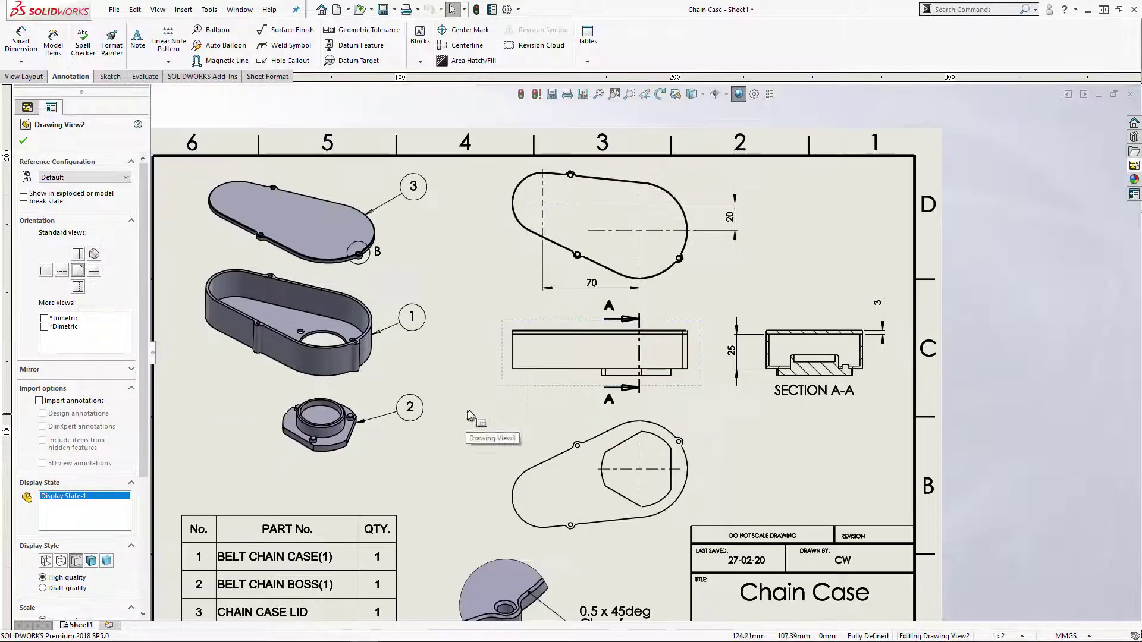
scroll(494, 390, "up", 3)
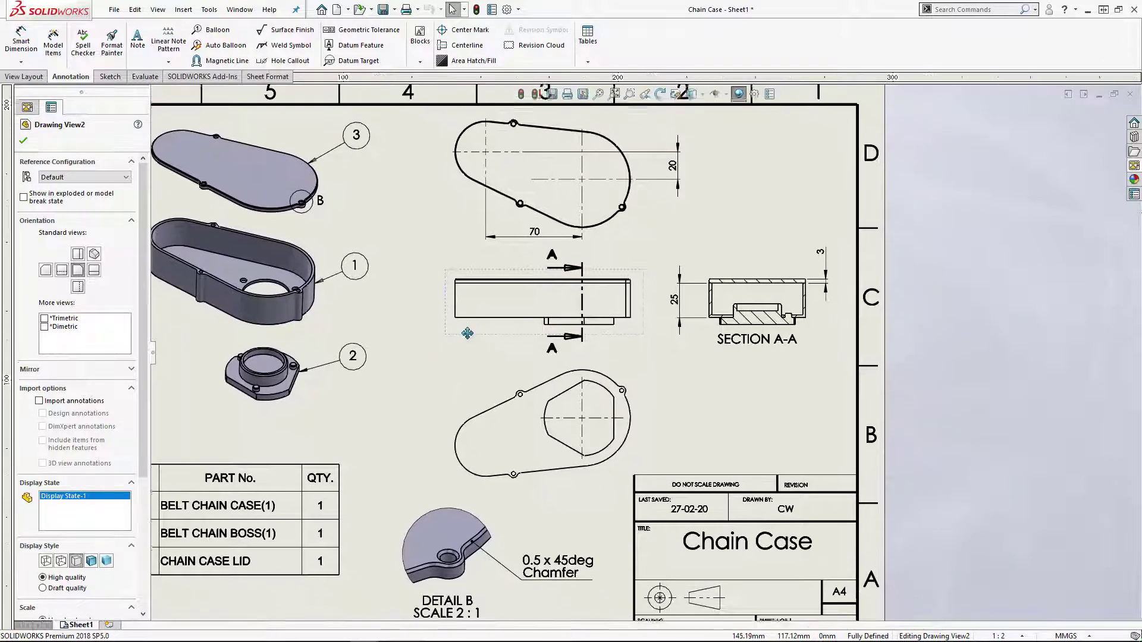
scroll(510, 345, "down", 5)
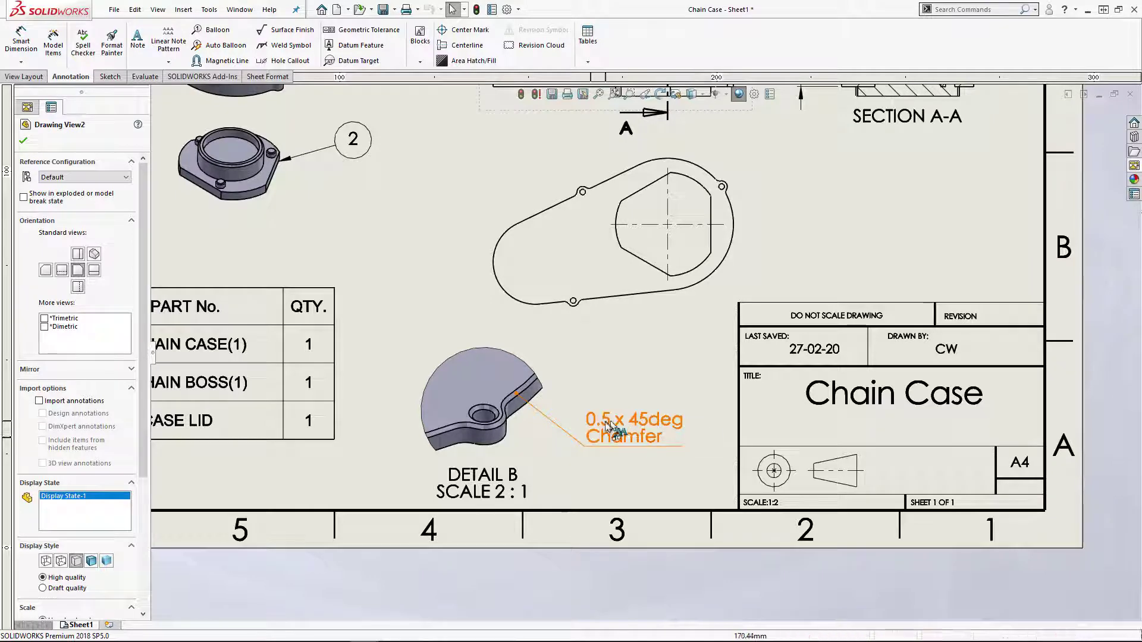
scroll(606, 443, "up", 2)
scroll(612, 444, "up", 3)
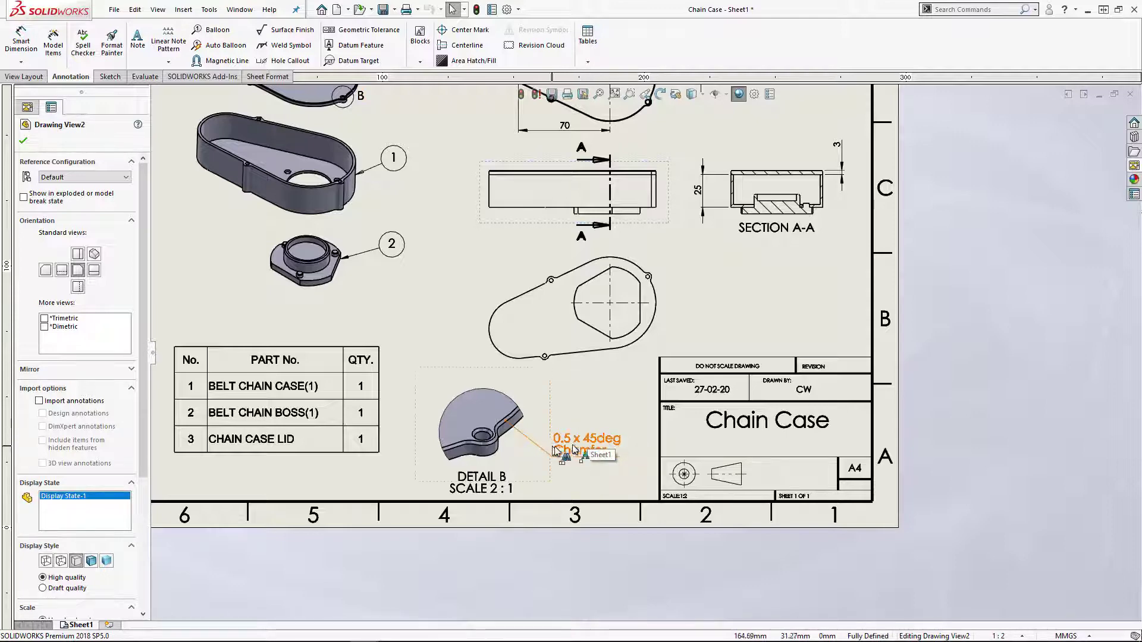
scroll(634, 357, "up", 5)
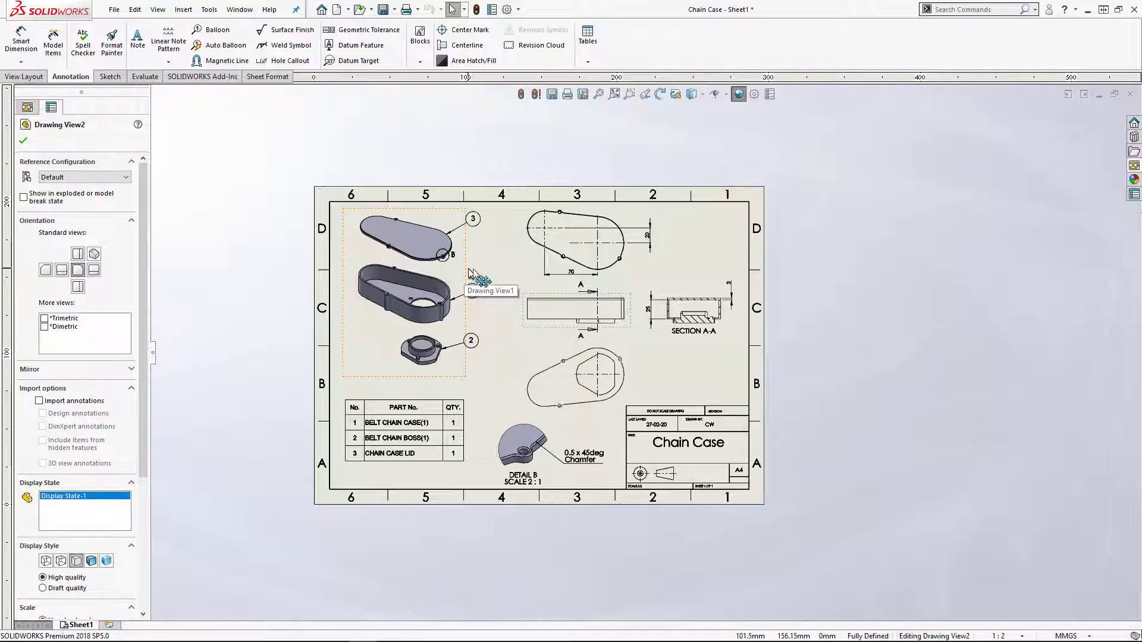
Switch to the Chain Case assembly and collapse its existing exploded view under the Default configuration
left_click(241, 9)
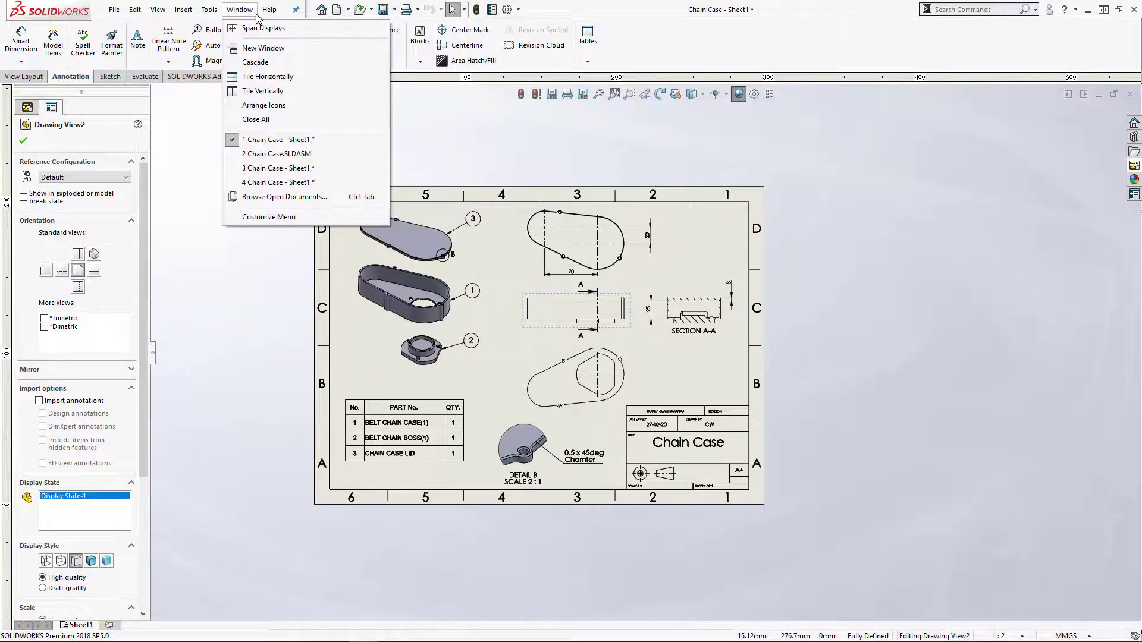
left_click(316, 155)
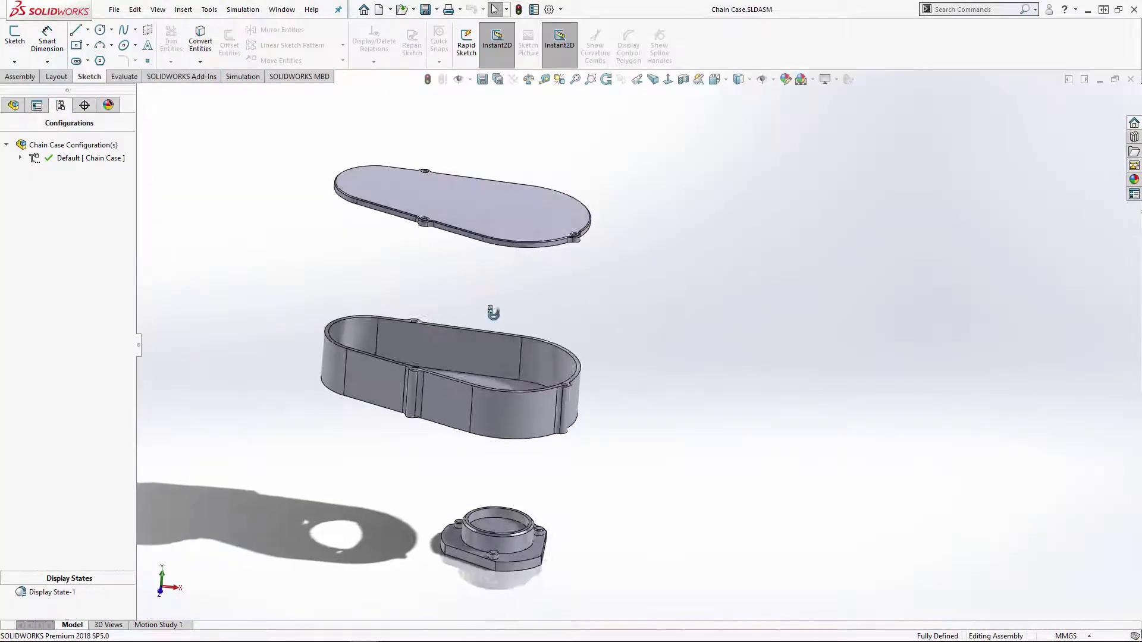
left_click(21, 159)
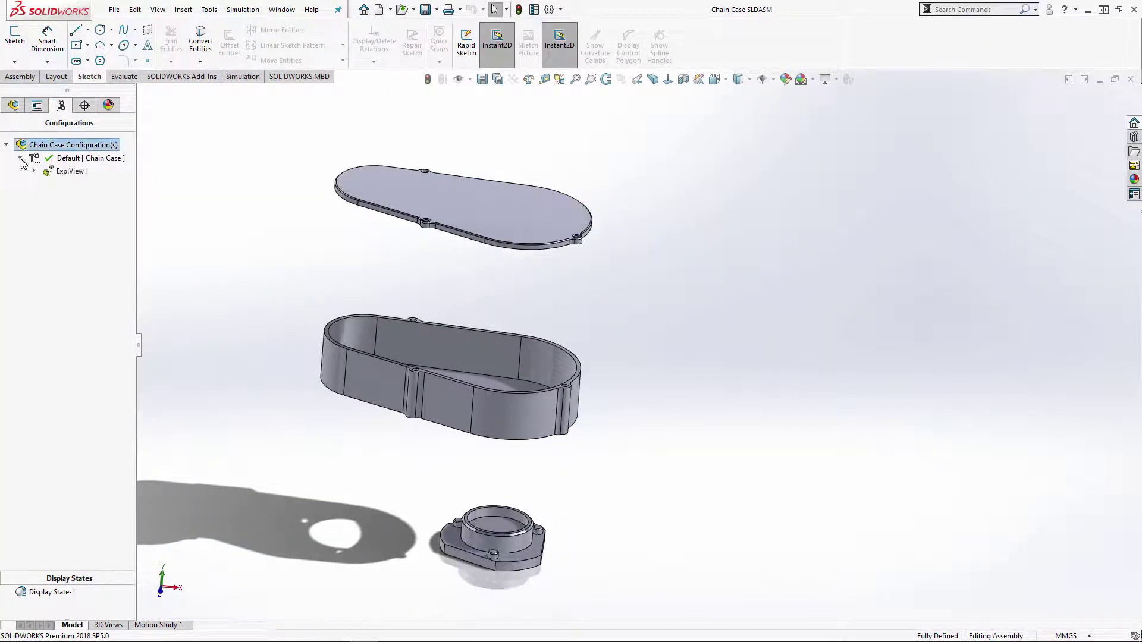
double_click(50, 172)
mouse_move(420, 273)
middle_mouse_down()
mouse_move(433, 275)
mouse_move(408, 265)
mouse_move(426, 276)
middle_mouse_up()
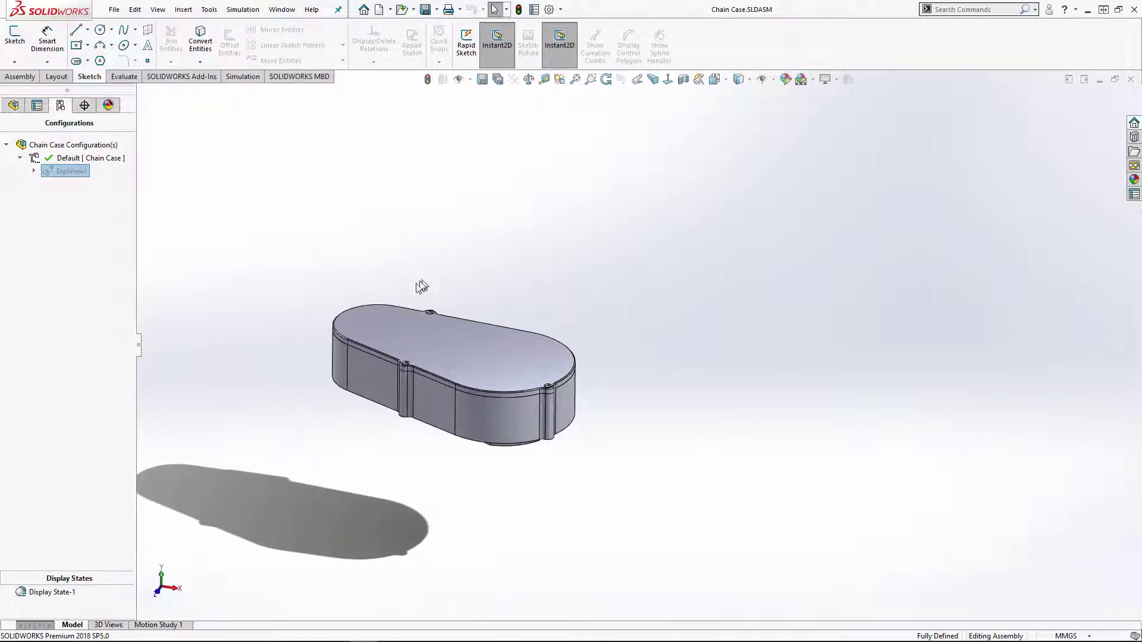
scroll(407, 277, "down", 4)
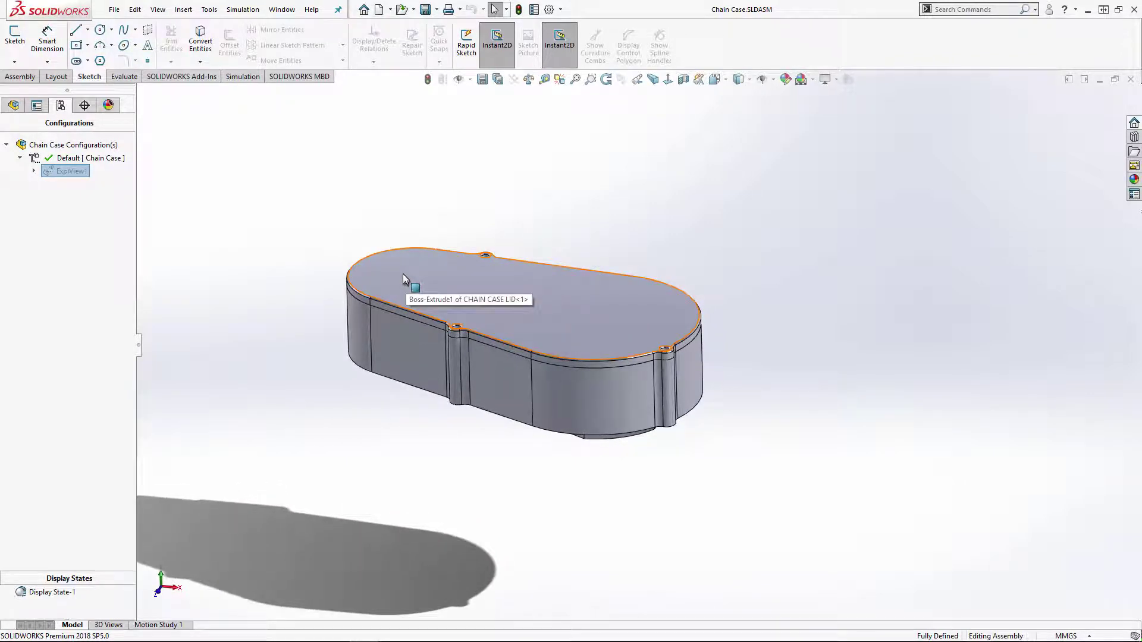
Review the assembly's component tree and the Default configuration's existing exploded view and its explode steps
left_click(34, 171)
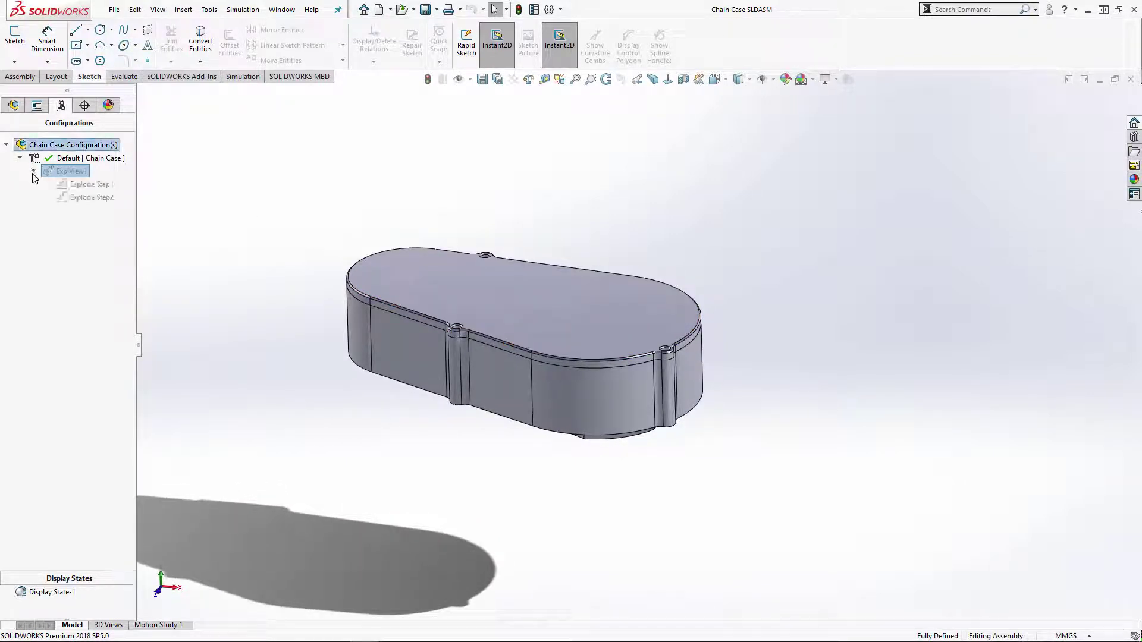
left_click(20, 159)
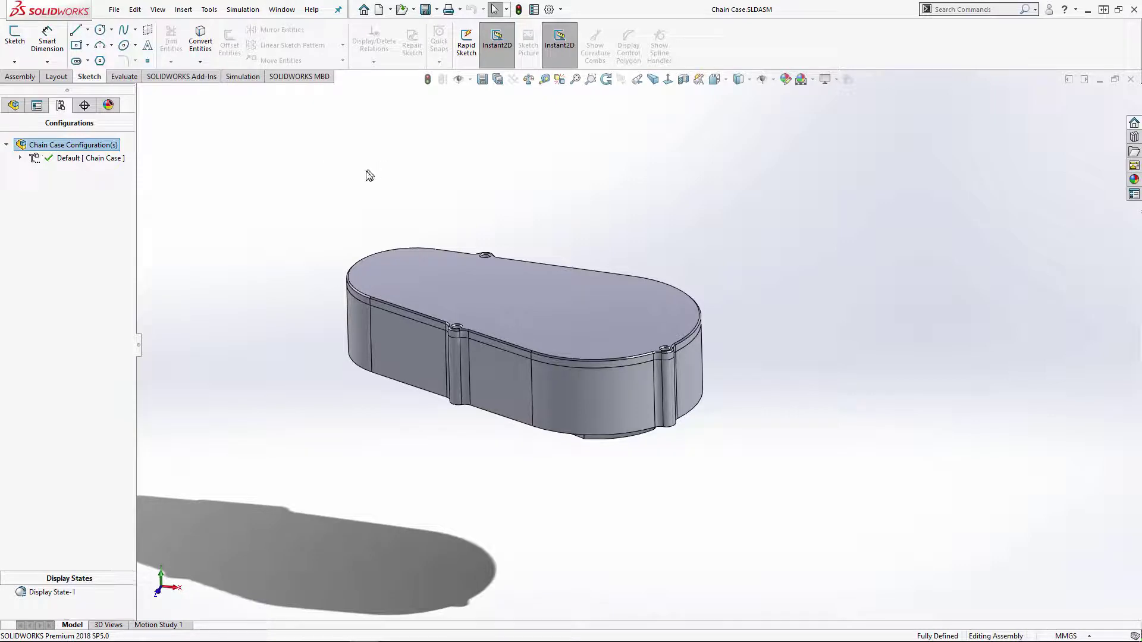
left_click(10, 107)
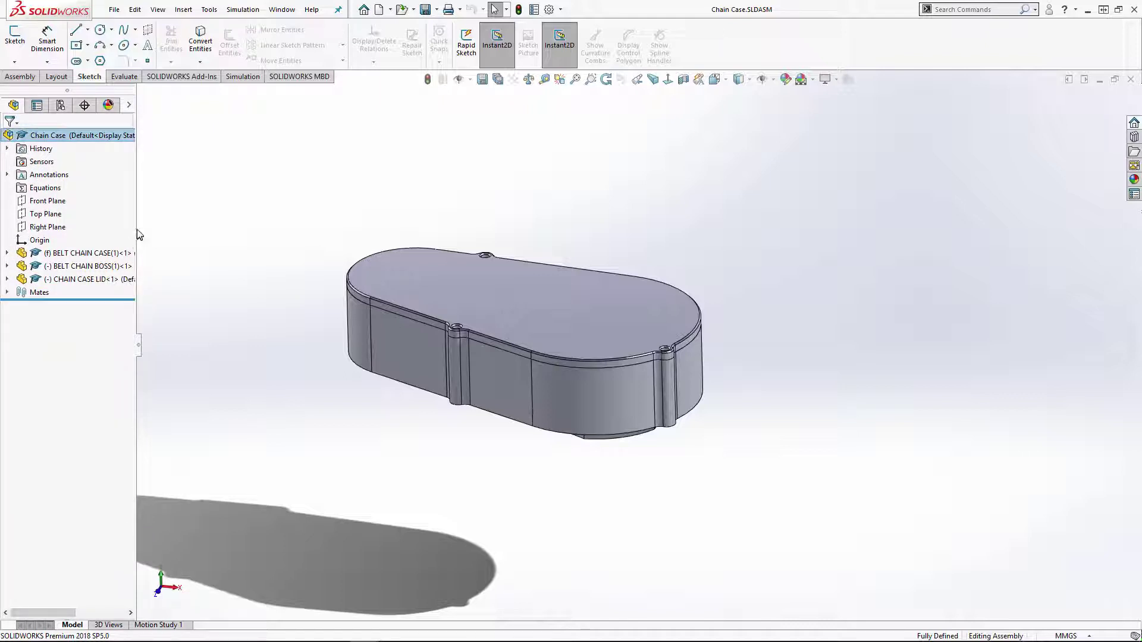
left_click_drag(135, 222, 184, 223)
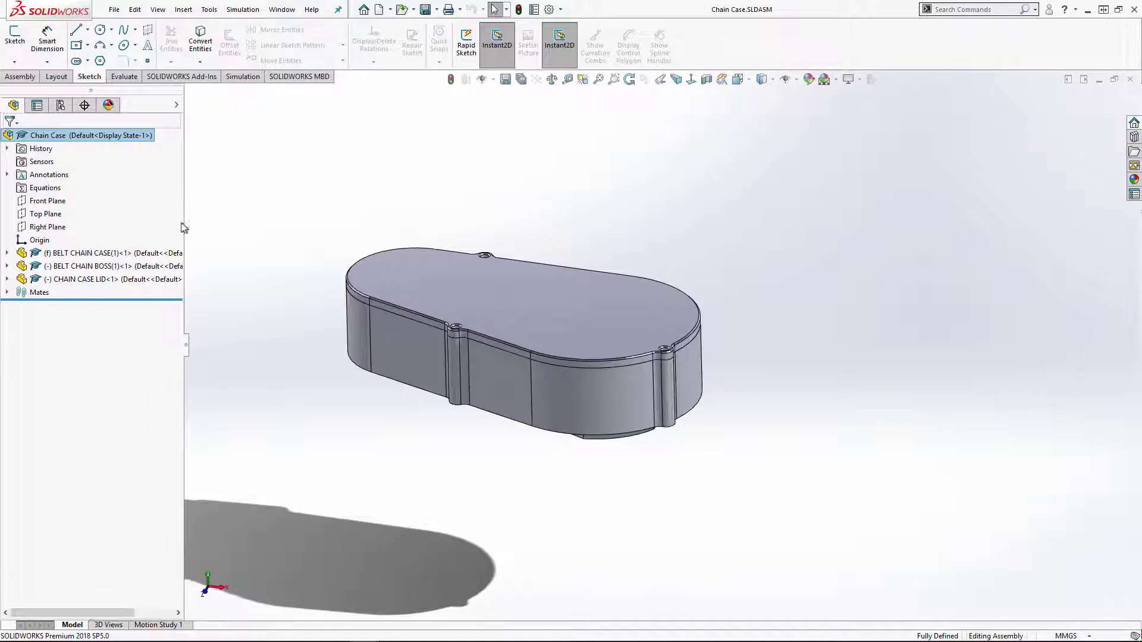
left_click(60, 106)
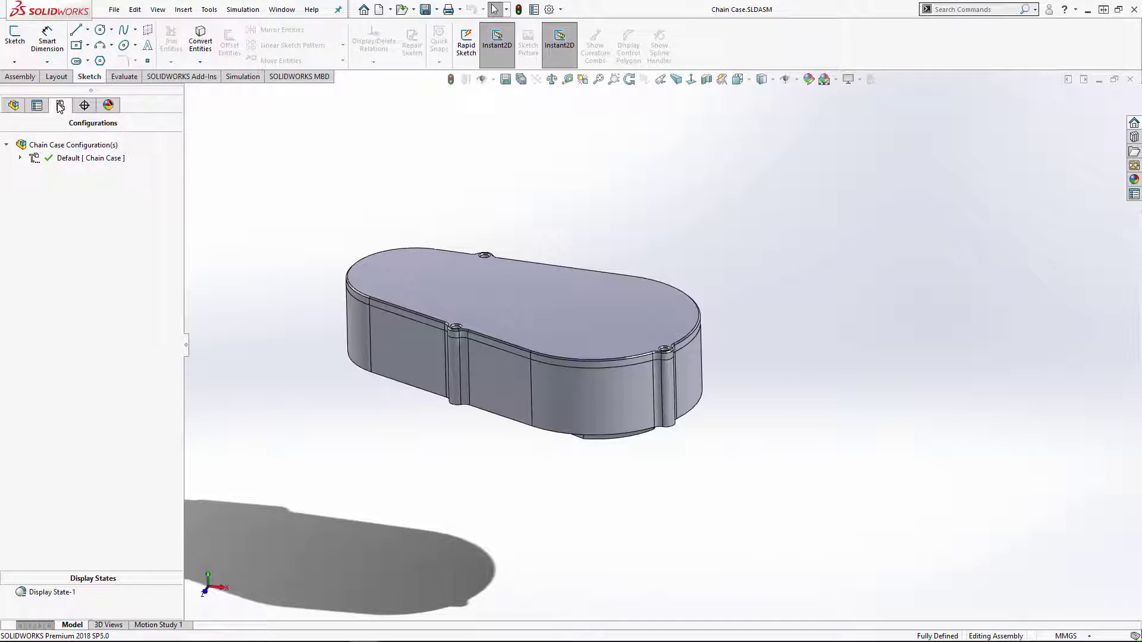
left_click(21, 157)
left_click(6, 146)
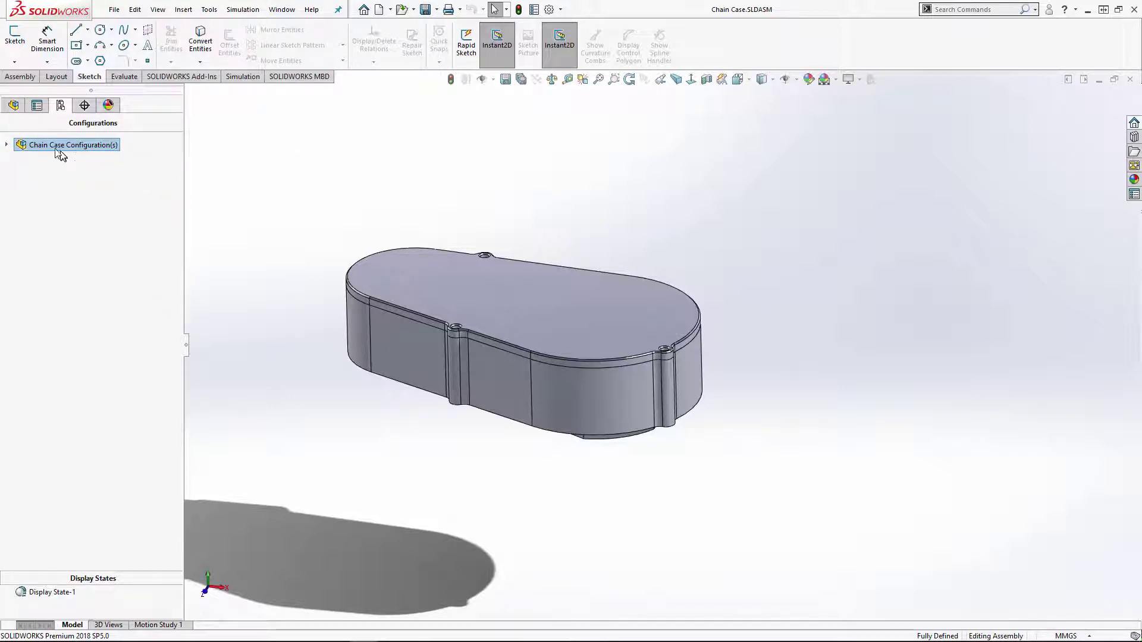
left_click(7, 146)
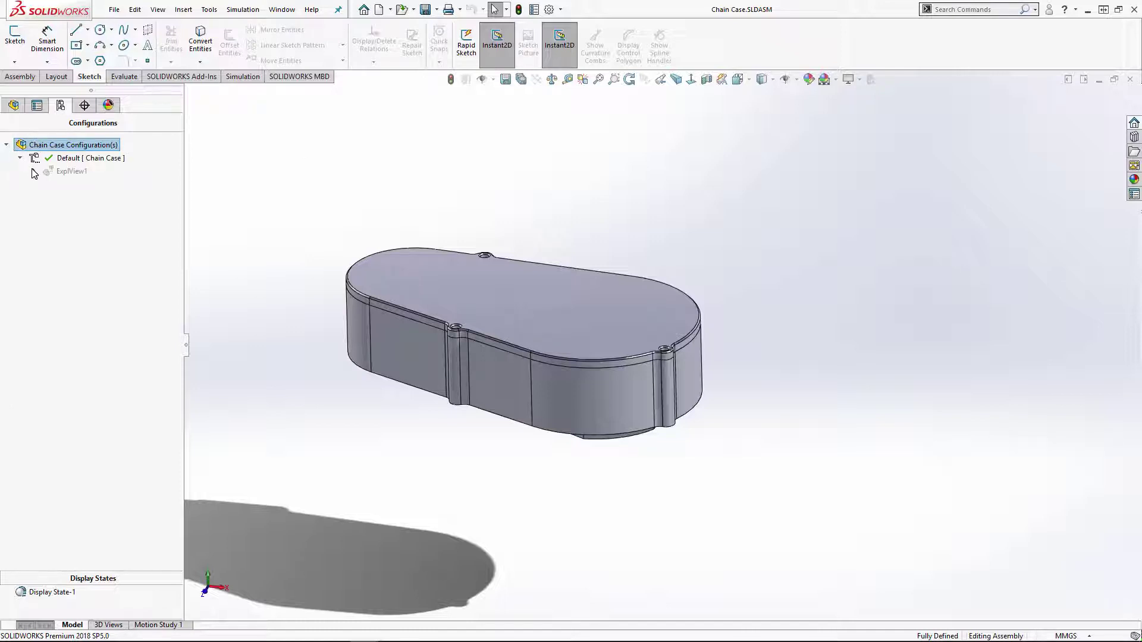
left_click(33, 171)
left_click(33, 171)
left_click(21, 158)
Start a new exploded view in the Default configuration and move the chain case lid upward along the Y axis, clear of the case
right_click(66, 159)
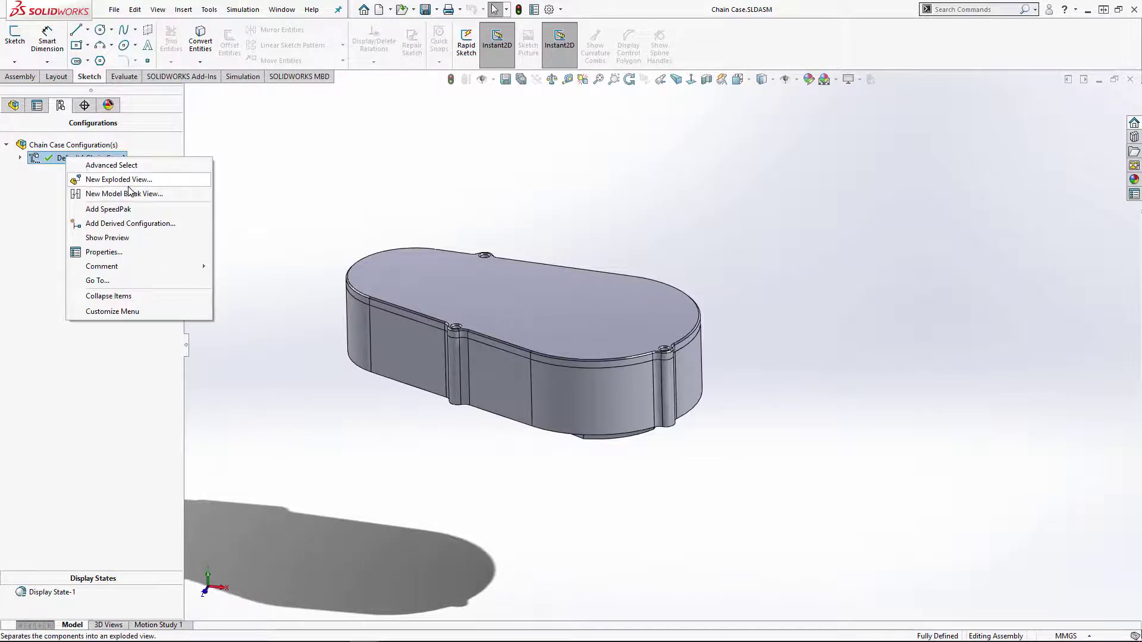
left_click(128, 183)
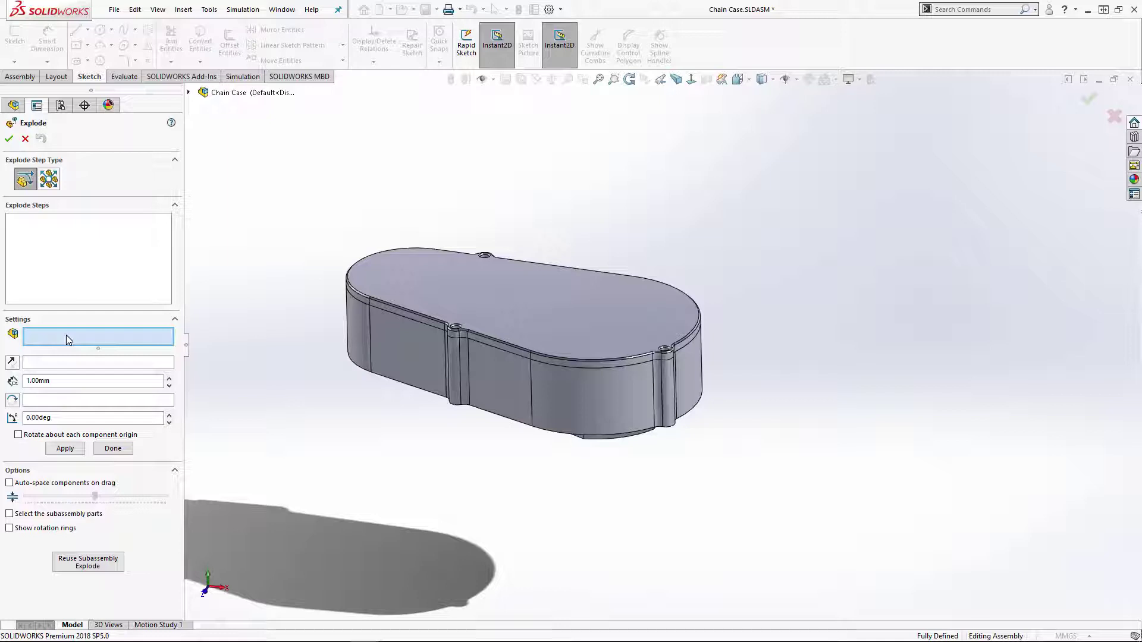
key("ctrl+1")
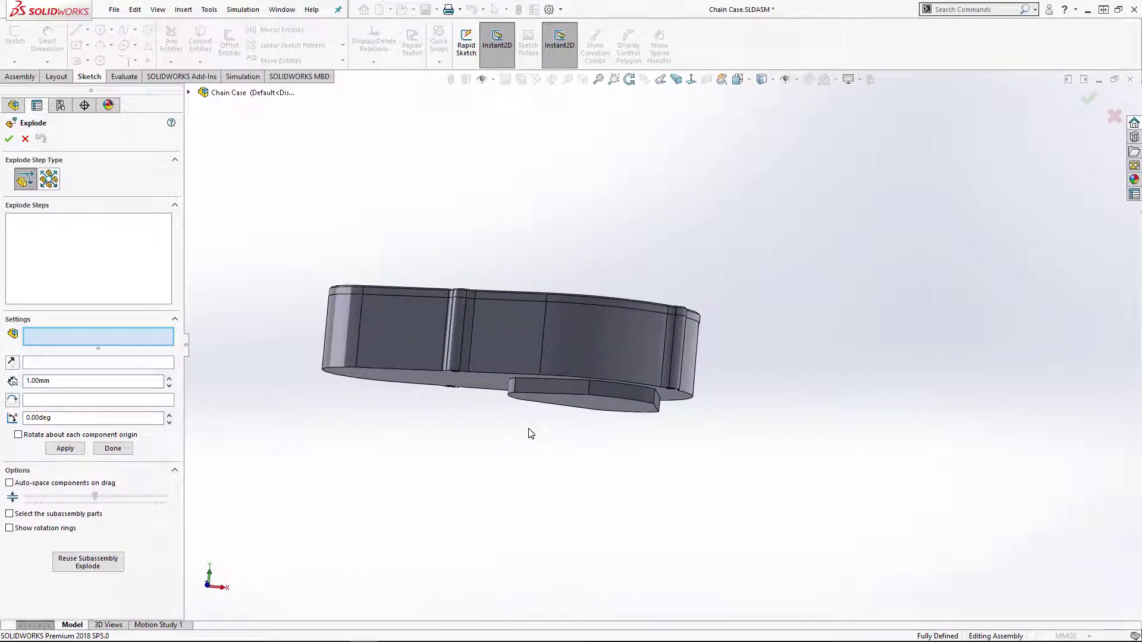
key("Down")
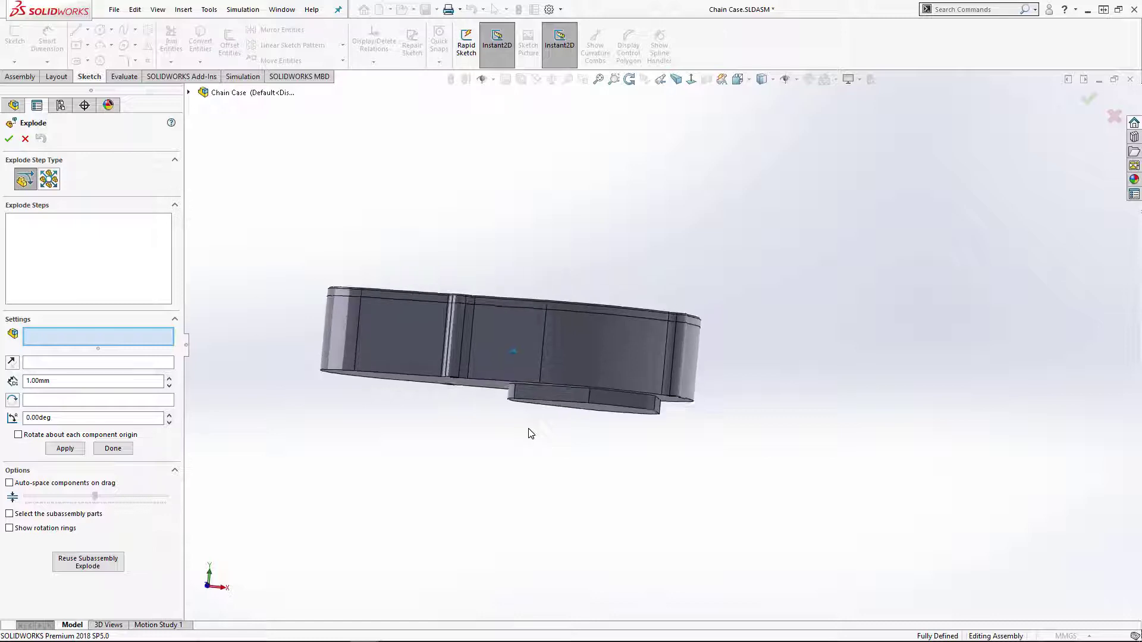
key("Down")
key("Down")
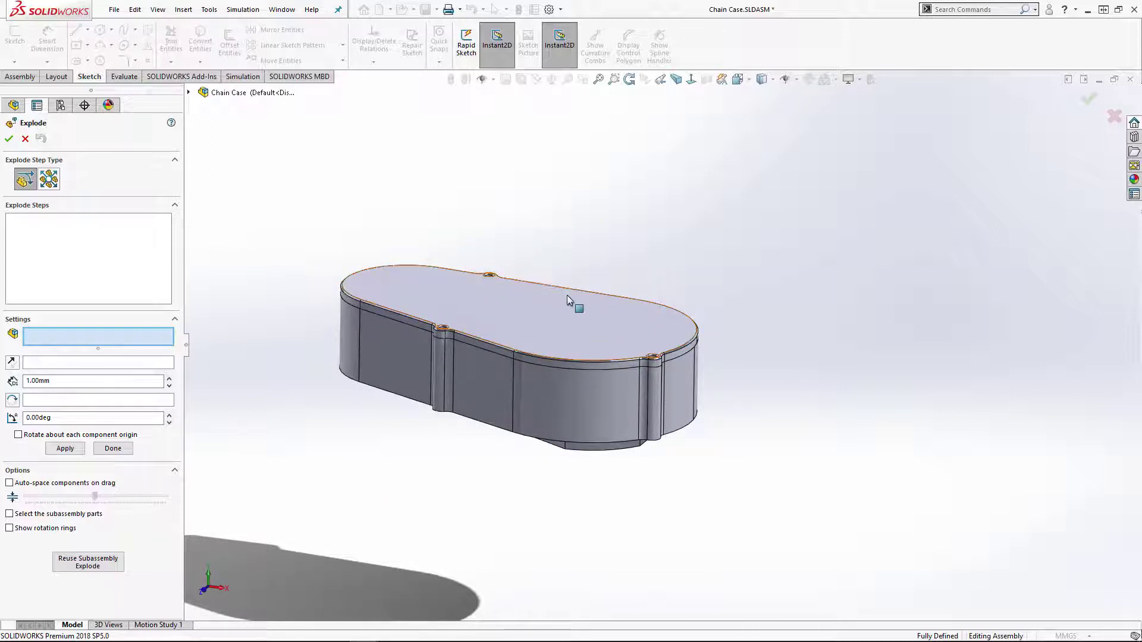
middle_click_drag(410, 510, 433, 489)
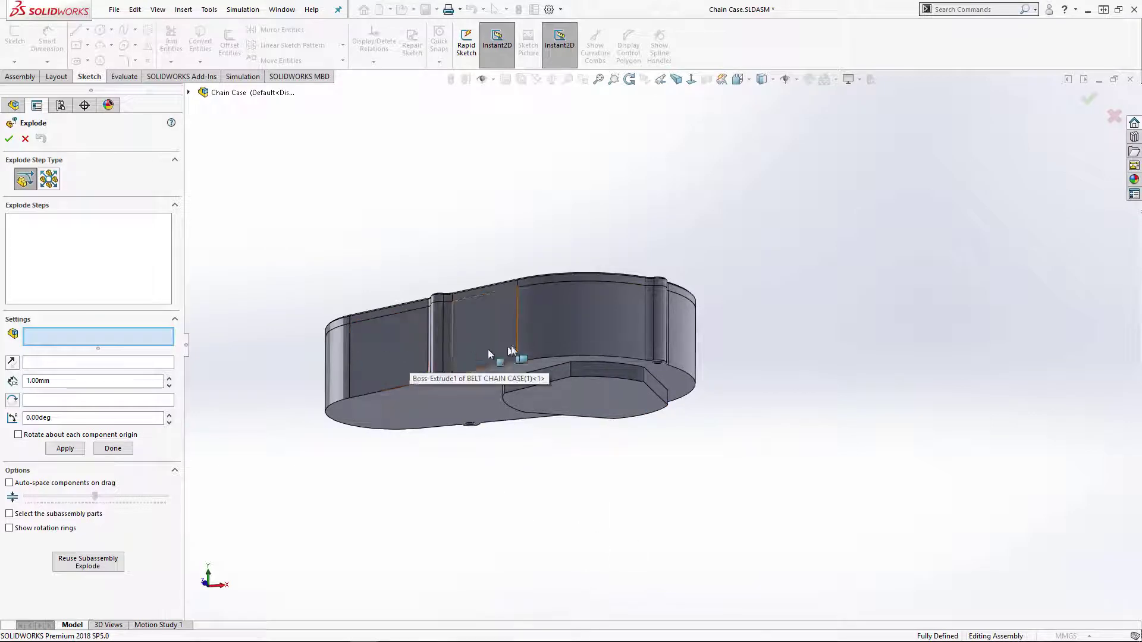
key("Down")
key("Down")
key("Down")
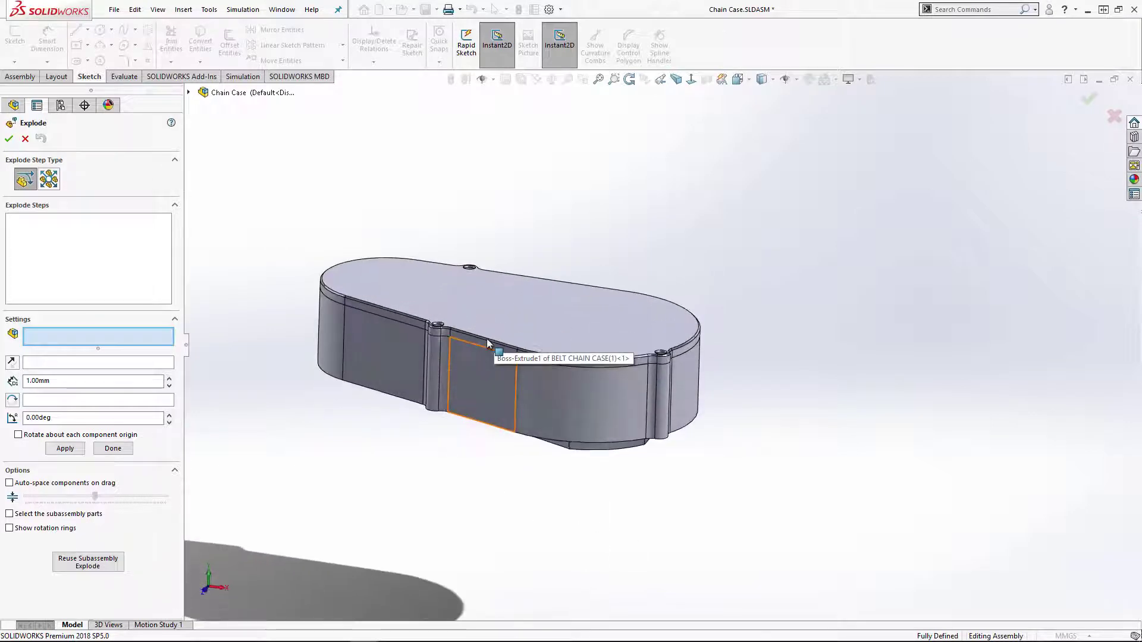
key("Left")
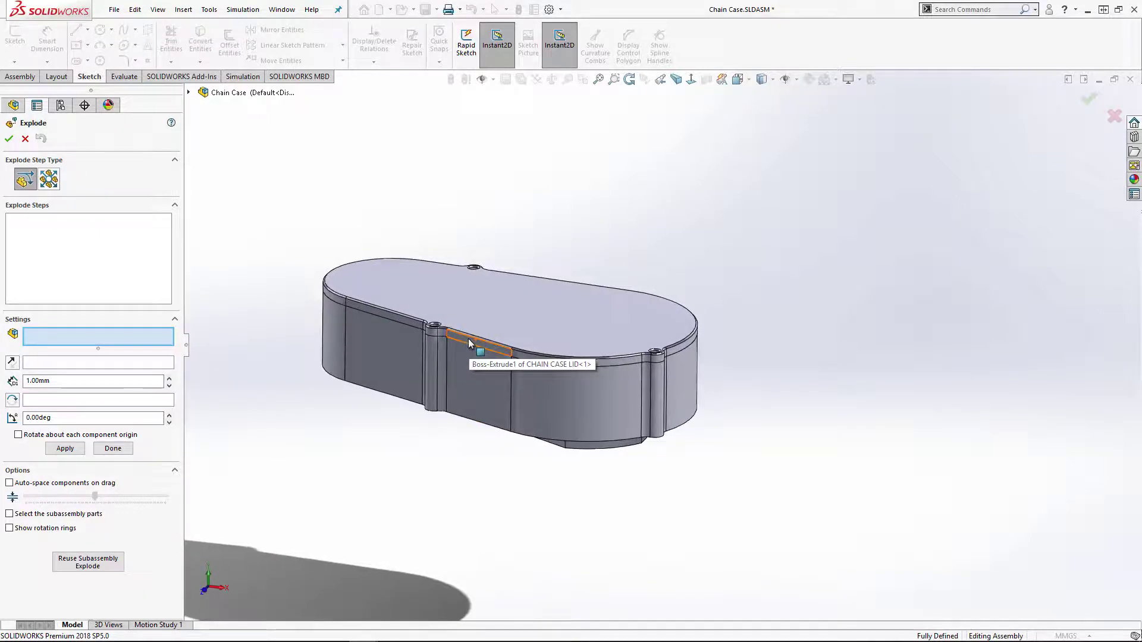
left_click(527, 315)
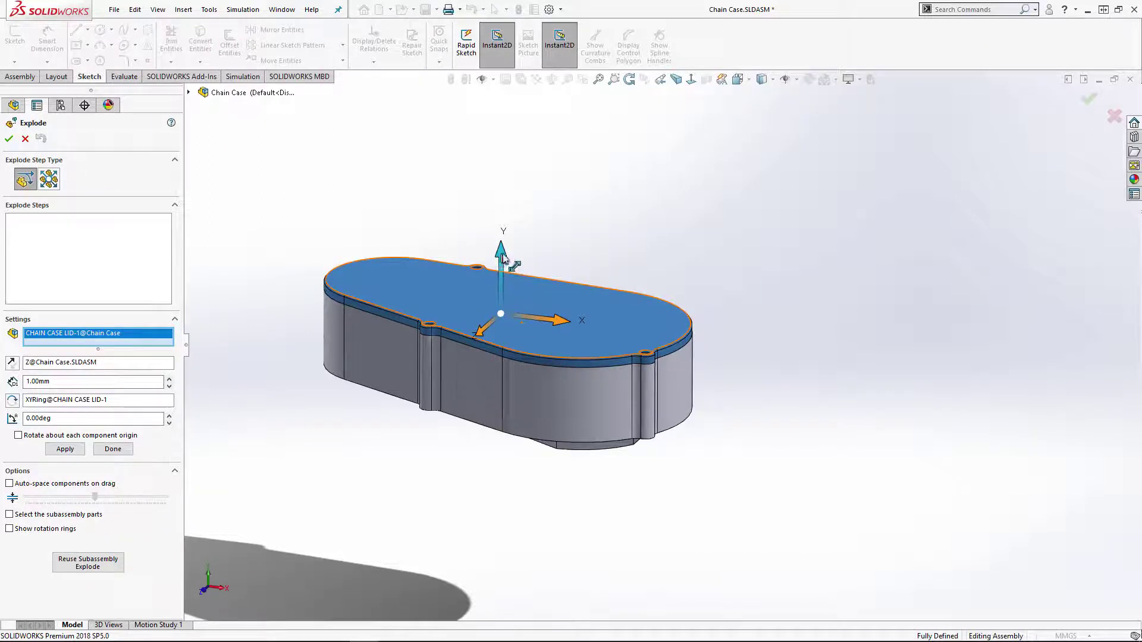
left_click_drag(502, 258, 529, 130)
left_click_drag(515, 124, 522, 128)
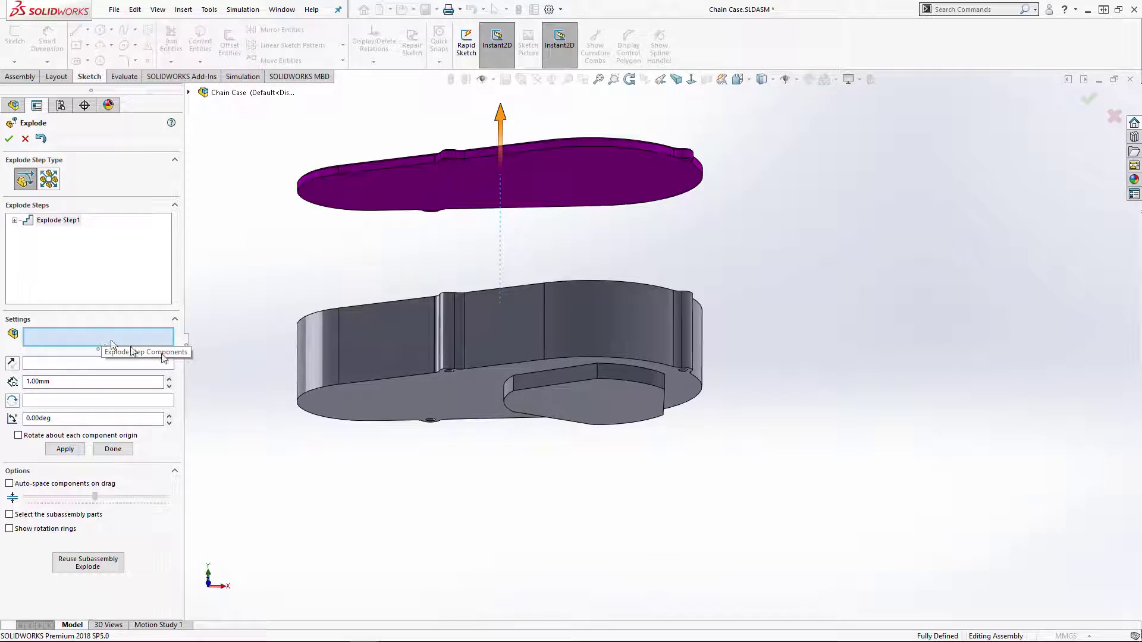
Move the belt chain boss about 45 mm down along the Y axis below the case, and review the components in both explode steps
left_click(609, 394)
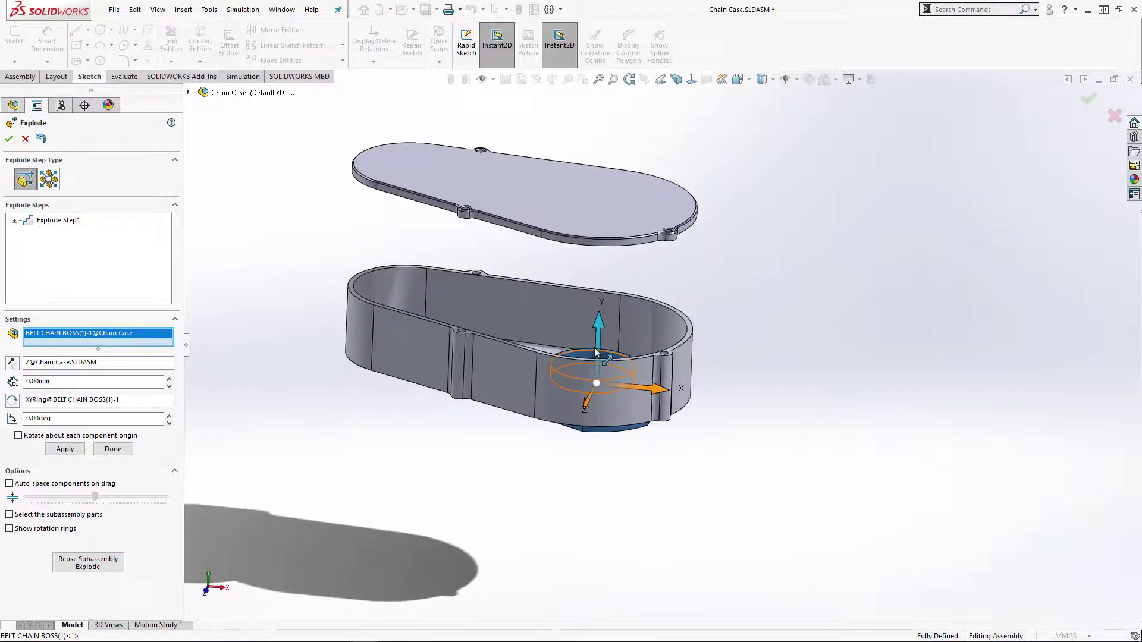
left_click_drag(604, 338, 608, 451)
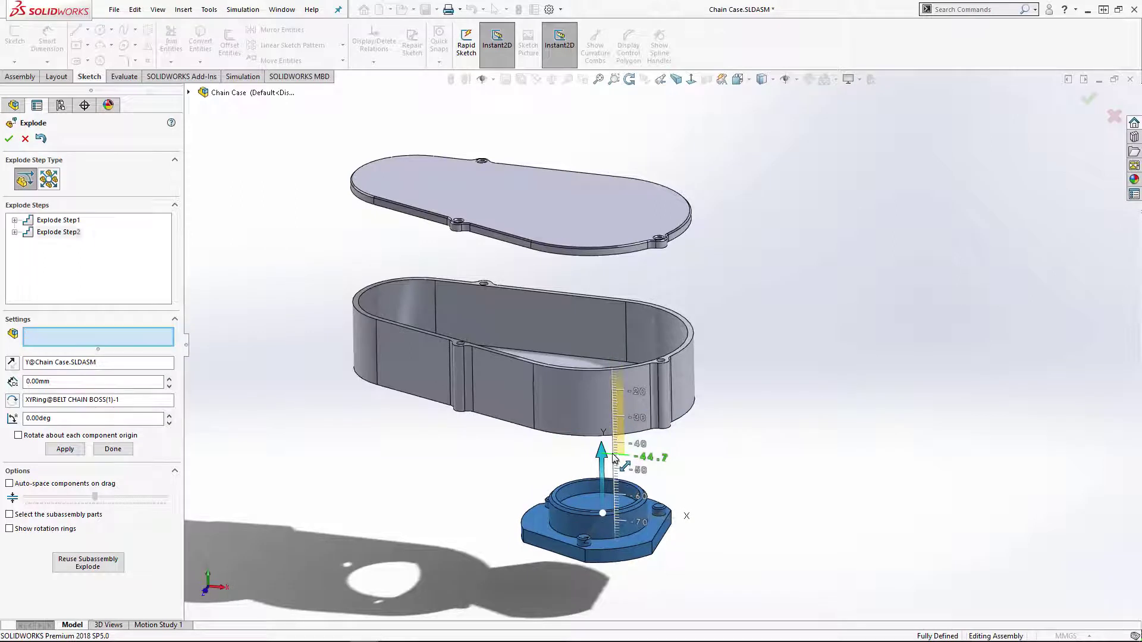
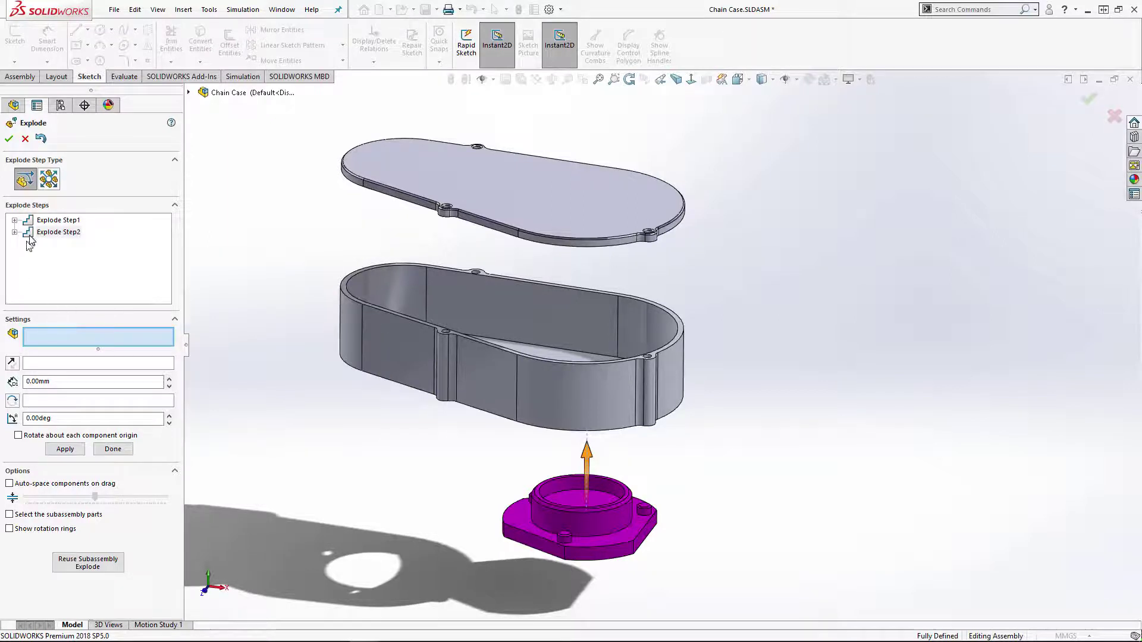
left_click(44, 222)
left_click(52, 233)
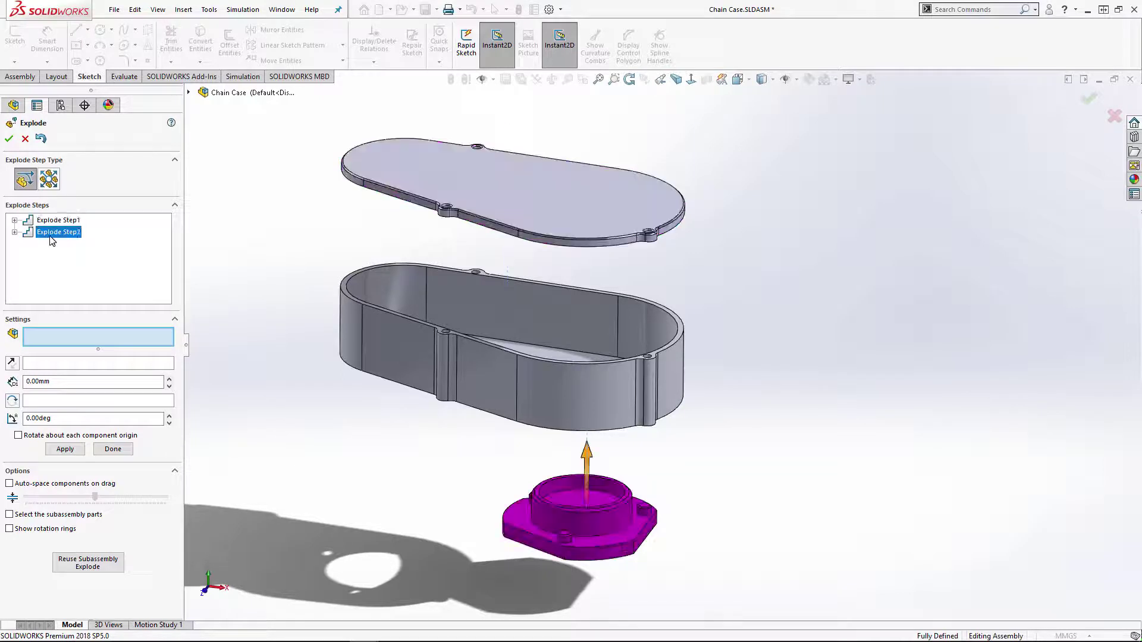
left_click(50, 222)
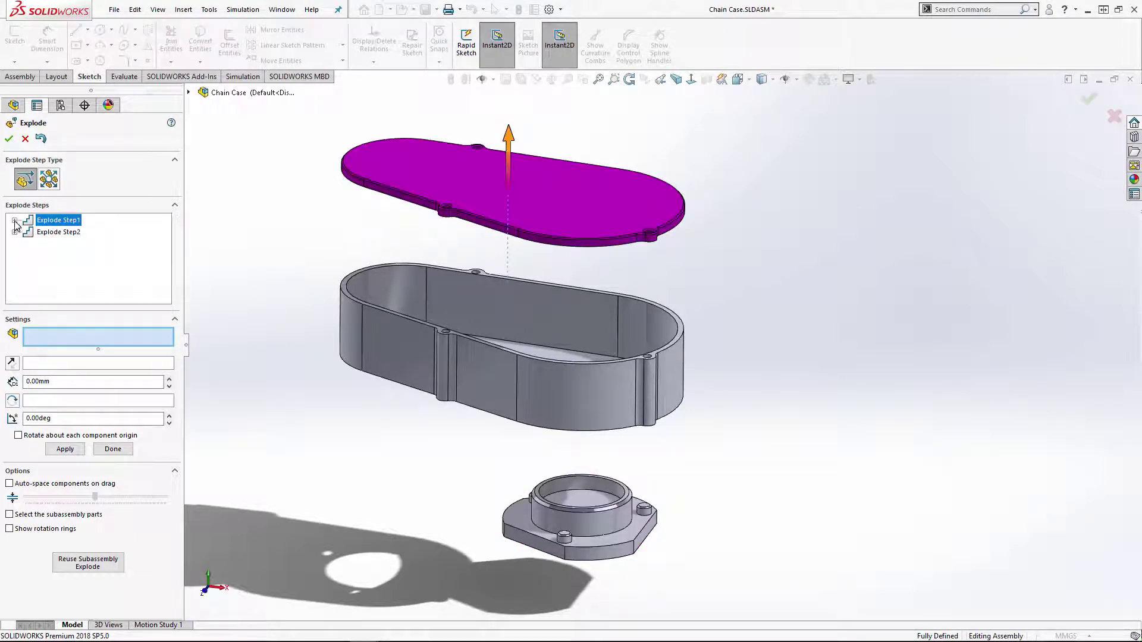
left_click(15, 221)
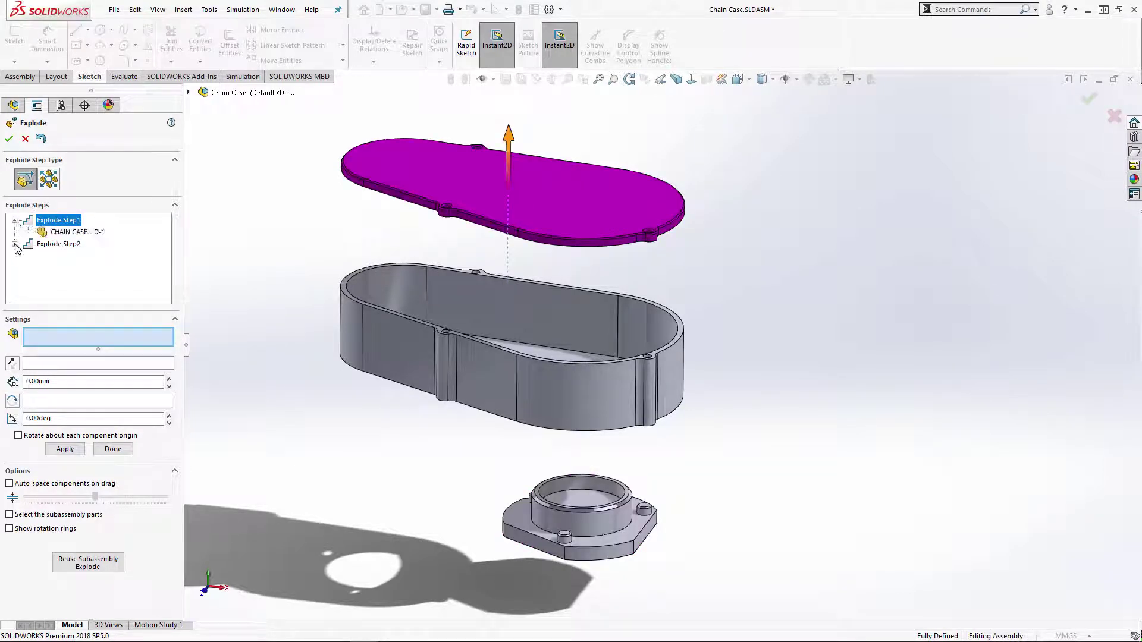
left_click(14, 244)
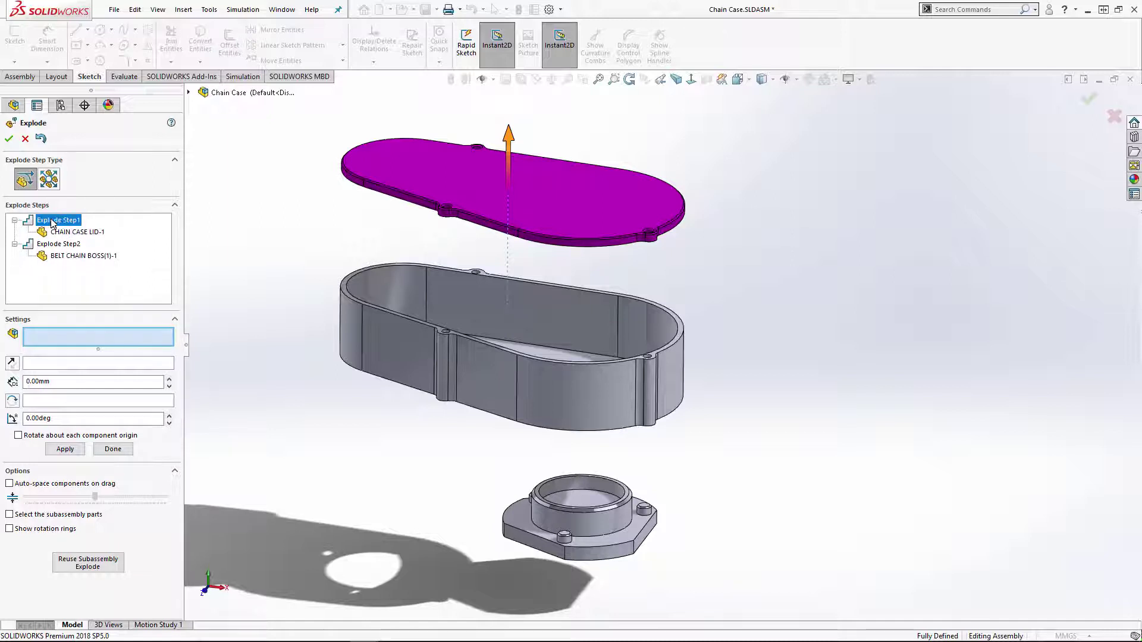
left_click(47, 245)
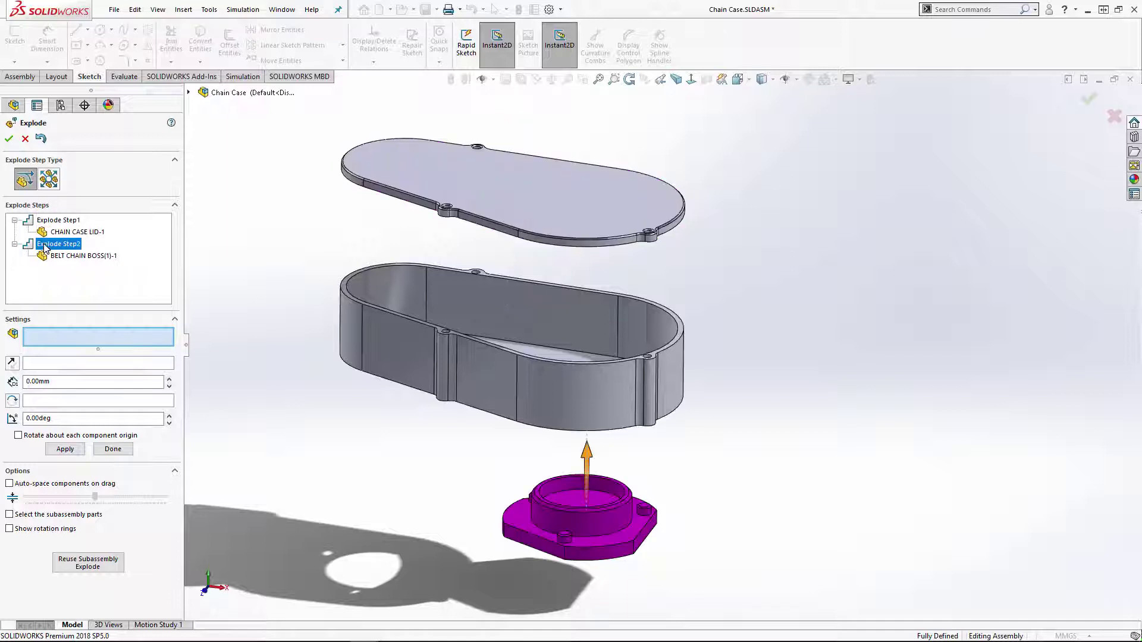
Raise the chain case lid to about 45 mm in the first explode step, finish the exploded view and expand the Default configuration
left_click(45, 221)
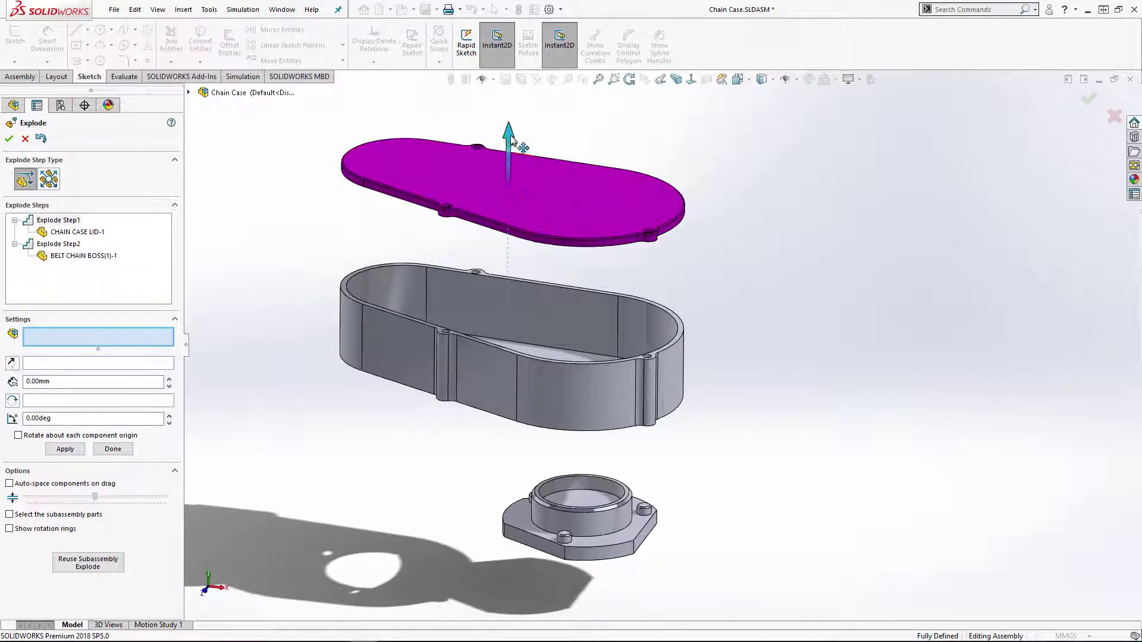
mouse_move(510, 134)
left_mouse_down()
mouse_move(522, 116)
mouse_move(519, 137)
left_mouse_up()
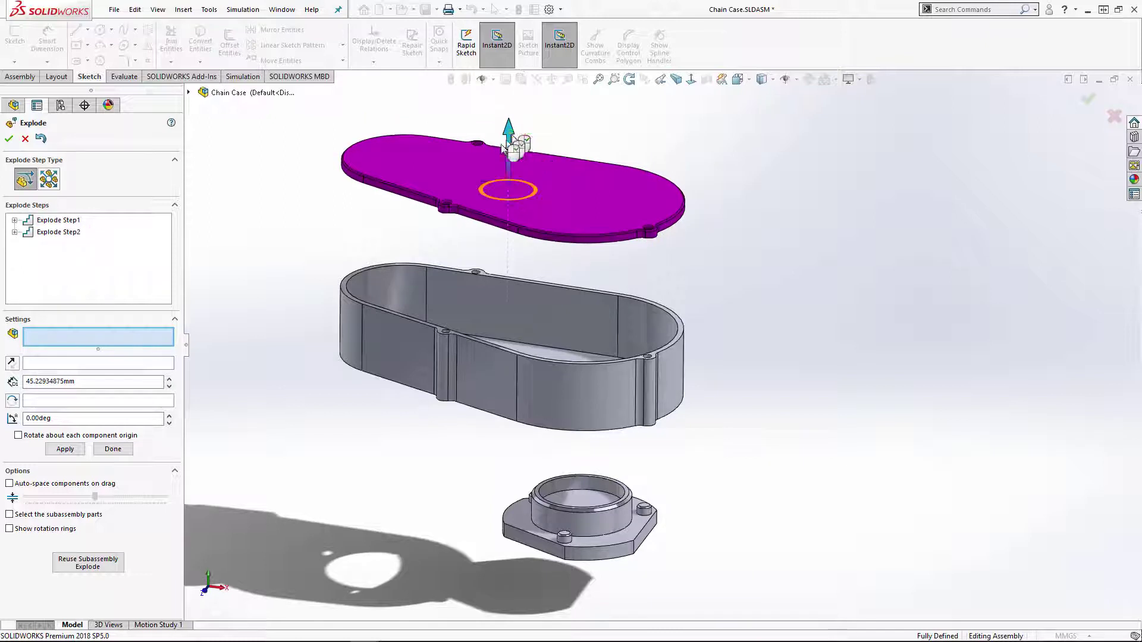
left_click(8, 141)
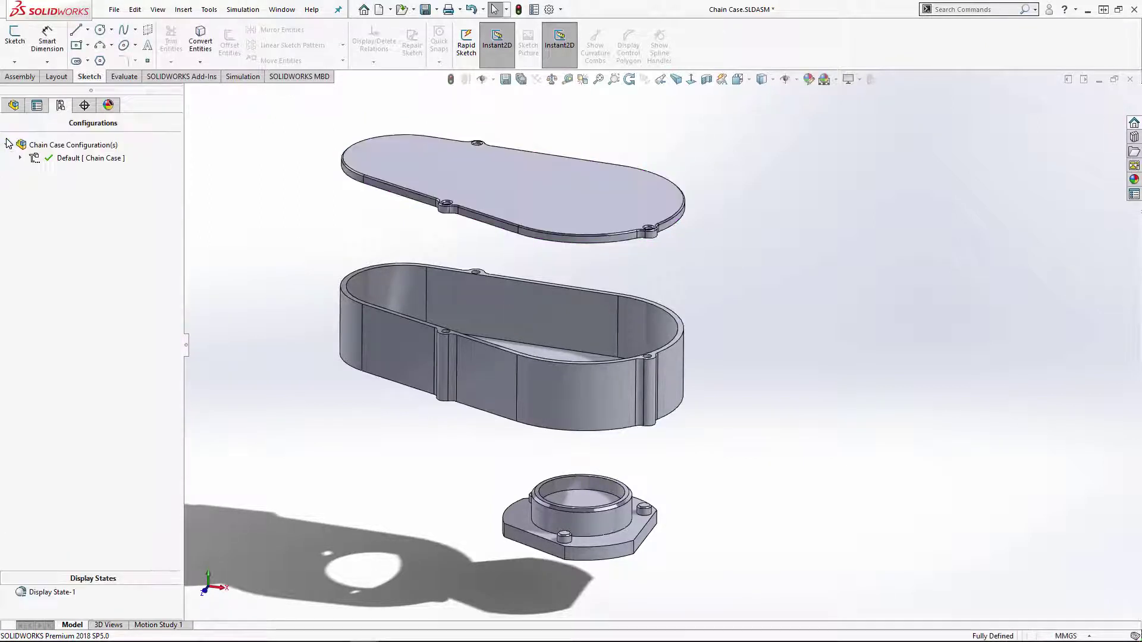
left_click(21, 158)
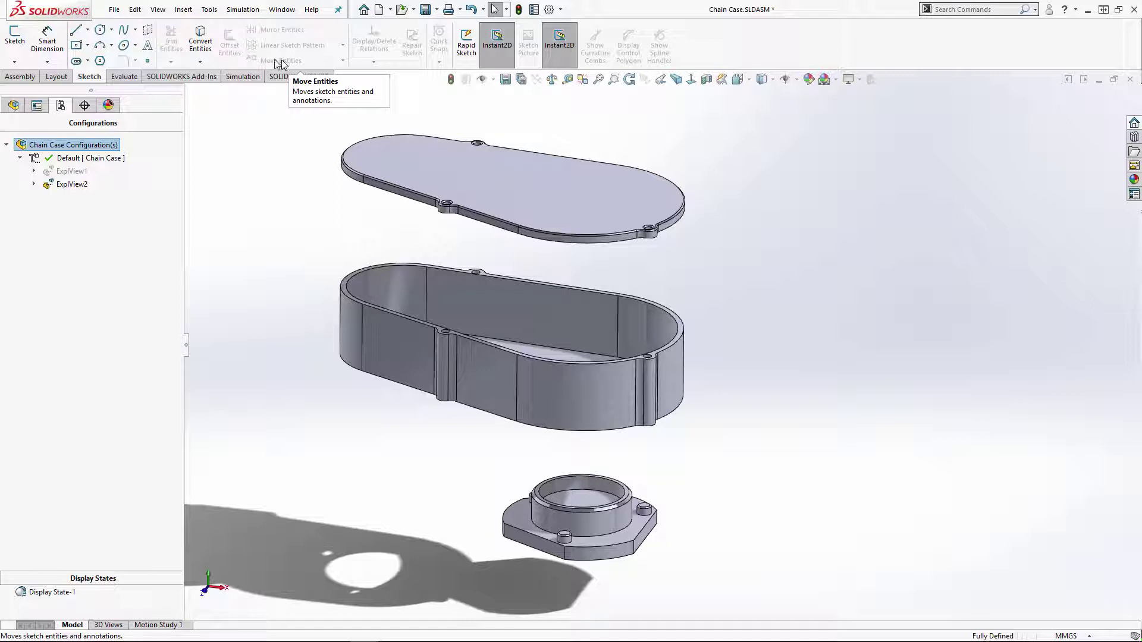
Switch to the new Chain Case drawing and place an Isometric Exploded view in the sheet's empty left half, showing ExplView2
left_click(280, 10)
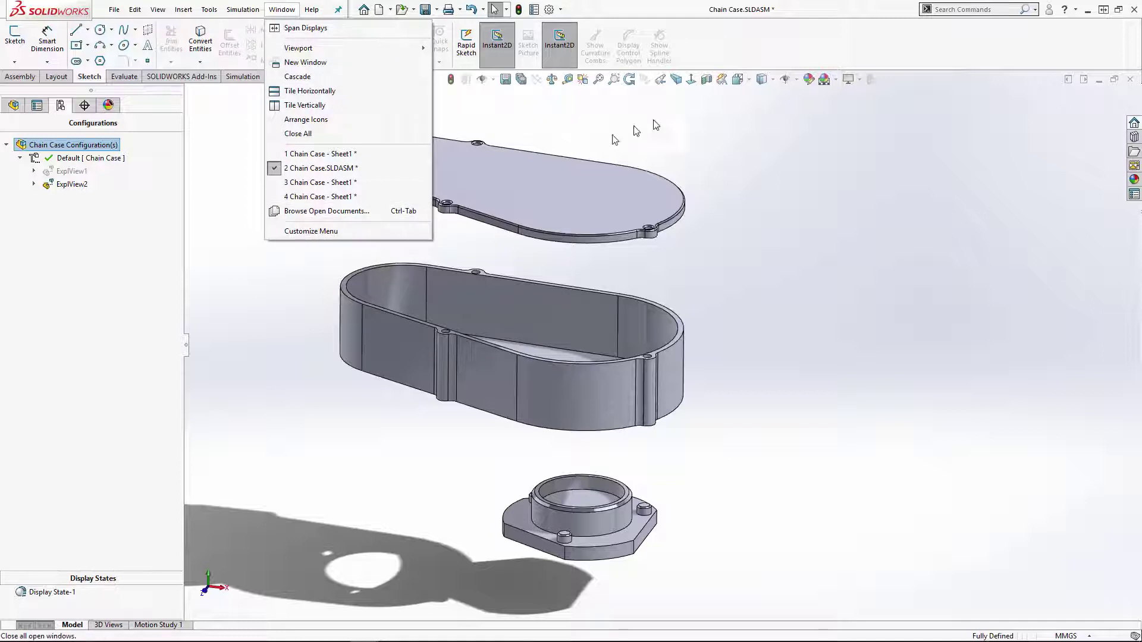
left_click(345, 196)
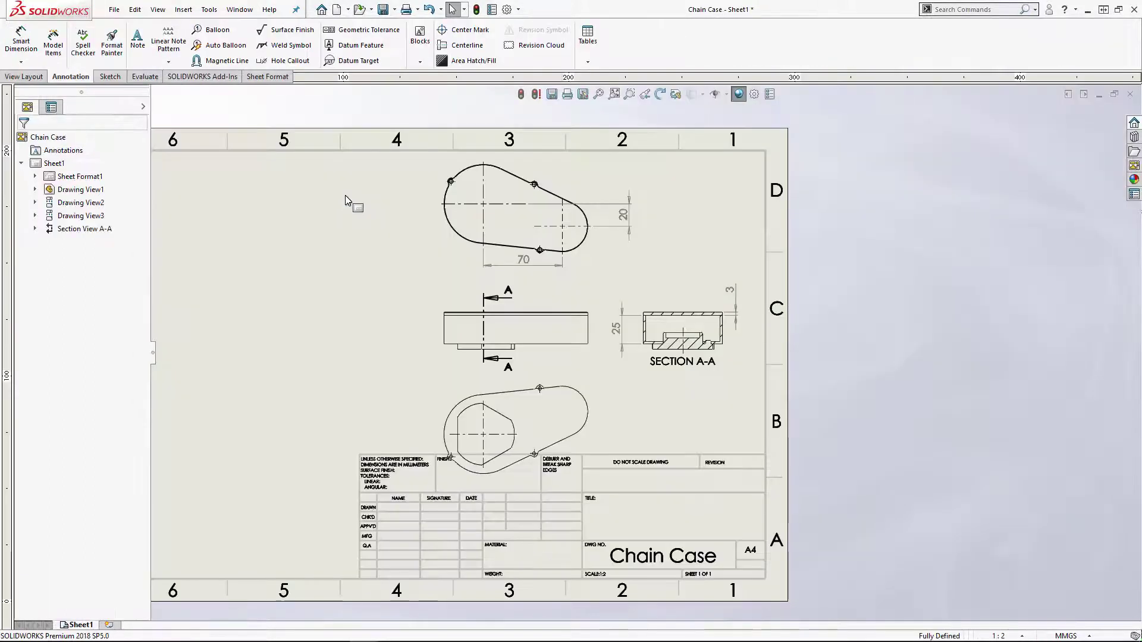
middle_click_drag(310, 279, 435, 266)
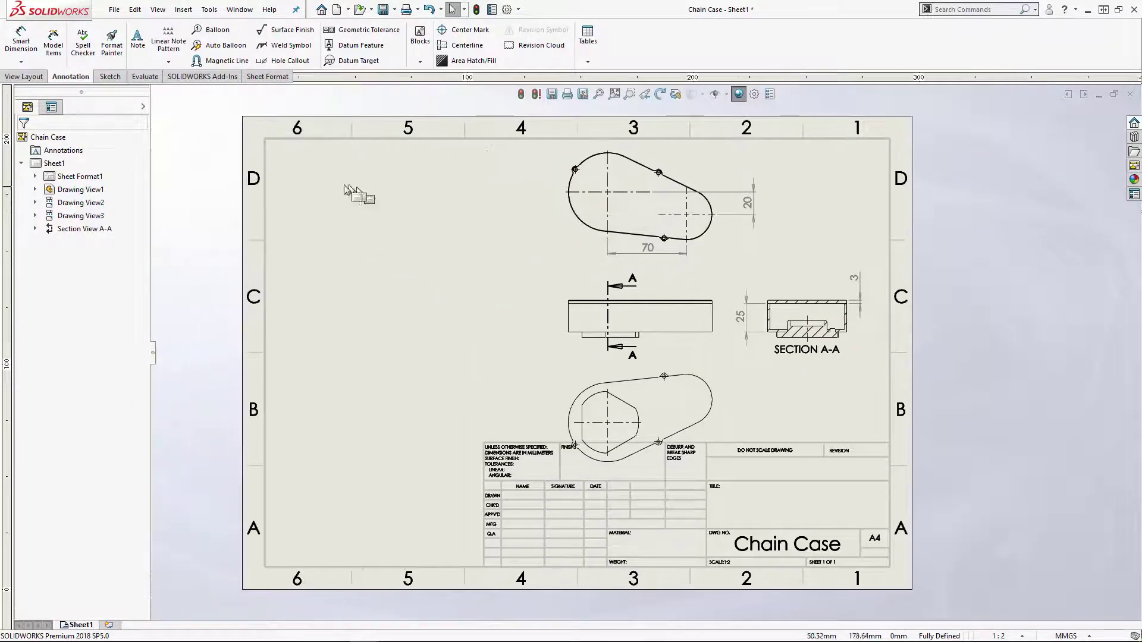
left_click(1134, 166)
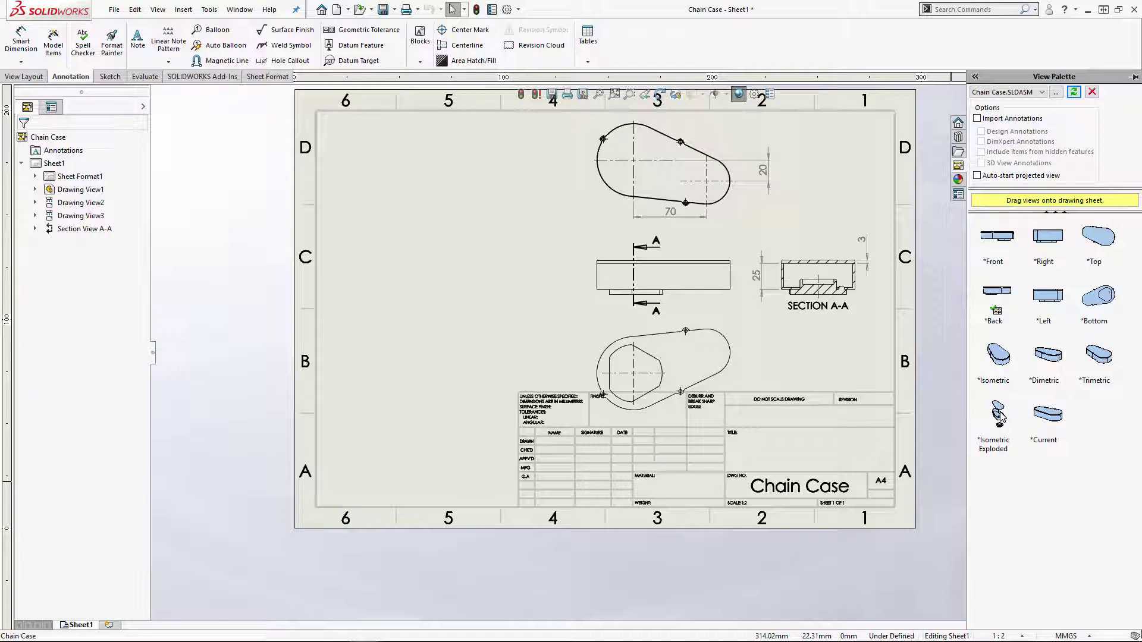
mouse_move(1000, 415)
left_mouse_down()
mouse_move(989, 446)
mouse_move(651, 383)
mouse_move(428, 311)
mouse_move(430, 293)
left_mouse_up()
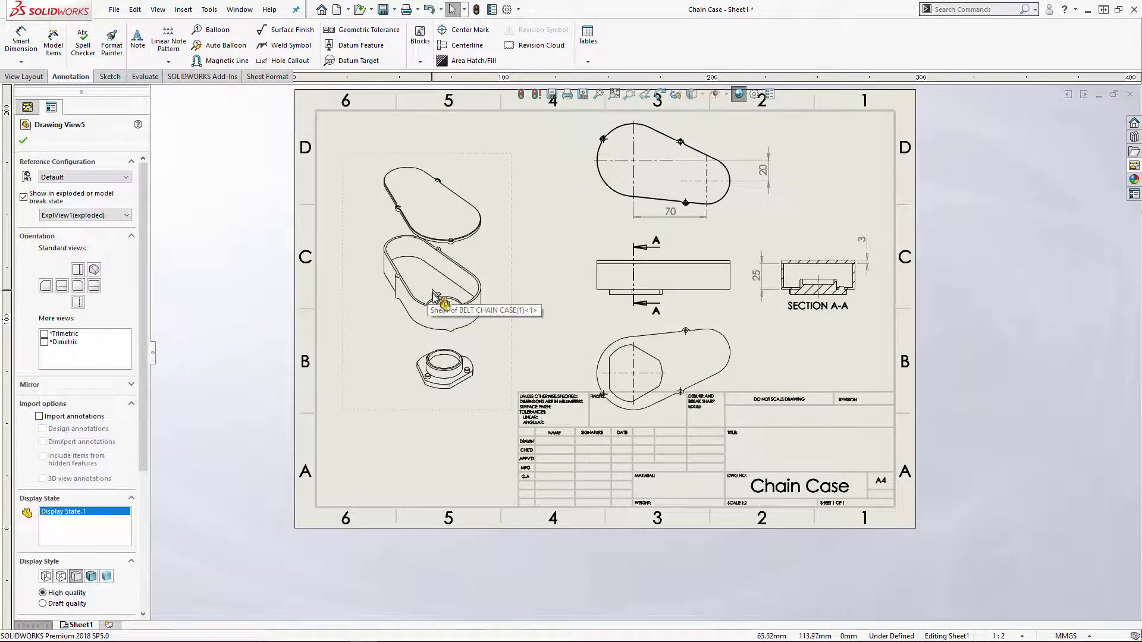
left_click(85, 217)
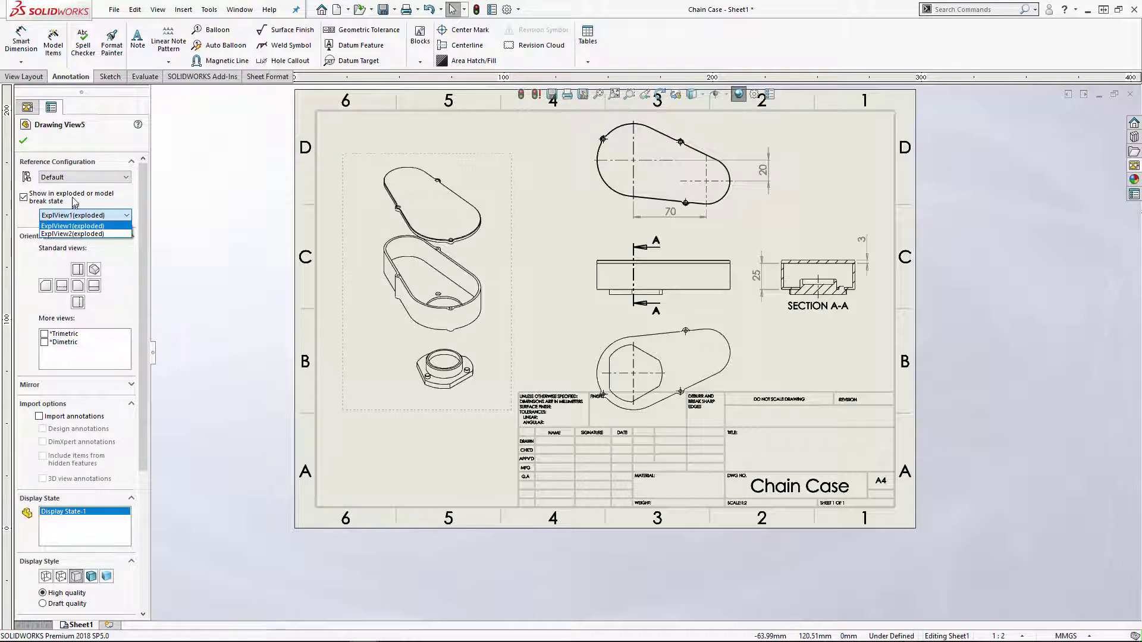
left_click(77, 235)
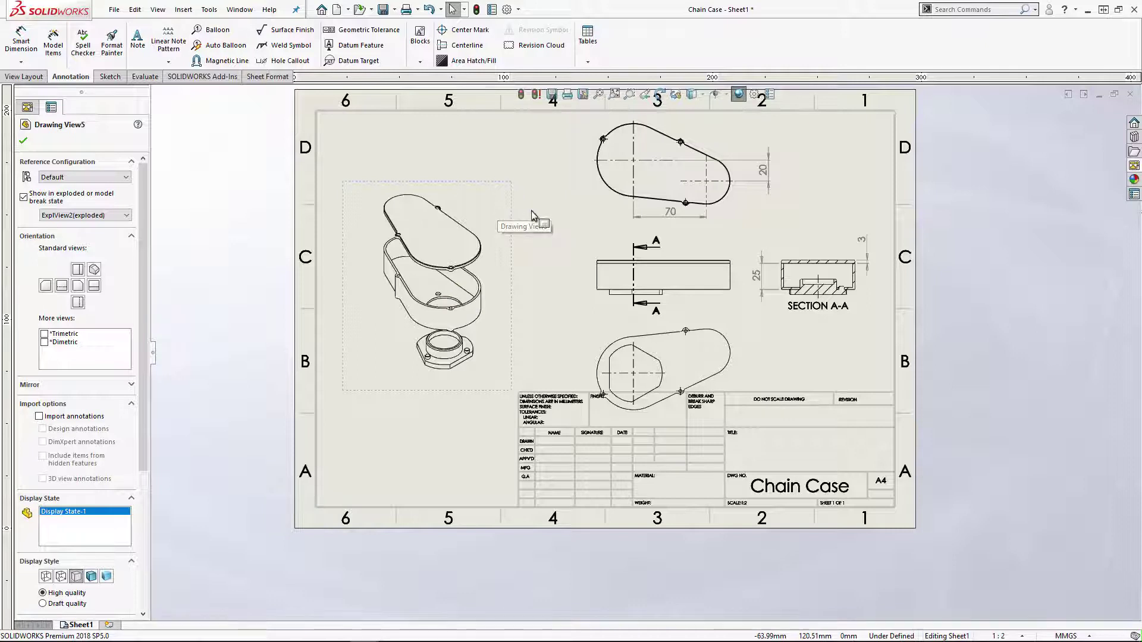
Rotate the exploded drawing view with 3D Drawing View so the case's wide end and the boss lie toward the view's left side
middle_click_drag(533, 213, 515, 217)
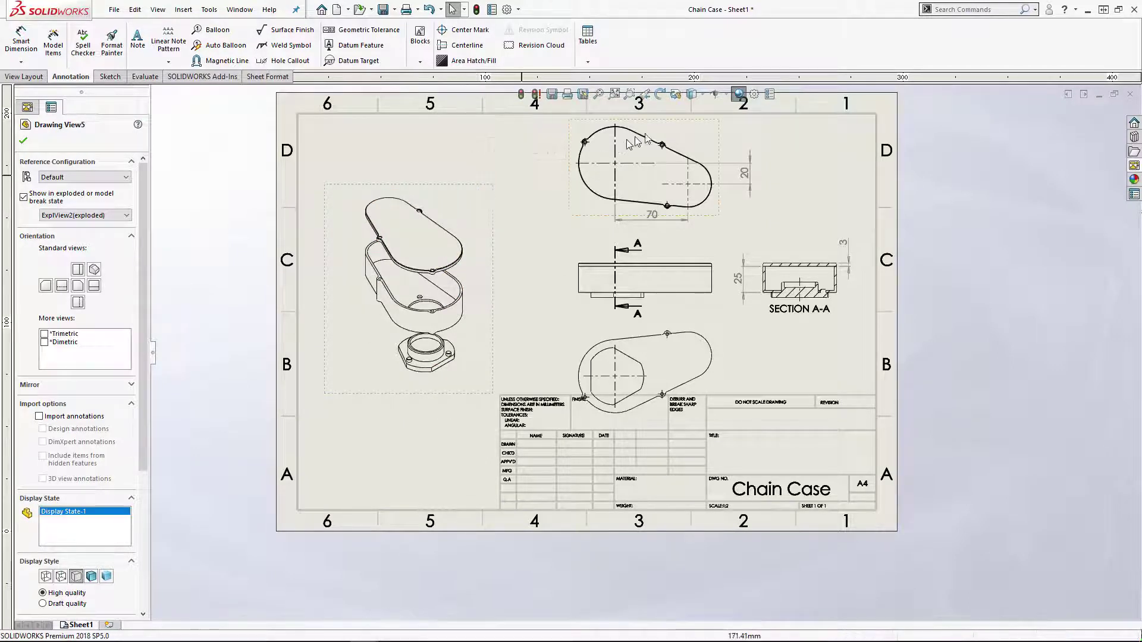
left_click(676, 95)
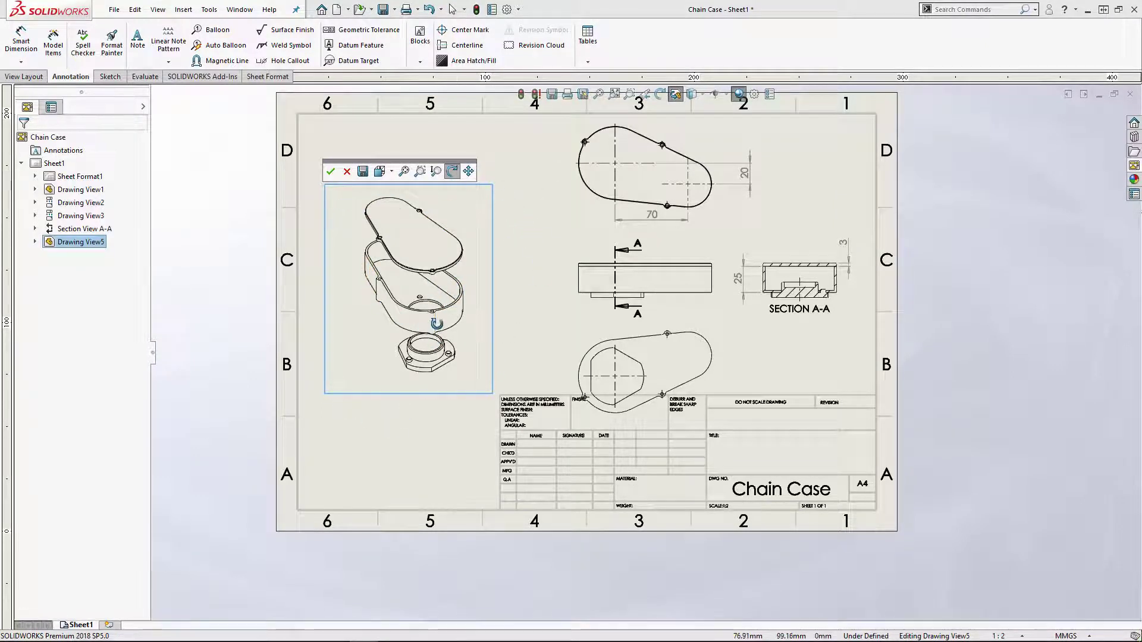
mouse_move(435, 321)
left_mouse_down()
mouse_move(428, 305)
mouse_move(403, 324)
mouse_move(394, 295)
mouse_move(311, 234)
mouse_move(331, 234)
mouse_move(301, 256)
mouse_move(319, 278)
mouse_move(303, 262)
mouse_move(305, 311)
left_mouse_up()
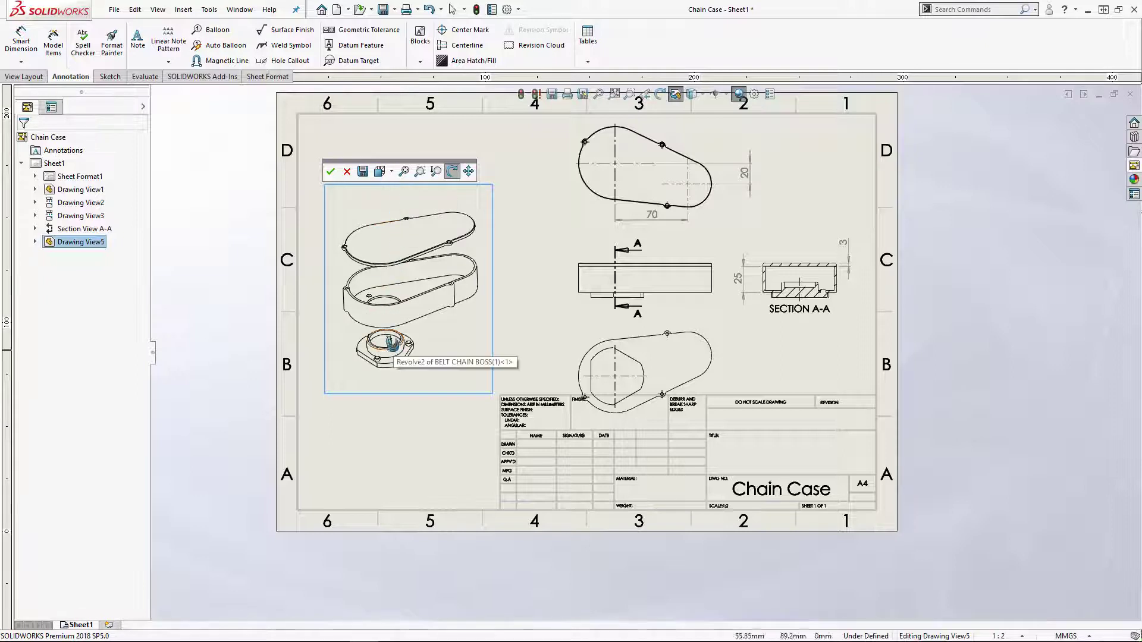
left_click(331, 172)
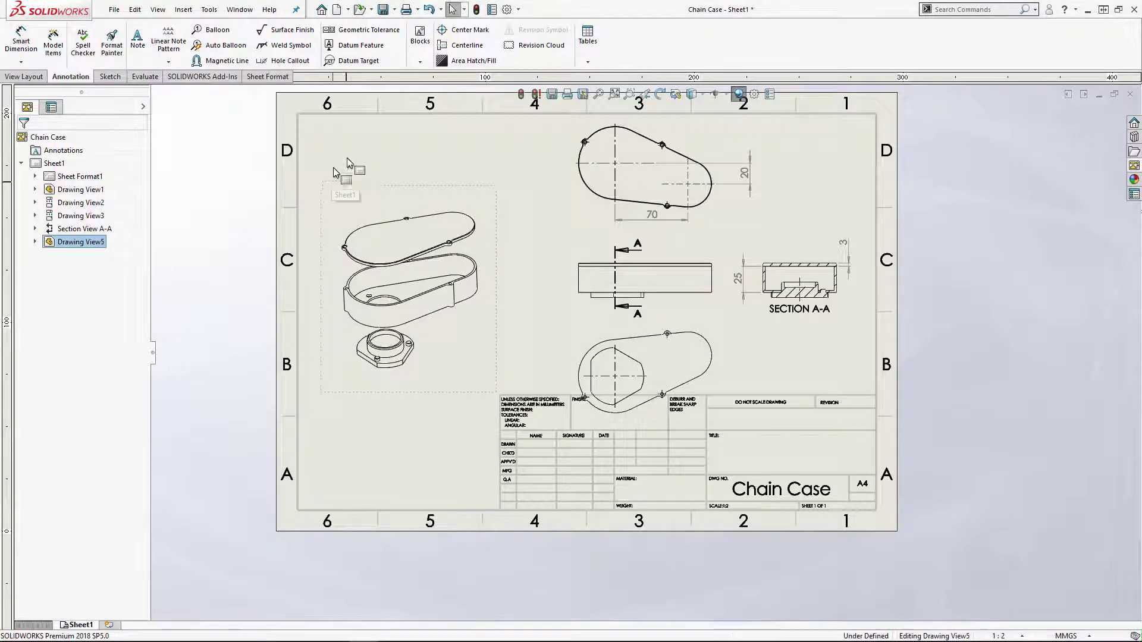
Switch to the Chain Case assembly and raise the lid further above the case in ExplView2's Explode Step1
left_click(434, 189)
left_click(462, 152)
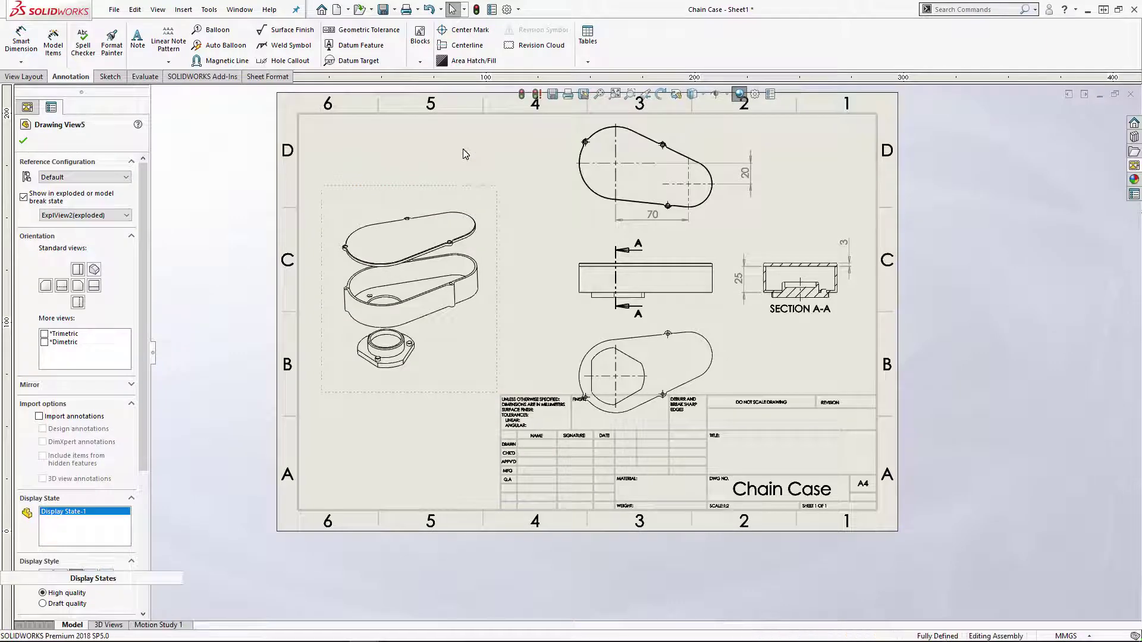
double_click(69, 184)
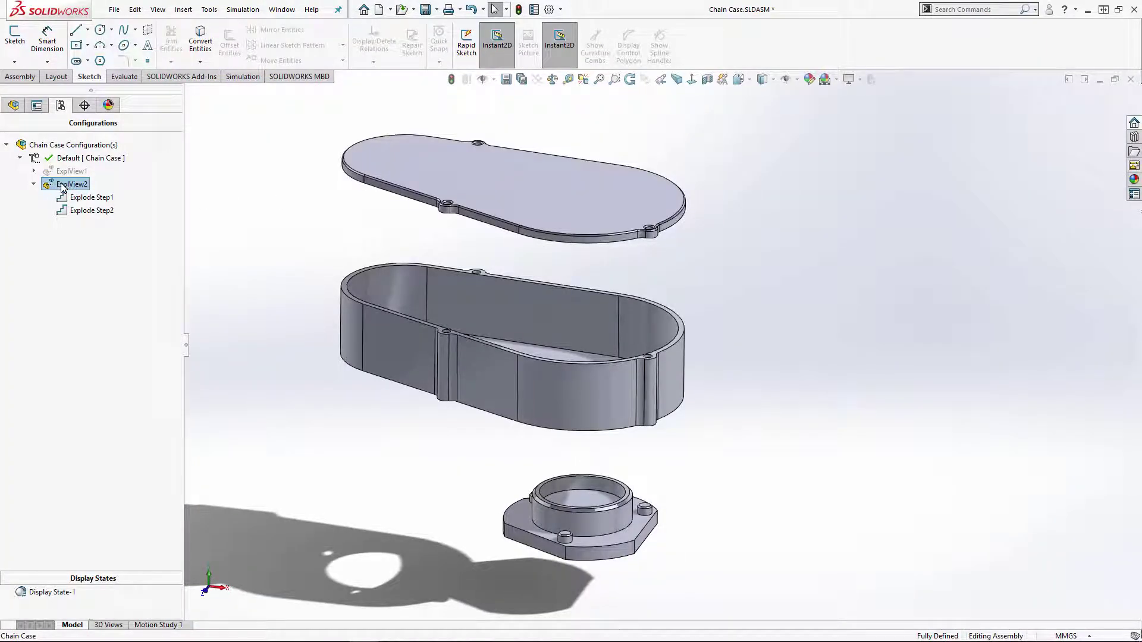
left_click(86, 197)
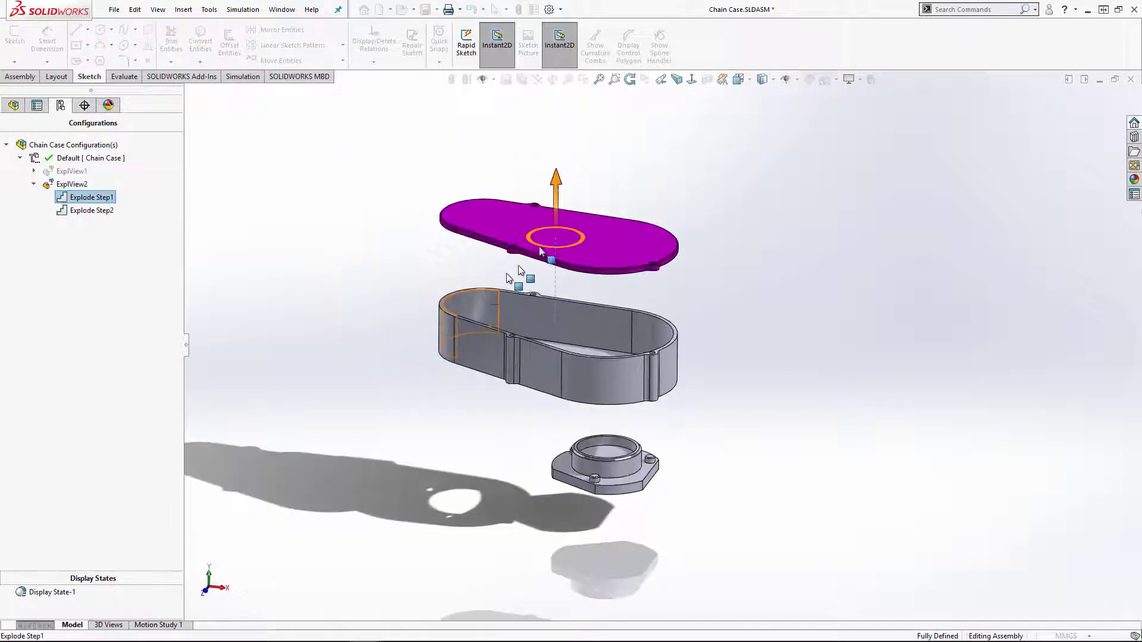
left_click_drag(558, 185, 558, 132)
Lower the belt chain boss further beneath the case in ExplView2's Explode Step2
left_click(90, 211)
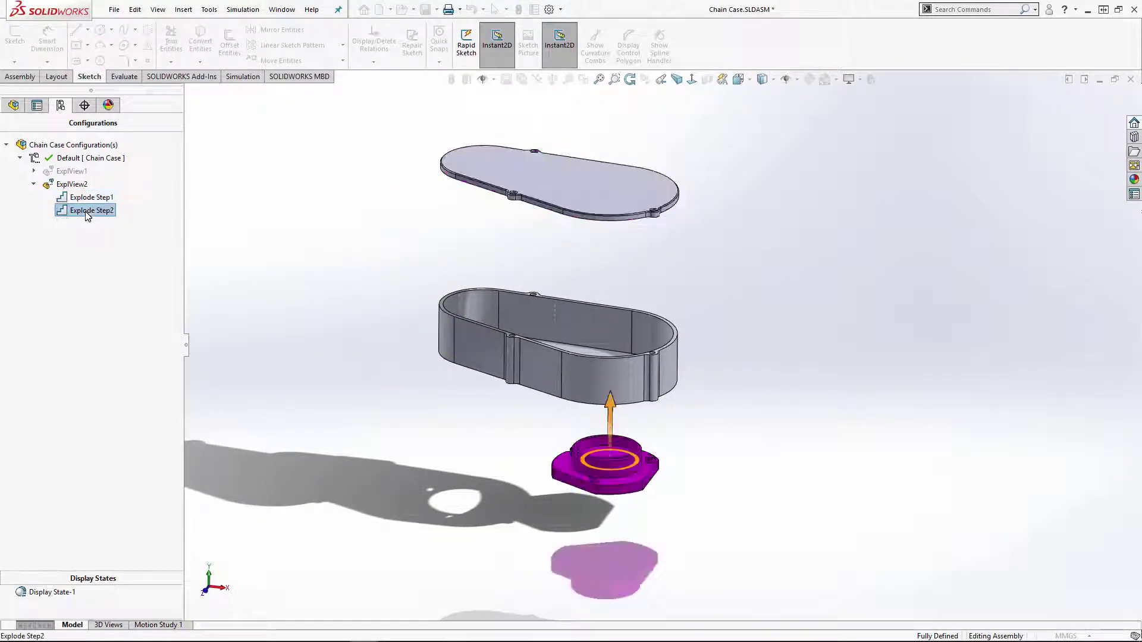
left_click_drag(613, 408, 614, 441)
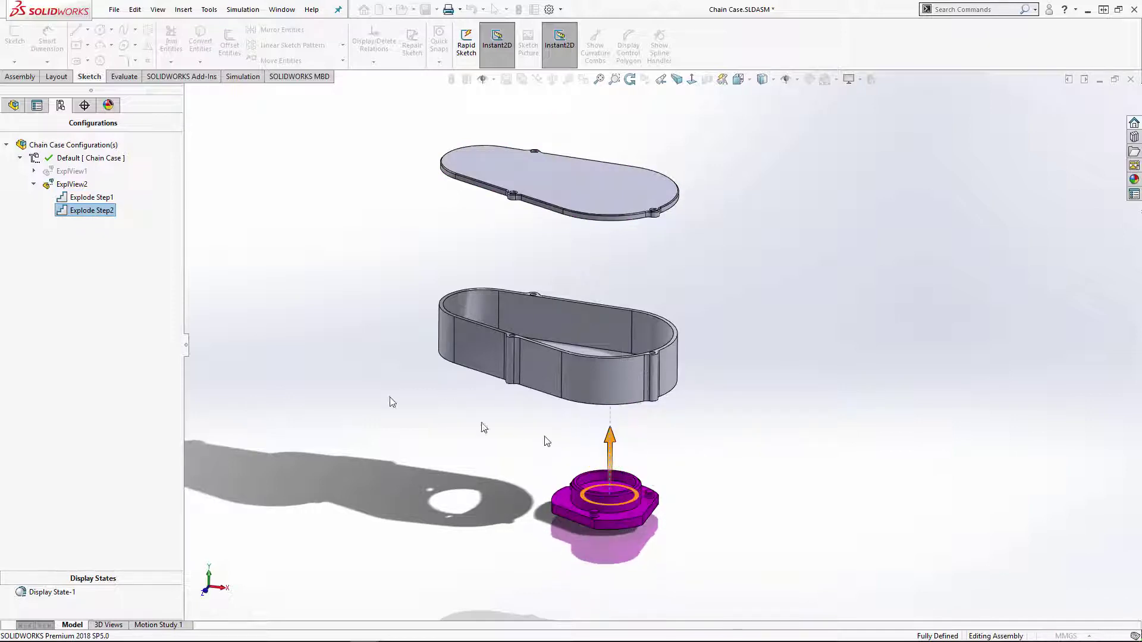
left_click(333, 355)
Return to the new Chain Case drawing and rebuild it to update the exploded view's spacing
left_click(282, 10)
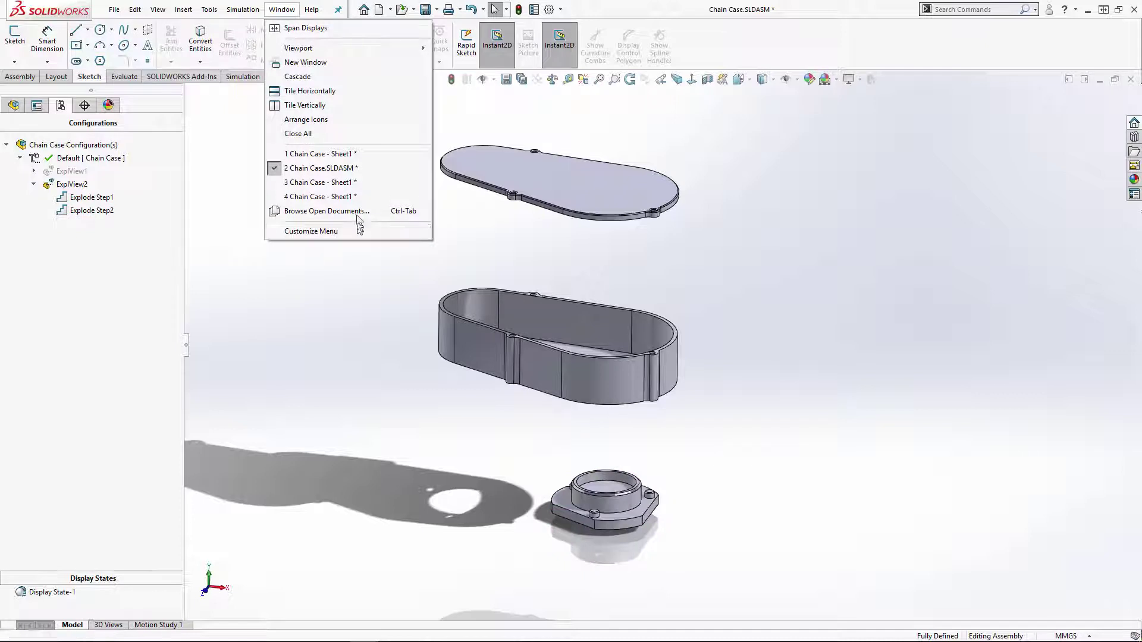
left_click(351, 197)
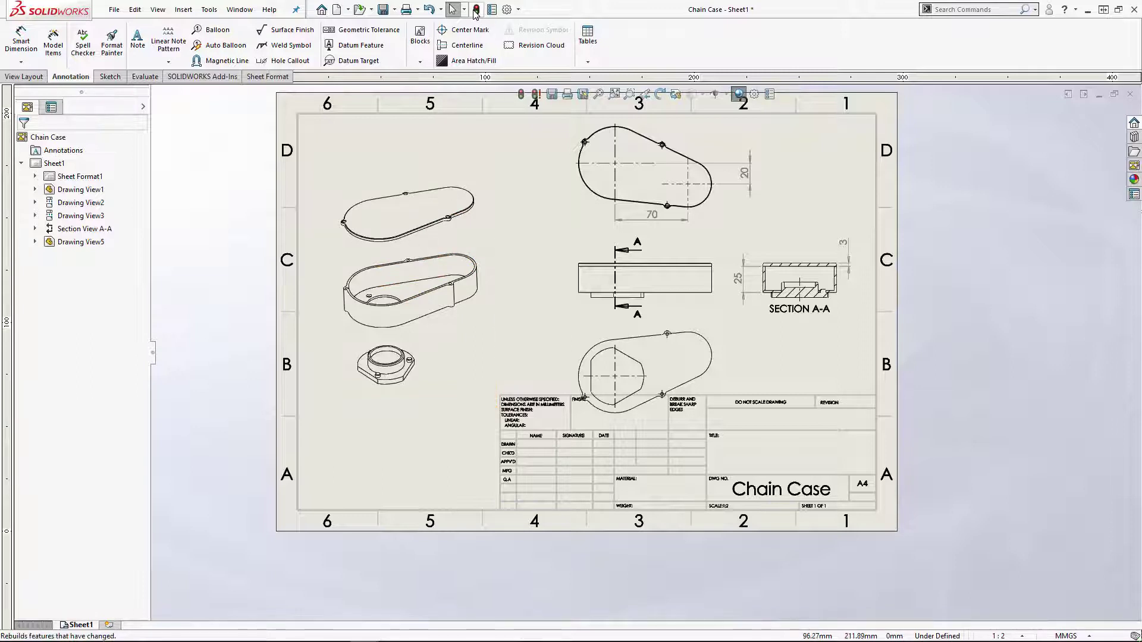
left_click(476, 10)
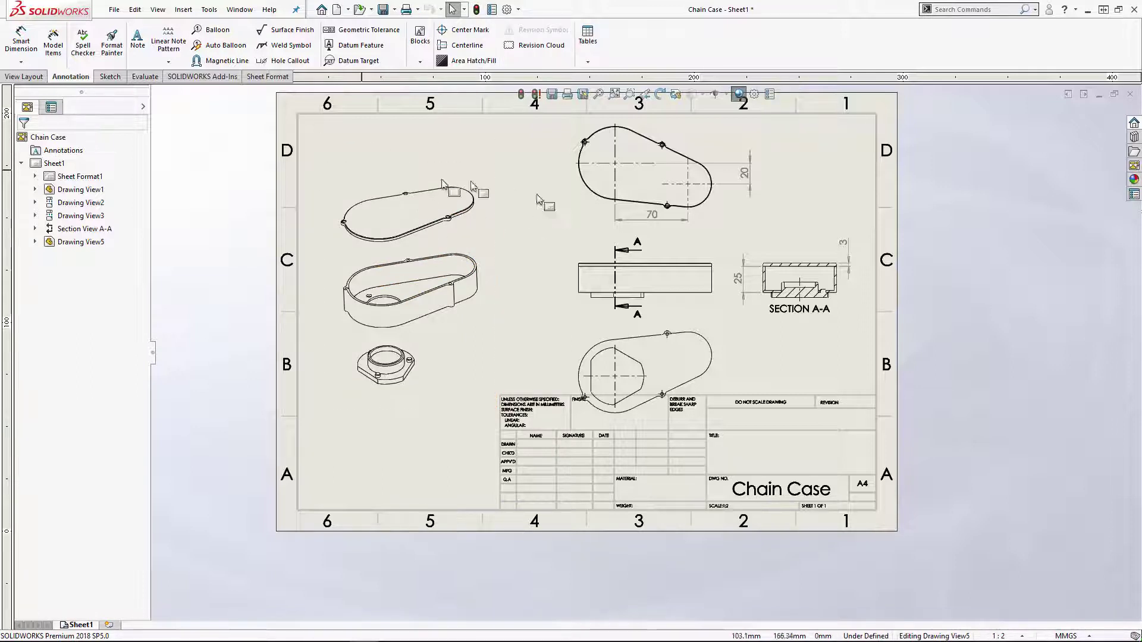
Compare the exploded view on the finished reference drawing with the one on the new drawing sheet
left_click(250, 8)
left_click(291, 139)
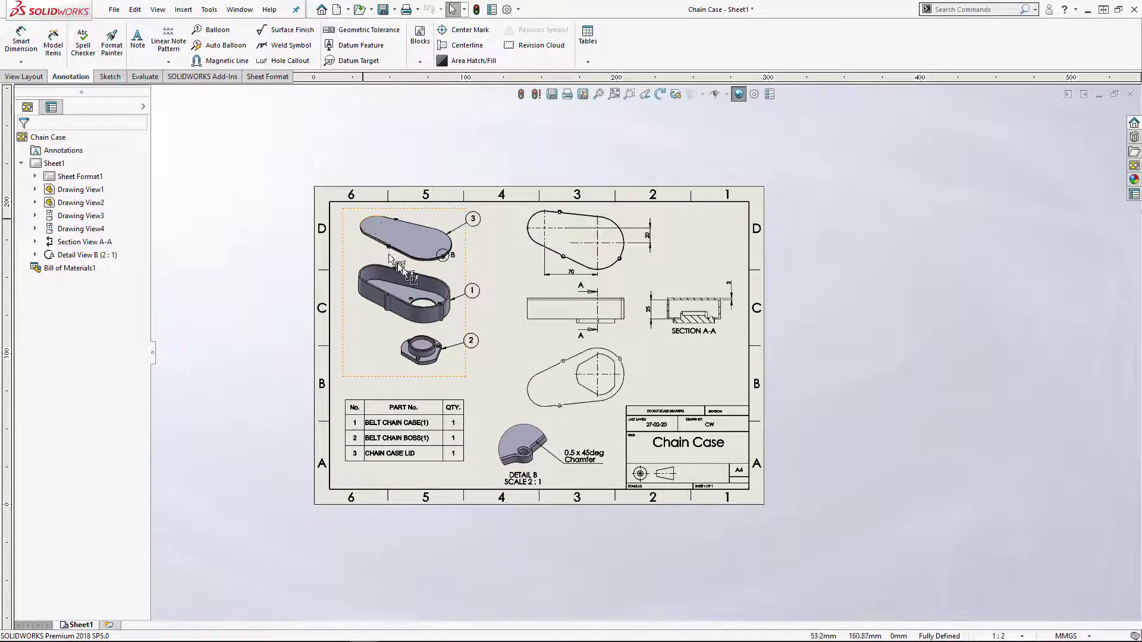
left_click(240, 9)
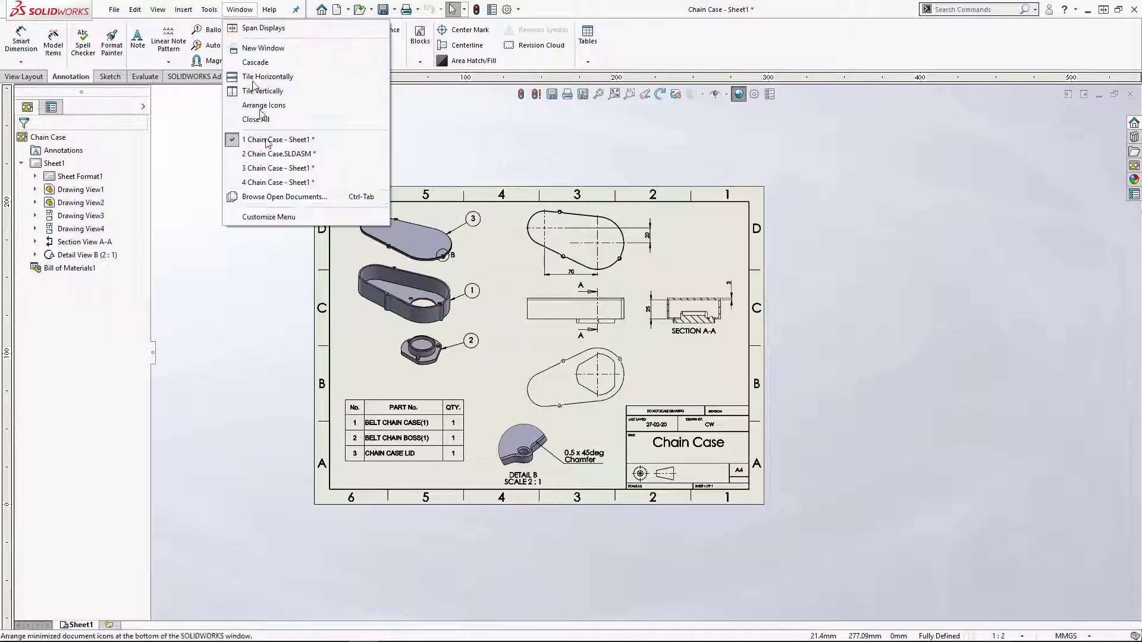
left_click(301, 185)
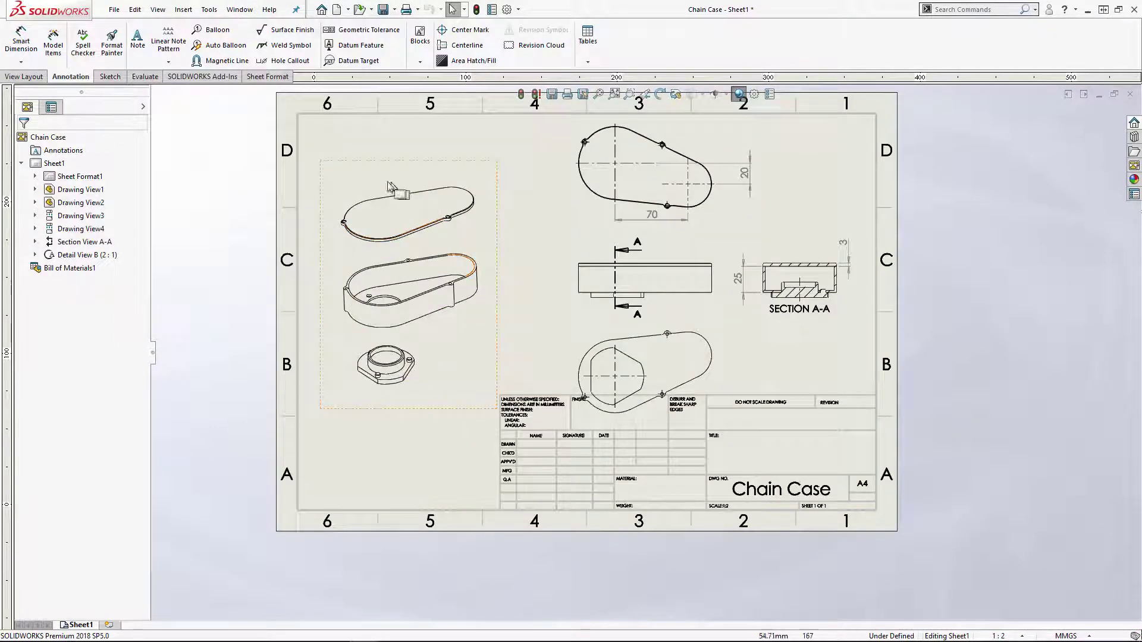
left_click(232, 7)
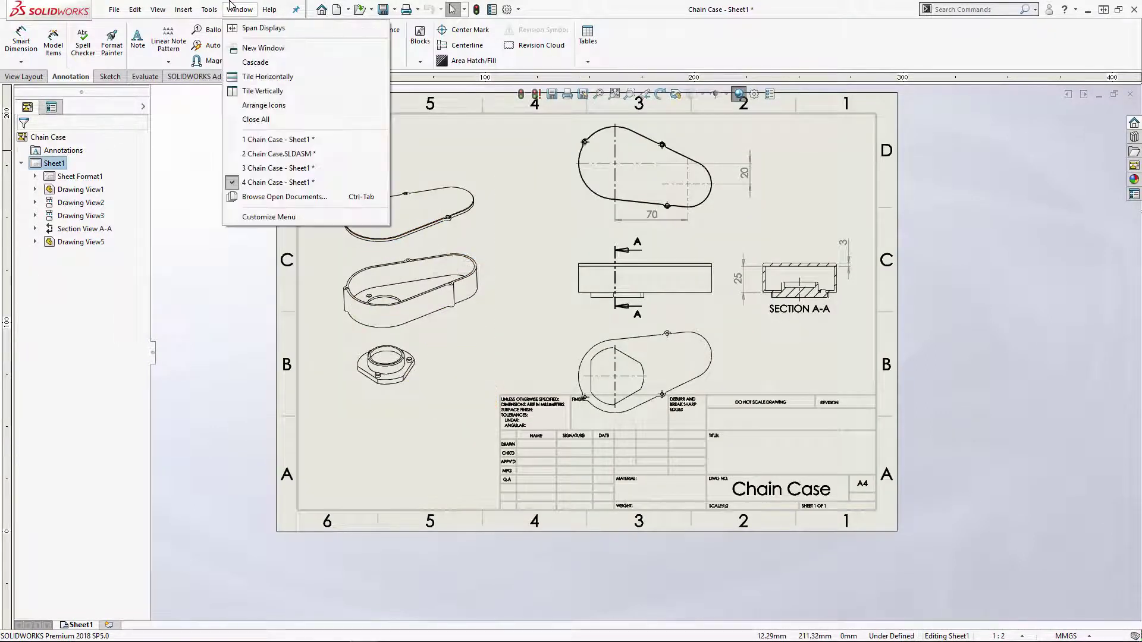
left_click(523, 149)
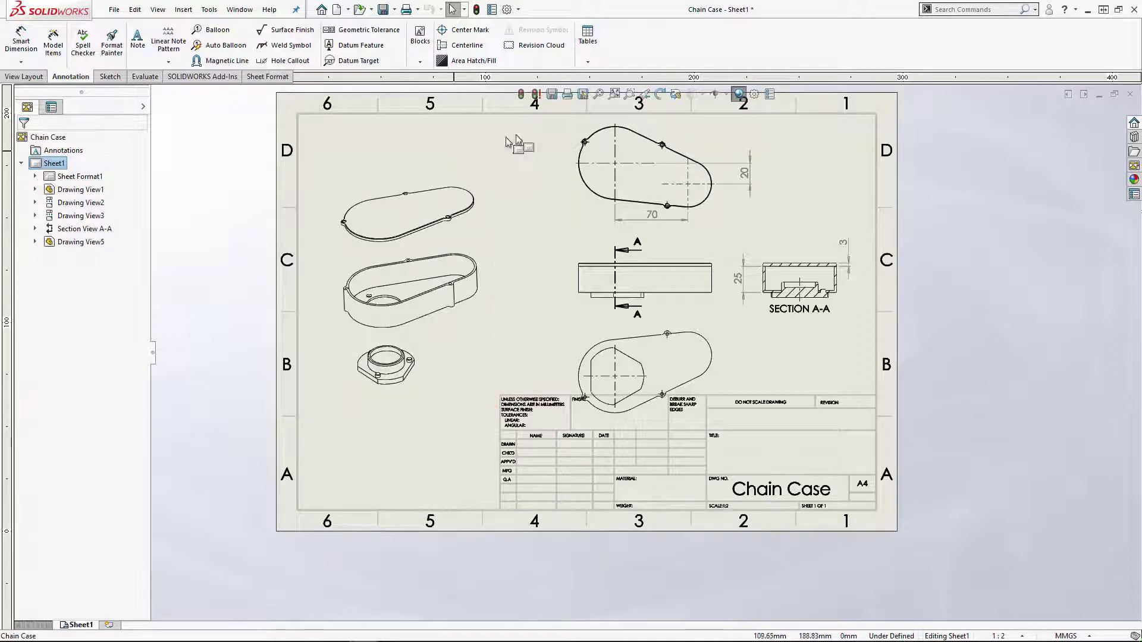
Try the Shaded, Hidden Lines Visible and Wireframe styles on the exploded drawing view, and set its display style to Shaded With Edges
left_click(440, 166)
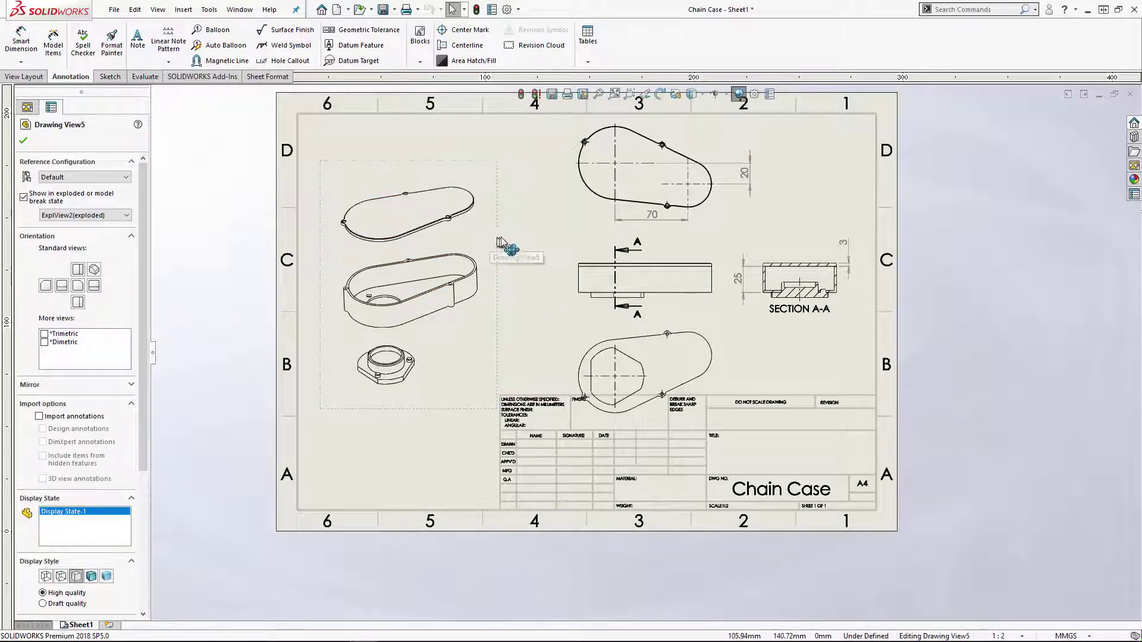
left_click(92, 577)
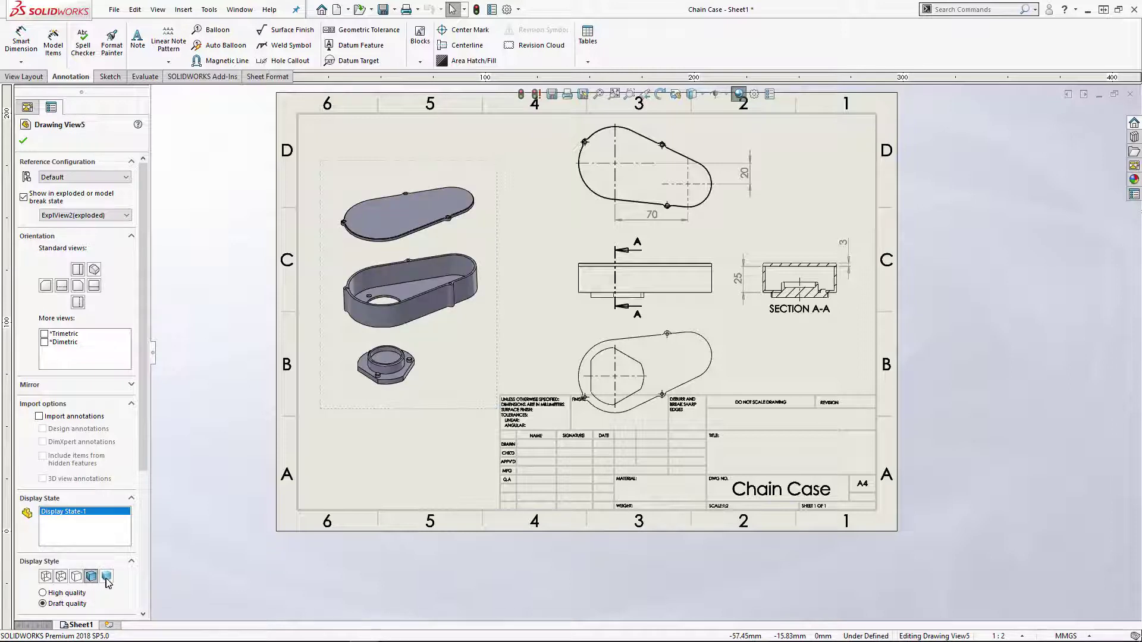
left_click(108, 578)
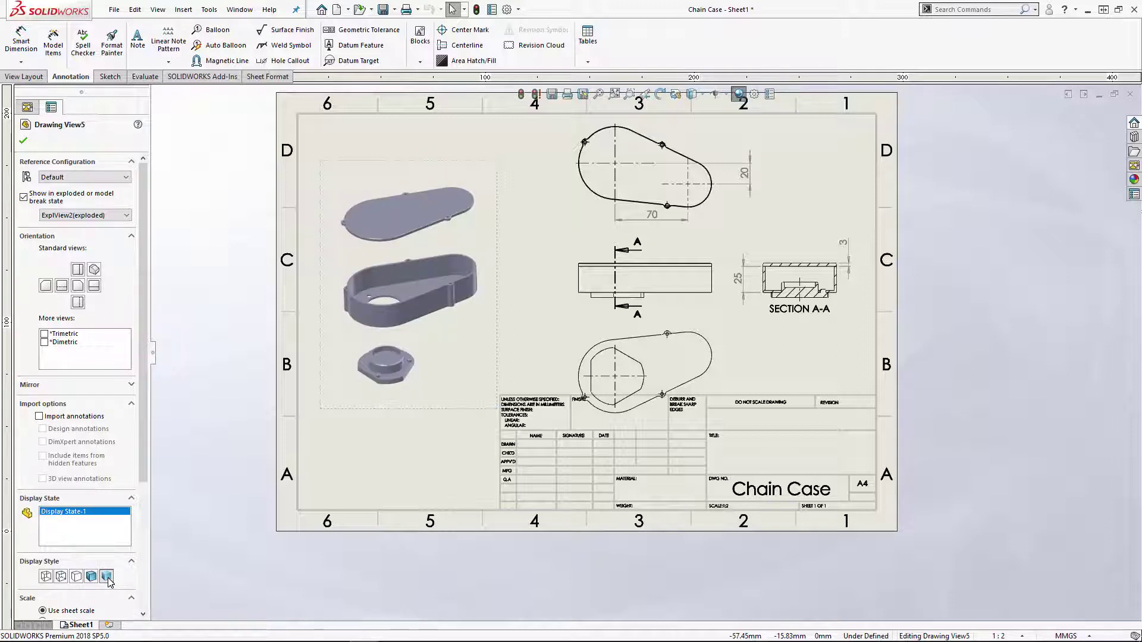
left_click(92, 577)
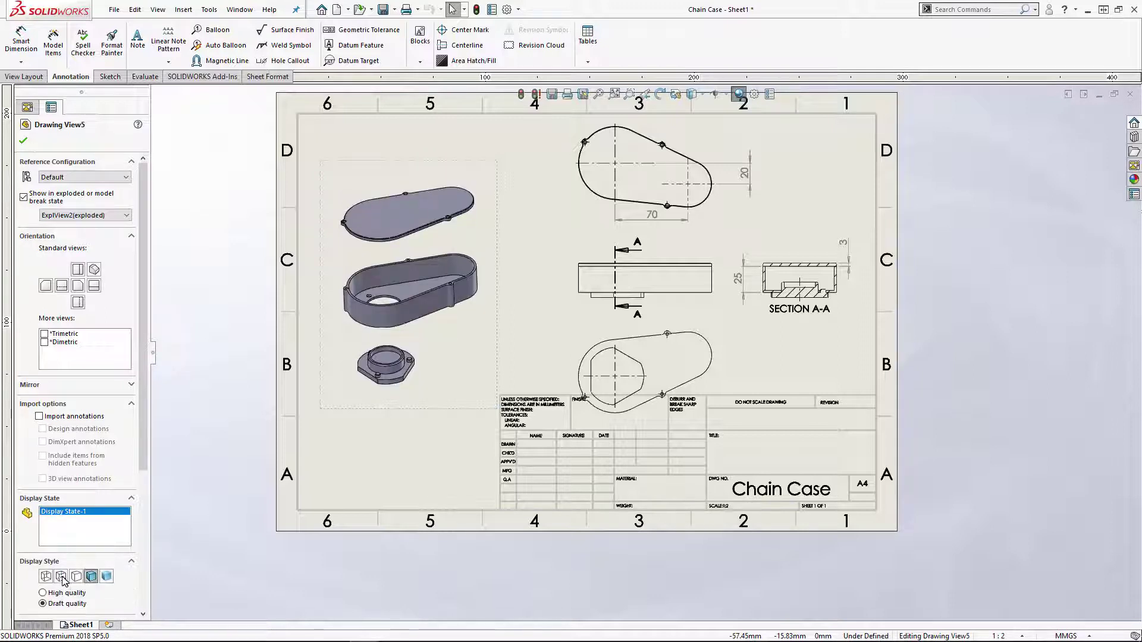
left_click(62, 578)
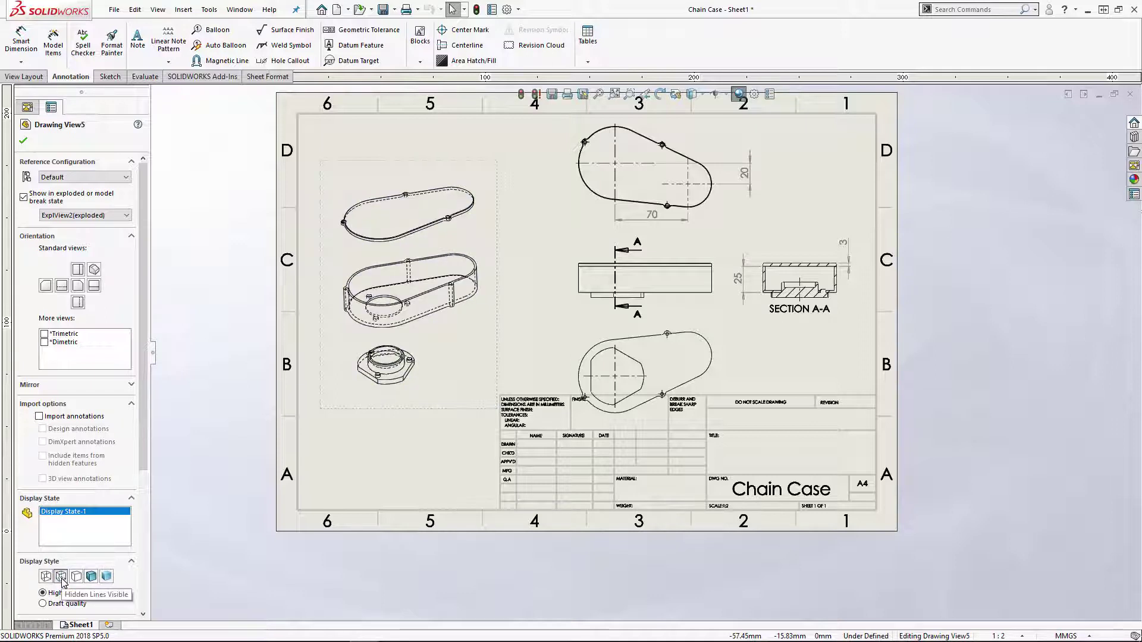
left_click(47, 577)
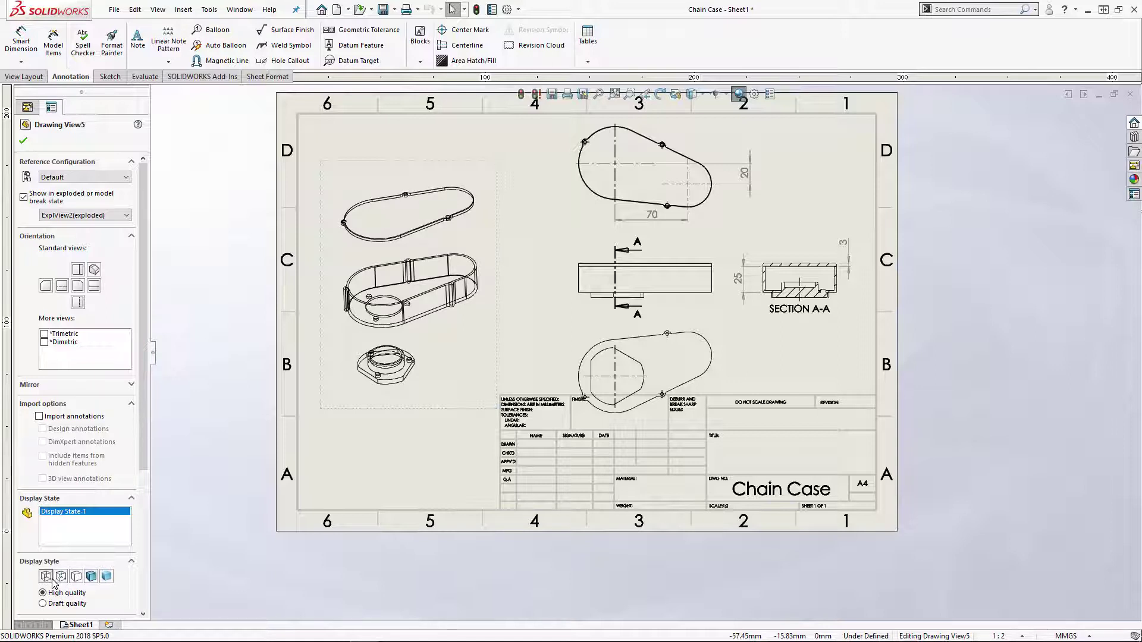
left_click(92, 576)
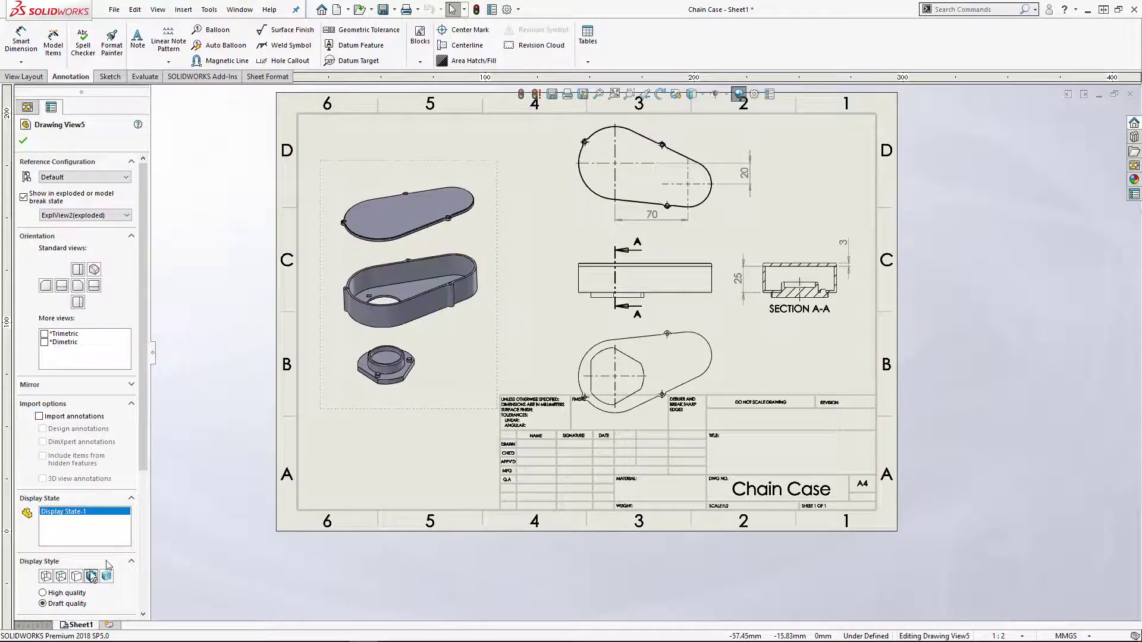
Move the exploded view up and slightly left on the sheet to free space beneath it
mouse_move(428, 160)
left_mouse_down()
mouse_move(412, 153)
mouse_move(438, 145)
mouse_move(434, 132)
left_mouse_up()
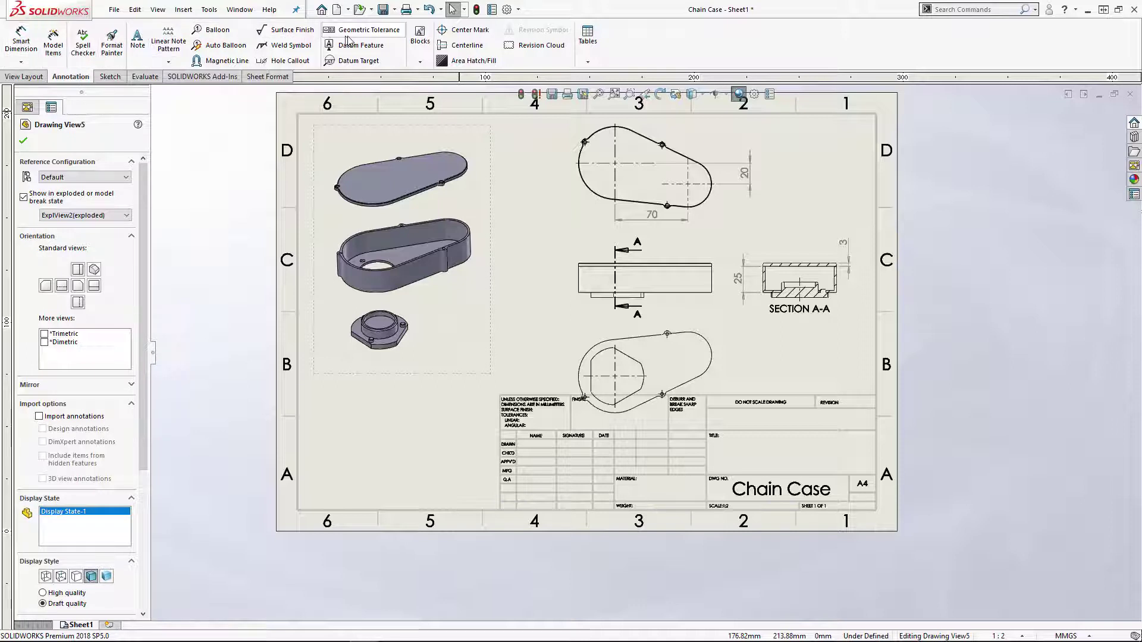
left_click(464, 441)
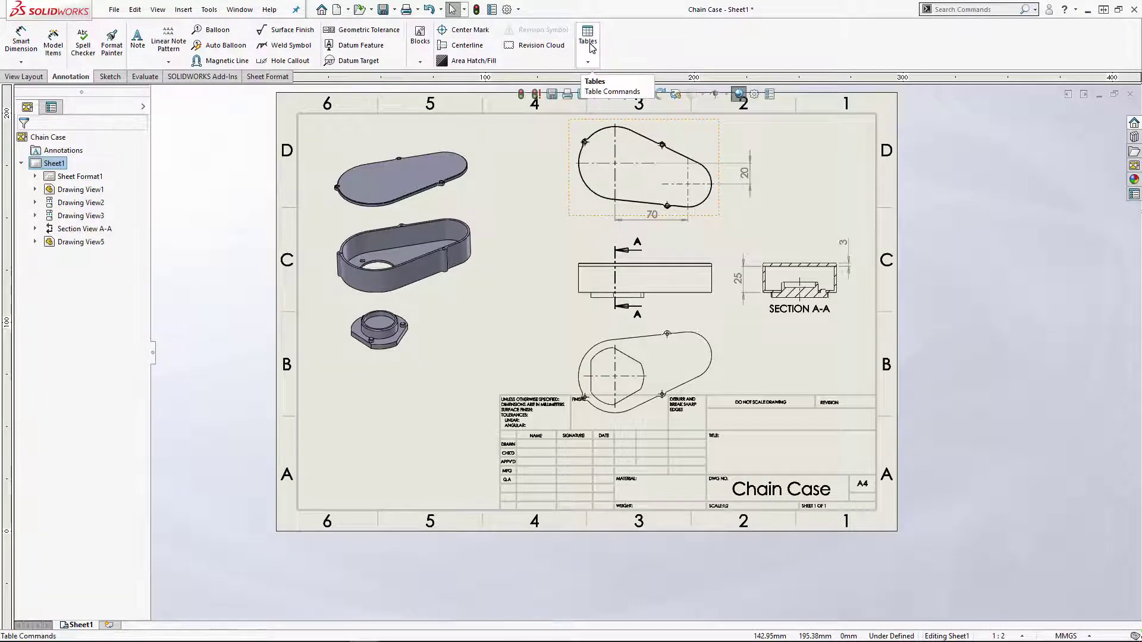
Insert a top-level-only Bill of Materials for the exploded view with the BOM A3 DEXT template, placing it outside the sheet beside its left border
left_click(590, 48)
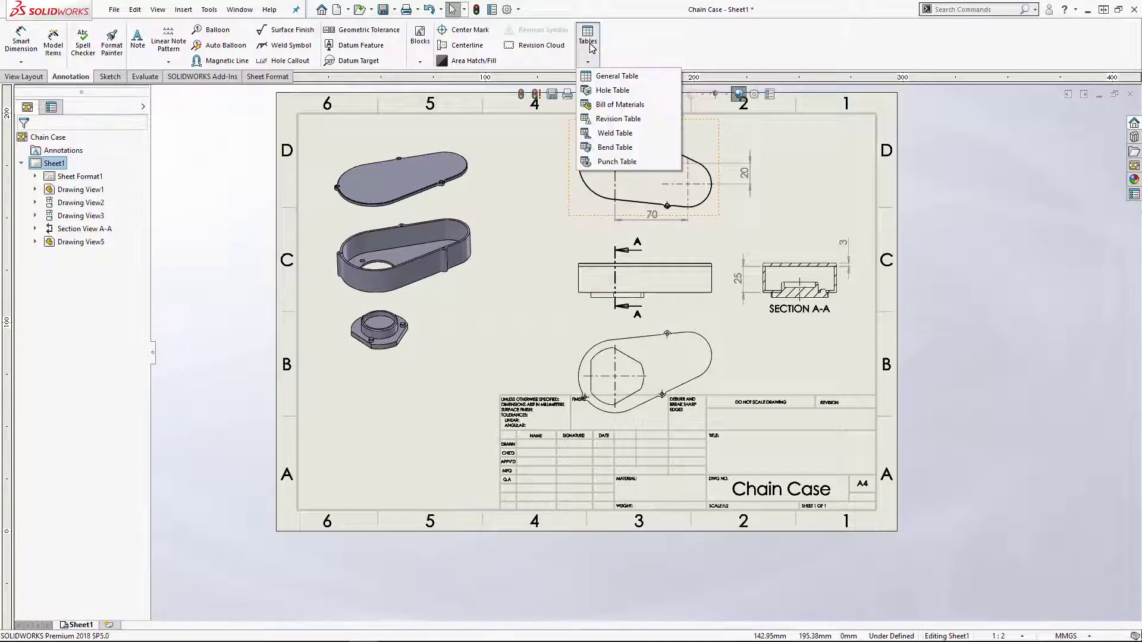
left_click(621, 105)
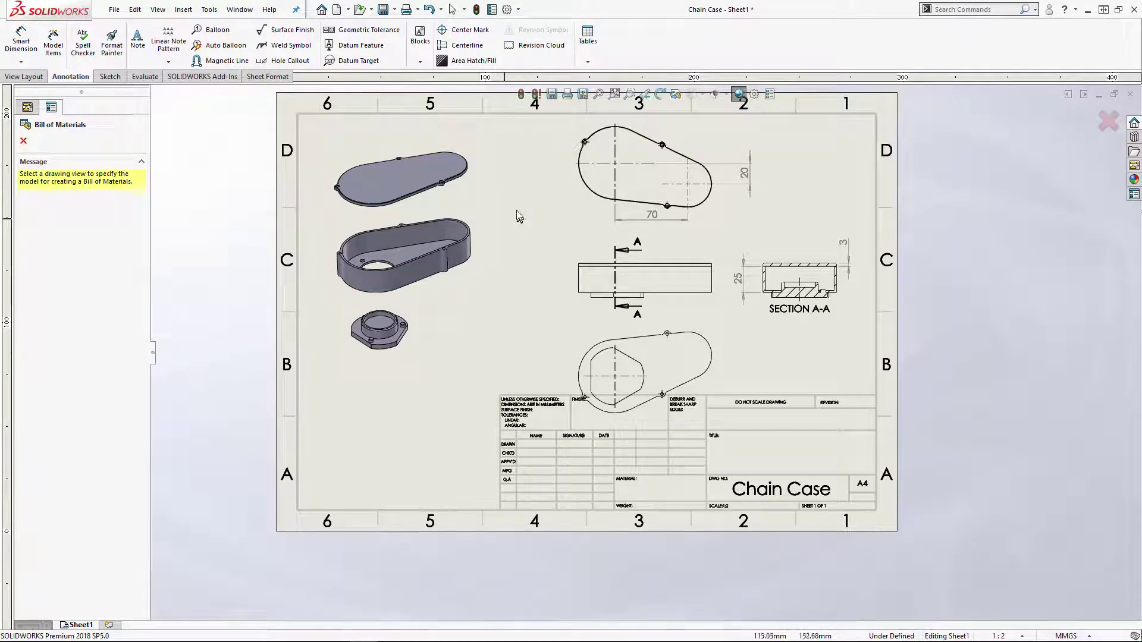
left_click(489, 196)
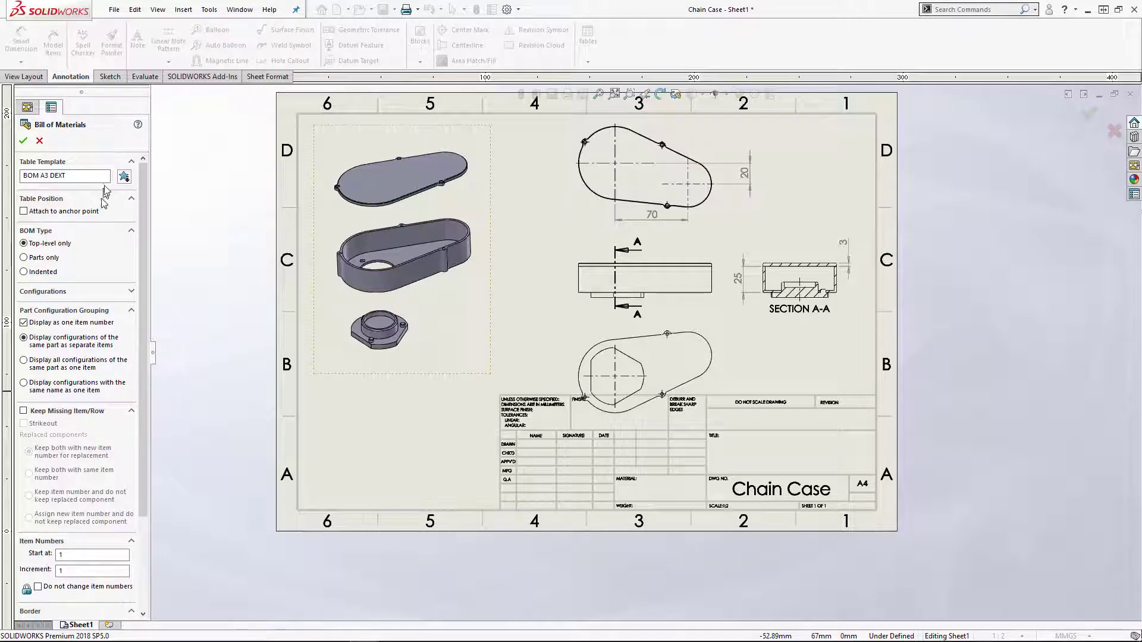
left_click(24, 142)
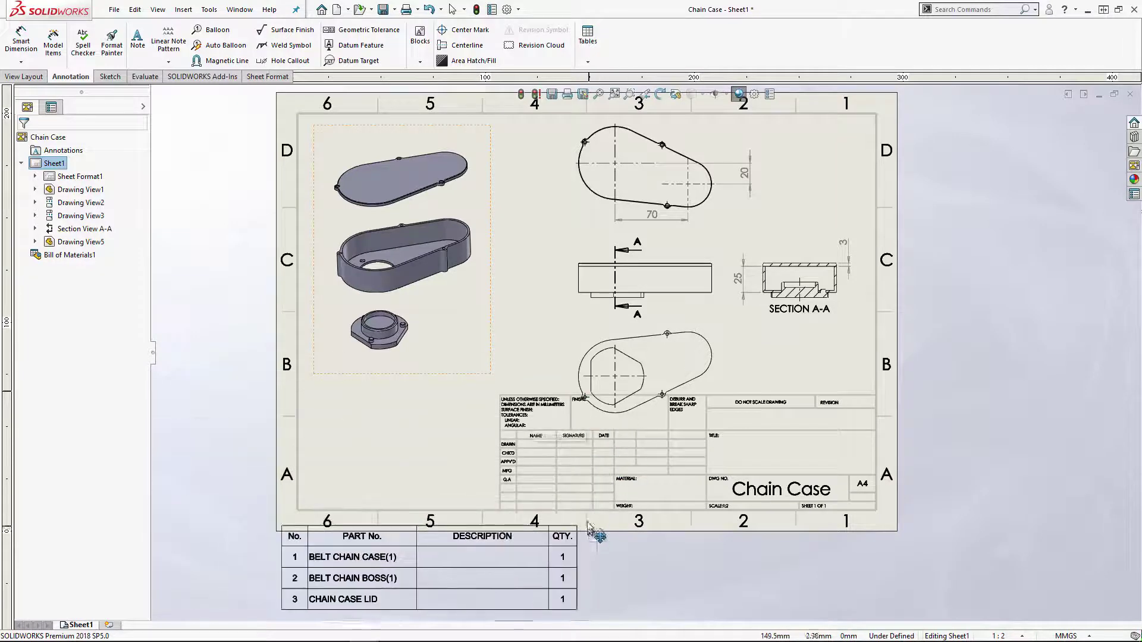
scroll(580, 503, "up", 4)
mouse_move(574, 492)
middle_mouse_down()
mouse_move(522, 478)
mouse_move(675, 485)
middle_mouse_up()
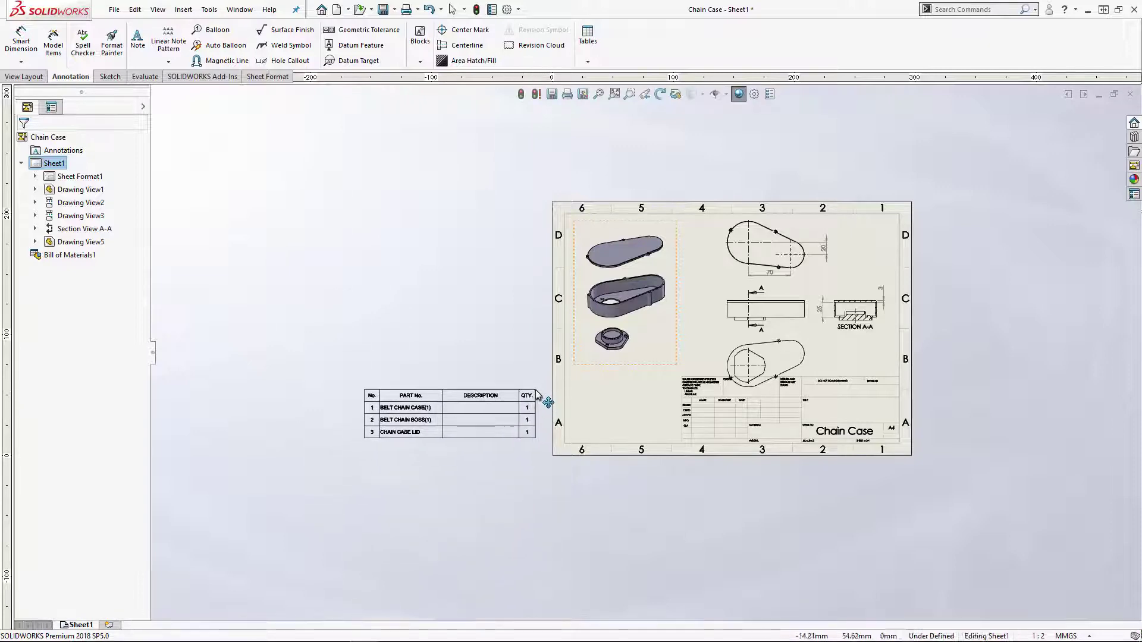
left_click(527, 436)
scroll(527, 440, "down", 5)
left_click(742, 388)
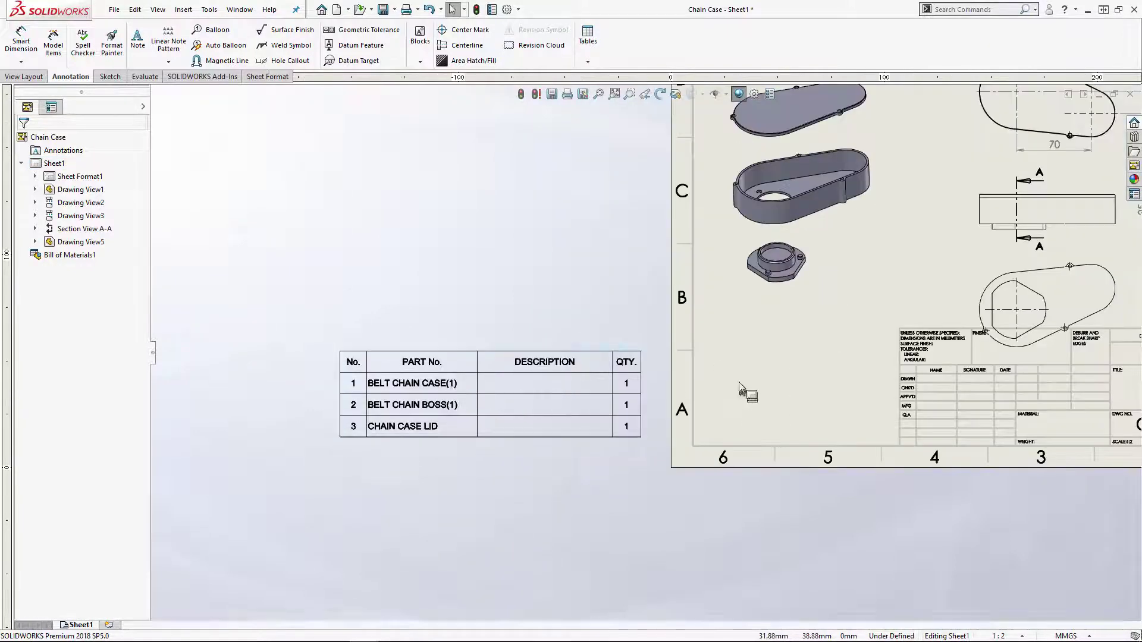
Delete the DESCRIPTION column from the Bill of Materials table
left_click(559, 470)
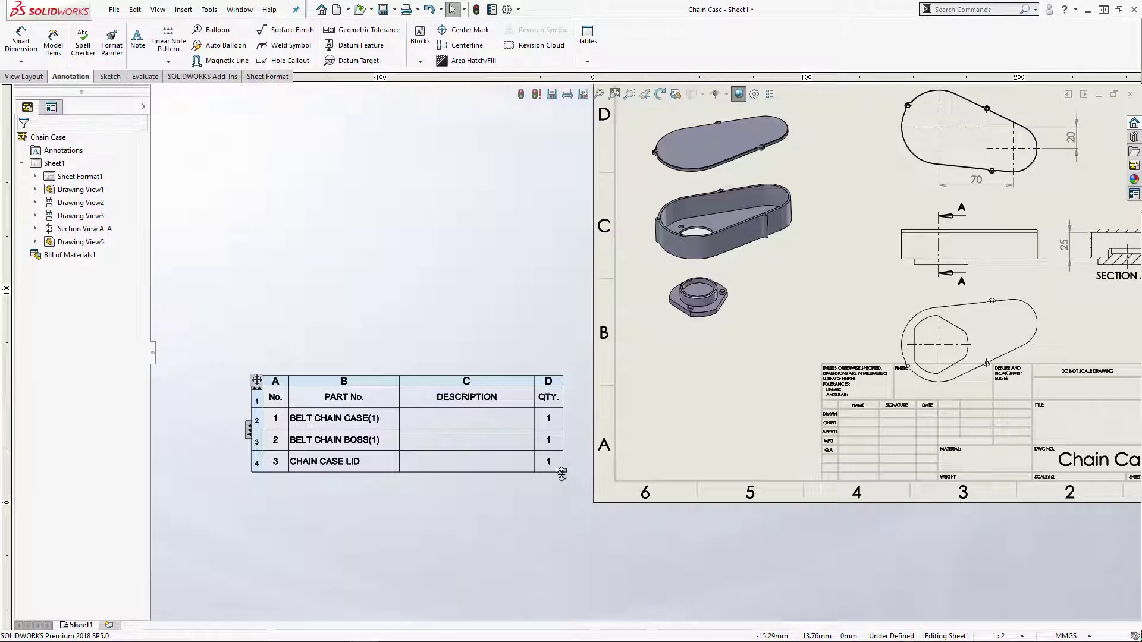
mouse_move(253, 380)
left_mouse_down()
mouse_move(284, 403)
mouse_move(317, 335)
mouse_move(360, 364)
mouse_move(260, 361)
left_mouse_up()
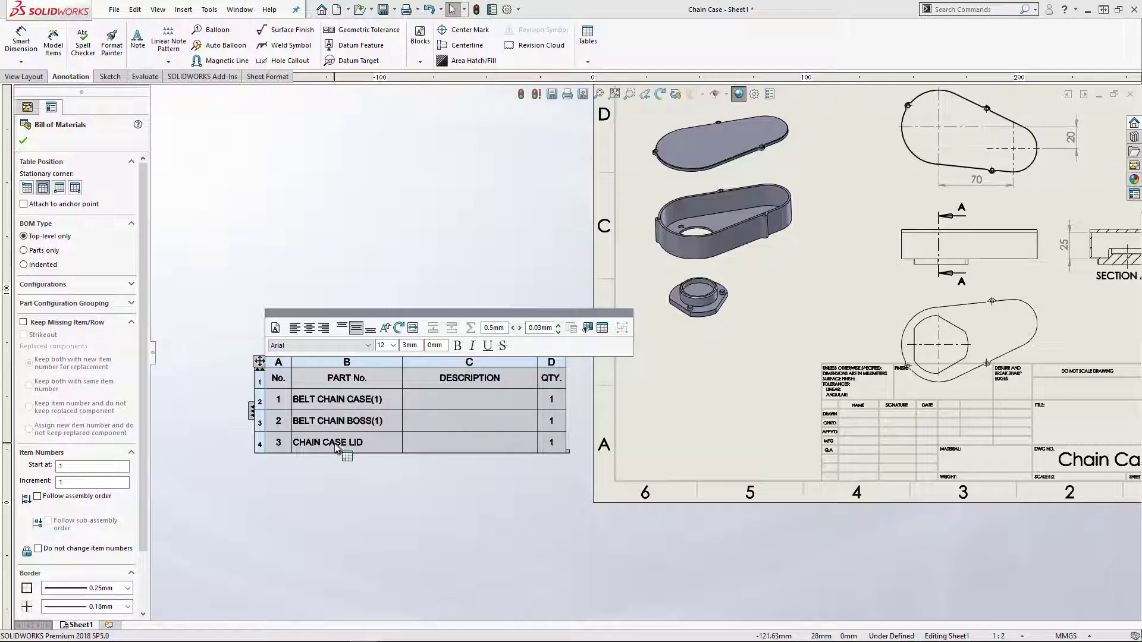
left_click(445, 361)
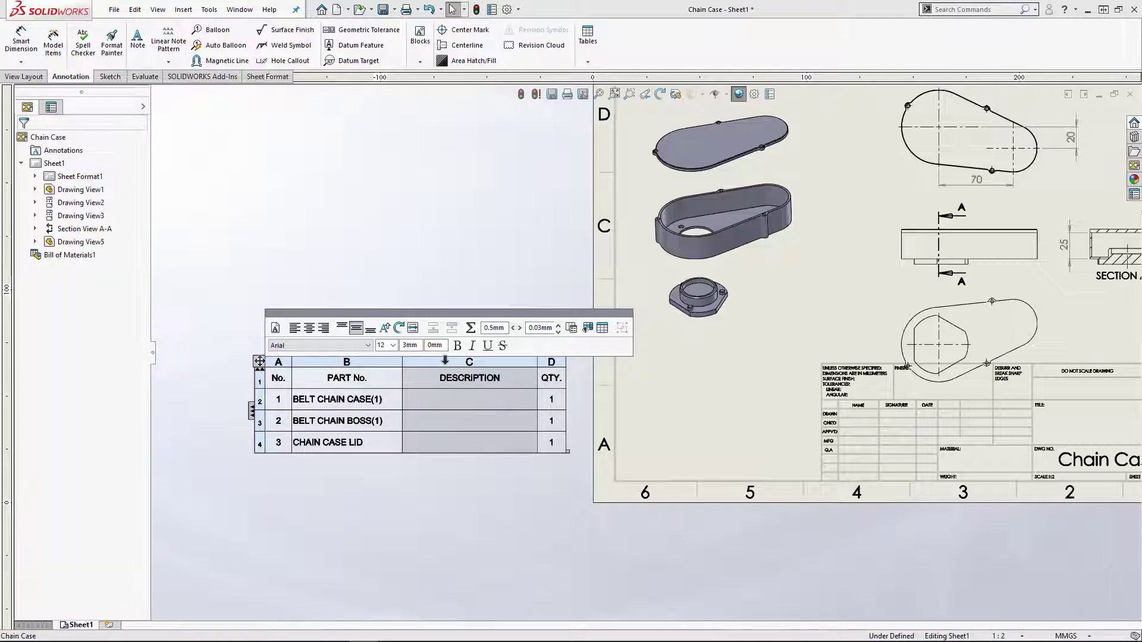
key("Delete")
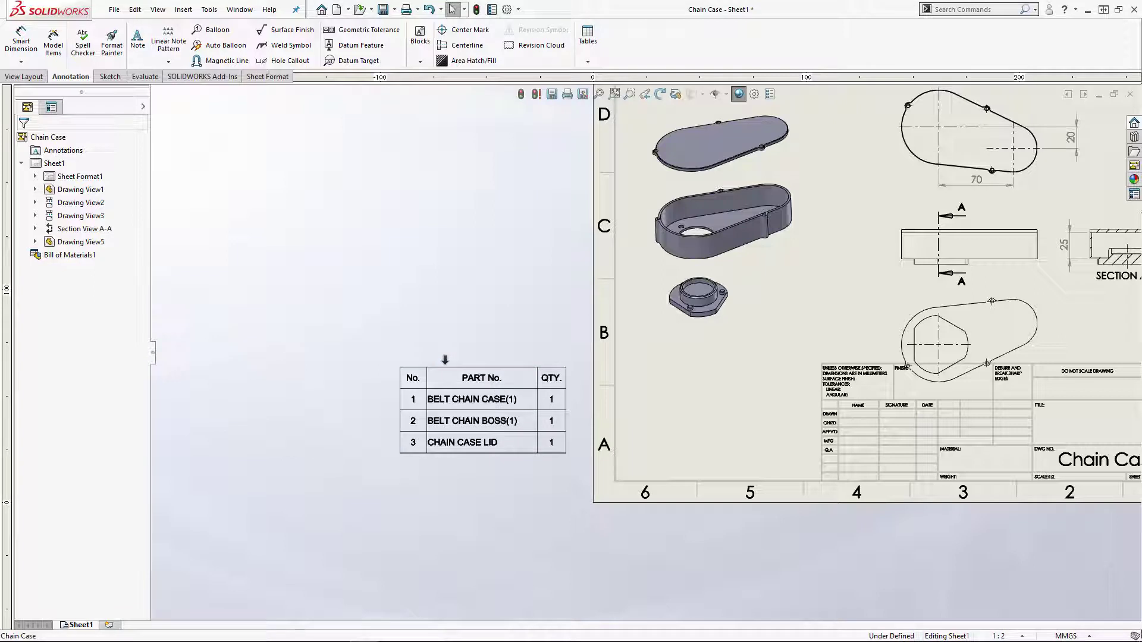
Move the Bill of Materials table onto the sheet, into the free area below the exploded view
left_click(393, 364)
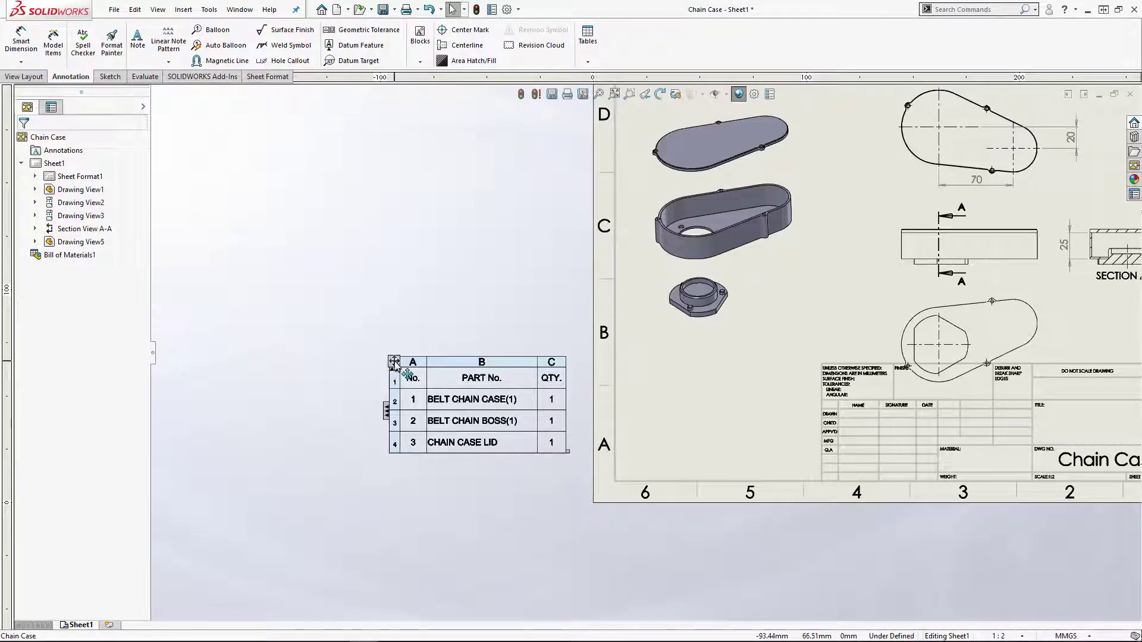
mouse_move(393, 364)
left_mouse_down()
mouse_move(630, 367)
mouse_move(619, 361)
mouse_move(634, 351)
left_mouse_up()
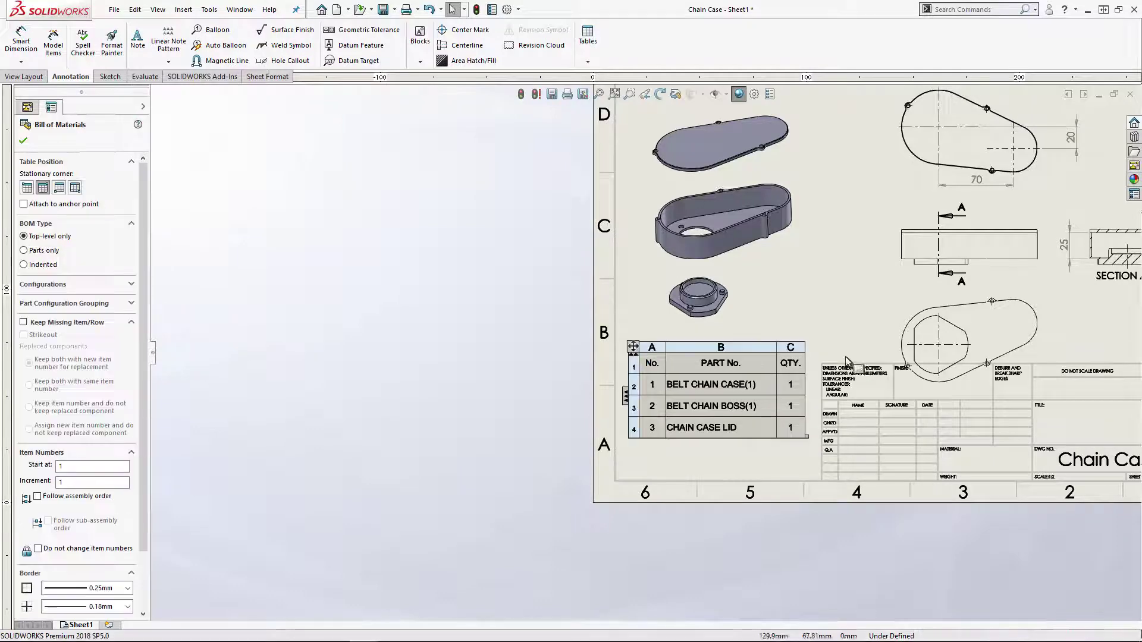
scroll(807, 364, "down", 3)
scroll(808, 364, "down", 1)
key("Escape")
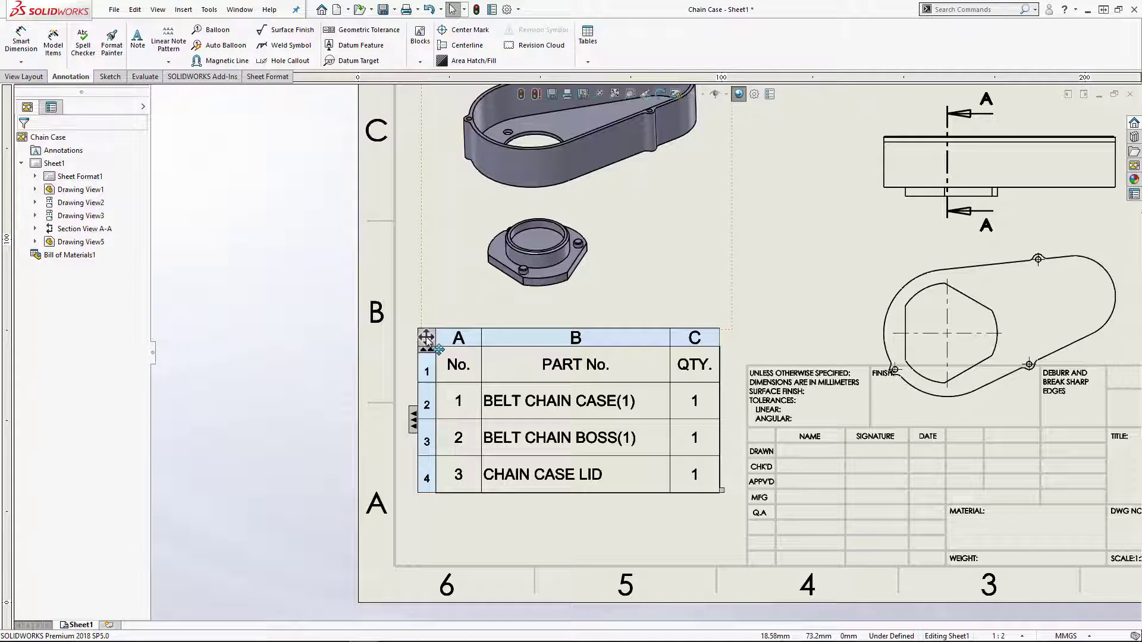
left_click(427, 341)
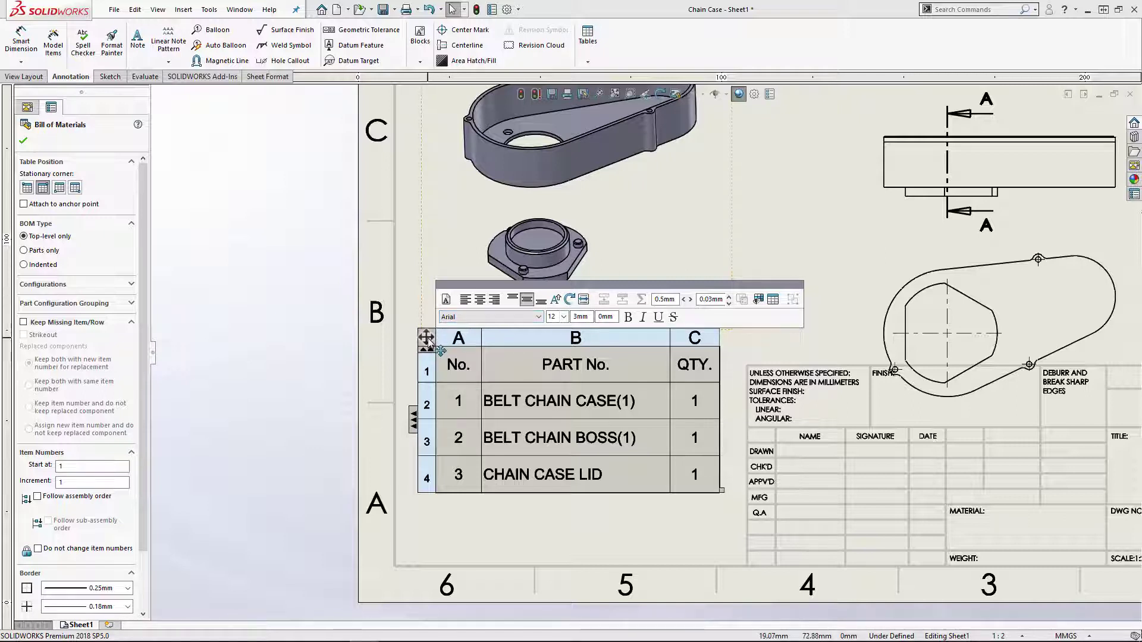
mouse_move(428, 344)
left_mouse_down()
mouse_move(462, 331)
mouse_move(411, 344)
mouse_move(412, 334)
left_mouse_up()
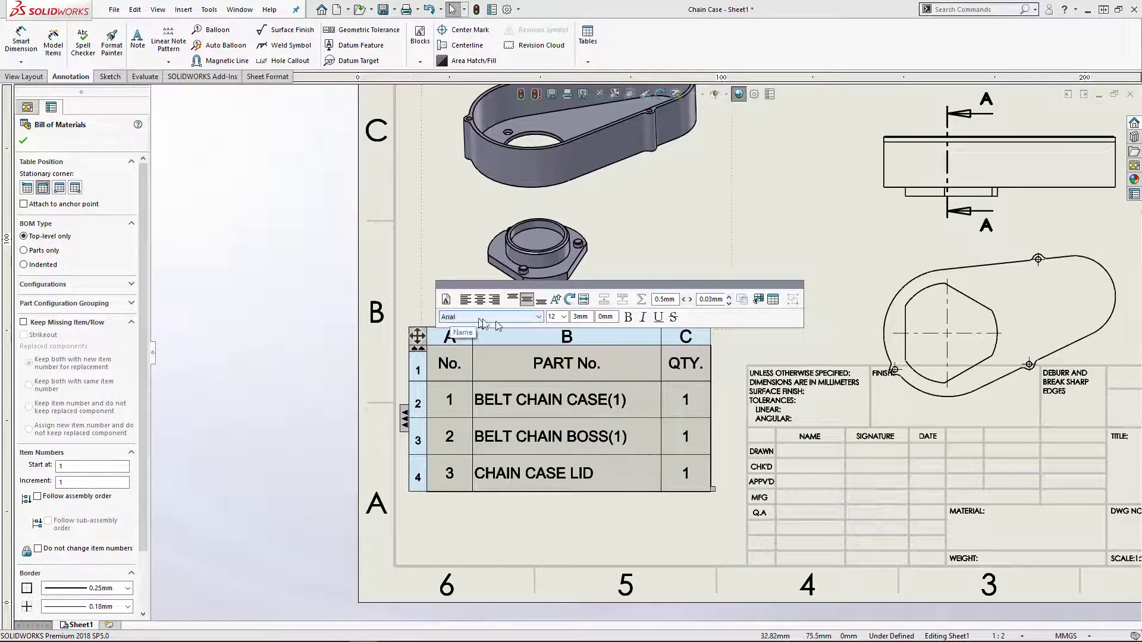
Try Arial Black on the whole Bill of Materials, return it to Arial, and set the text size to 10 (2.5 mm)
left_click(539, 317)
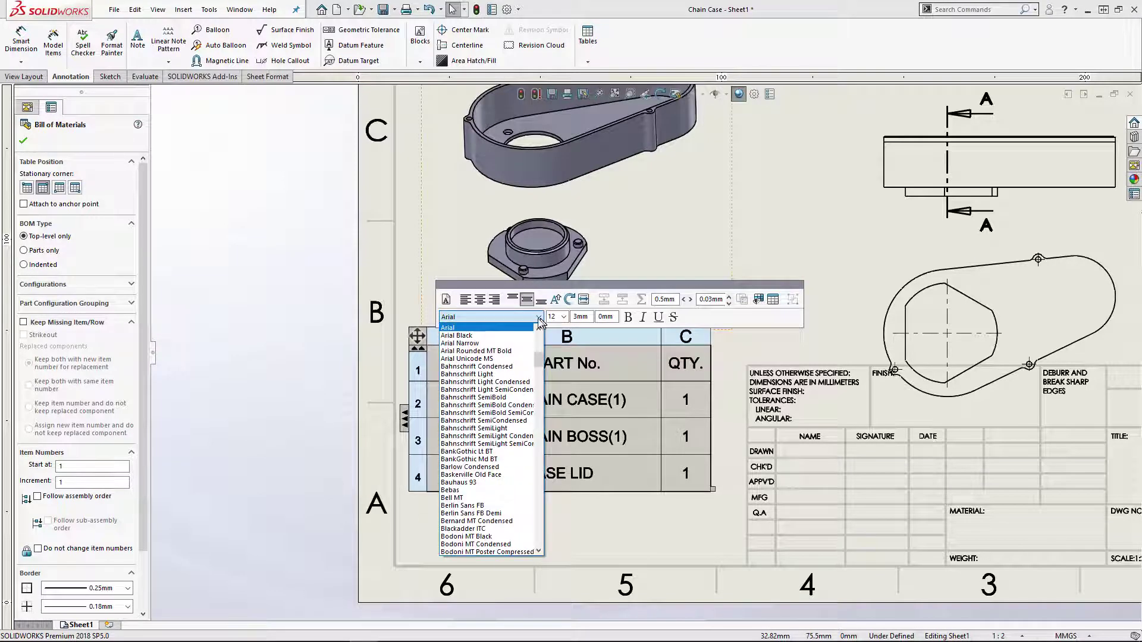
left_click(506, 336)
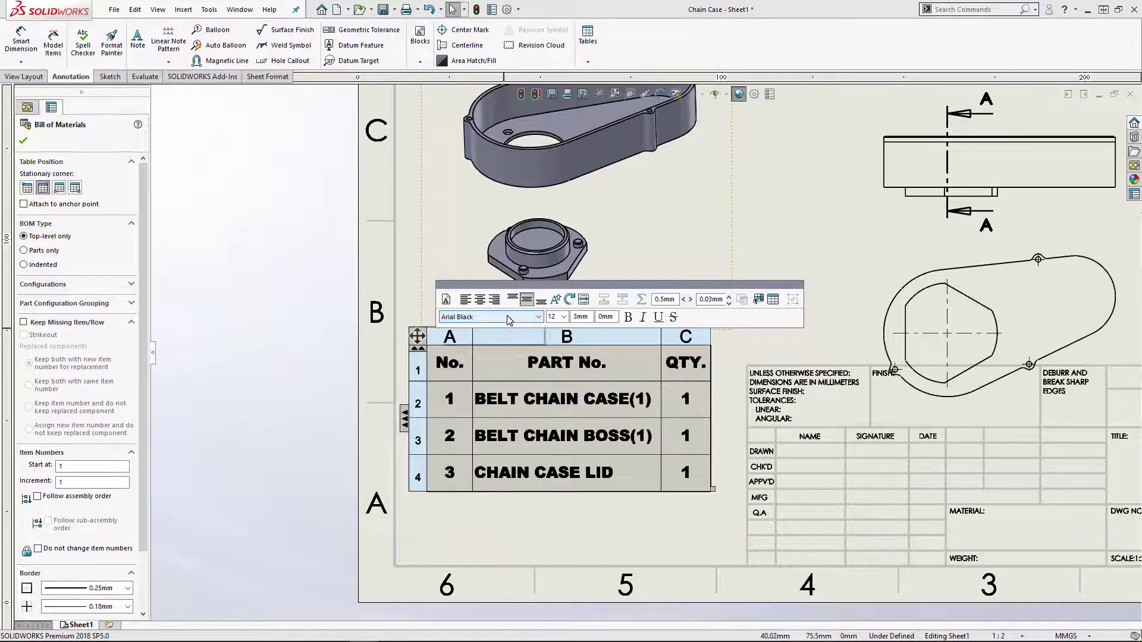
left_click(508, 317)
scroll(494, 339, "up", 1)
left_click(493, 330)
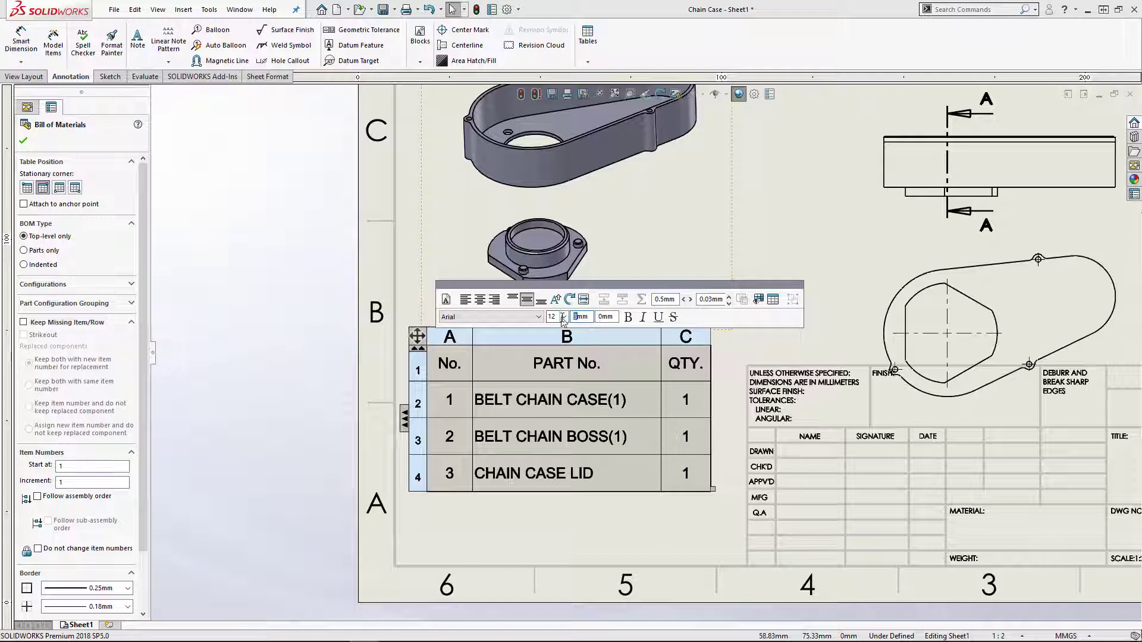
key("Return")
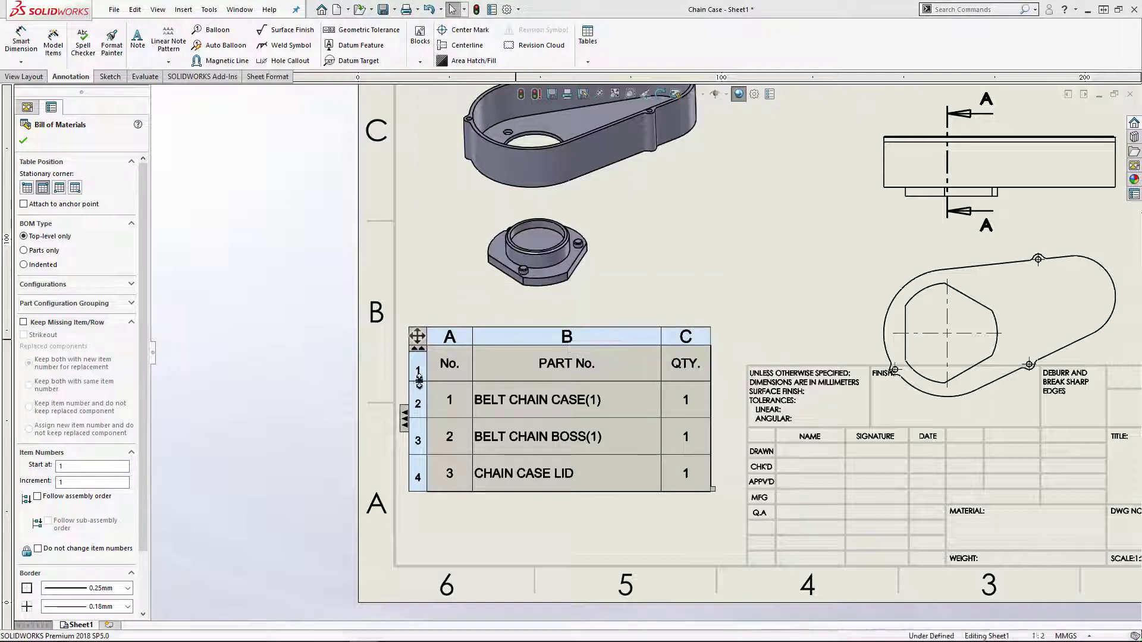
Try shorter rows in the Bill of Materials, and make the header and all three part rows equally tall with generous spacing
left_click_drag(419, 383, 422, 364)
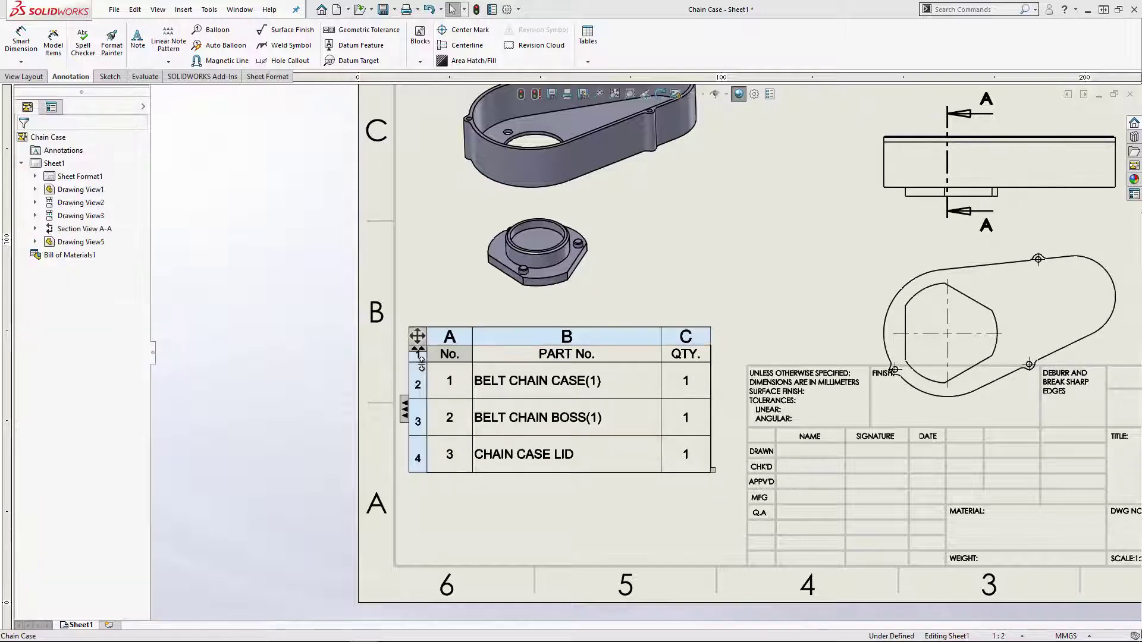
left_click(419, 398)
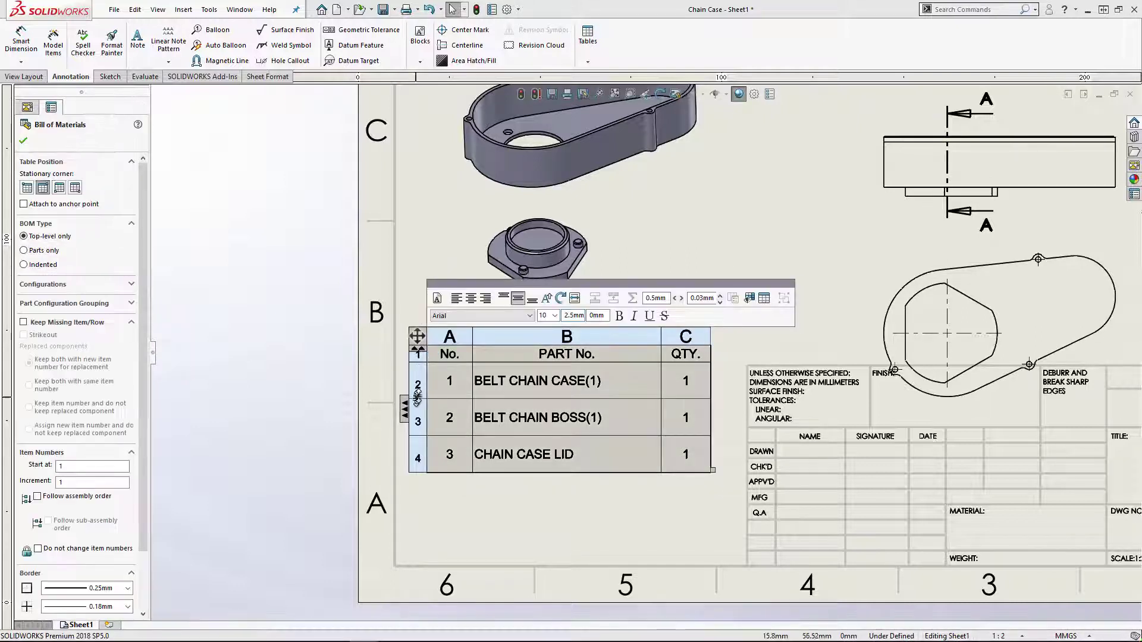
left_click_drag(419, 399, 420, 384)
left_click(419, 342)
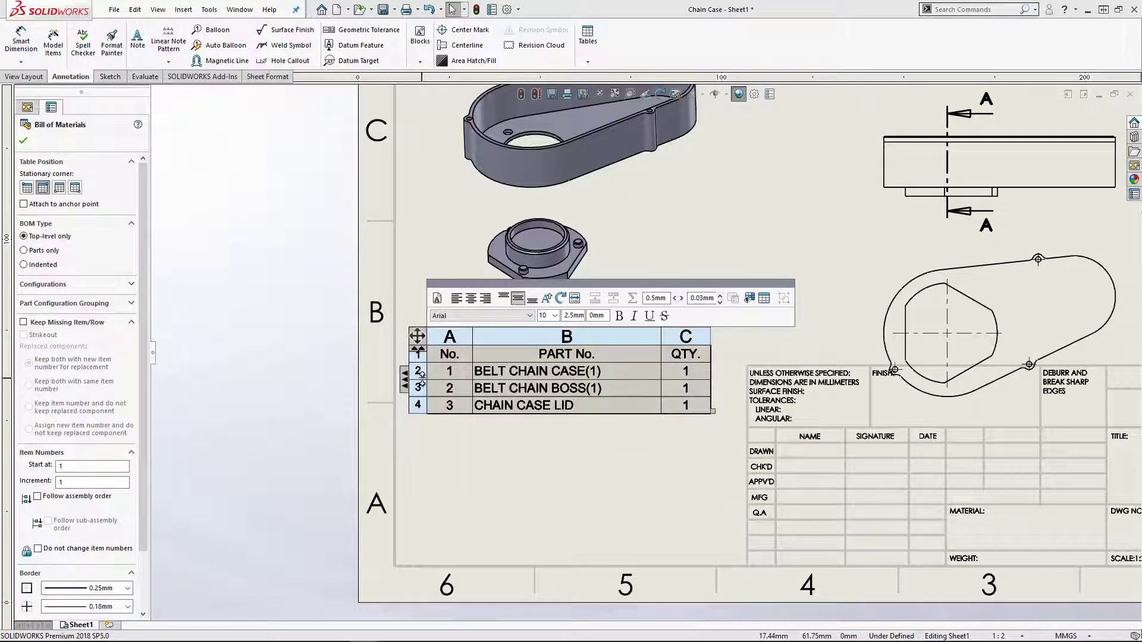
left_click_drag(422, 380, 422, 403)
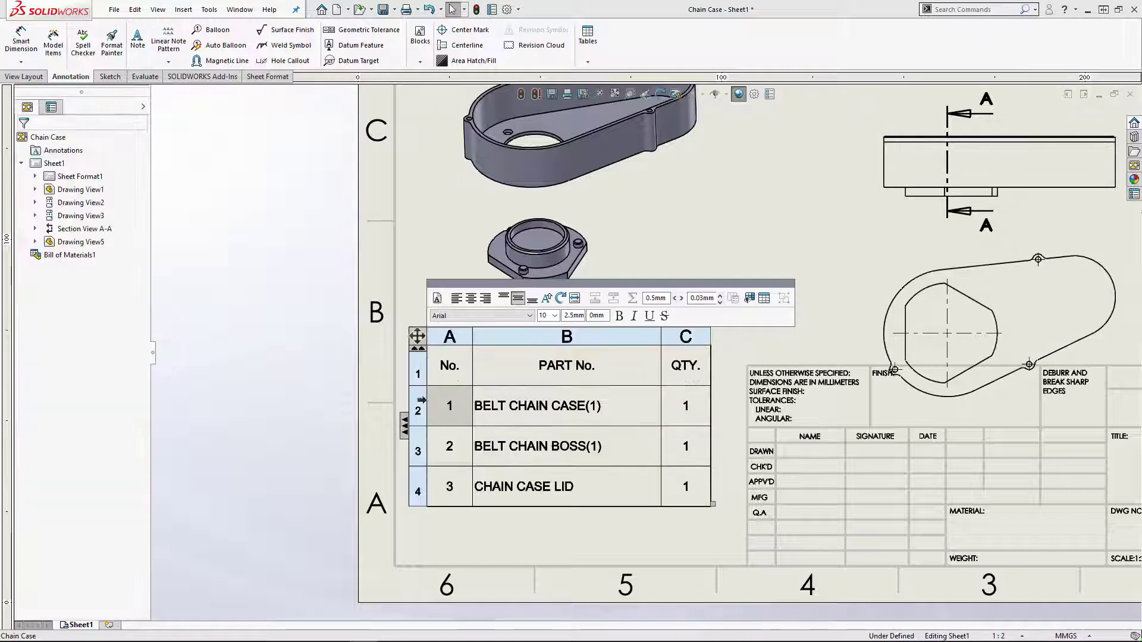
left_click(417, 365)
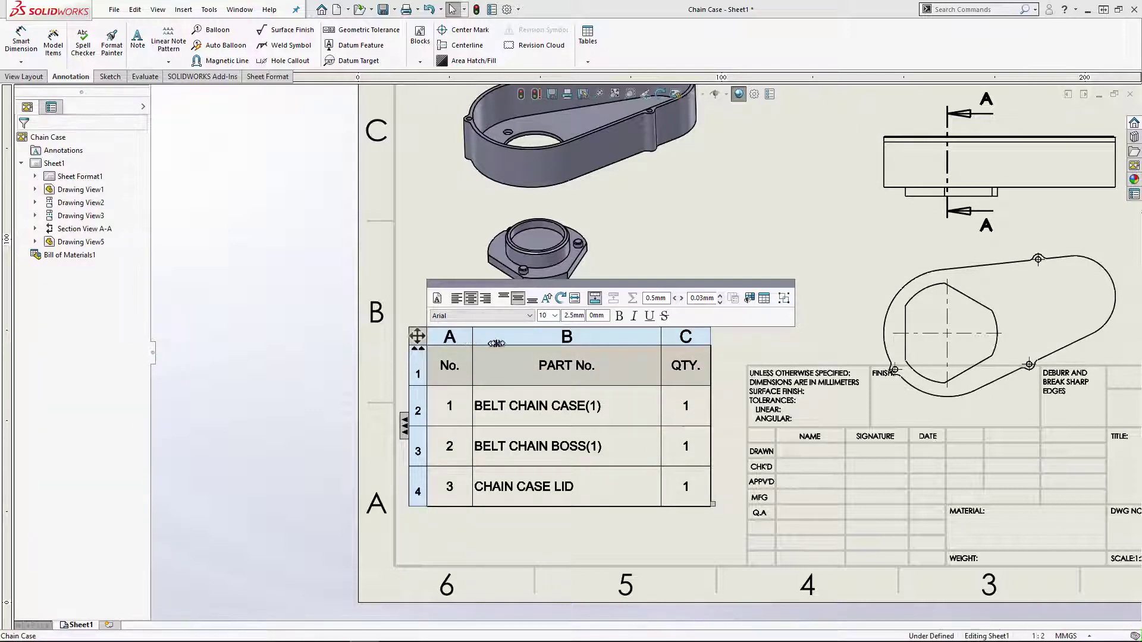
Adjust the width of the No. column slightly and reposition the Bill of Materials table between the belt chain boss and the lower border
left_click_drag(473, 339, 422, 346)
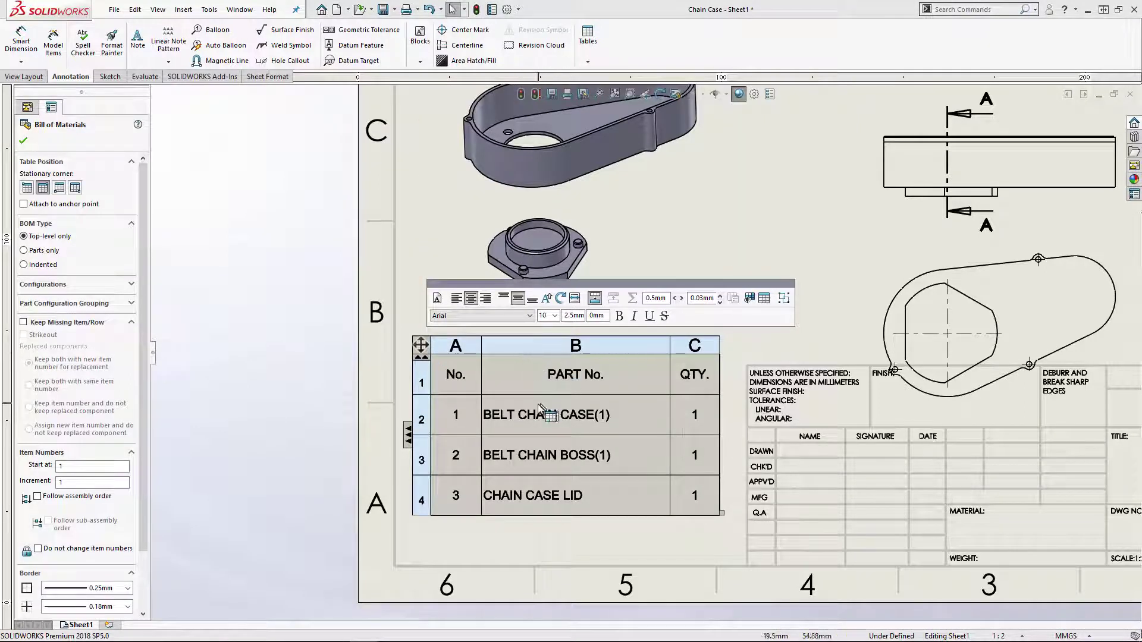
left_click(291, 373)
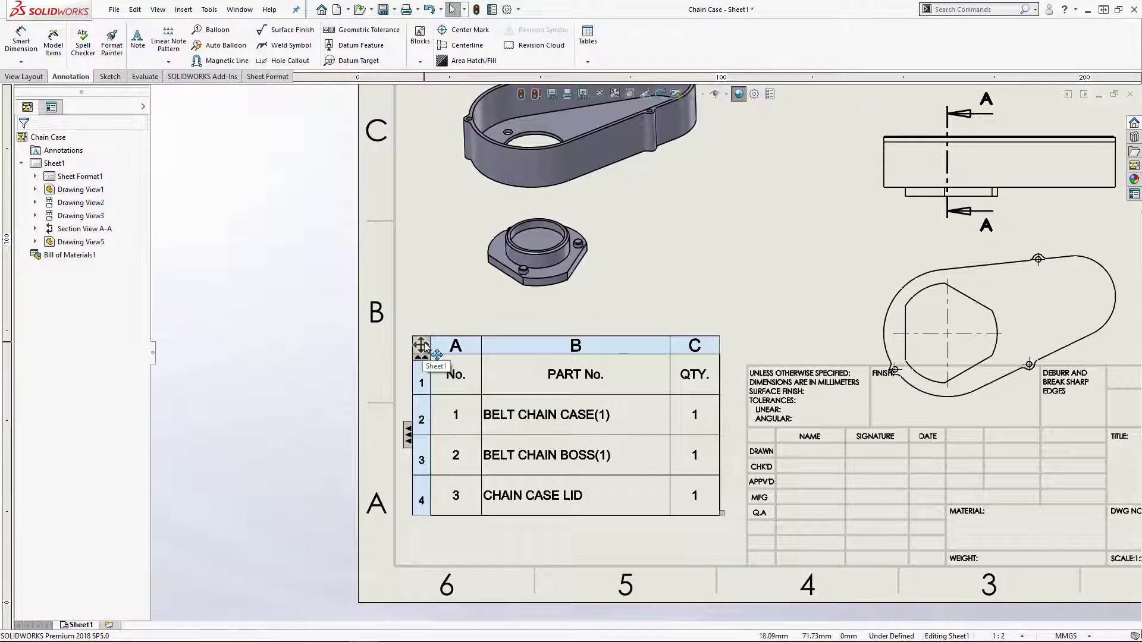
mouse_move(425, 345)
left_mouse_down()
mouse_move(452, 332)
mouse_move(381, 319)
mouse_move(413, 317)
mouse_move(420, 390)
mouse_move(447, 359)
mouse_move(430, 348)
mouse_move(476, 345)
mouse_move(457, 343)
mouse_move(630, 389)
mouse_move(572, 364)
mouse_move(535, 326)
mouse_move(543, 298)
mouse_move(581, 324)
mouse_move(503, 300)
mouse_move(443, 337)
mouse_move(420, 337)
mouse_move(452, 336)
mouse_move(379, 321)
mouse_move(430, 329)
mouse_move(381, 315)
mouse_move(423, 319)
mouse_move(419, 328)
left_mouse_up()
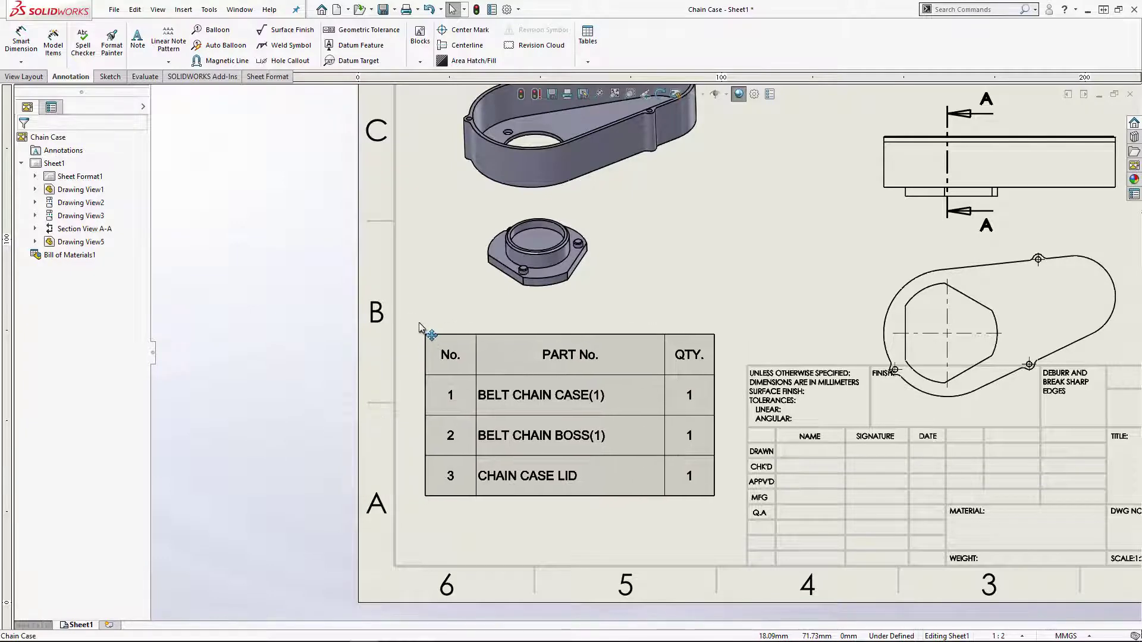
left_click(275, 295)
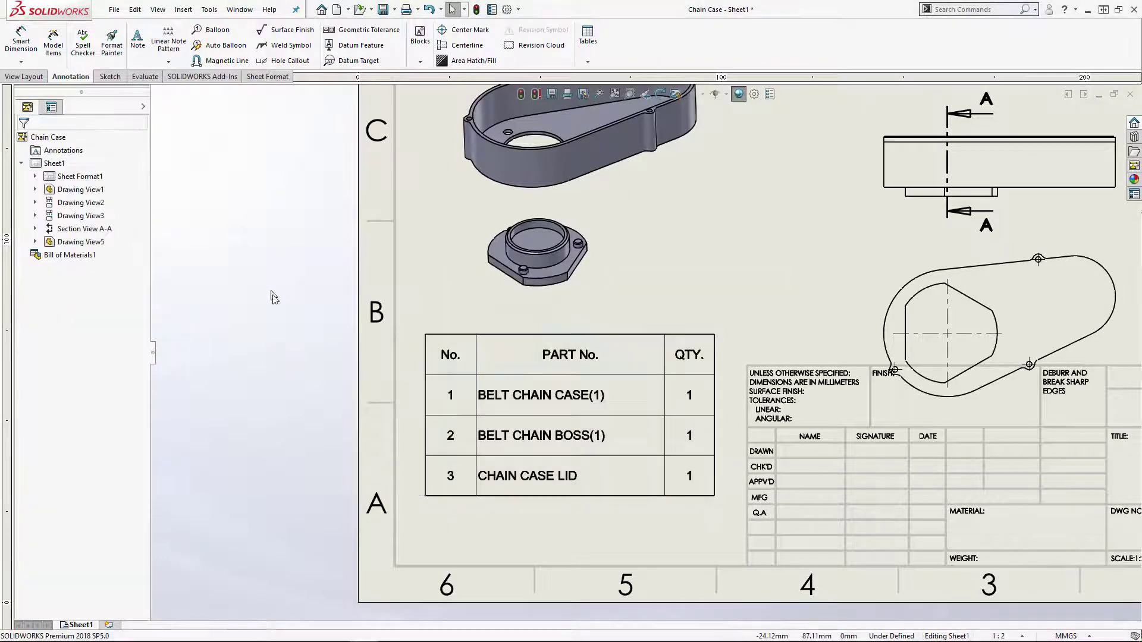
Nudge the exploded view slightly left so it sits above the Bill of Materials table
scroll(316, 319, "up", 5)
middle_click_drag(357, 323, 341, 335)
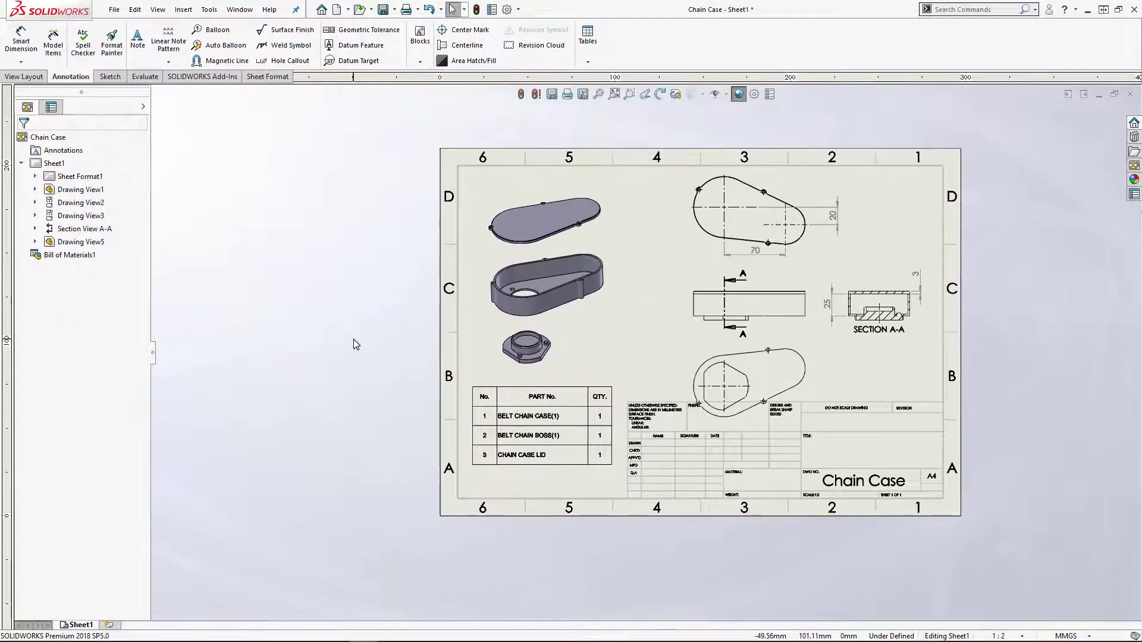
left_click(563, 181)
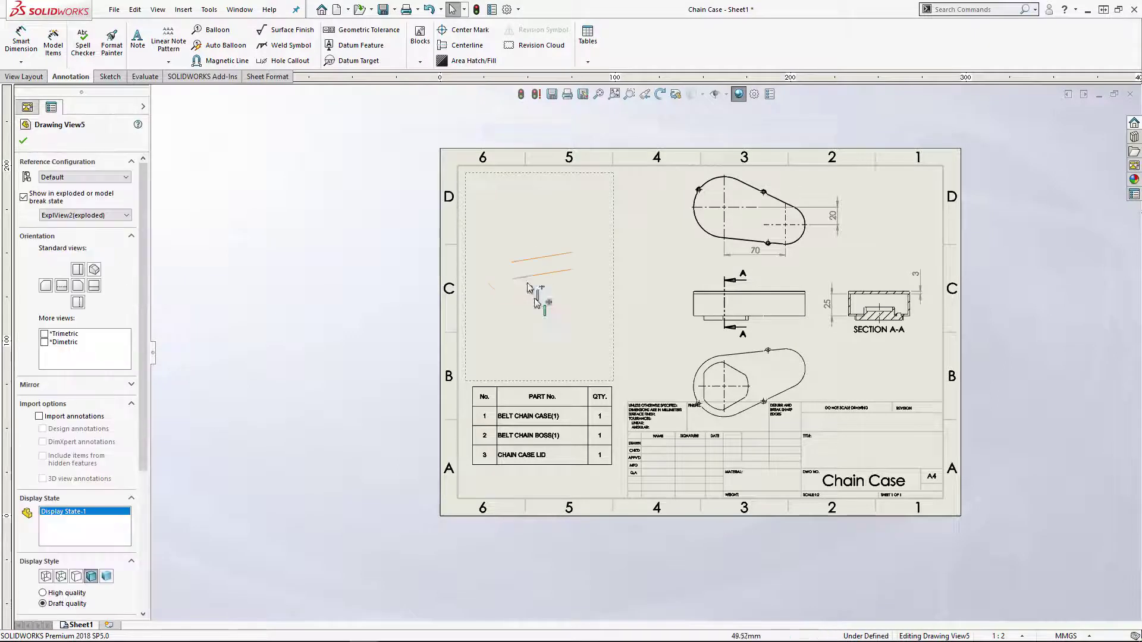
left_click(490, 398)
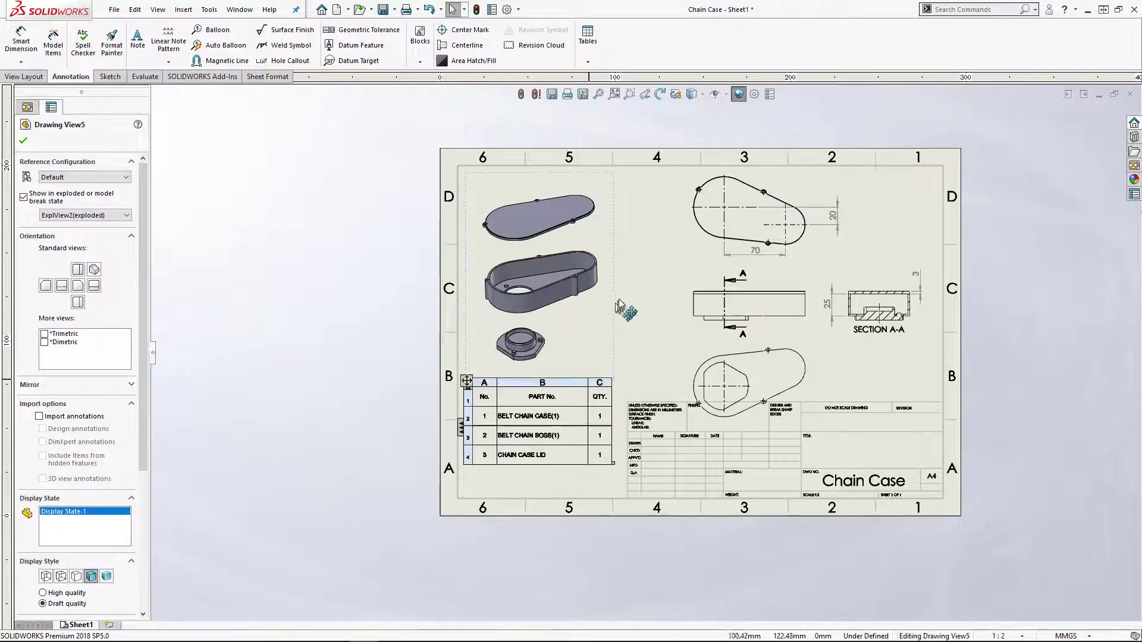
Add automatic item balloons with edge-attached leaders to all three parts of the exploded view
left_click(614, 226)
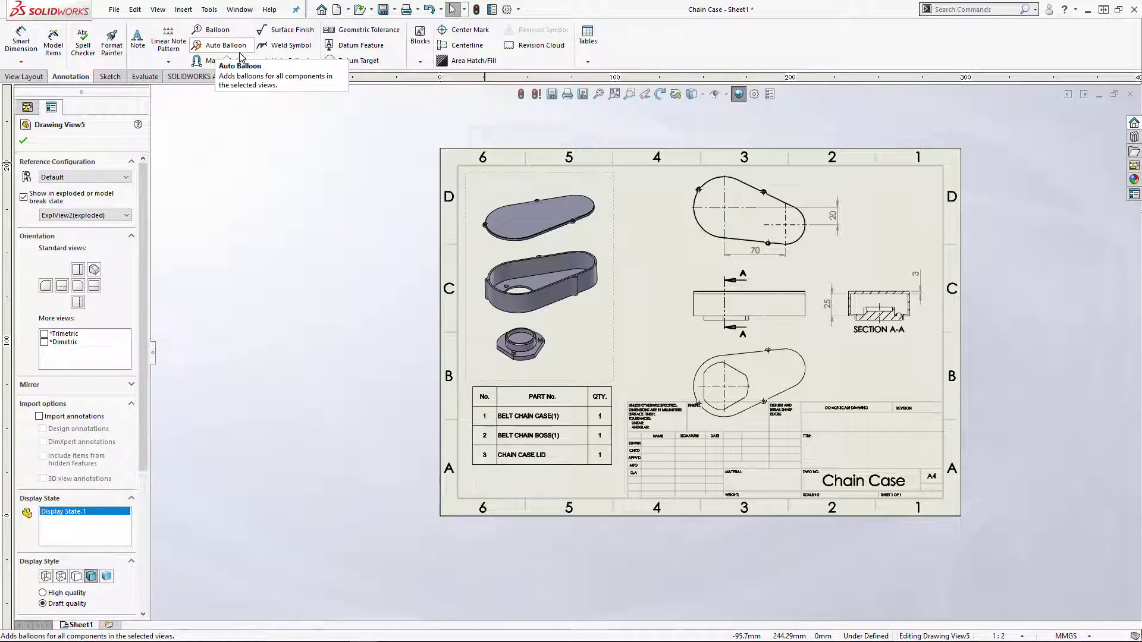
left_click(234, 47)
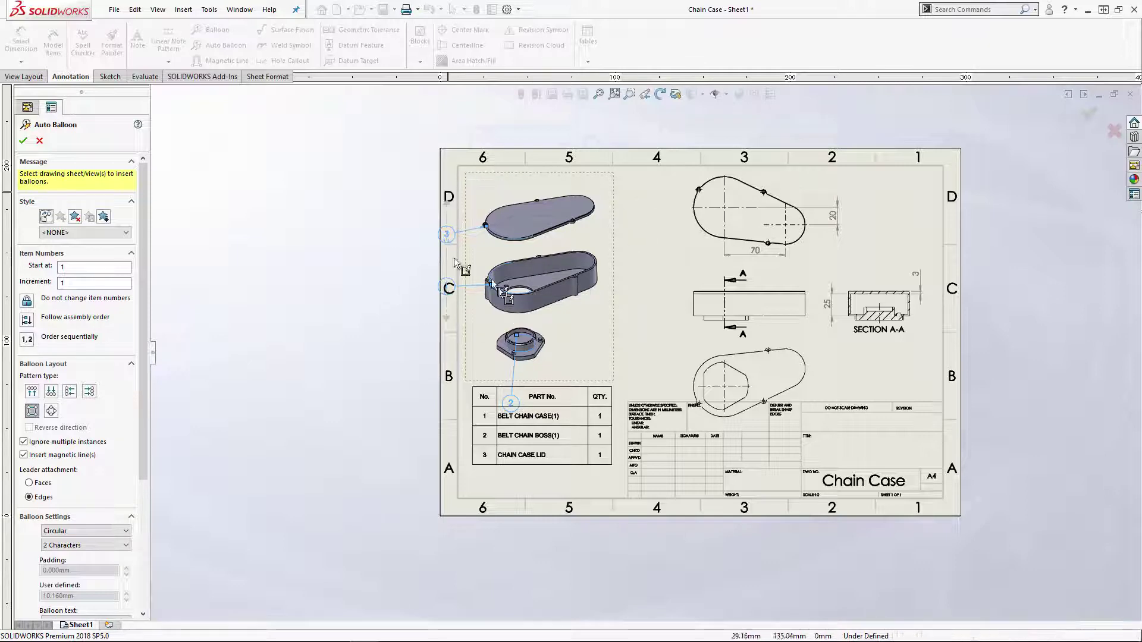
left_click(23, 141)
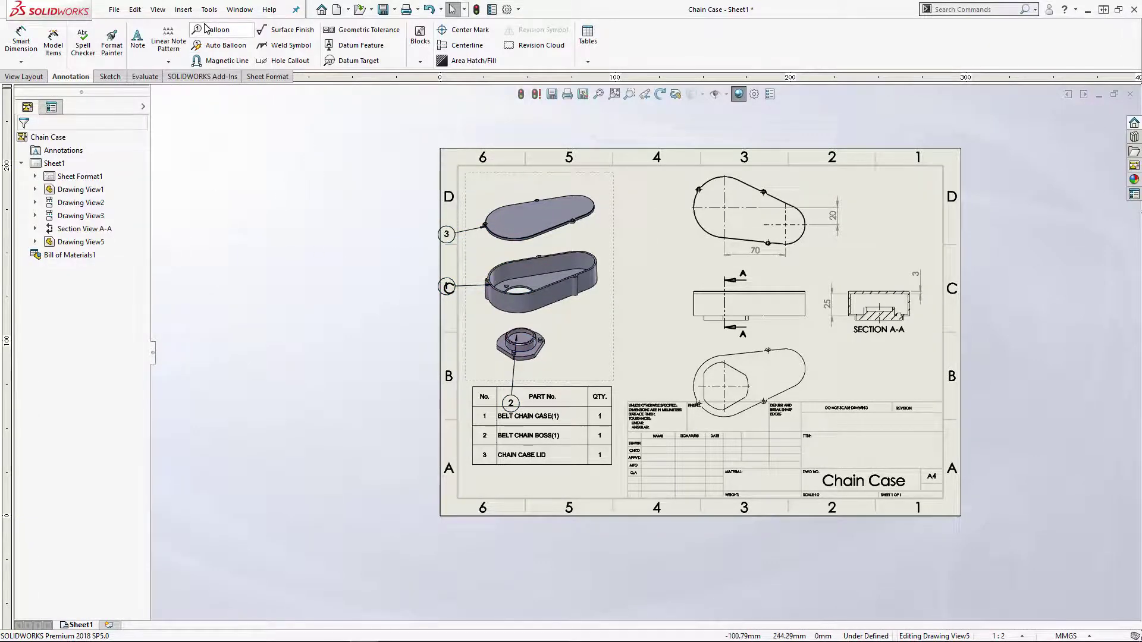
Attach individual item balloons to the chain case lid, belt chain case and belt chain boss, placing them between the exploded view and the orthographic views
left_click(596, 209)
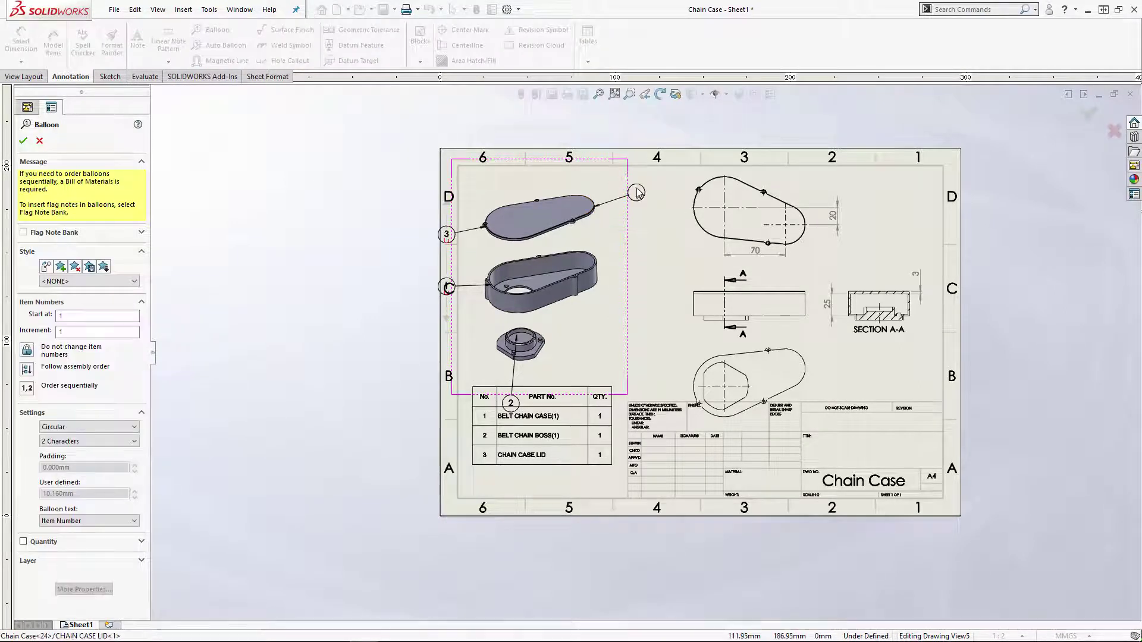
left_click(638, 191)
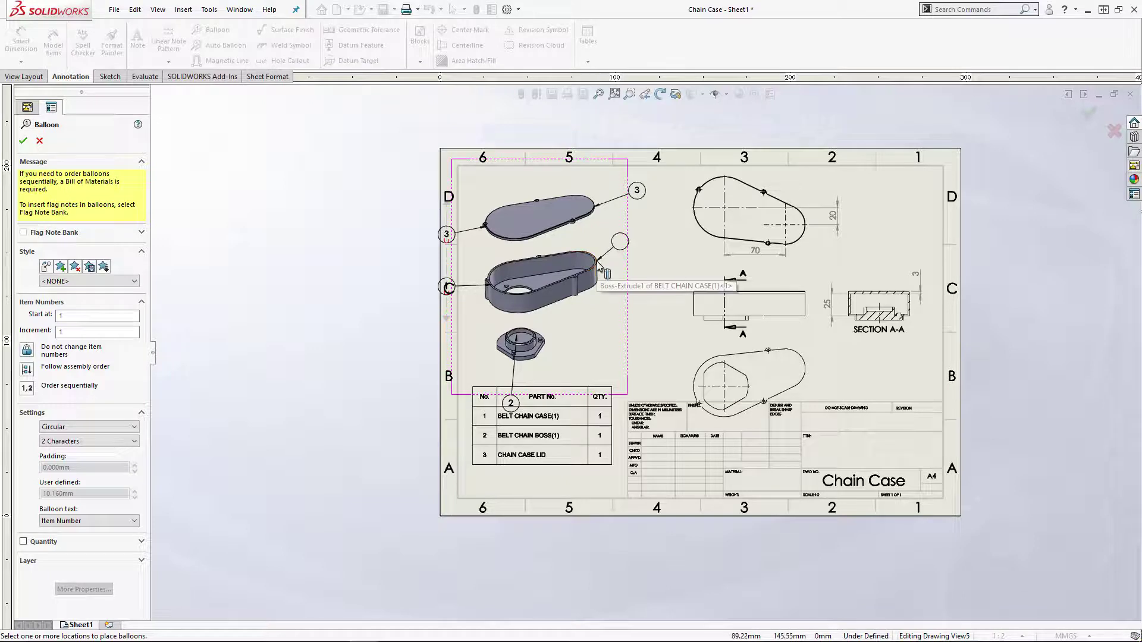
left_click(600, 267)
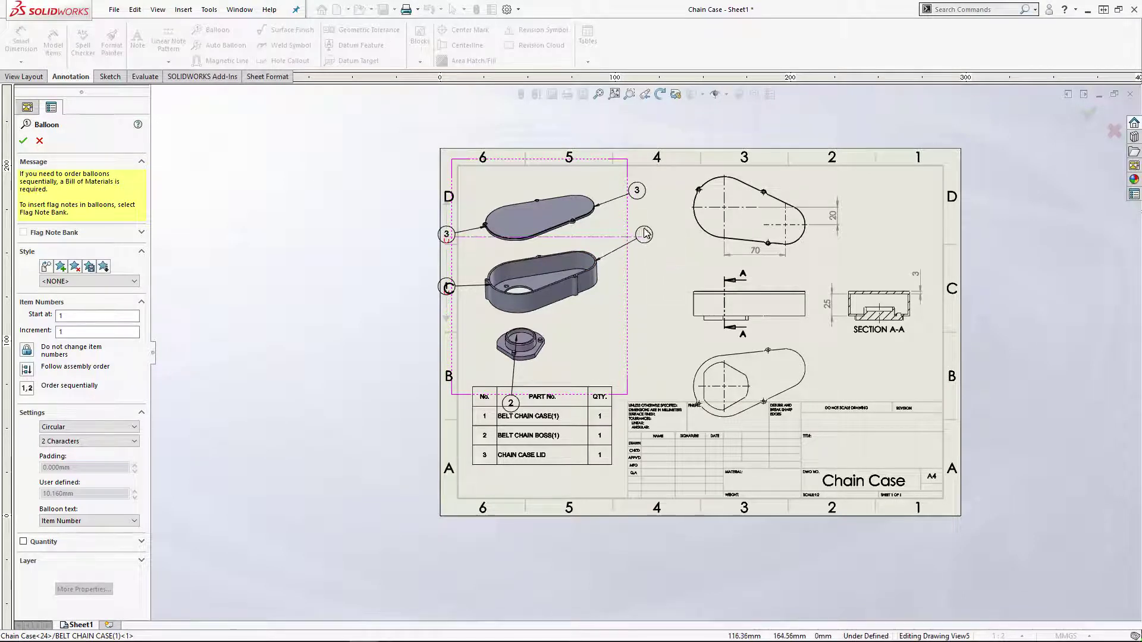
left_click(639, 233)
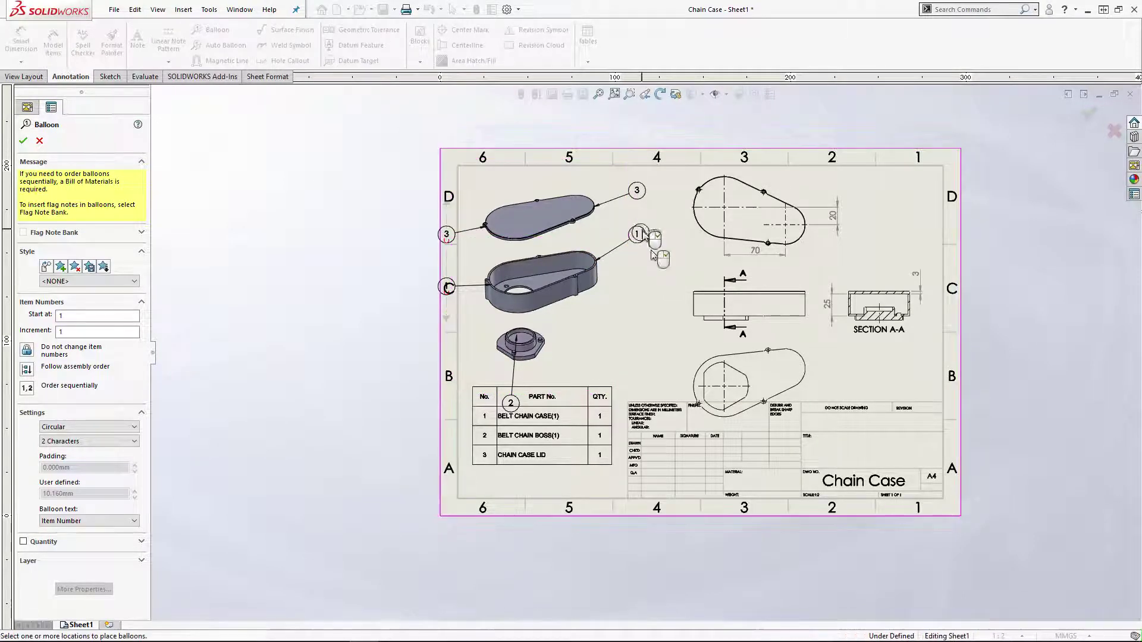
left_click(543, 348)
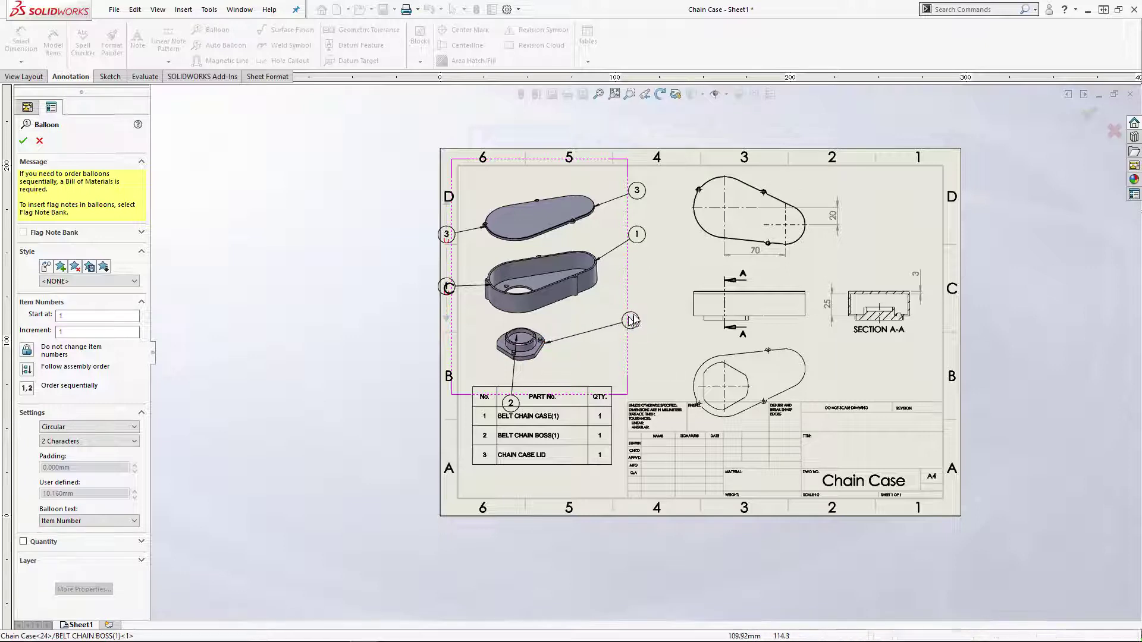
left_click(636, 305)
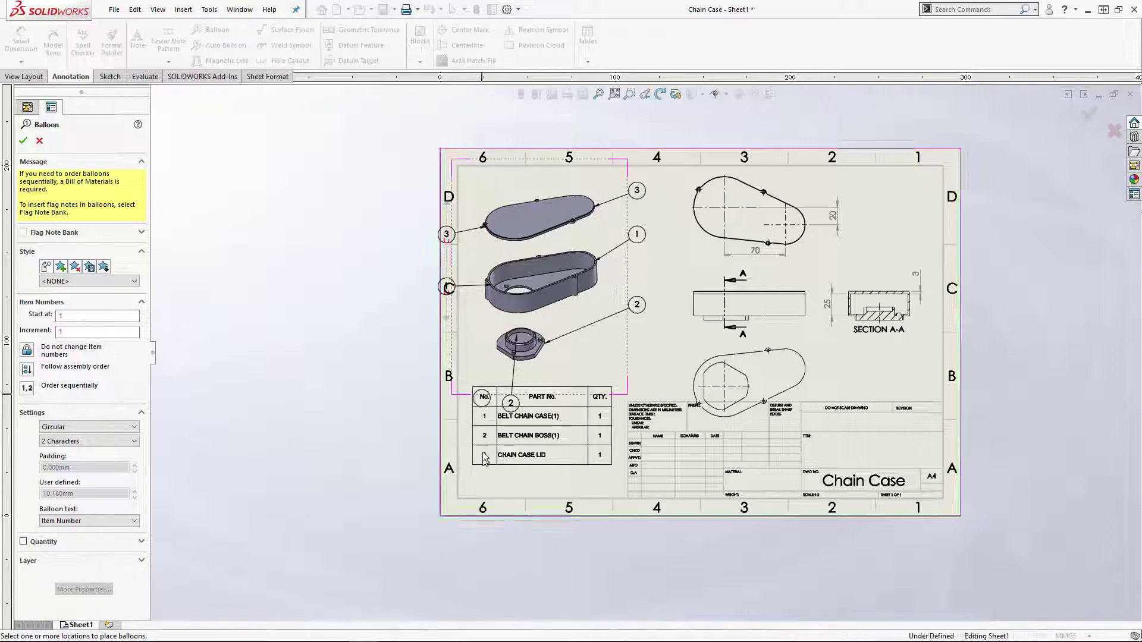
left_click(636, 235)
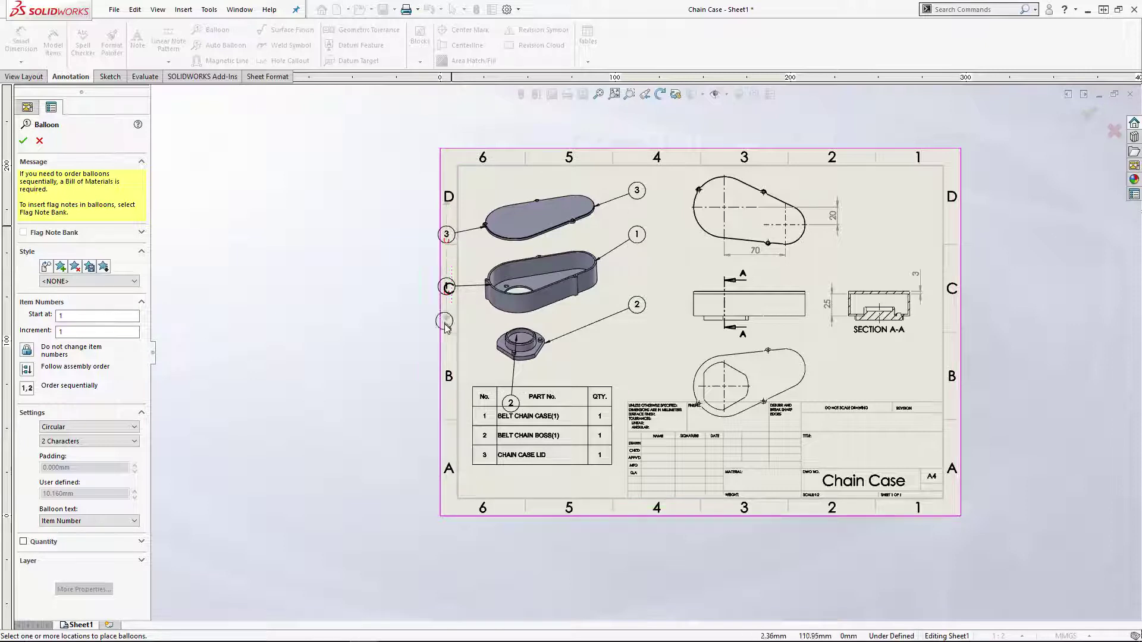
left_click(24, 142)
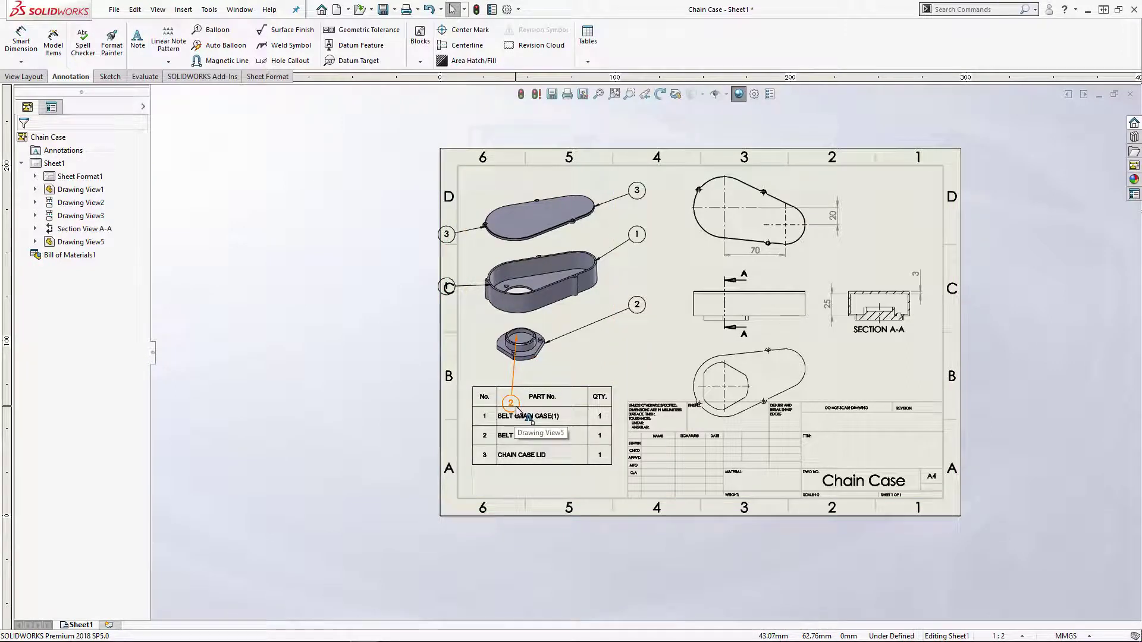
Move the manually placed belt chain case balloon slightly down so it sits between the lid and boss balloons
left_click(449, 289)
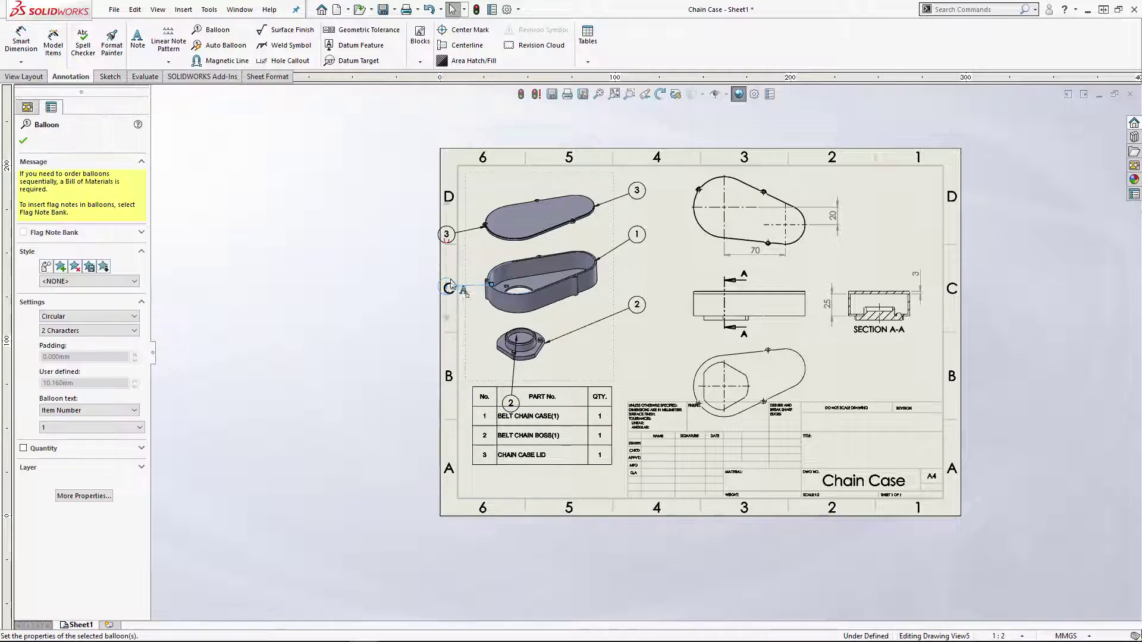
left_click(398, 209)
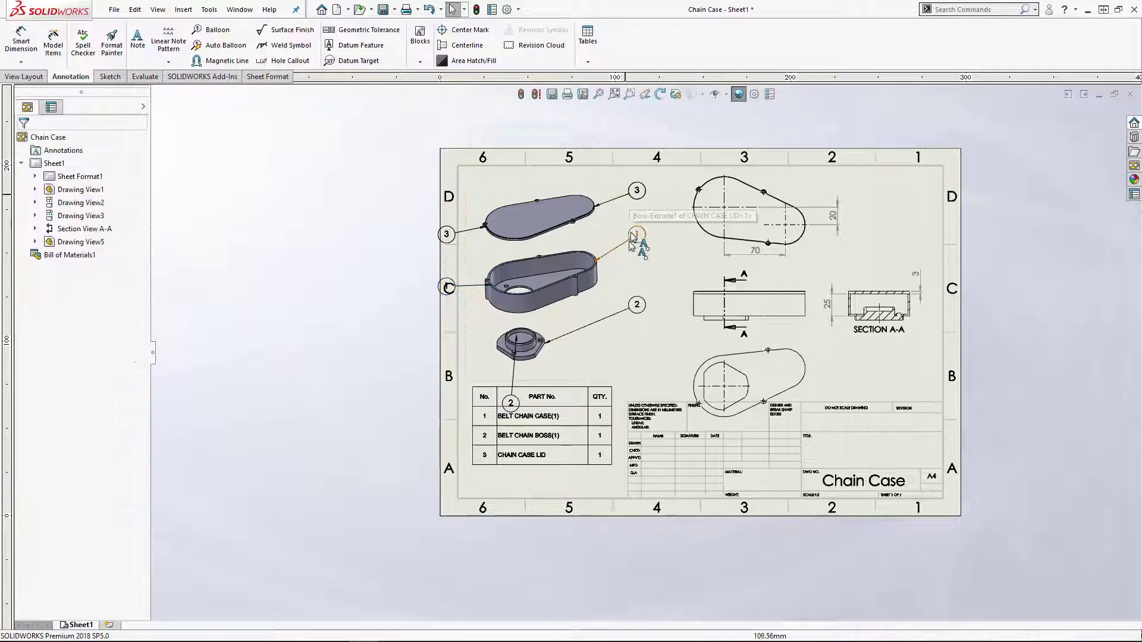
left_click_drag(635, 235, 636, 245)
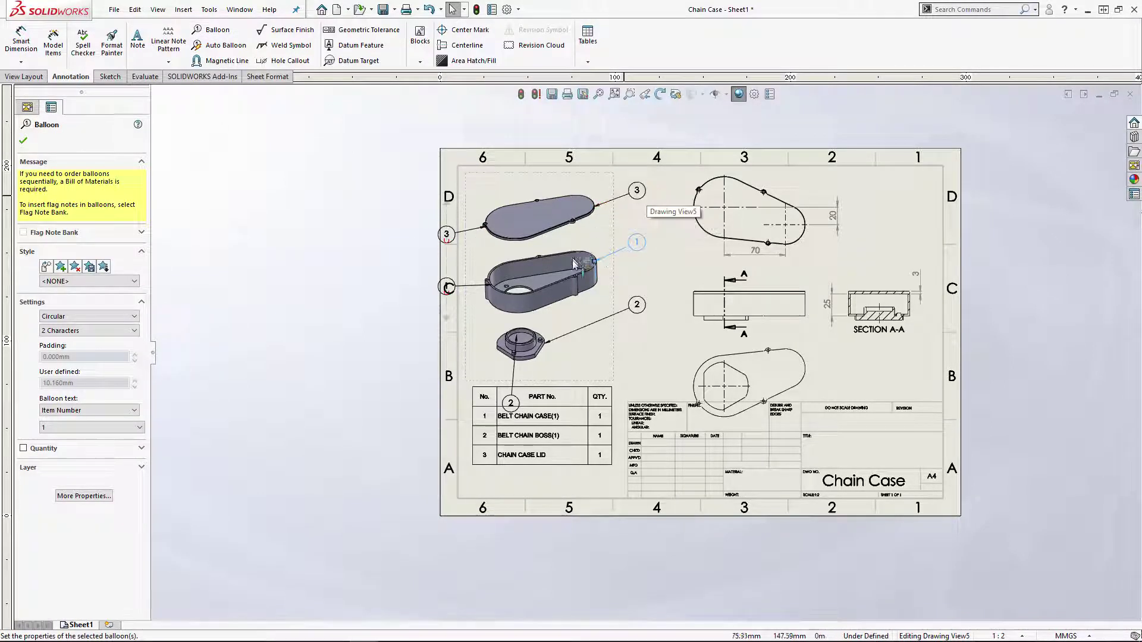
Delete the duplicate automatic balloons on the lid, belt chain case and boss of the exploded view
left_click(511, 404)
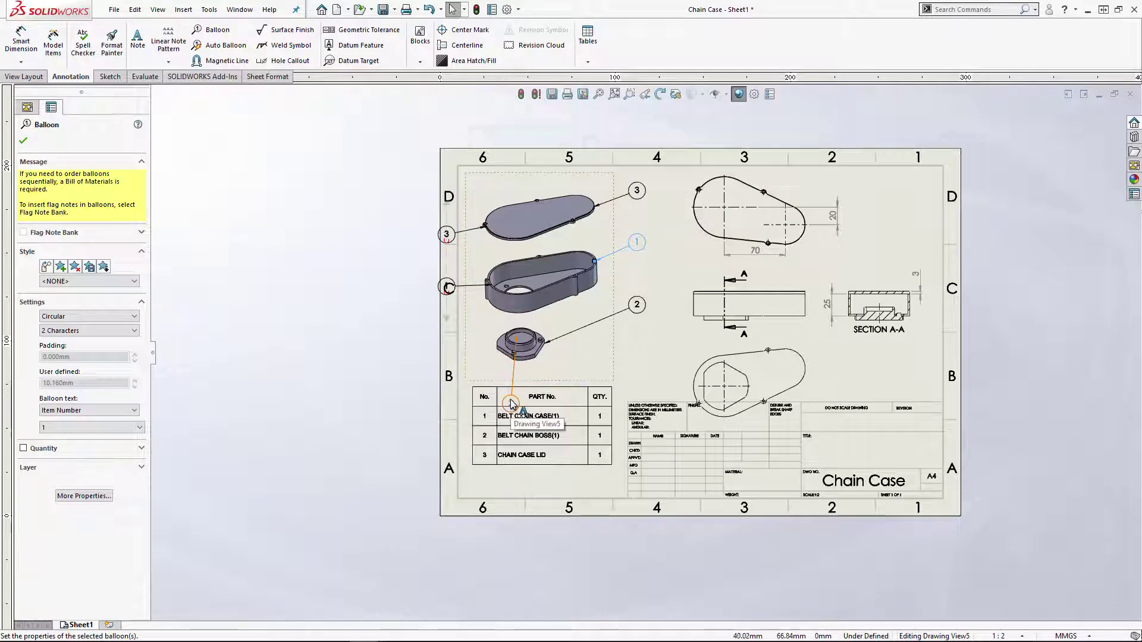
key("Delete")
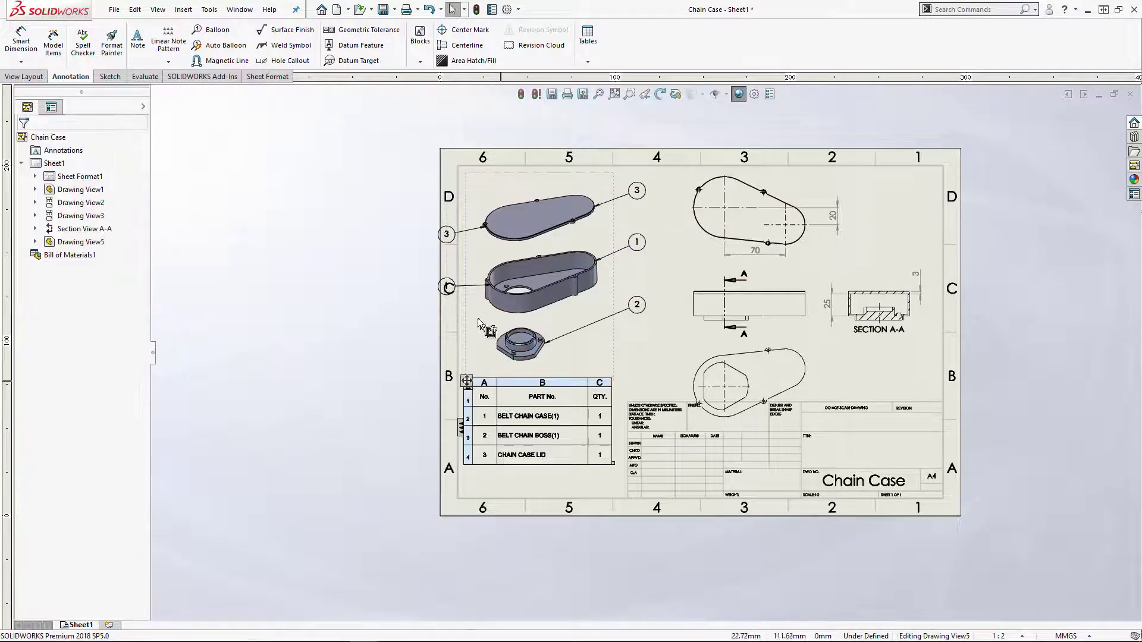
left_click(452, 291)
key("Delete")
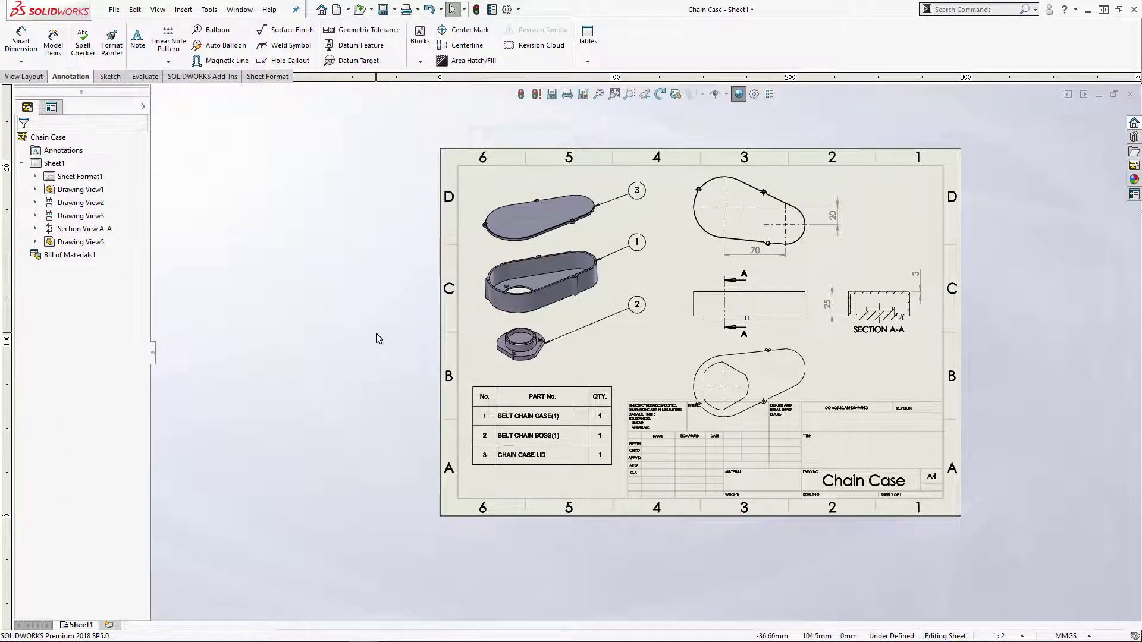
Examine the finished Chain Case reference drawing for its Detail B circle and enlarged detail view, and return to the working drawing
left_click(250, 5)
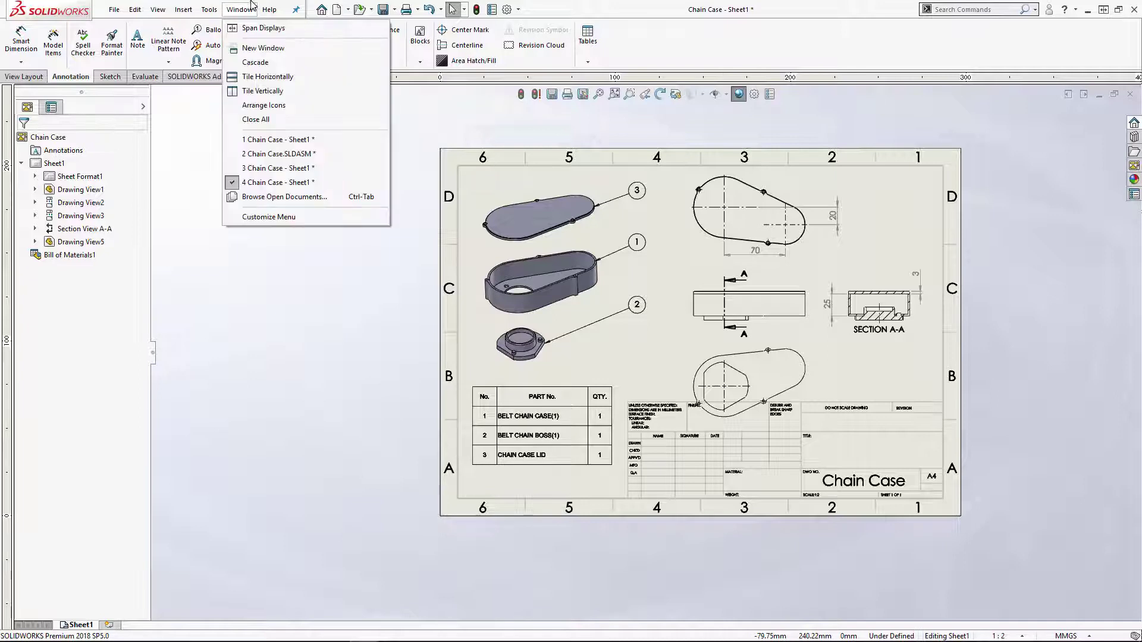
left_click(280, 139)
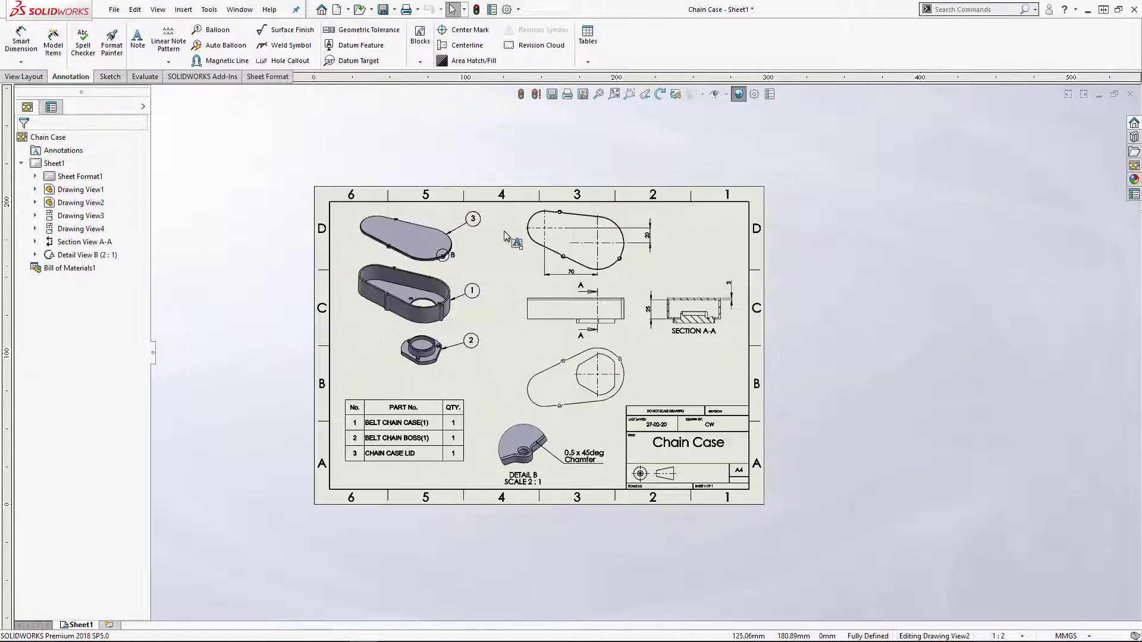
mouse_move(498, 240)
middle_mouse_down()
mouse_move(510, 198)
mouse_move(524, 201)
middle_mouse_up()
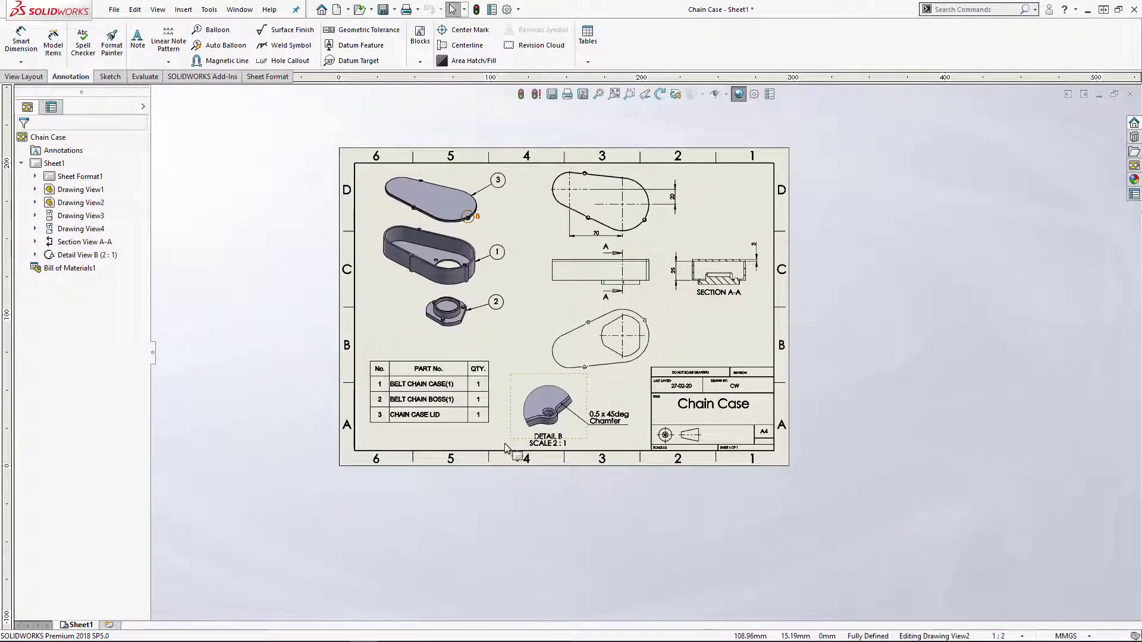
scroll(467, 216, "down", 5)
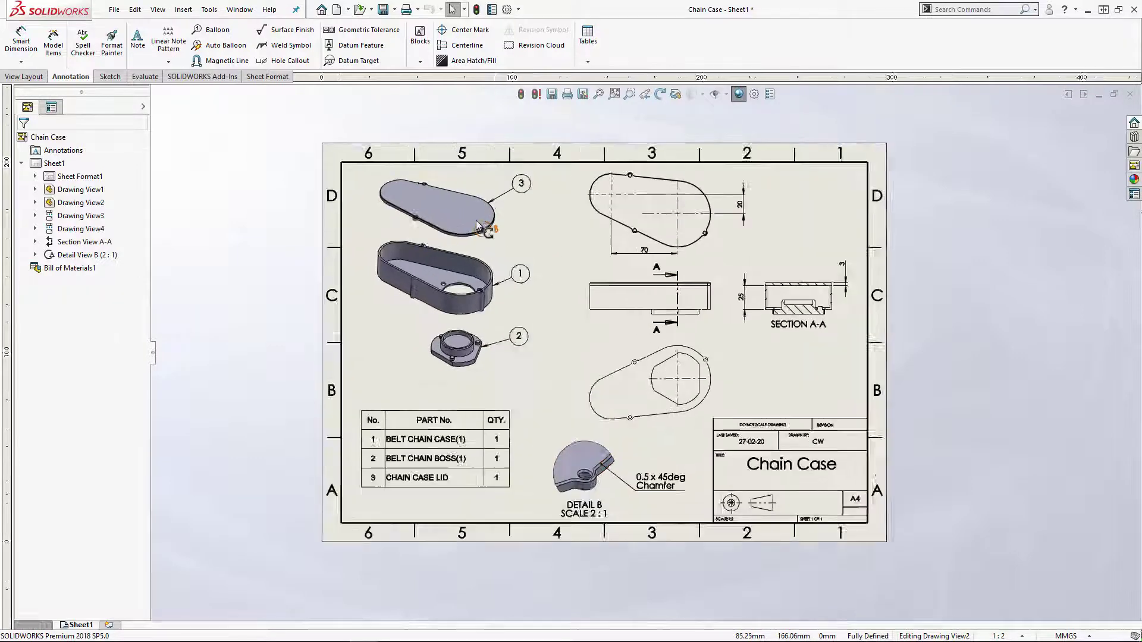
scroll(524, 260, "down", 5)
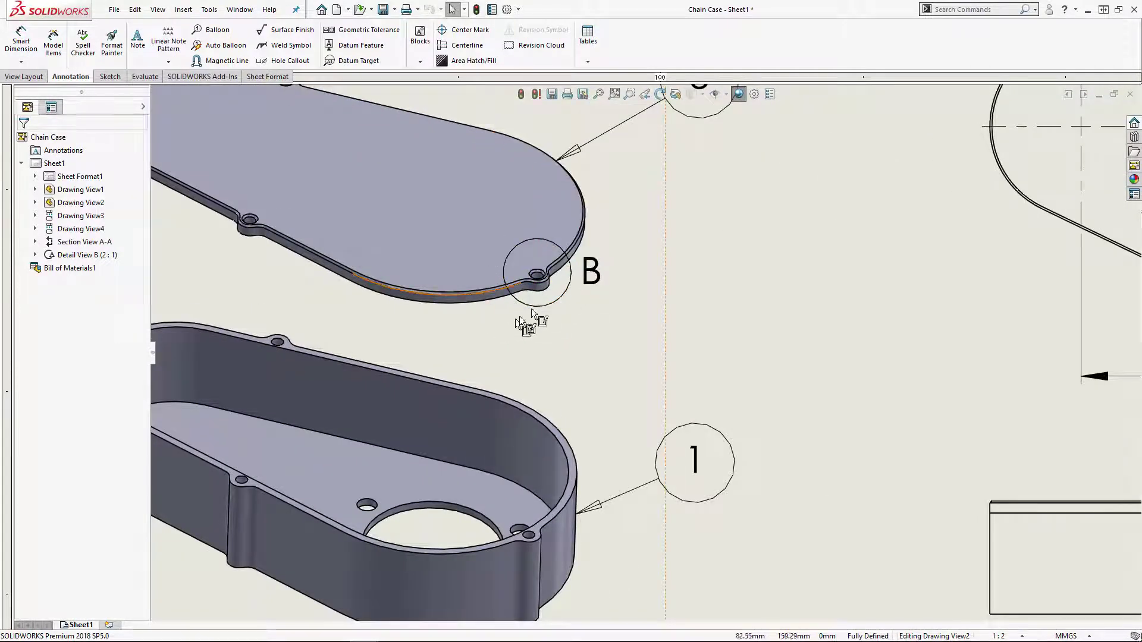
left_click(240, 9)
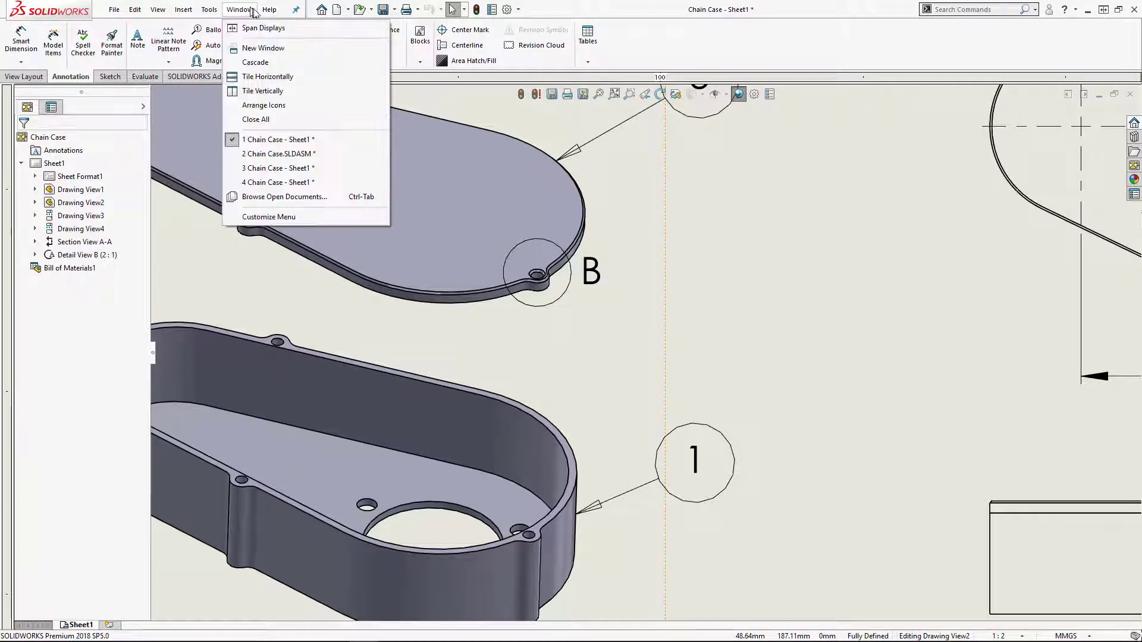
left_click(279, 182)
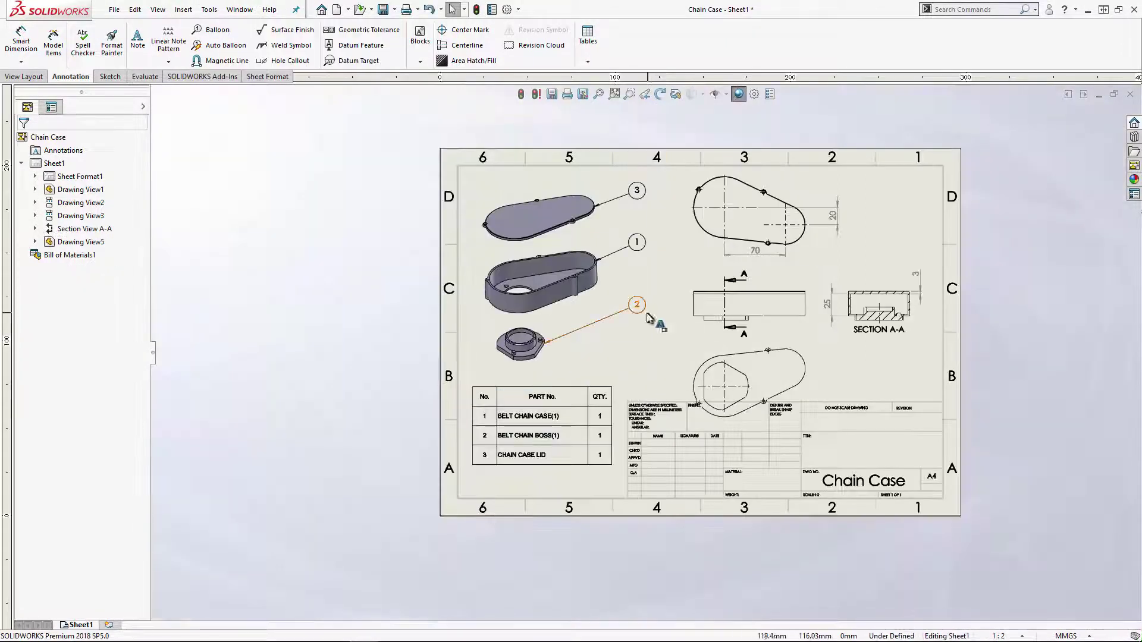
Start a Detail View and sketch a circle about 16 mm in diameter centred on the screw hole near the exploded lid's narrow end
left_click(16, 77)
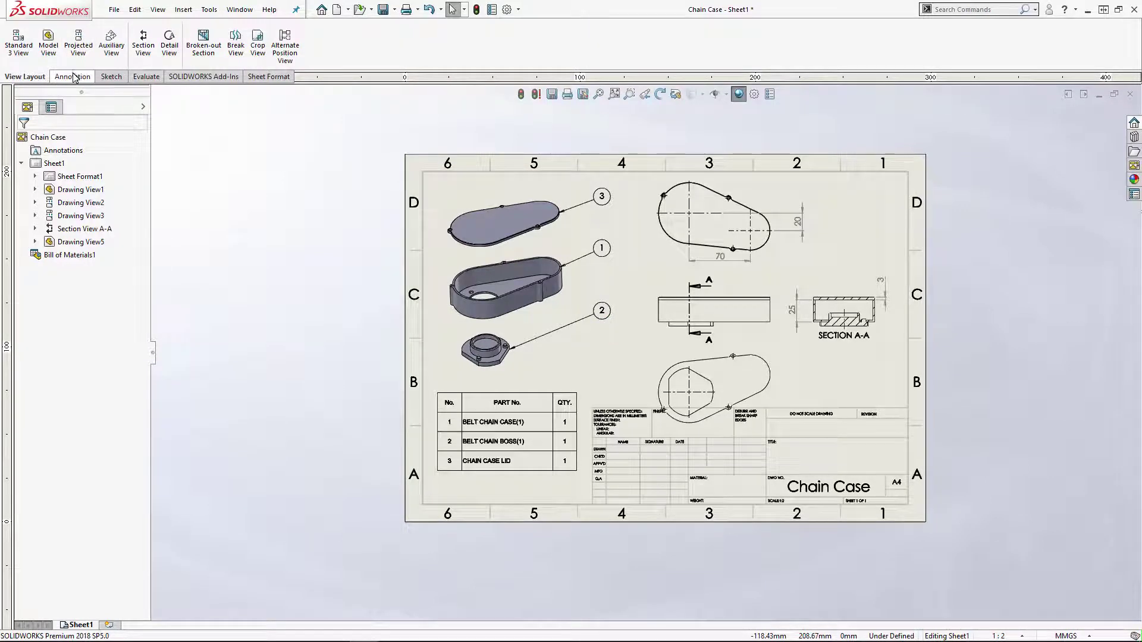
left_click(170, 51)
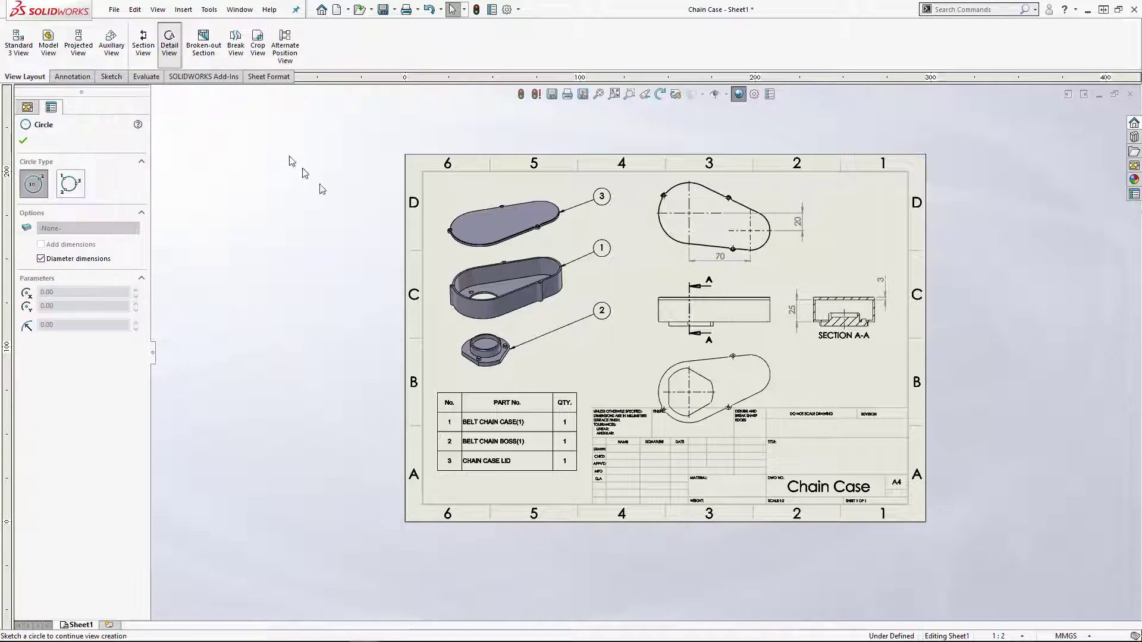
scroll(563, 241, "up", 2)
scroll(563, 241, "down", 6)
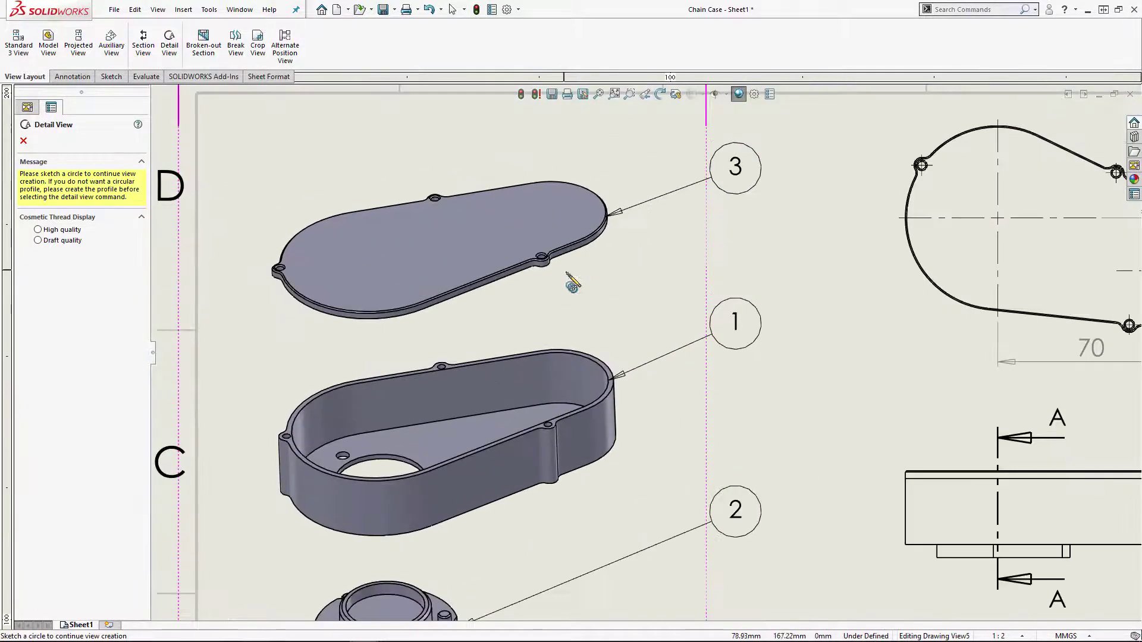
scroll(692, 278, "up", 2)
scroll(617, 340, "down", 2)
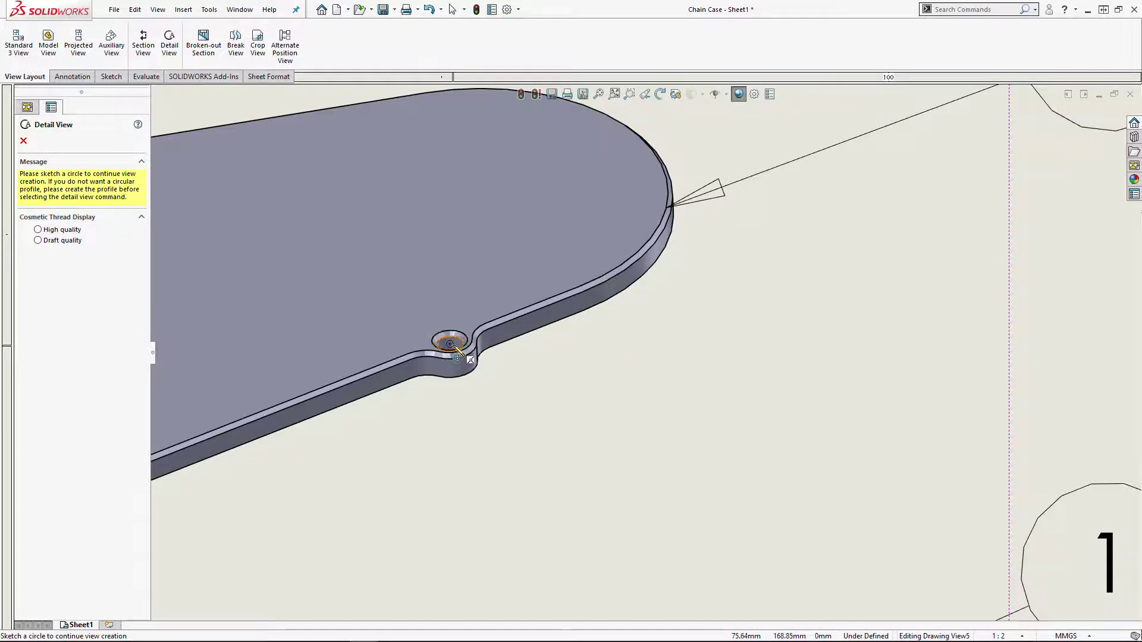
left_click(451, 344)
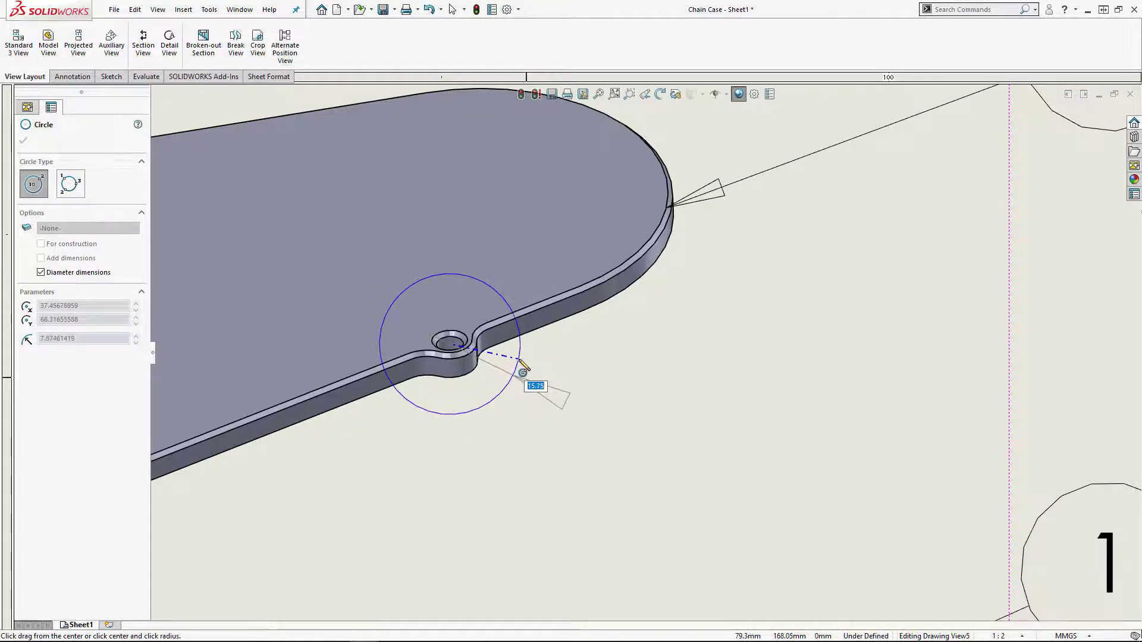
left_click(523, 364)
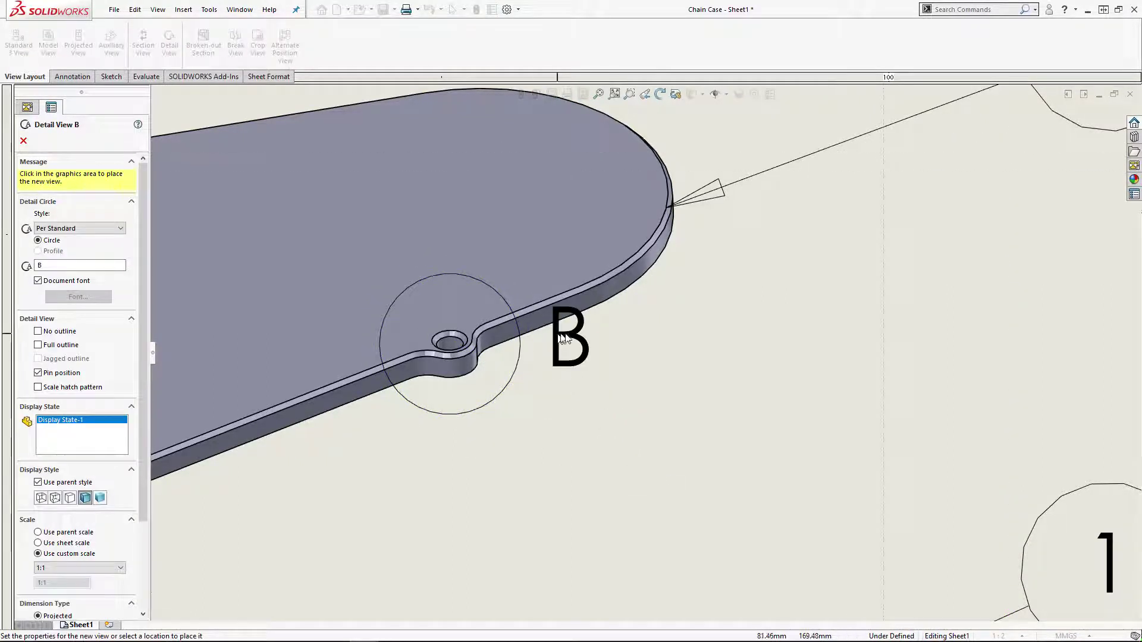
Place Detail View B at custom scale 1:1 over the signature area of the title block
key("f")
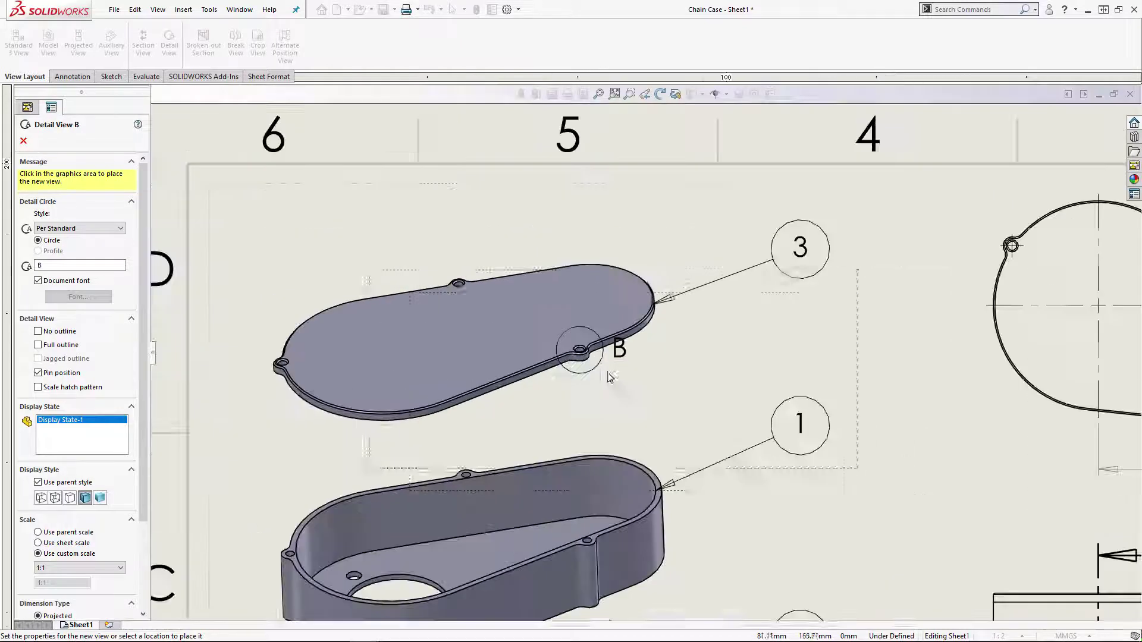
middle_click_drag(631, 332, 598, 305)
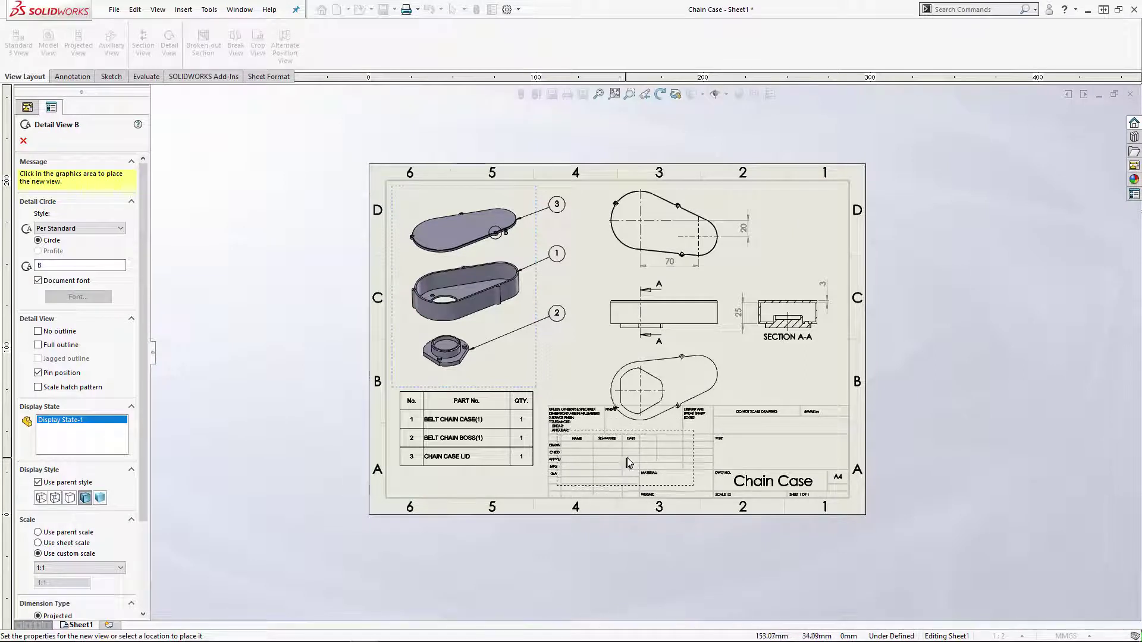
middle_click_drag(629, 467, 625, 296)
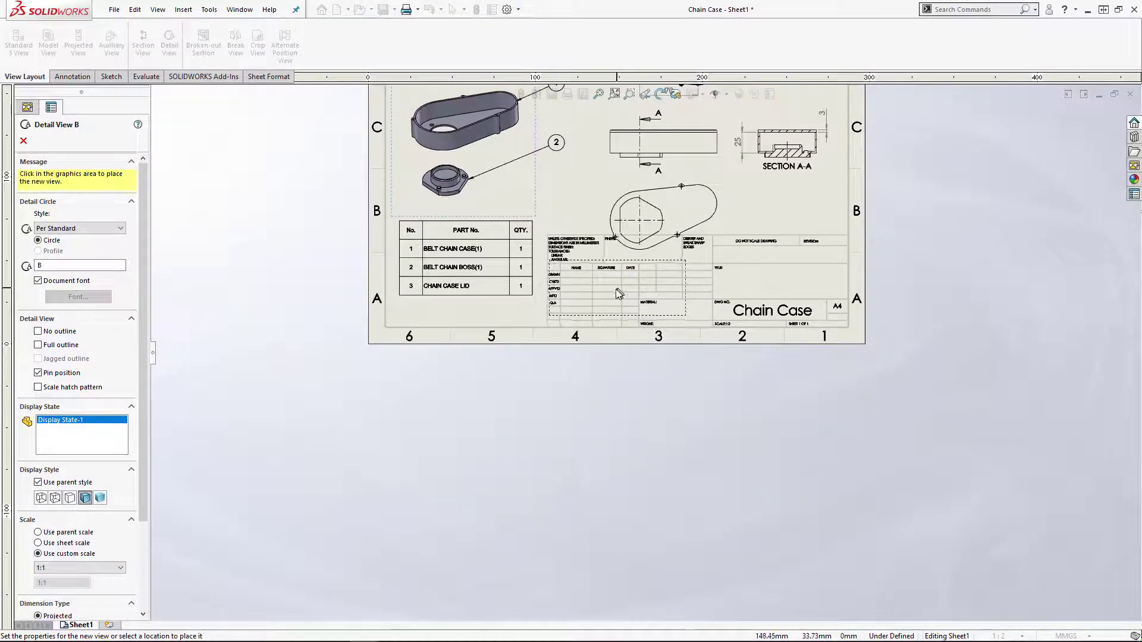
left_click(623, 291)
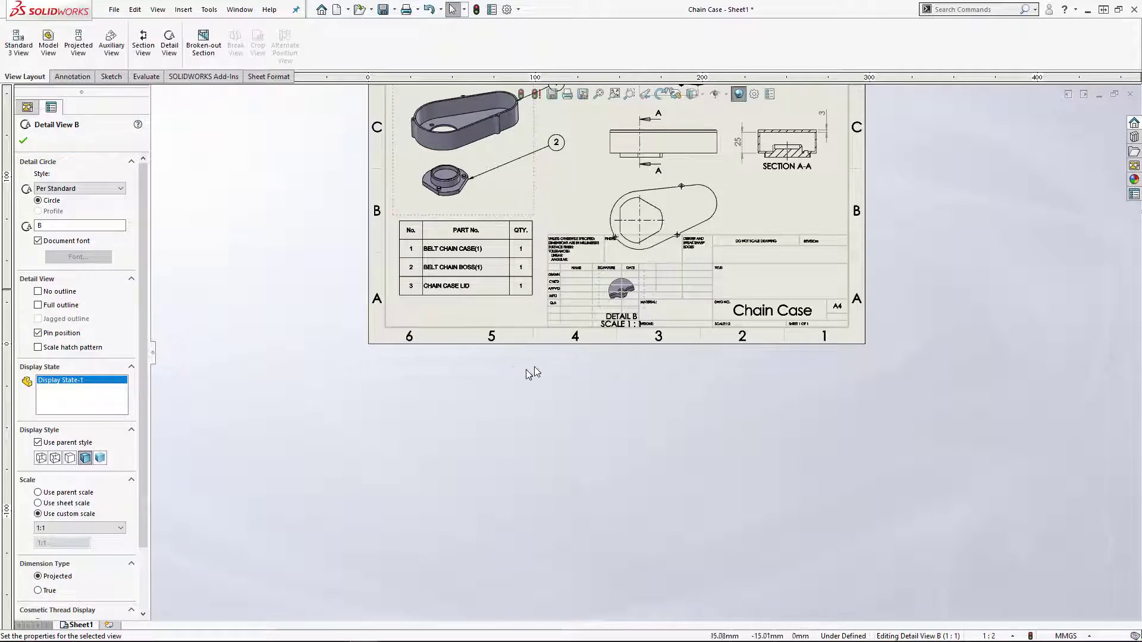
left_click(24, 141)
Move Detail View B off the title block to the empty area just below the sheet border
scroll(654, 294, "down", 5)
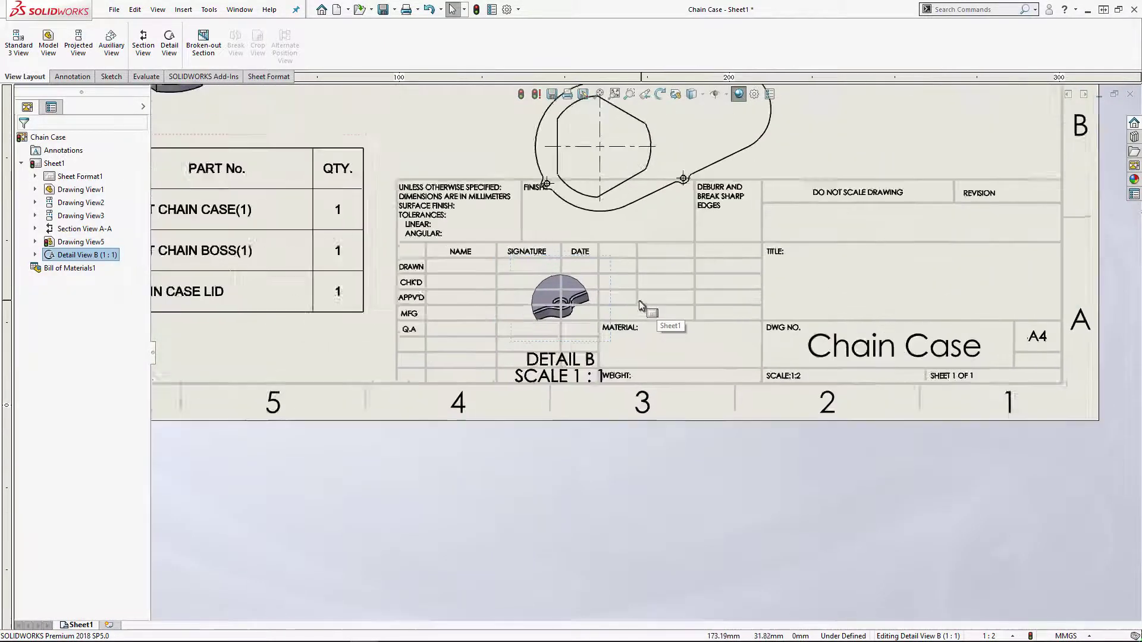
scroll(640, 305, "down", 1)
left_click_drag(523, 371, 500, 609)
scroll(648, 357, "up", 2)
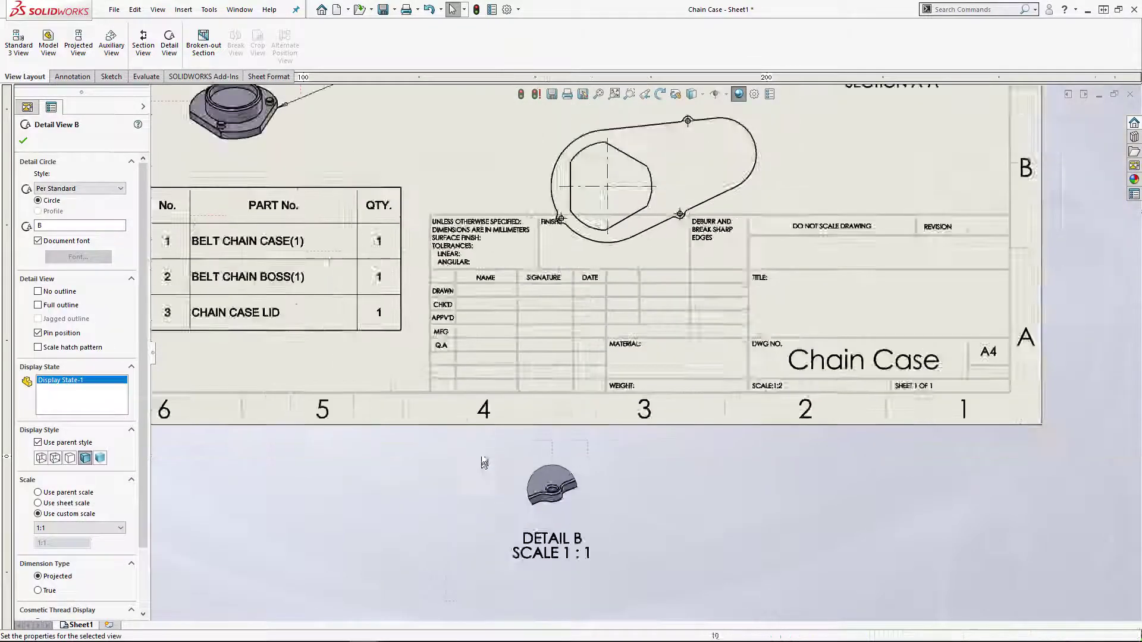
scroll(640, 452, "up", 2)
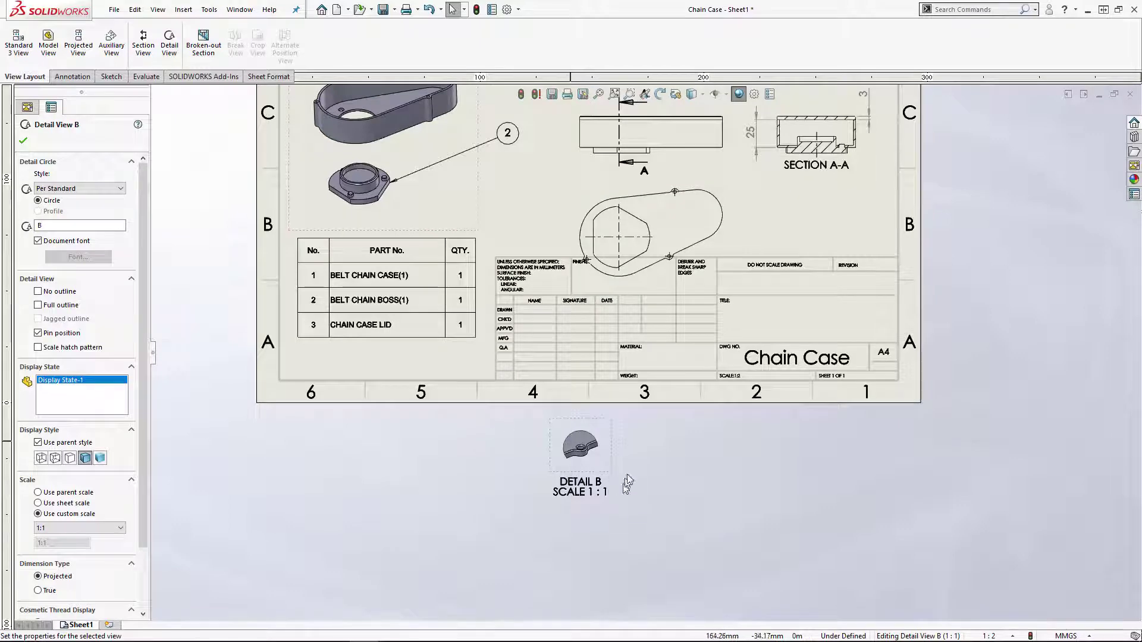
left_click(668, 485)
scroll(669, 484, "down", 2)
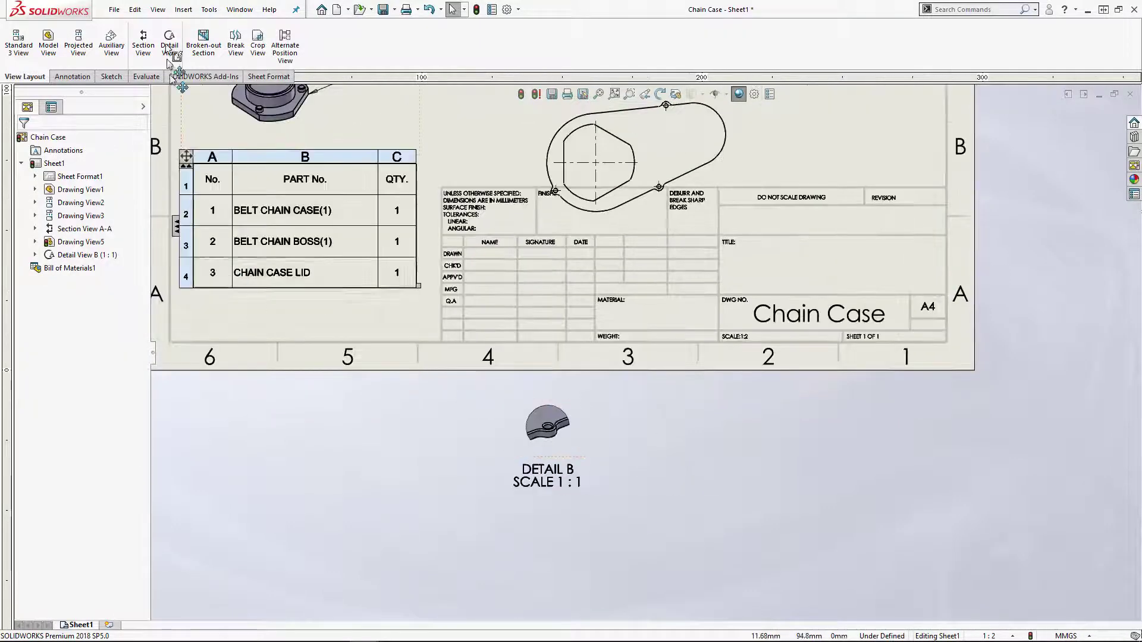
left_click(239, 9)
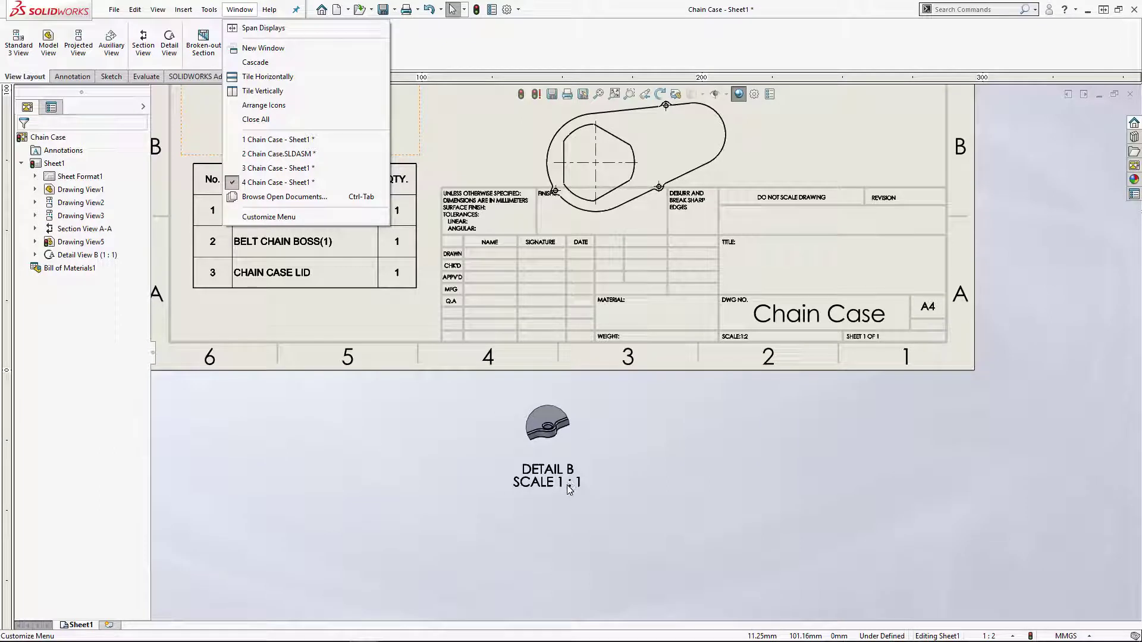
left_click(488, 514)
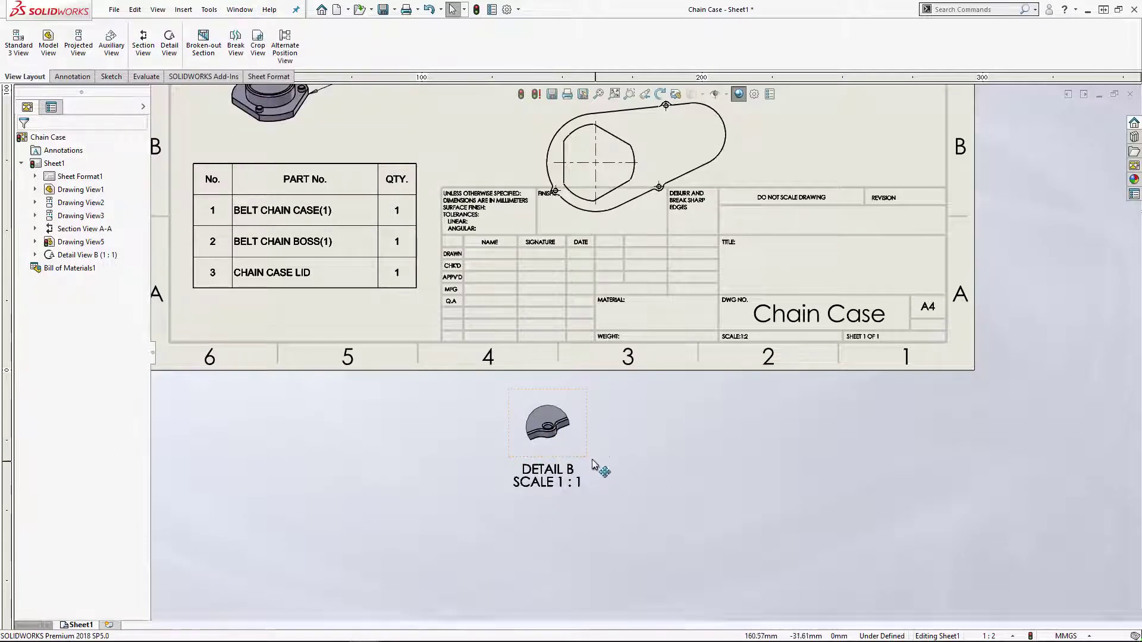
Set the custom scale of Detail View B to 2:1 and accept the view properties
left_click(586, 399)
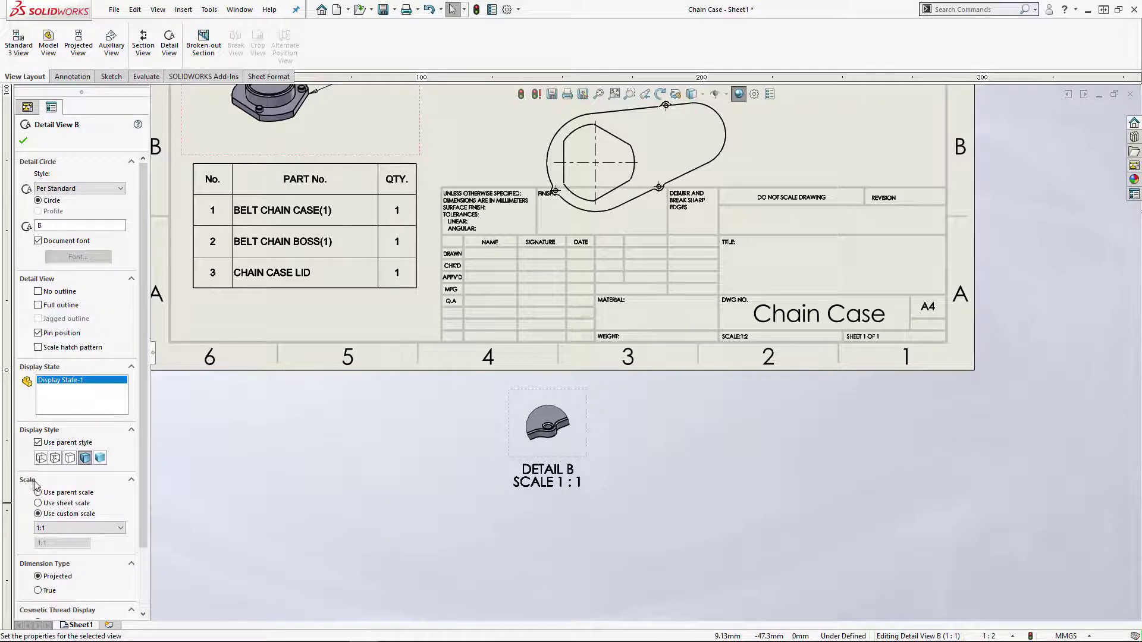
left_click(72, 529)
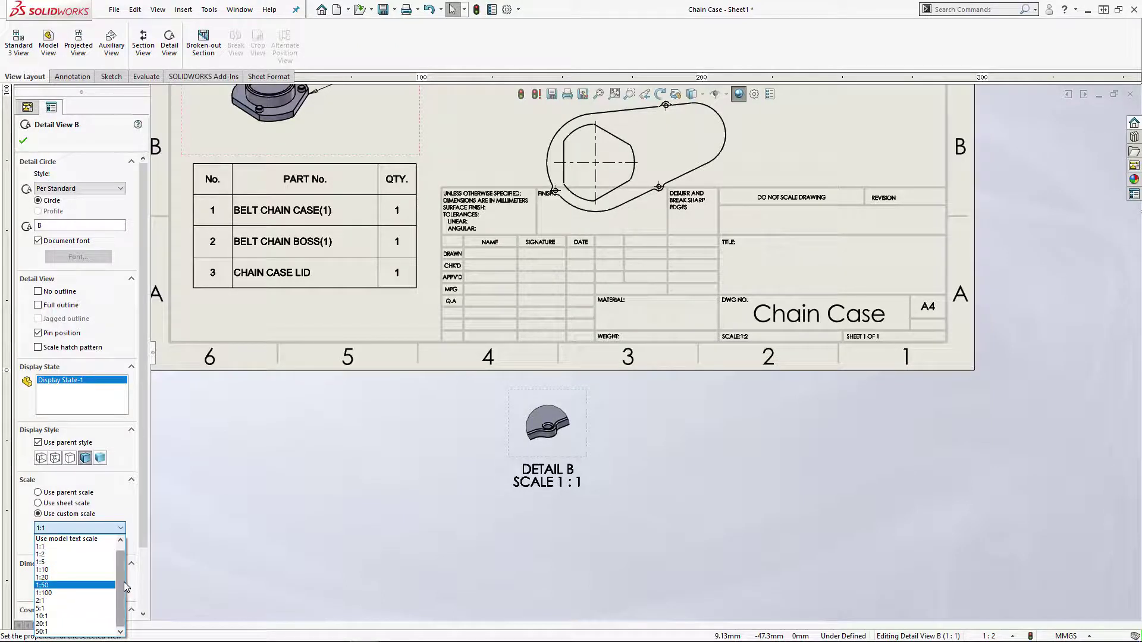
scroll(125, 585, "up", 1)
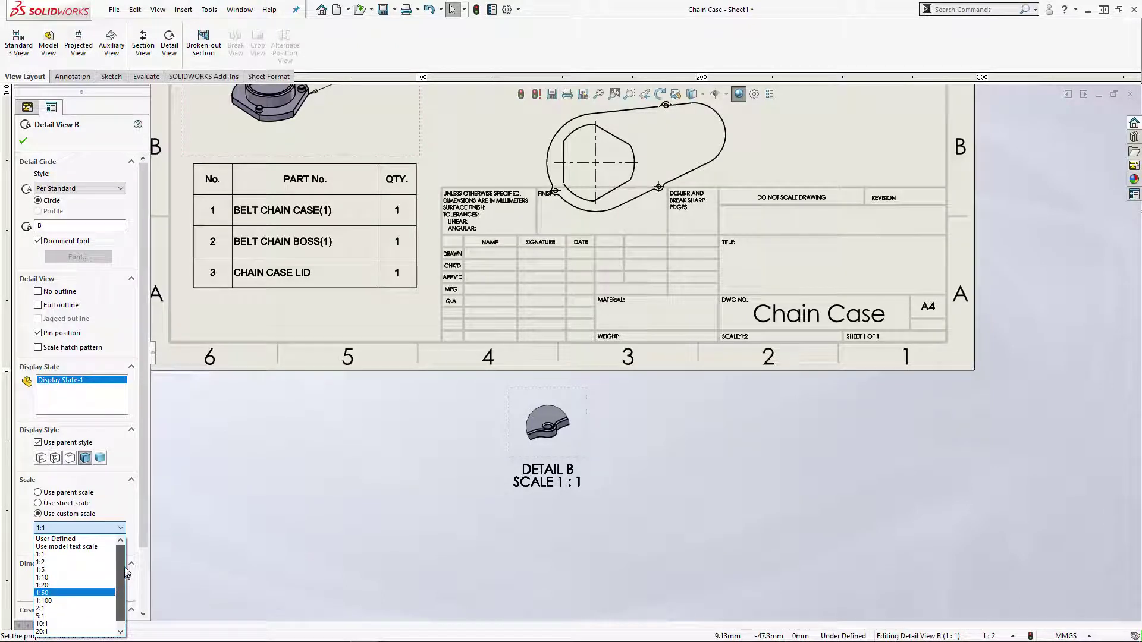
left_click(67, 540)
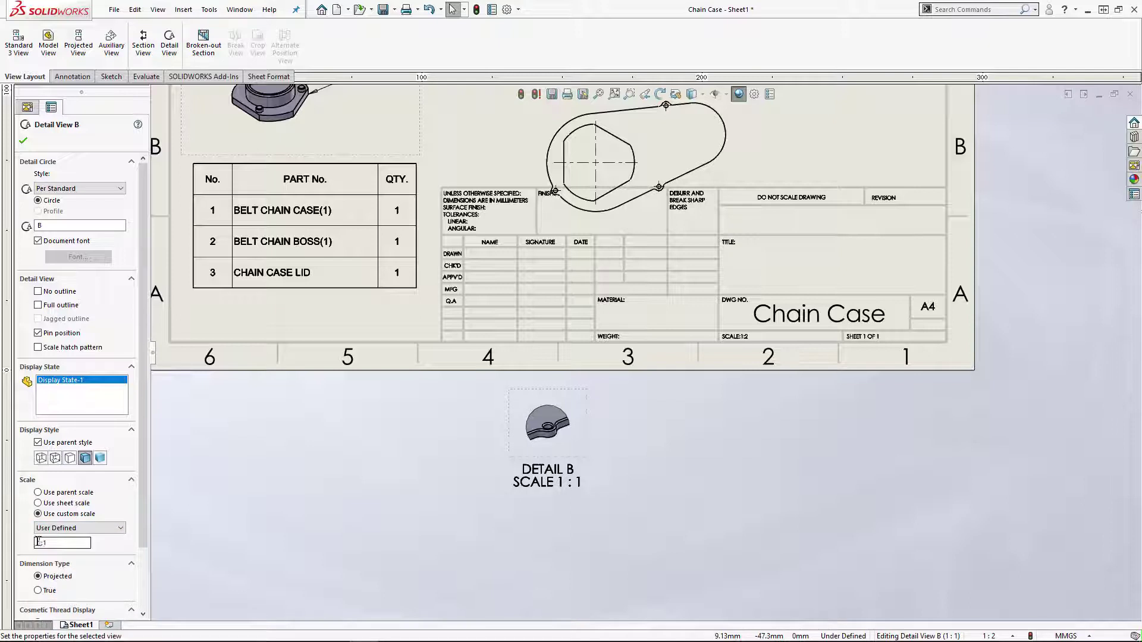
left_click(57, 532)
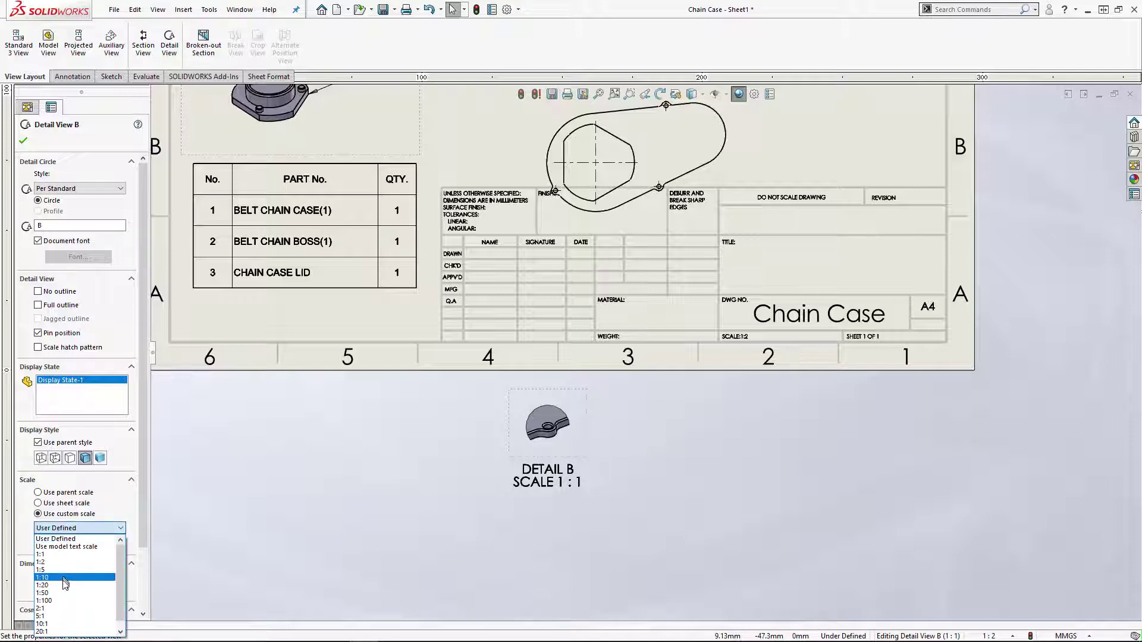
left_click(65, 609)
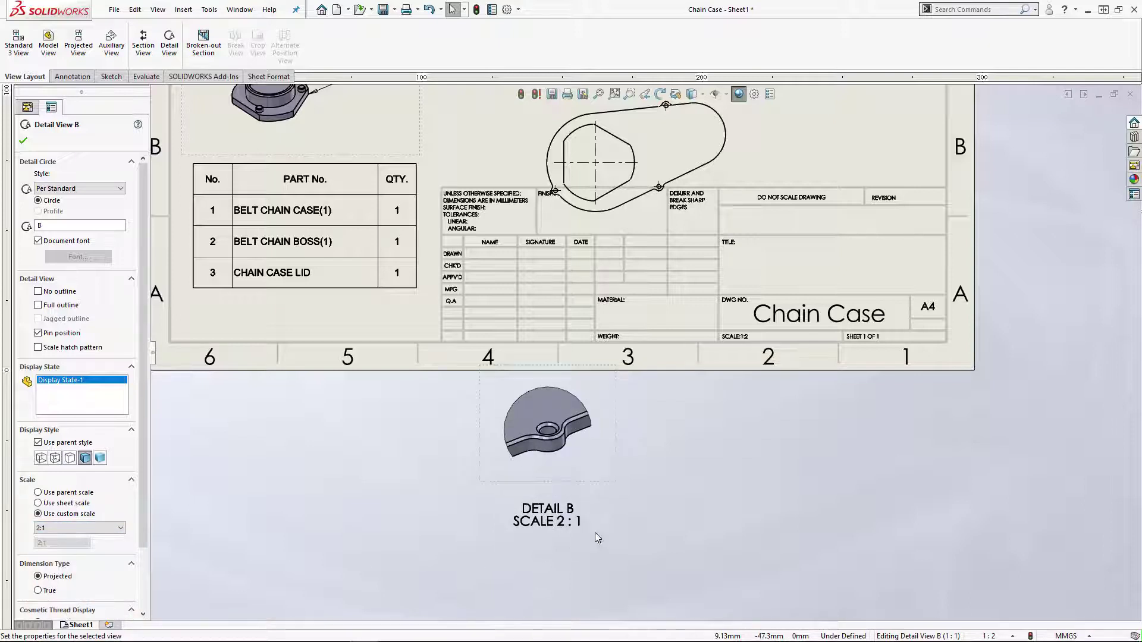
left_click(25, 141)
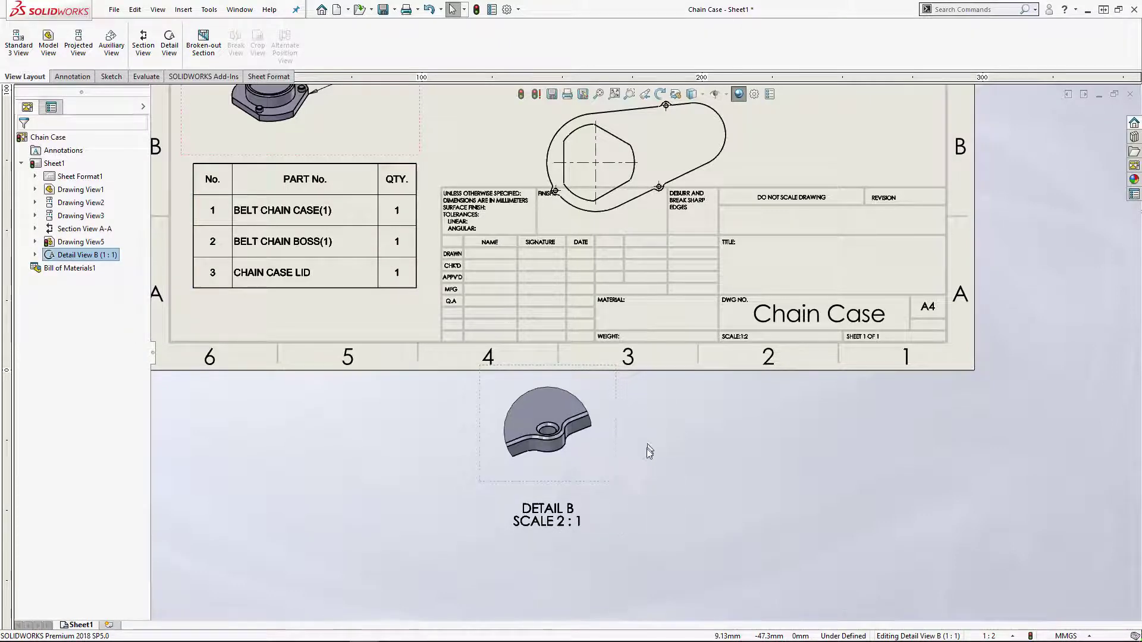
Move Detail View B out beside the drawing sheet and place its label close beneath the view
scroll(645, 451, "up", 5)
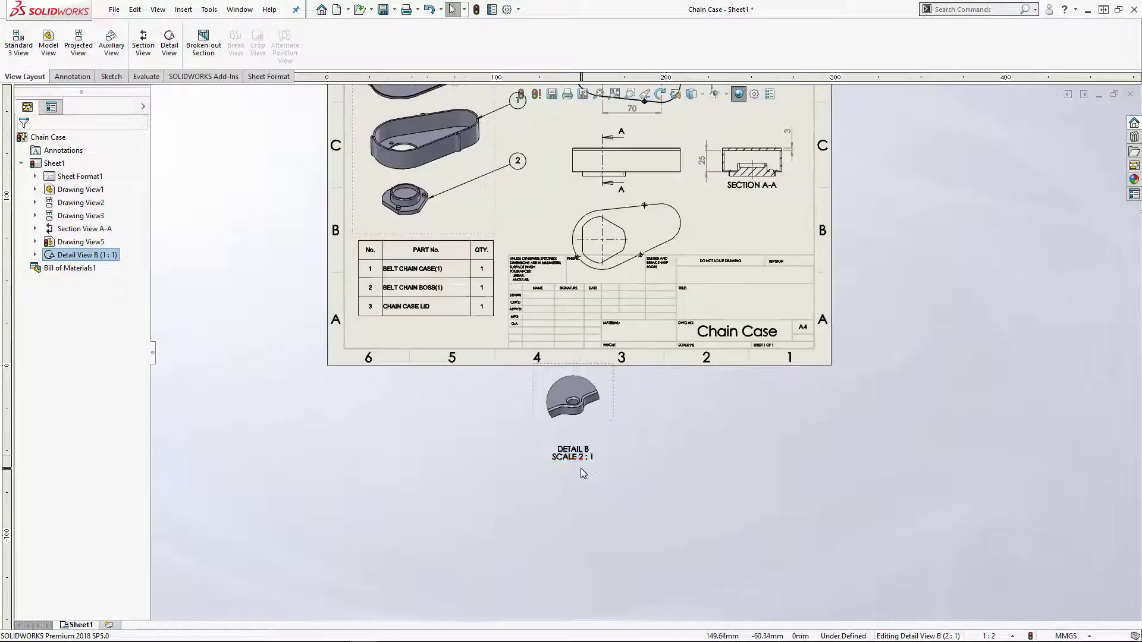
scroll(565, 476, "down", 1)
middle_click_drag(564, 446, 560, 479, "ctrl")
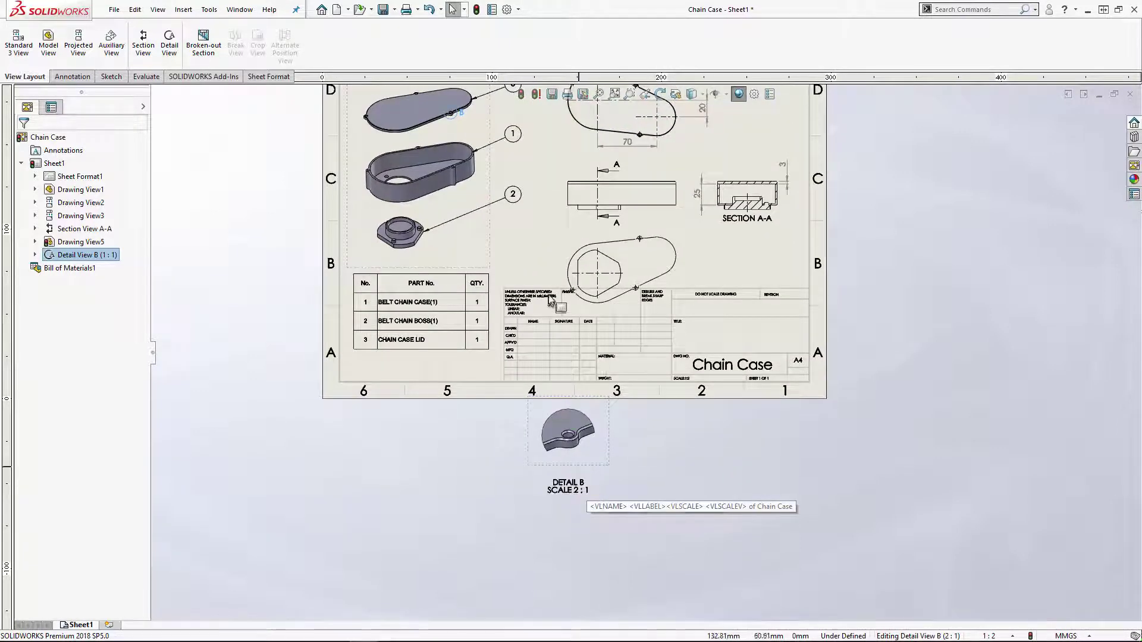
middle_click_drag(797, 219, 818, 318, "ctrl")
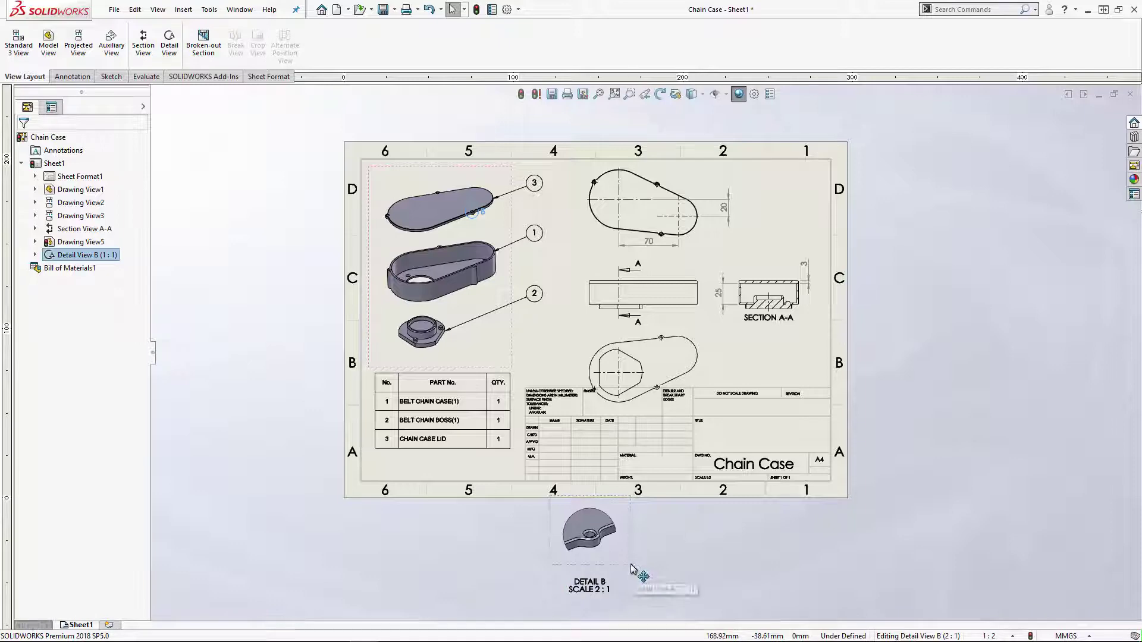
left_click_drag(635, 585, 1037, 253)
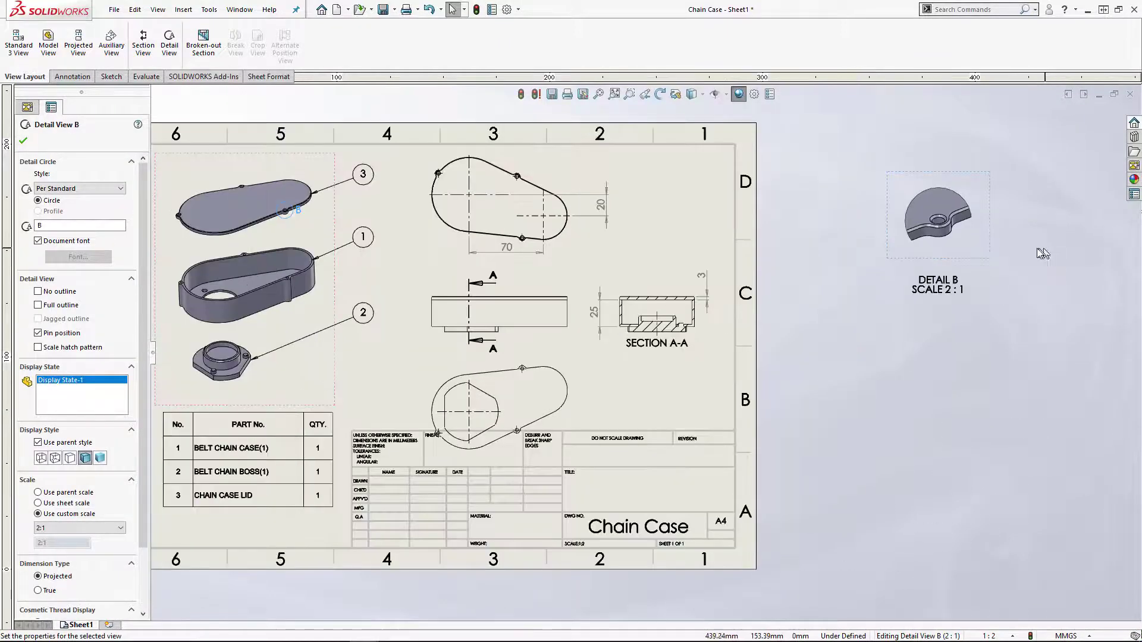
scroll(1035, 255, "up", 3)
left_click_drag(815, 339, 817, 292)
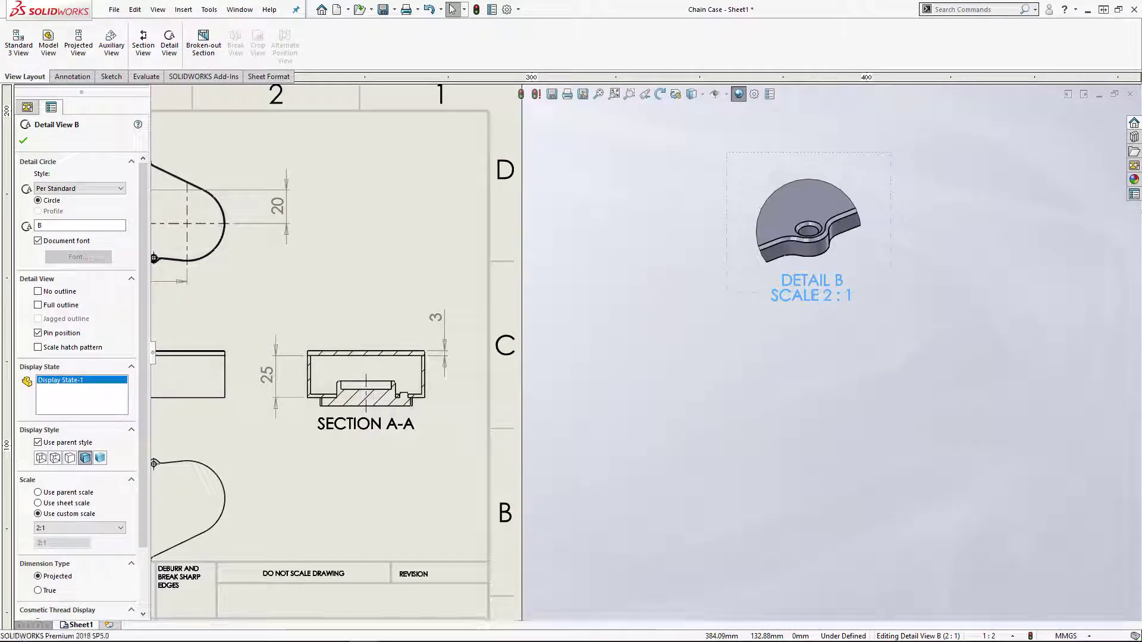
left_click(787, 412)
Reposition Detail View B below the drawing sheet, clear of the sheet's lower edge
key("z")
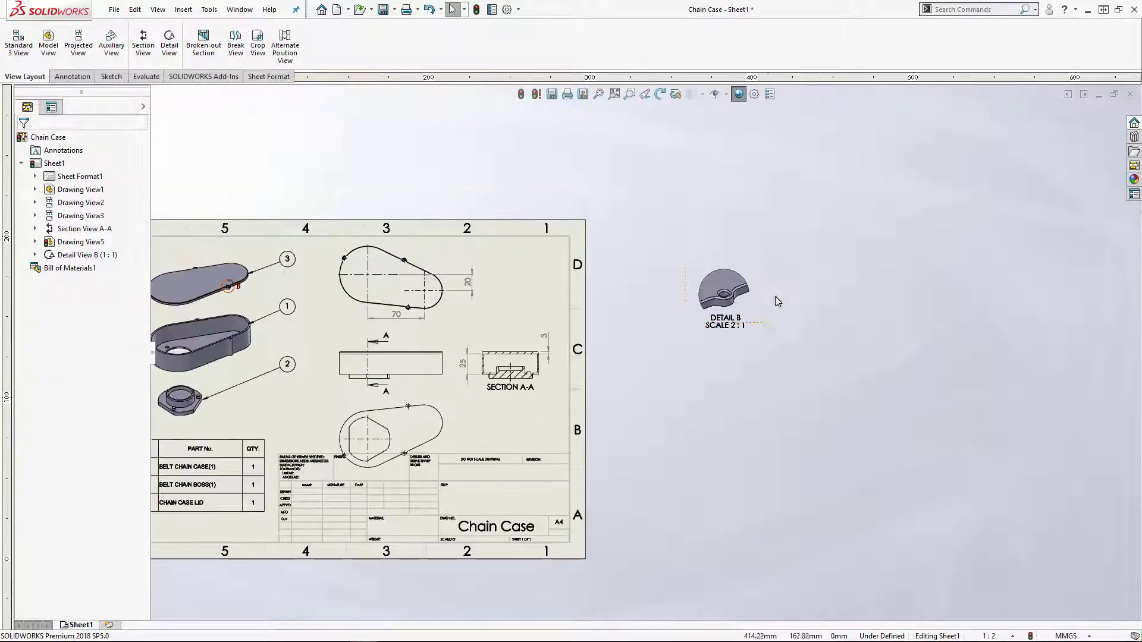
left_click_drag(761, 310, 501, 610)
middle_click_drag(665, 537, 811, 335)
scroll(673, 421, "down", 4)
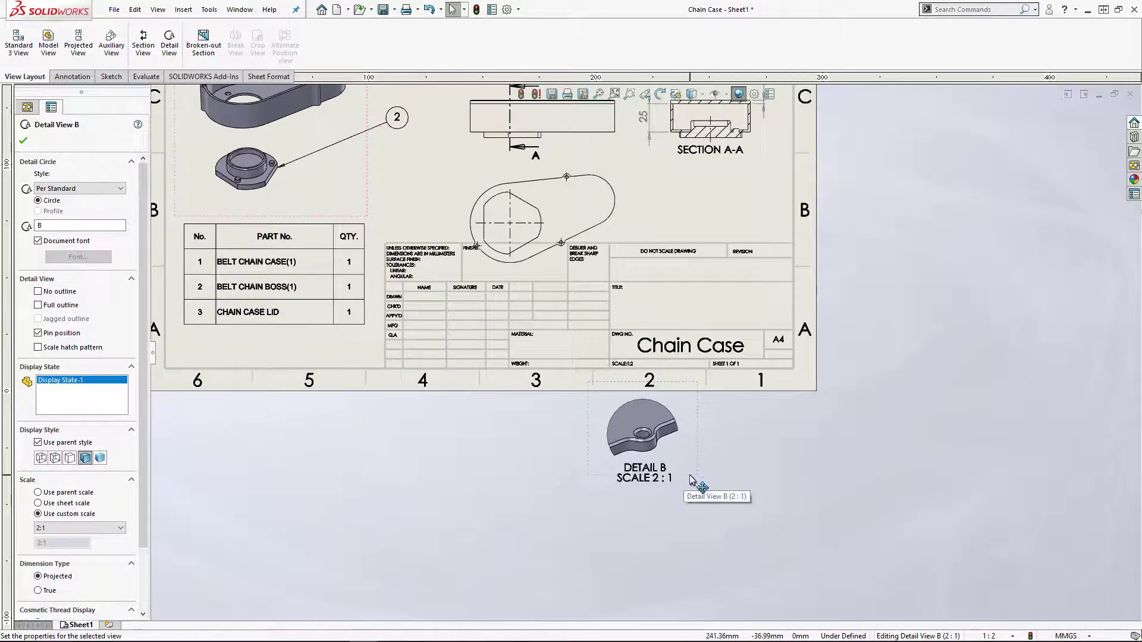
left_click_drag(695, 483, 631, 533)
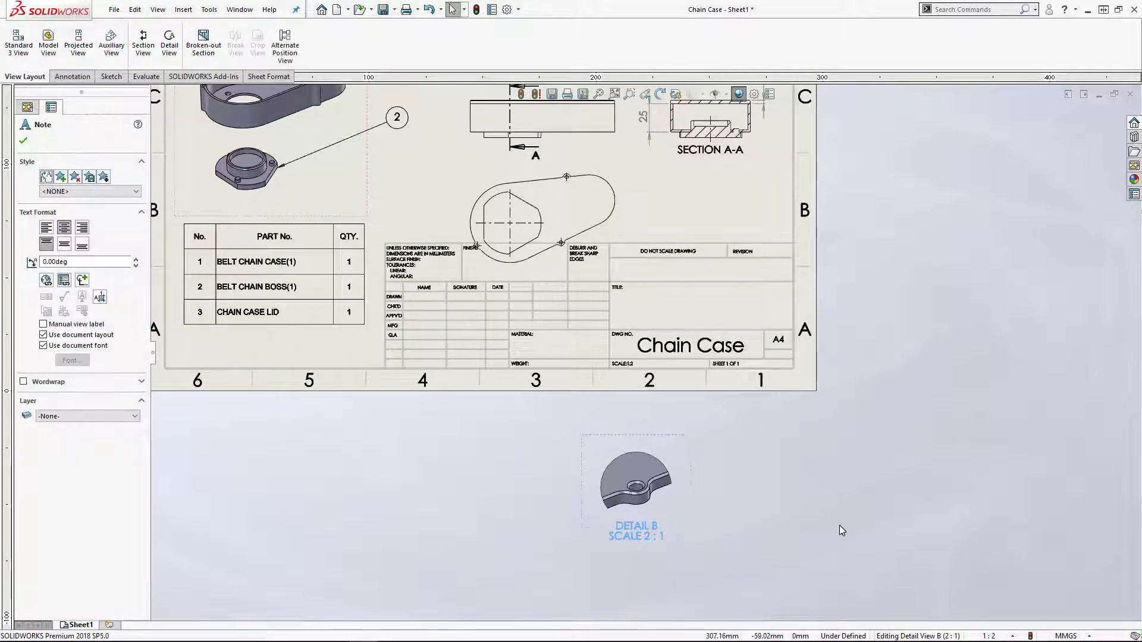
left_click(839, 528)
left_click_drag(691, 473, 632, 473)
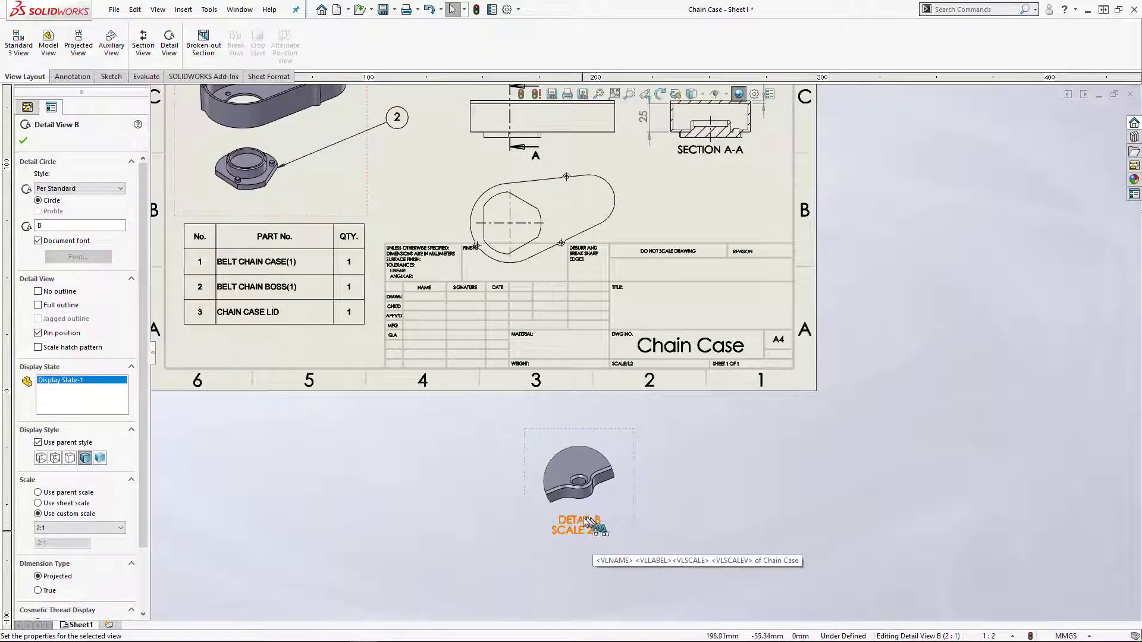
Open the Detail B label note for editing, place the text cursor after the scale, and leave the note
left_click(581, 532)
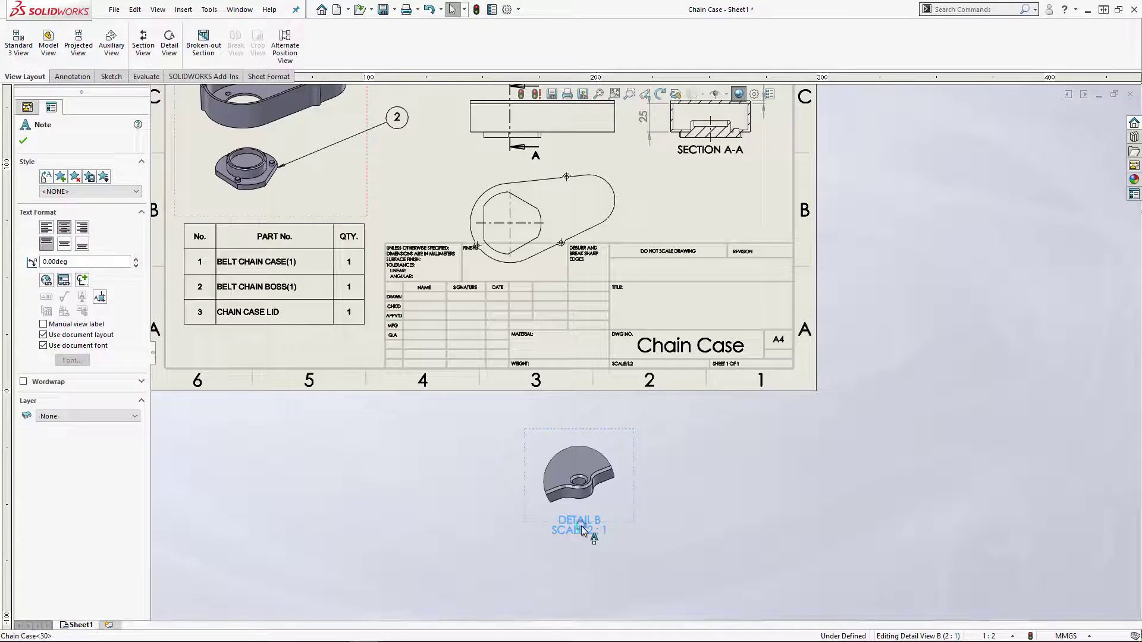
double_click(581, 532)
left_click(608, 530)
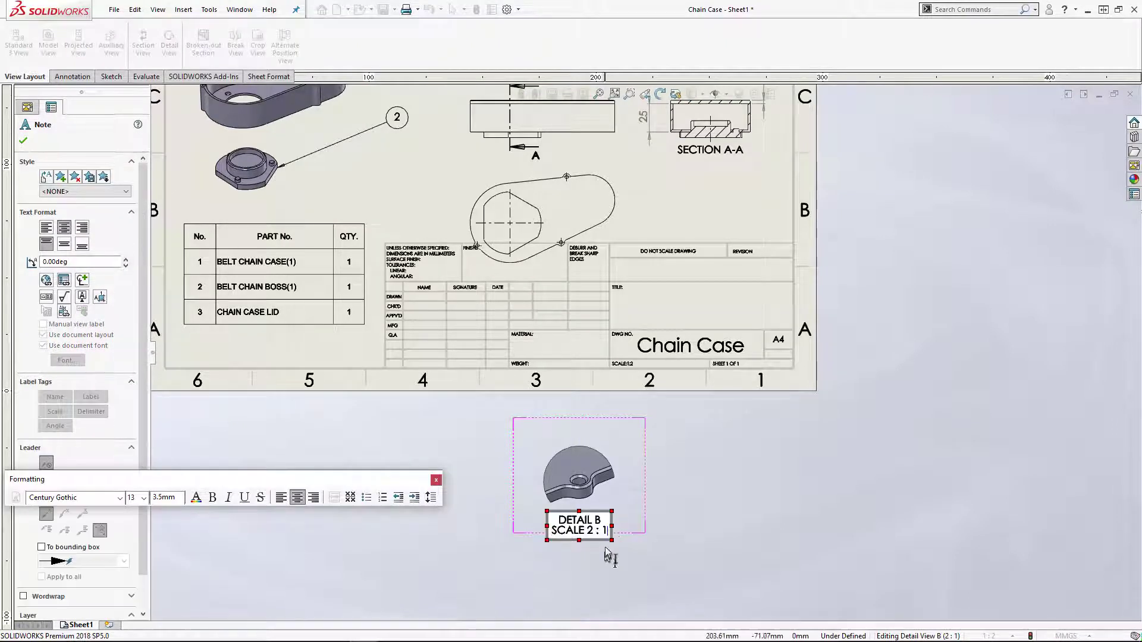
left_click(23, 141)
Select the detail circle's B label on the exploded view and shift Detail View B further toward zone 4 below the sheet
mouse_move(495, 438)
middle_mouse_down()
mouse_move(578, 530)
mouse_move(595, 566)
middle_mouse_up()
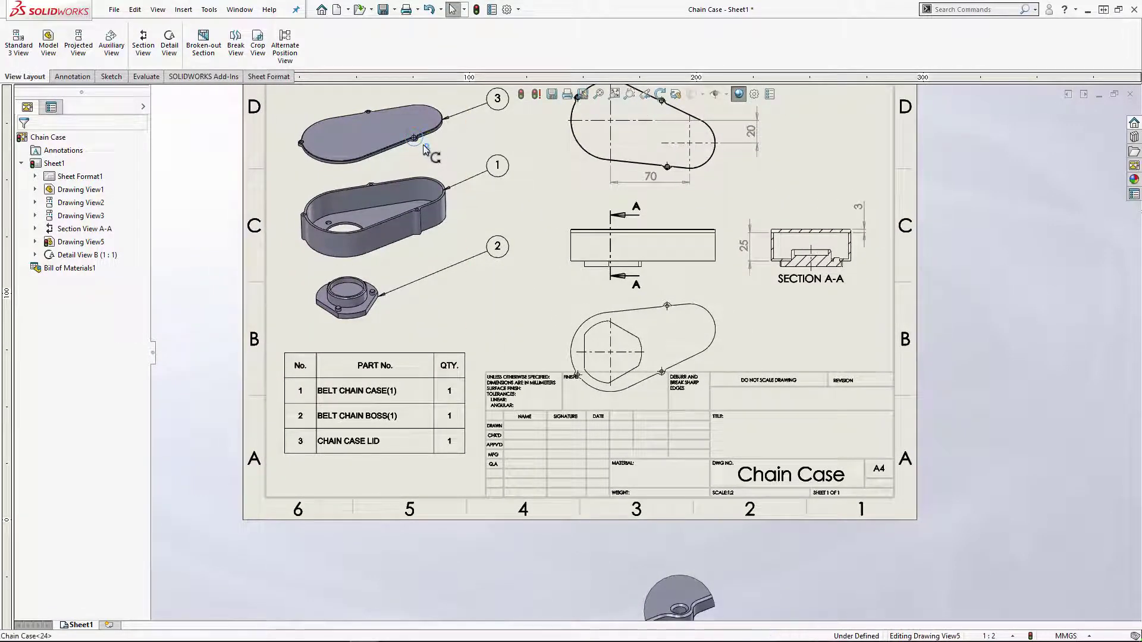
left_click(425, 149)
middle_click_drag(658, 334, 615, 190)
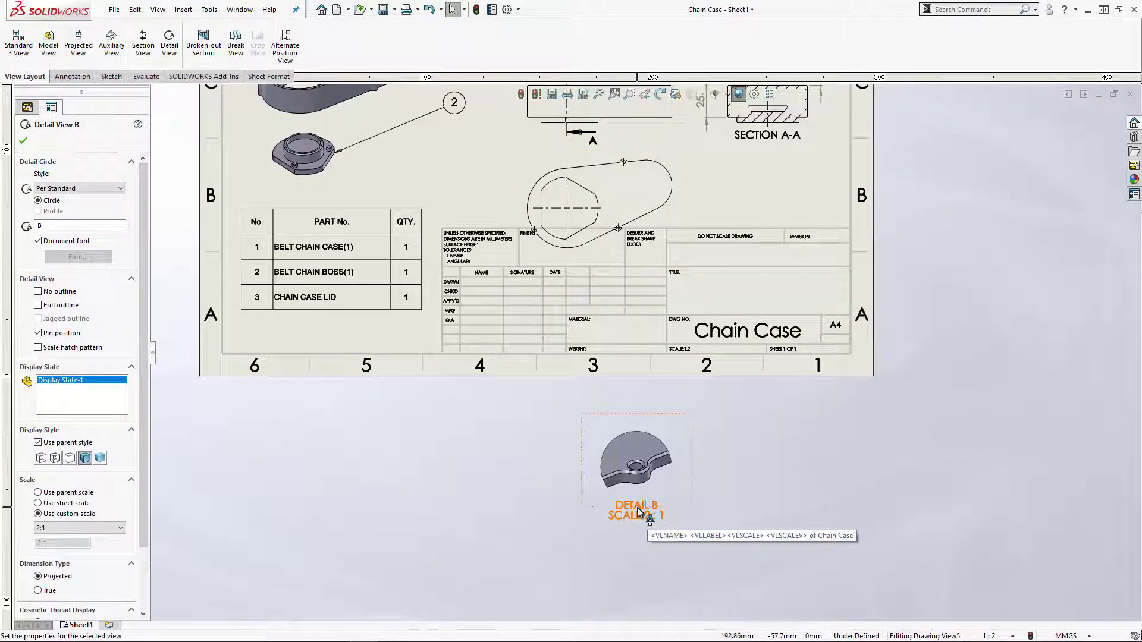
left_click_drag(585, 510, 467, 505)
key("f")
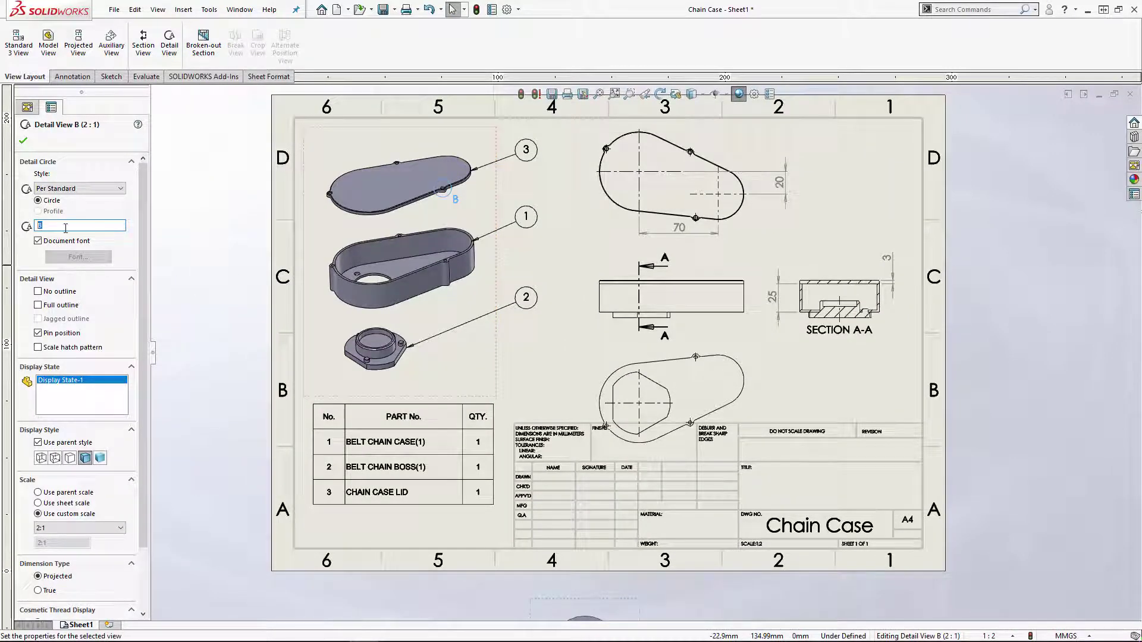
middle_click_drag(502, 389, 430, 273)
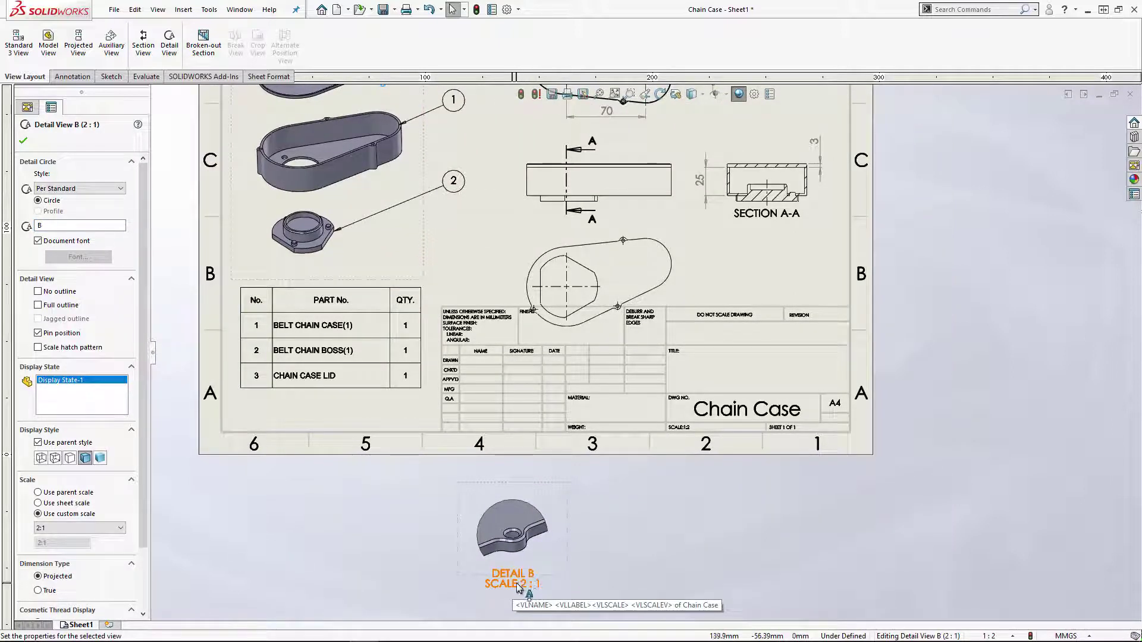
Open the Detail B label with its whole text selected, close the floating formatting controls and leave the note
left_click(518, 584)
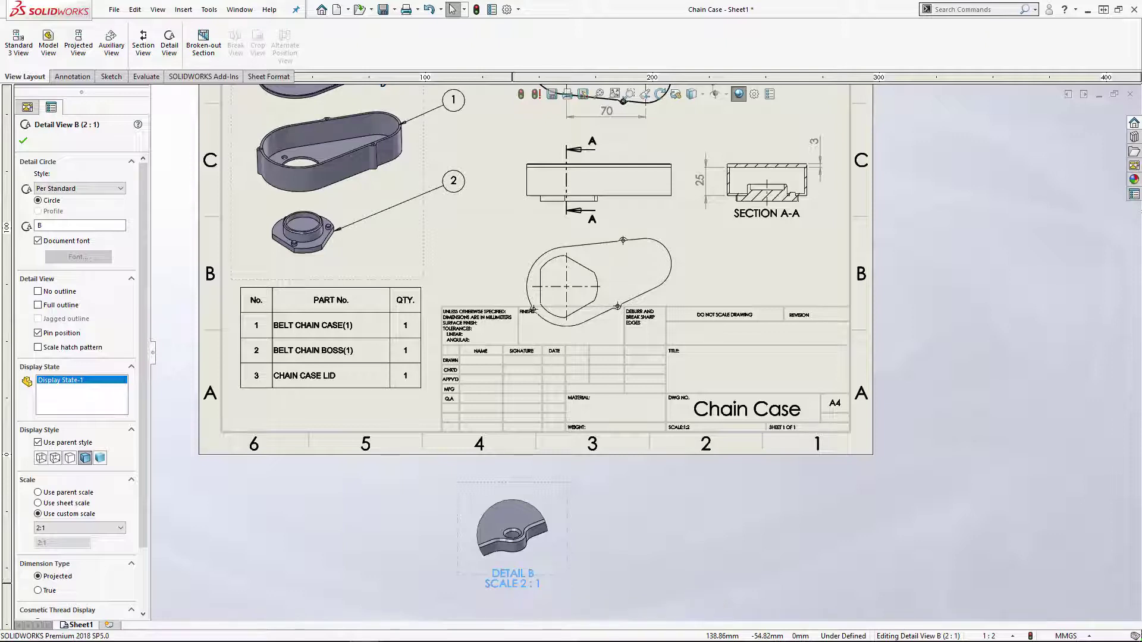
double_click(522, 577)
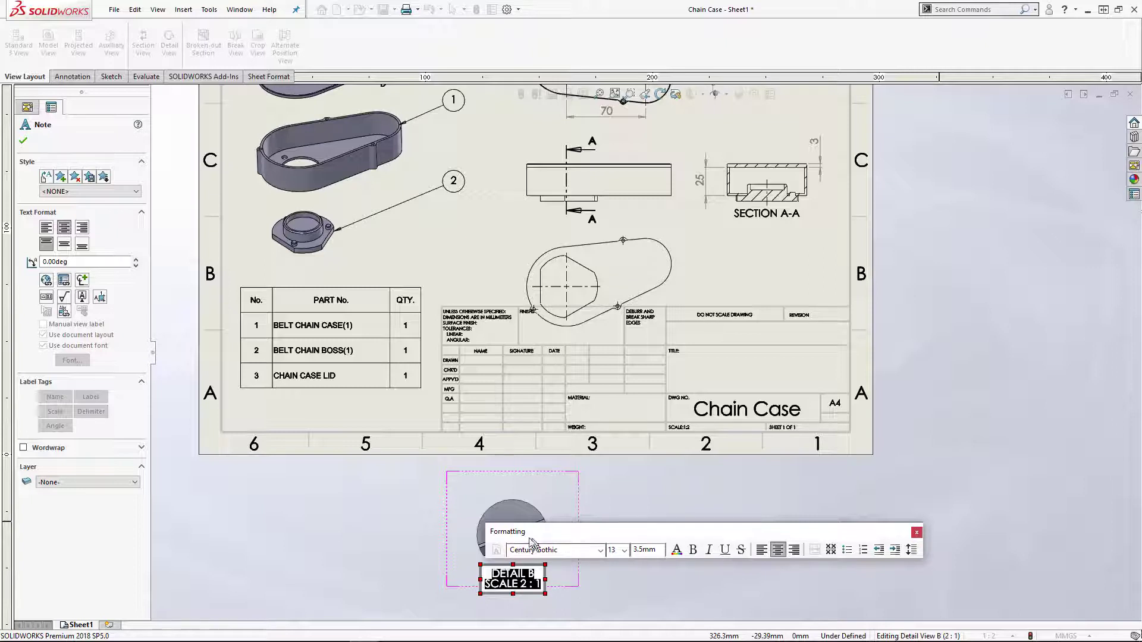
left_click(916, 532)
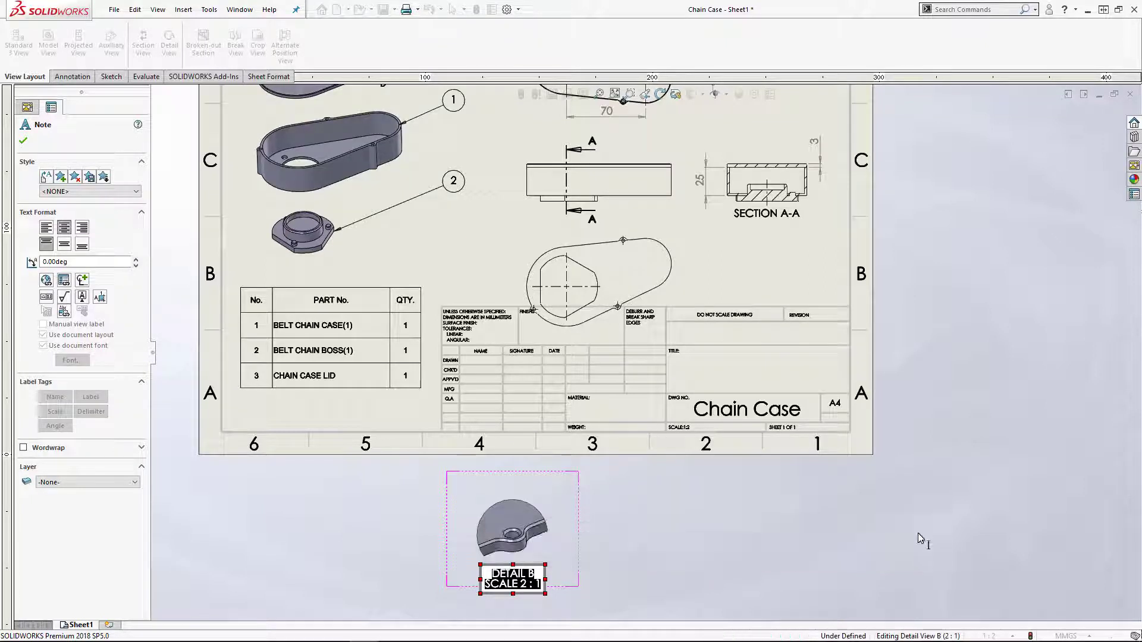
left_click(375, 529)
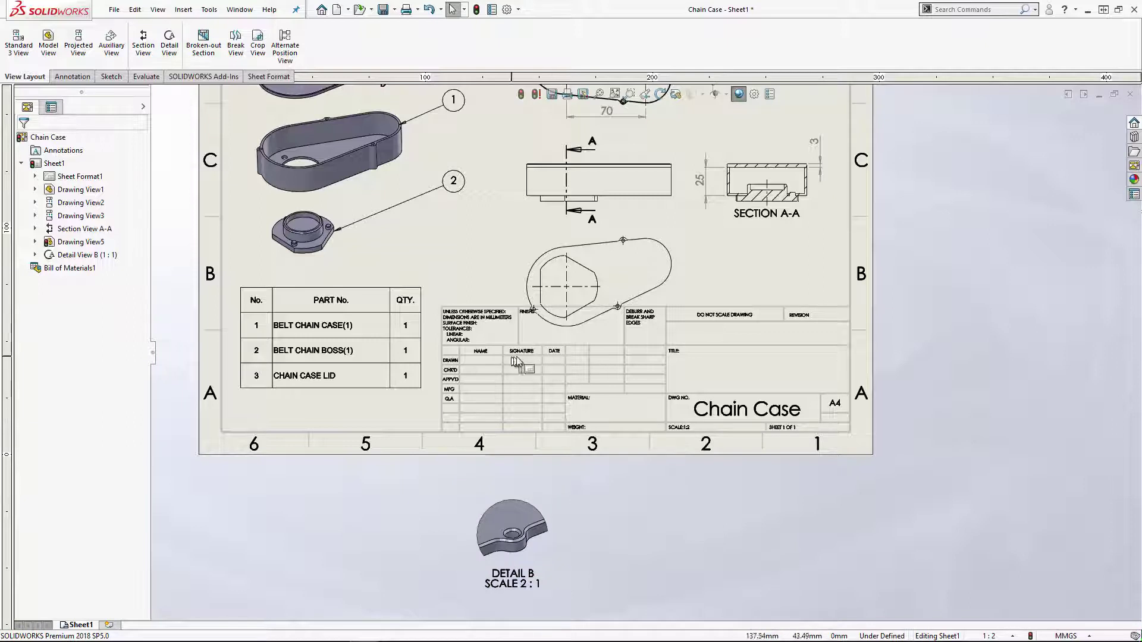
Lock focus on the sheet and try to edit the title block's sheet number and scale texts directly
mouse_move(511, 357)
middle_mouse_down()
mouse_move(478, 369)
mouse_move(487, 364)
middle_mouse_up()
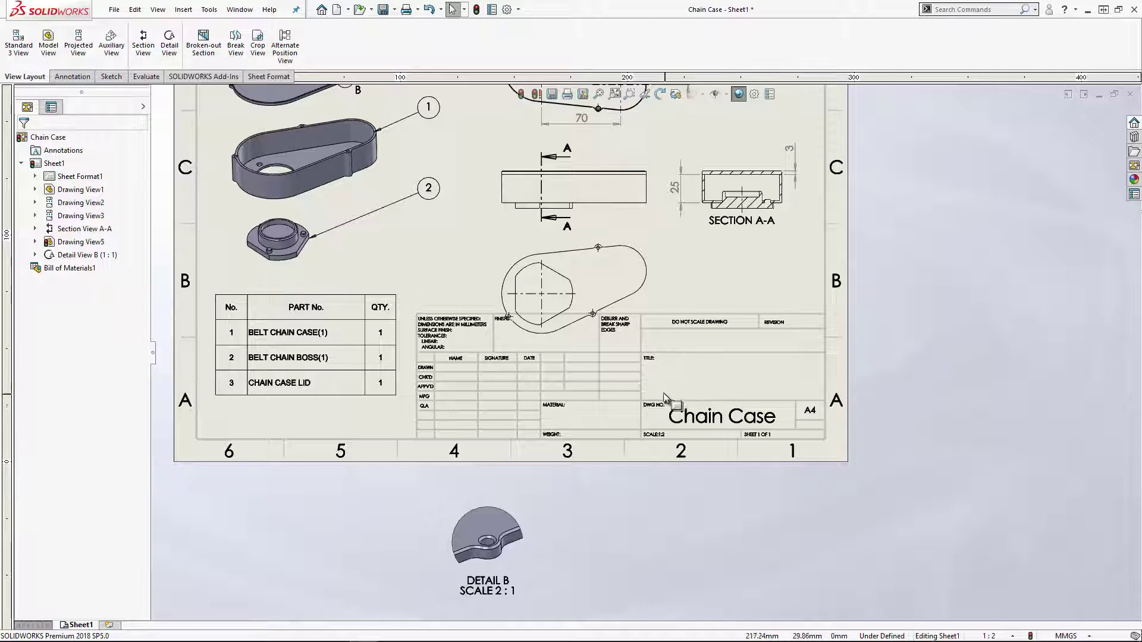
scroll(586, 407, "up", 4)
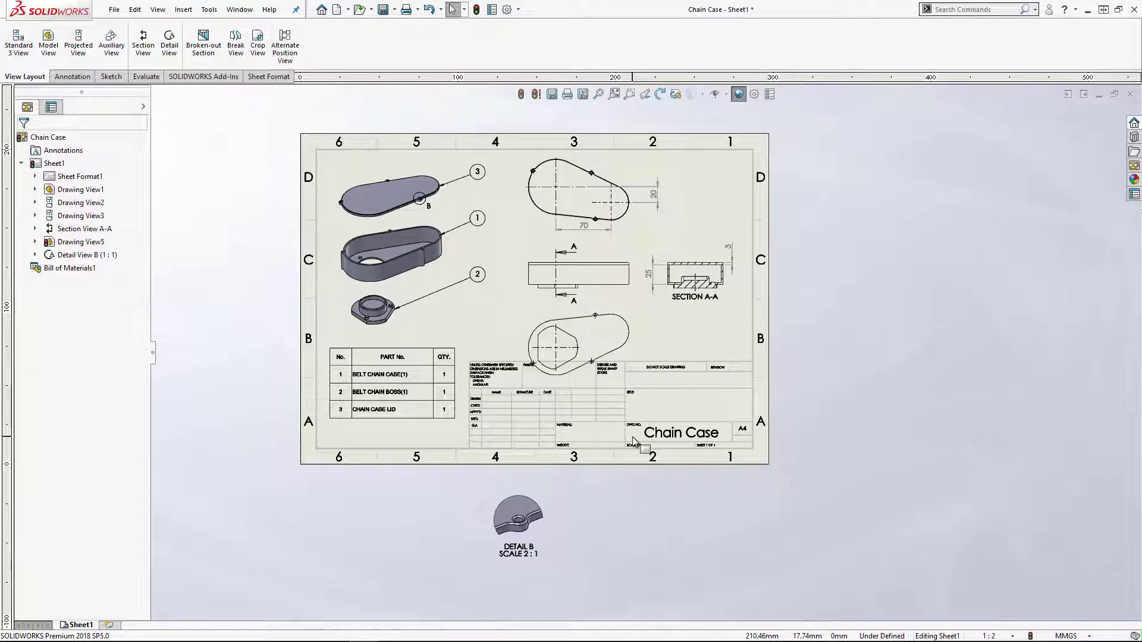
double_click(608, 409)
scroll(654, 416, "down", 5)
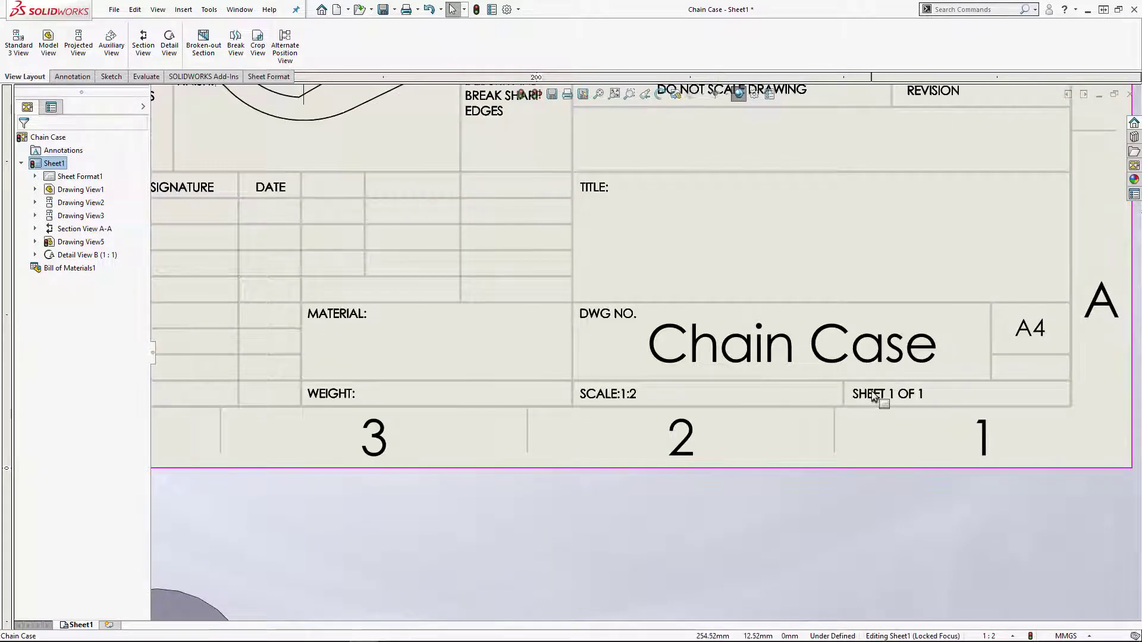
double_click(851, 401)
double_click(622, 399)
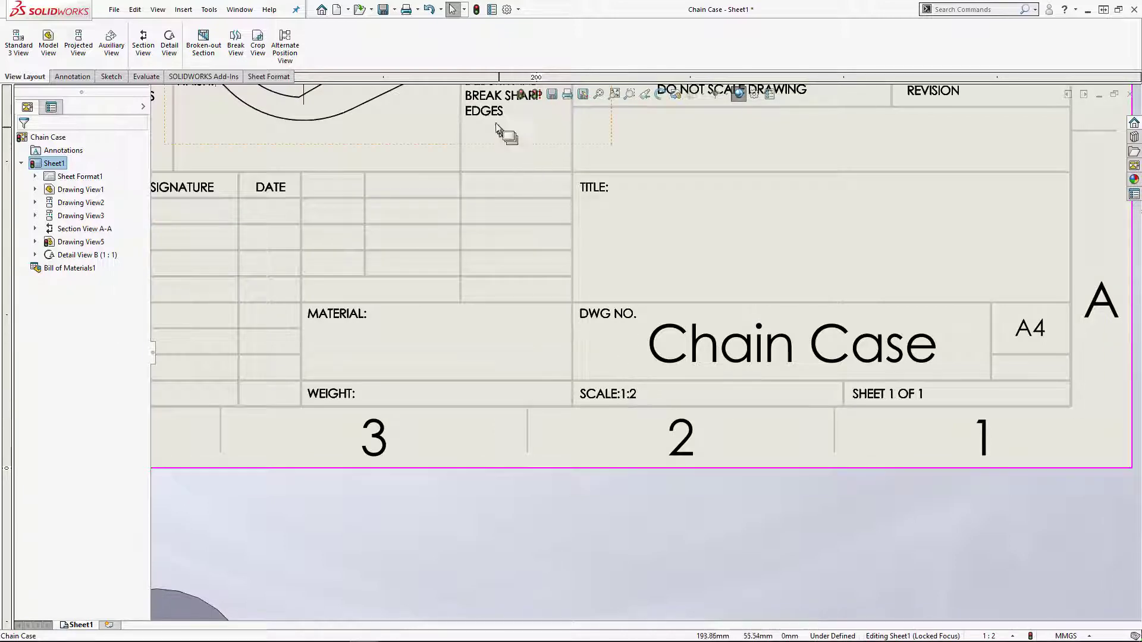
Try to edit the title block's "DO NOT SCALE DRAWING" and "TITLE:" texts directly and to box-select its contents
scroll(709, 163, "up", 1)
scroll(708, 163, "up", 2)
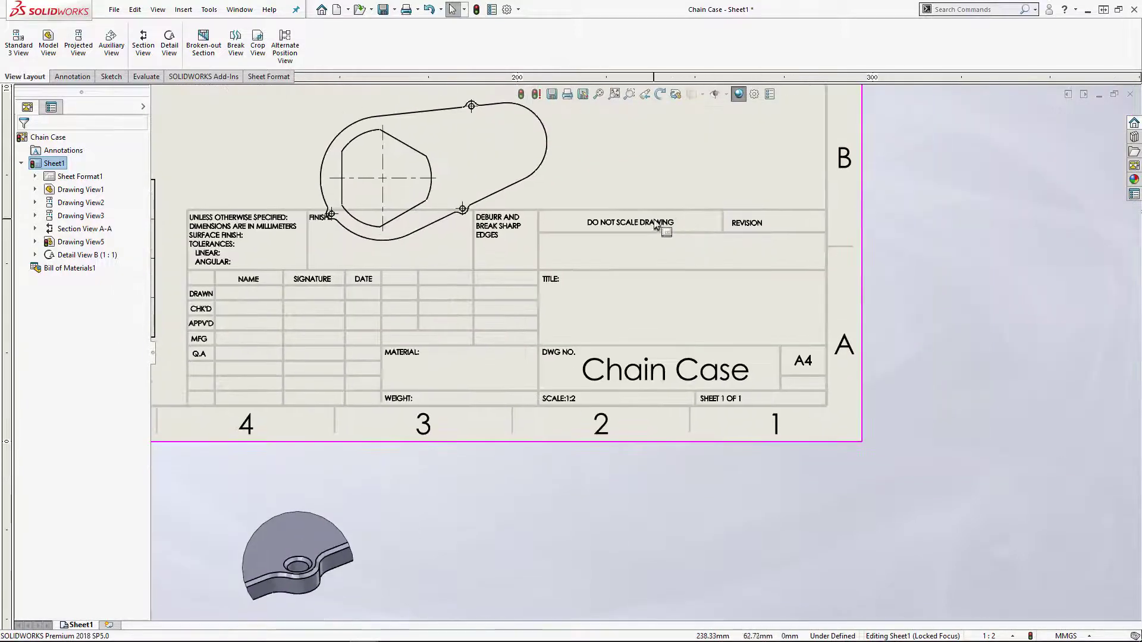
double_click(656, 223)
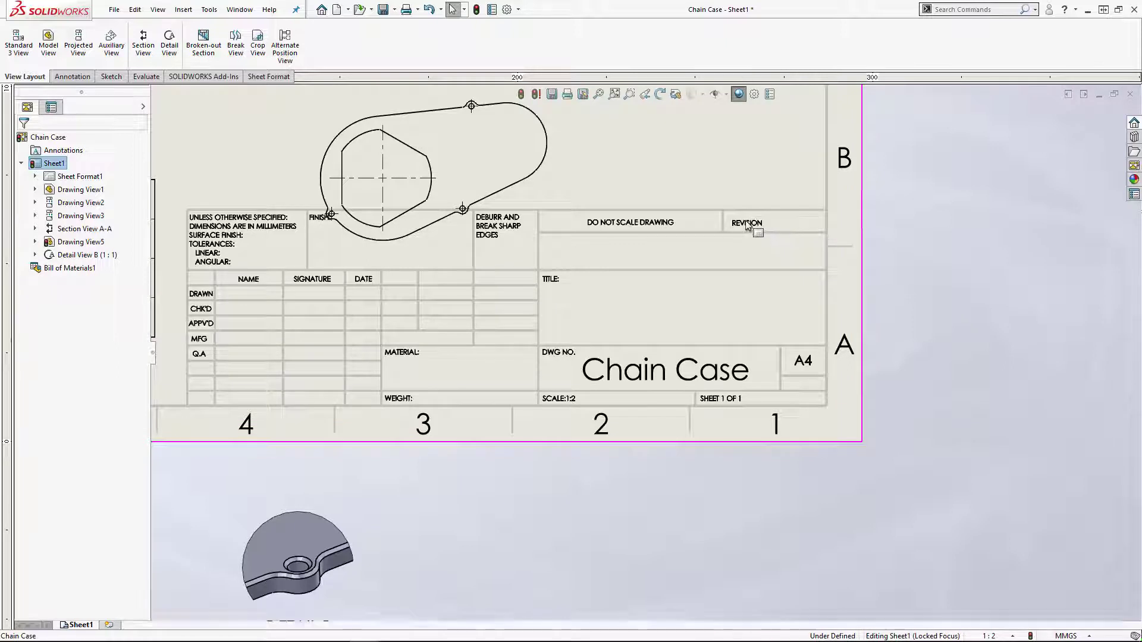
double_click(552, 281)
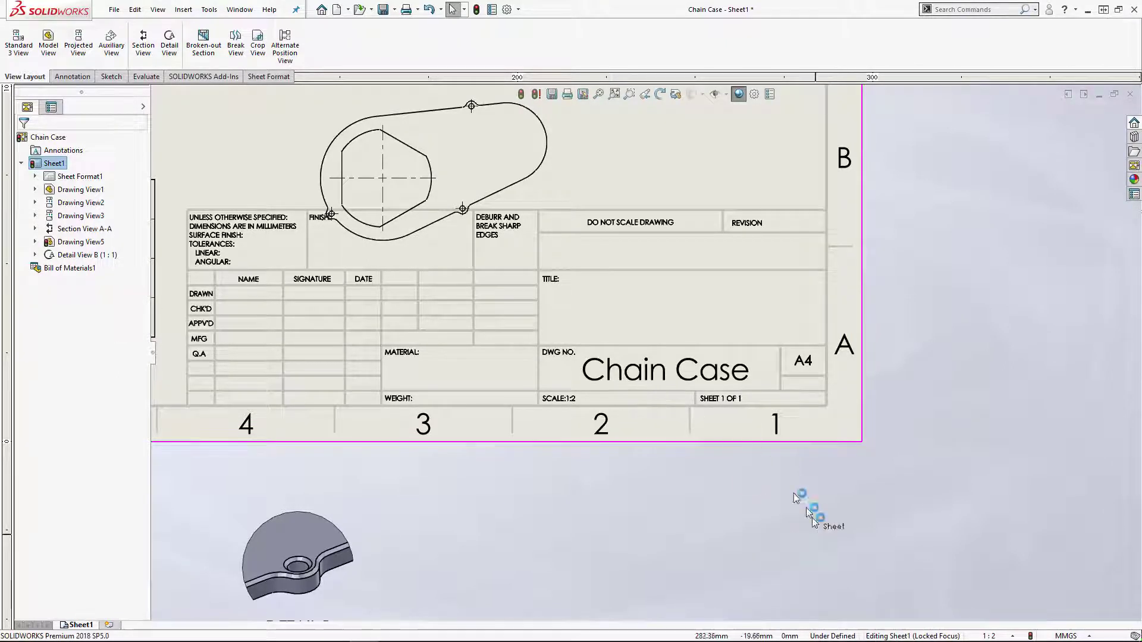
left_click_drag(817, 536, 667, 340)
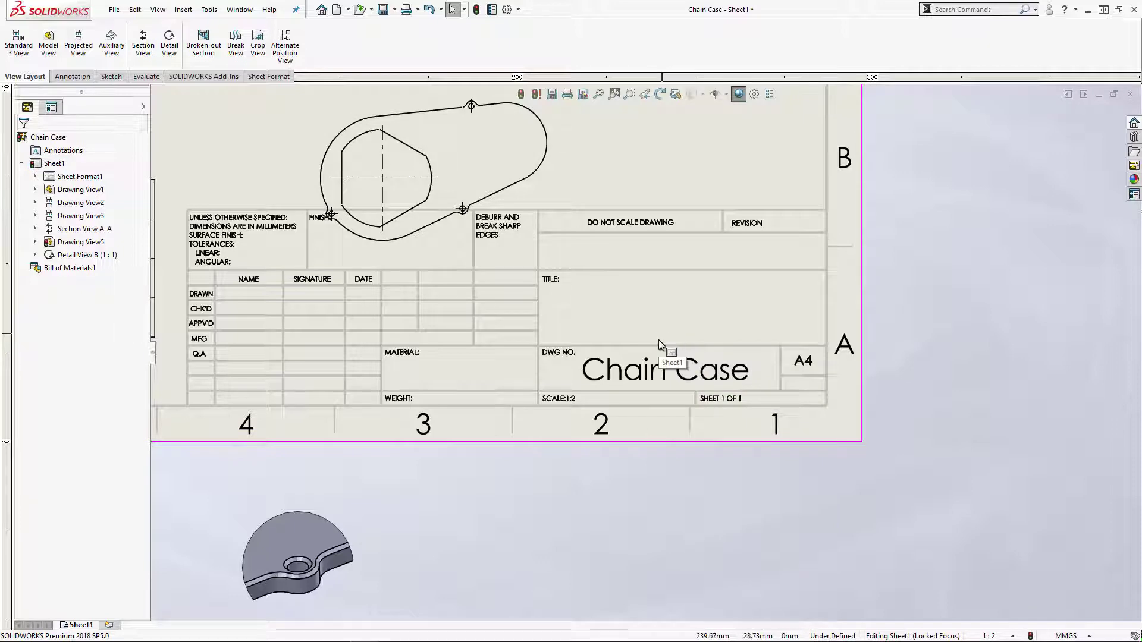
middle_click_drag(639, 377, 841, 450)
scroll(854, 421, "up", 2)
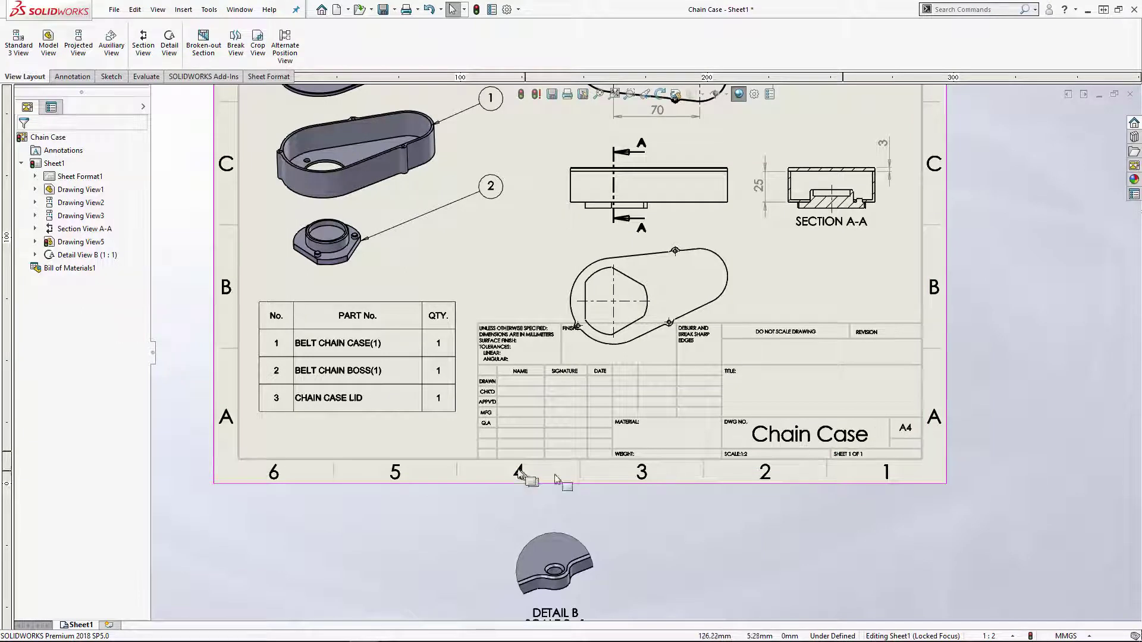
Nudge the plan outline view below the front view slightly down the sheet and close its properties
mouse_move(737, 298)
left_mouse_down()
mouse_move(744, 334)
mouse_move(742, 298)
left_mouse_up()
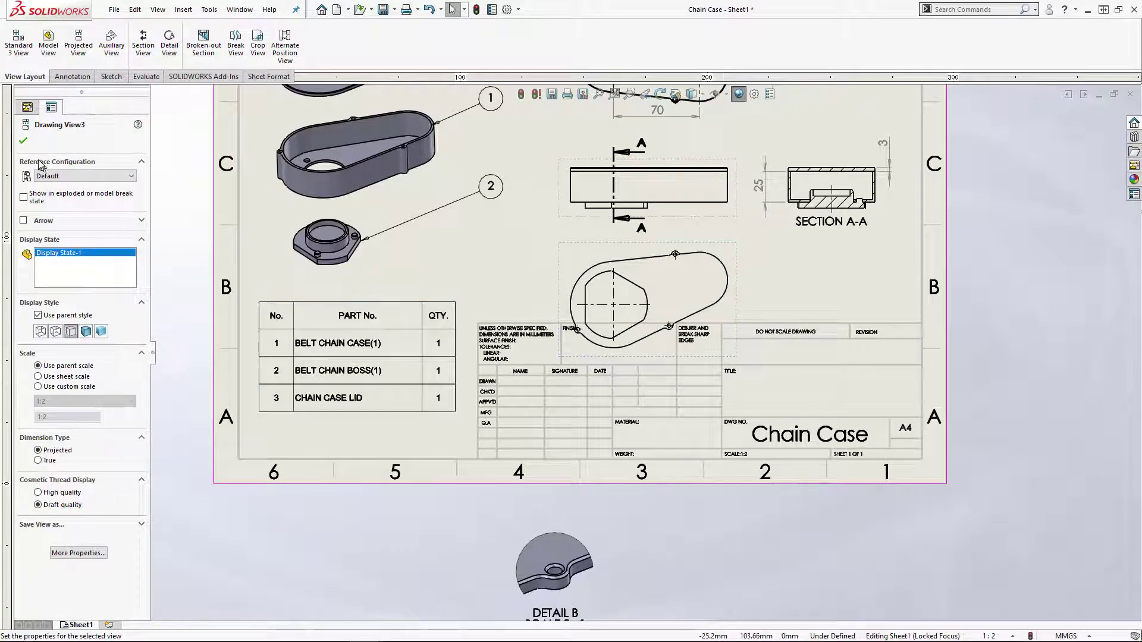
left_click(24, 140)
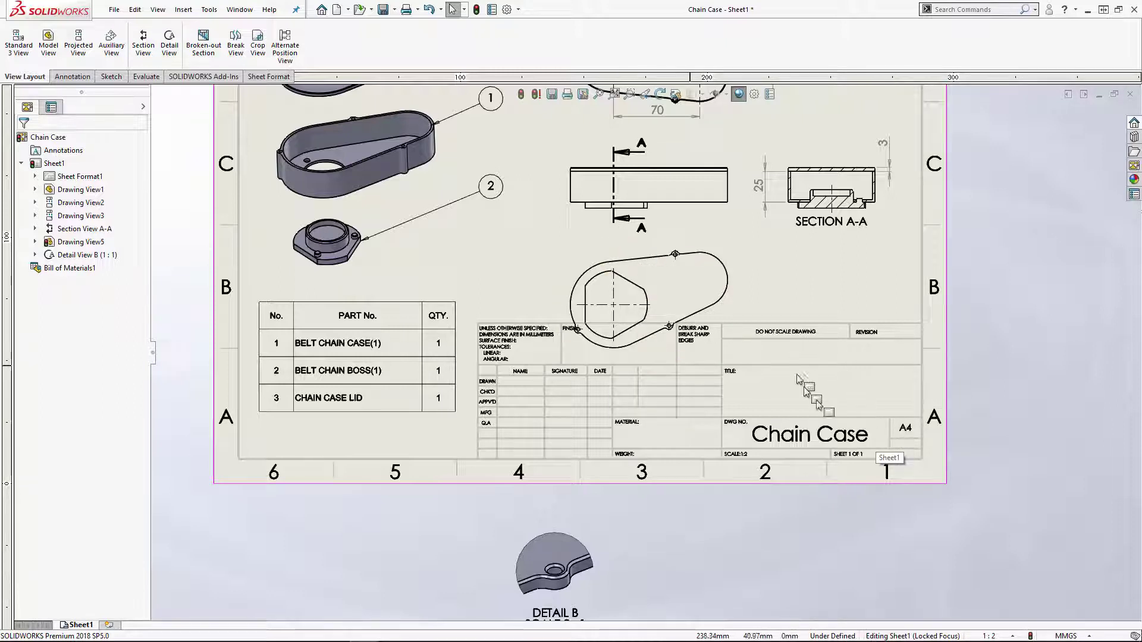
Open Sheet1's sheet format for editing so the title block's lines and texts can be changed
right_click(833, 389)
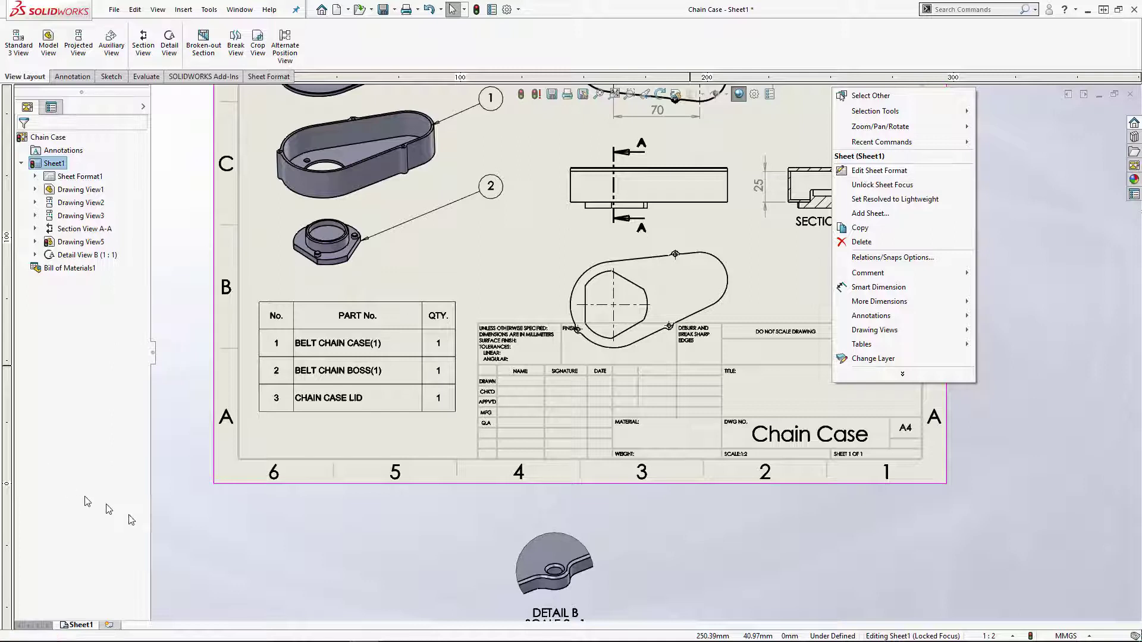
left_click(208, 544)
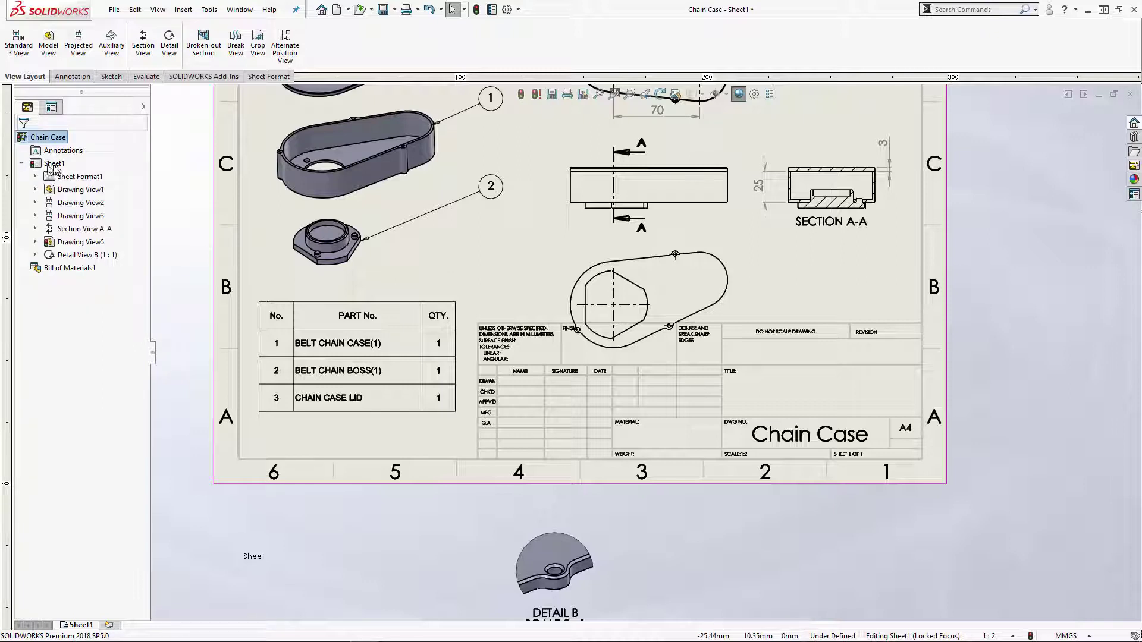
right_click(46, 169)
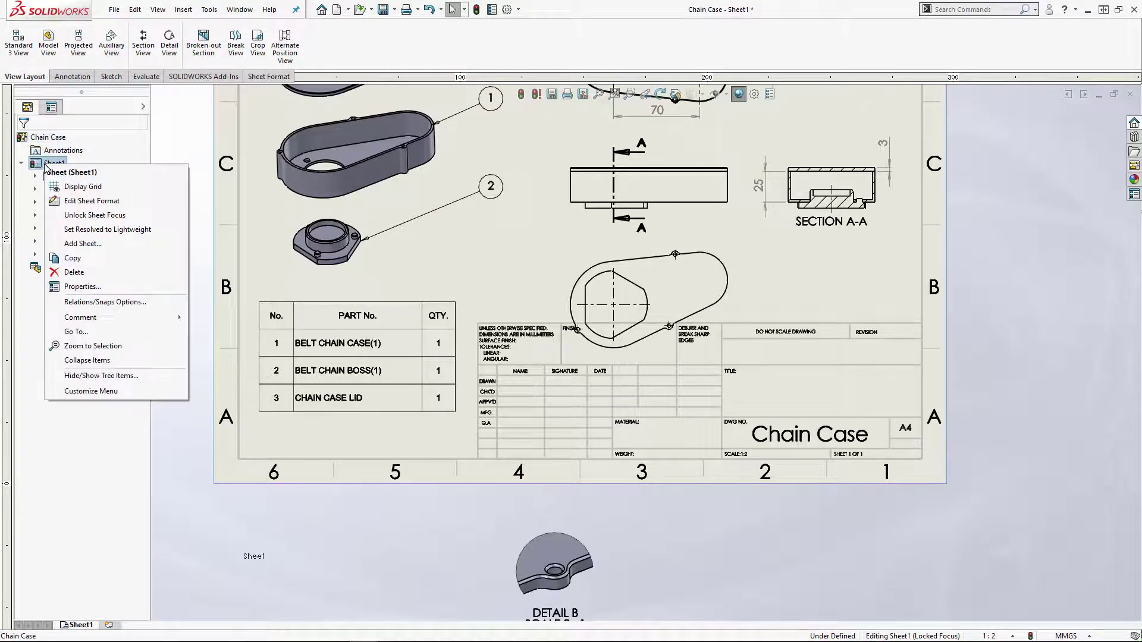
left_click(99, 206)
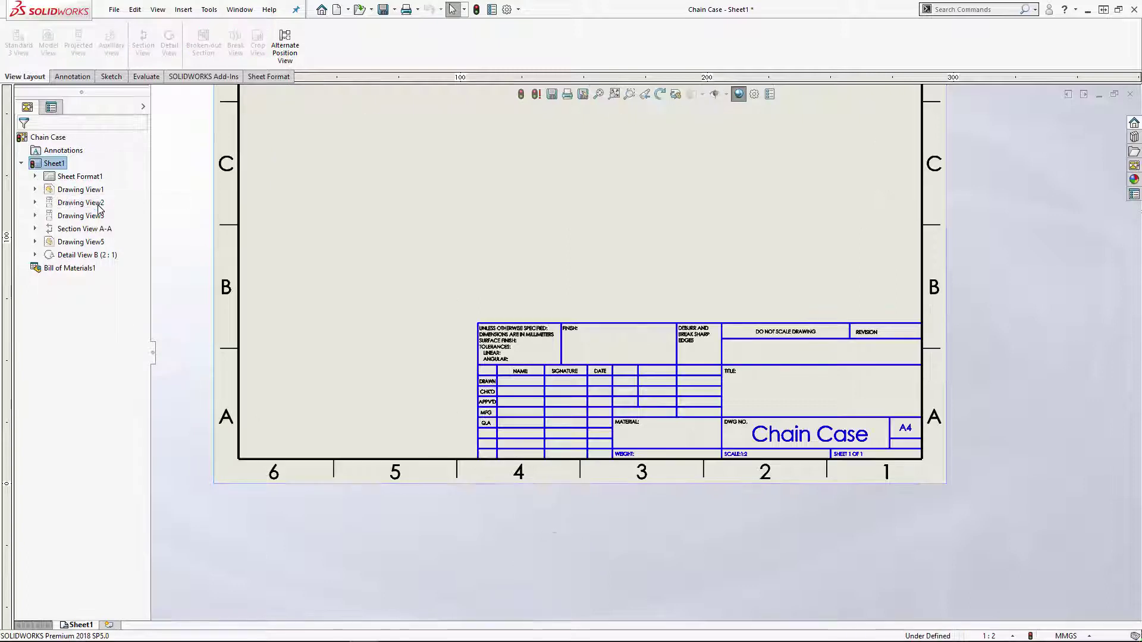
Try to reshape the title block by moving its upper-left corner point outward and making its top line horizontal
mouse_move(336, 245)
middle_mouse_down()
mouse_move(370, 350)
mouse_move(387, 353)
middle_mouse_up()
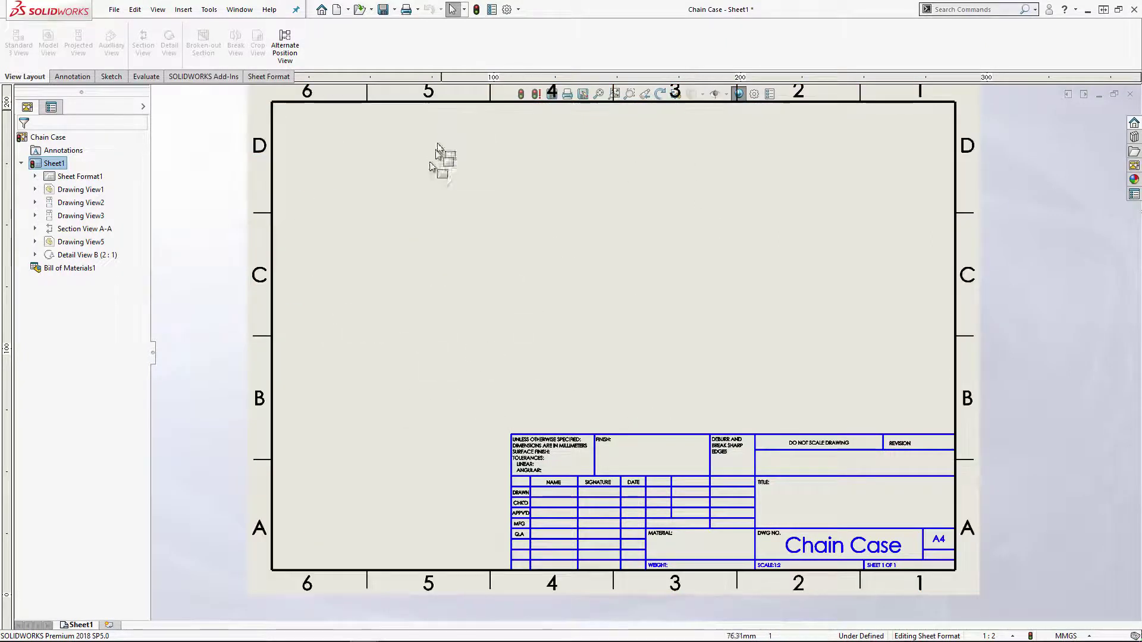
middle_click_drag(649, 340, 649, 243)
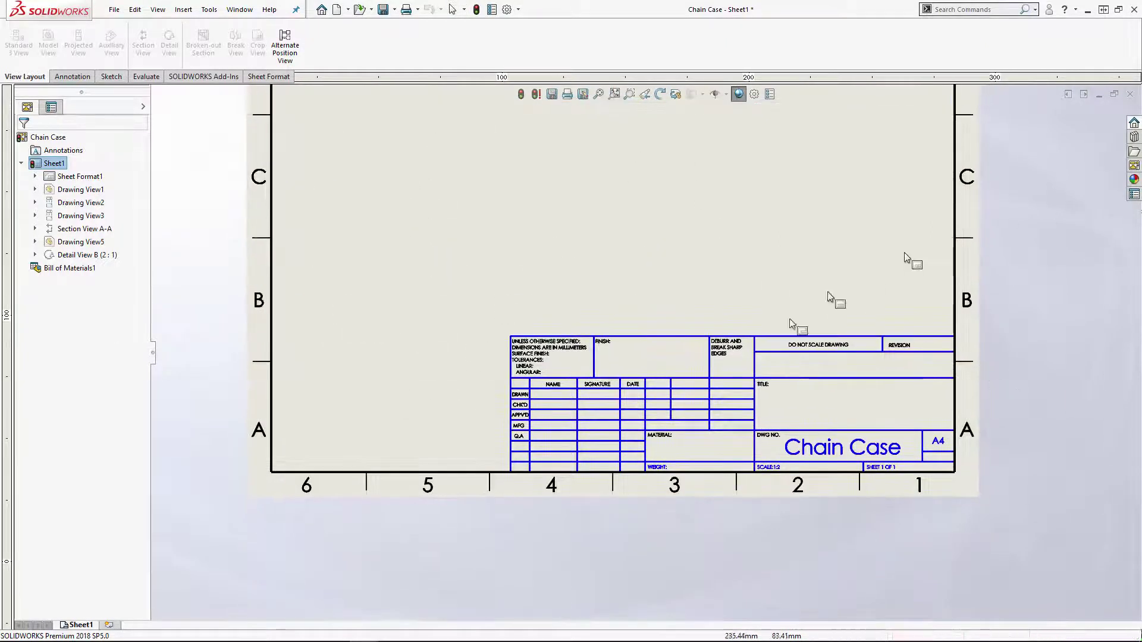
scroll(820, 403, "down", 5)
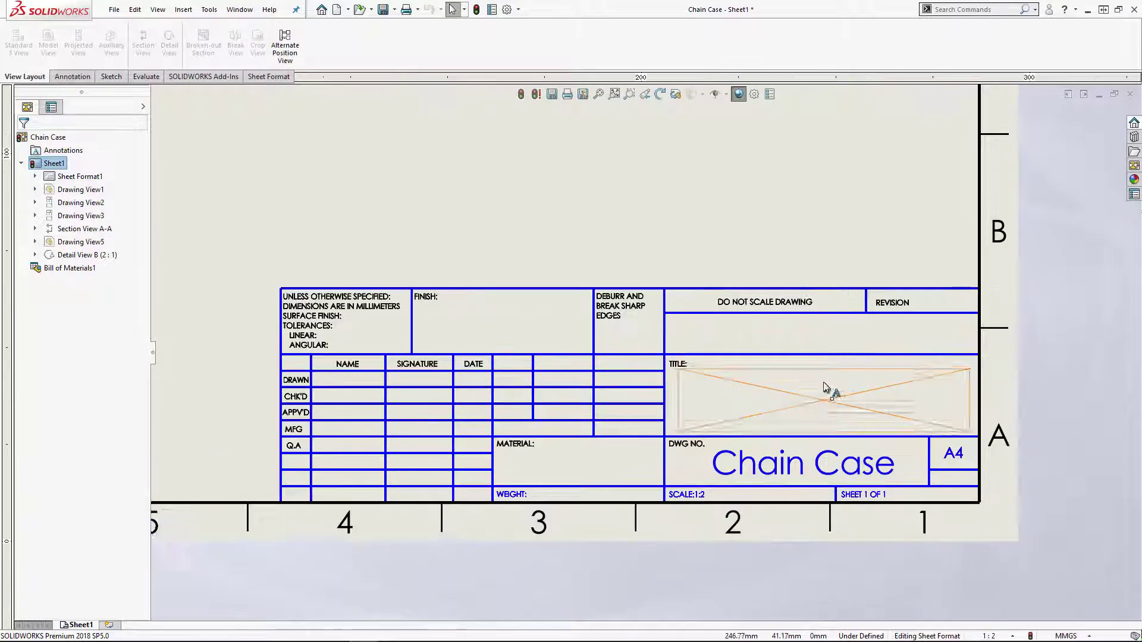
middle_click_drag(829, 387, 830, 401)
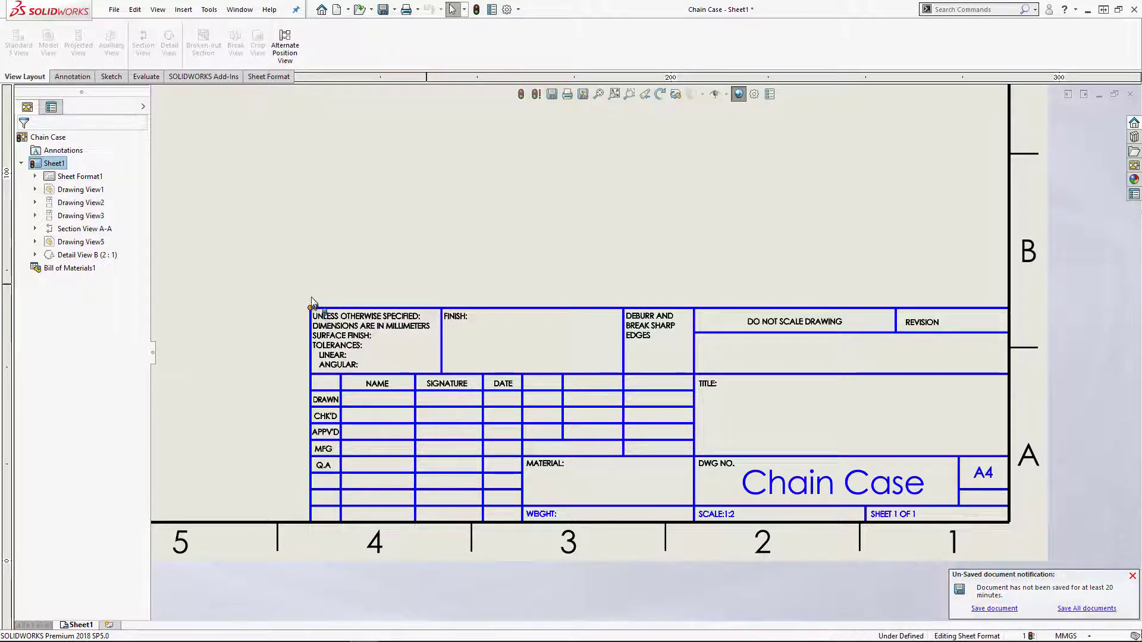
mouse_move(311, 308)
left_mouse_down()
mouse_move(311, 282)
mouse_move(283, 235)
mouse_move(181, 215)
mouse_move(225, 125)
mouse_move(377, 140)
mouse_move(601, 265)
mouse_move(541, 176)
mouse_move(543, 154)
left_mouse_up()
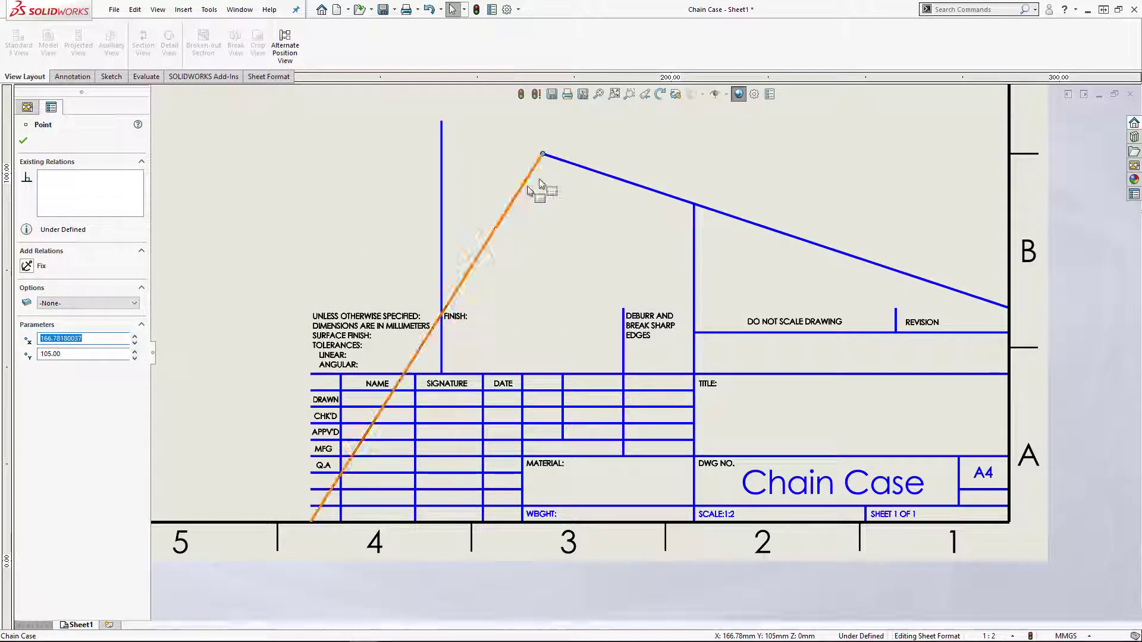
mouse_move(542, 155)
left_mouse_down()
mouse_move(317, 216)
mouse_move(271, 209)
mouse_move(268, 147)
left_mouse_up()
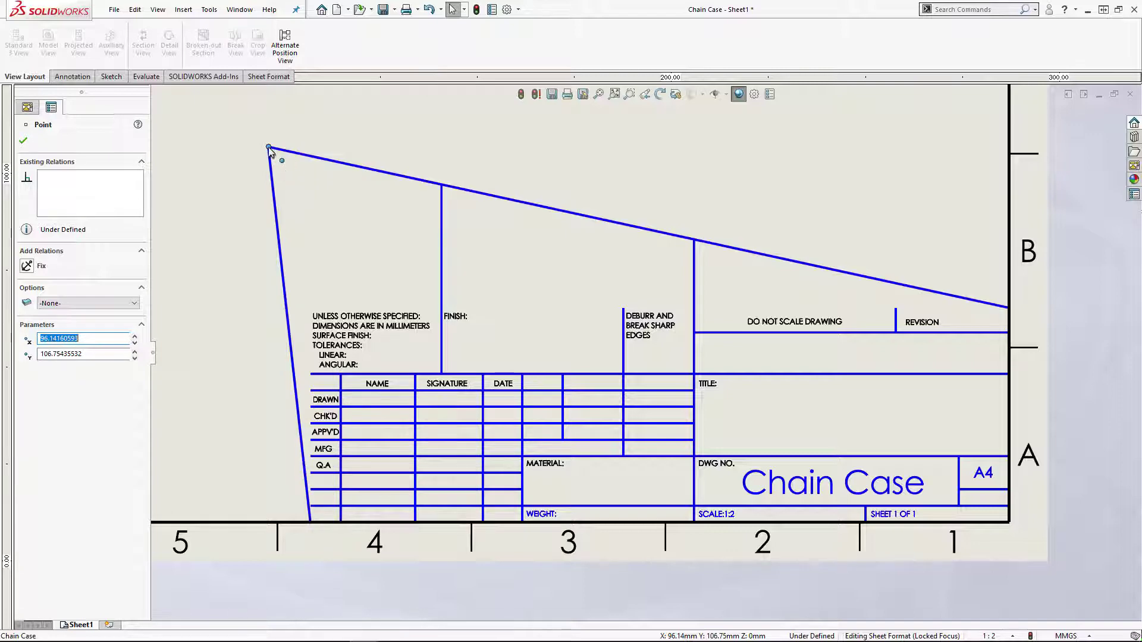
mouse_move(269, 147)
left_mouse_down()
mouse_move(321, 250)
mouse_move(400, 256)
mouse_move(399, 280)
mouse_move(458, 313)
mouse_move(290, 268)
mouse_move(226, 306)
mouse_move(212, 345)
left_mouse_up()
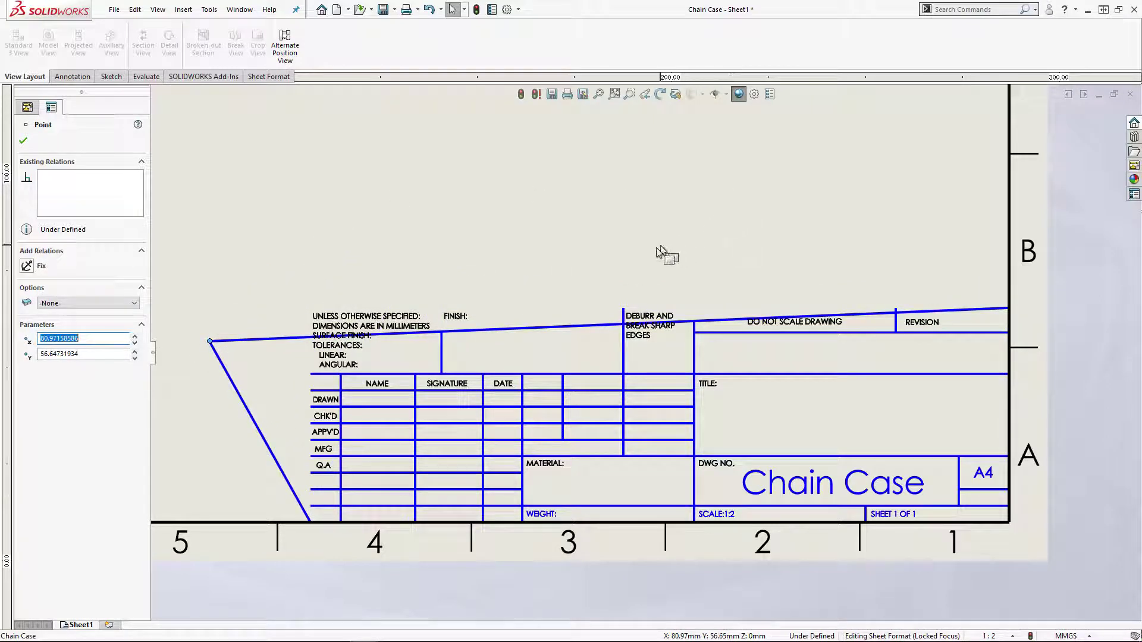
left_click(545, 329)
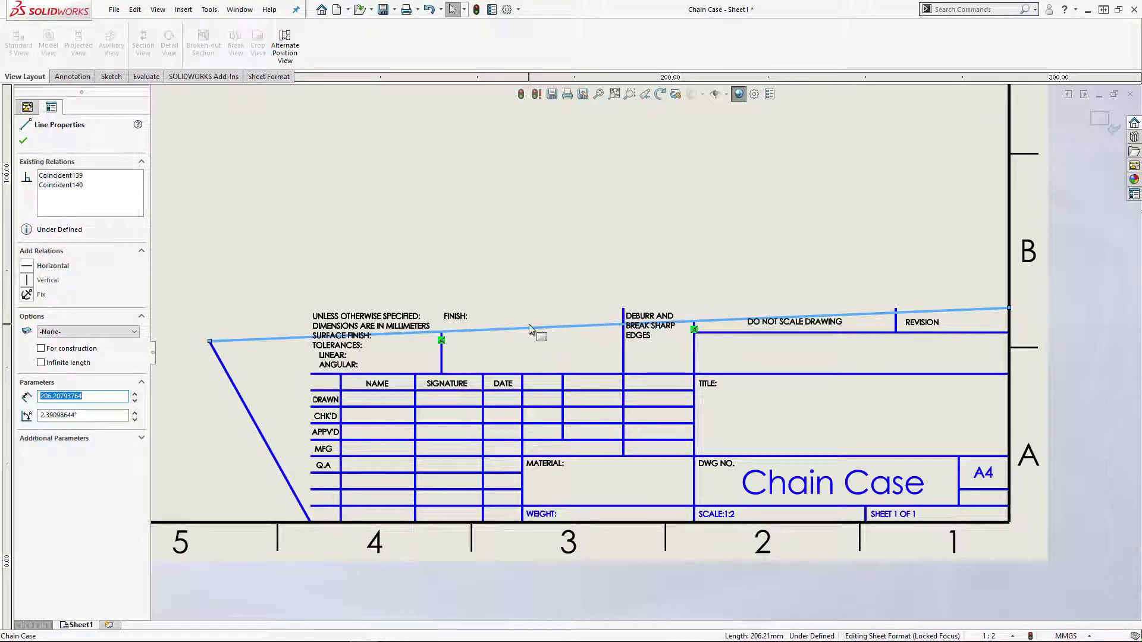
left_click(53, 266)
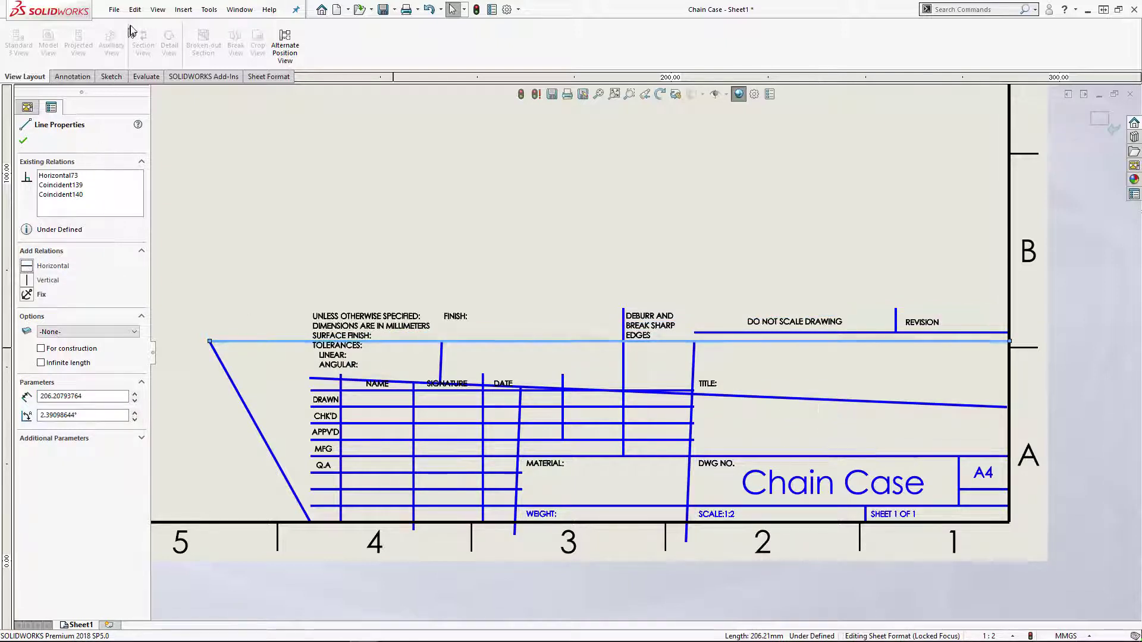
left_click(21, 141)
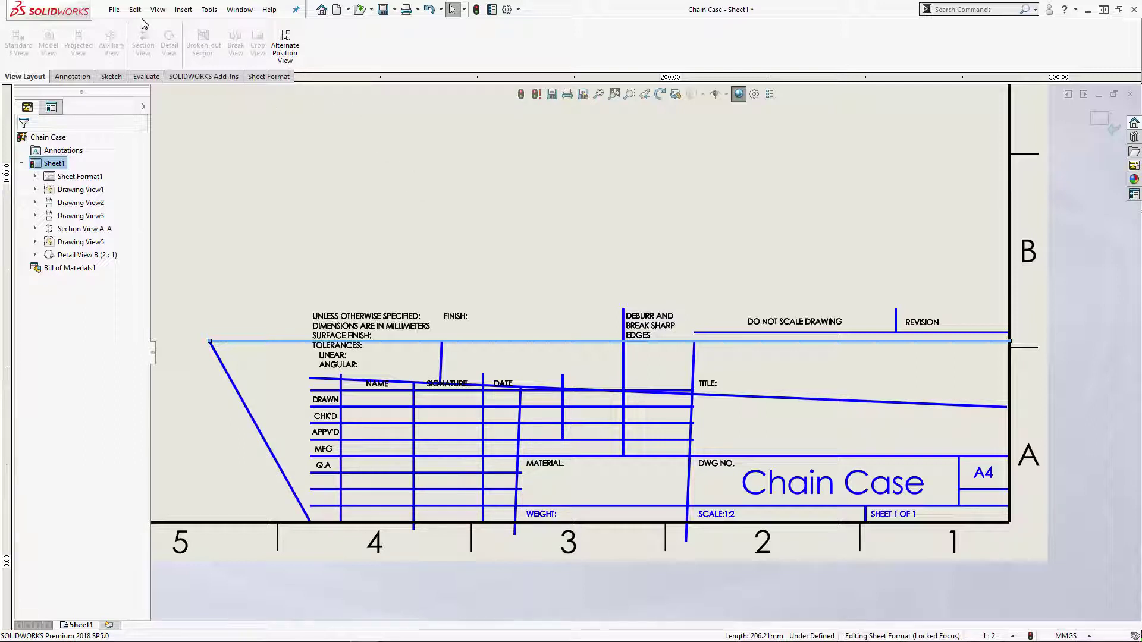
Undo the horizontal relation and all moves of the title block's upper-left corner point, then clear the selection
left_click(429, 9)
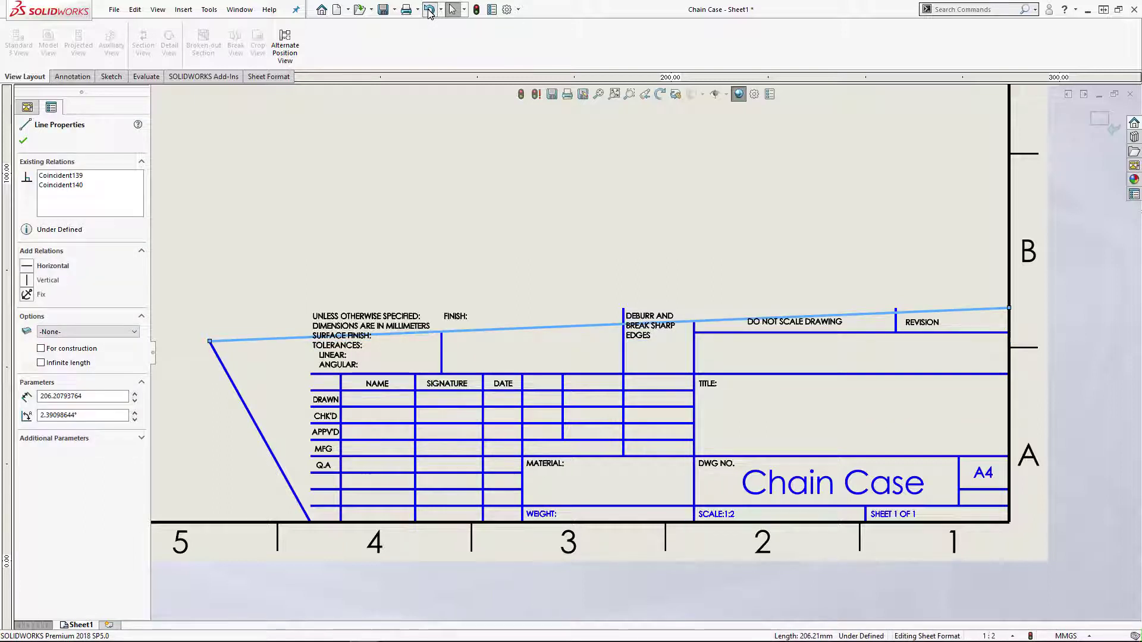
left_click(430, 10)
left_click(430, 10)
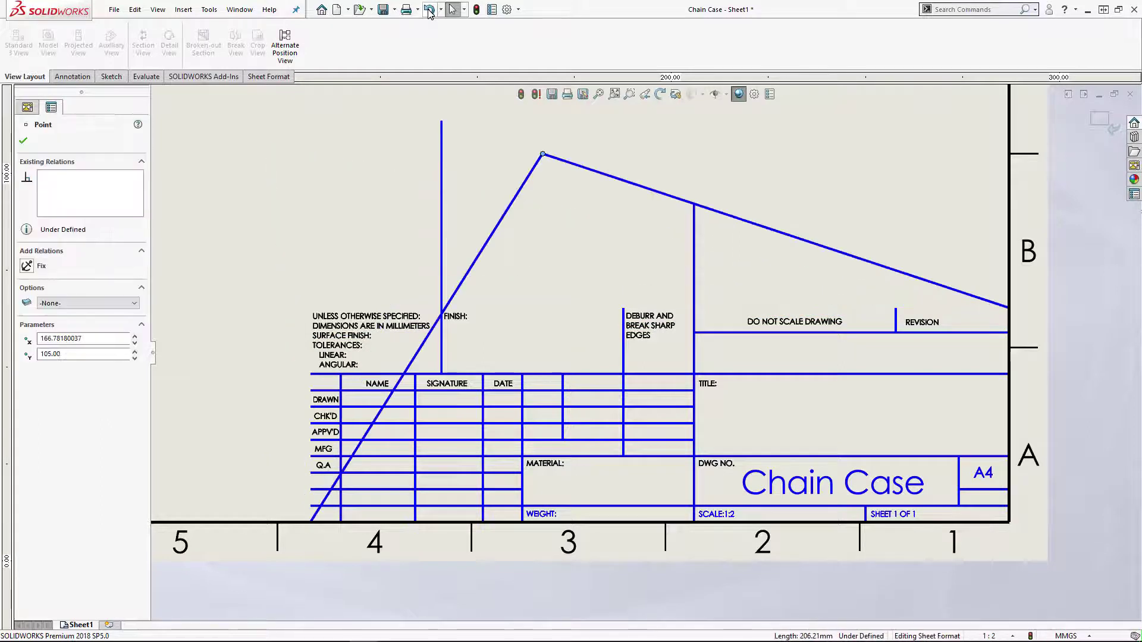
left_click(430, 9)
left_click(430, 9)
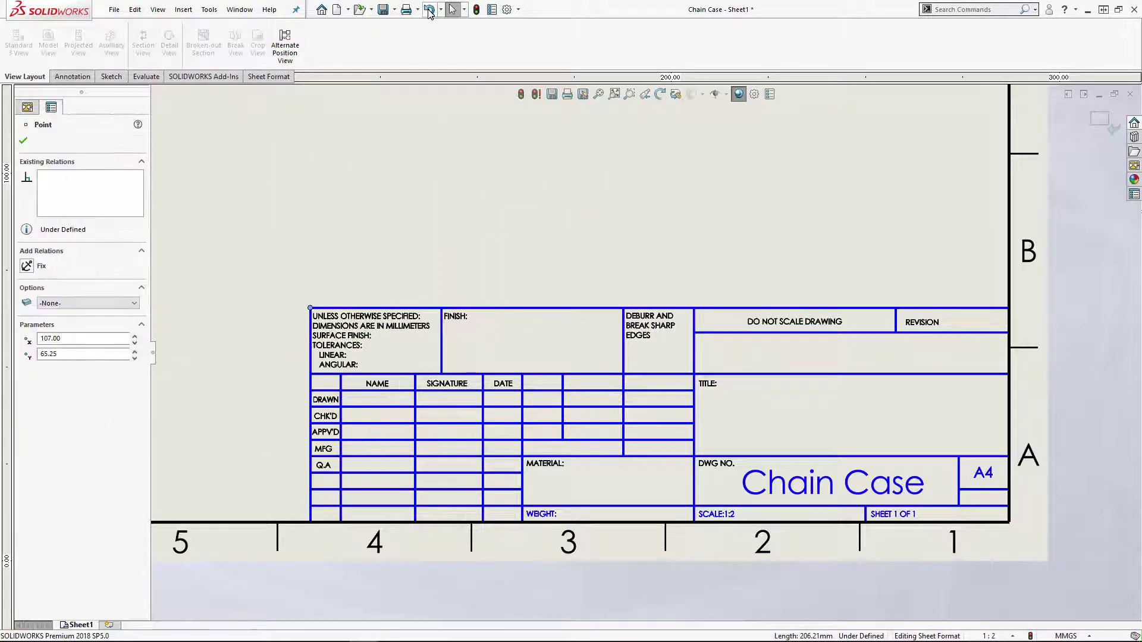
left_click(551, 247)
Power trim the title block lines that cross the column between the FINISH and DO NOT SCALE DRAWING sections
middle_click_drag(606, 304, 563, 255)
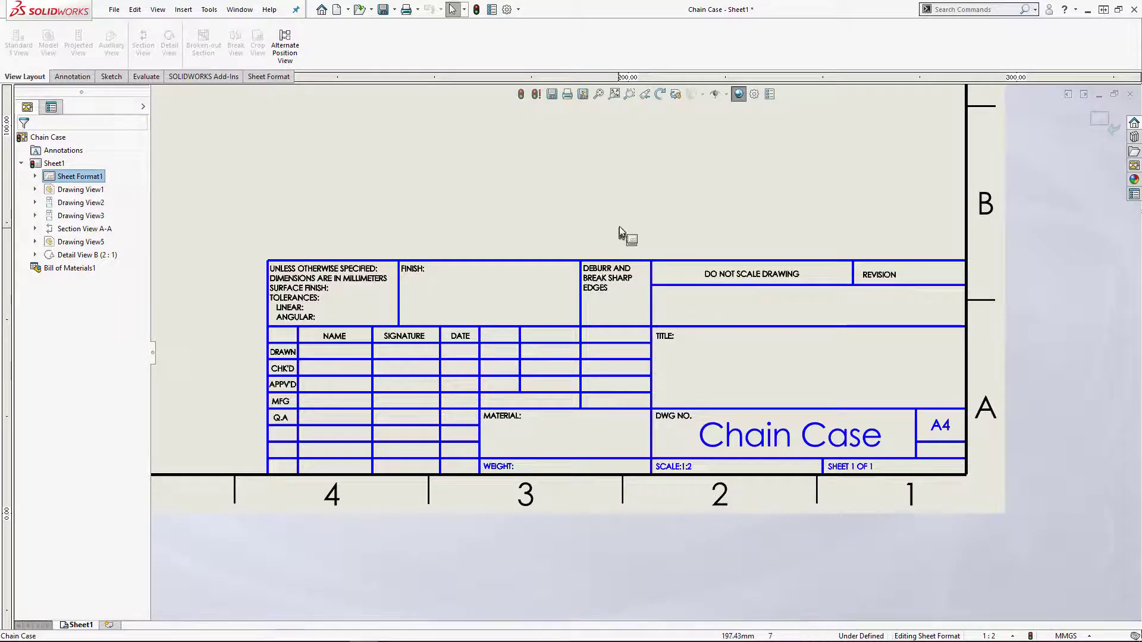
left_click(111, 77)
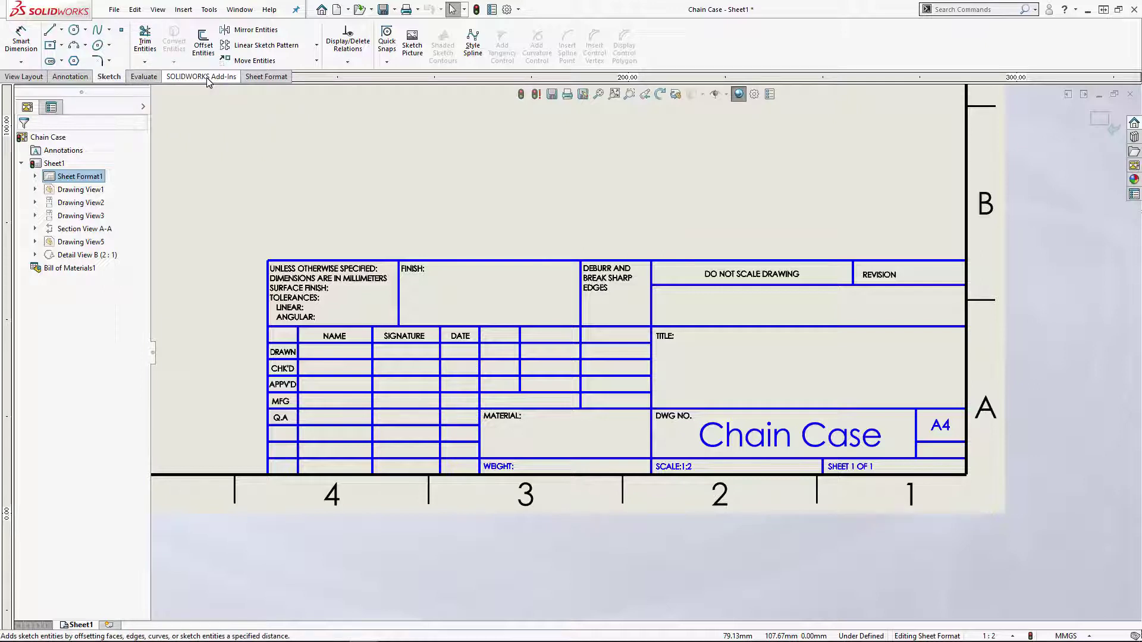
left_click(146, 40)
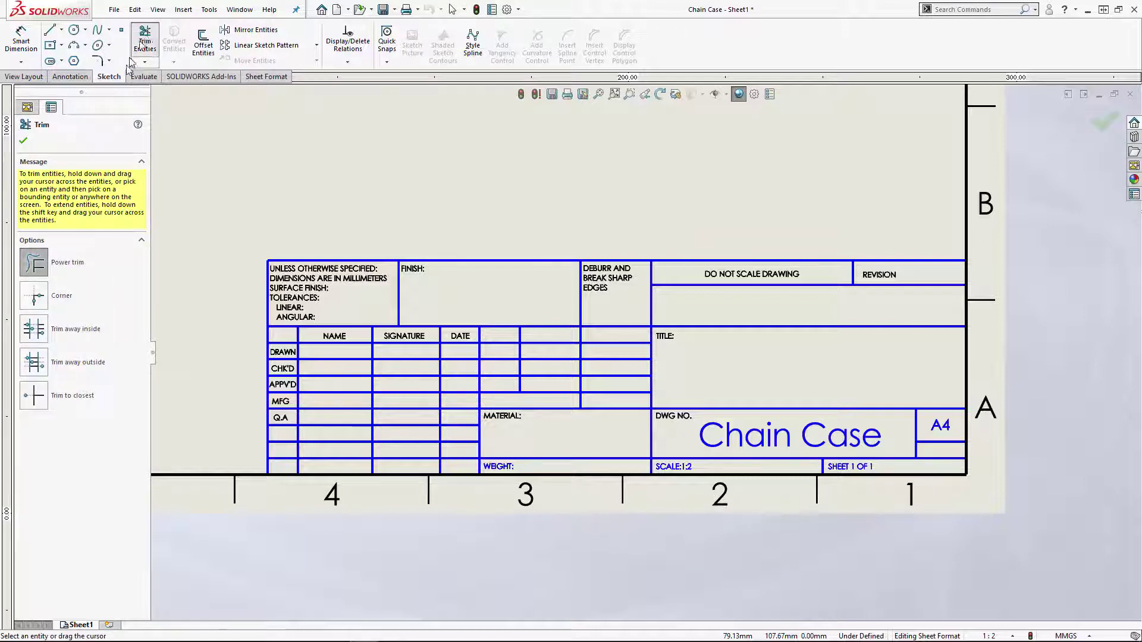
left_click(47, 267)
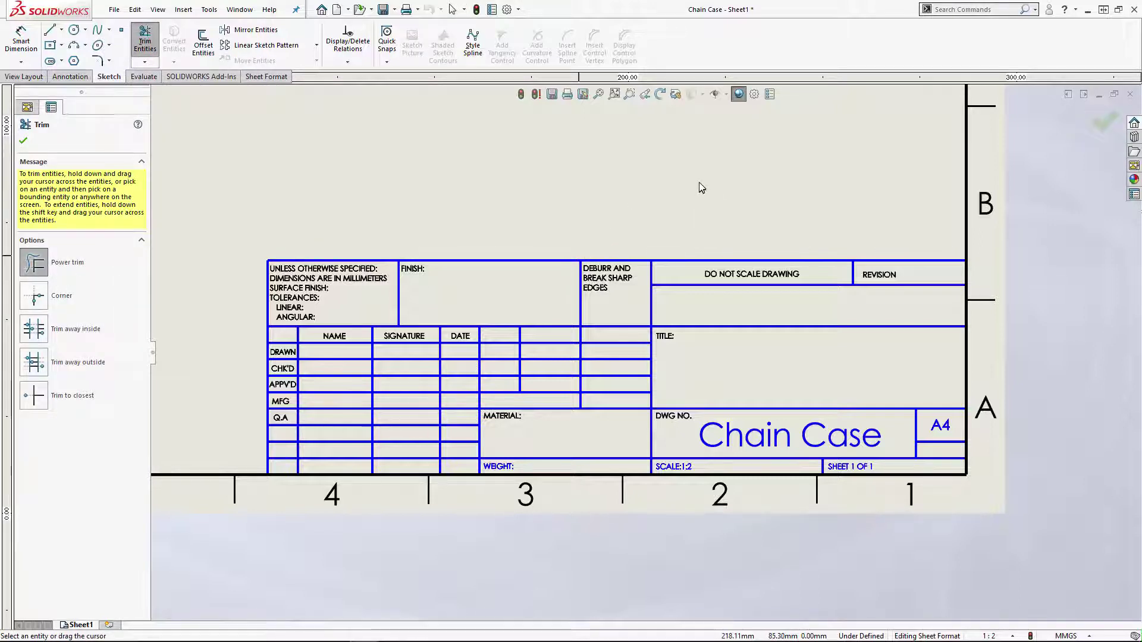
mouse_move(678, 183)
left_mouse_down()
mouse_move(632, 216)
mouse_move(637, 467)
left_mouse_up()
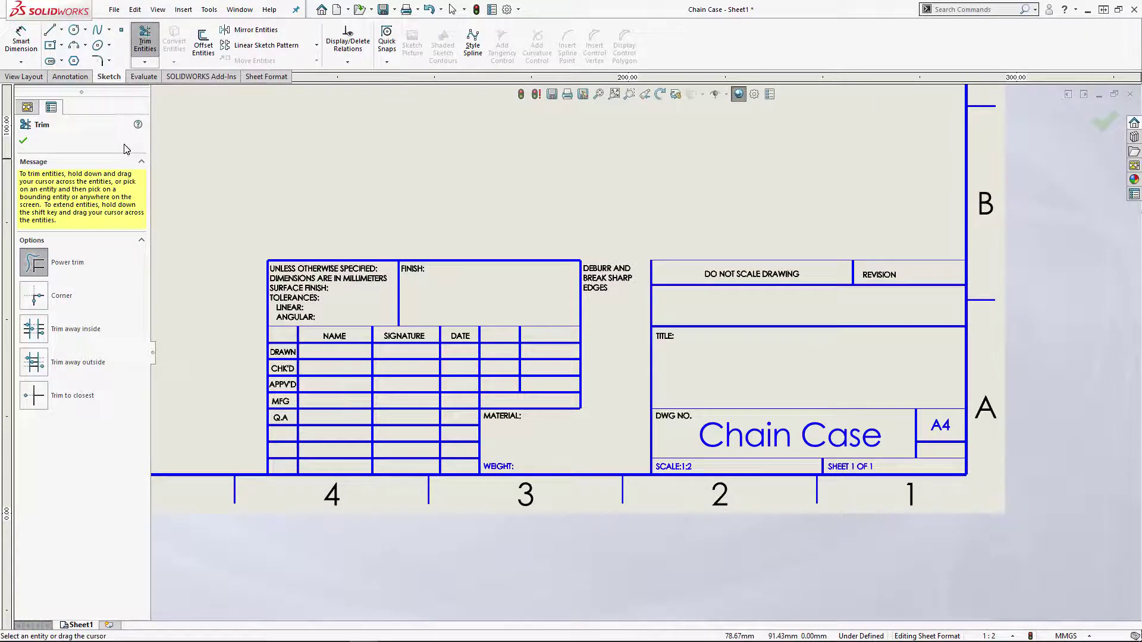
left_click(24, 141)
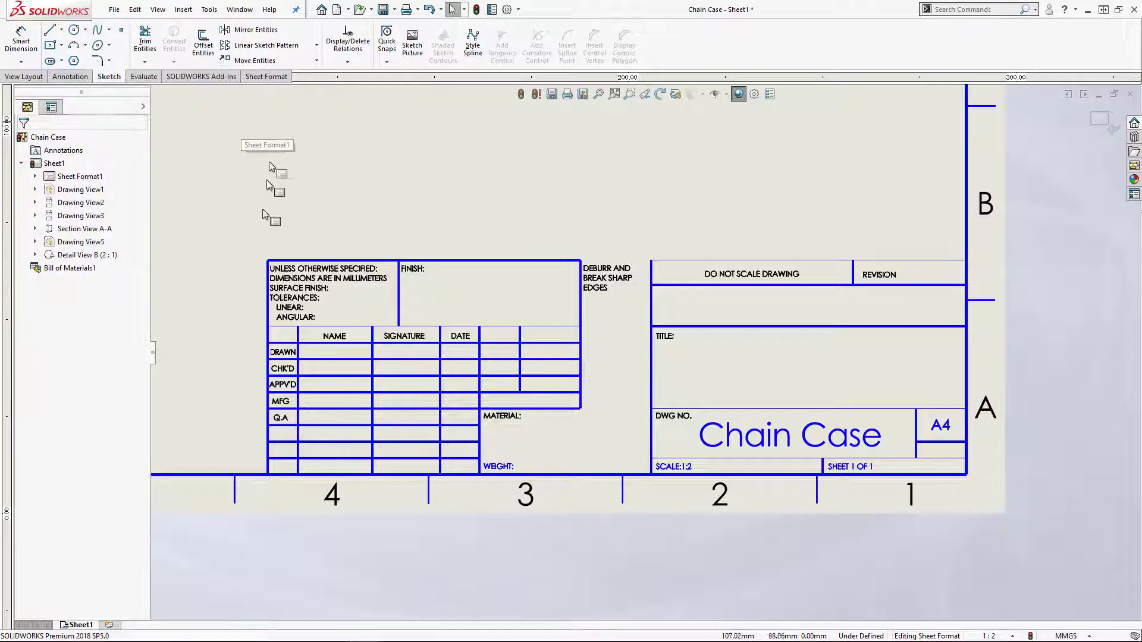
Delete the title block's detached left section with its notes, and the "DEBURR AND BREAK SHARP EDGES" note
left_click(226, 203)
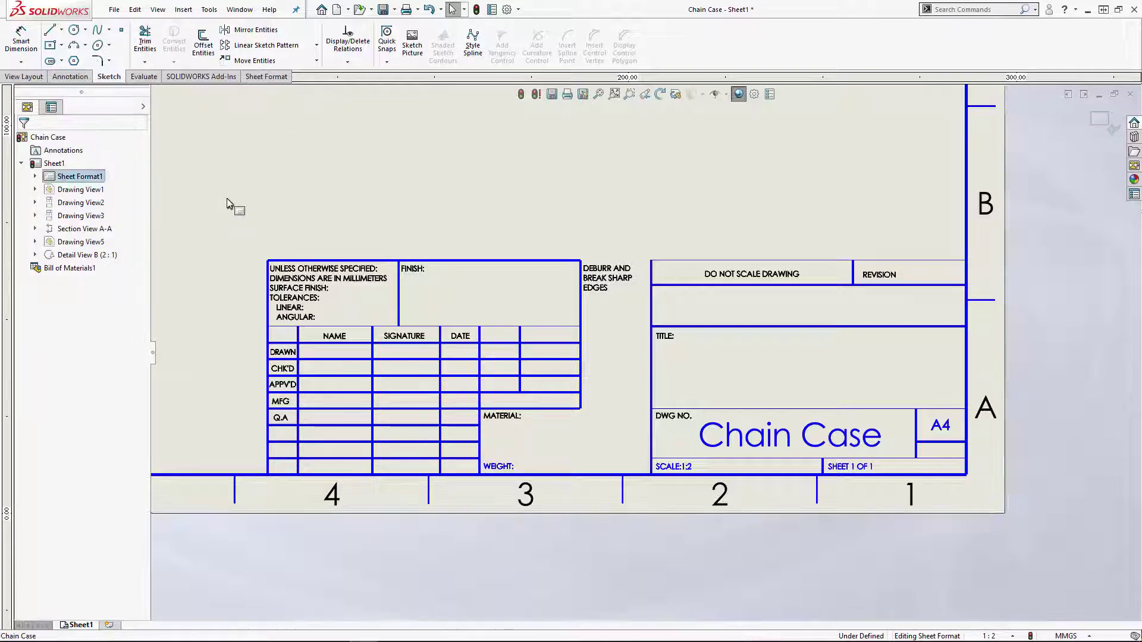
left_click_drag(226, 199, 635, 486)
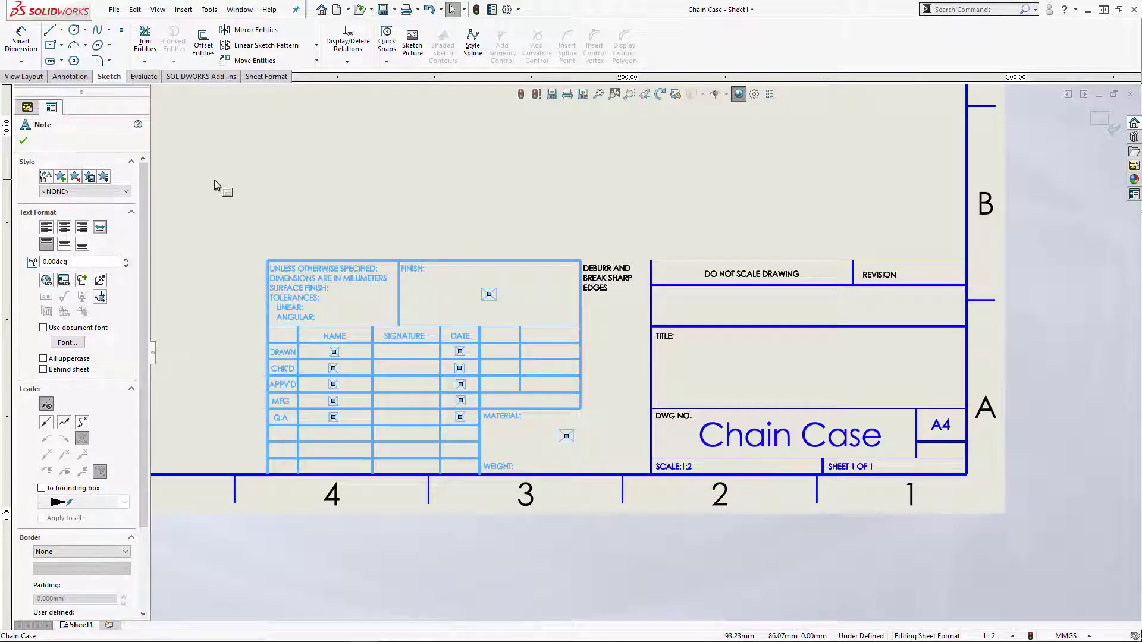
key("Escape")
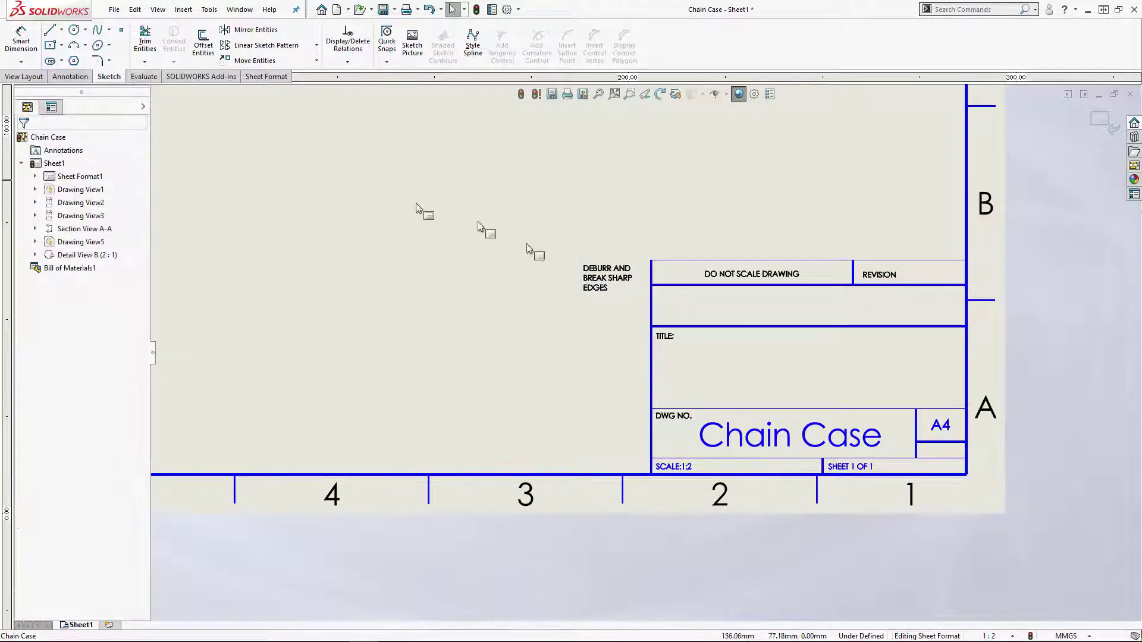
left_click(609, 278)
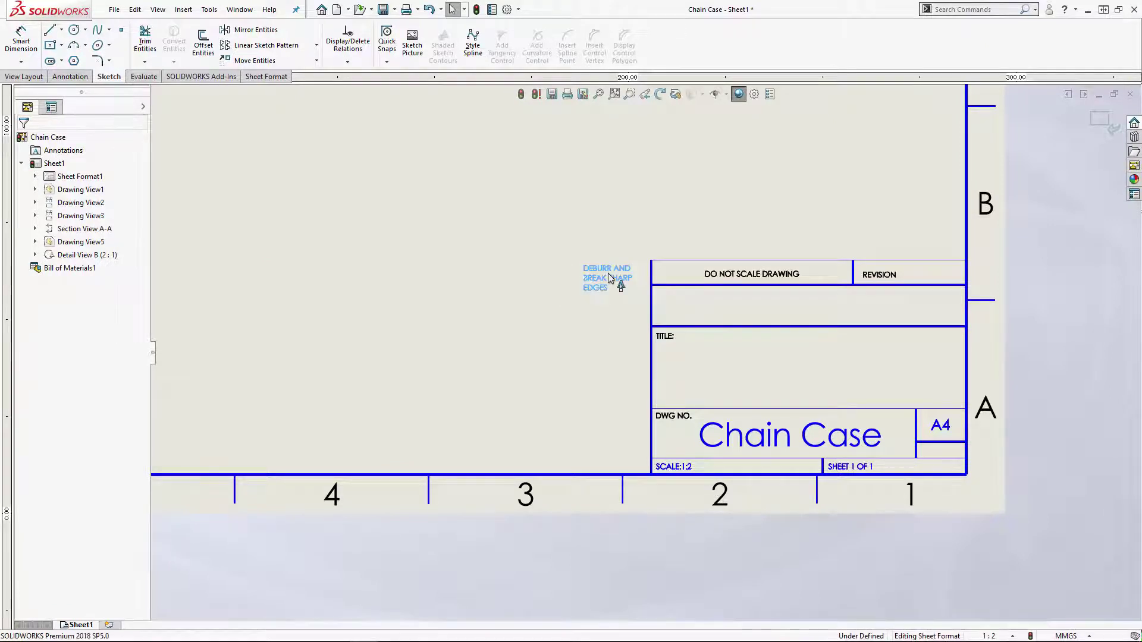
key("Delete")
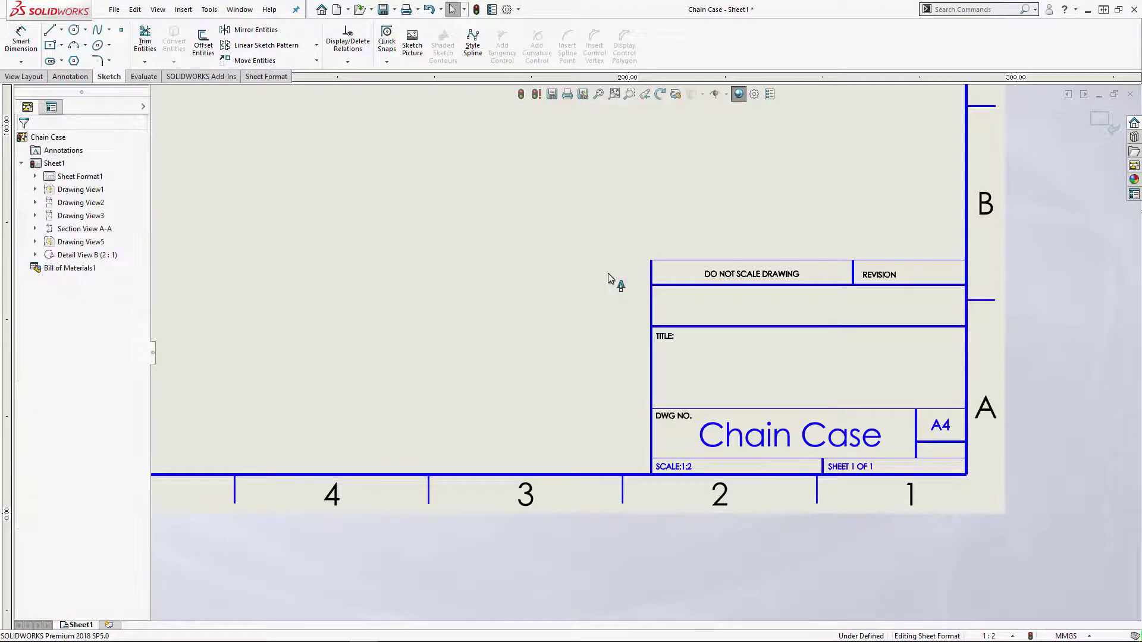
Examine the title block layout in the other open Chain Case drawing and return to the sheet format being edited
left_click(240, 9)
left_click(321, 140)
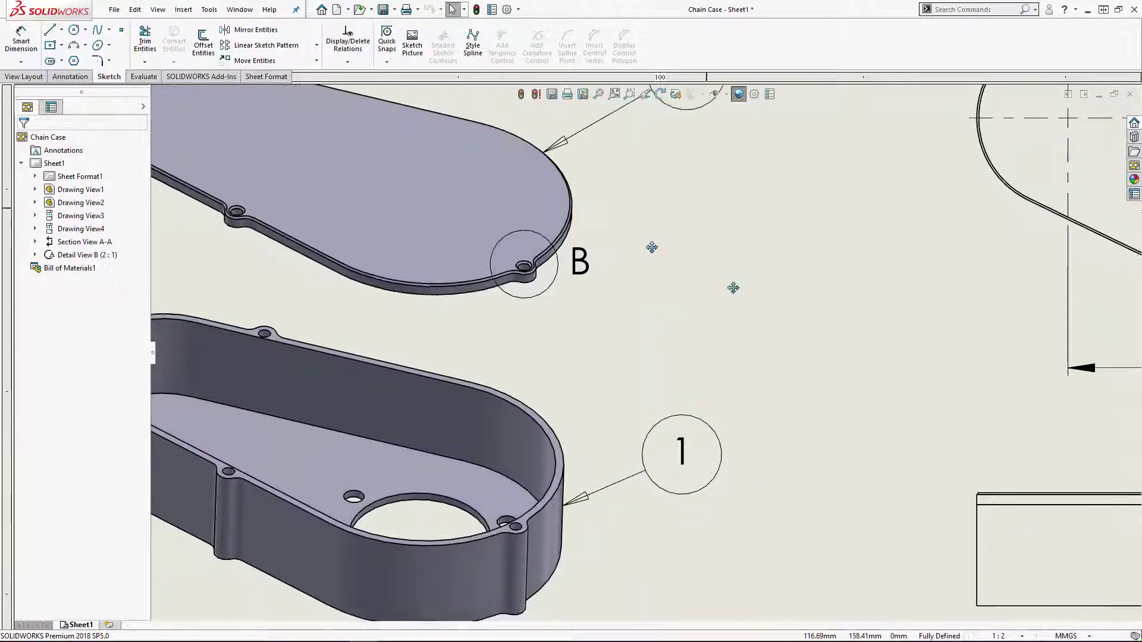
mouse_move(652, 247)
middle_mouse_down()
mouse_move(867, 288)
mouse_move(965, 485)
mouse_move(882, 422)
middle_mouse_up()
mouse_move(970, 469)
middle_mouse_down()
mouse_move(652, 219)
mouse_move(630, 160)
middle_mouse_up()
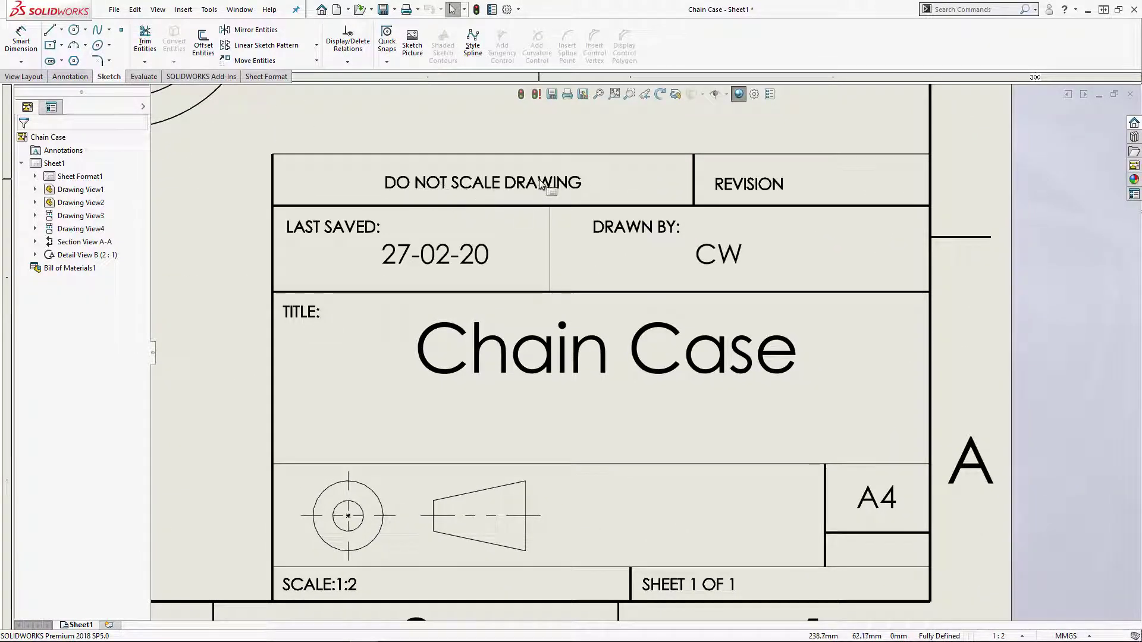
left_click(240, 9)
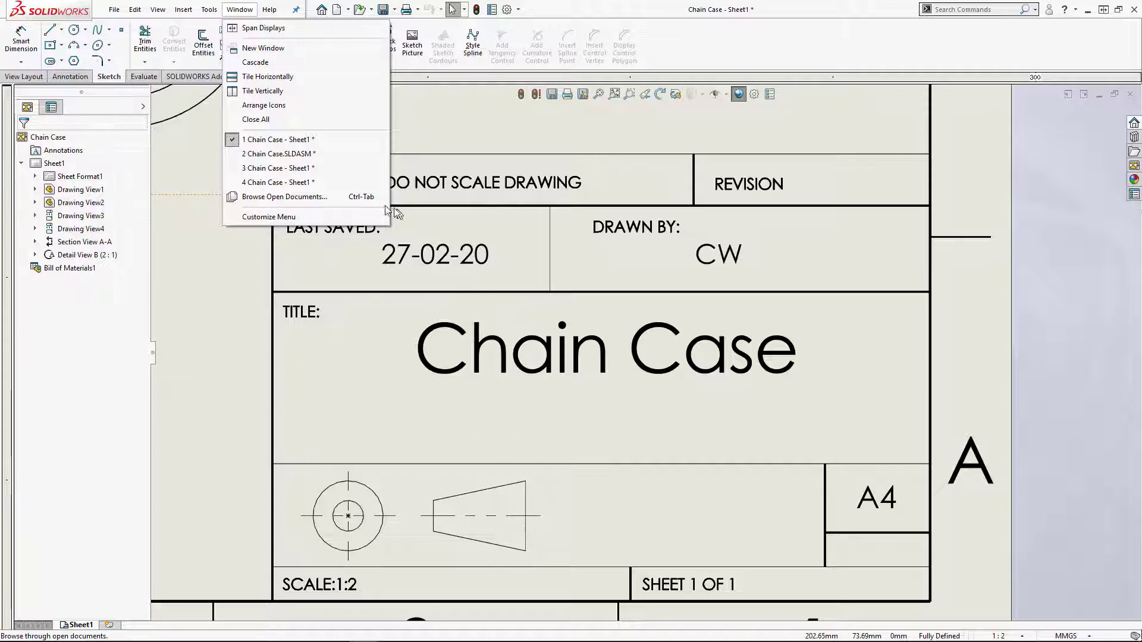
mouse_move(290, 184)
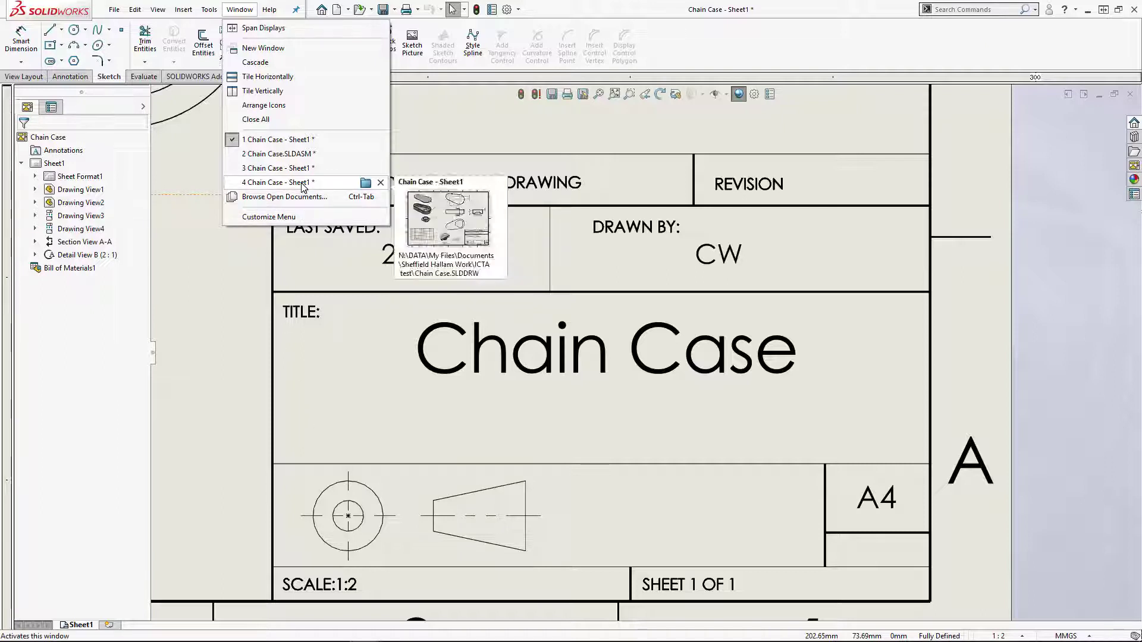
left_click(302, 186)
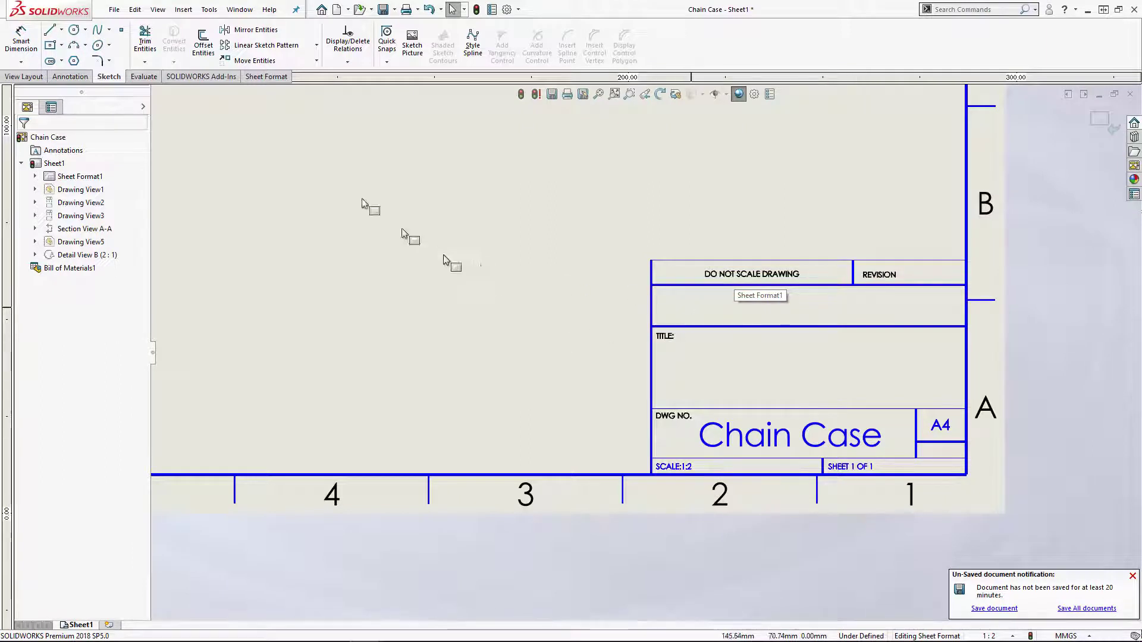
Examine the LAST SAVED cell in the other open Chain Case drawing and return to the sheet format being edited
left_click(240, 10)
left_click(356, 142)
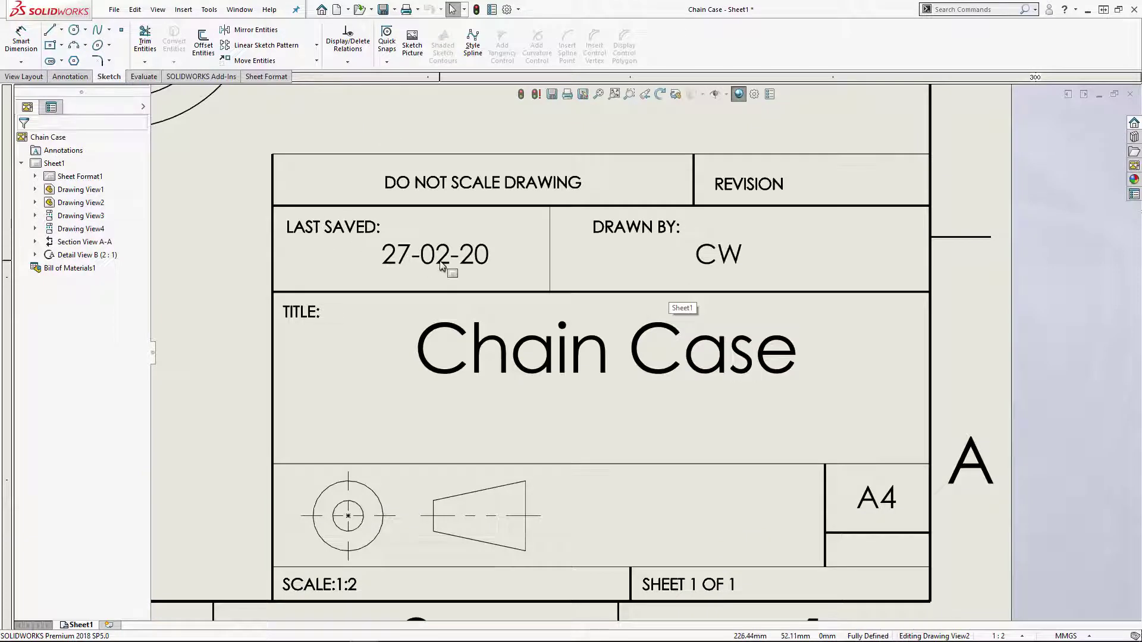
left_click(242, 9)
left_click(330, 184)
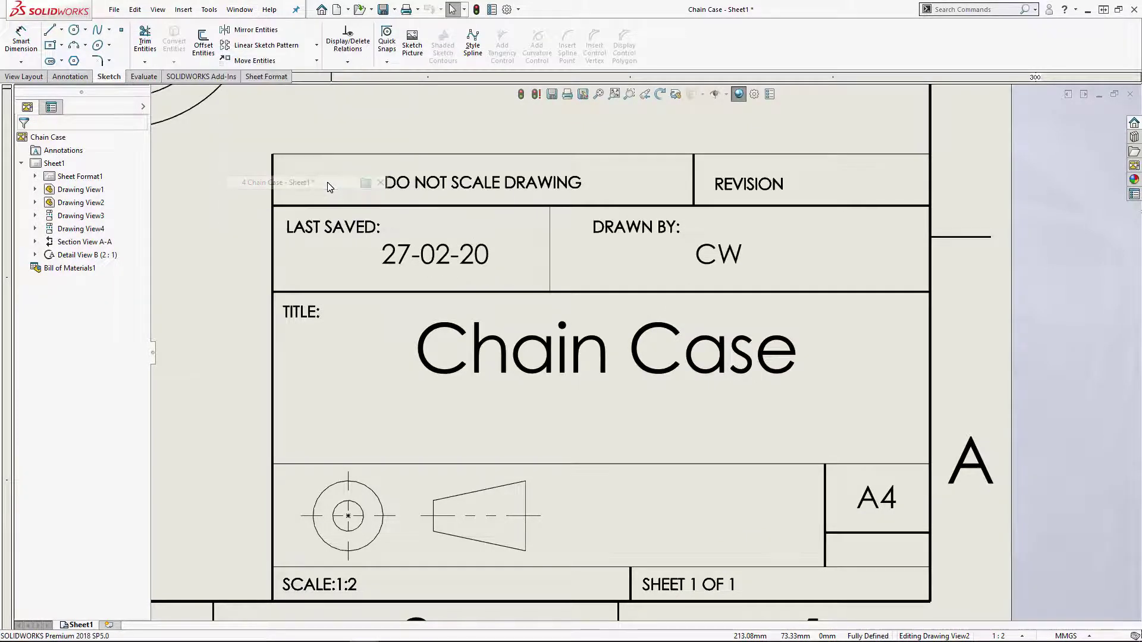
middle_click_drag(721, 333, 657, 313)
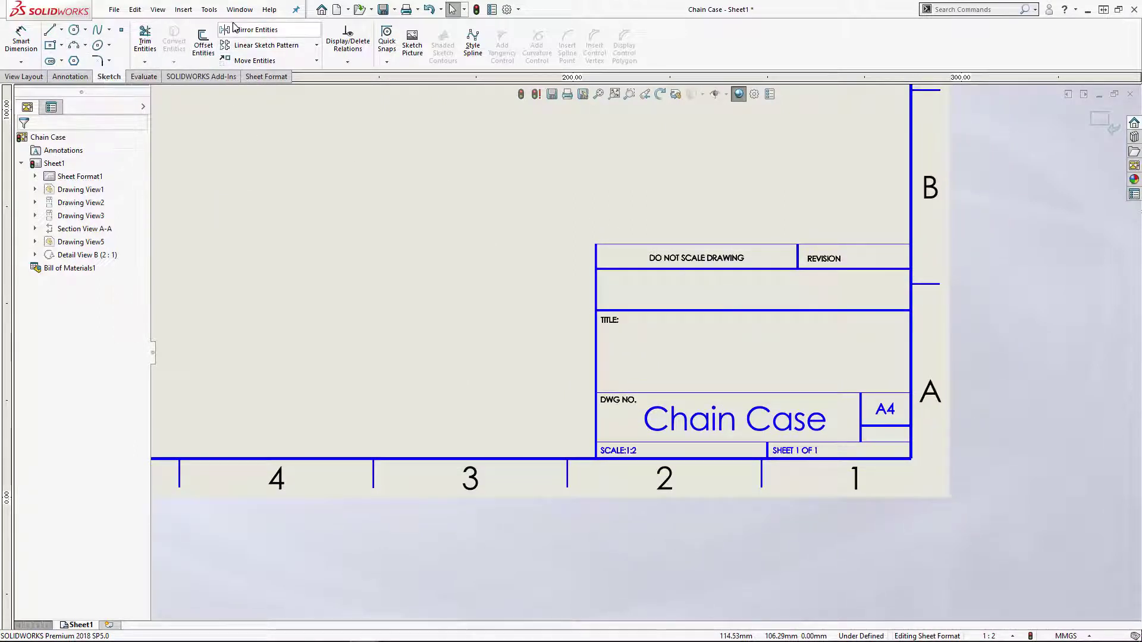
Place a new note just above the title block with the text "Last saved"
left_click(68, 77)
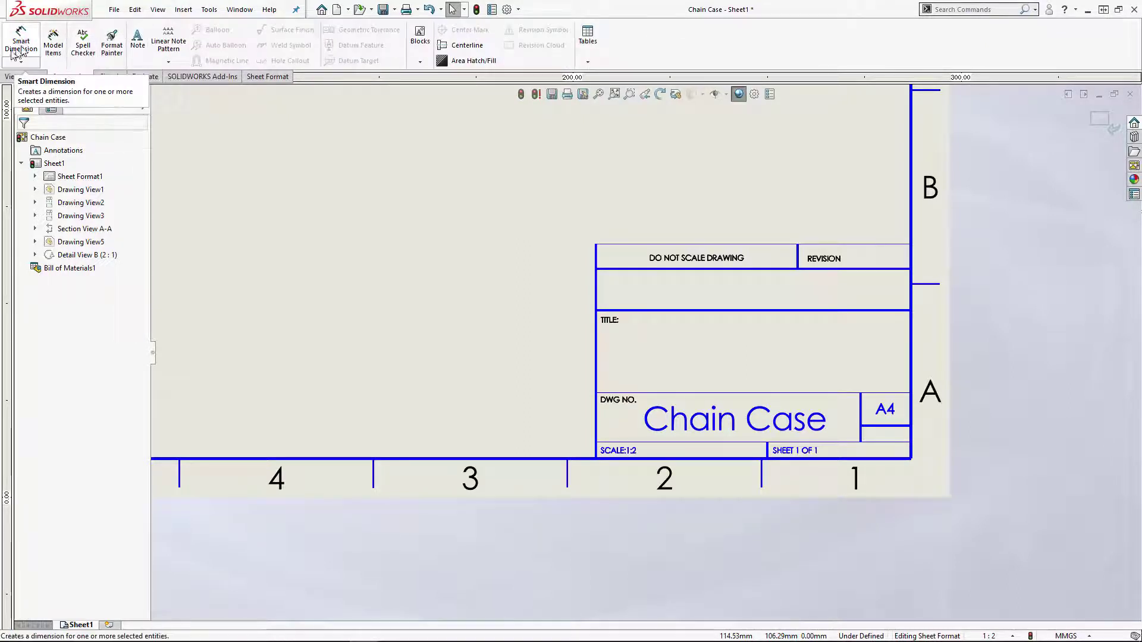
left_click(137, 41)
left_click(585, 205)
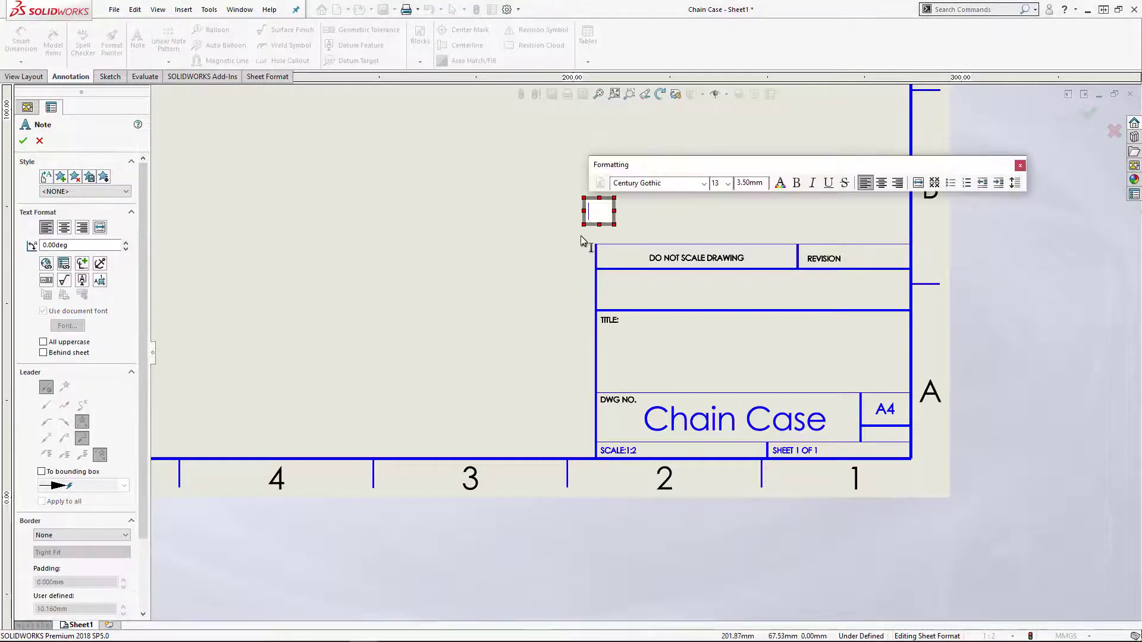
type("Last")
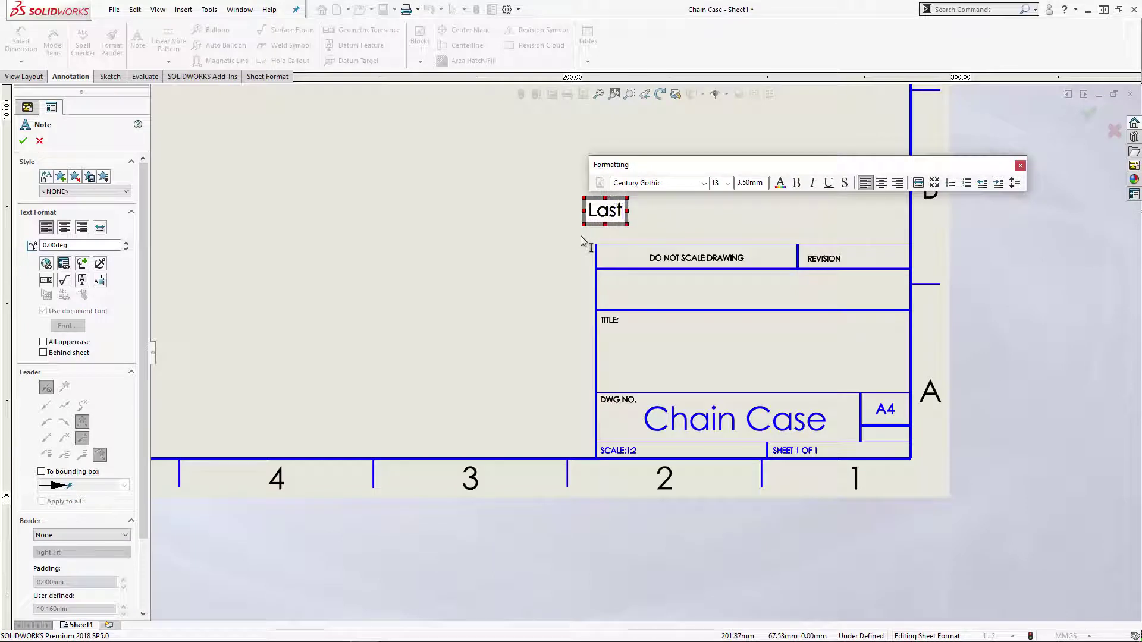
type(" saved")
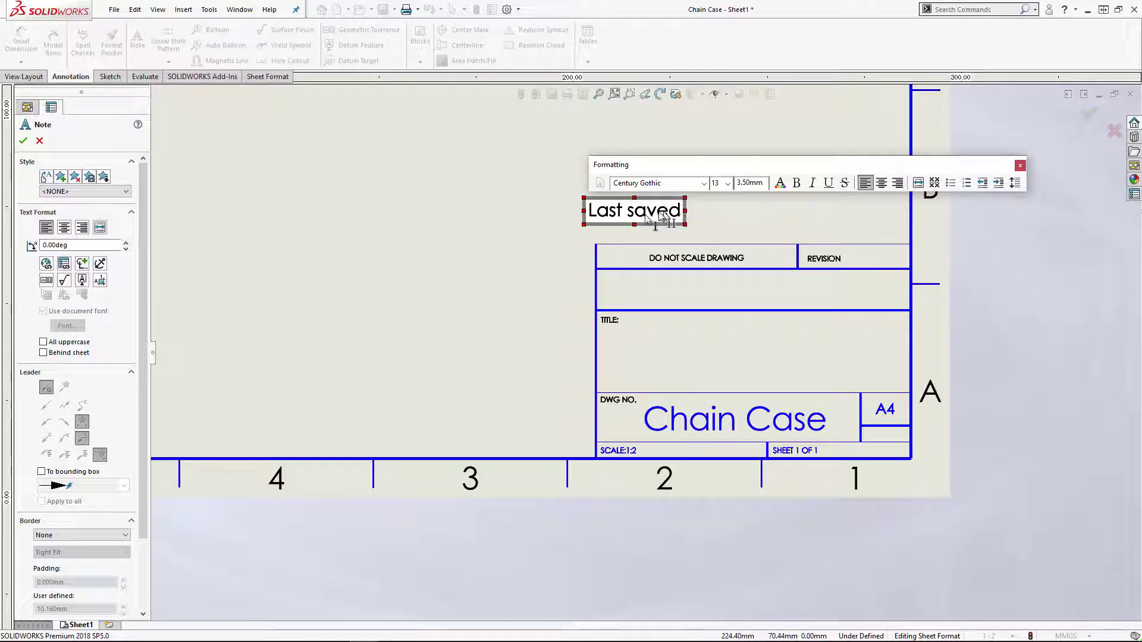
Set the "Last saved" note to all uppercase and add a colon after its text
left_click(593, 219)
left_click(43, 343)
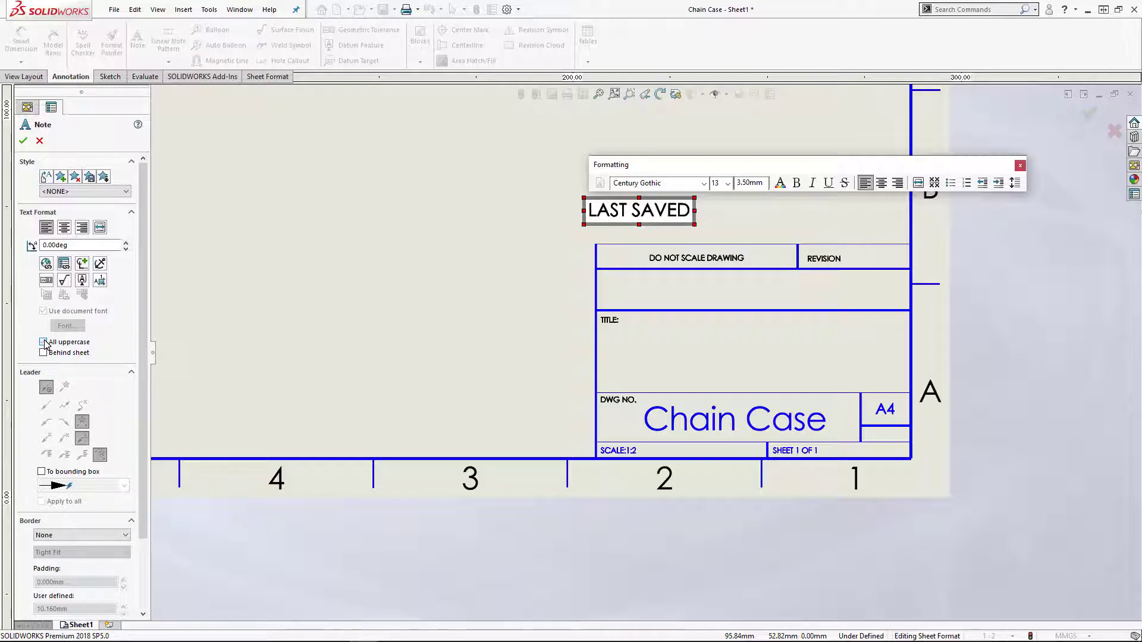
left_click(43, 342)
left_click(44, 342)
left_click(44, 343)
left_click(44, 343)
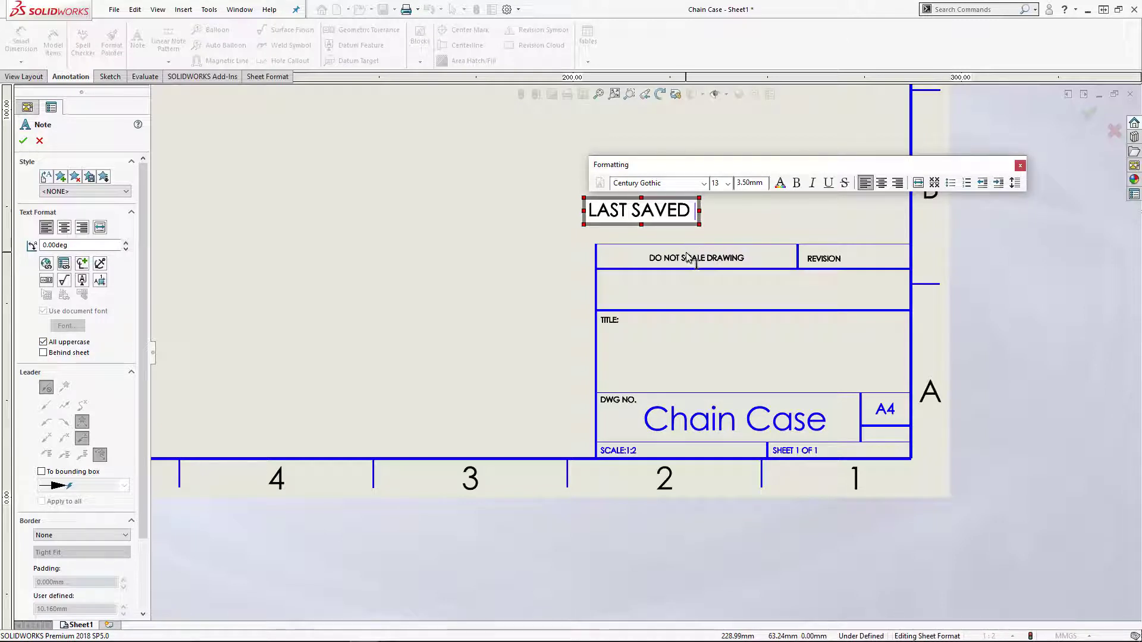
type(":")
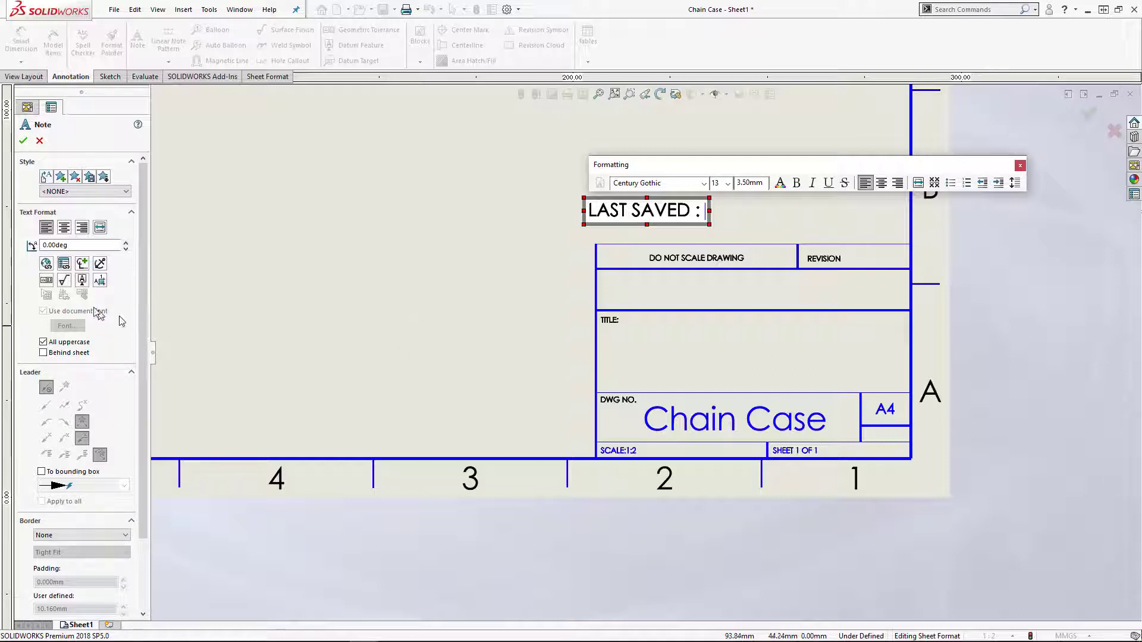
Link the end of the note to the SW-Last Saved Date property in short date format without the time, and finish the note
left_click(64, 264)
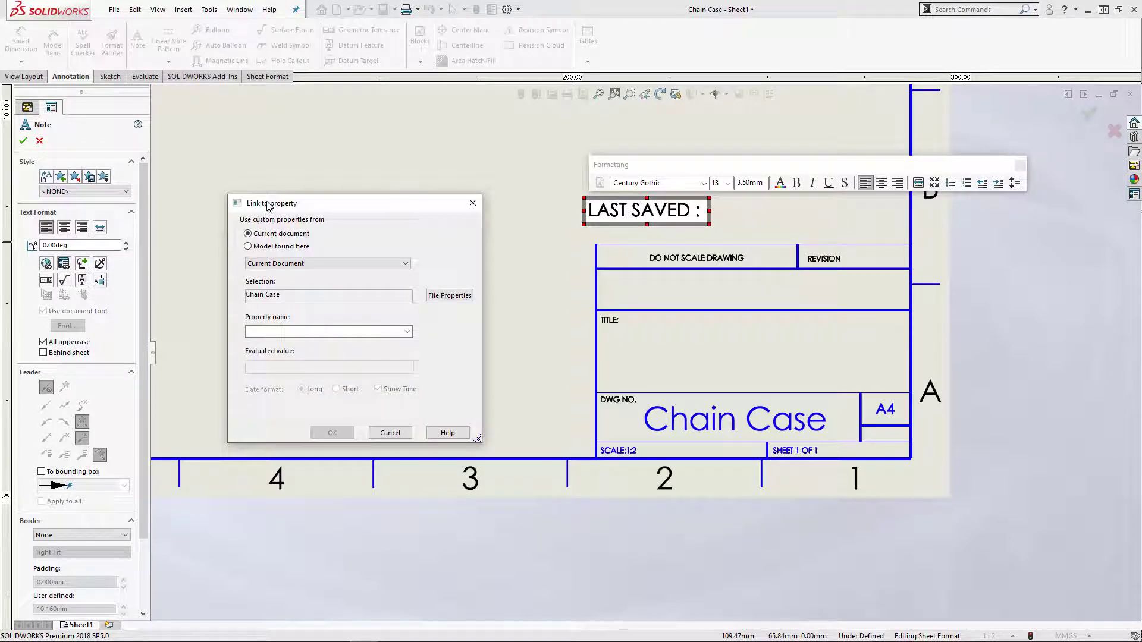
left_click_drag(266, 202, 303, 174)
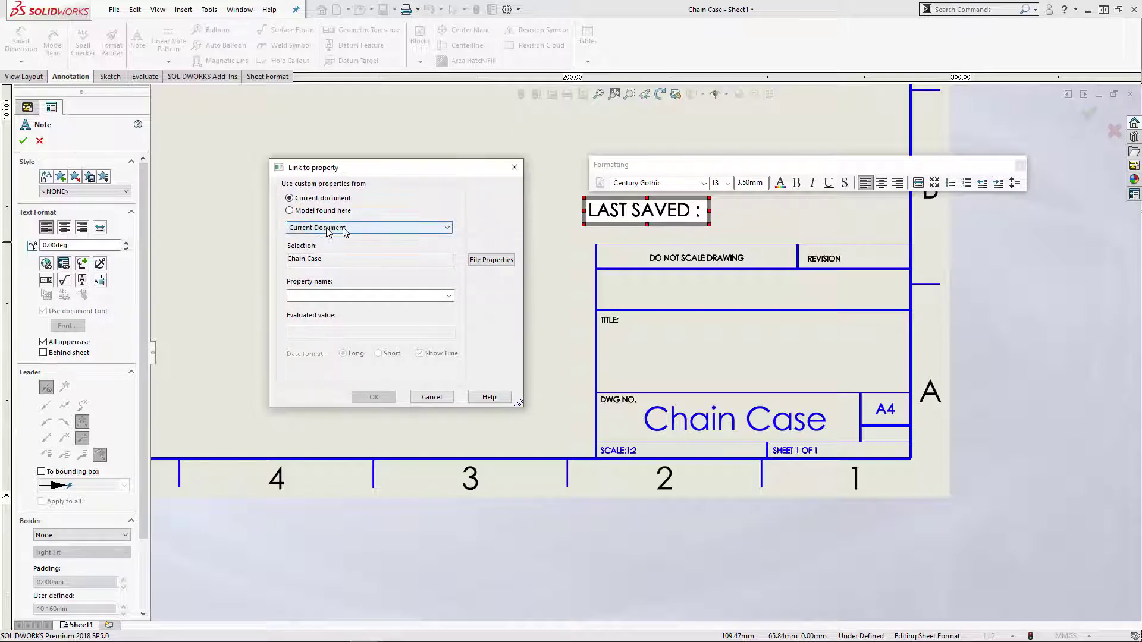
left_click(450, 296)
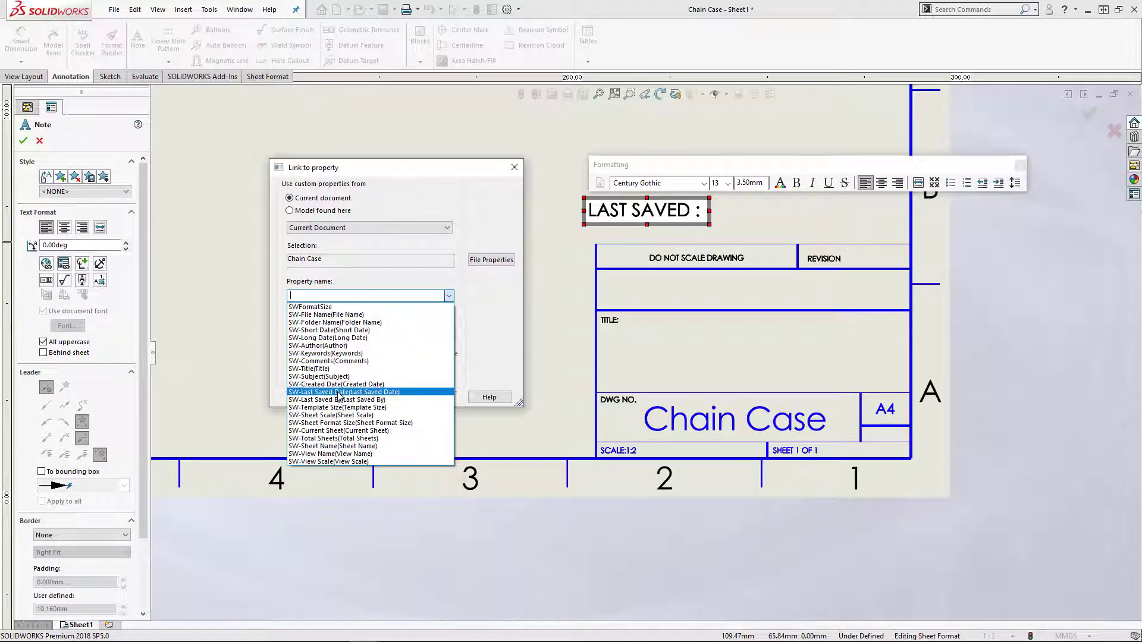
left_click(393, 393)
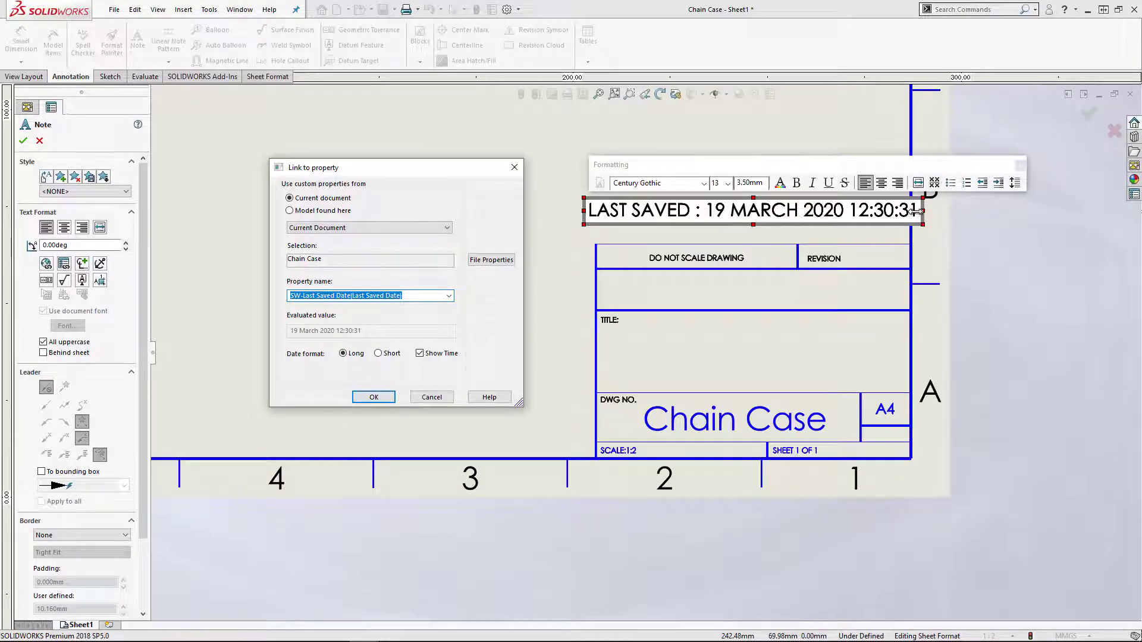
left_click(379, 354)
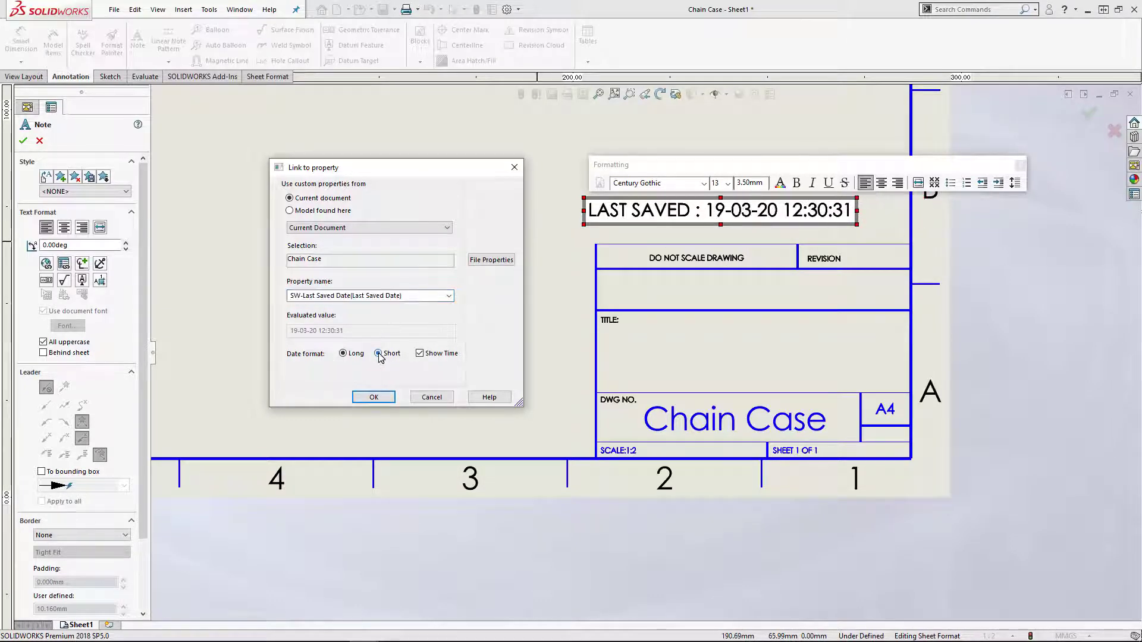
left_click(422, 355)
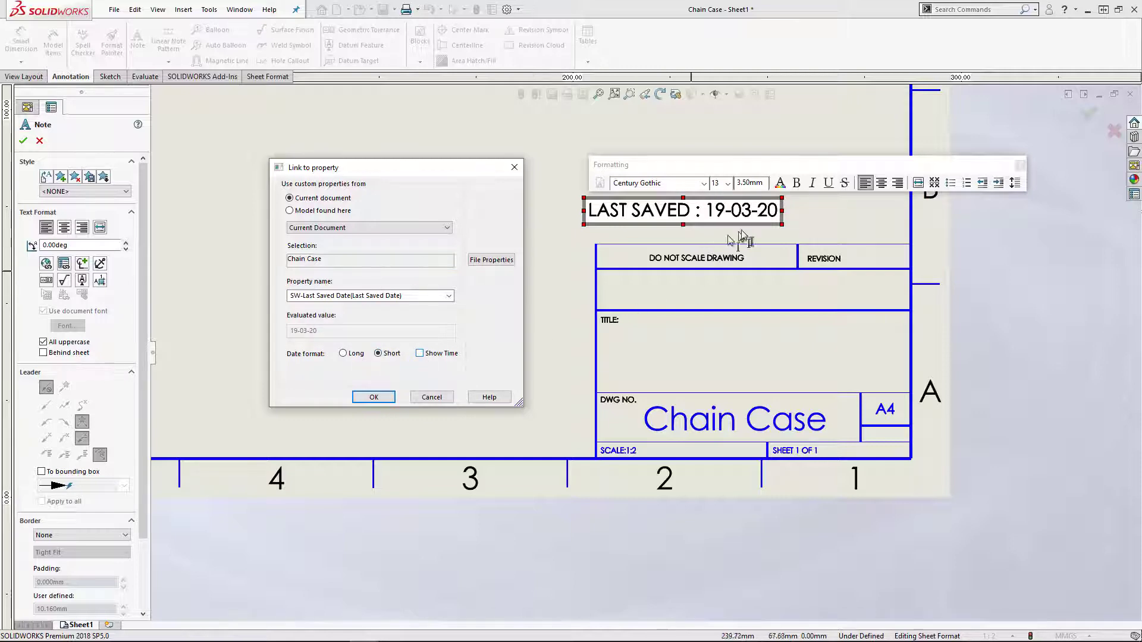
left_click(373, 397)
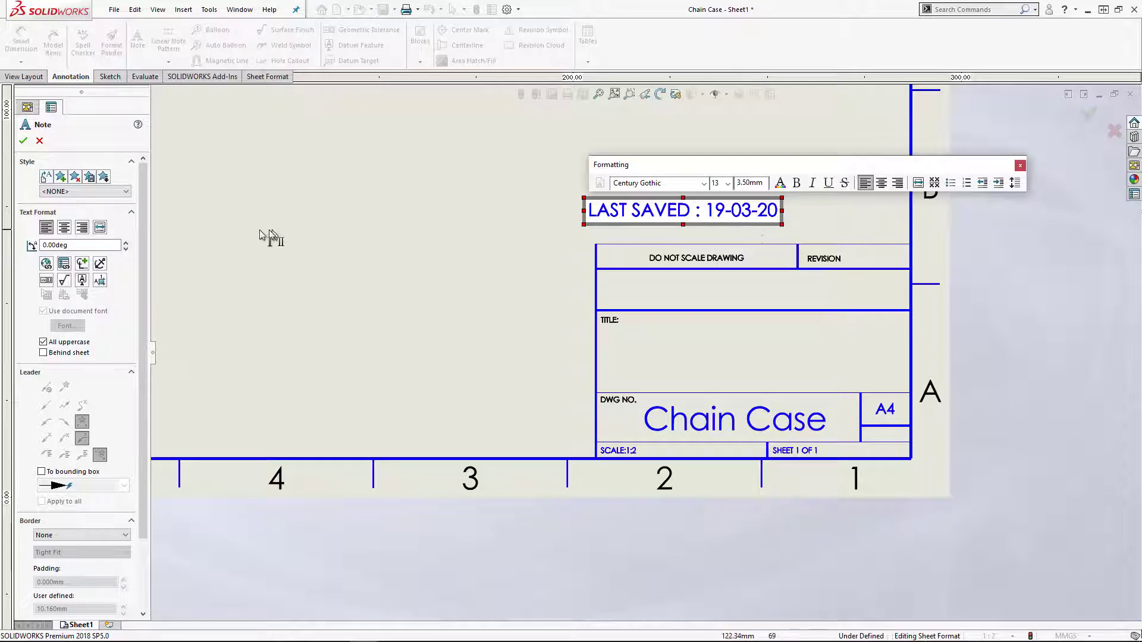
left_click(25, 142)
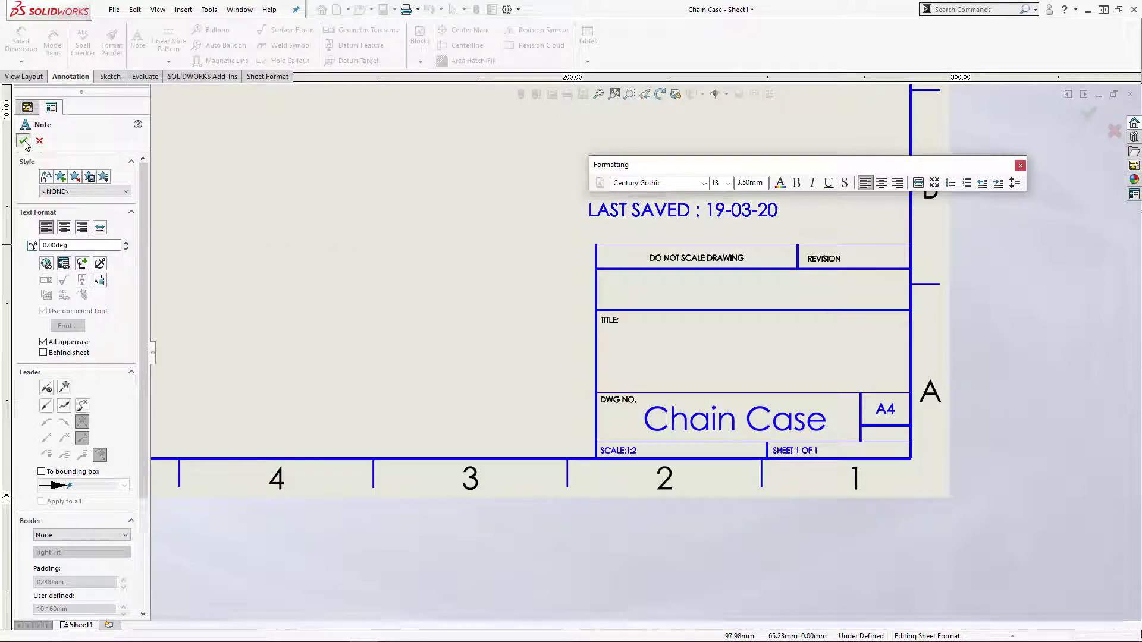
Move the LAST SAVED note into the empty row above TITLE and set its text height to 2.5 mm
mouse_move(663, 217)
left_mouse_down()
mouse_move(687, 294)
mouse_move(676, 296)
left_mouse_up()
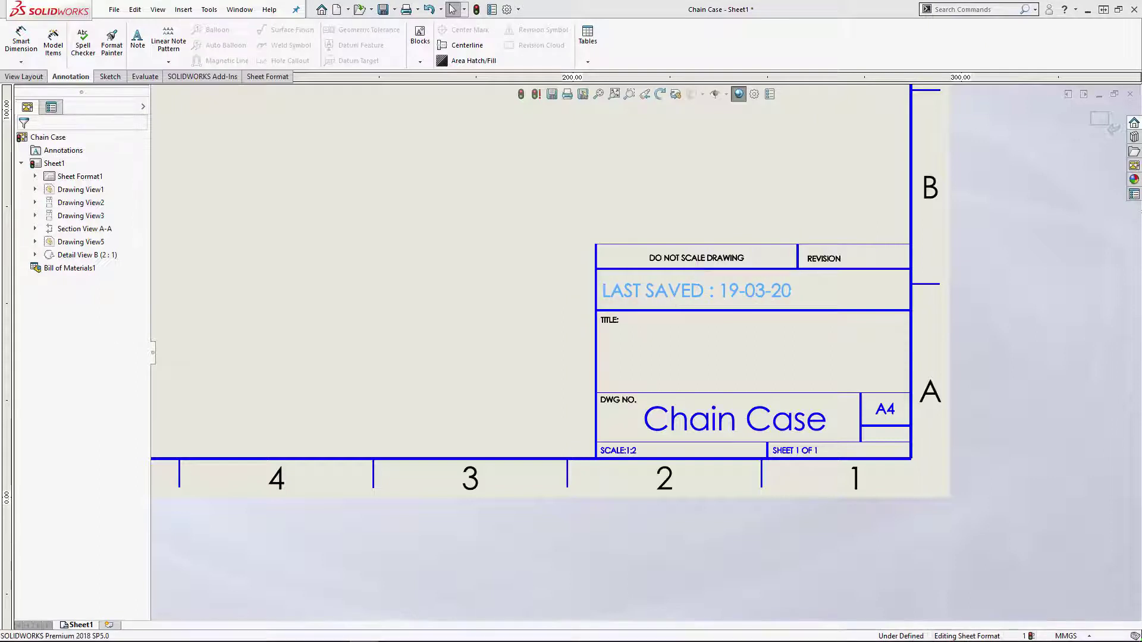
left_click(681, 297)
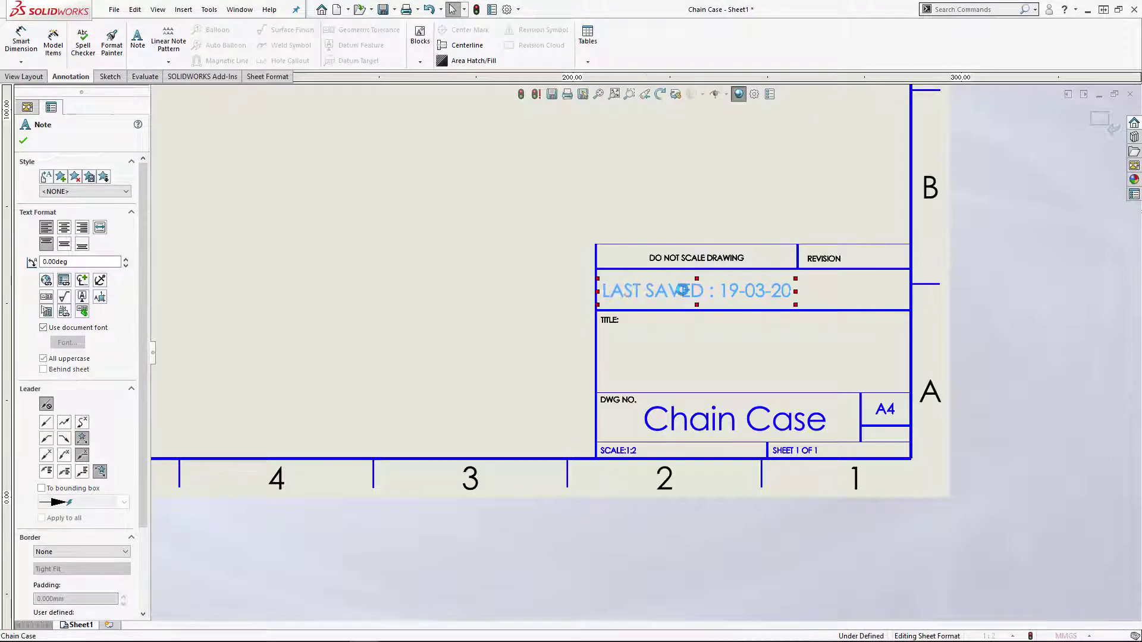
double_click(682, 295)
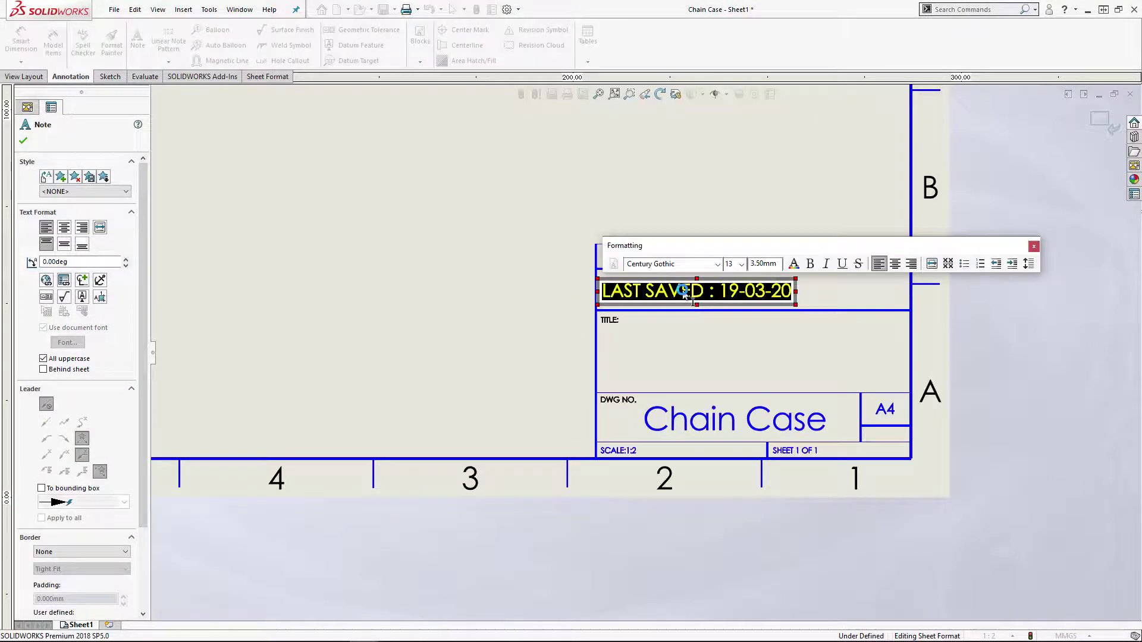
left_click(763, 264)
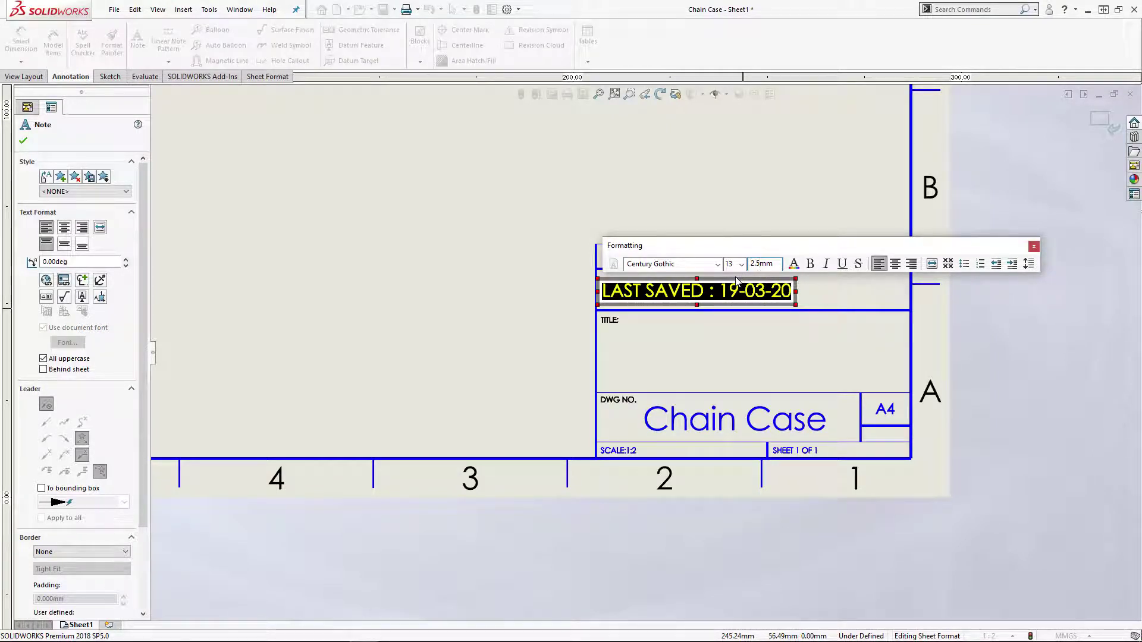
key("Return")
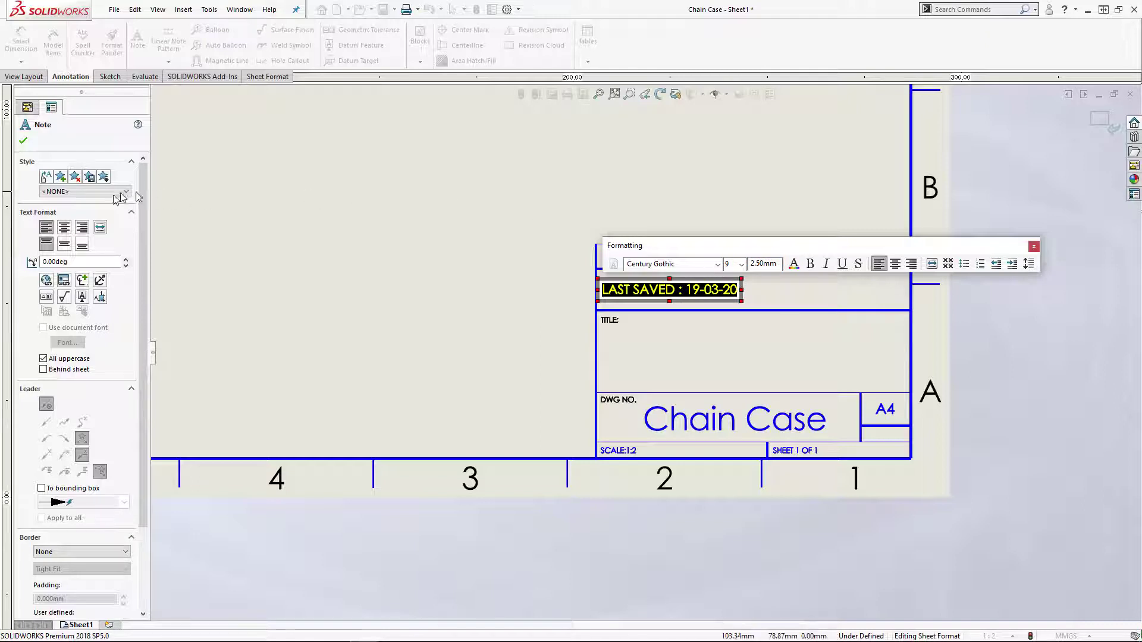
left_click(23, 141)
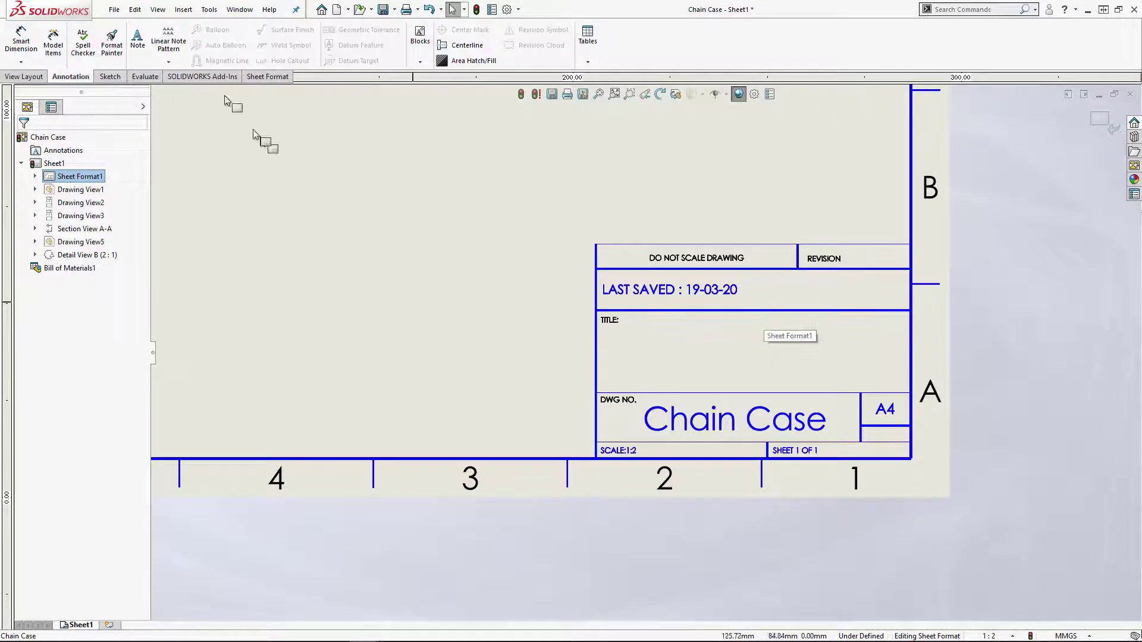
Sketch a vertical line across the full height of the LAST SAVED row, just after the date, to divide it into two cells
left_click(110, 77)
left_click(50, 30)
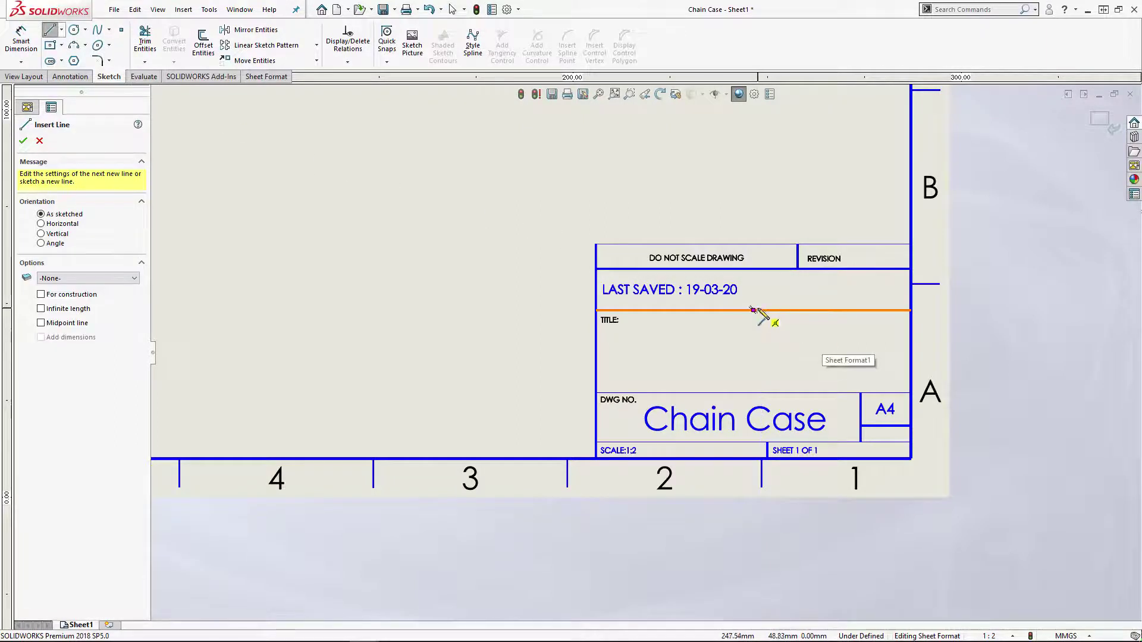
left_click(762, 310)
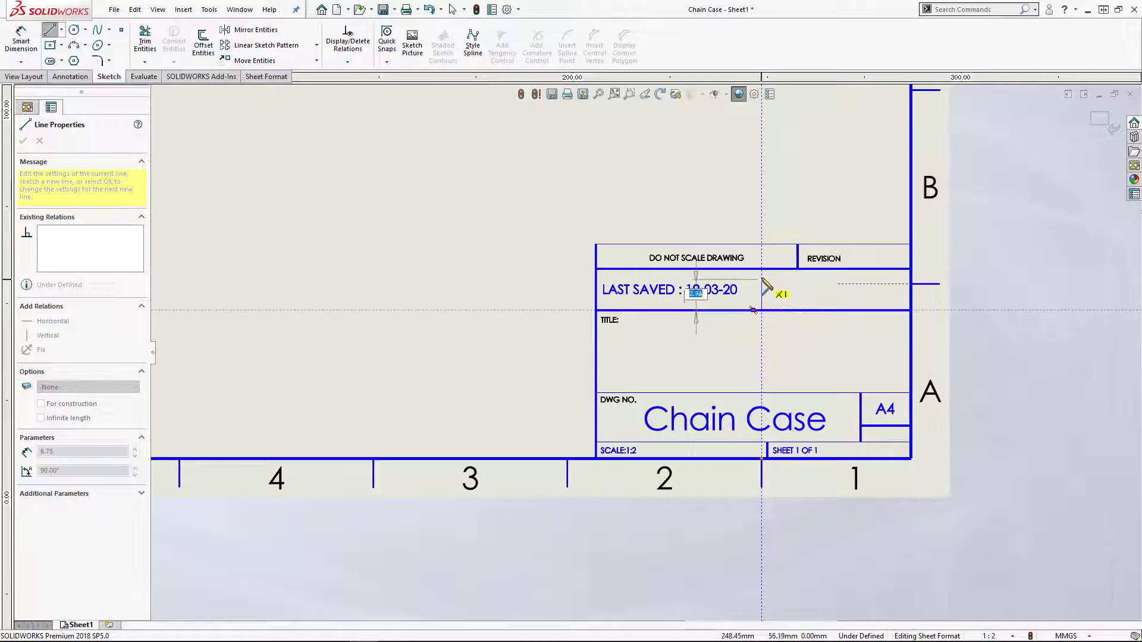
left_click(762, 270)
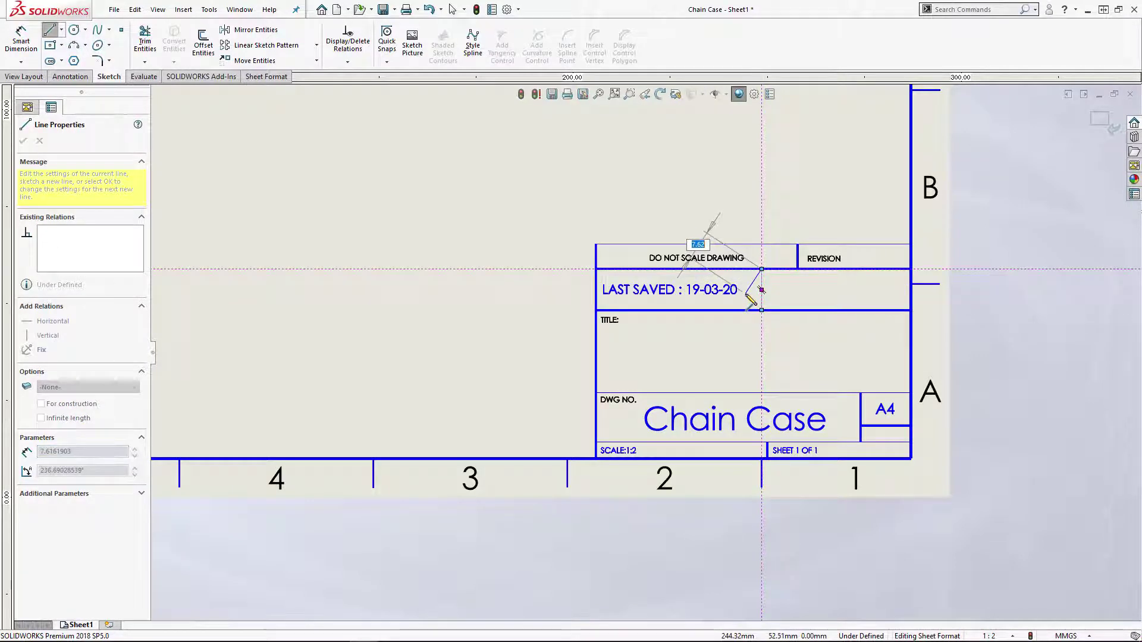
left_click(49, 32)
left_click(49, 31)
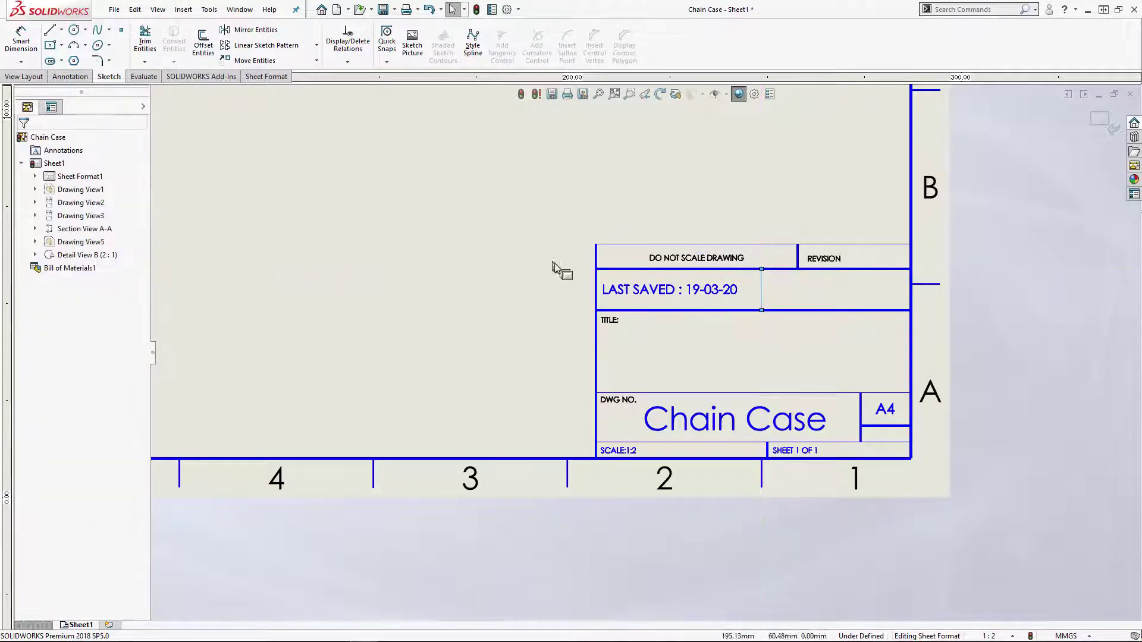
Check the DRAWN BY cell in the other open Chain Case drawing and go back to the sheet format
mouse_move(553, 268)
middle_mouse_down("ctrl")
mouse_move(481, 238)
mouse_move(449, 252)
mouse_move(456, 262)
middle_mouse_up("ctrl")
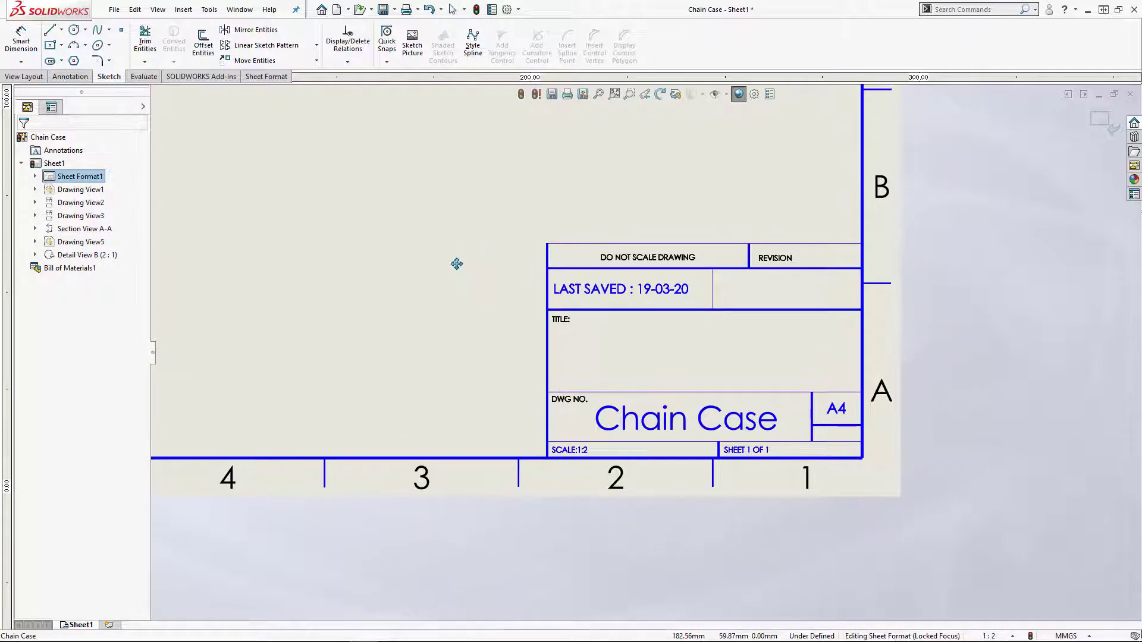
left_click(255, 11)
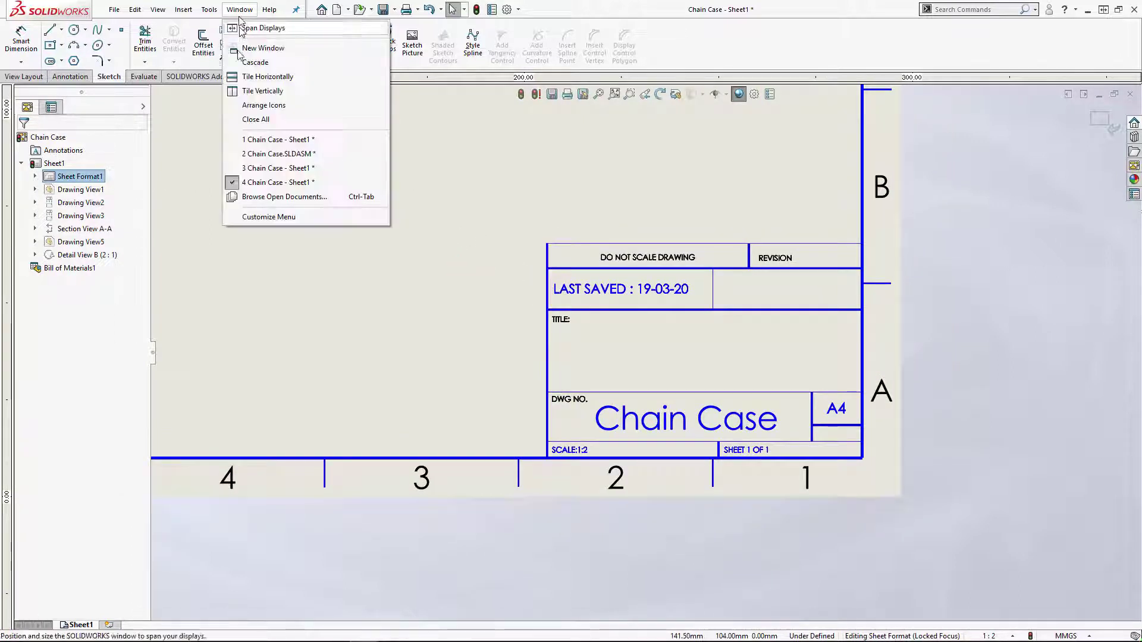
left_click(290, 140)
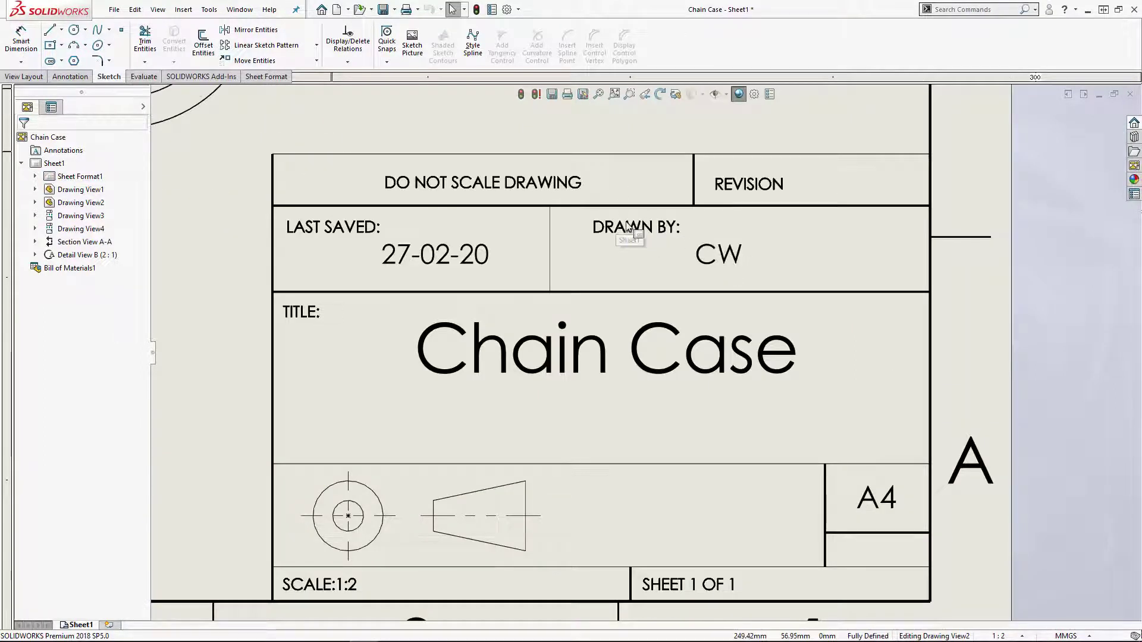
left_click(235, 10)
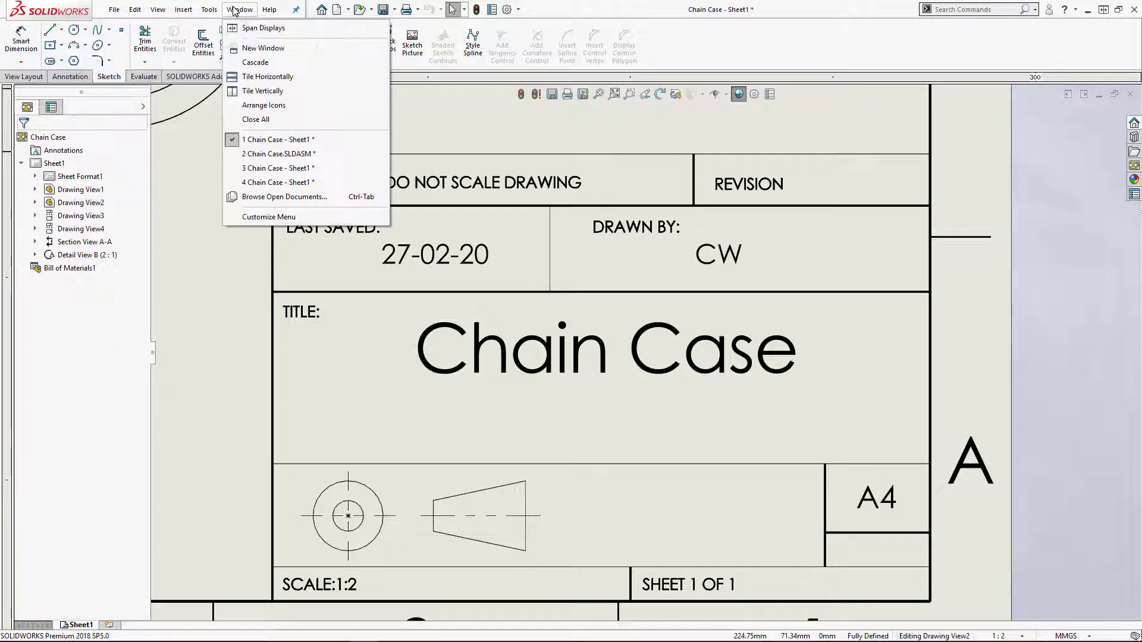
left_click(322, 182)
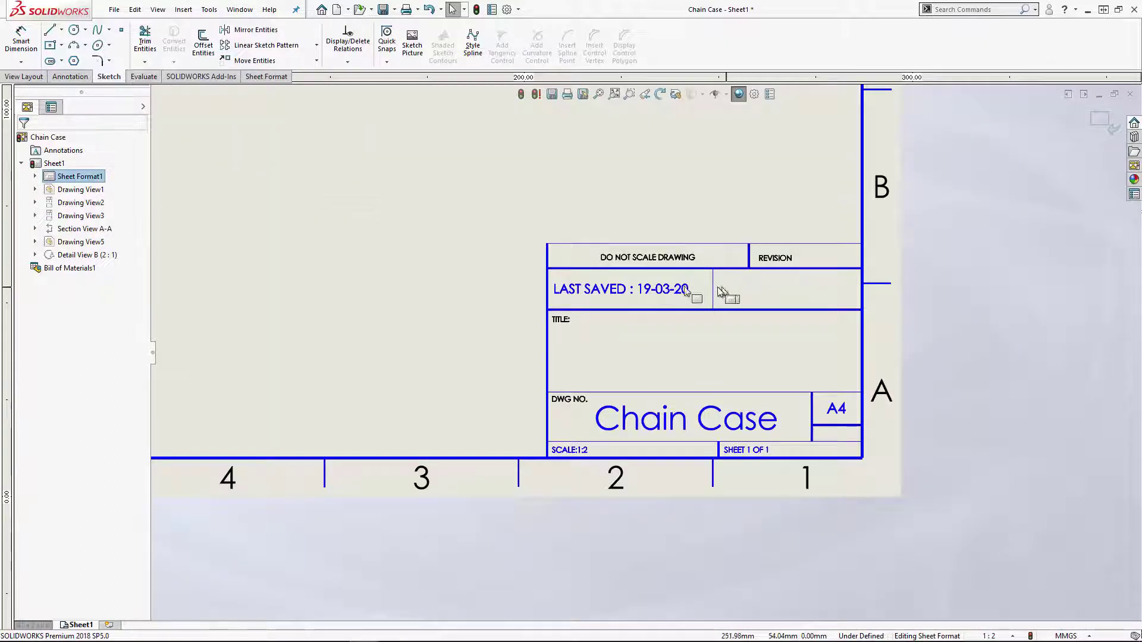
Add an all-uppercase note above the title block reading "DRAWN BY :" followed by the drafter's initials
left_click(611, 291)
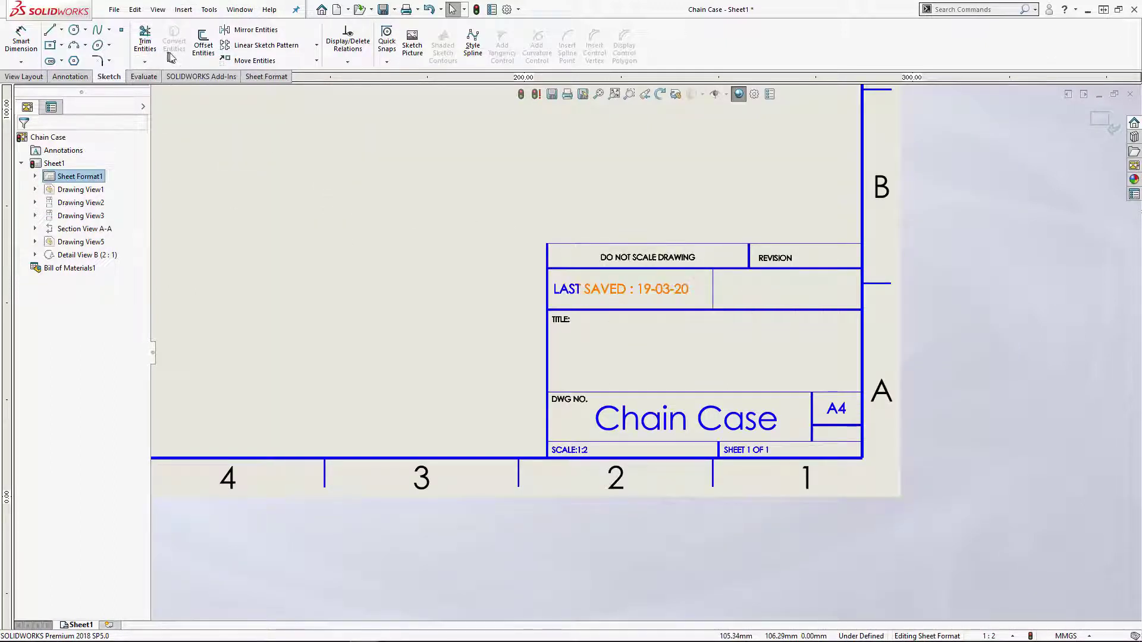
left_click(70, 77)
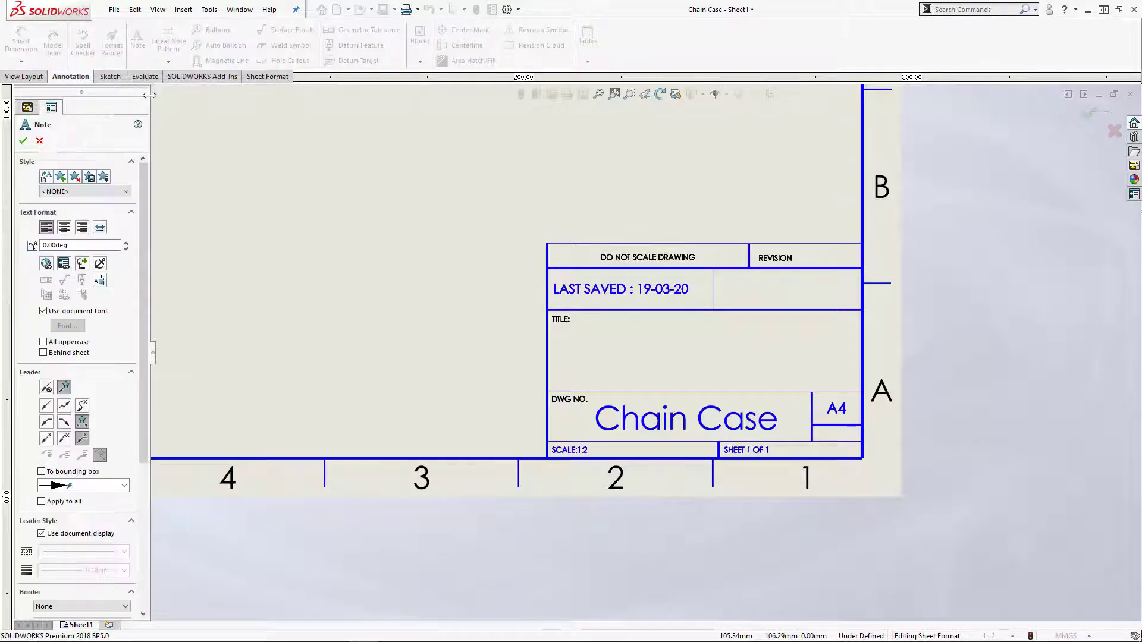
left_click(644, 219)
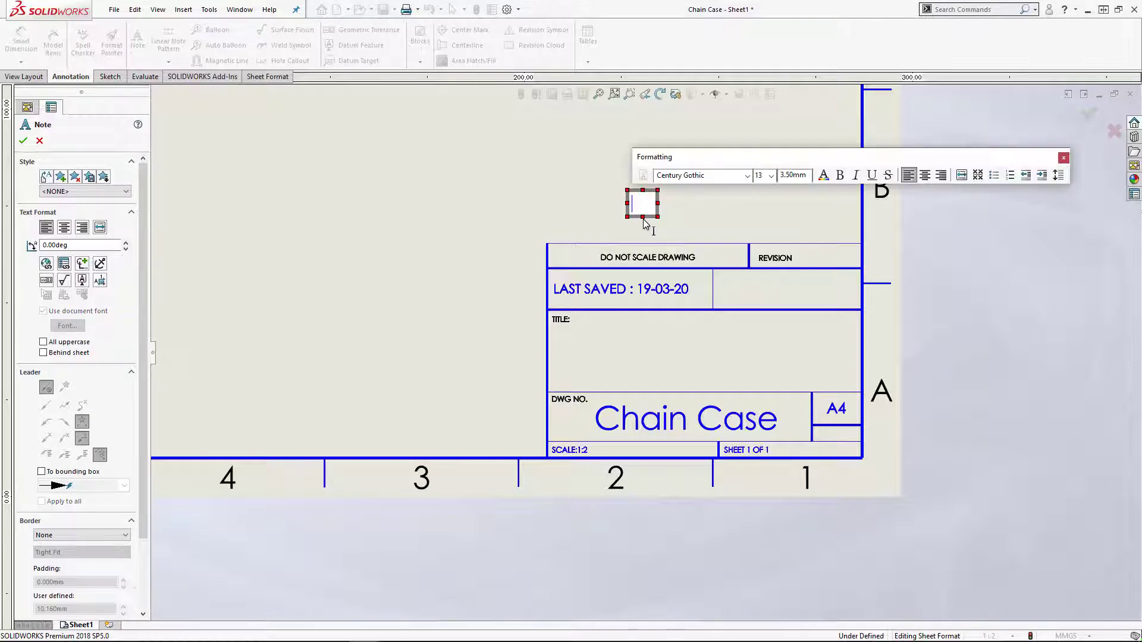
type("Drawn")
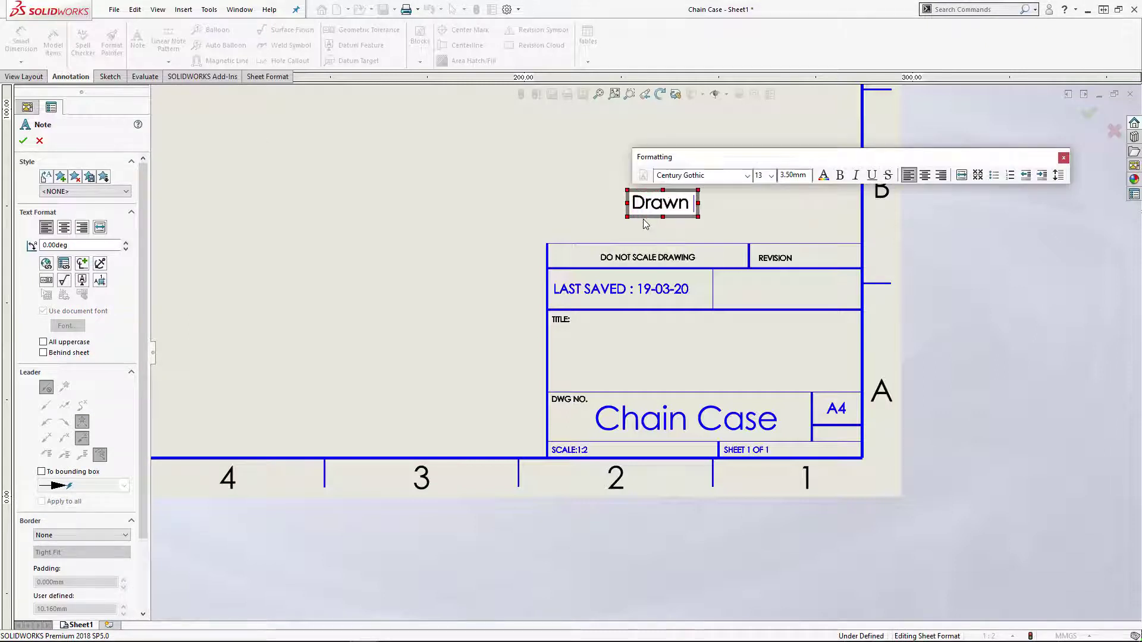
type(" By :")
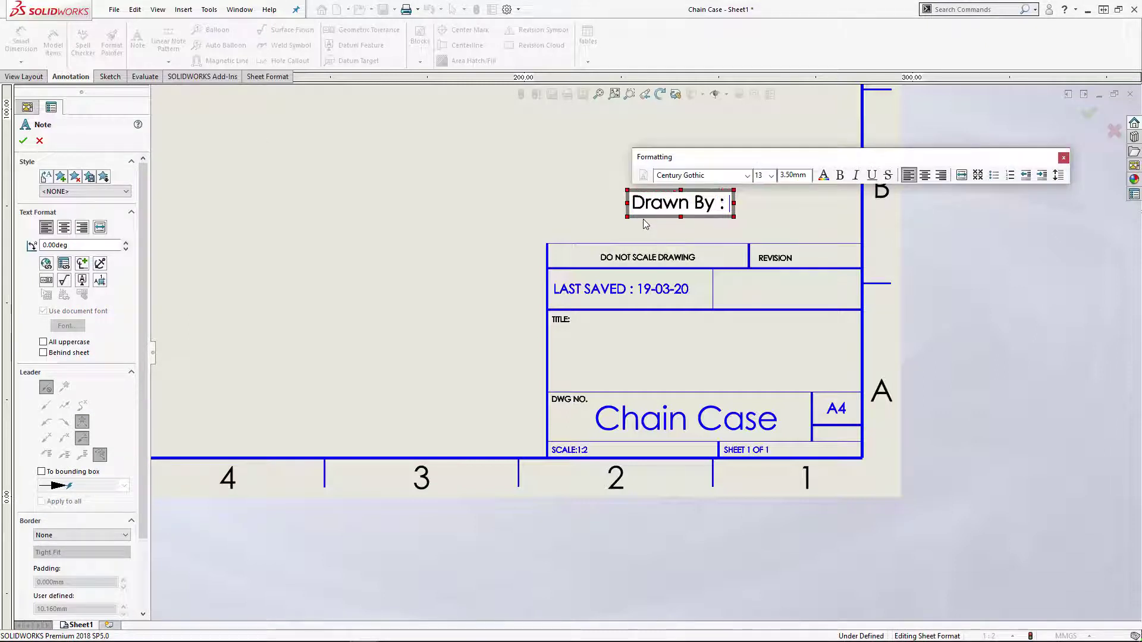
left_click(43, 343)
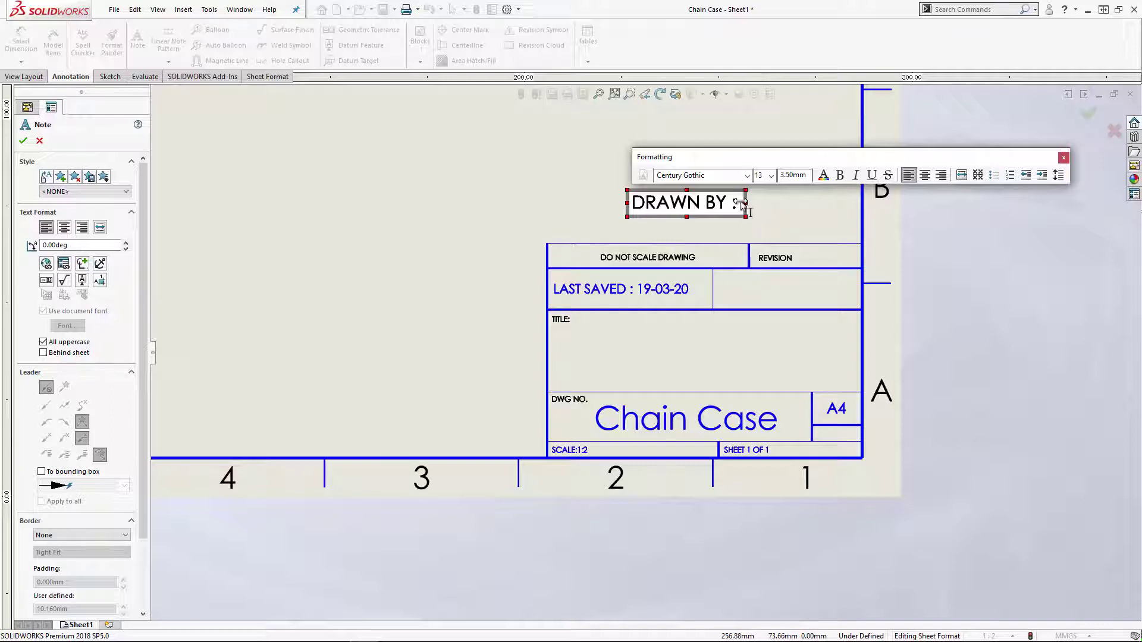
type("CW")
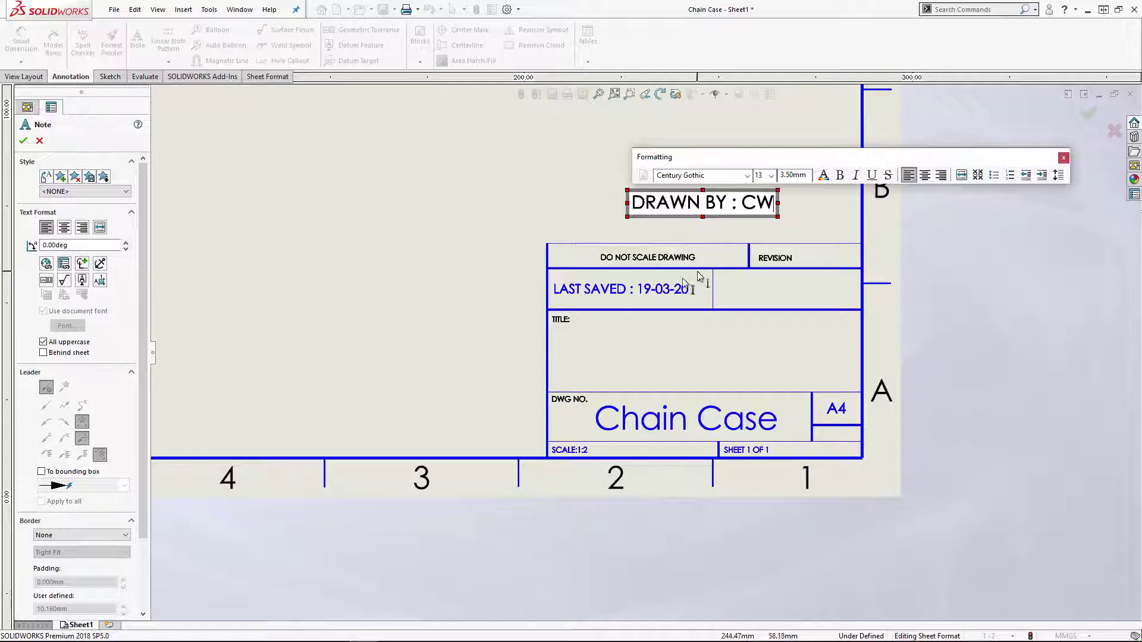
left_click_drag(748, 204, 791, 207)
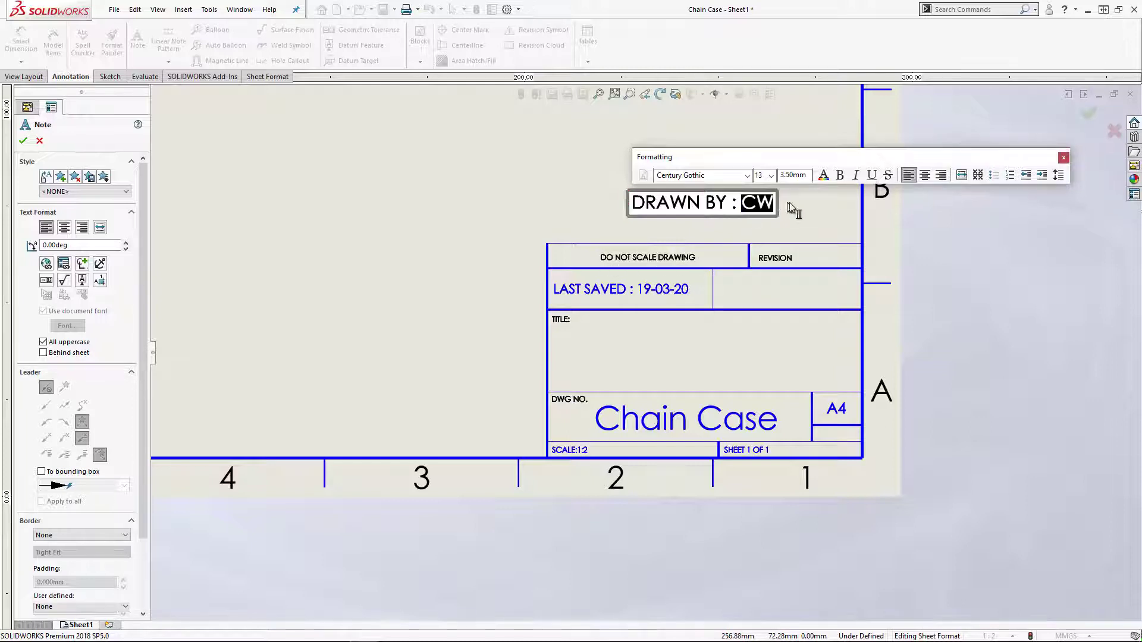
type(":")
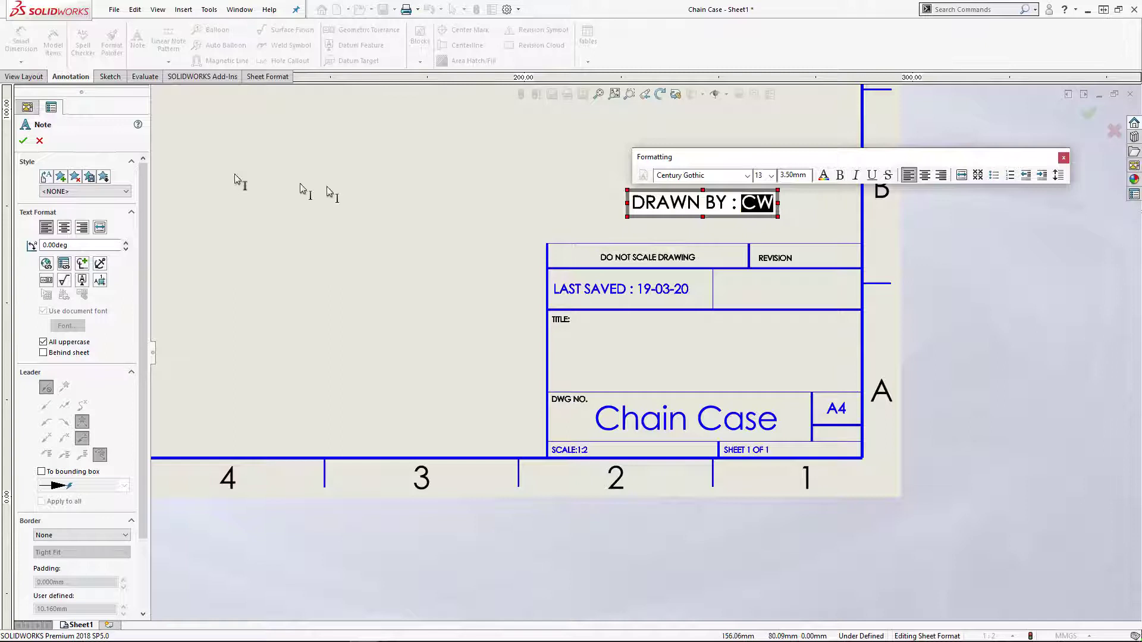
left_click(24, 140)
Move the DRAWN BY note into the empty cell beside LAST SAVED and set its text height to 2.5 mm
mouse_move(710, 204)
left_mouse_down()
mouse_move(770, 252)
mouse_move(795, 291)
left_mouse_up()
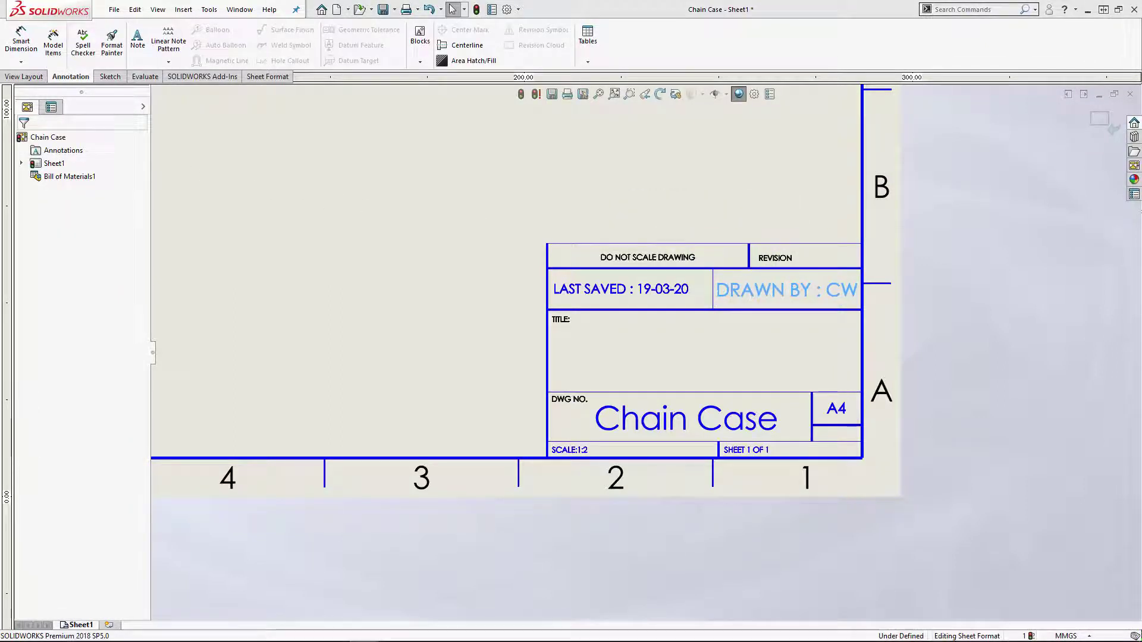
left_click(1012, 295)
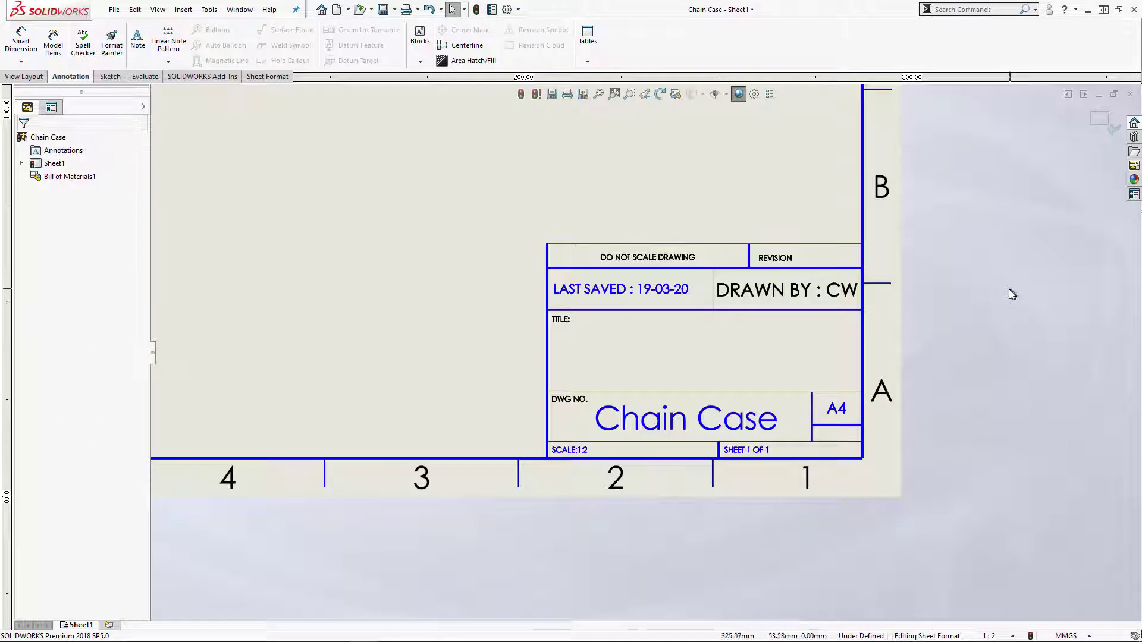
double_click(817, 293)
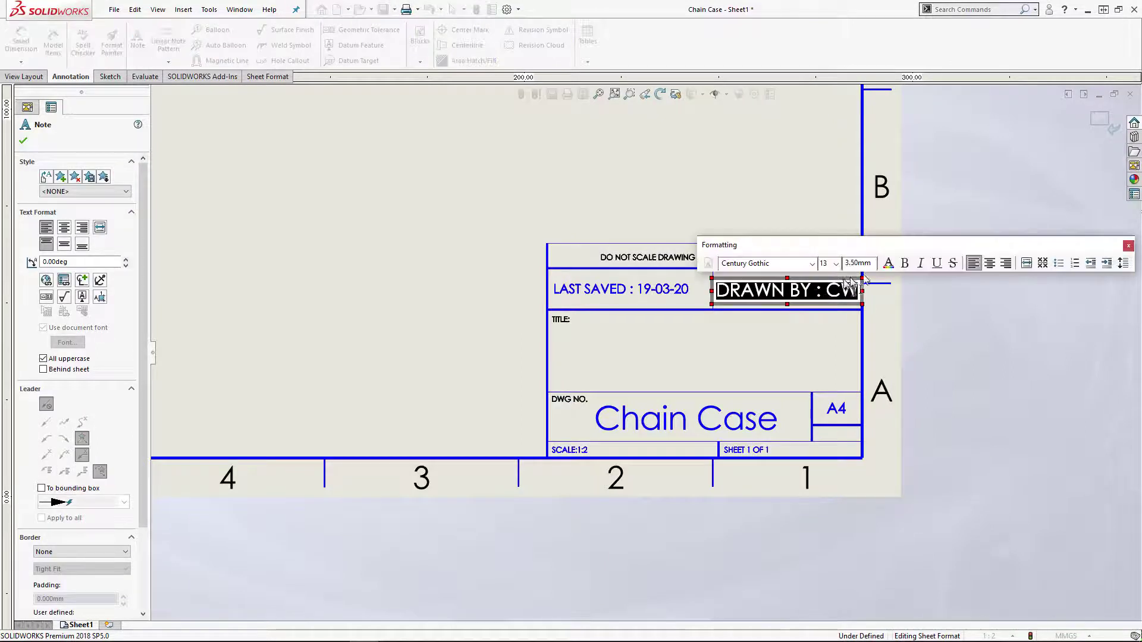
left_click(860, 263)
type("2")
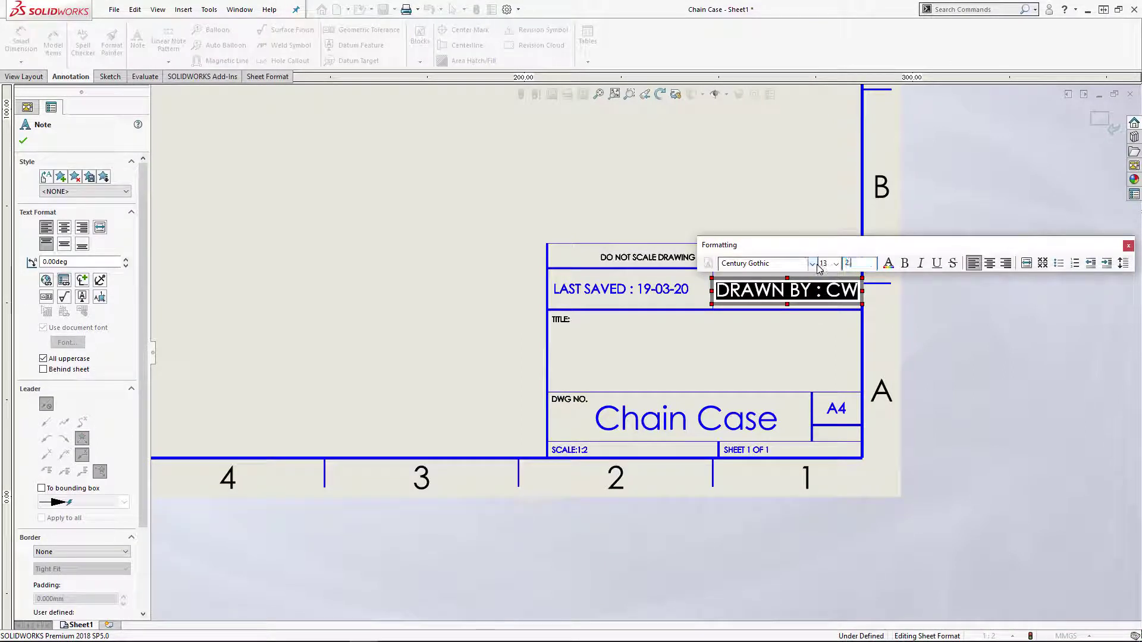
type(".5")
key("Return")
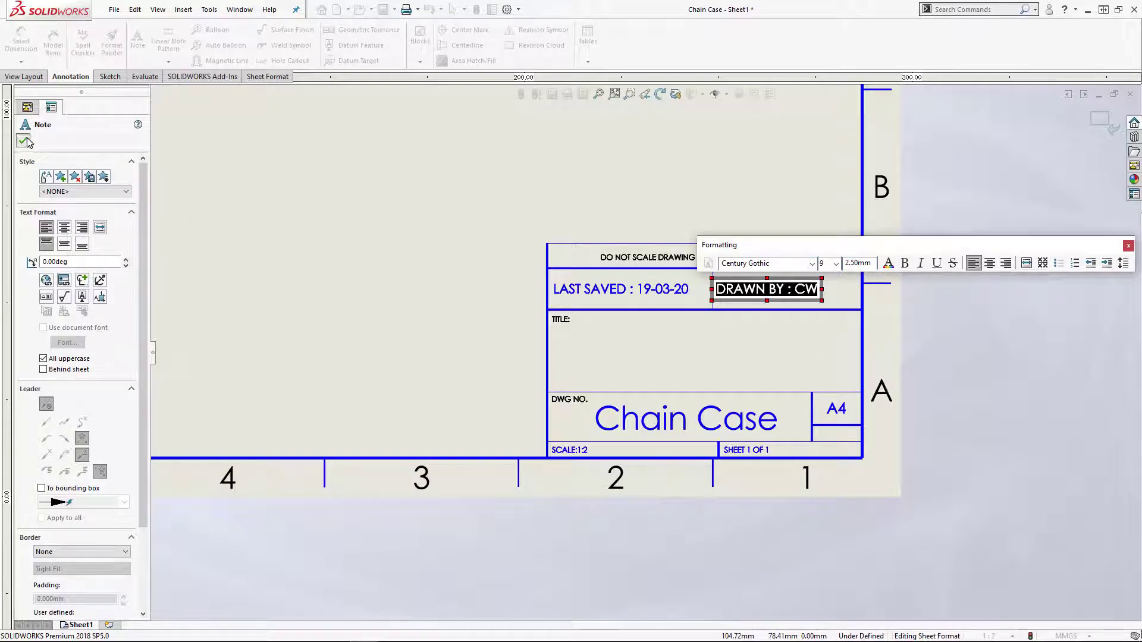
left_click(23, 140)
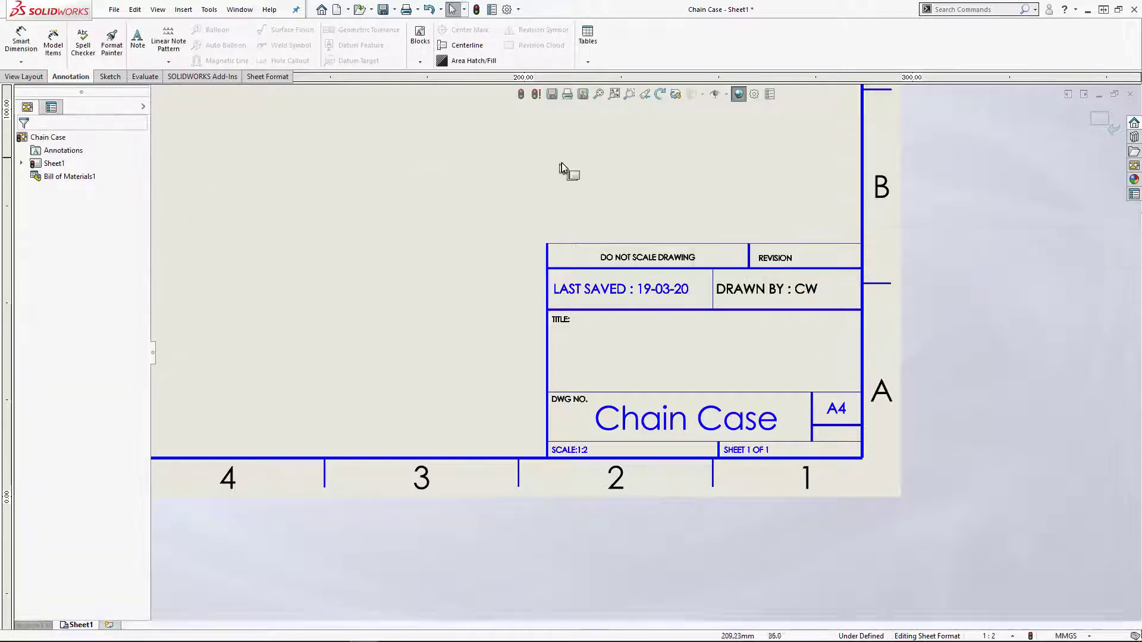
Delete the manually entered initials from the end of the DRAWN BY note
left_click(772, 287)
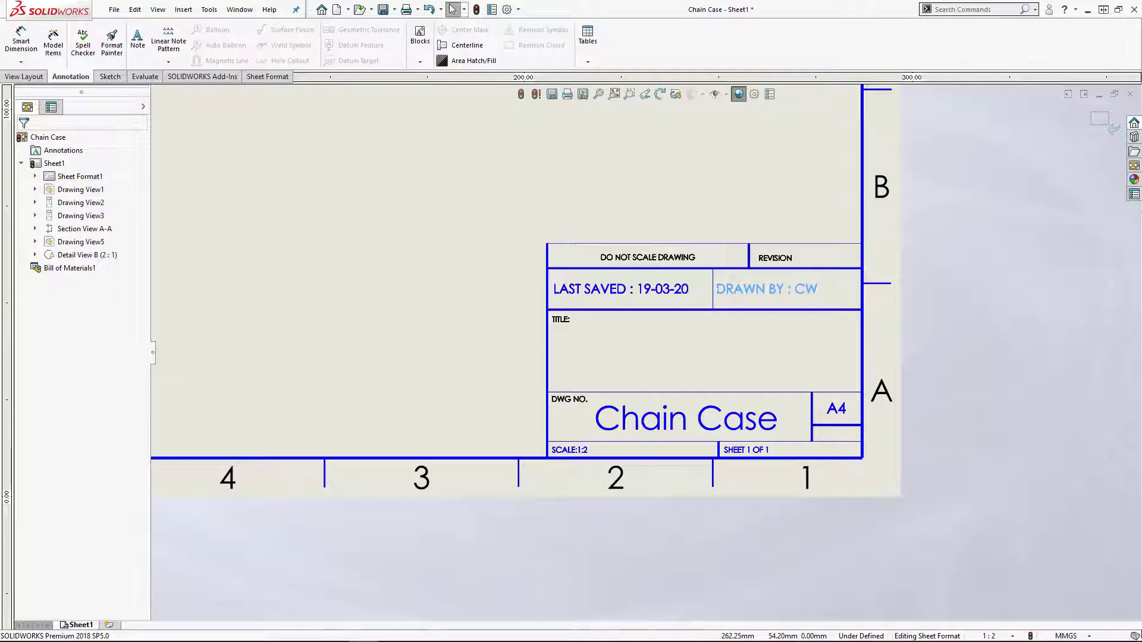
double_click(769, 288)
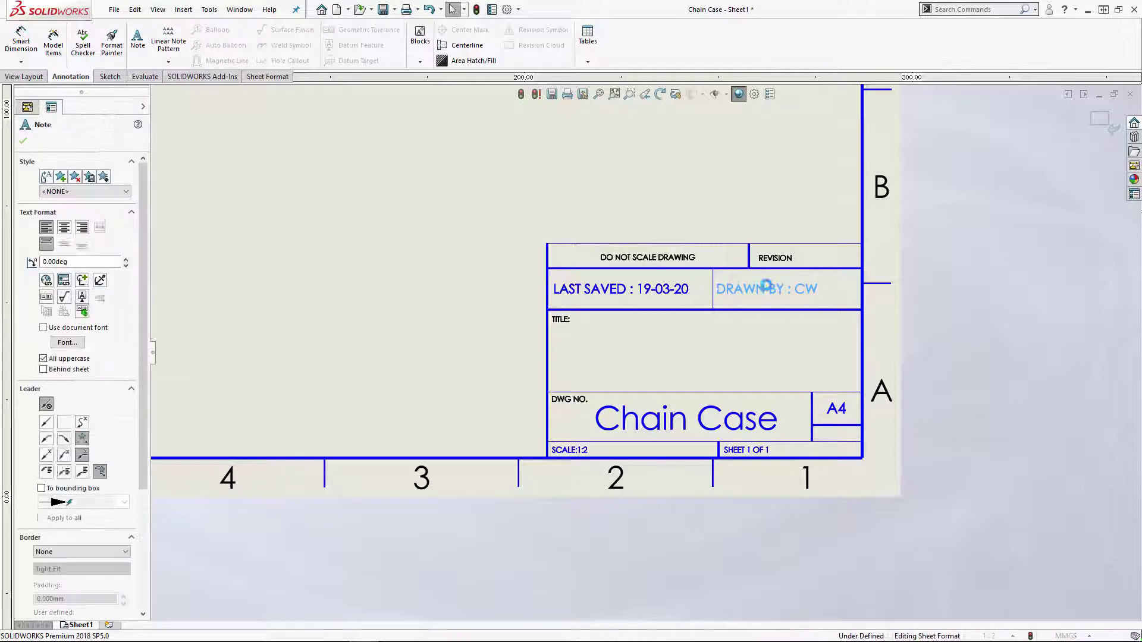
left_click(797, 291)
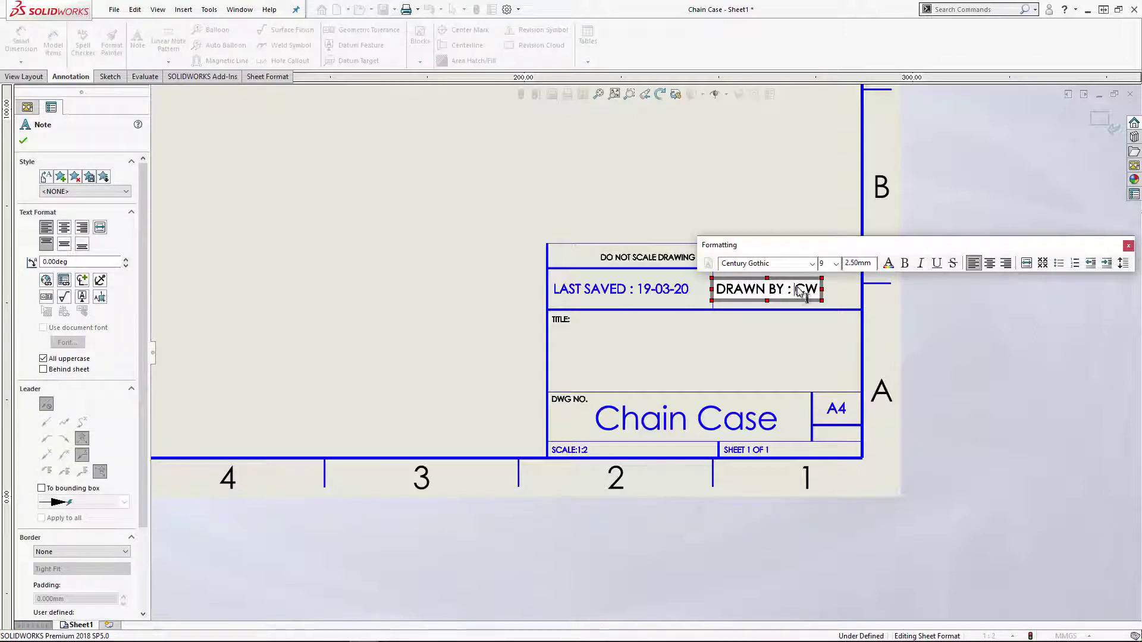
key("BackSpace")
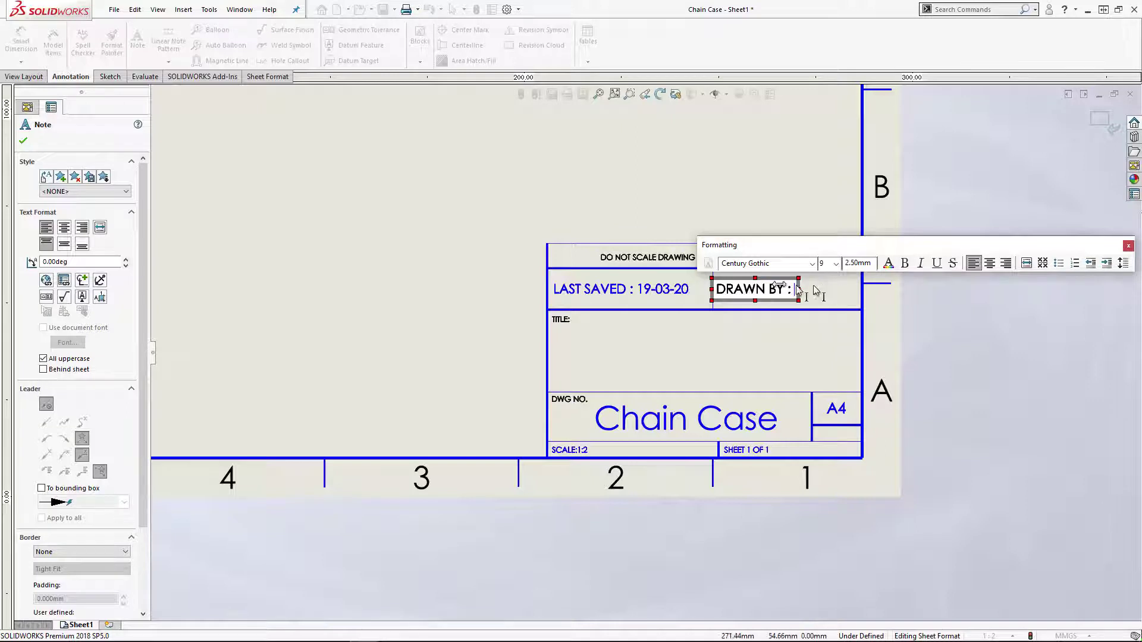
Link the end of the DRAWN BY note to the current document's SW-Last Saved By property and finish the note
left_click(64, 281)
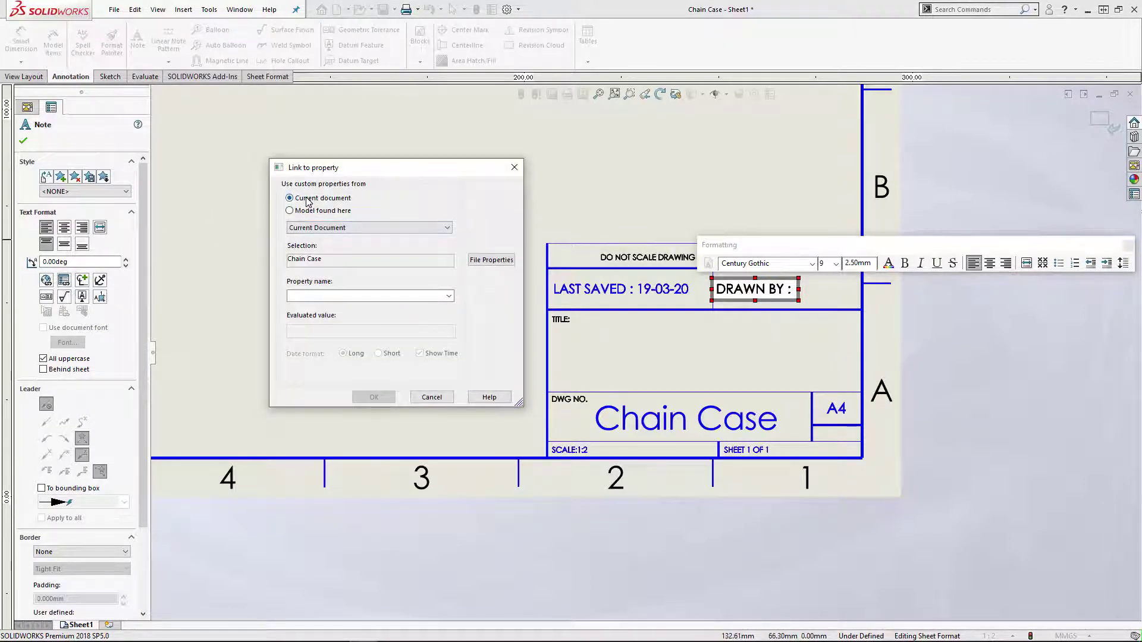
left_click(315, 231)
left_click(321, 237)
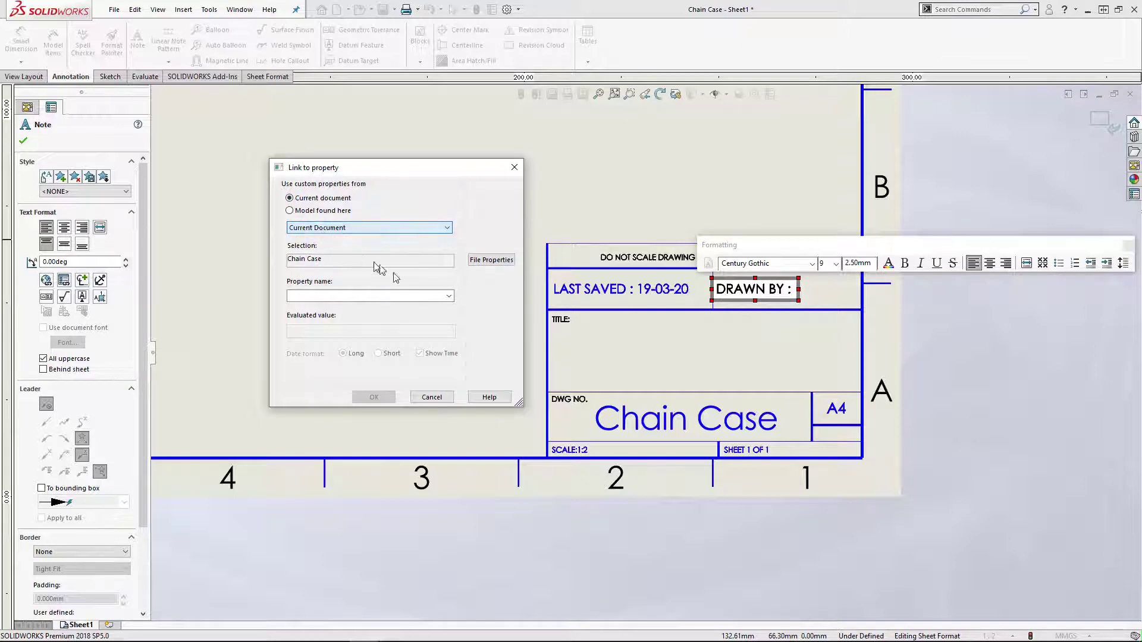
left_click(449, 296)
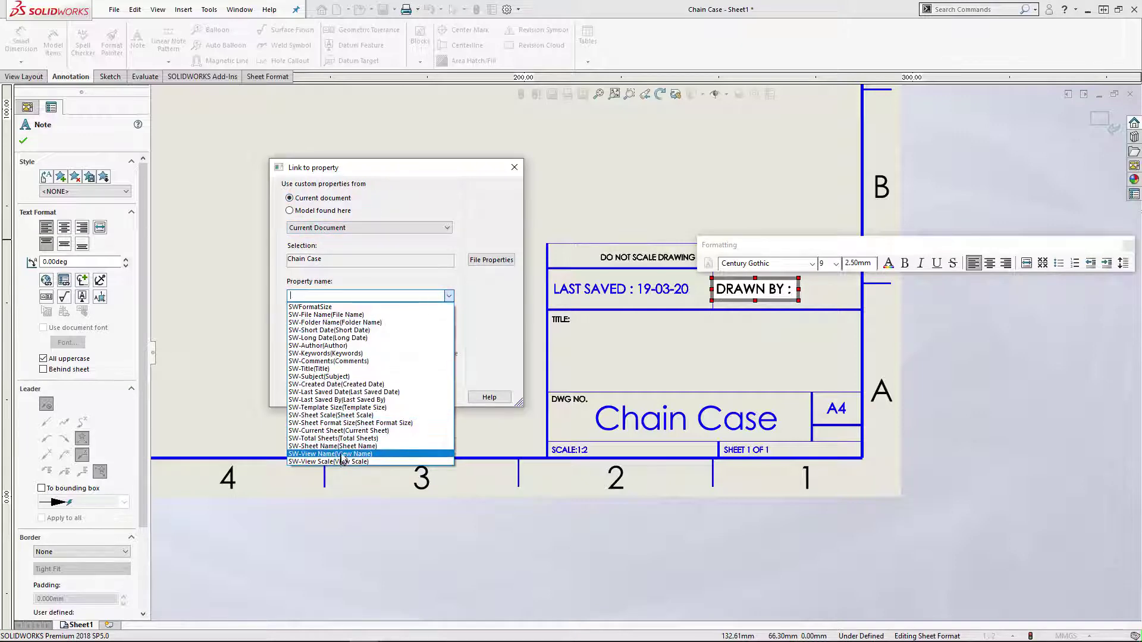
left_click(350, 402)
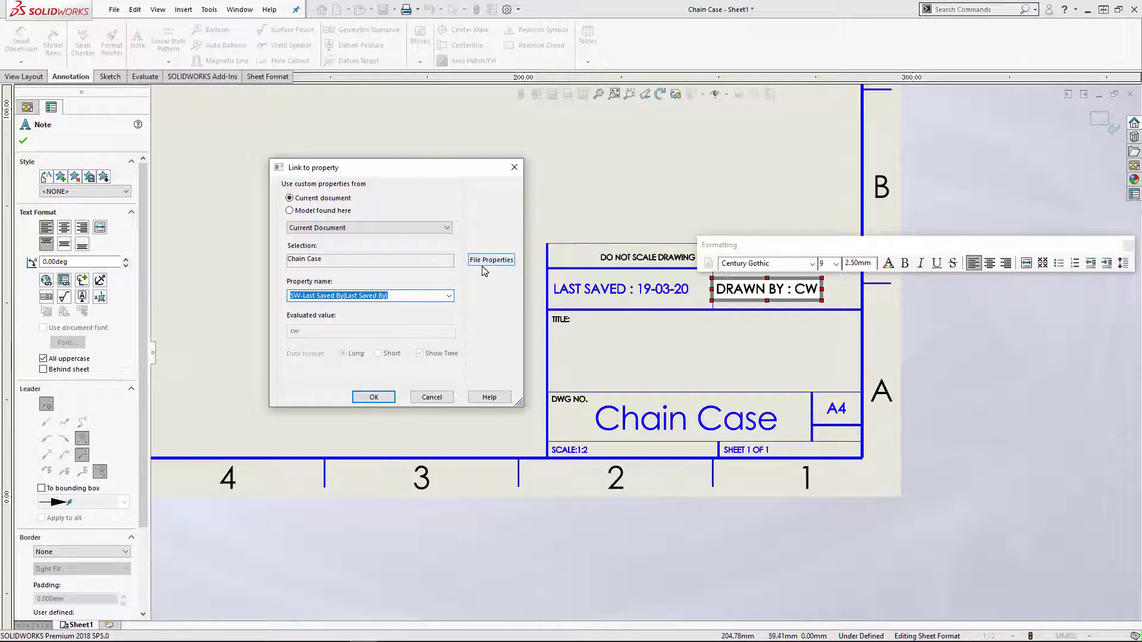
left_click(373, 397)
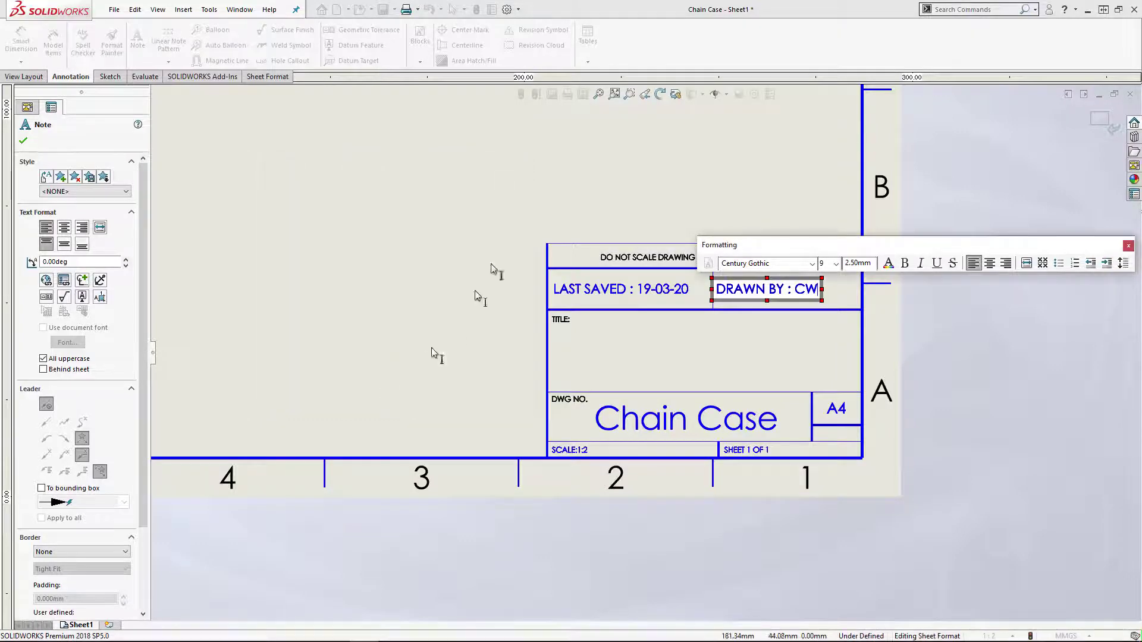
left_click(573, 188)
mouse_move(798, 296)
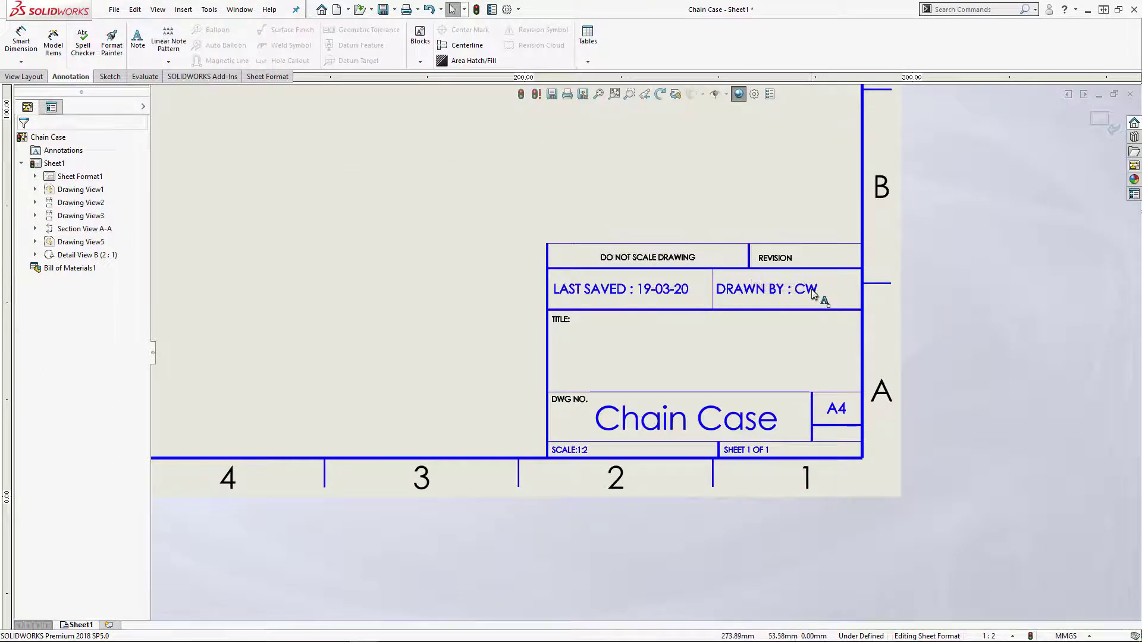
Check the TITLE cell in the other open Chain Case drawing and move the Chain Case note from DWG NO. into the TITLE cell
left_click(250, 9)
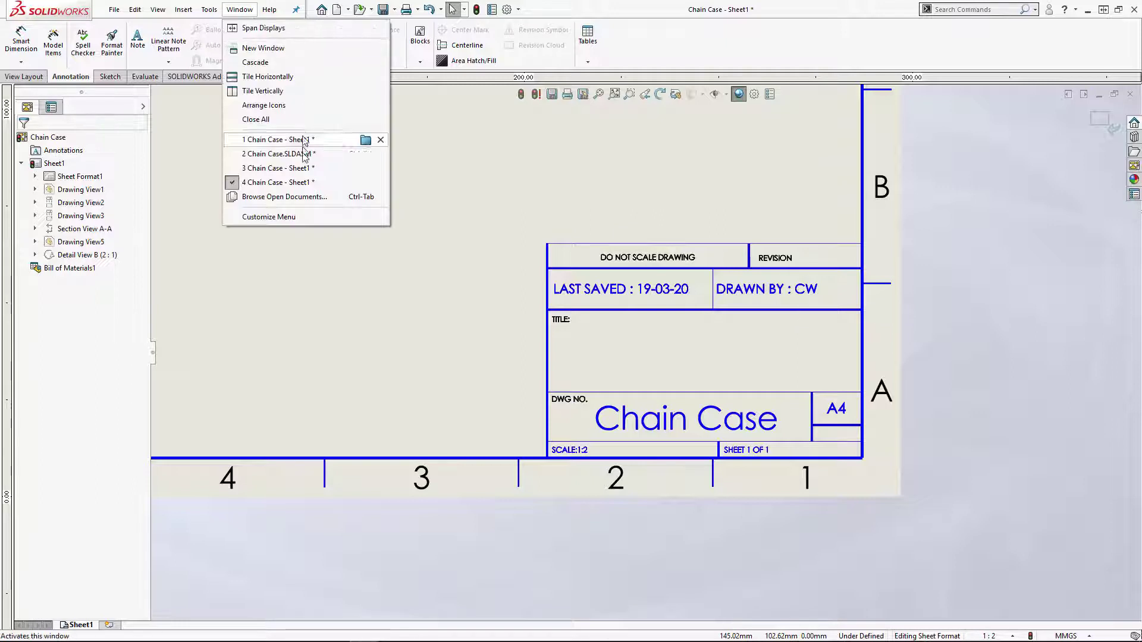
left_click(308, 138)
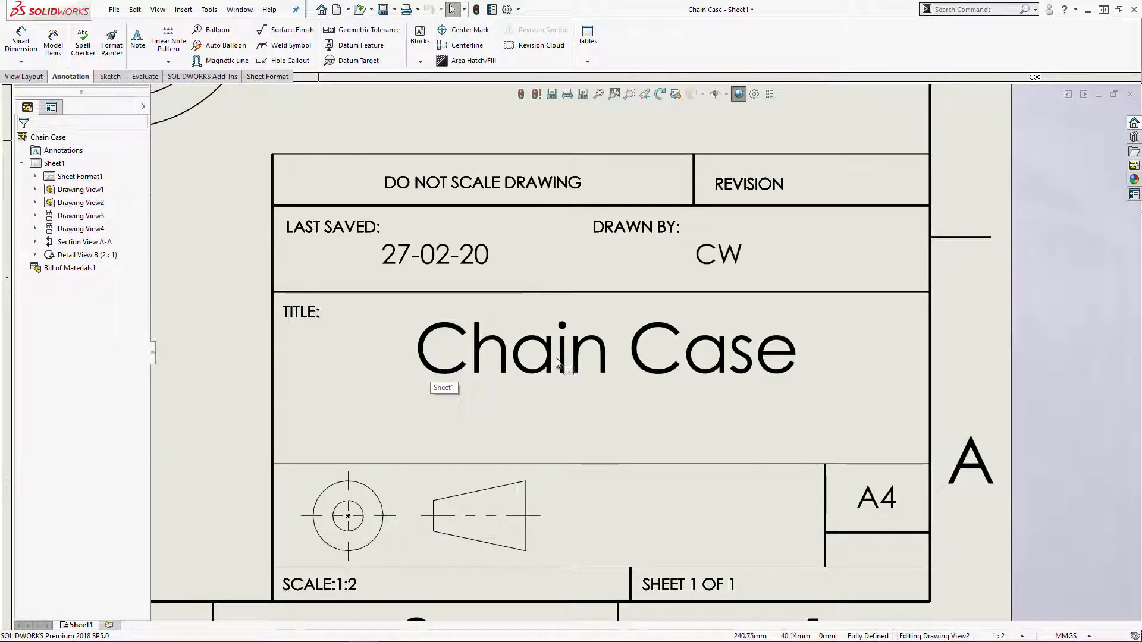
left_click(240, 9)
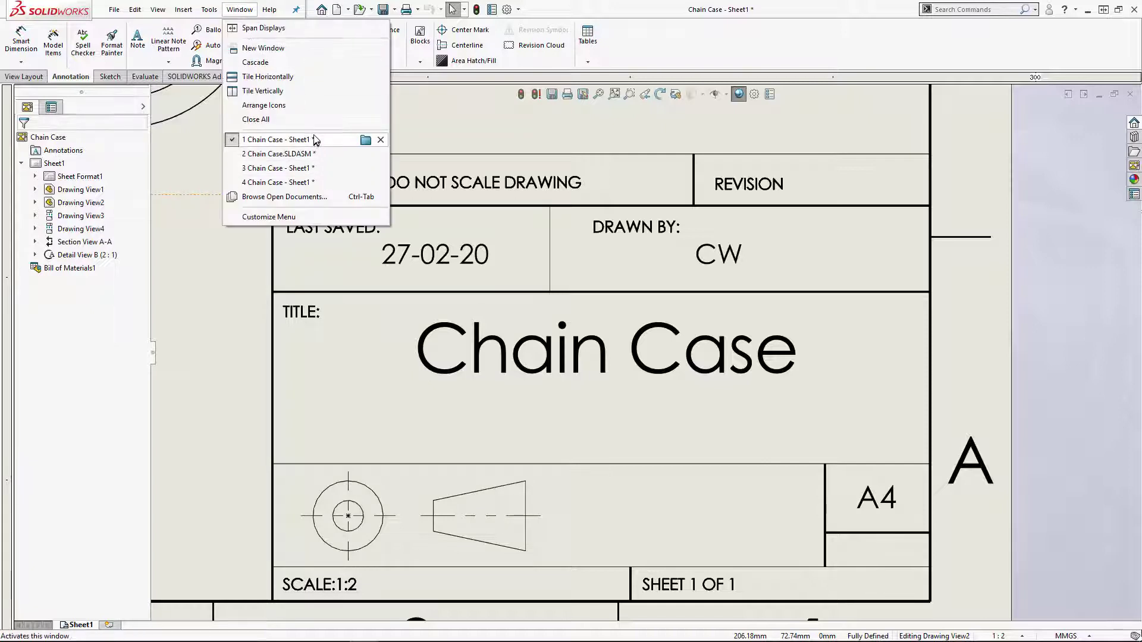
left_click(321, 182)
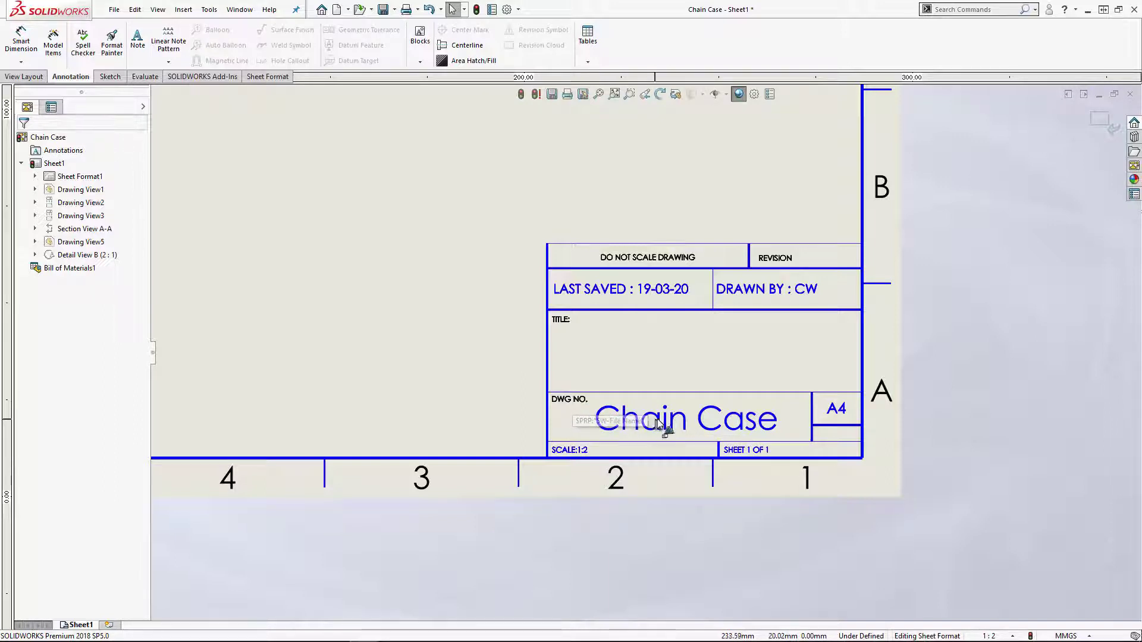
left_click_drag(659, 423, 656, 351)
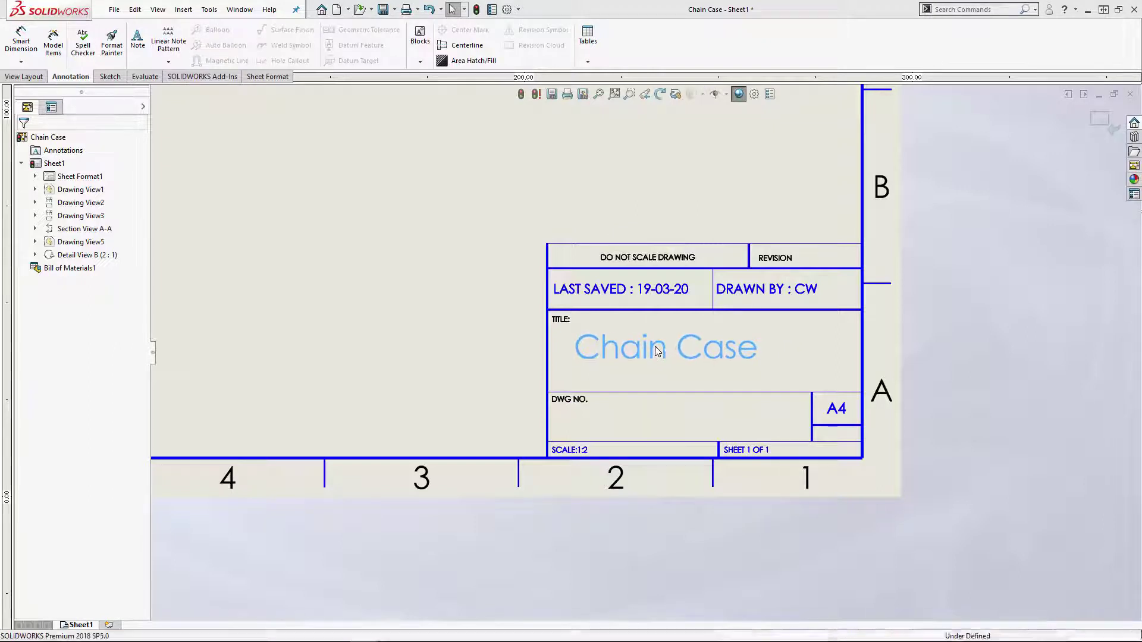
left_click(458, 352)
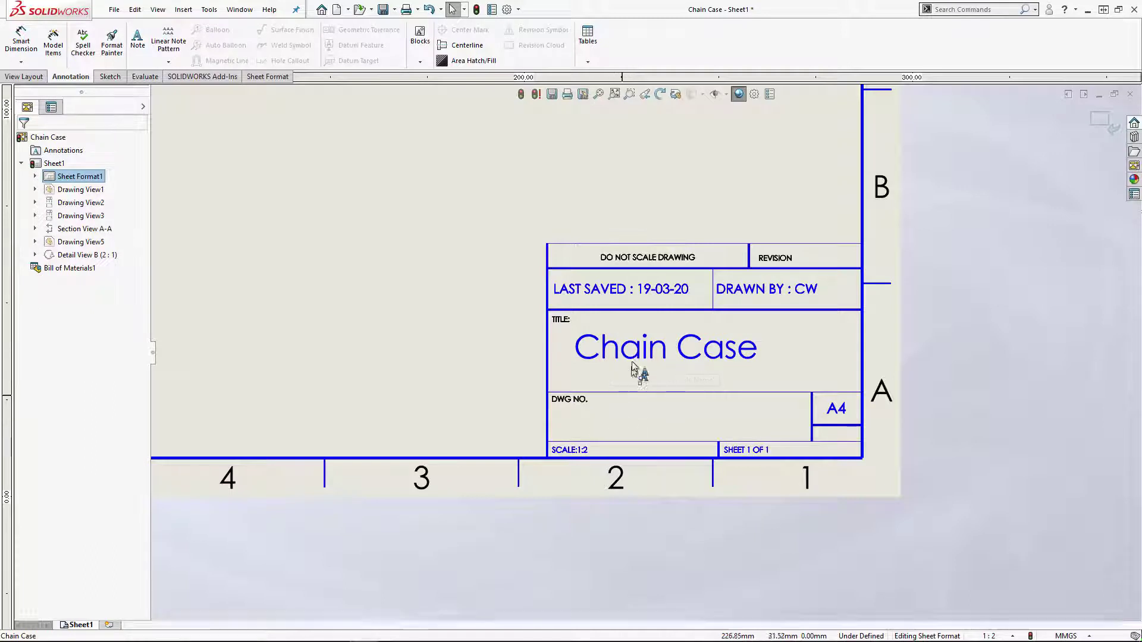
Check the cell below TITLE in the other open Chain Case drawing and delete the DWG NO. label from this title block
left_click(240, 10)
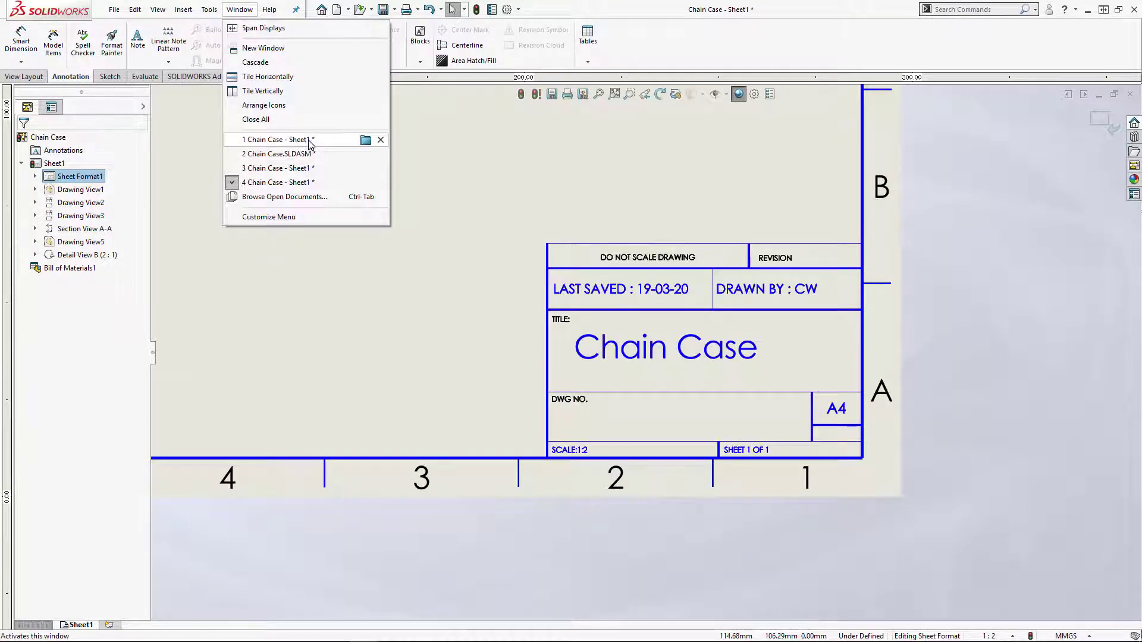
left_click(356, 141)
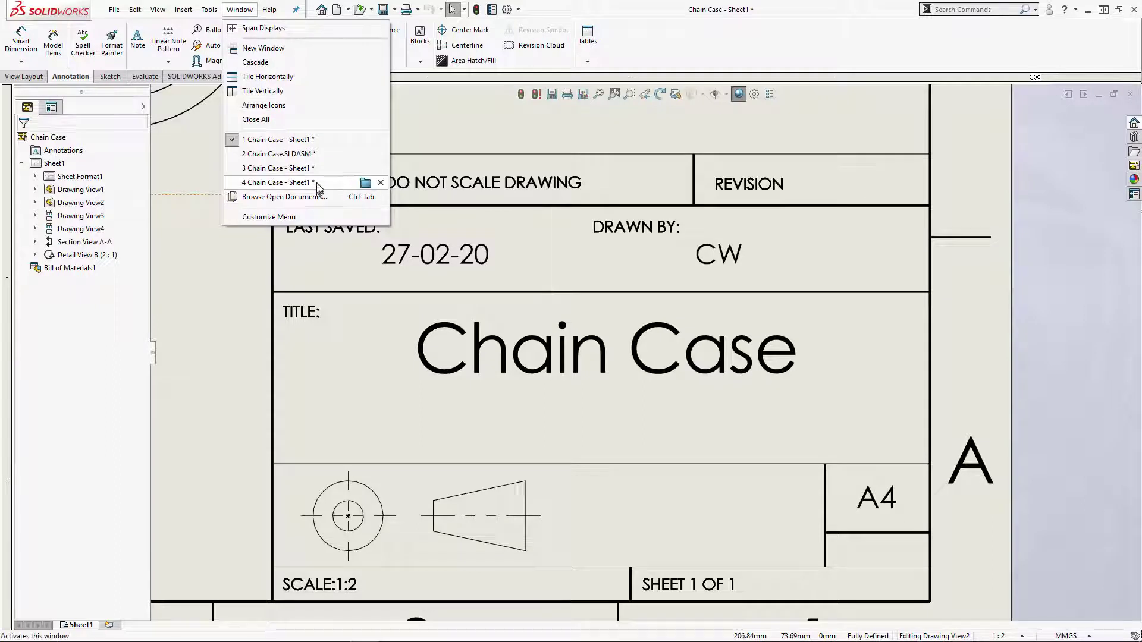
left_click(356, 182)
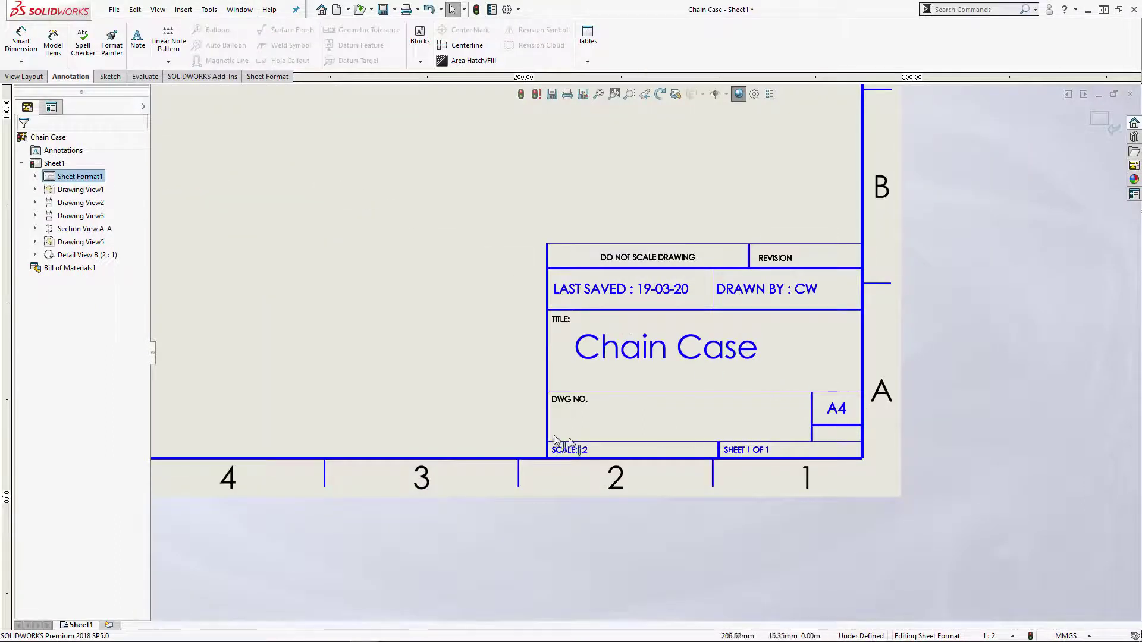
left_click(565, 403)
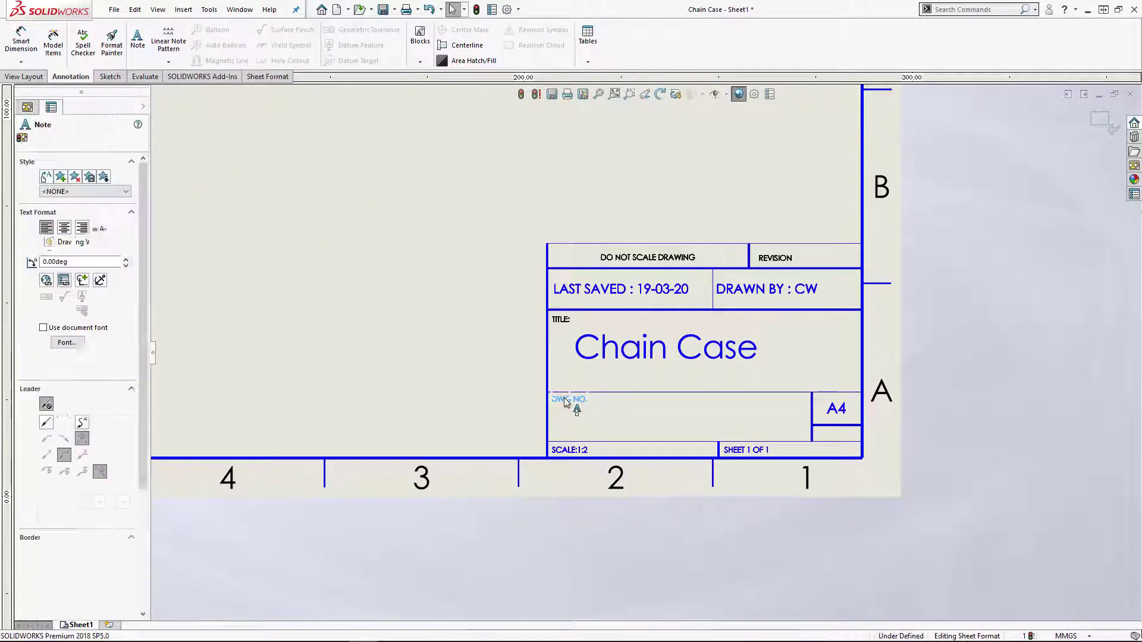
key("Delete")
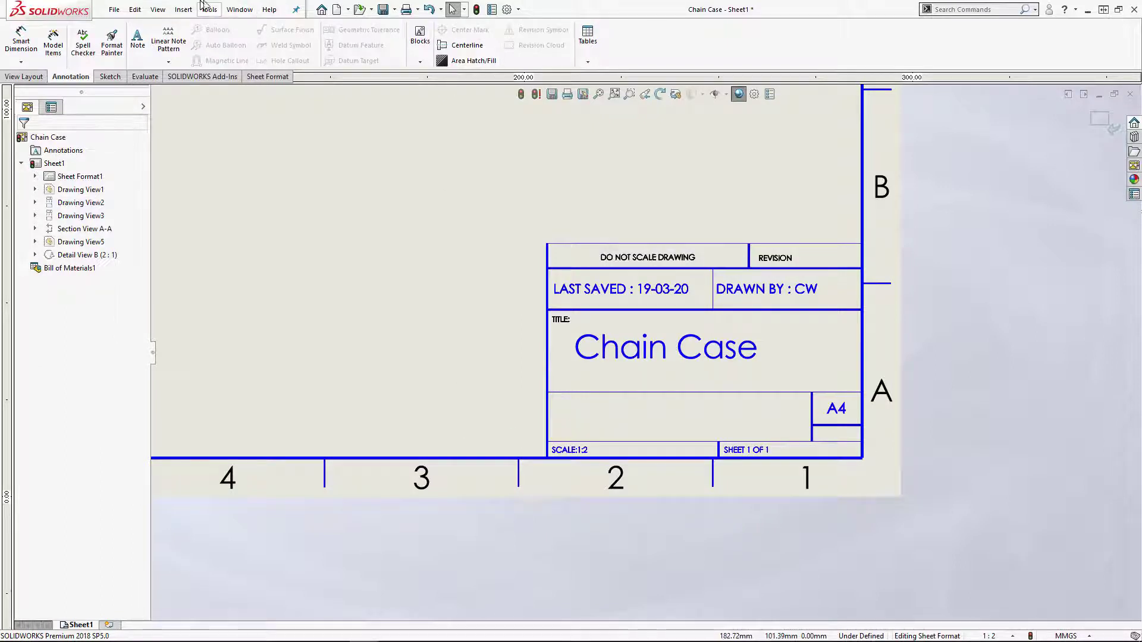
Check the projection symbol in the other Chain Case drawing and sketch two concentric circles, about 4.6 and 9.9 mm in diameter, in the emptied cell
left_click(240, 10)
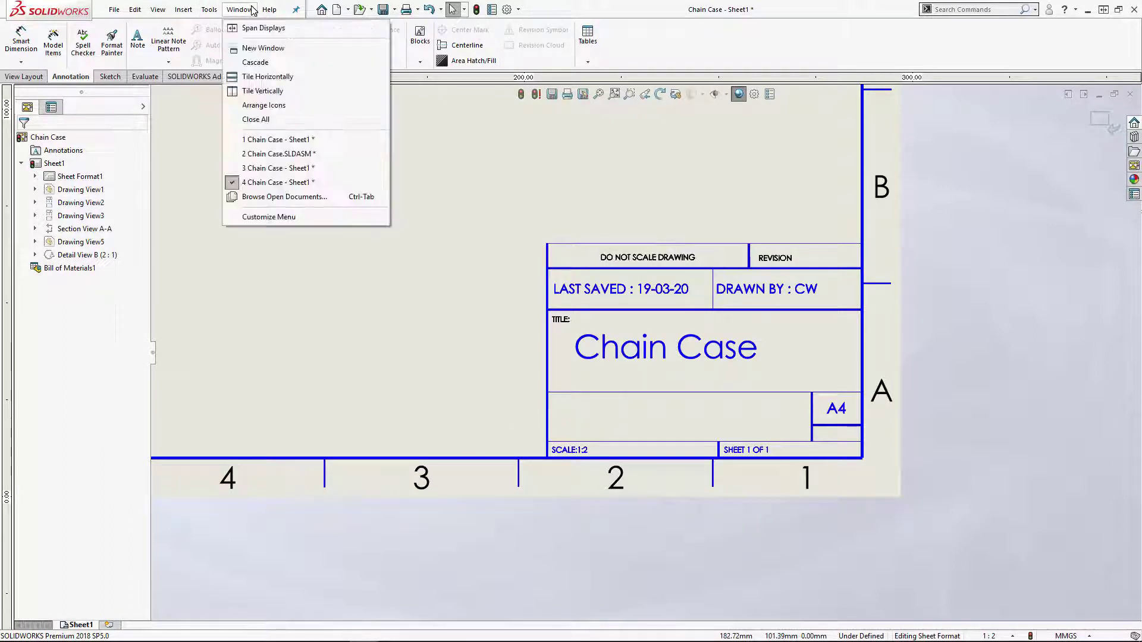
left_click(308, 140)
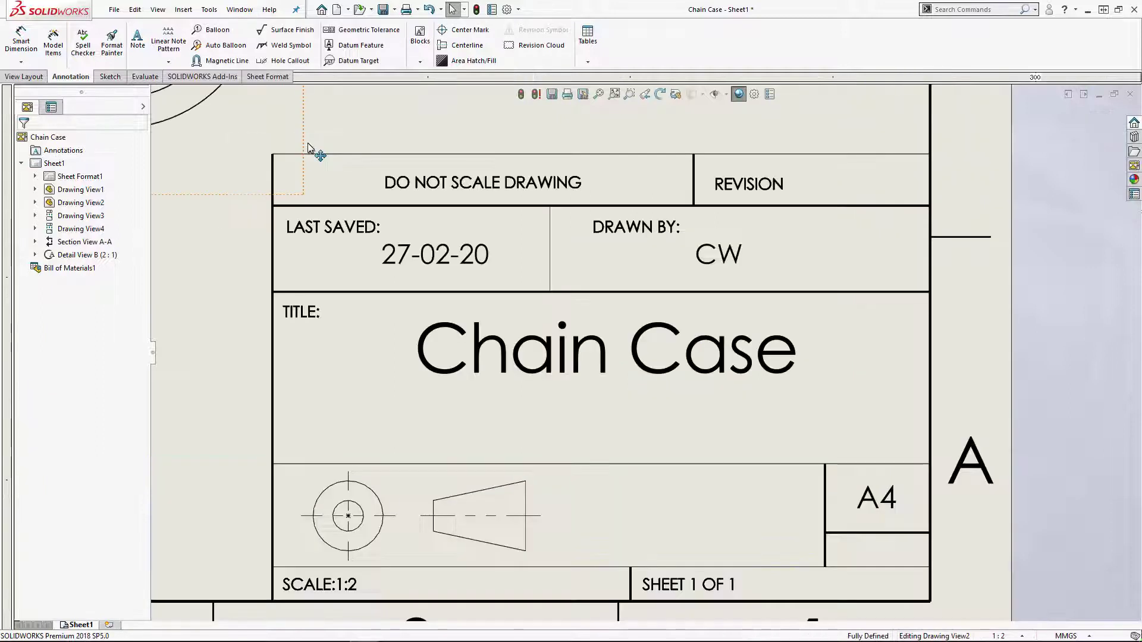
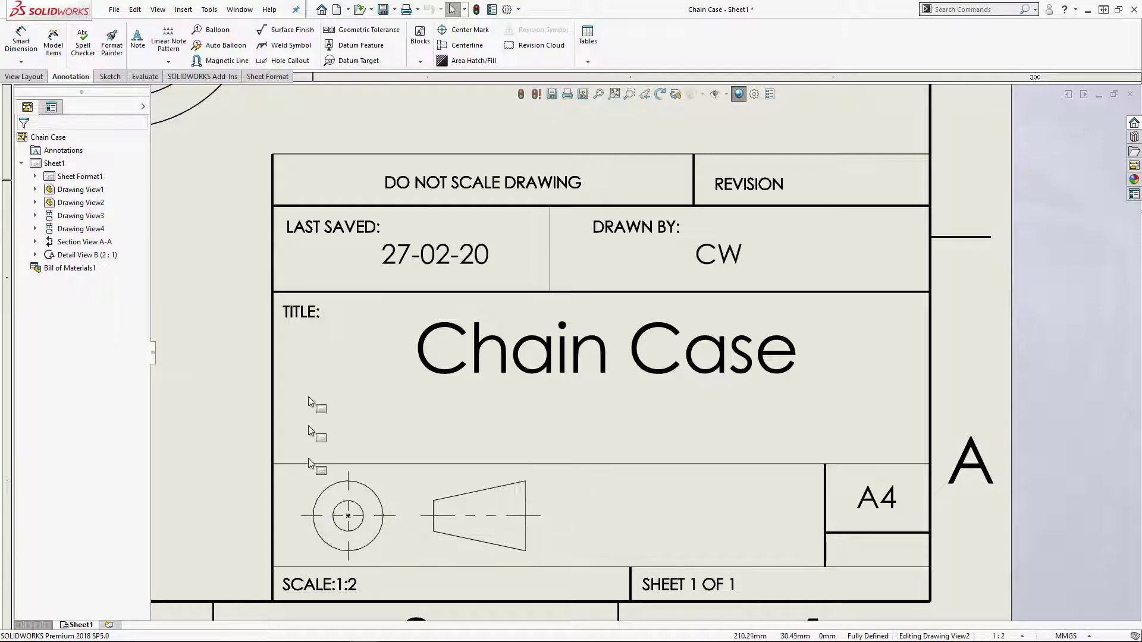
left_click(239, 9)
left_click(333, 182)
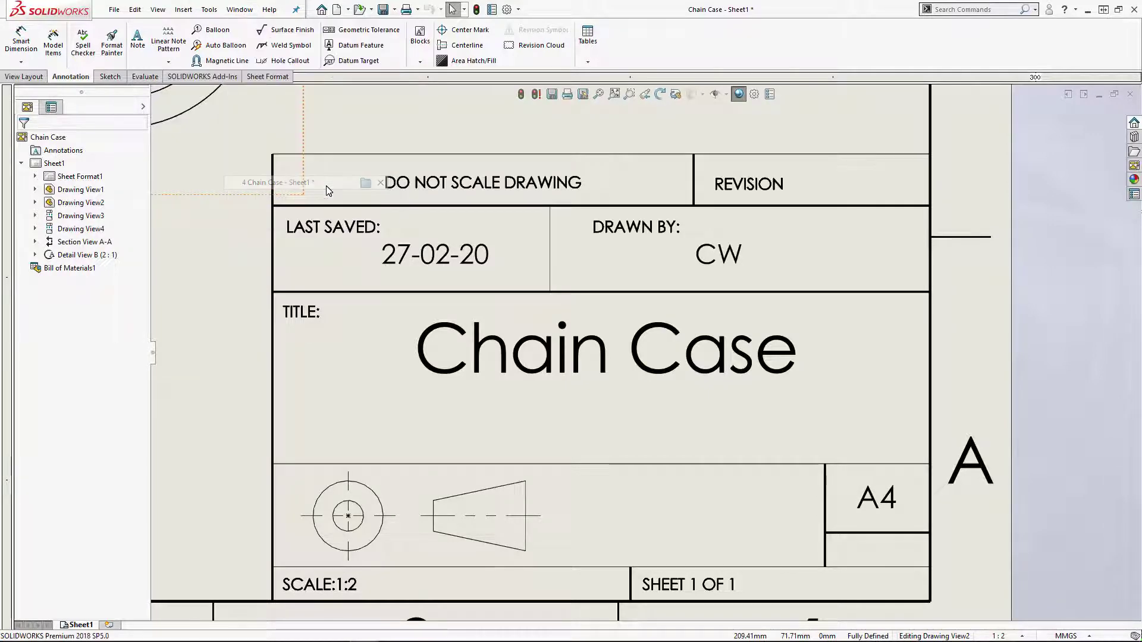
scroll(648, 448, "down", 2)
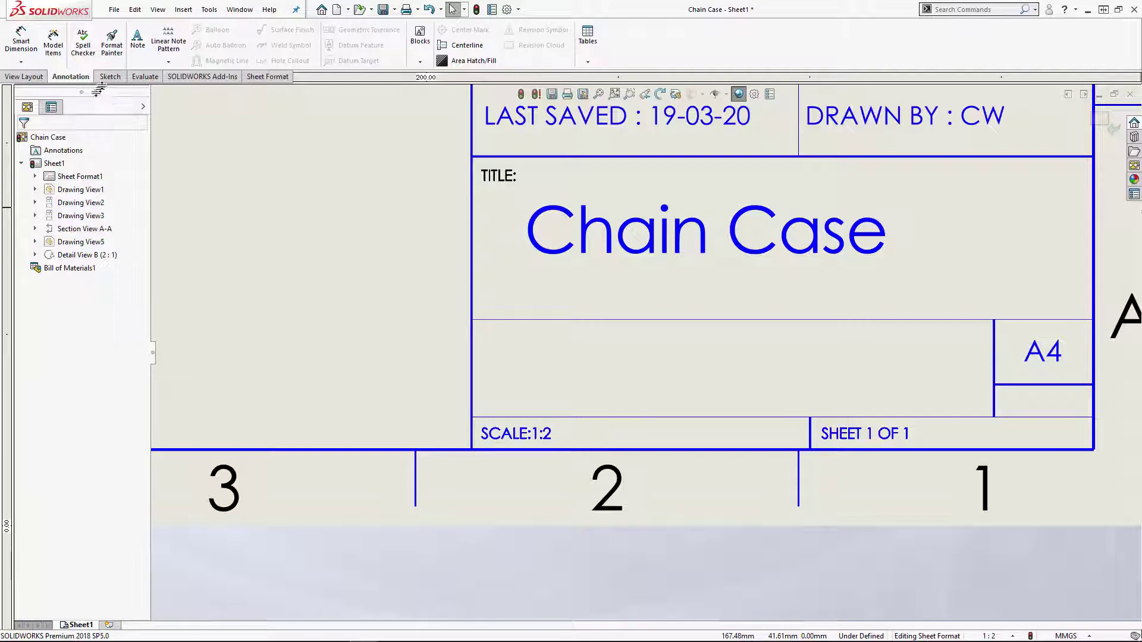
left_click(121, 77)
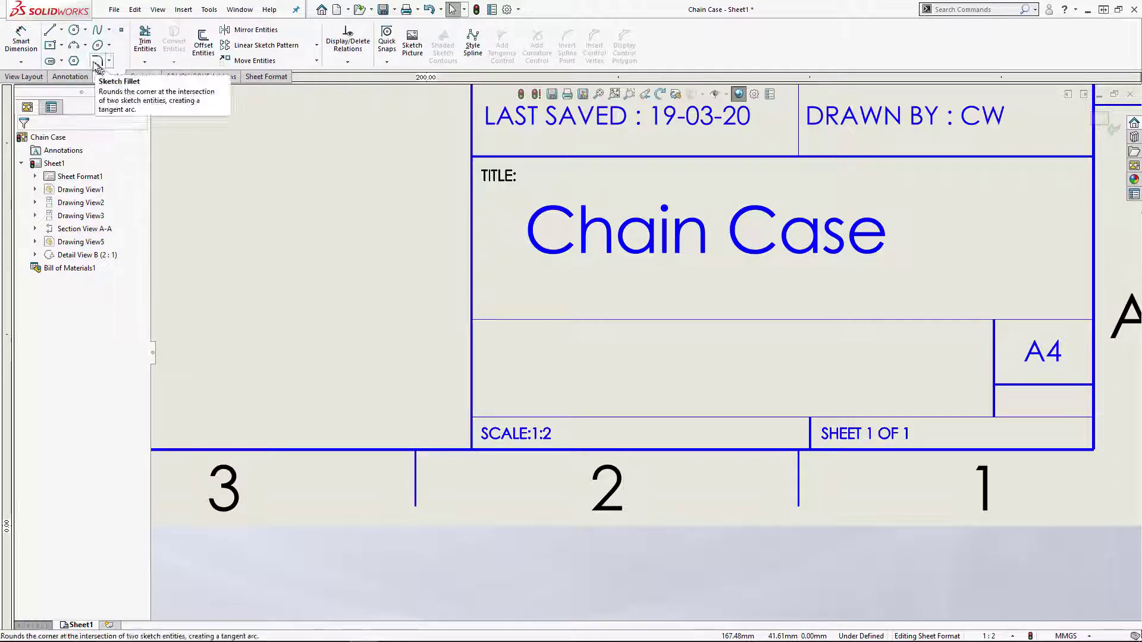
left_click(74, 31)
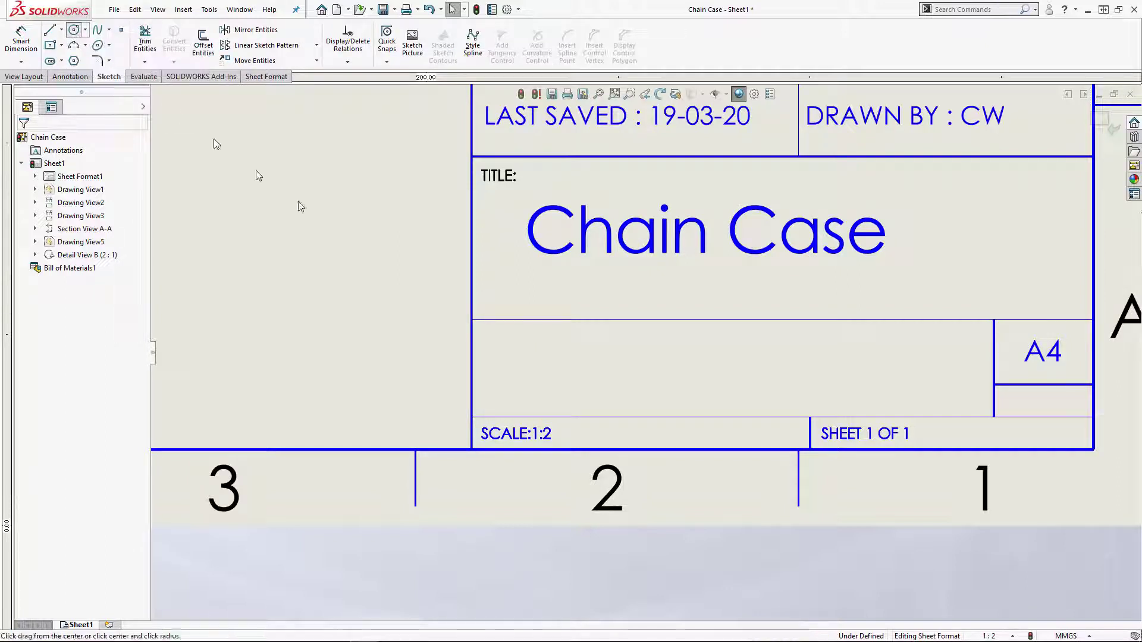
left_click(552, 370)
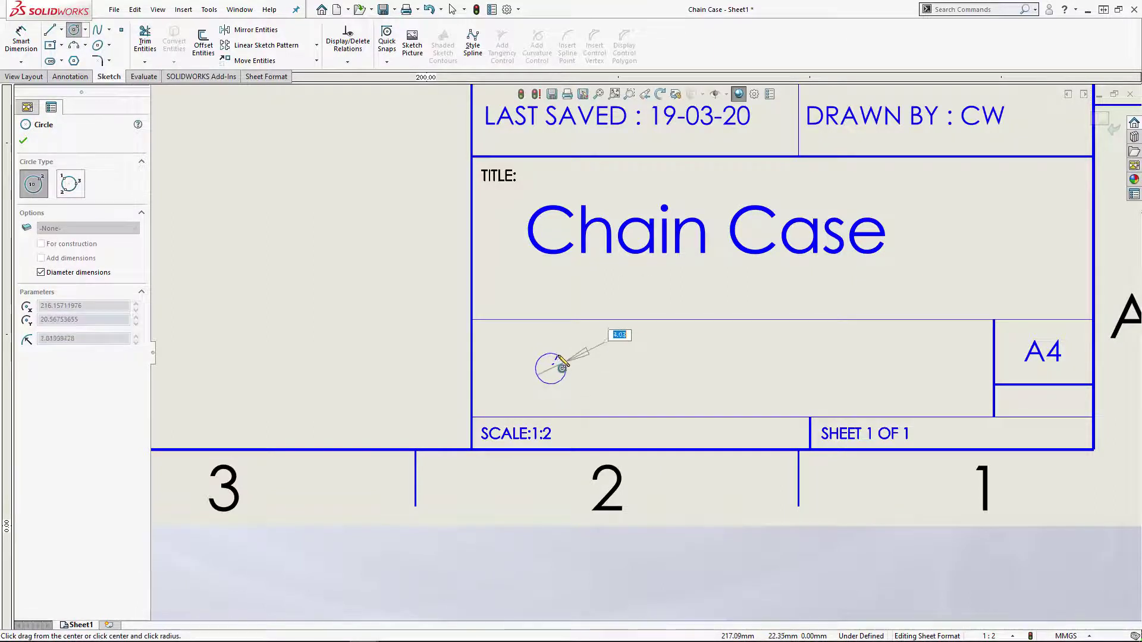
left_click(561, 358)
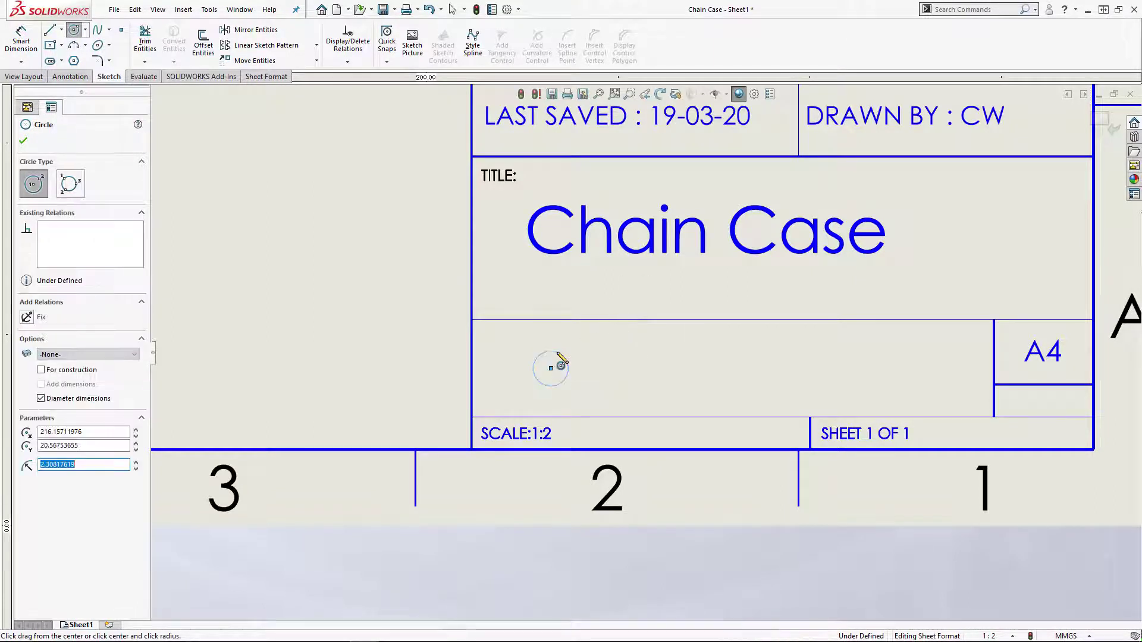
left_click(551, 368)
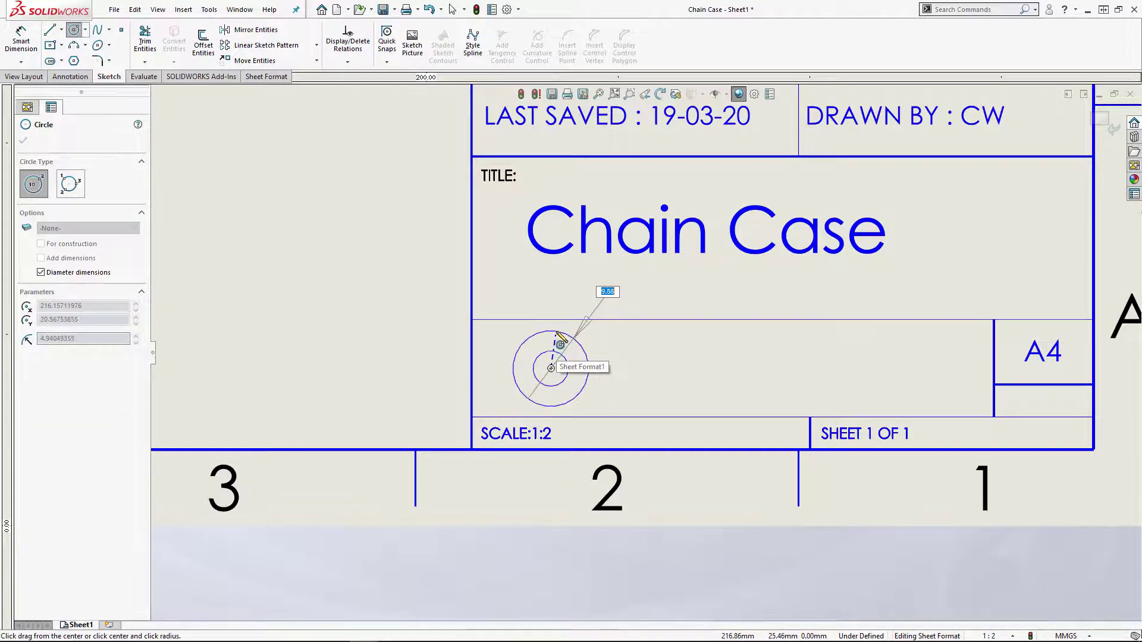
left_click(560, 337)
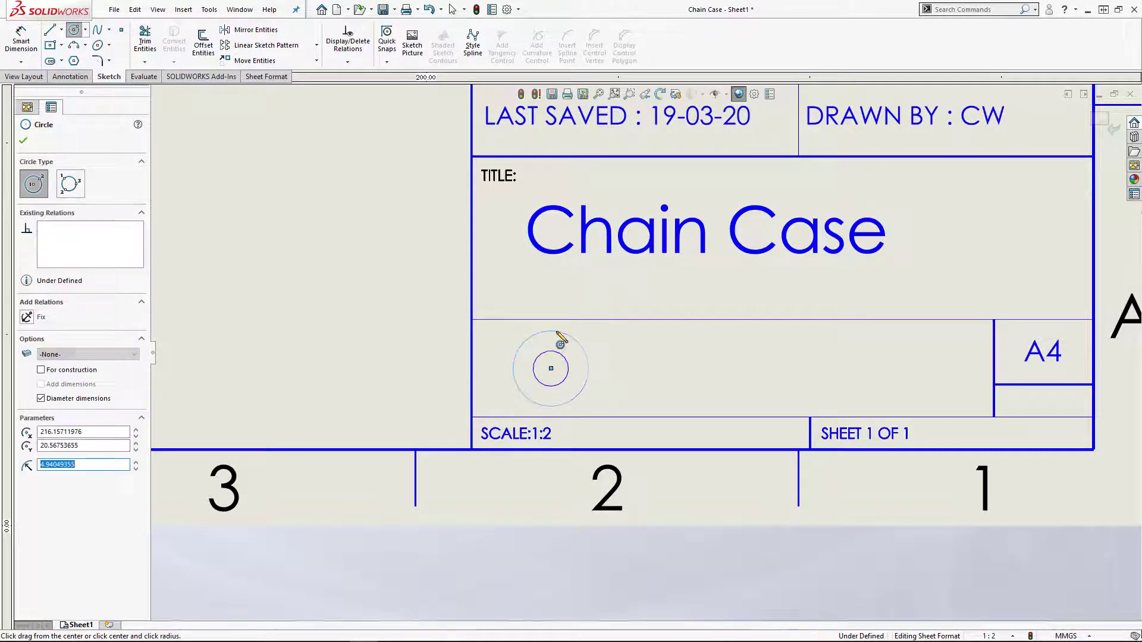
Sketch horizontal guide lines from the top and bottom points of both circles, about 19 mm long for the outer and 9 mm for the inner
left_click(50, 31)
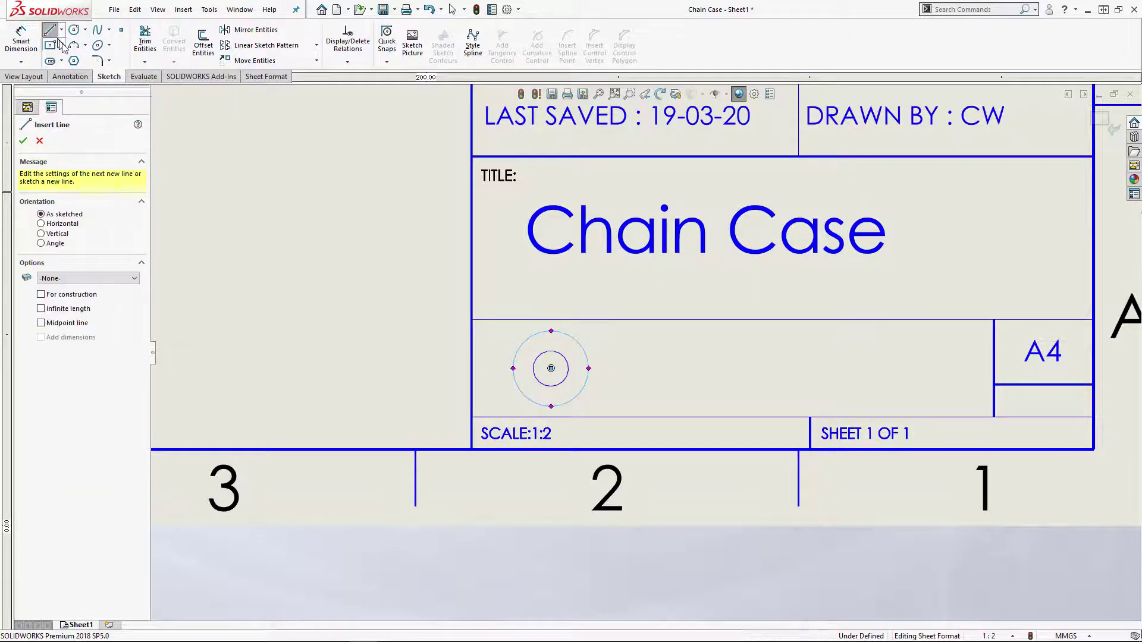
left_click(551, 332)
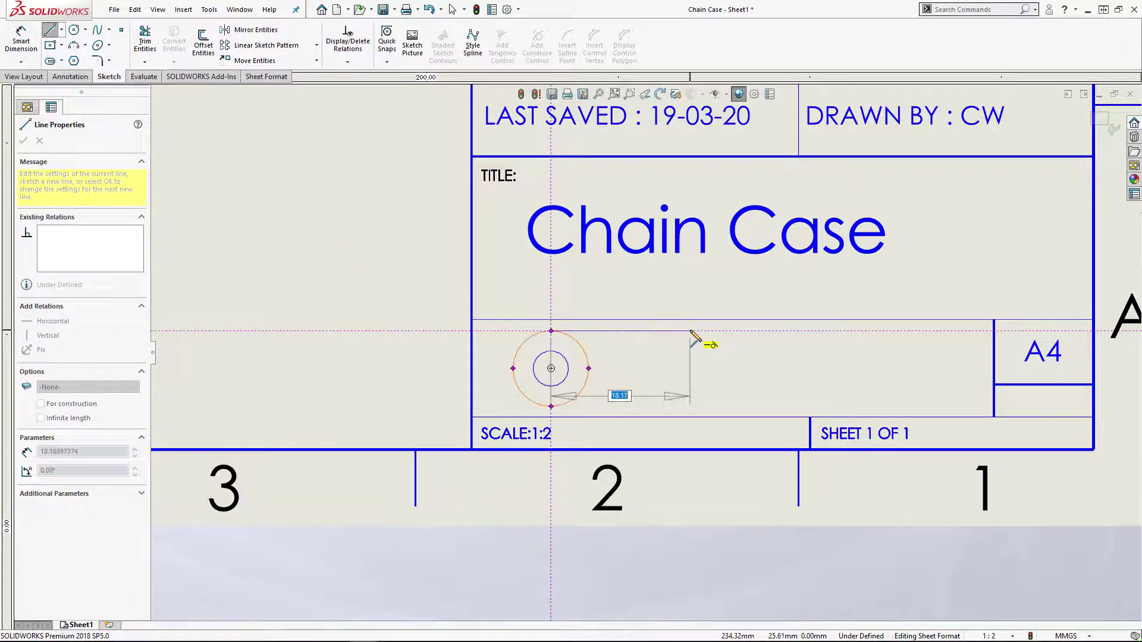
left_click(696, 331)
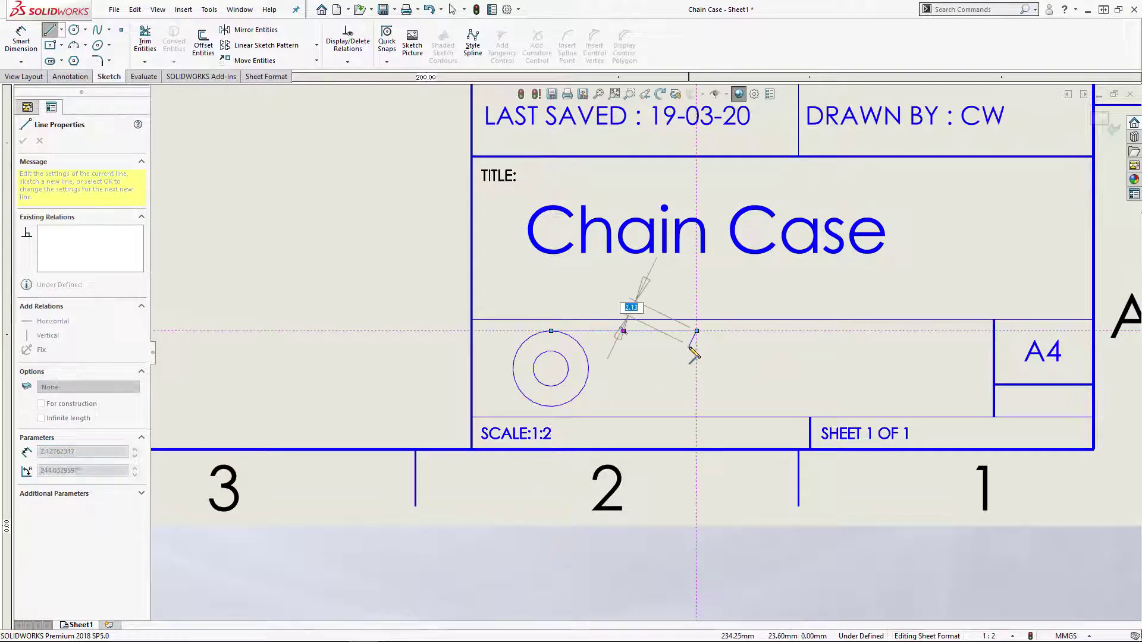
left_click(551, 406)
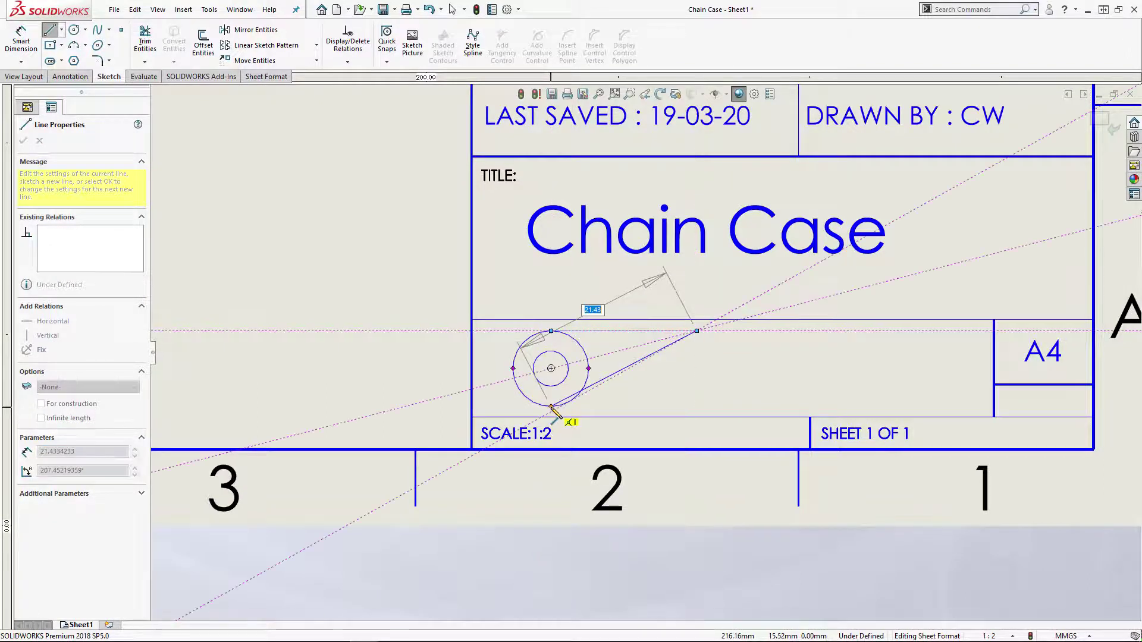
left_click(696, 406)
left_click(551, 387)
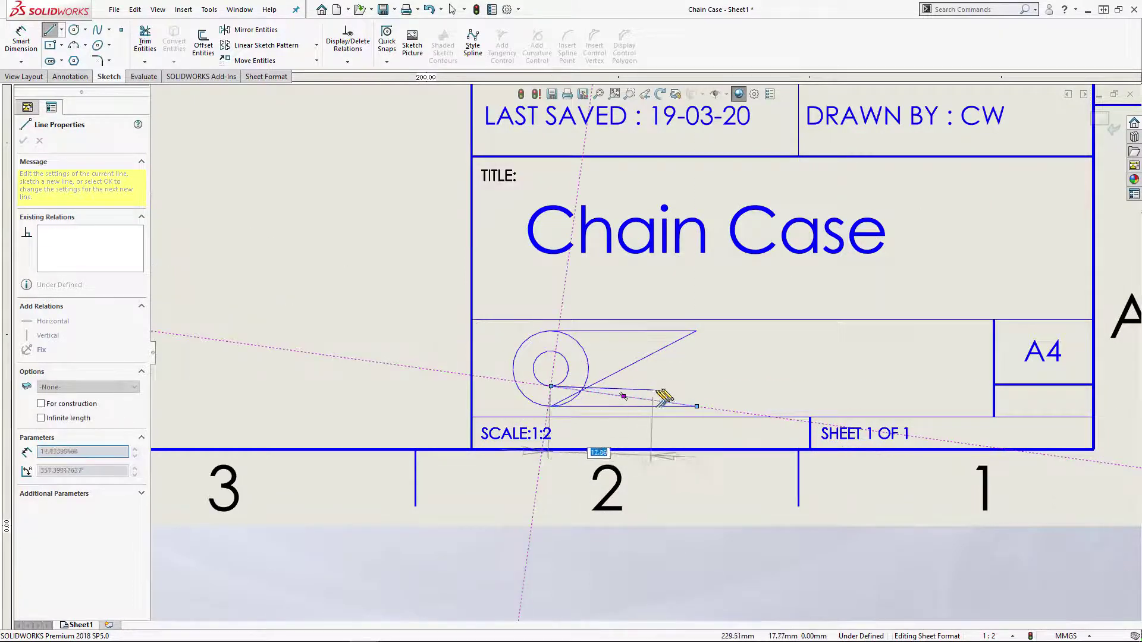
left_click(619, 387)
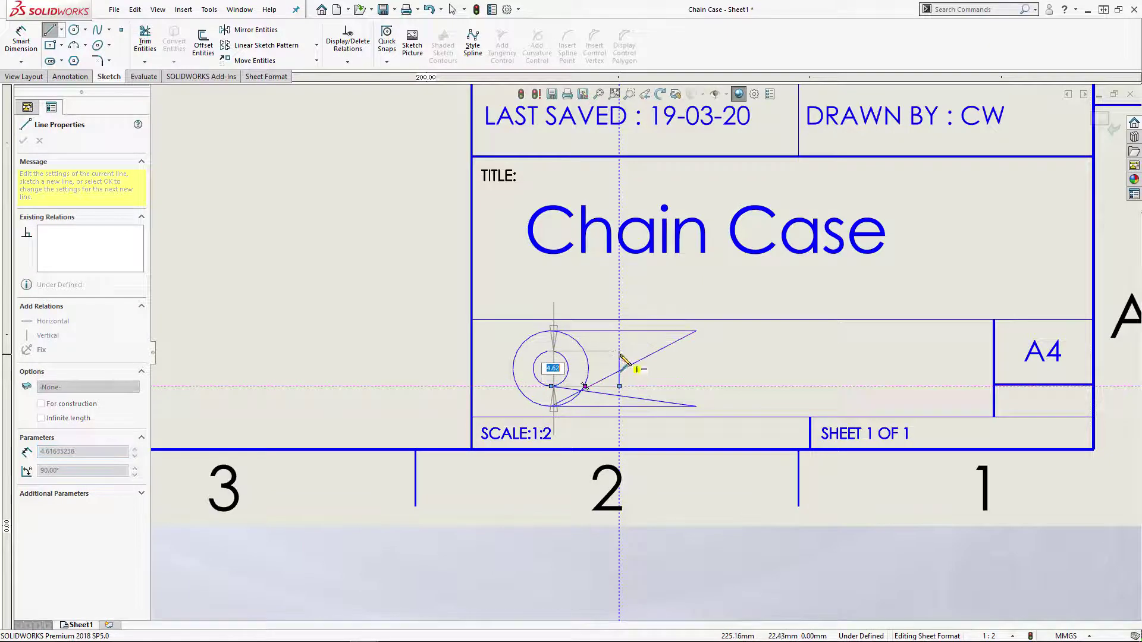
left_click(550, 351)
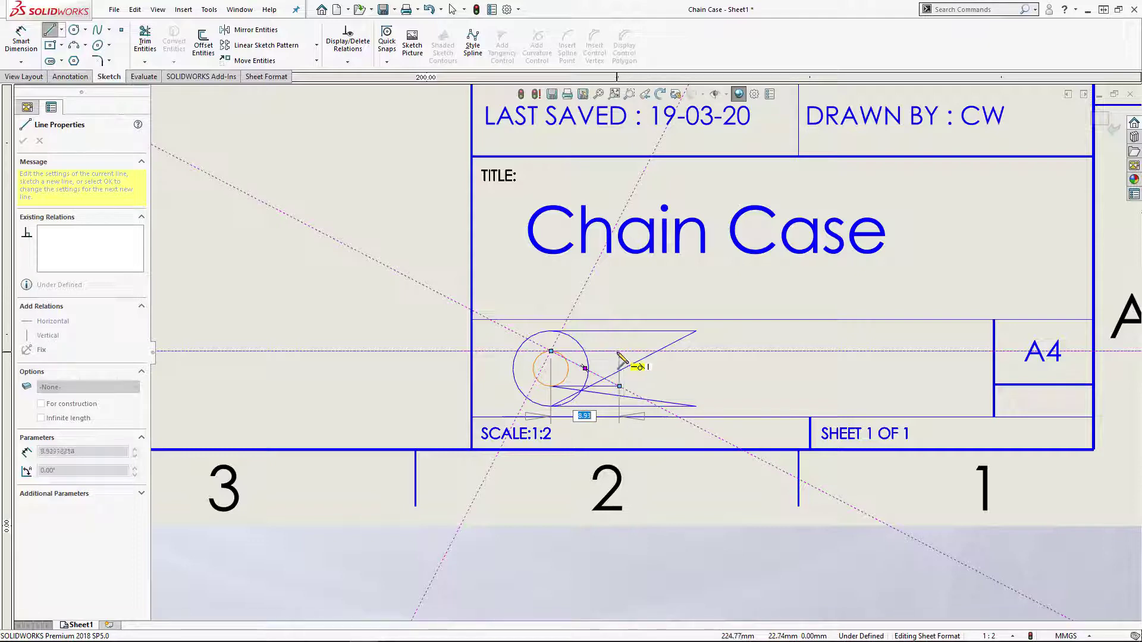
left_click(619, 351)
key("Escape")
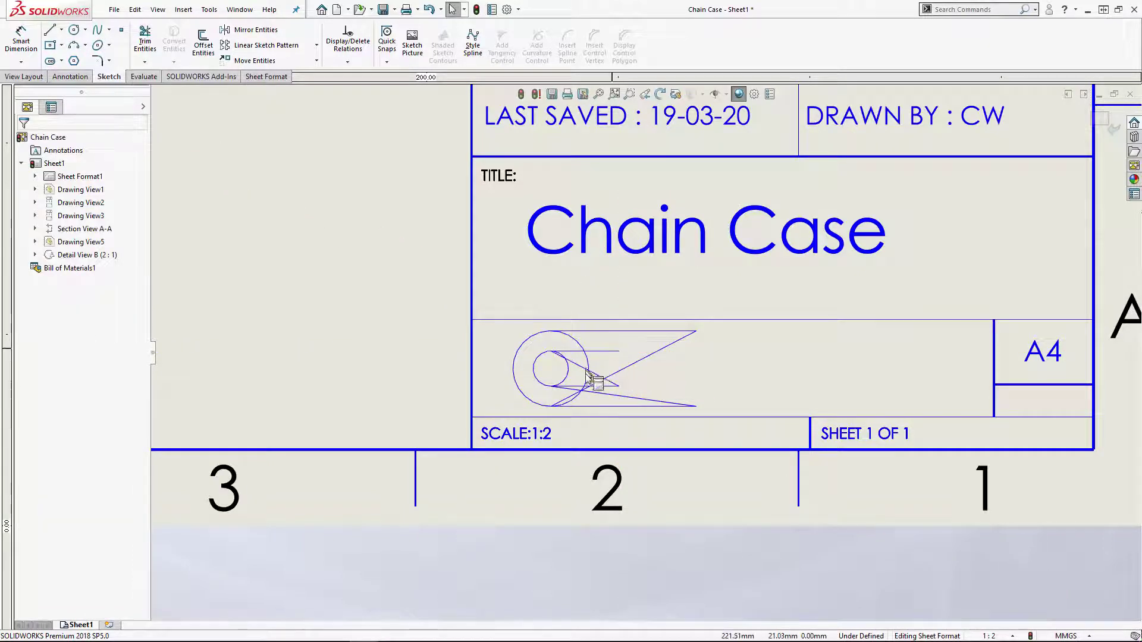
Delete the unwanted diagonal lines connecting the horizontal guide lines
left_click(578, 366)
key("Delete")
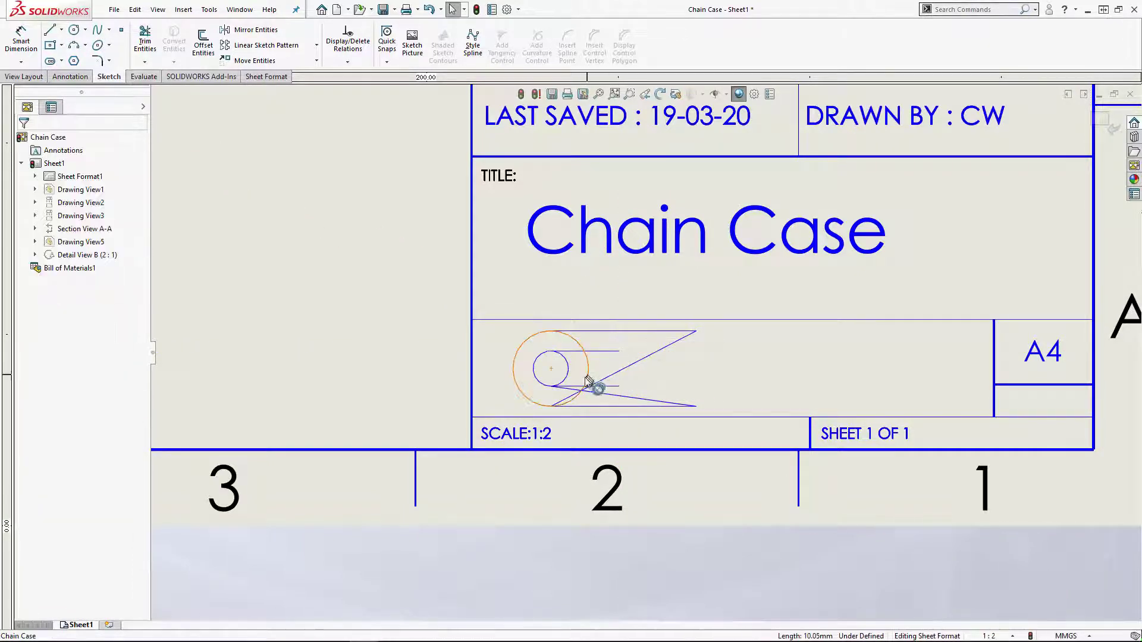
left_click(620, 378)
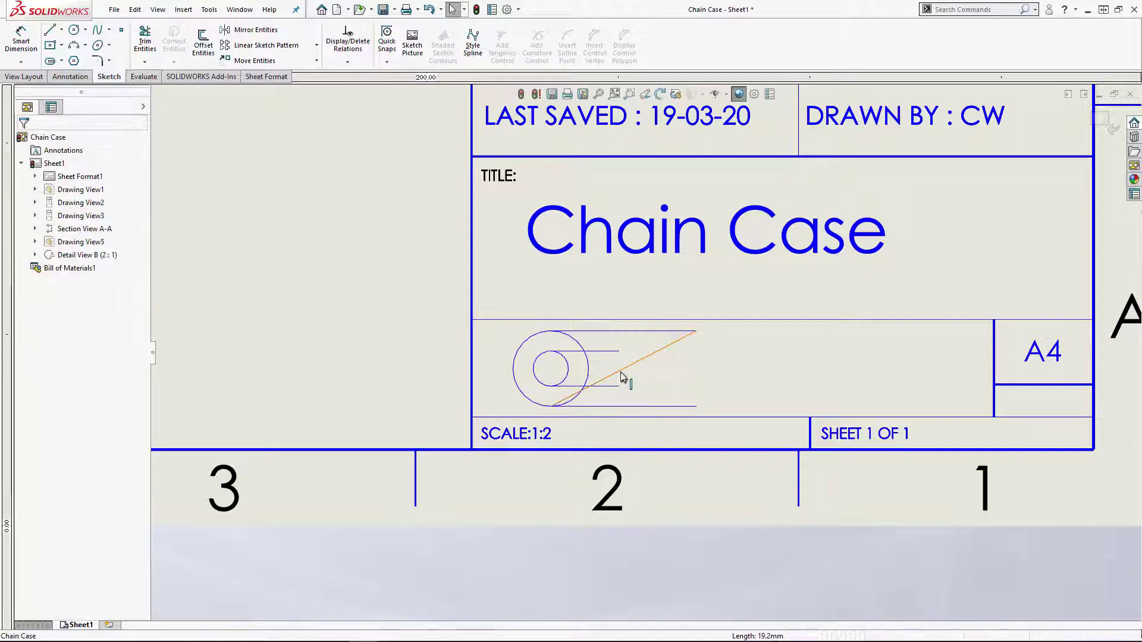
key("Delete")
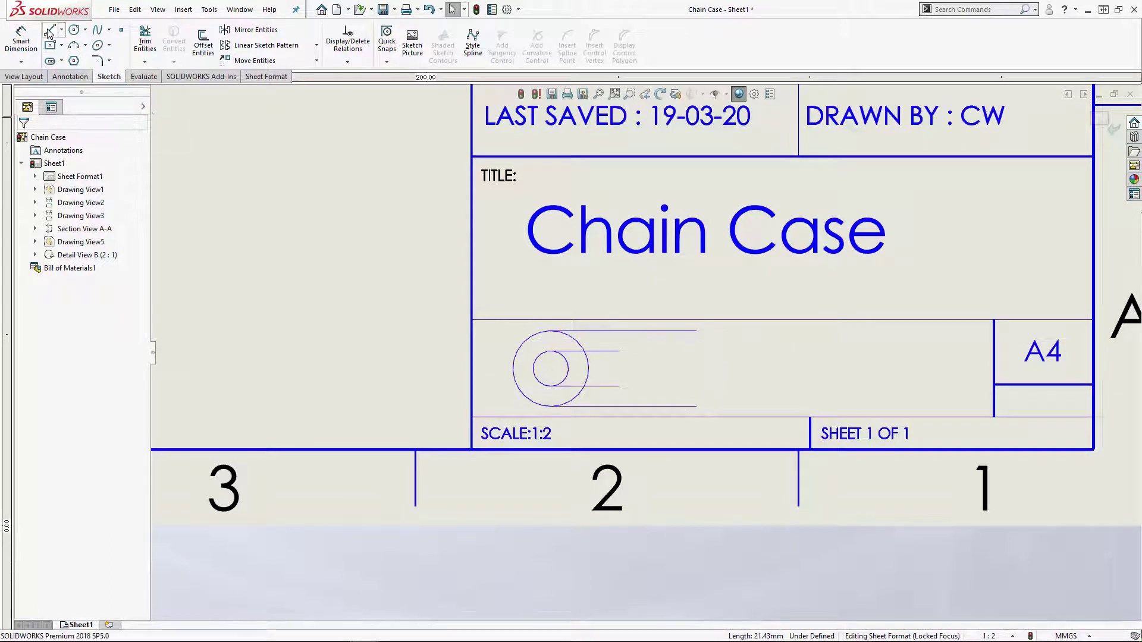
Sketch two vertical lines joining the free ends of the outer guide lines and of the inner guide lines
left_click(696, 406)
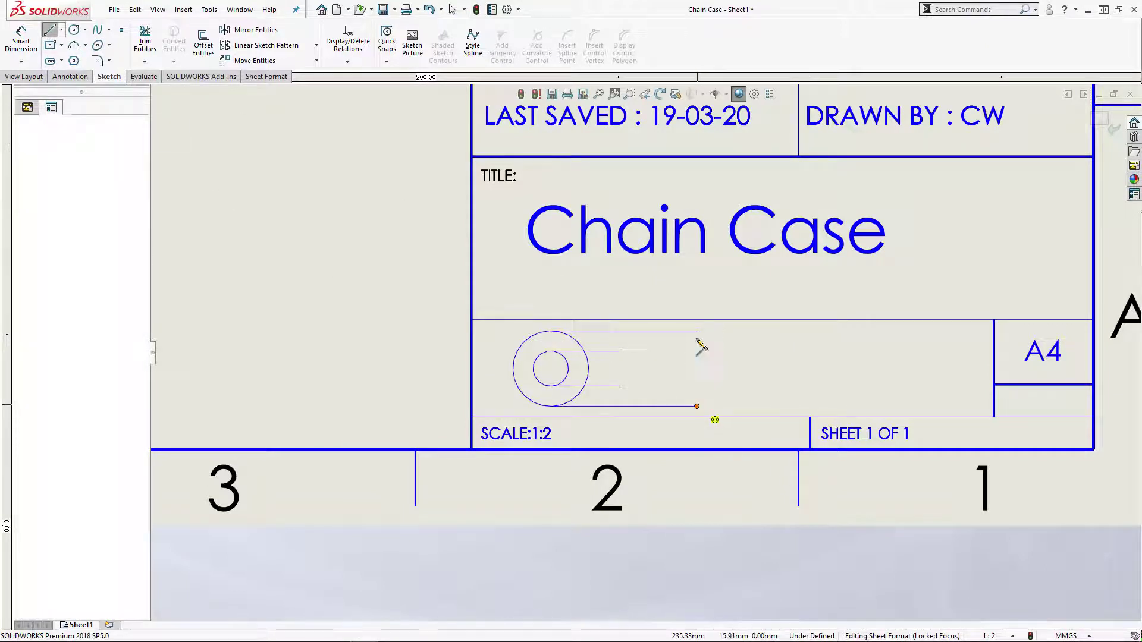
left_click(697, 332)
left_click(697, 331)
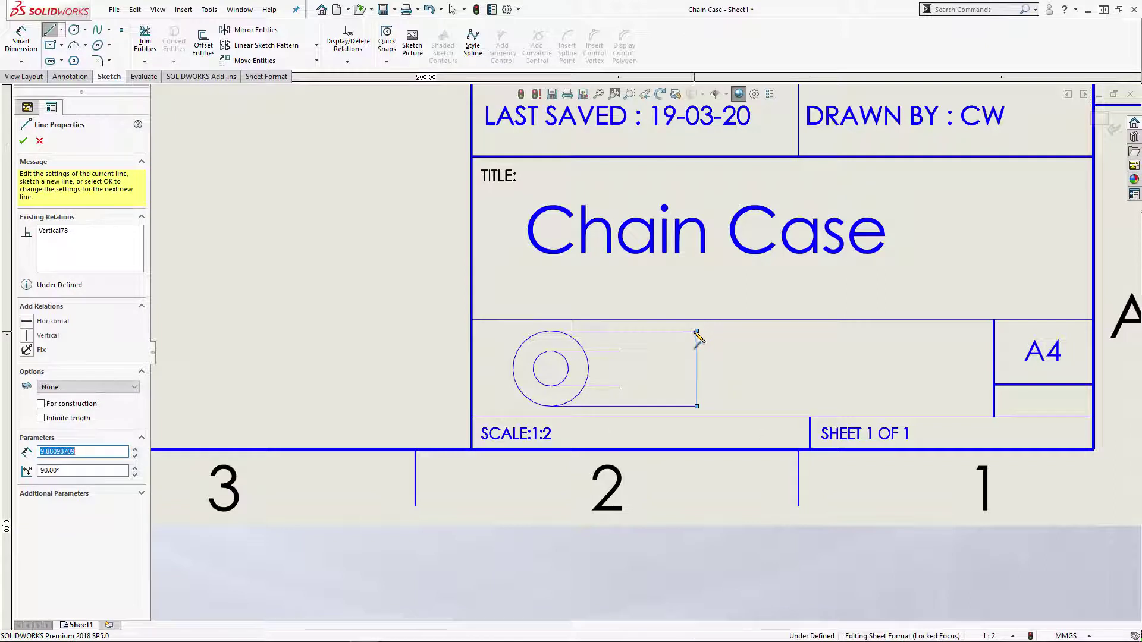
left_click(619, 387)
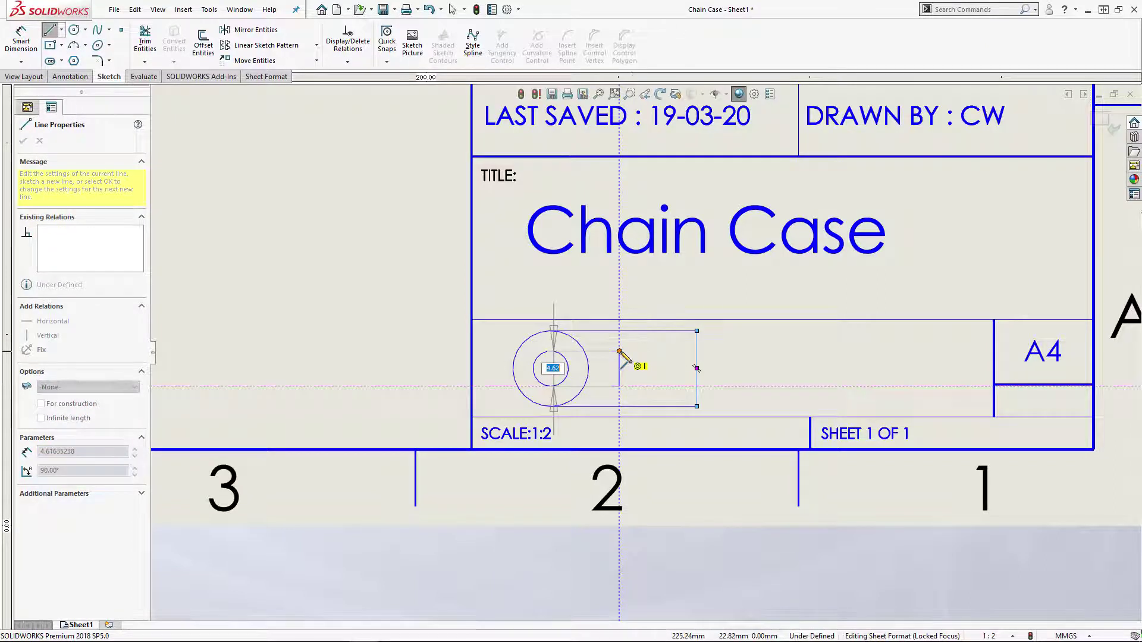
left_click(619, 351)
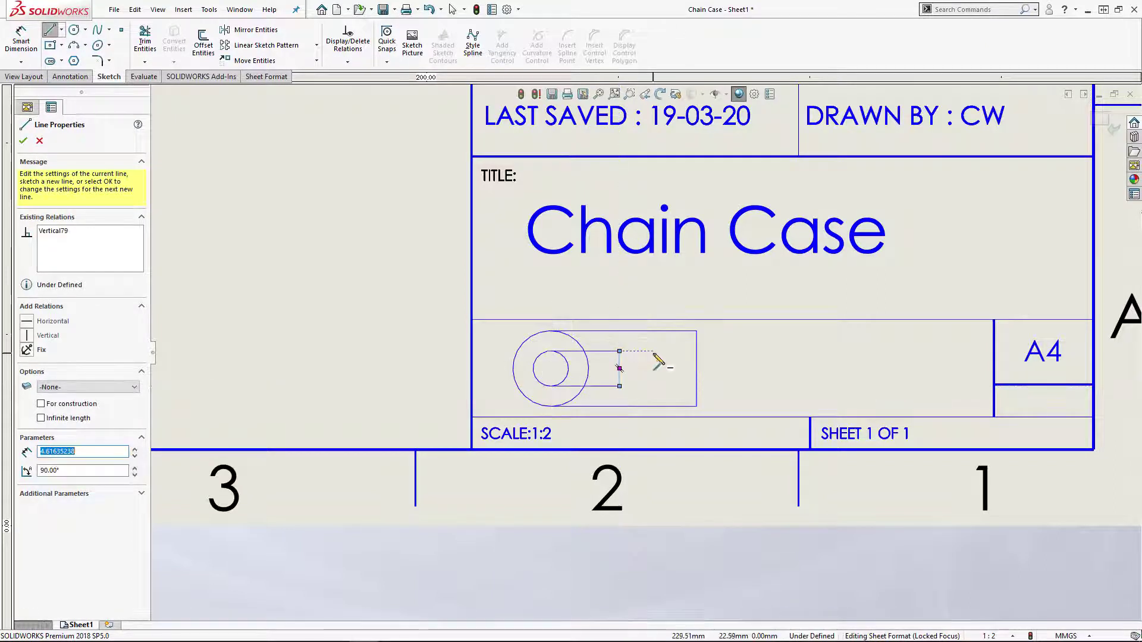
Sketch two sloped lines joining the ends of the short vertical line to those of the long one, closing the cone outline
left_click(619, 386)
left_click(696, 406)
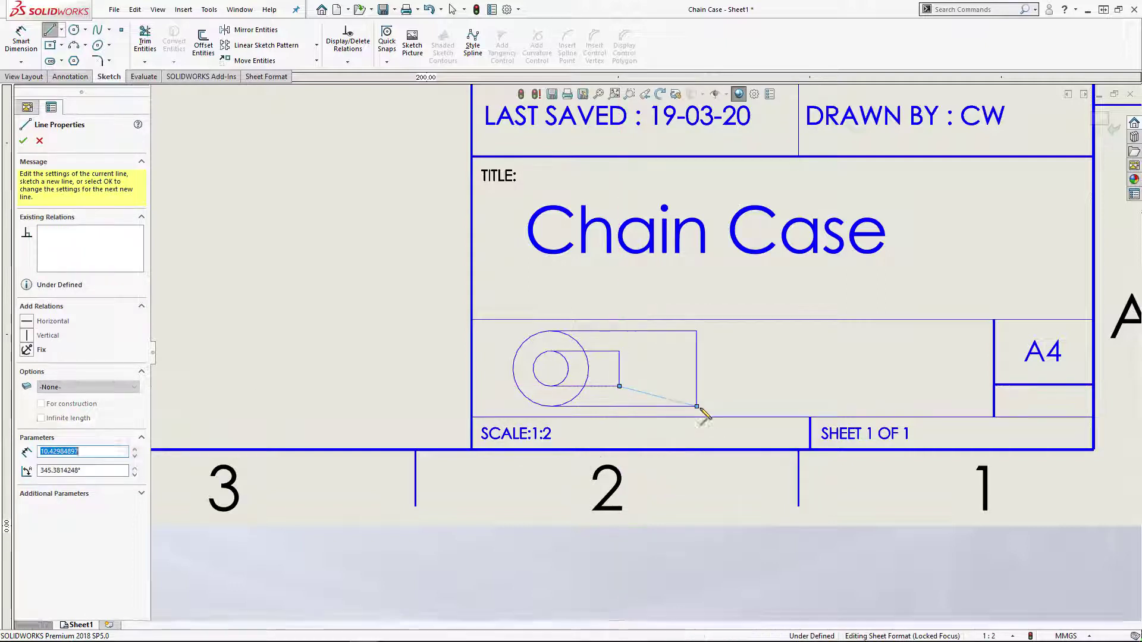
left_click(619, 351)
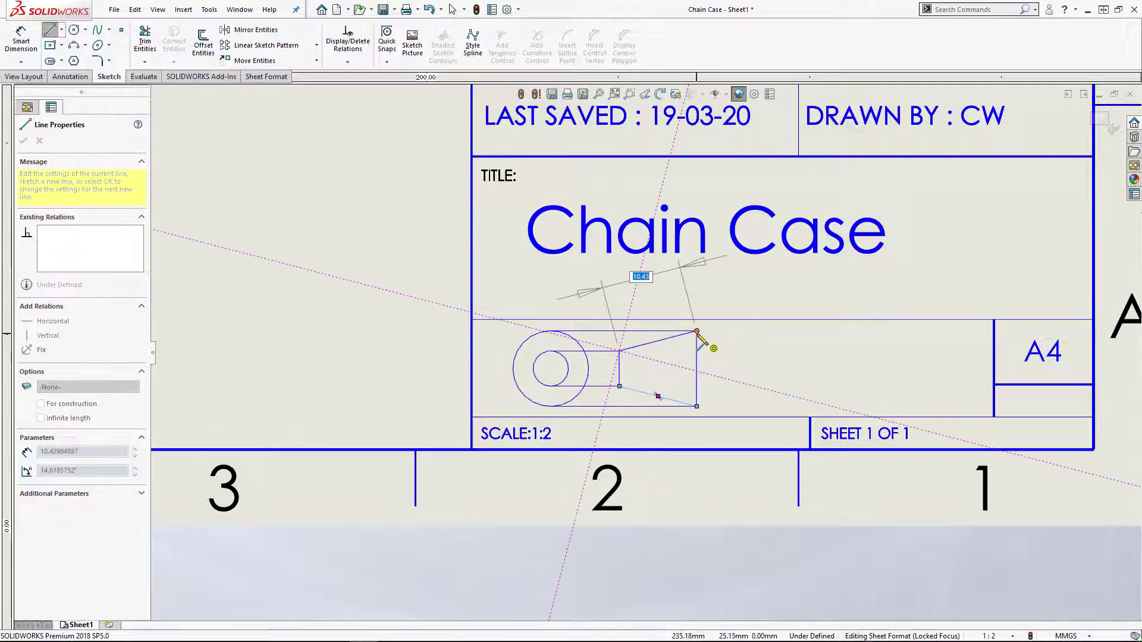
left_click(697, 330)
key("Escape")
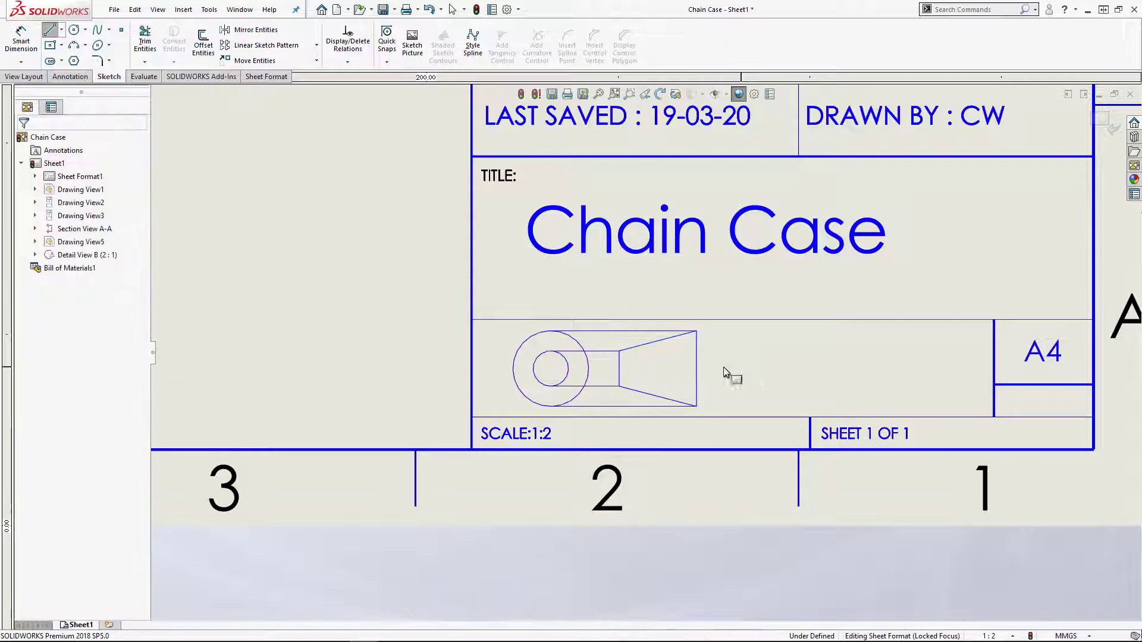
Delete the four horizontal guide lines running from the circles to the cone outline
left_click(606, 333)
key("Delete")
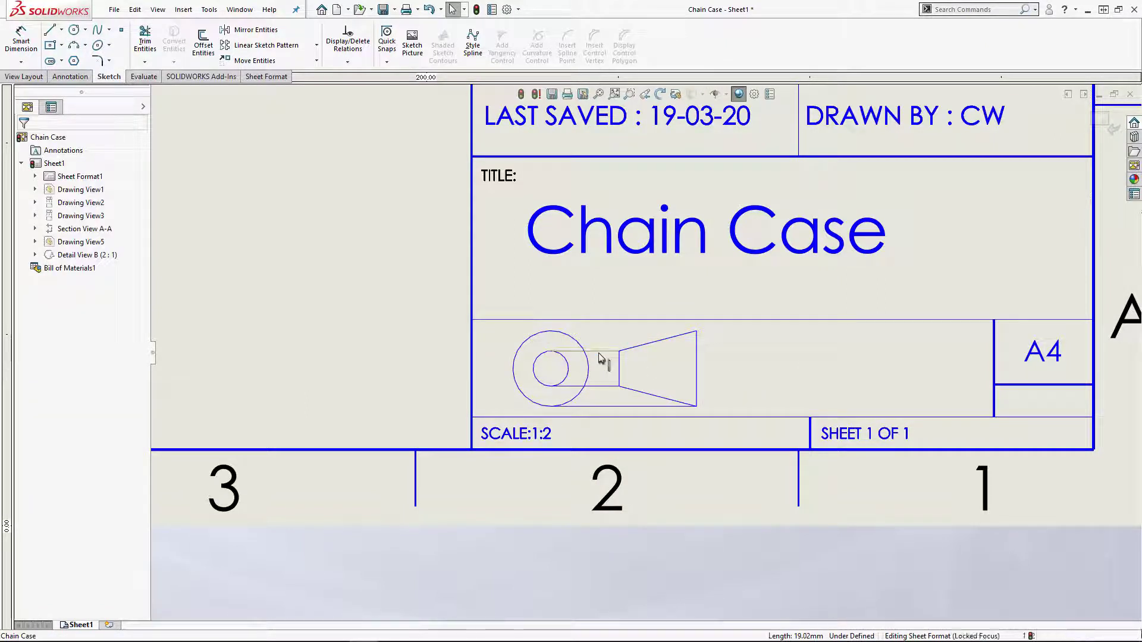
left_click(600, 352)
key("Delete")
left_click(608, 387)
key("Delete")
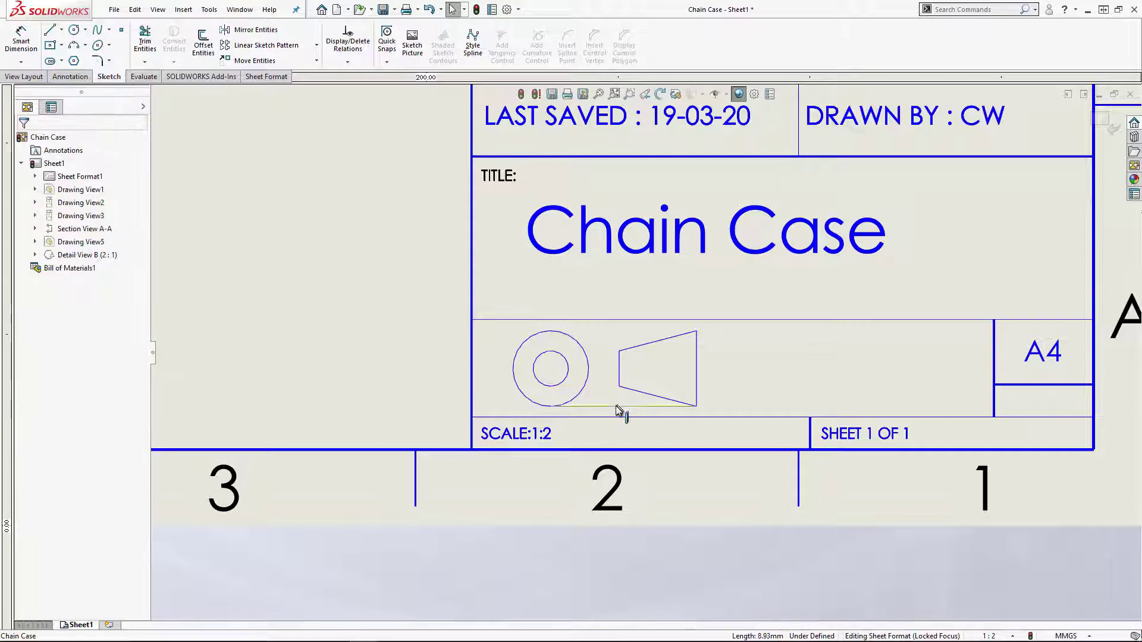
left_click(622, 407)
key("Delete")
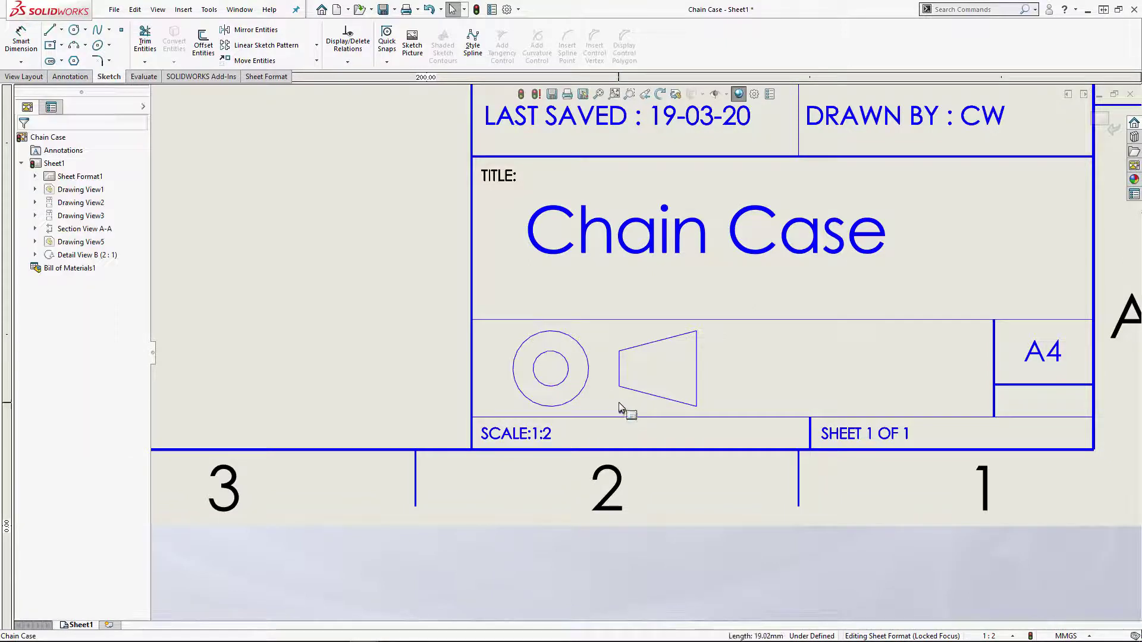
left_click(553, 352)
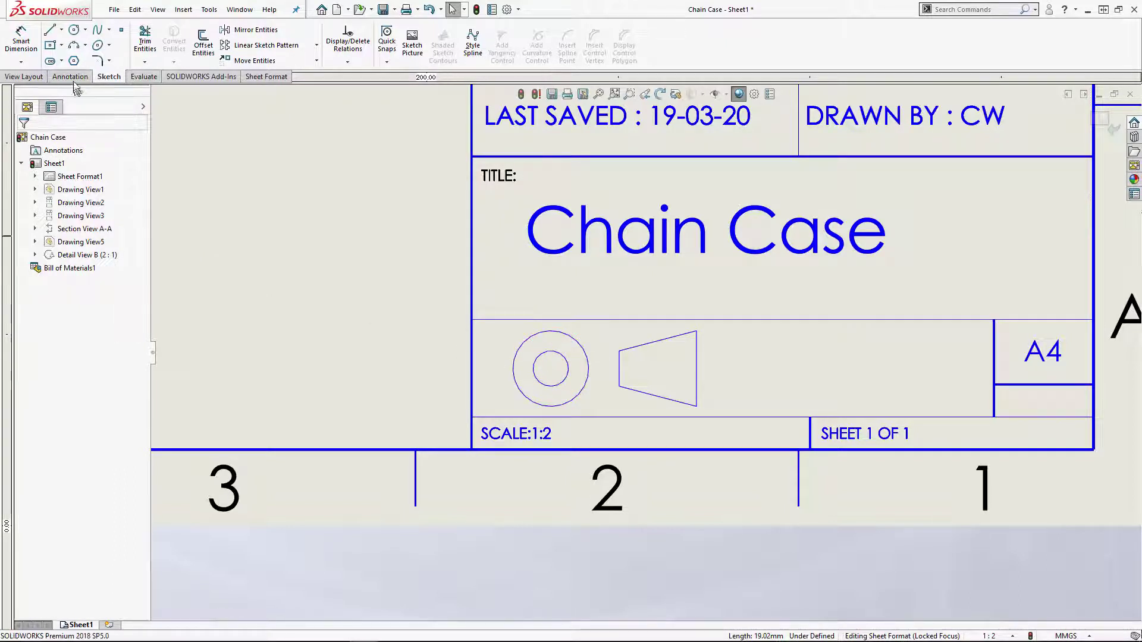
left_click(70, 76)
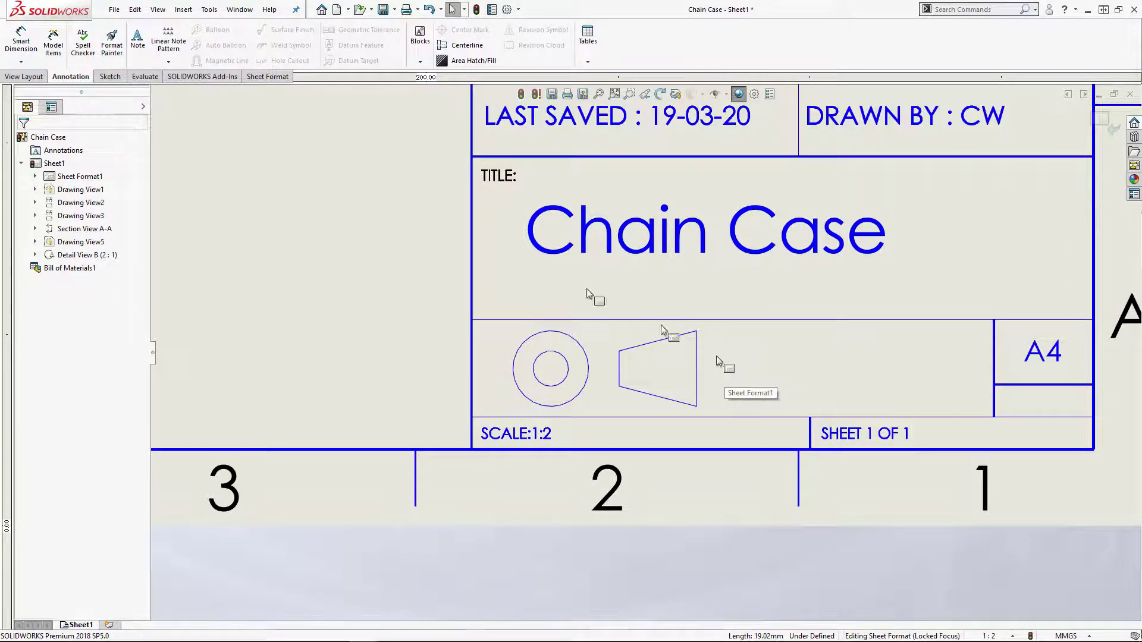
left_click(108, 78)
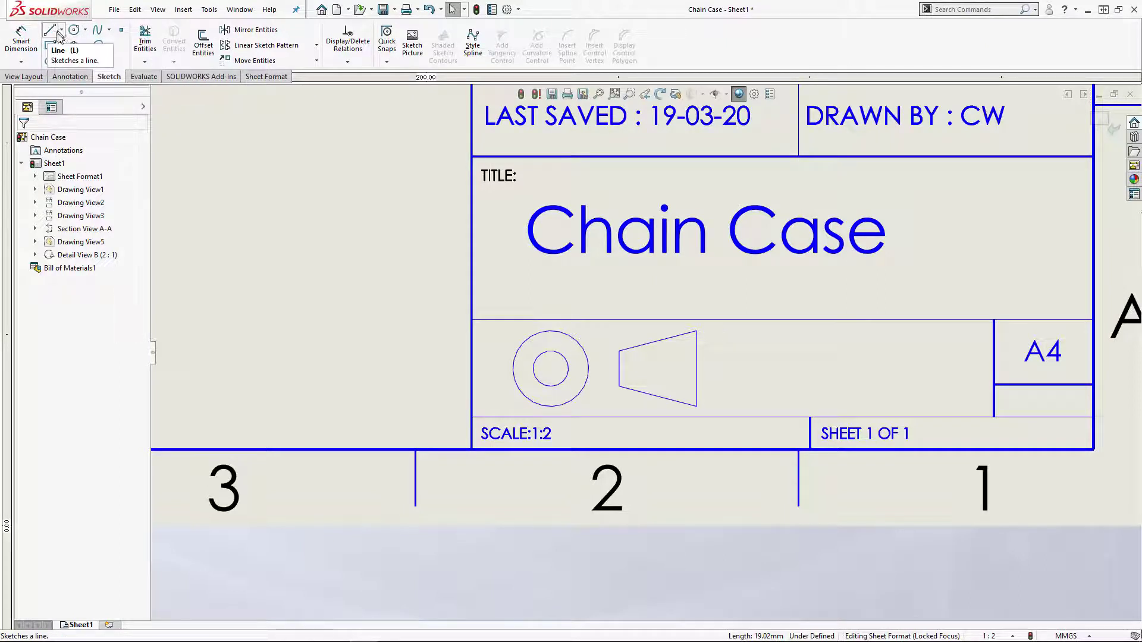
Sketch a vertical midpoint line through the circles' centre, extending slightly beyond the outer circle at both ends
left_click(62, 30)
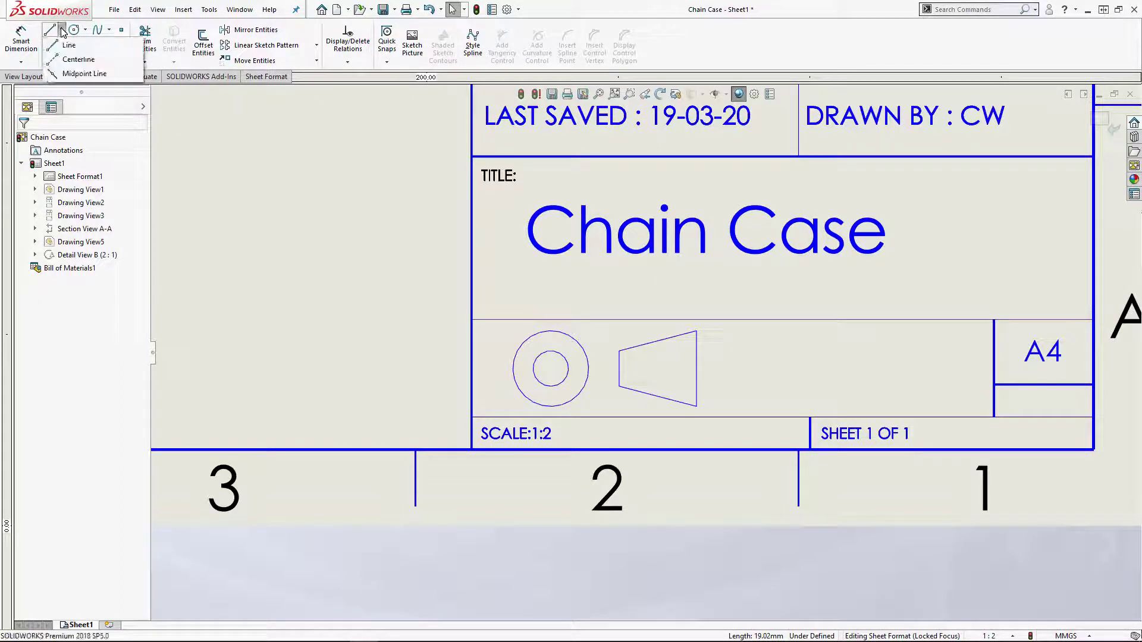
left_click(82, 75)
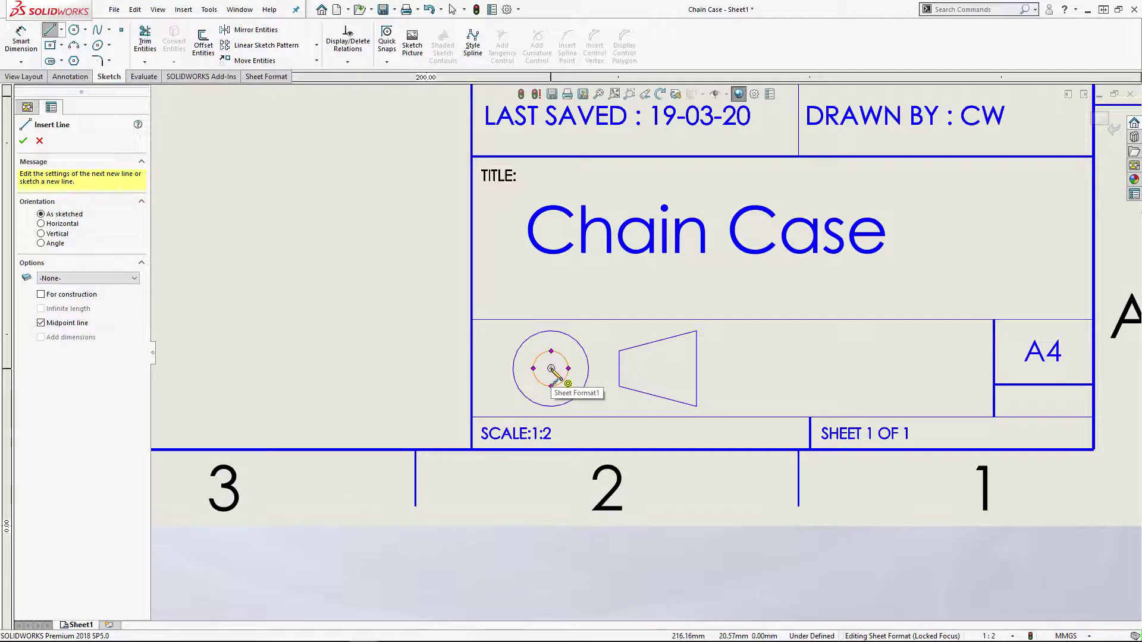
left_click(551, 369)
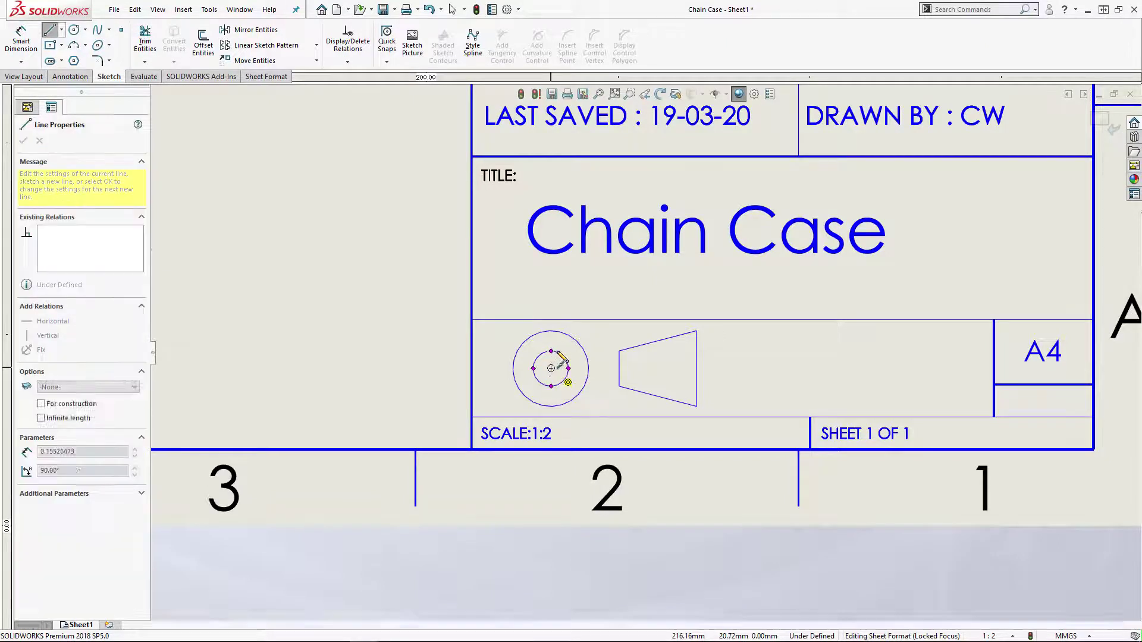
left_click(551, 325)
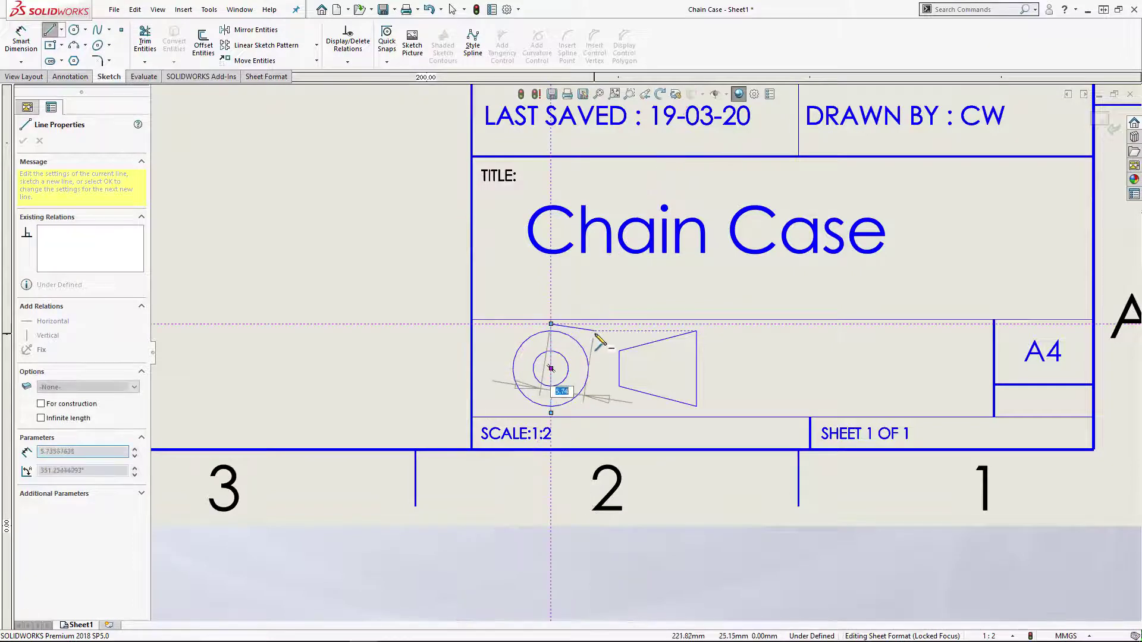
key("Escape")
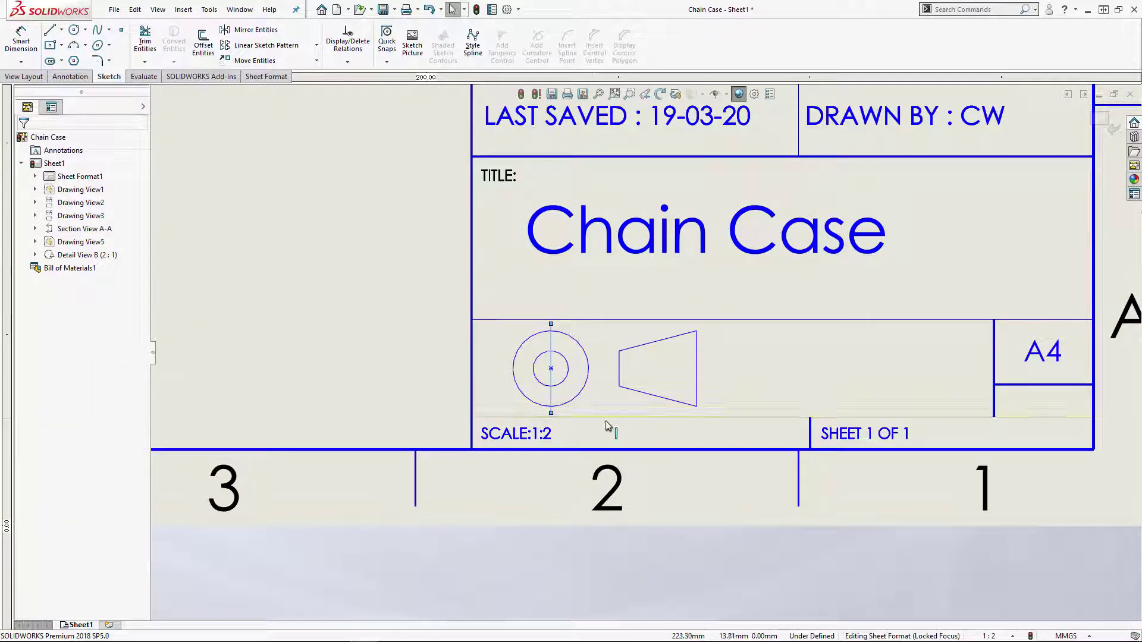
Sketch a horizontal midpoint line through the circles' centre, extending about 5.8 mm to each side
left_click(63, 30)
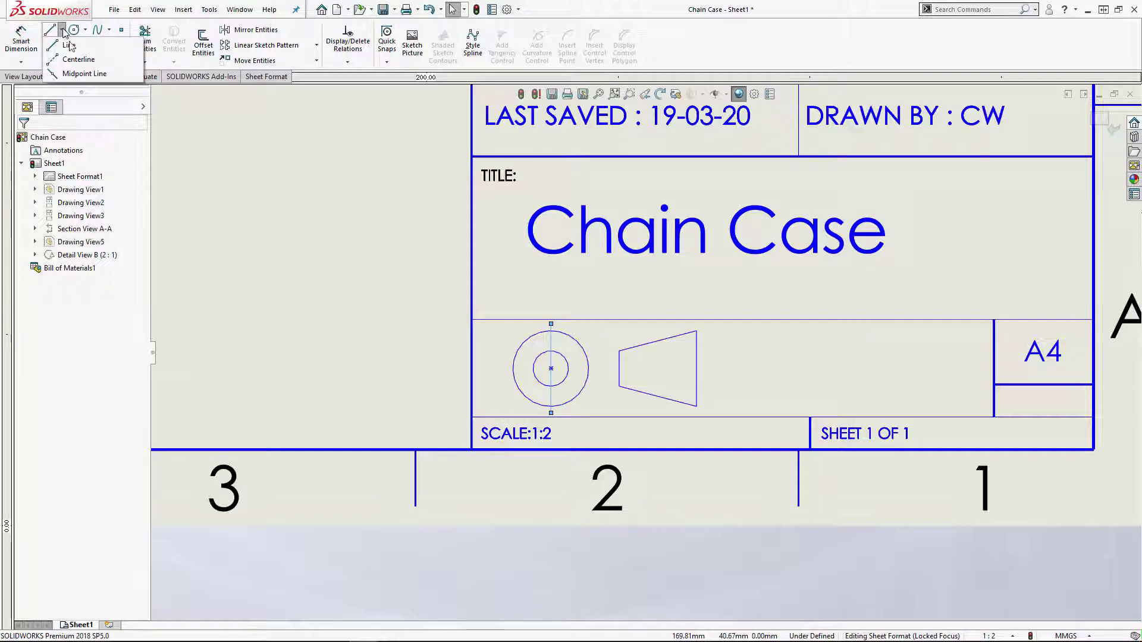
left_click(78, 73)
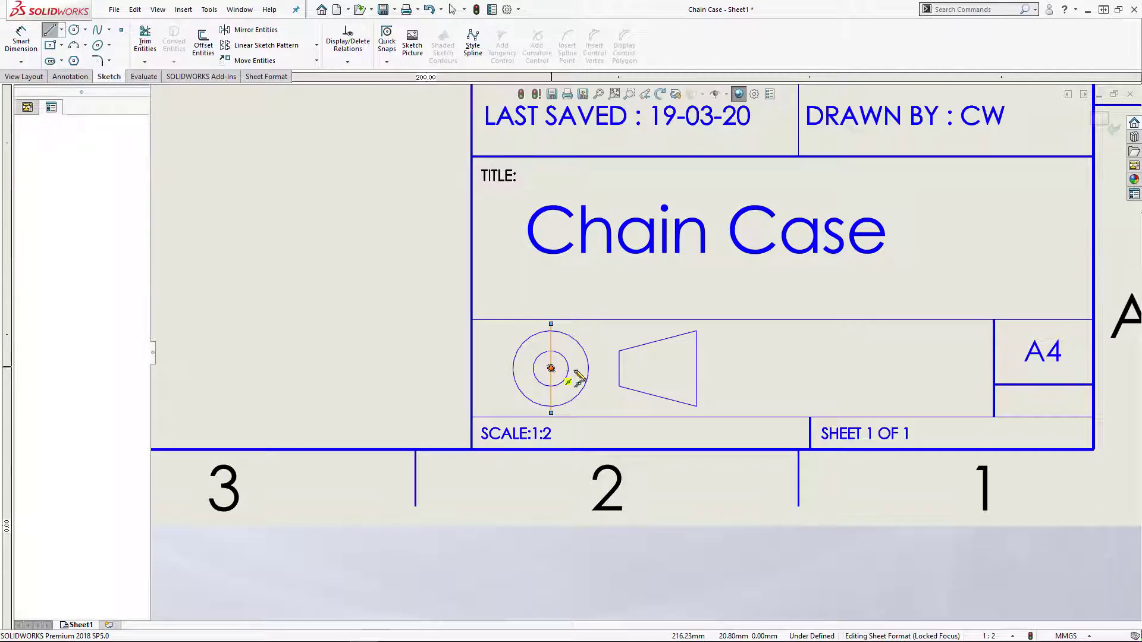
left_click(550, 369)
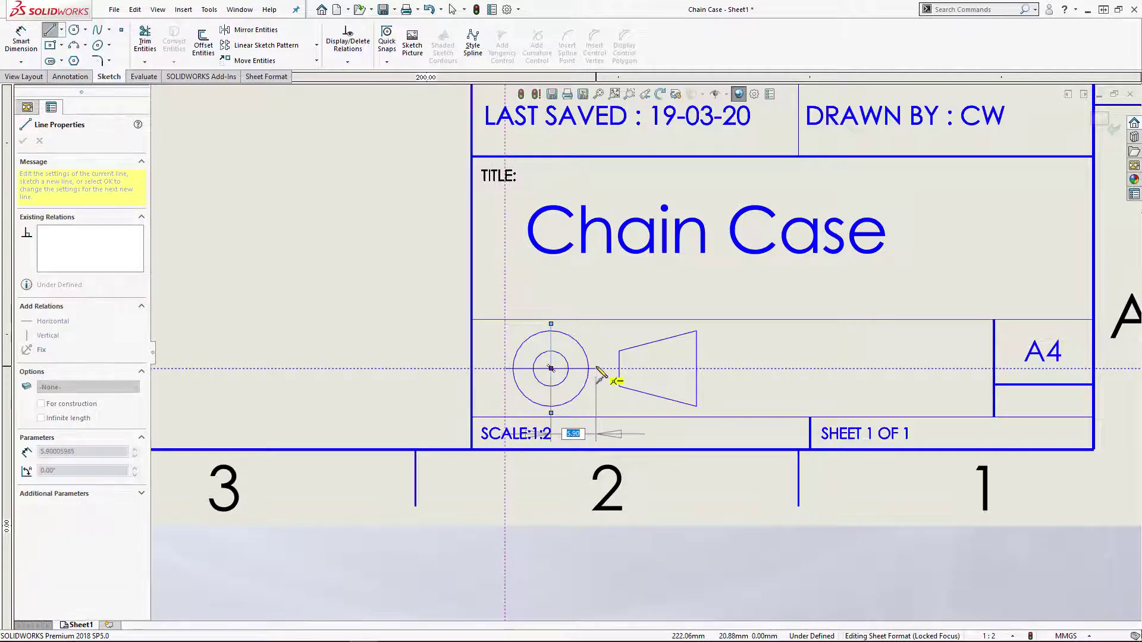
left_click(597, 369)
key("Escape")
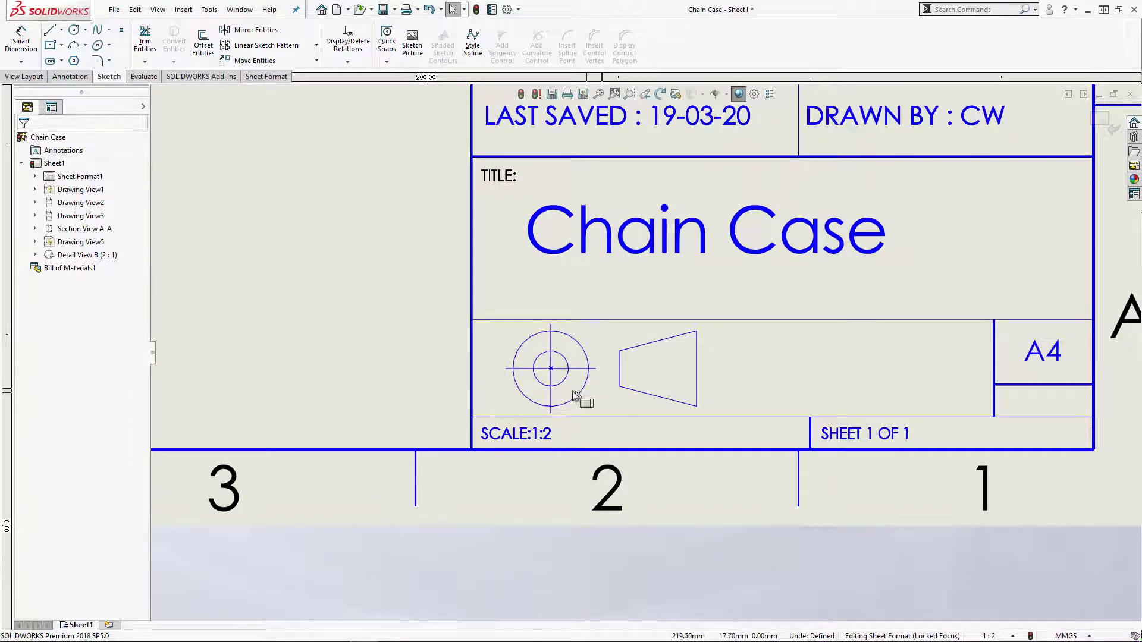
Sketch a horizontal line through the middle of the cone outline, extending slightly past both of its ends
left_click(51, 30)
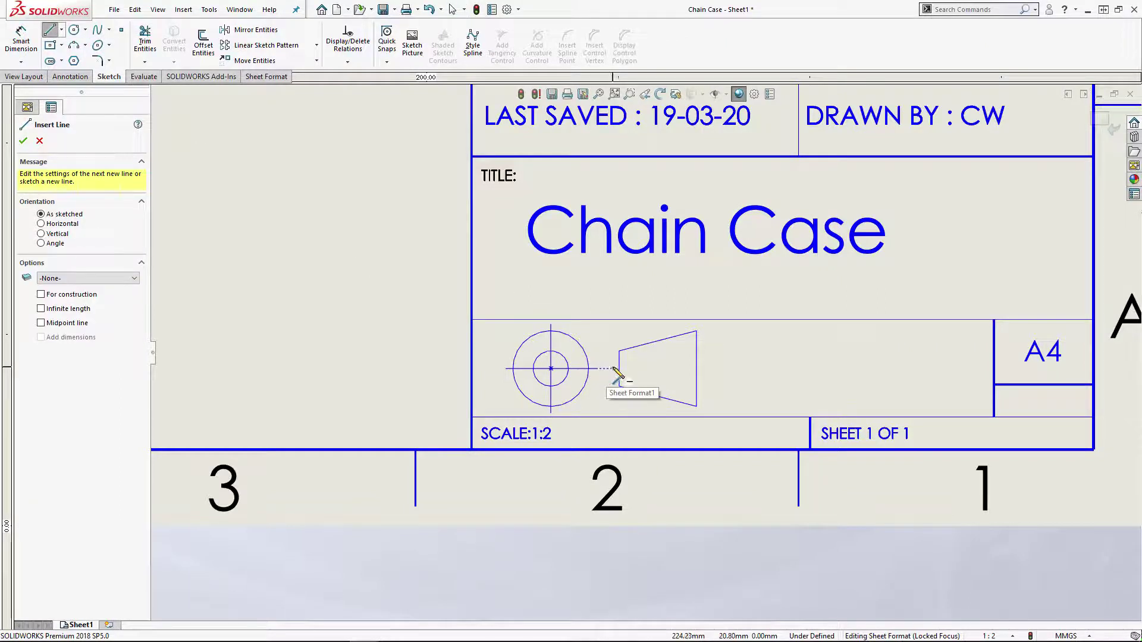
left_click(611, 368)
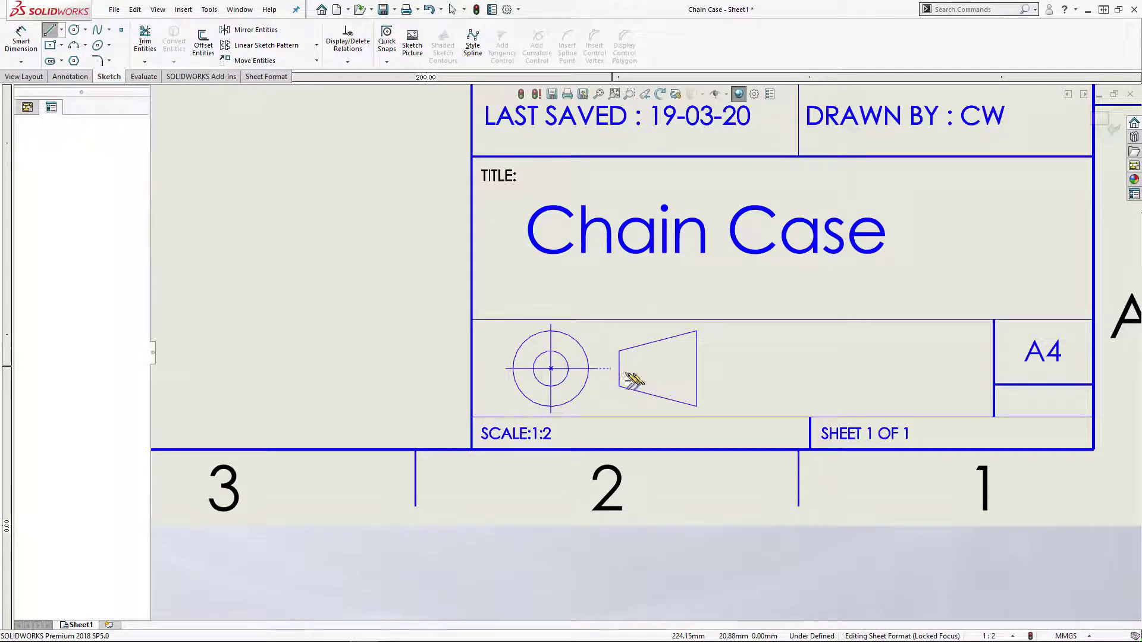
left_click(707, 373)
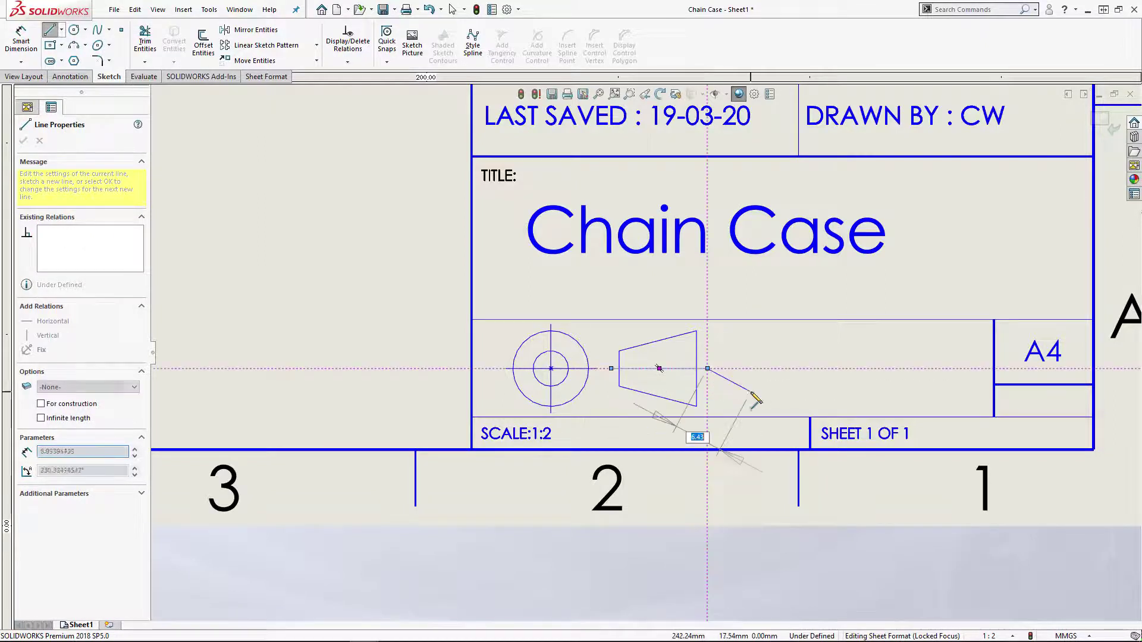
key("Escape")
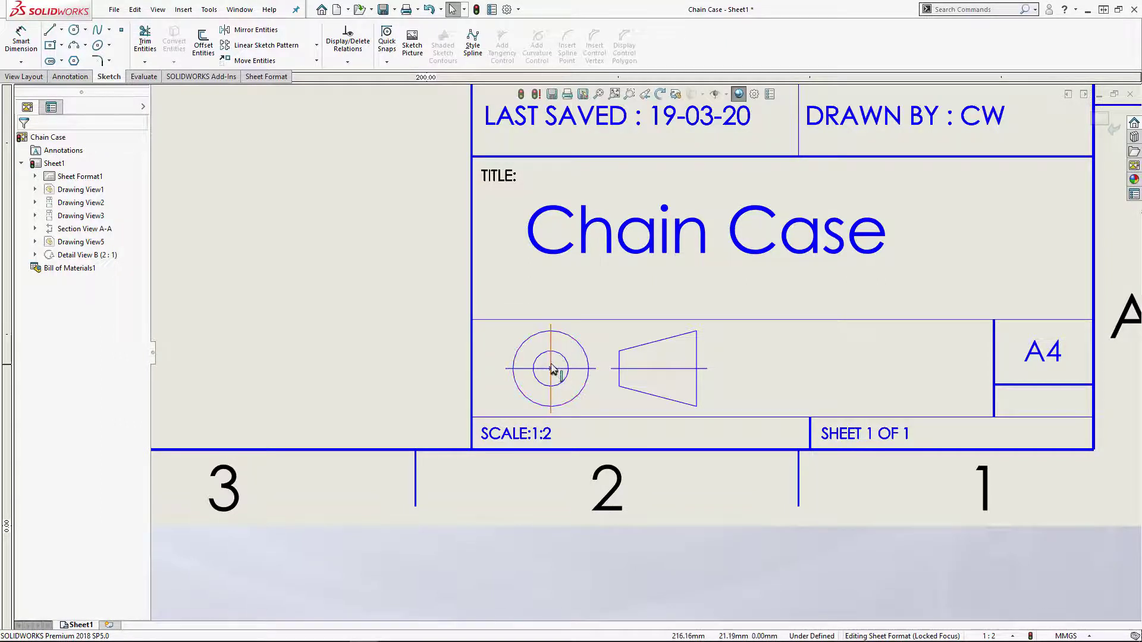
Try to reposition the projection symbol by its circle centre, and undo the move
left_click_drag(552, 369, 385, 296)
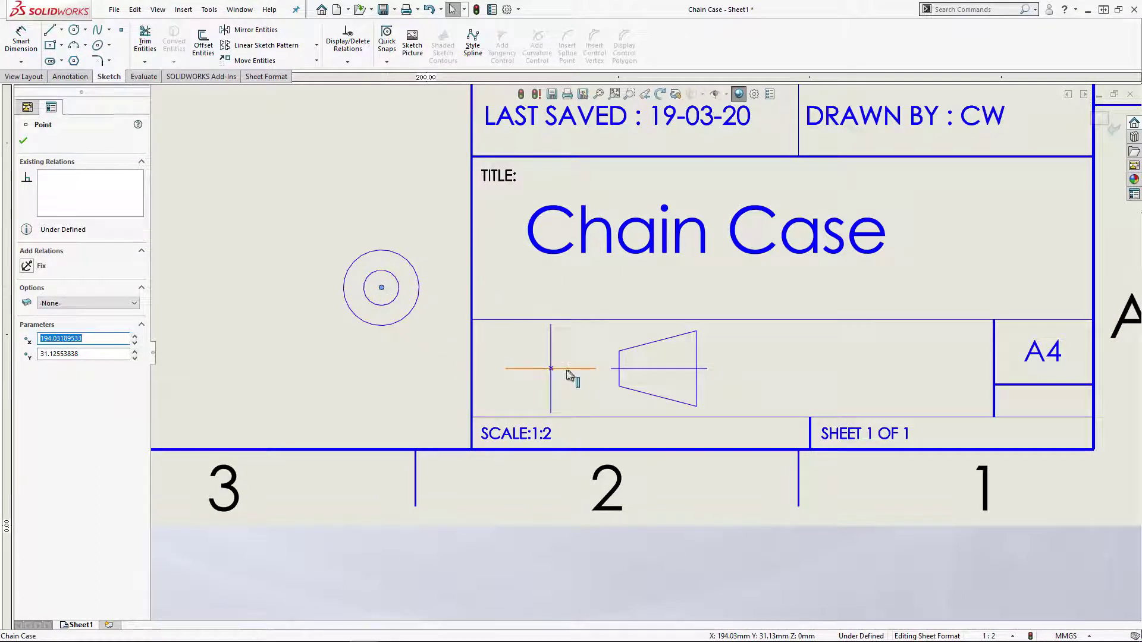
left_click(135, 10)
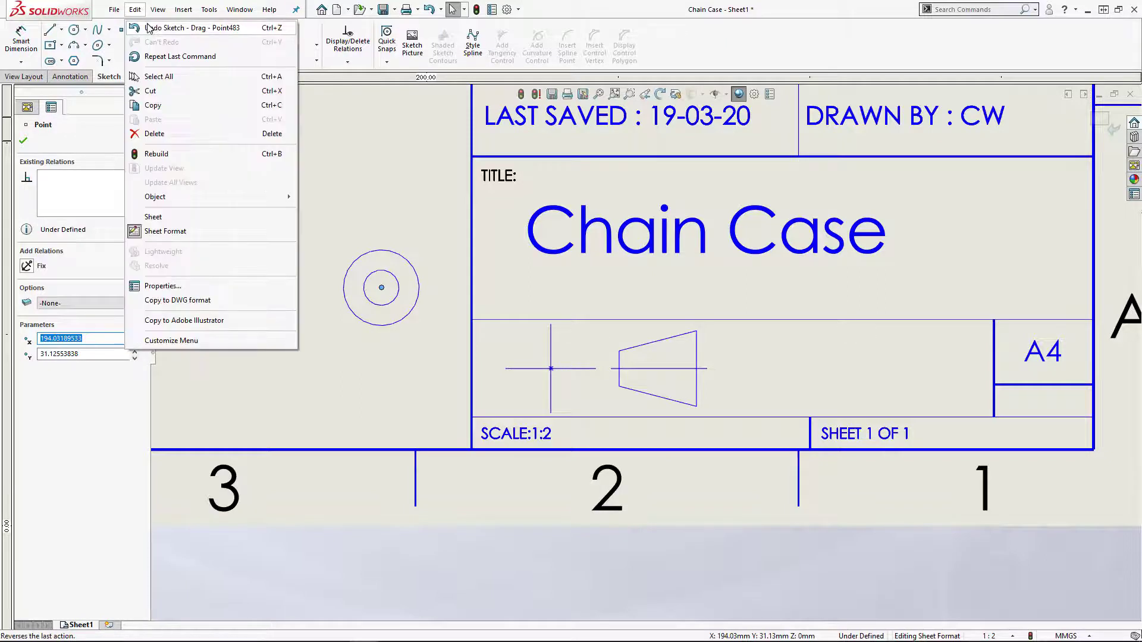
left_click(147, 28)
left_click(354, 324)
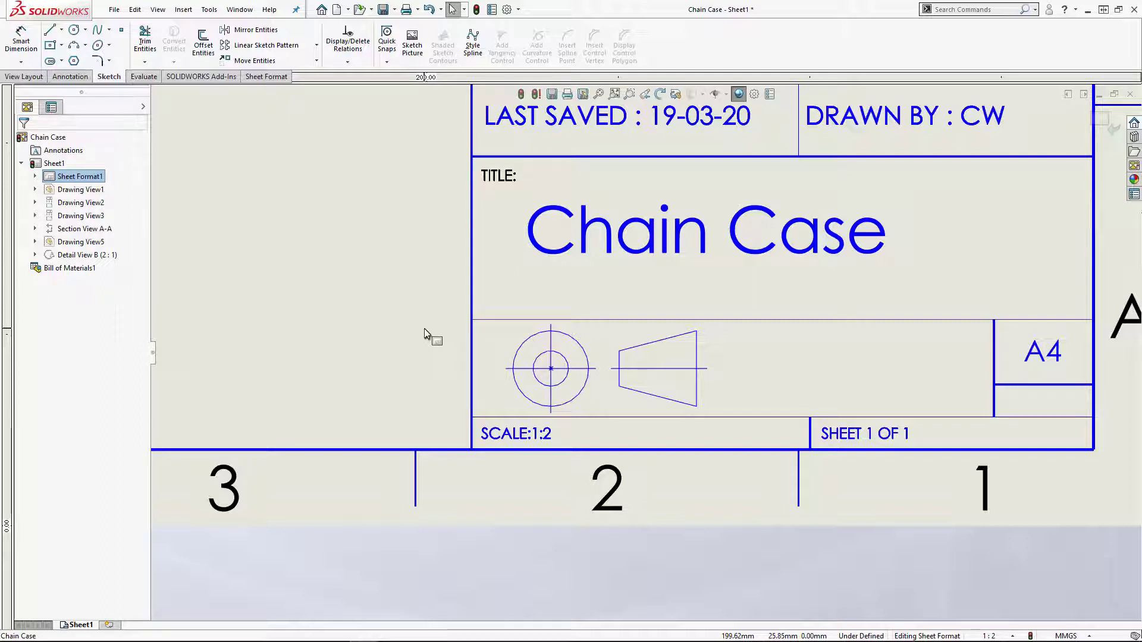
Move the whole projection symbol with the From/To option, from the midpoint of the cone's short edge to a spot beside the A4 cell
left_click(249, 62)
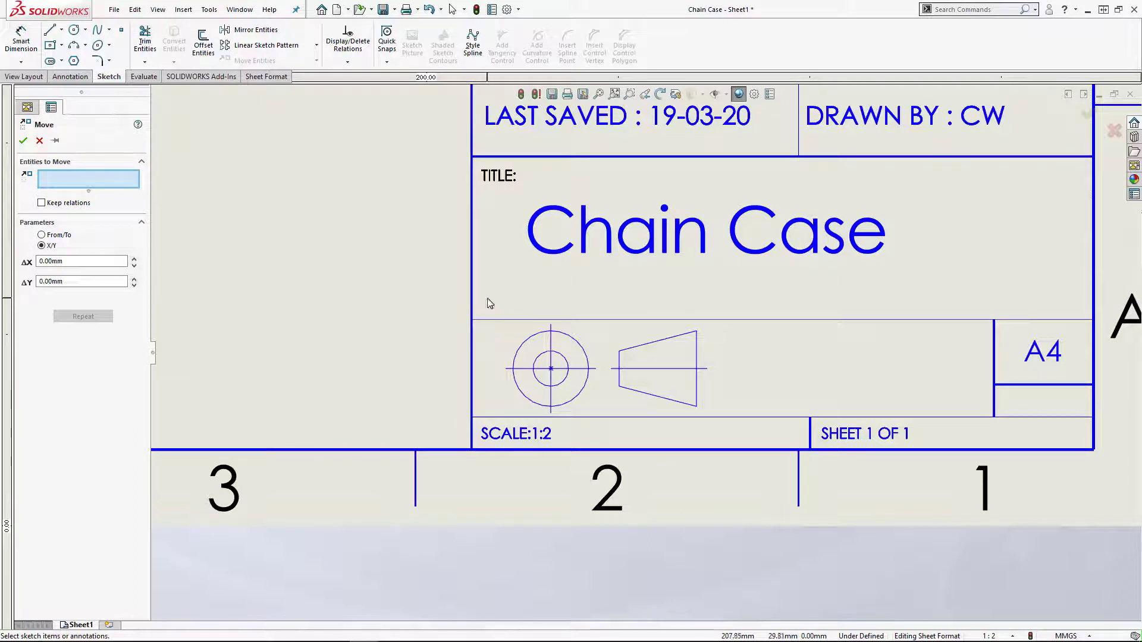
left_click_drag(486, 296, 722, 416)
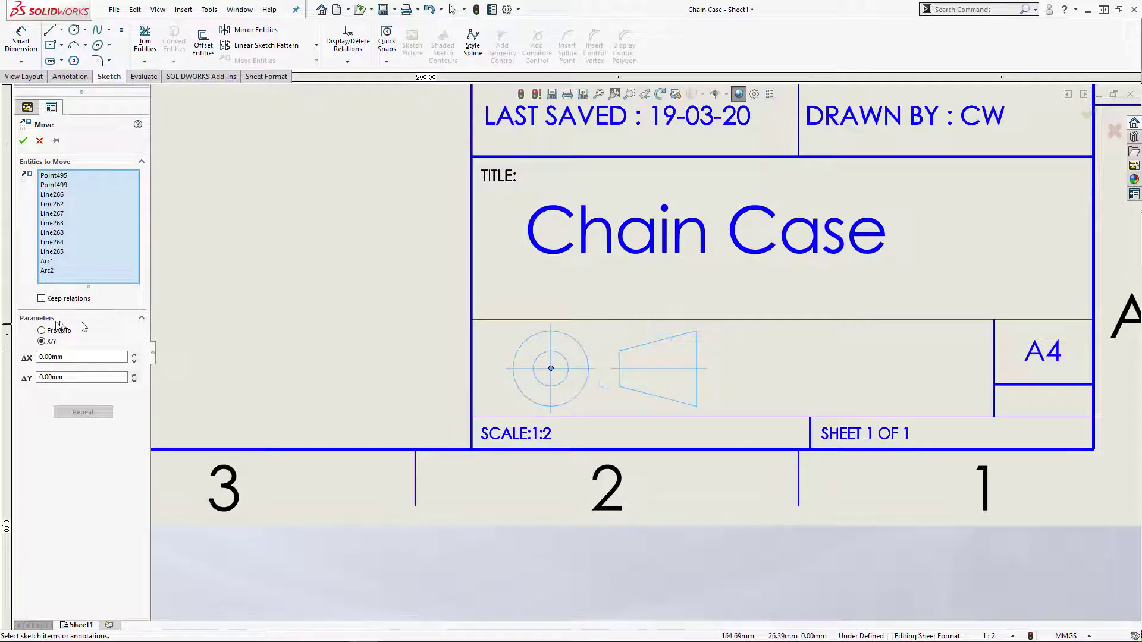
left_click(42, 331)
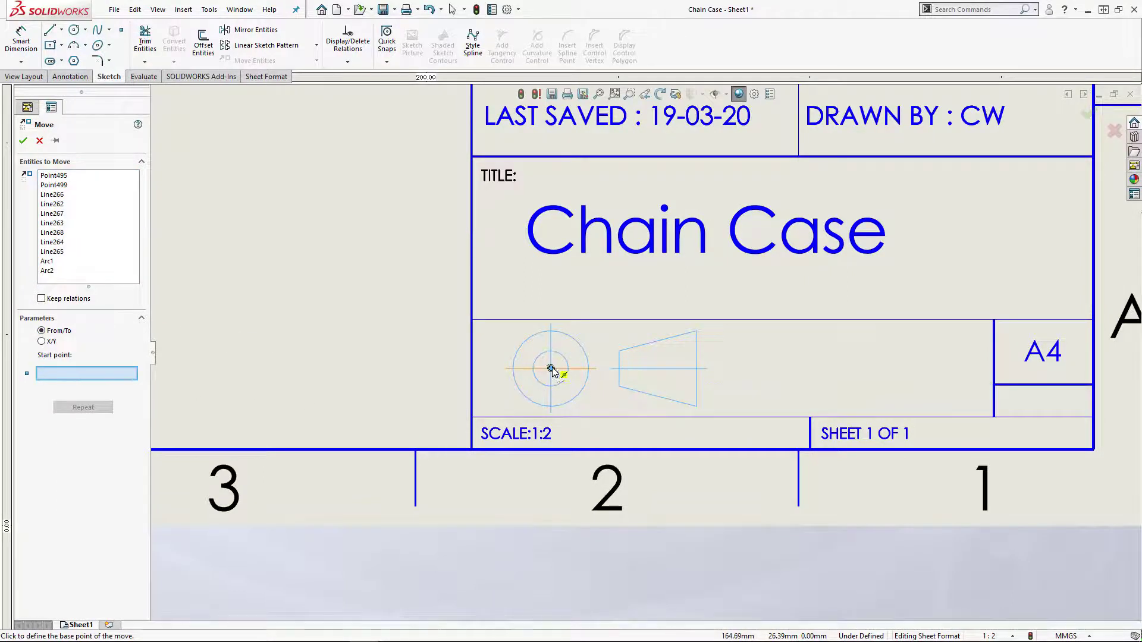
left_click(620, 369)
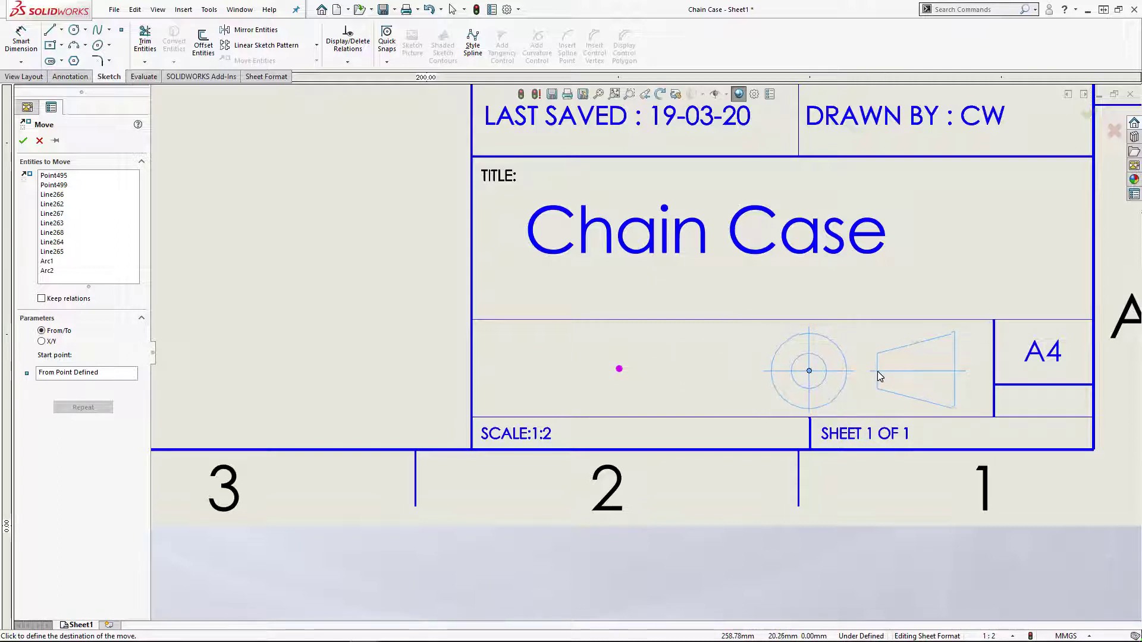
left_click(880, 373)
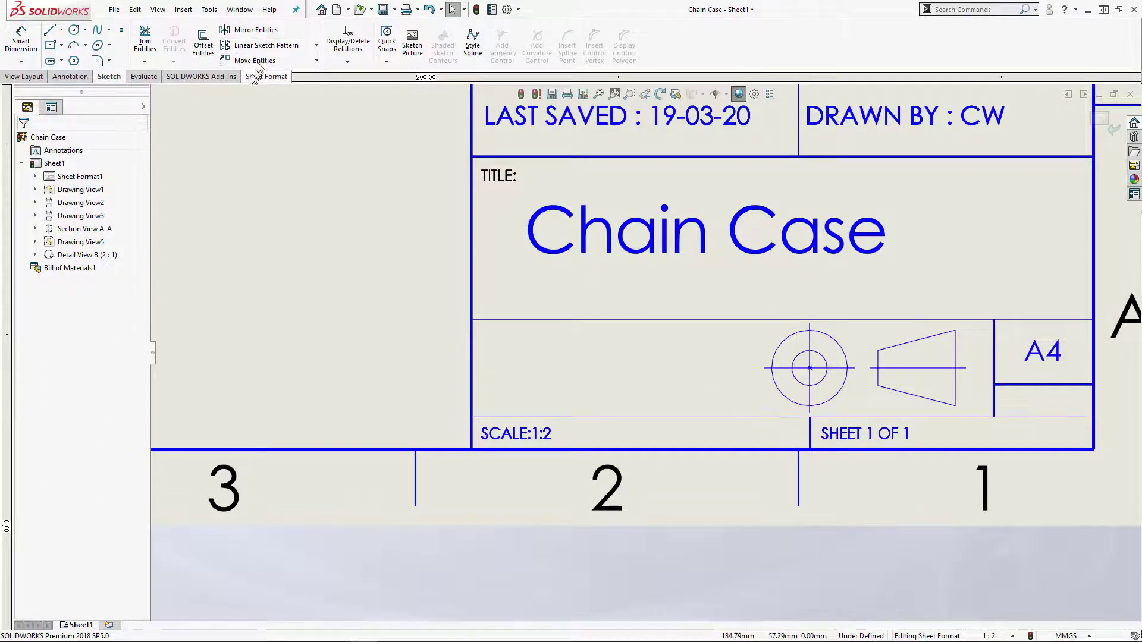
left_click(317, 61)
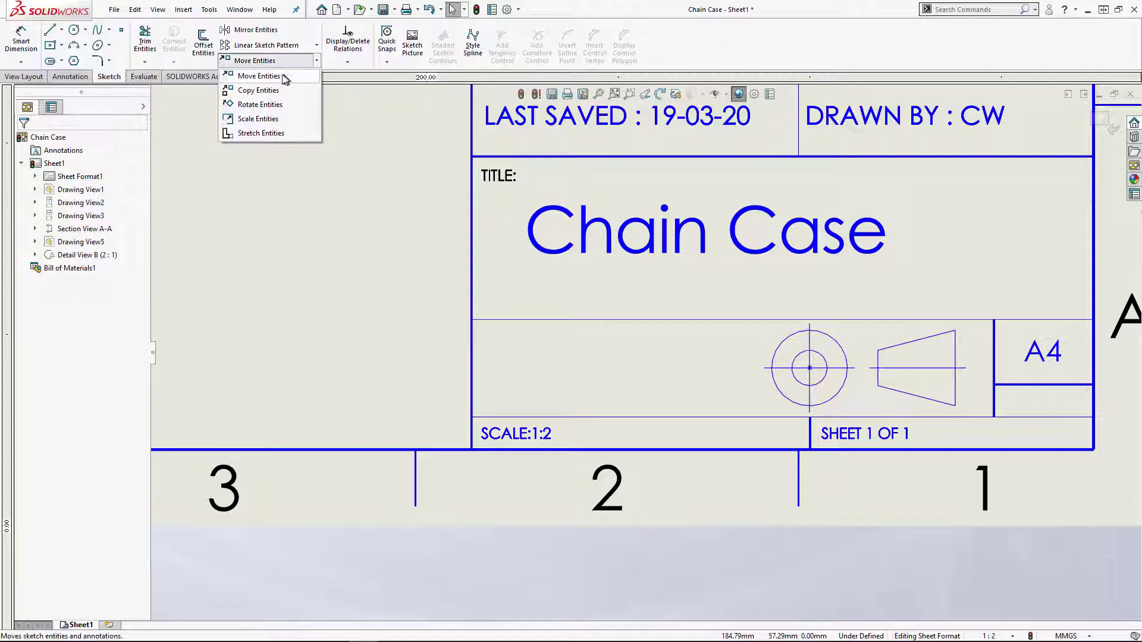
left_click(267, 120)
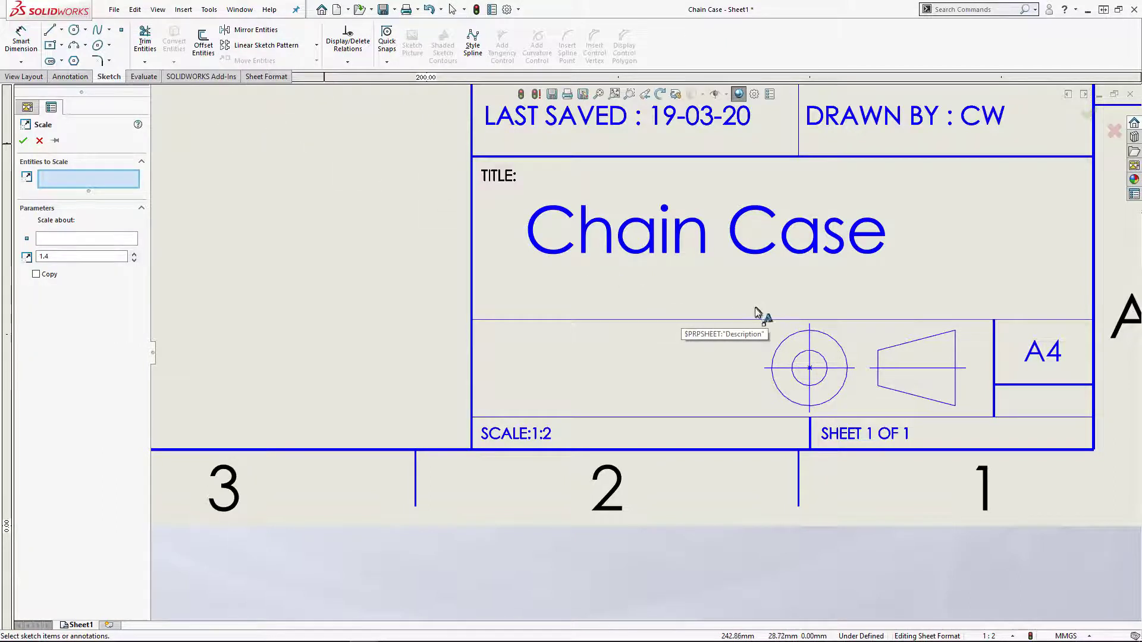
left_click(809, 348)
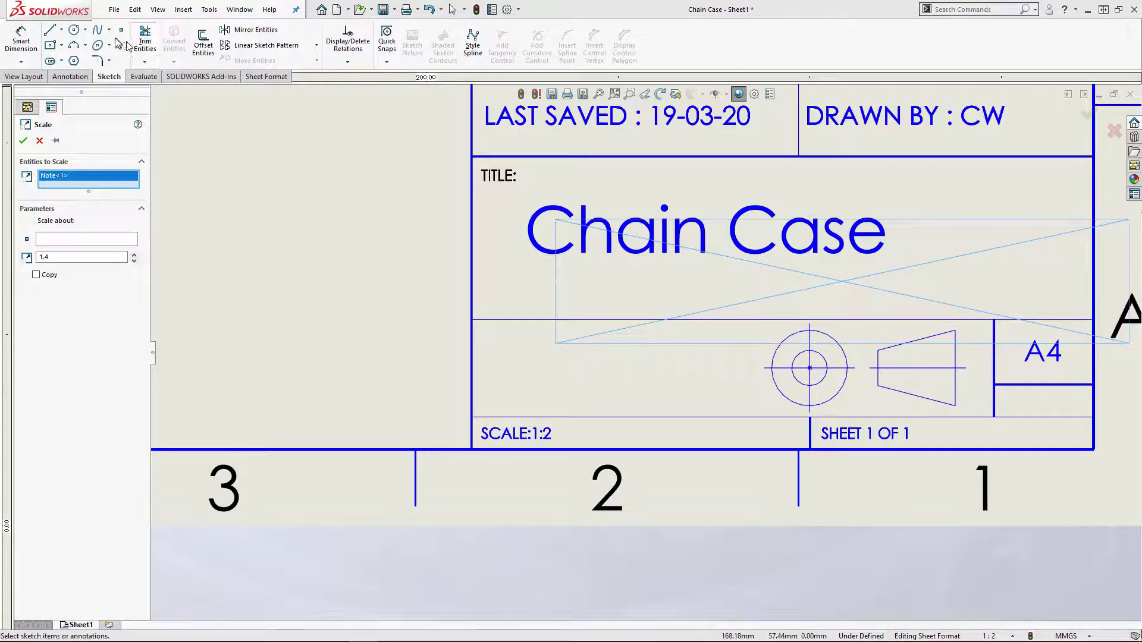
left_click(136, 10)
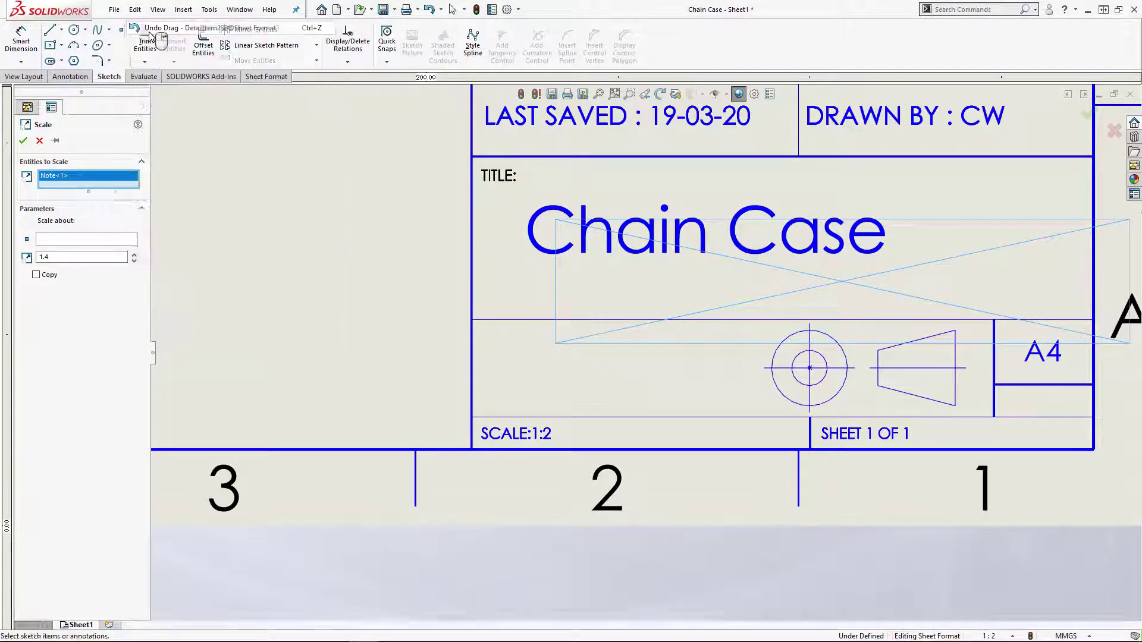
left_click(161, 28)
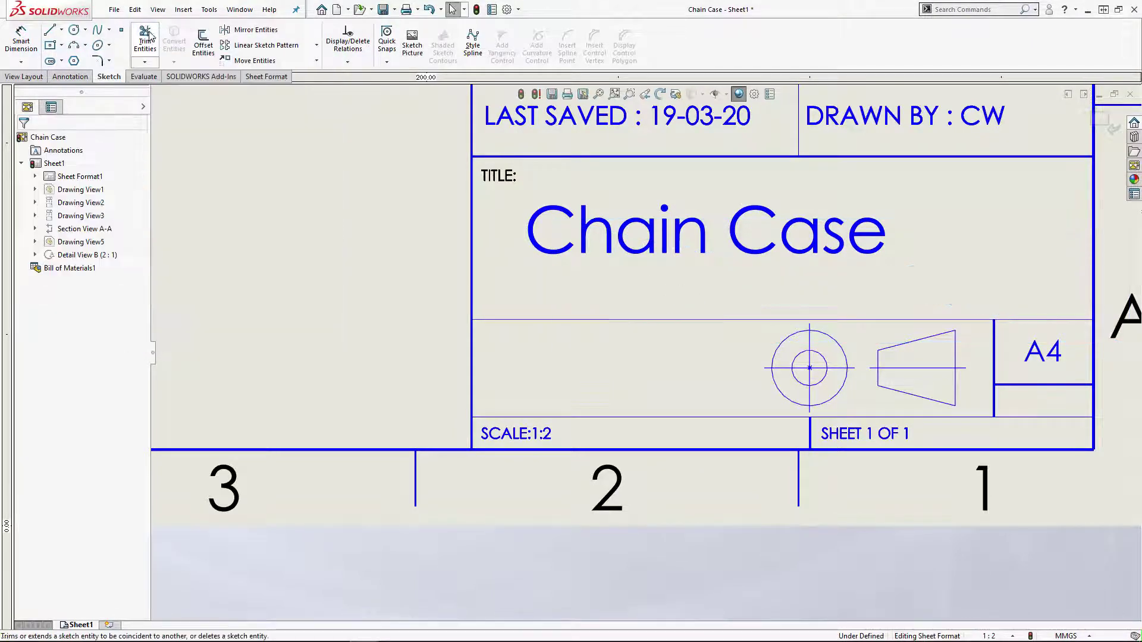
Scale the whole projection symbol by a factor of 0.9 about the circles' centre point
left_click(317, 61)
left_click(291, 119)
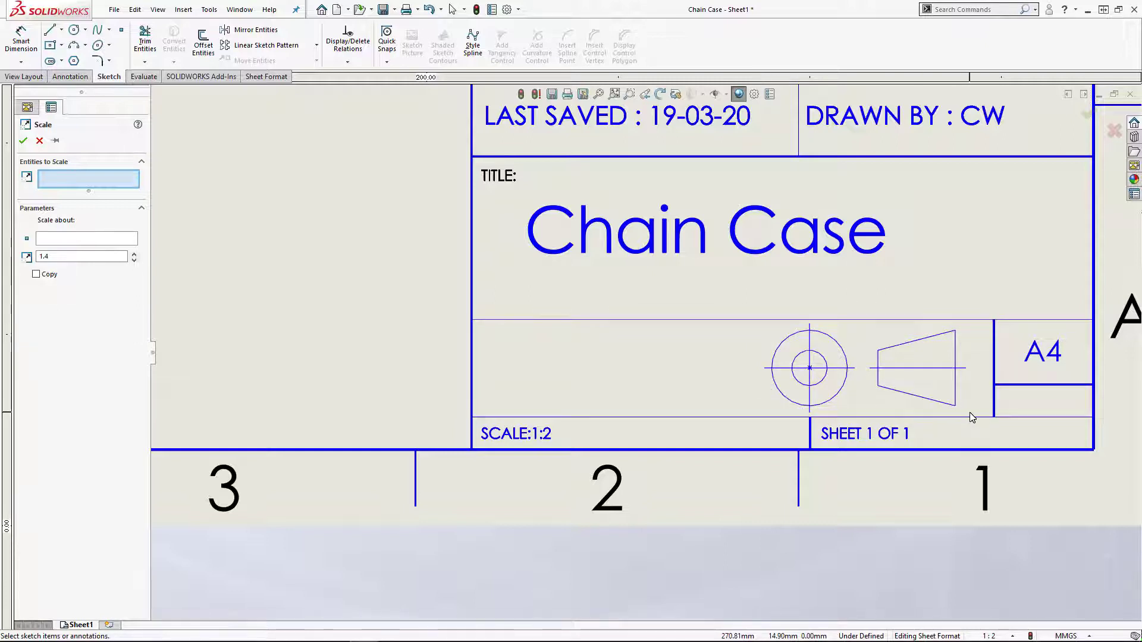
left_click_drag(969, 413, 748, 323)
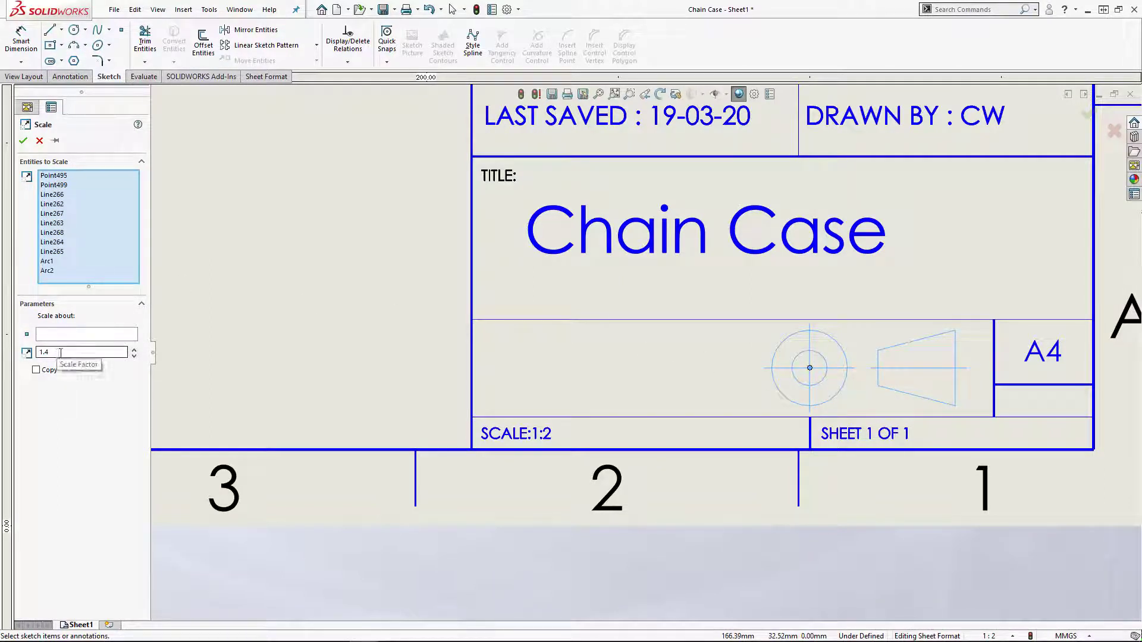
left_click_drag(60, 352, 37, 352)
type("0")
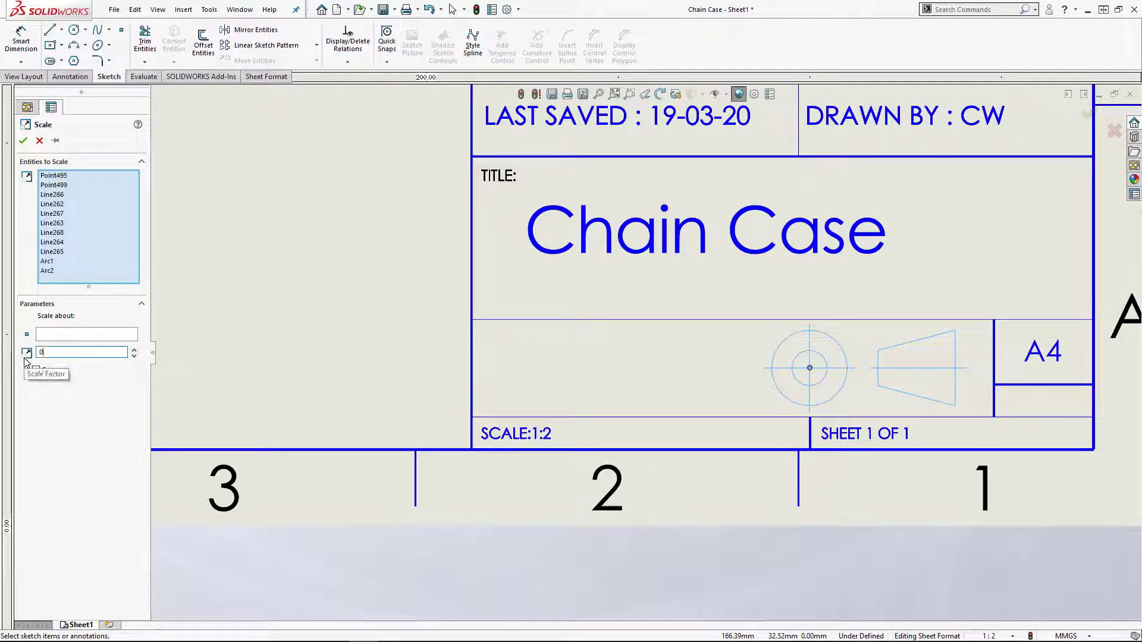
type(".9")
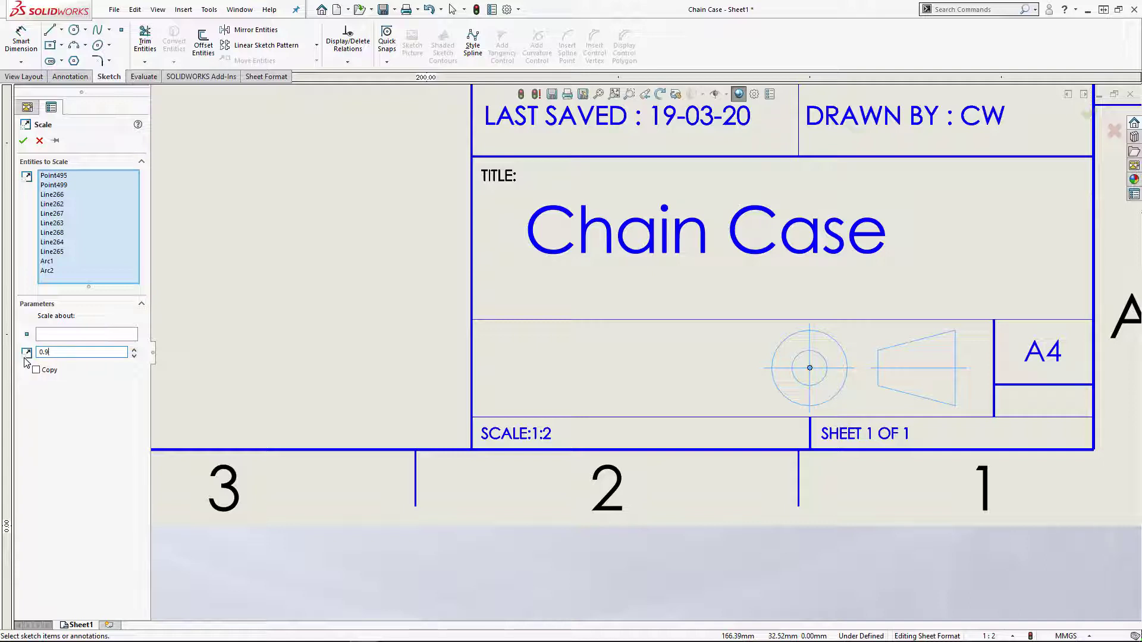
left_click(66, 334)
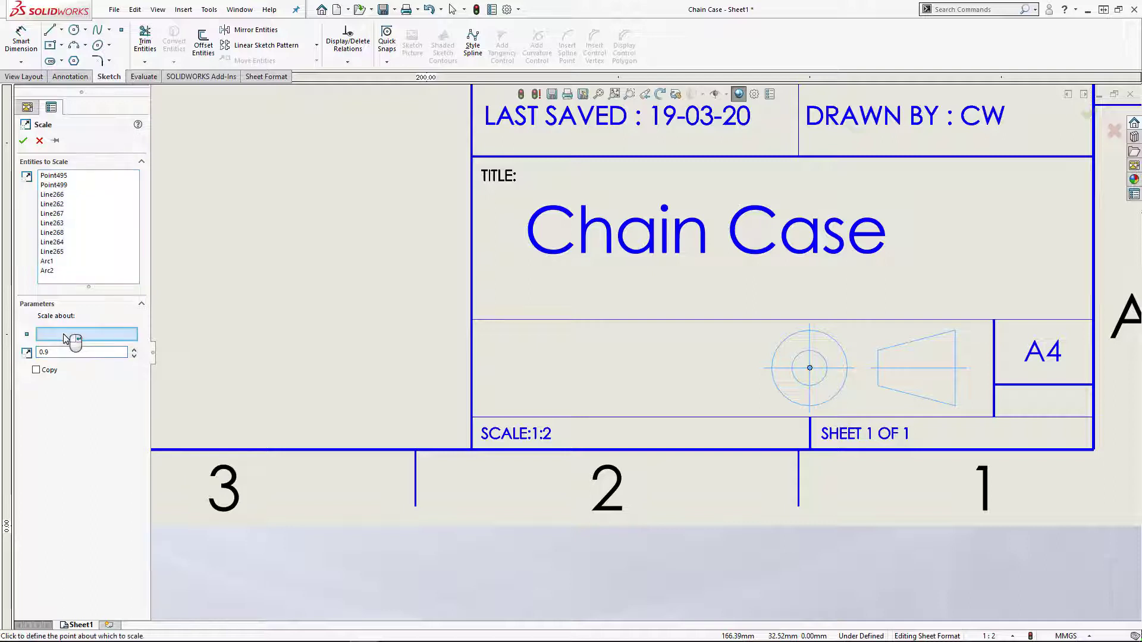
left_click(810, 369)
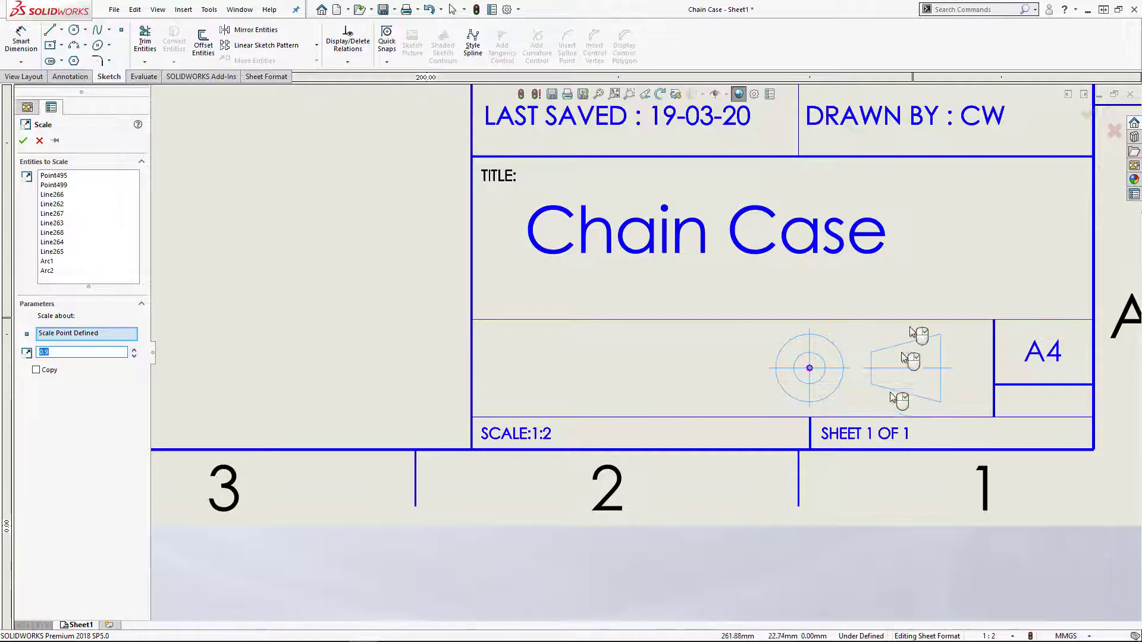
left_click(23, 141)
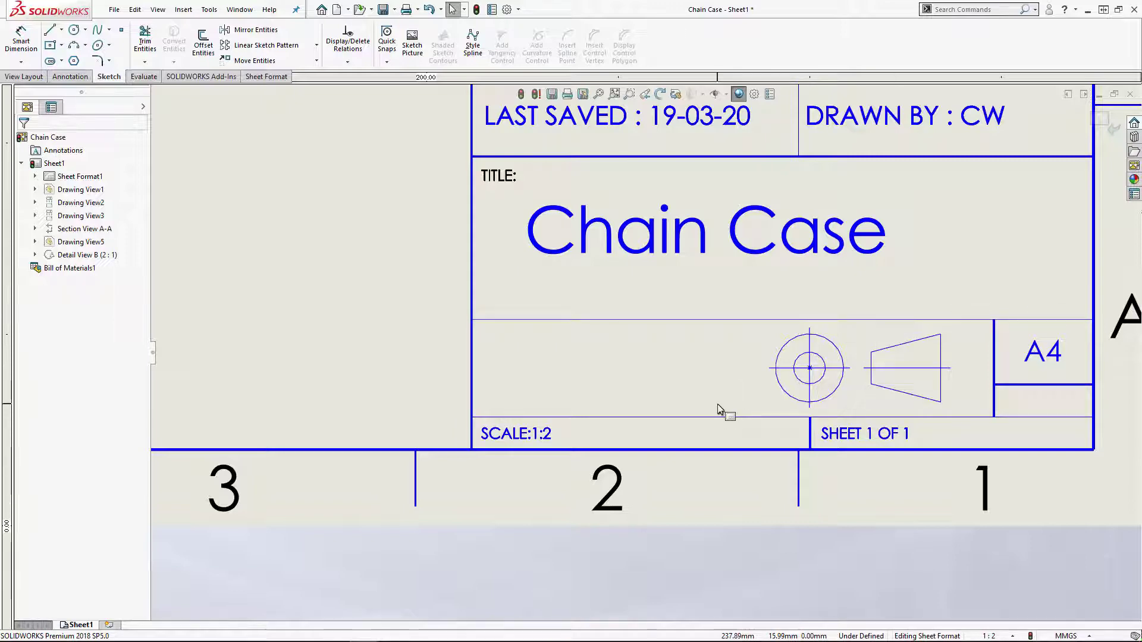
Exit sheet format editing and return to the drawing sheet
scroll(659, 408, "up", 4)
mouse_move(623, 288)
middle_mouse_down()
mouse_move(766, 396)
mouse_move(734, 366)
middle_mouse_up()
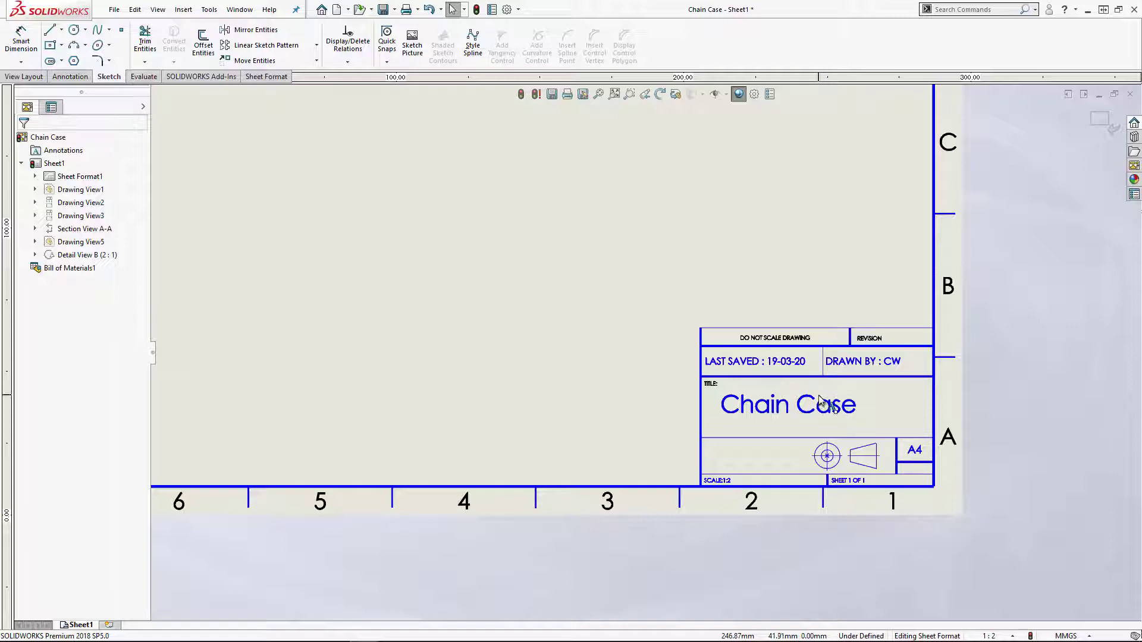
left_click(1106, 131)
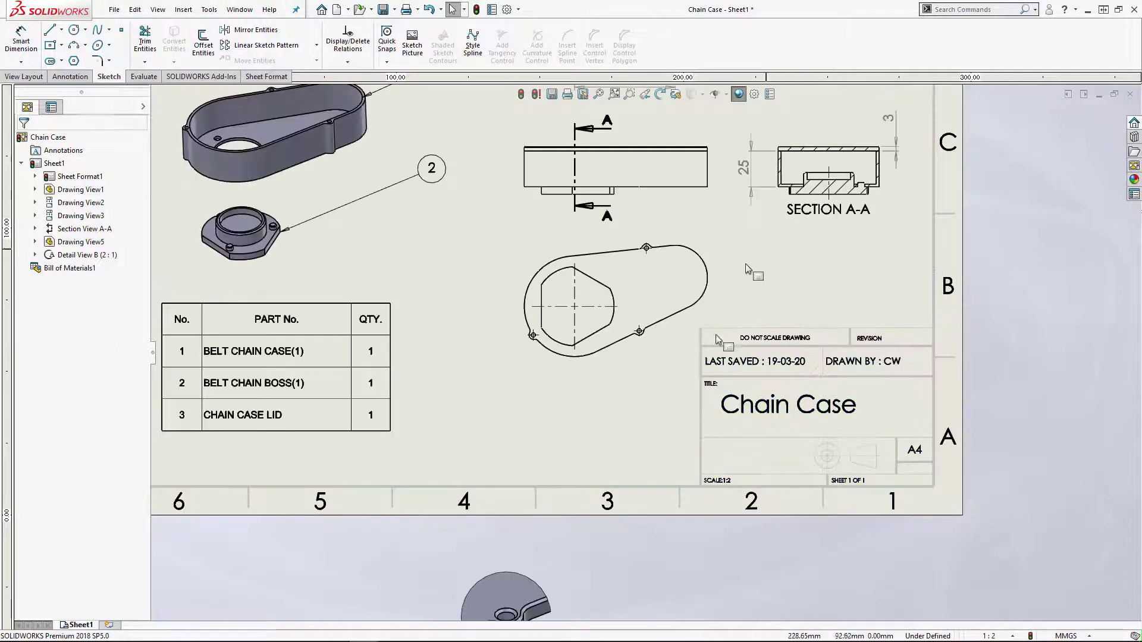
Reposition the upper view's dimensions, moving the 20 mm one closer to the outline and the 70 mm one slightly lower
scroll(824, 441, "up", 3)
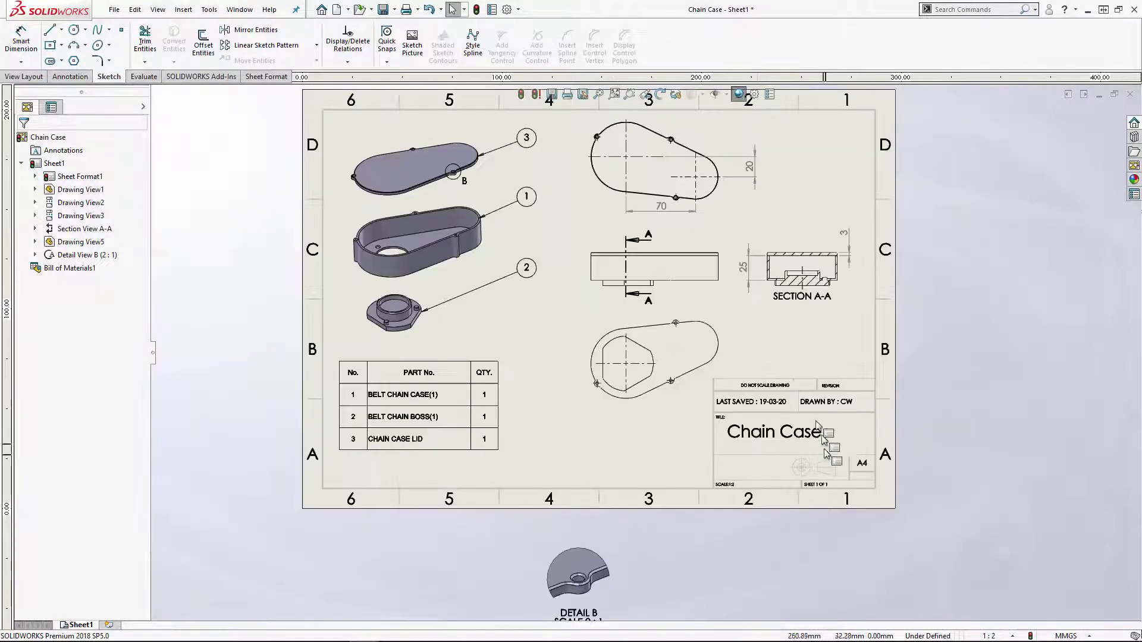
mouse_move(761, 344)
middle_mouse_down()
mouse_move(780, 403)
mouse_move(785, 393)
middle_mouse_up()
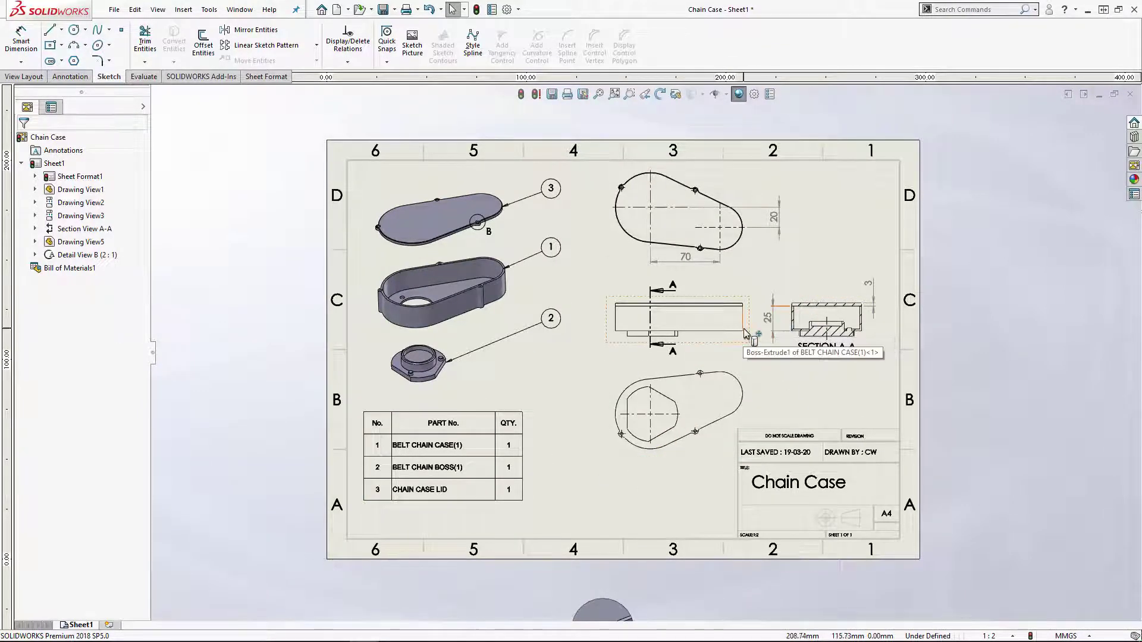
scroll(844, 214, "down", 3)
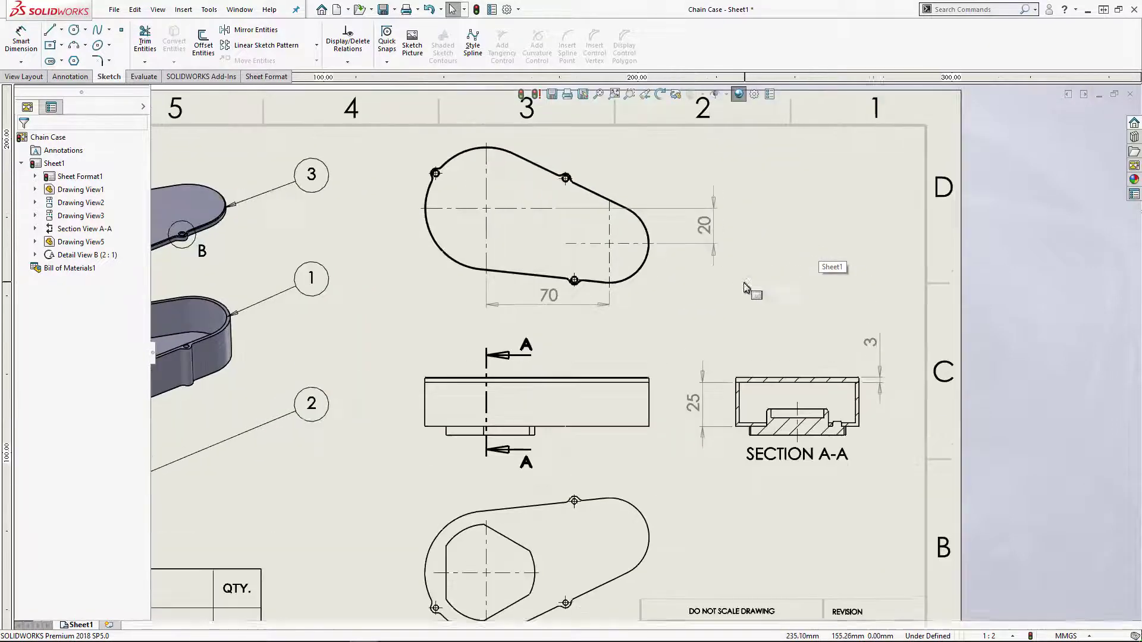
left_click_drag(706, 226, 690, 230)
left_click(757, 234)
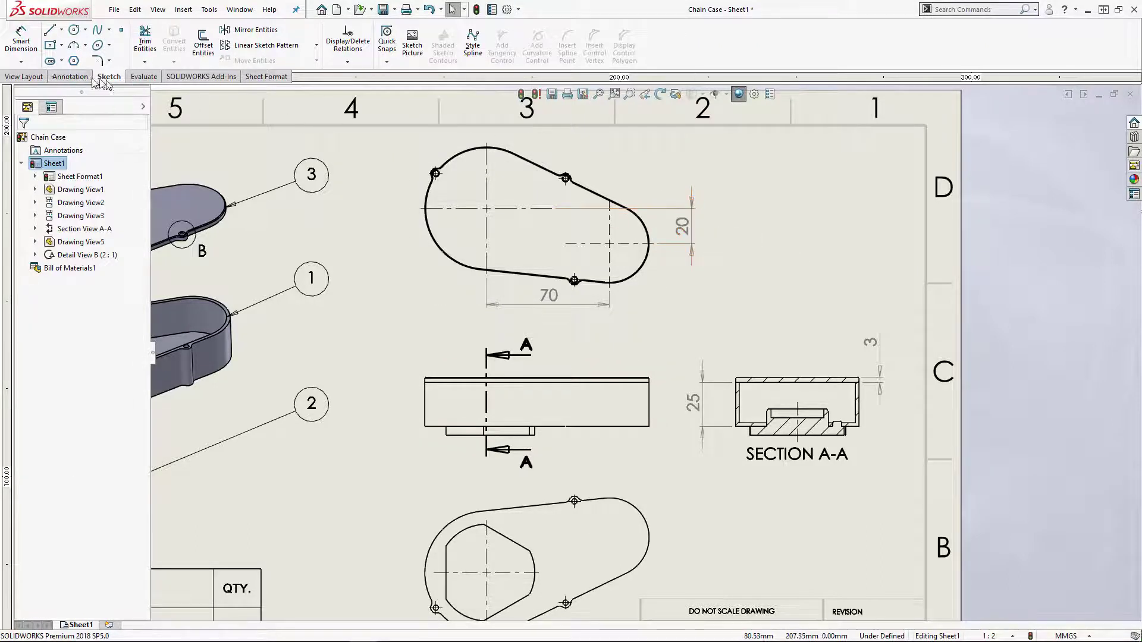
left_click(69, 76)
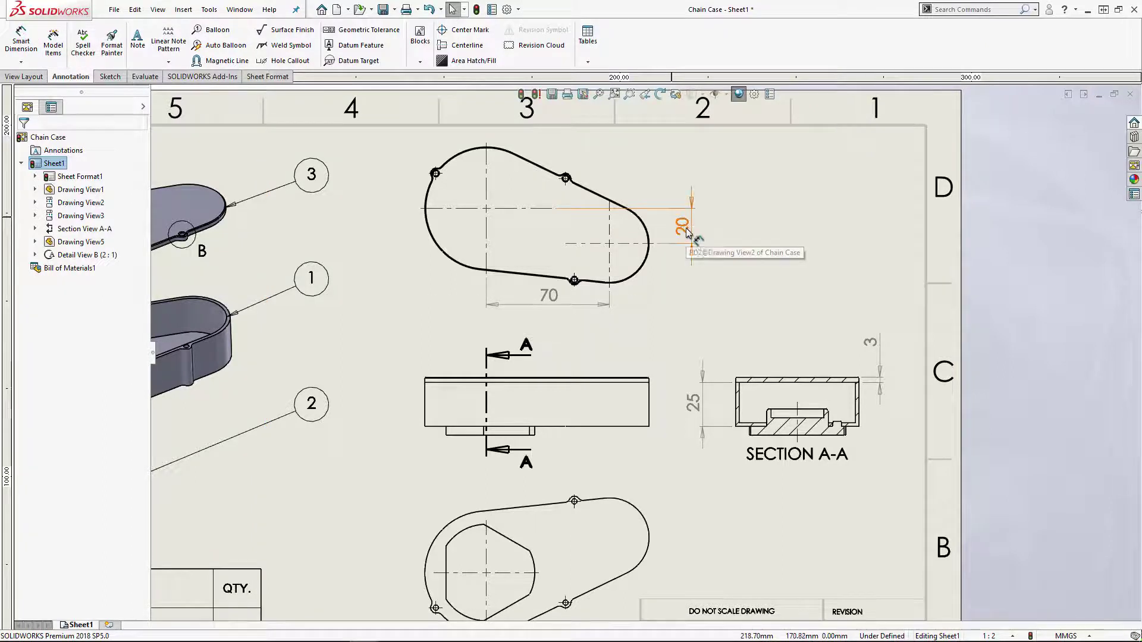
left_click_drag(550, 296, 557, 314)
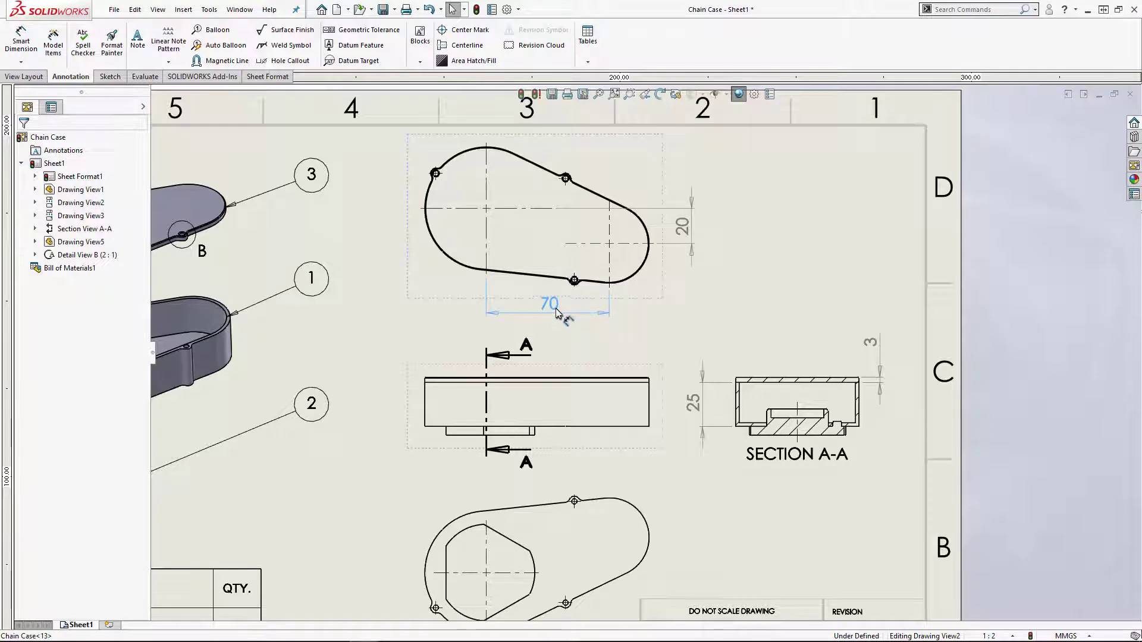
left_click_drag(685, 227, 674, 231)
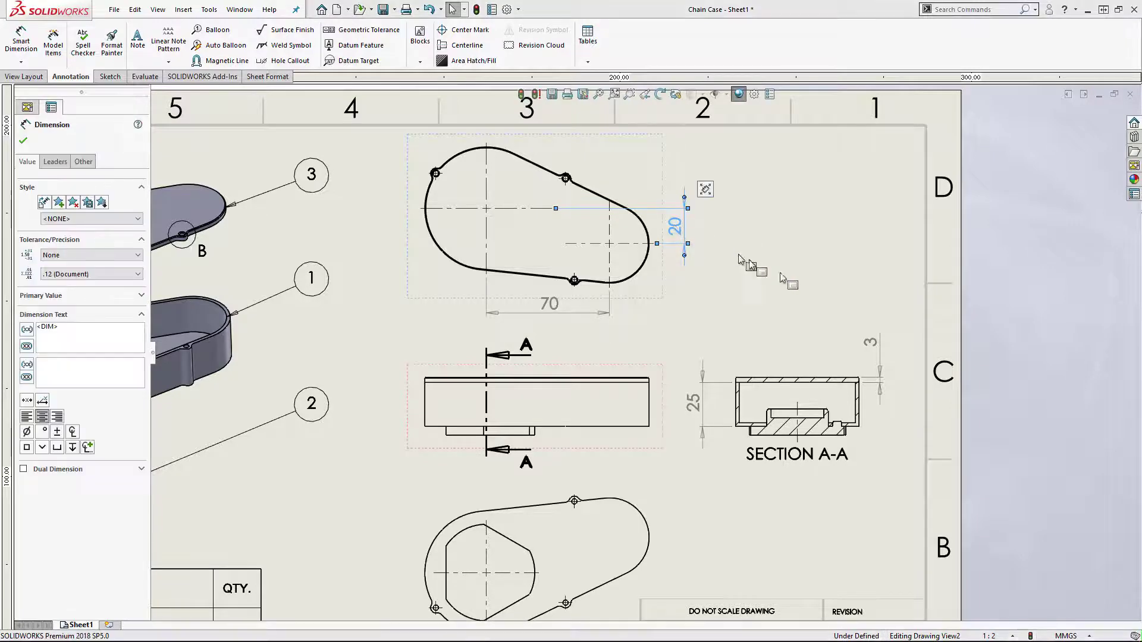
left_click(800, 303)
Shift the three vertically aligned orthographic views slightly left, and nudge the middle and lower views down
key("f")
middle_click_drag(763, 287, 799, 257)
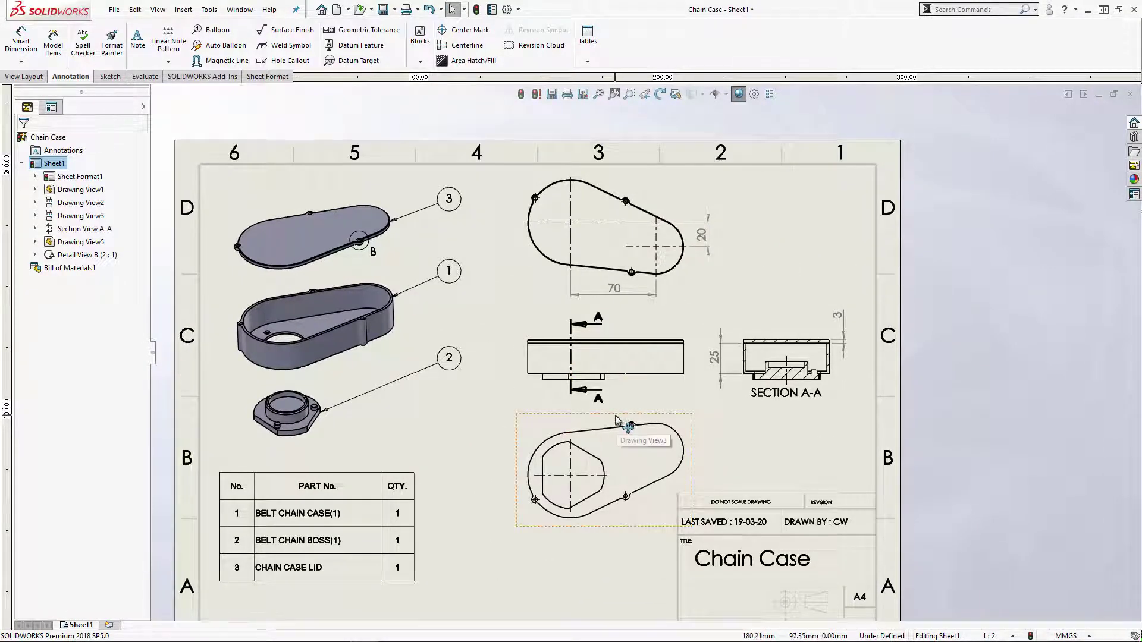
left_click_drag(616, 394, 602, 394)
left_click_drag(625, 432, 630, 424)
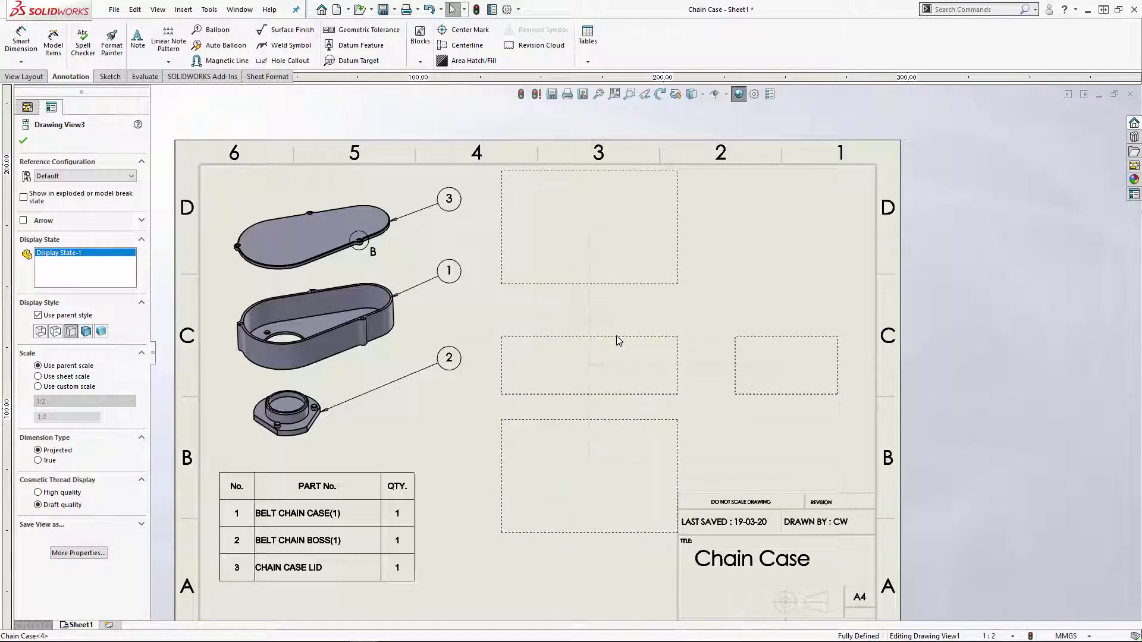
left_click(601, 279)
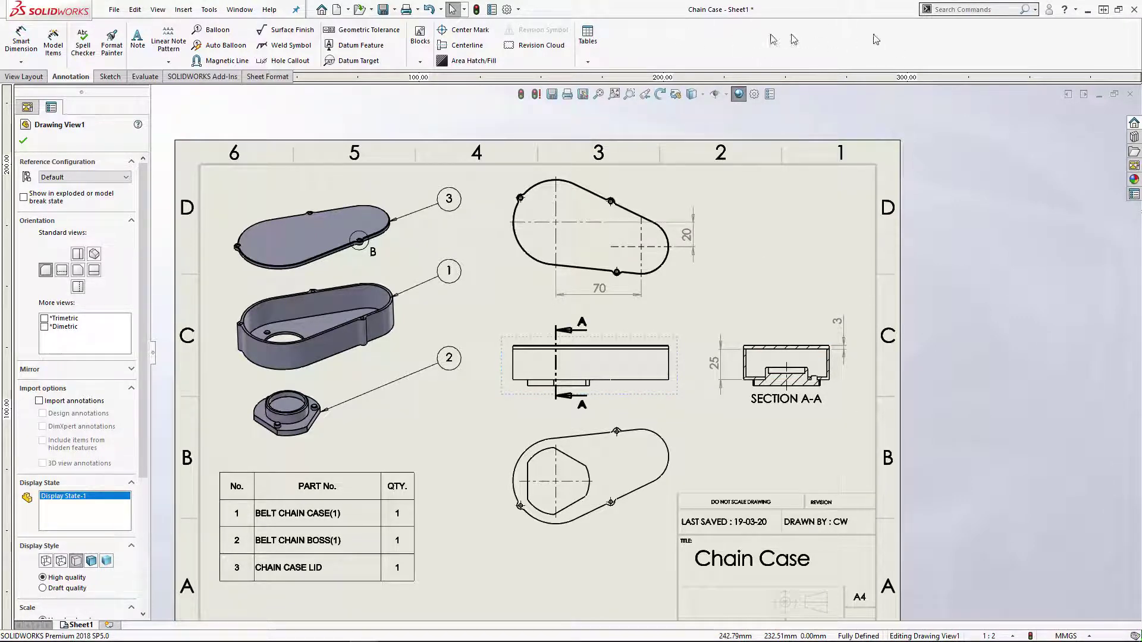
Display the Layer toolbar beside the drawing views and check its list of available layers
right_click(730, 46)
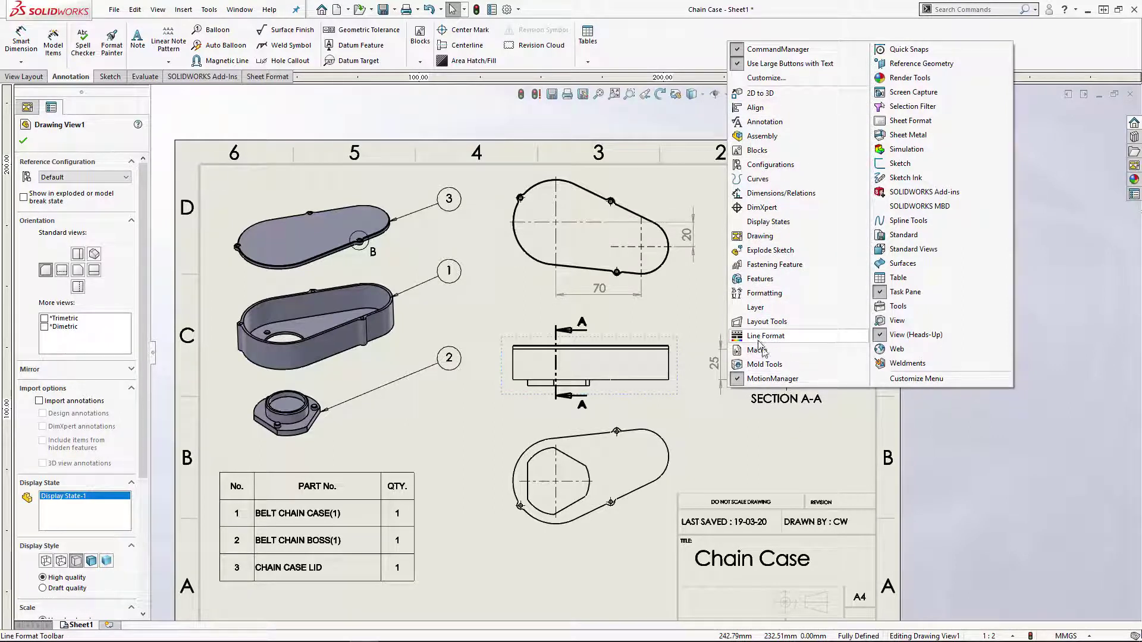
left_click(756, 308)
left_click_drag(1019, 369, 785, 188)
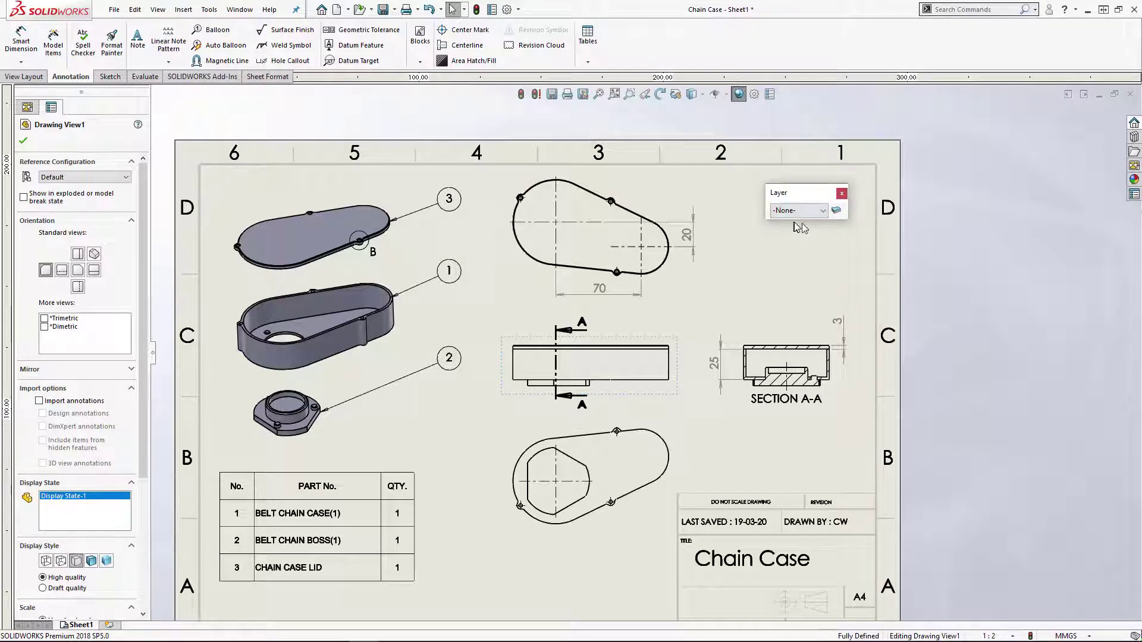
left_click(823, 211)
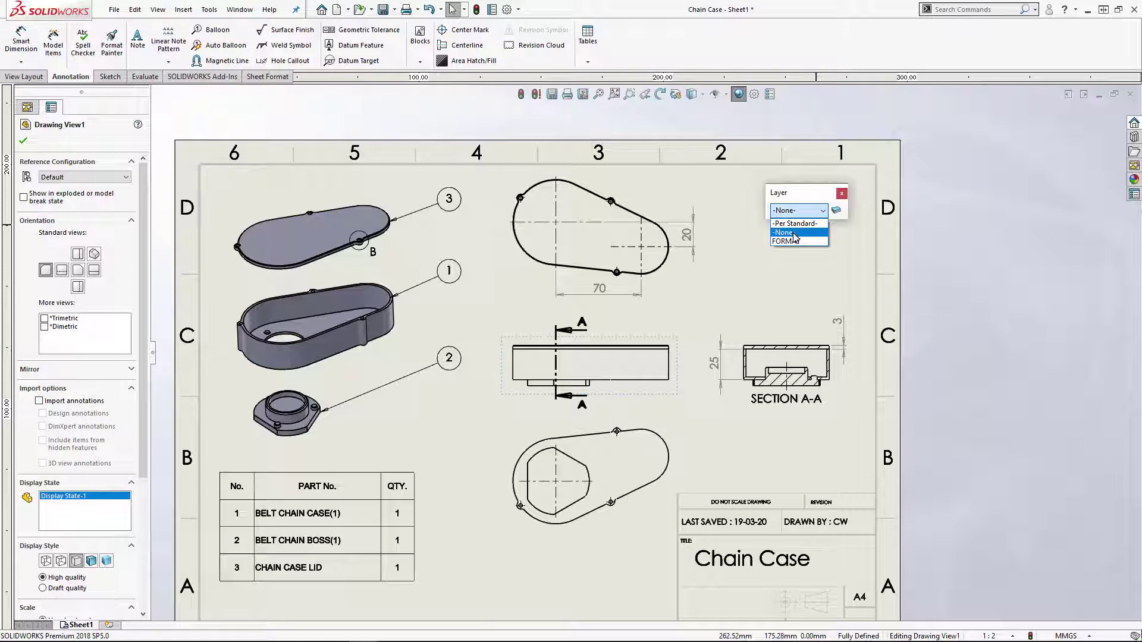
left_click(800, 196)
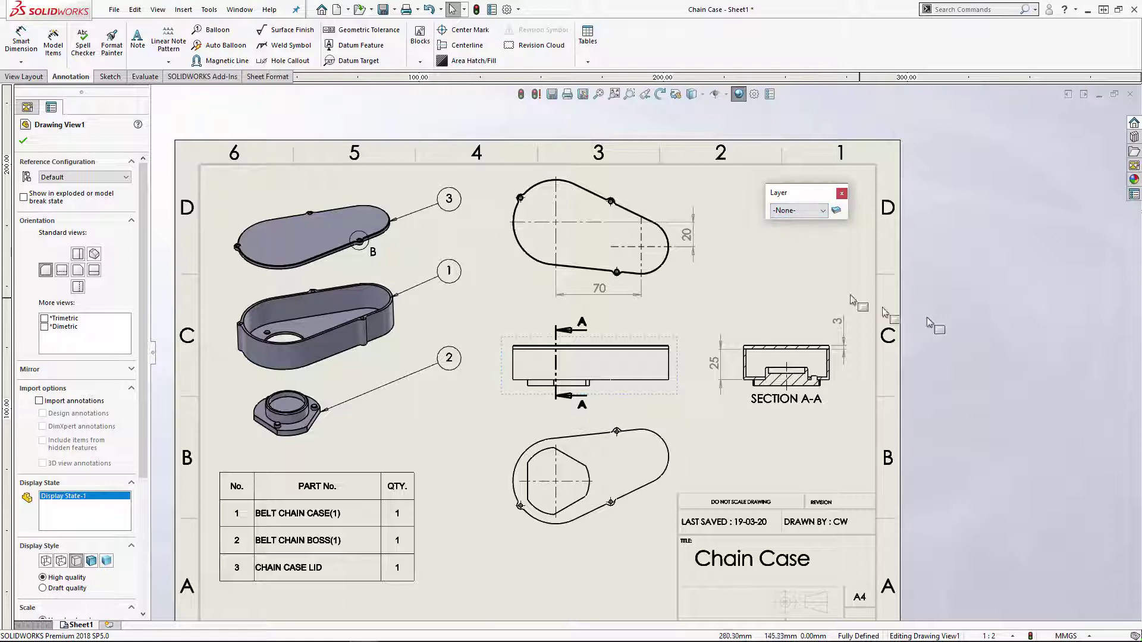
Create a new layer named DIMs in the drawing's layer settings
left_click(836, 211)
left_click_drag(456, 291, 945, 132)
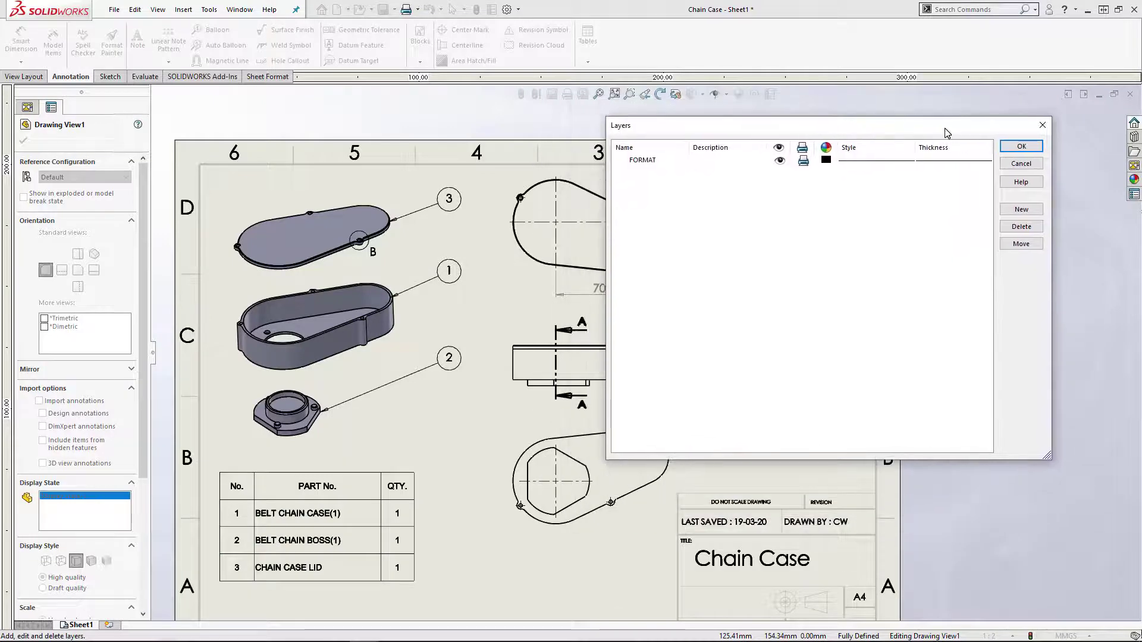
left_click(1021, 209)
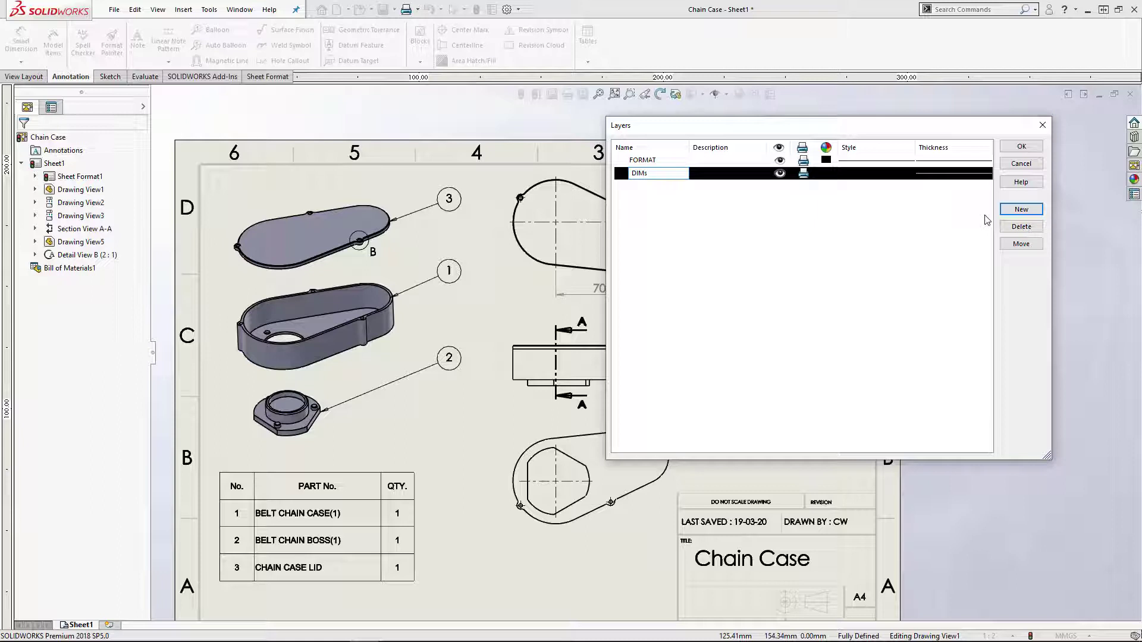
left_click(857, 235)
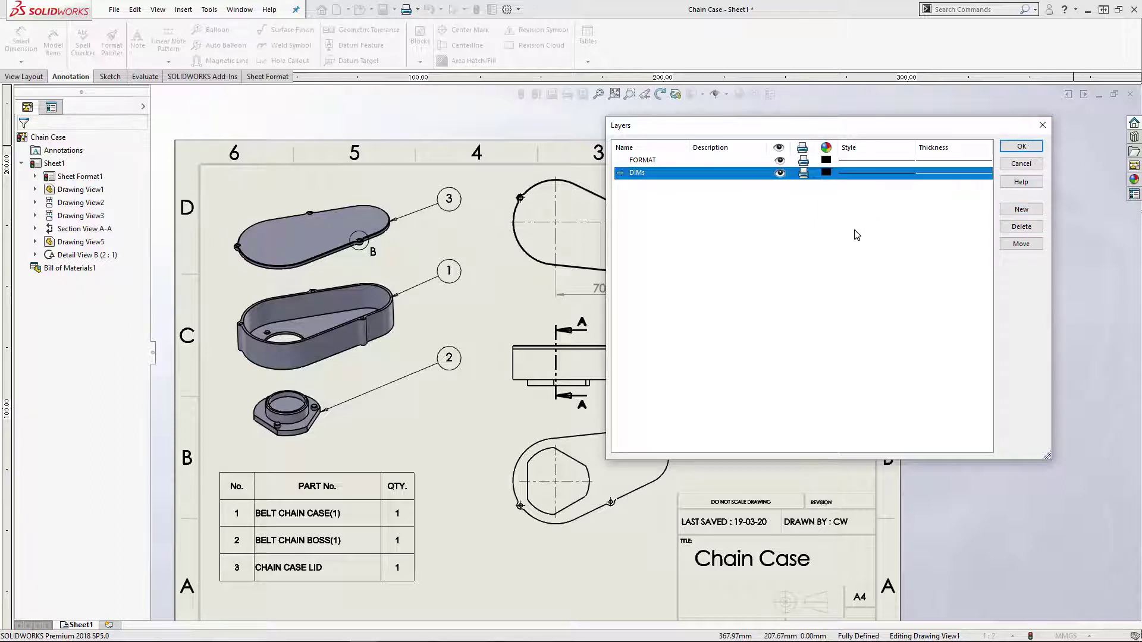
Try orange as the DIMs layer colour, return it to black, and accept the layer settings
left_click(825, 174)
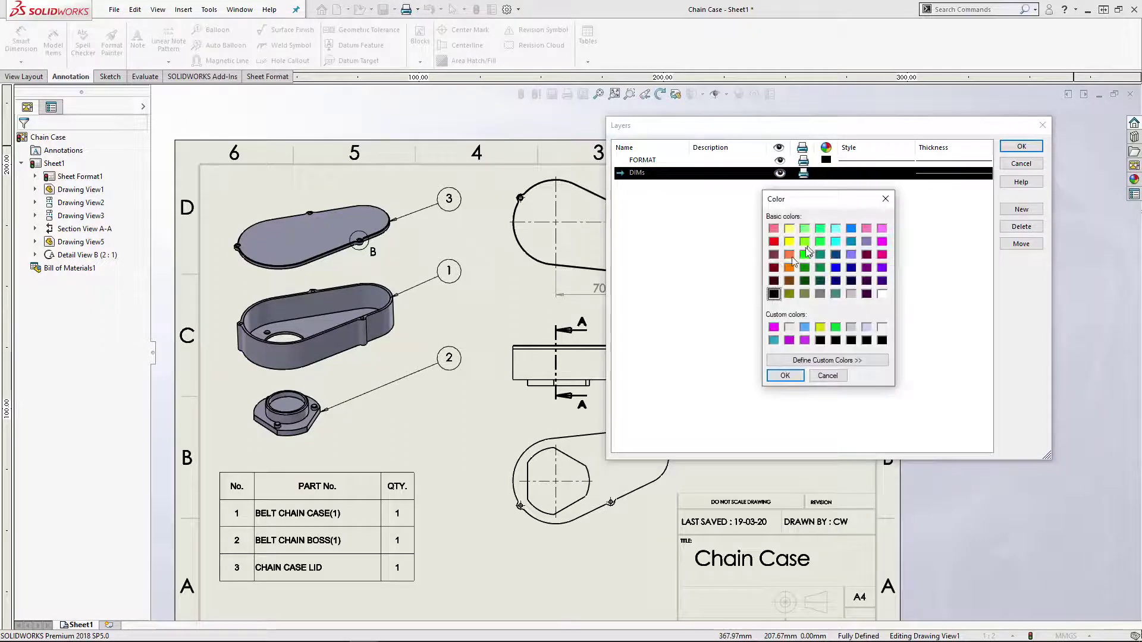
left_click(784, 374)
left_click(826, 173)
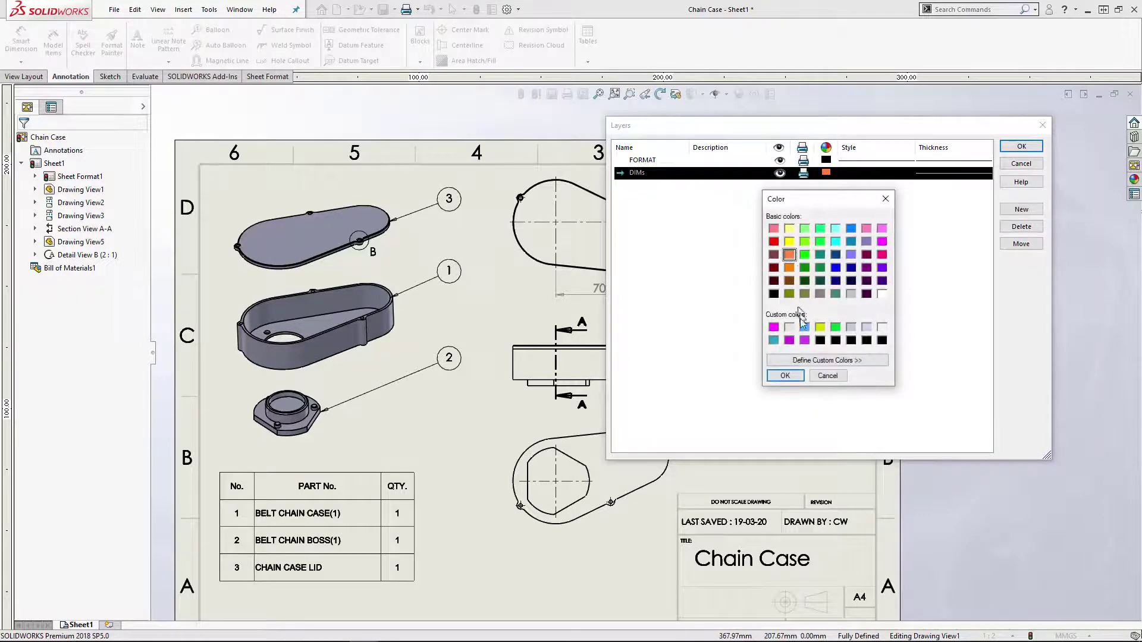
left_click(773, 294)
left_click(785, 375)
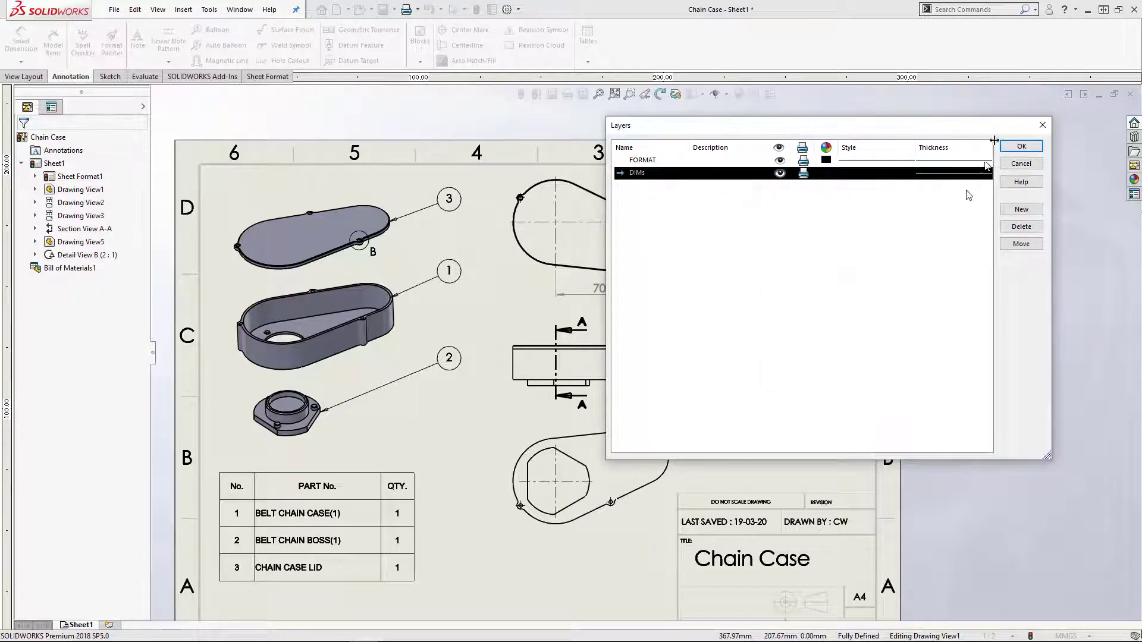
left_click(1020, 146)
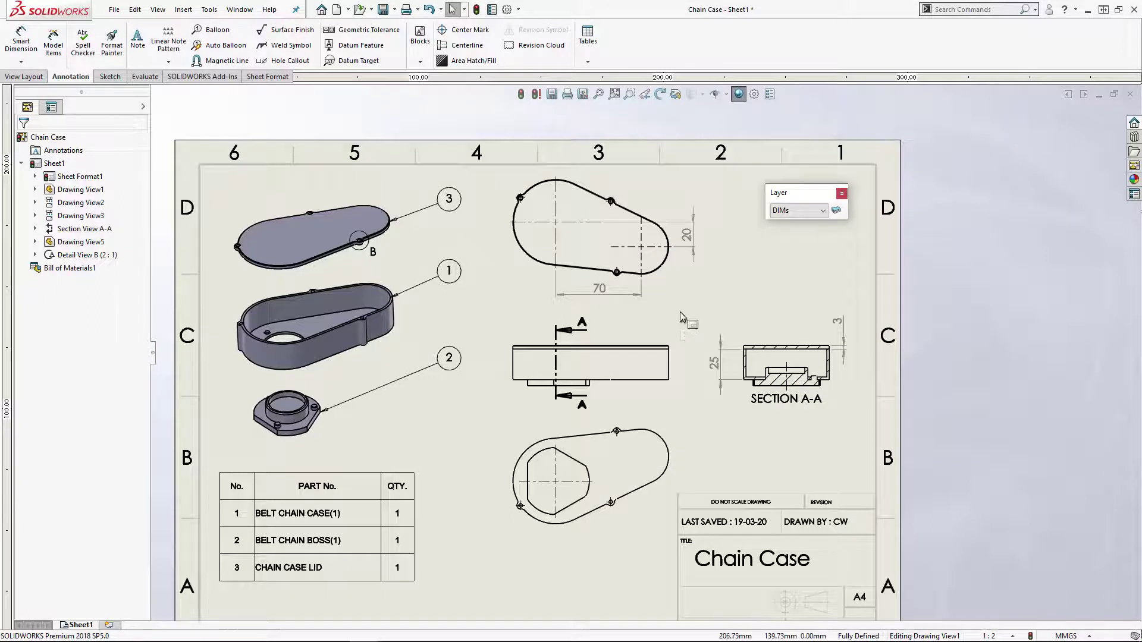
Assign the 20, 70, 25 and 3 mm dimensions to the DIMs layer
left_click(688, 235)
left_click(599, 289, "ctrl")
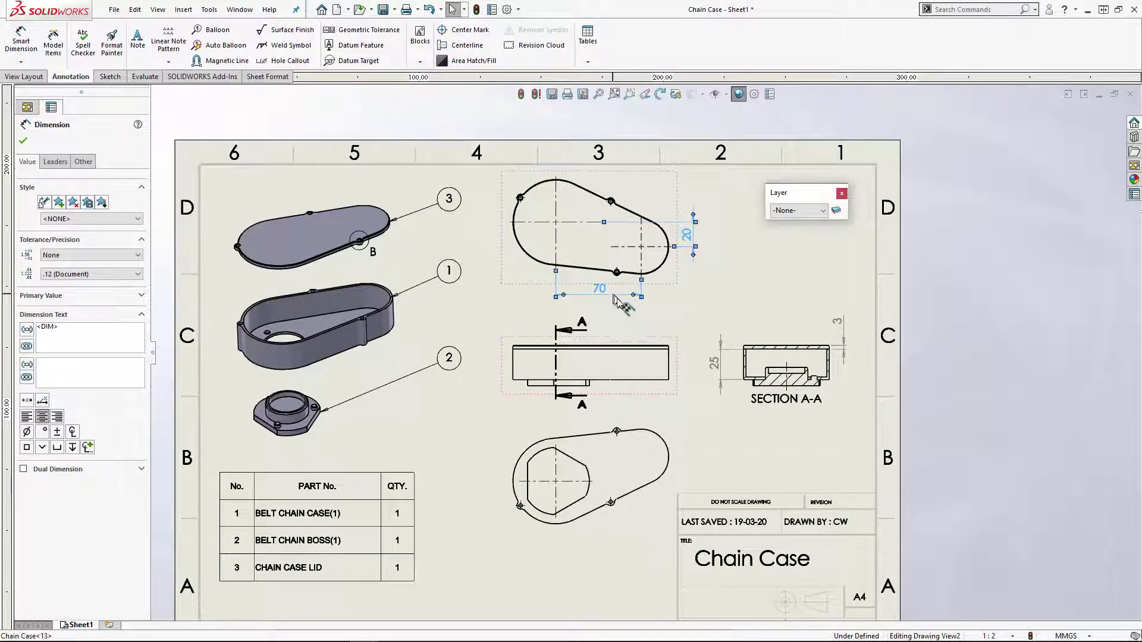
left_click(713, 370, "ctrl")
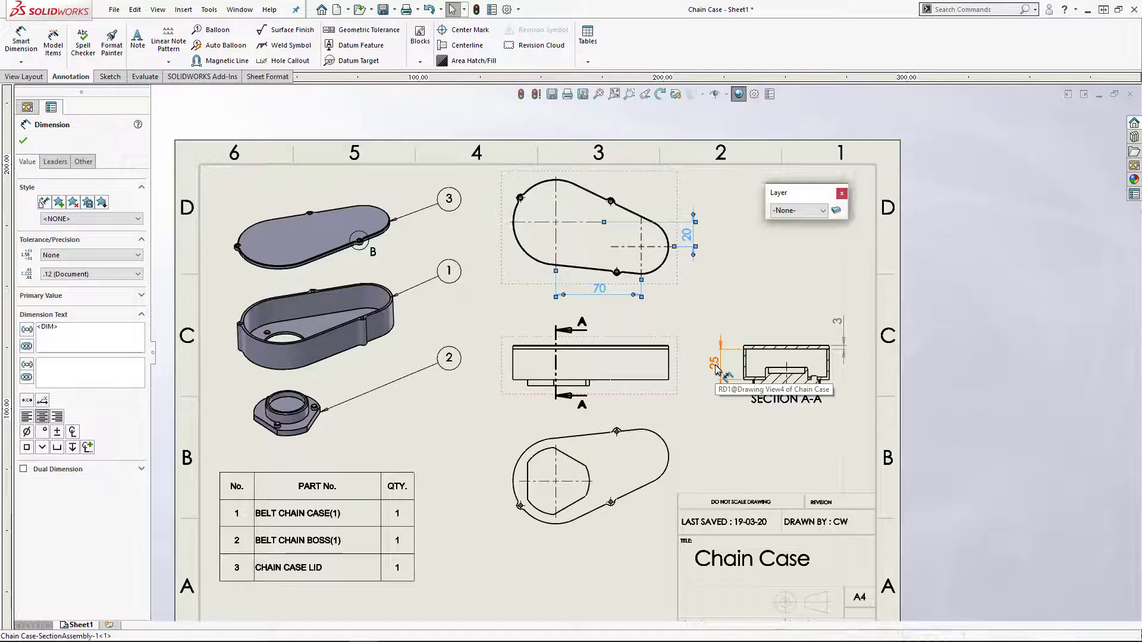
left_click(839, 323, "ctrl")
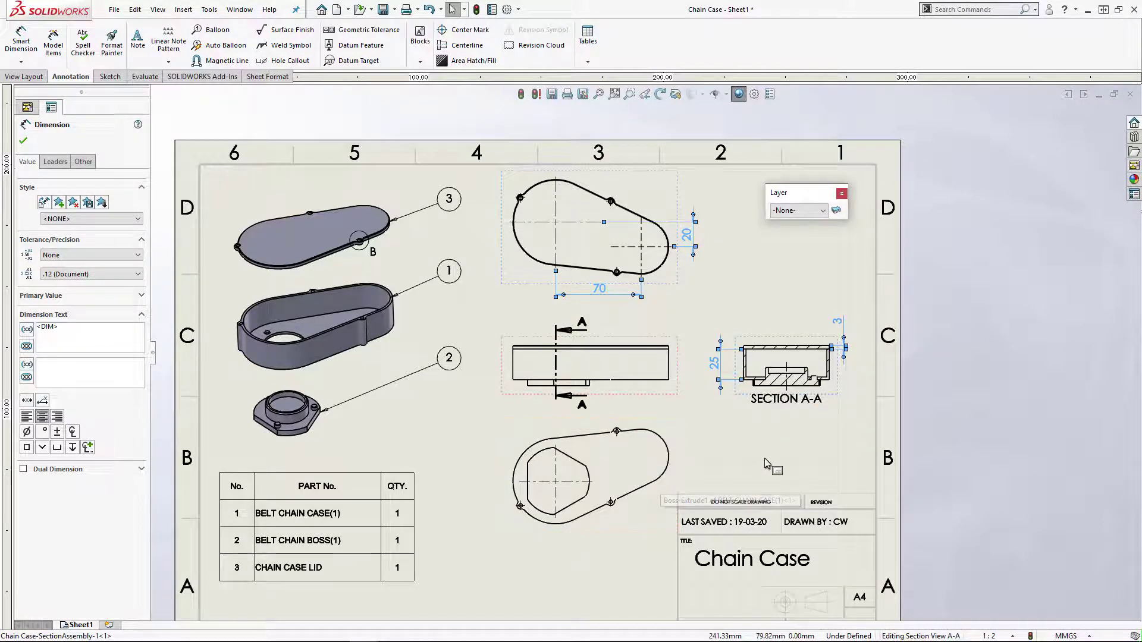
left_click(814, 211)
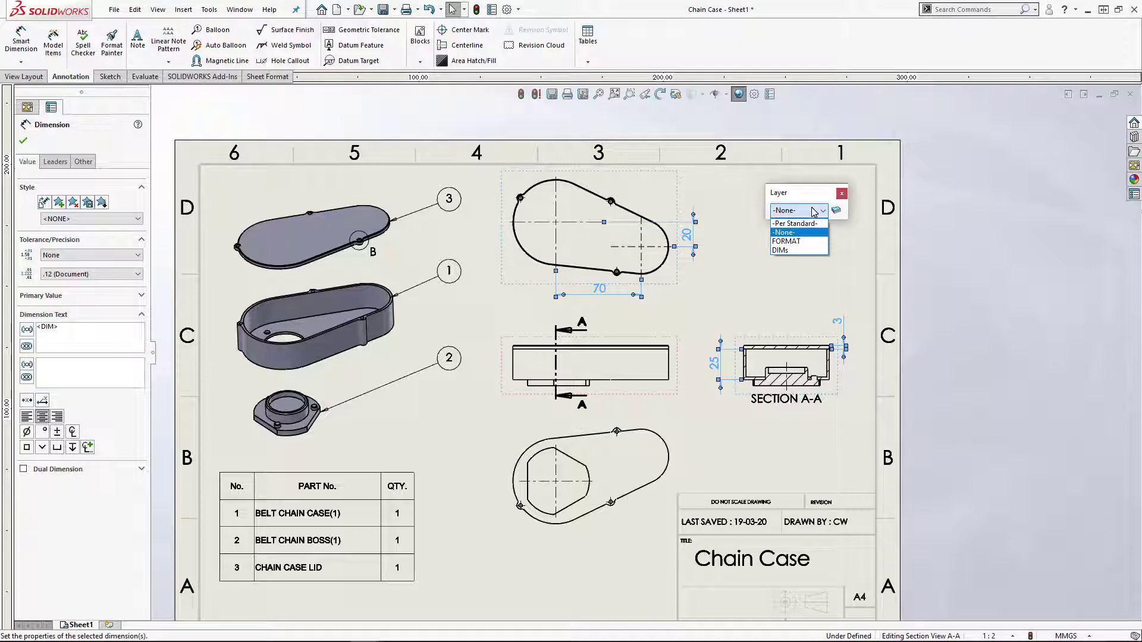
left_click(786, 250)
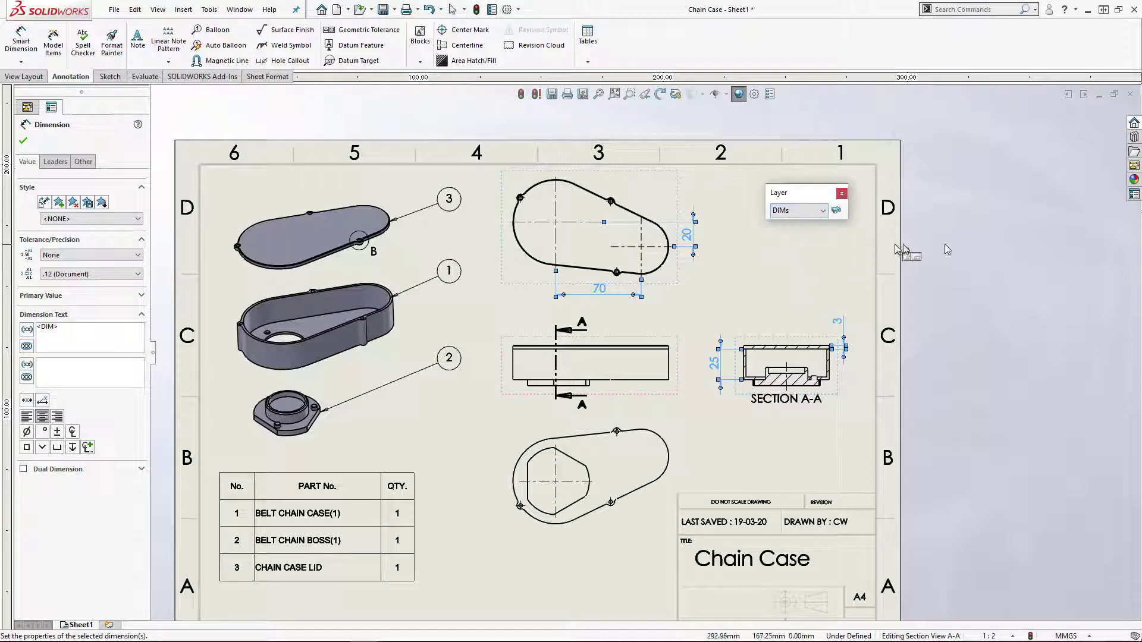
Hide the DIMs layer in the layer settings and show it again
left_click(1034, 205)
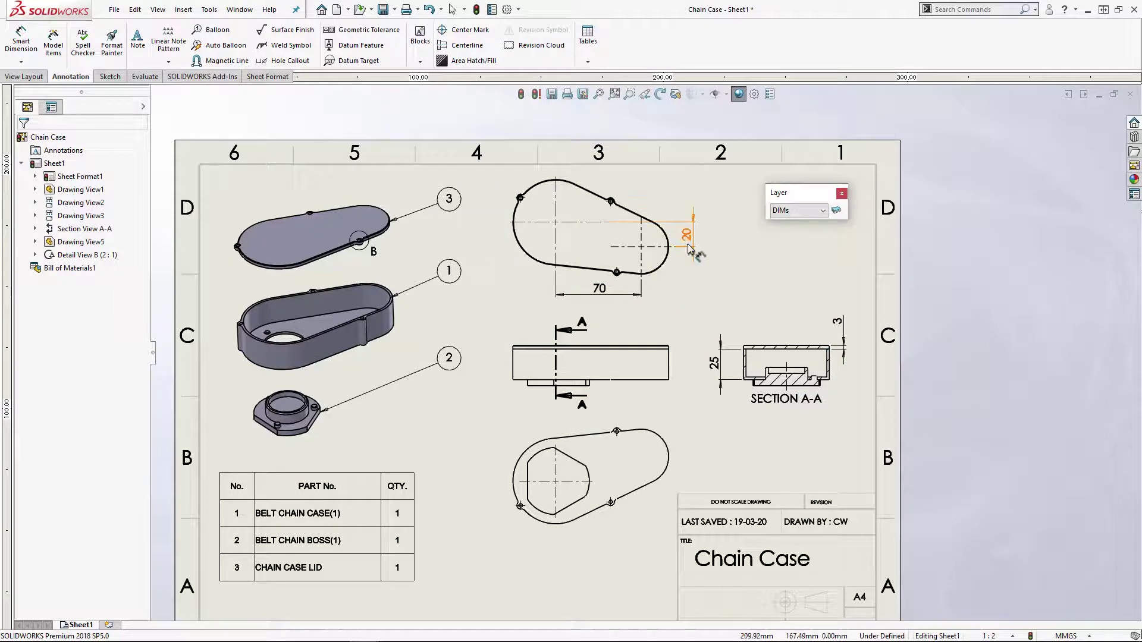
left_click(837, 212)
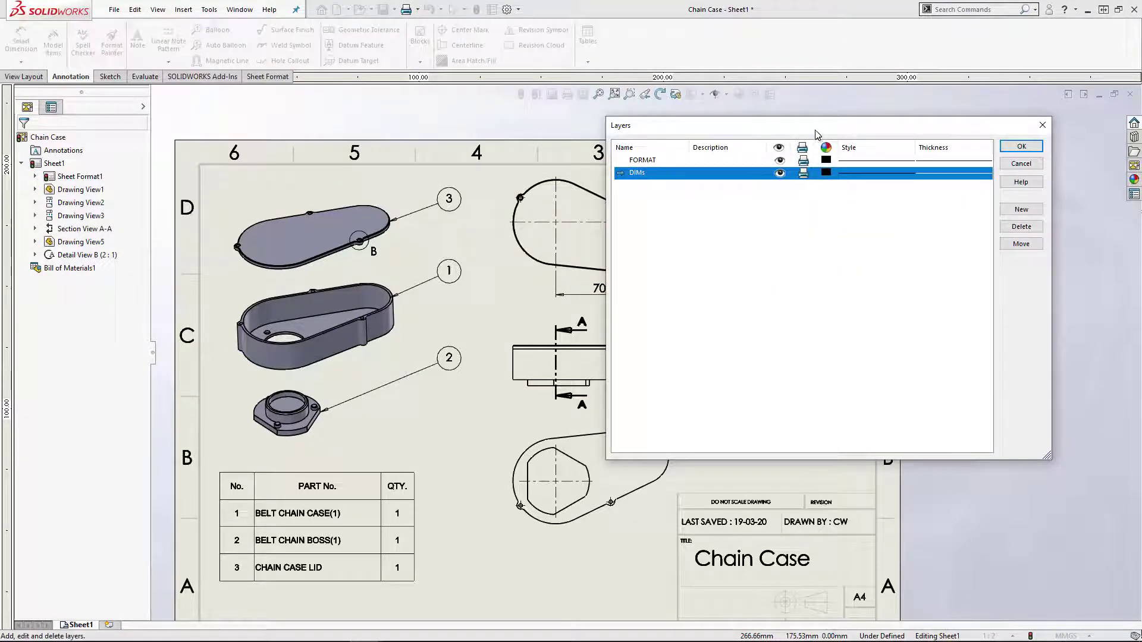
left_click_drag(812, 125, 1051, 293)
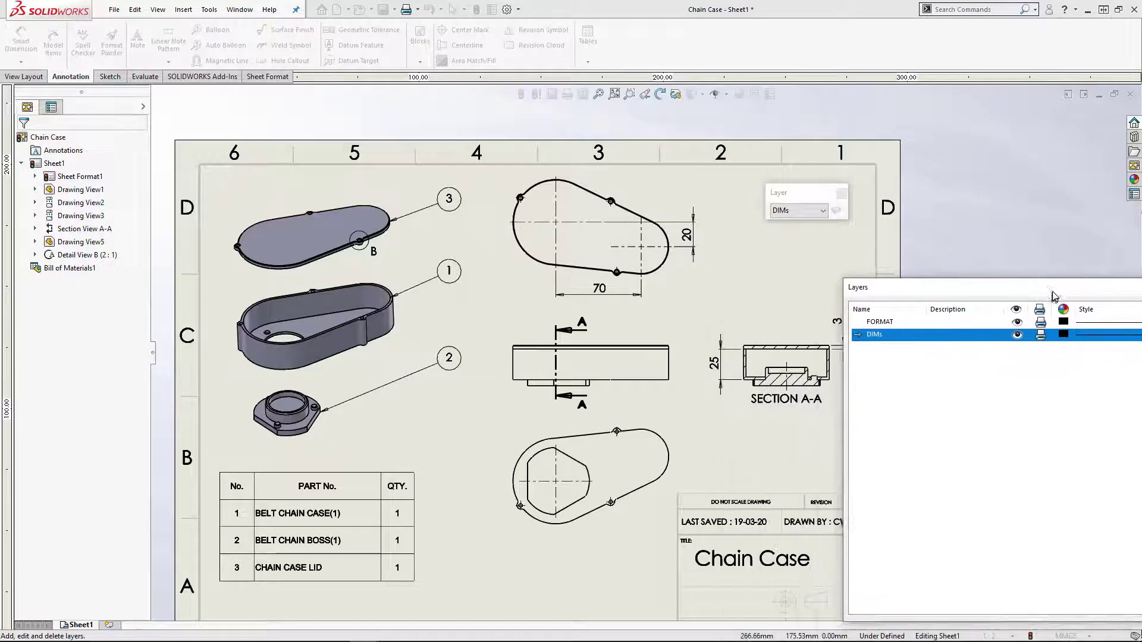
left_click(1014, 333)
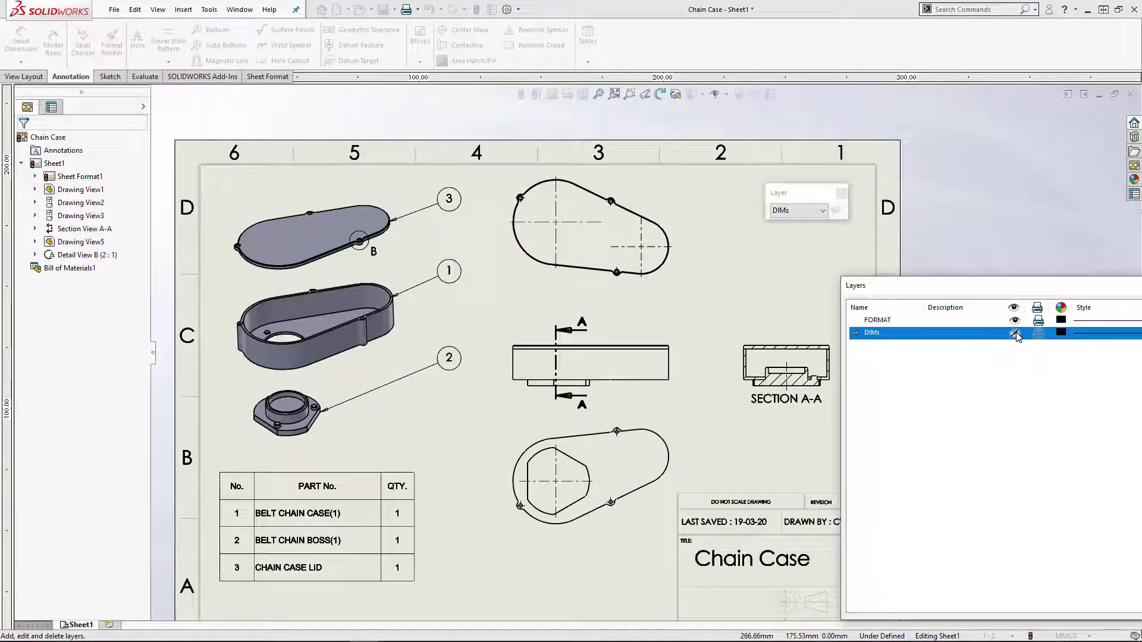
left_click(1015, 333)
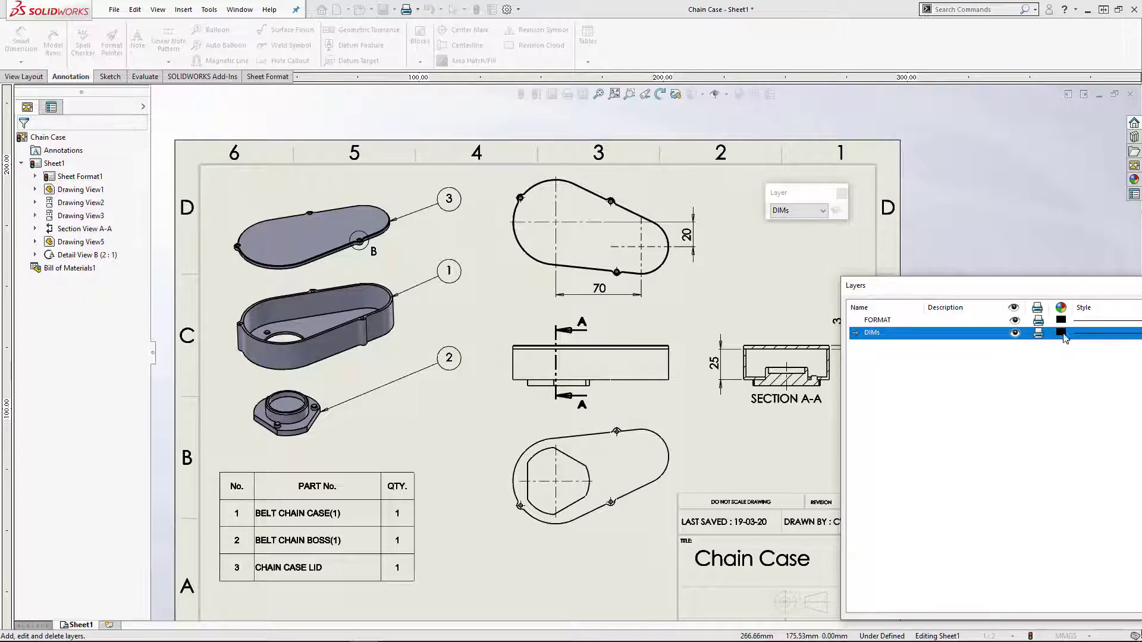
Try magenta-red as the DIMs layer colour, return it to black, and accept the layer settings
left_click(1061, 334)
left_click(1117, 416)
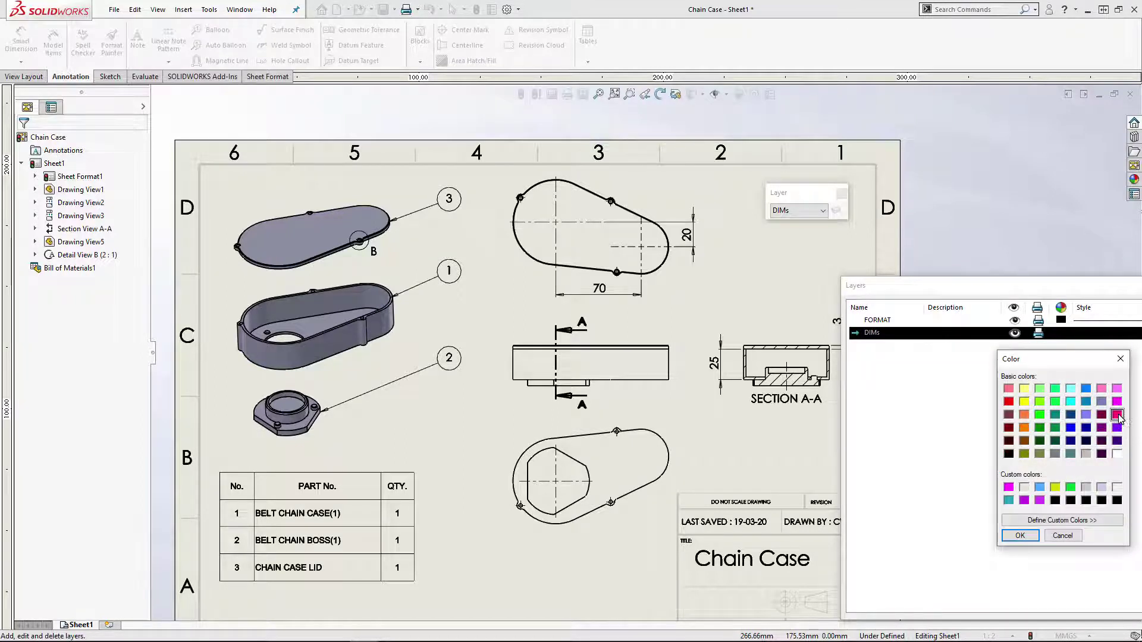
left_click(1019, 535)
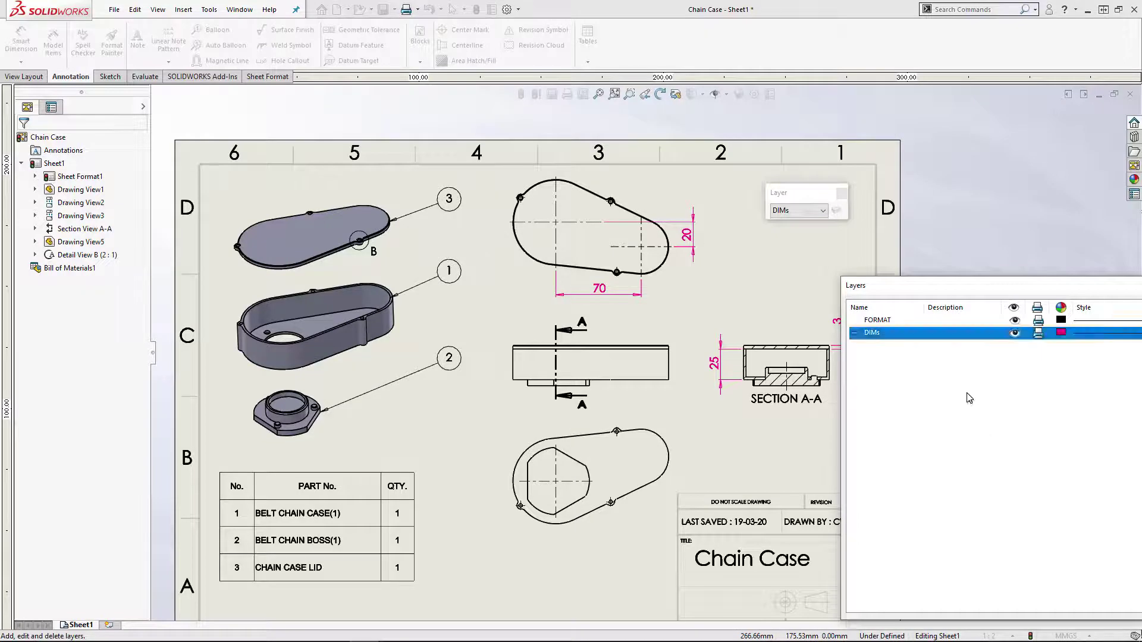
left_click(1061, 334)
left_click(1009, 455)
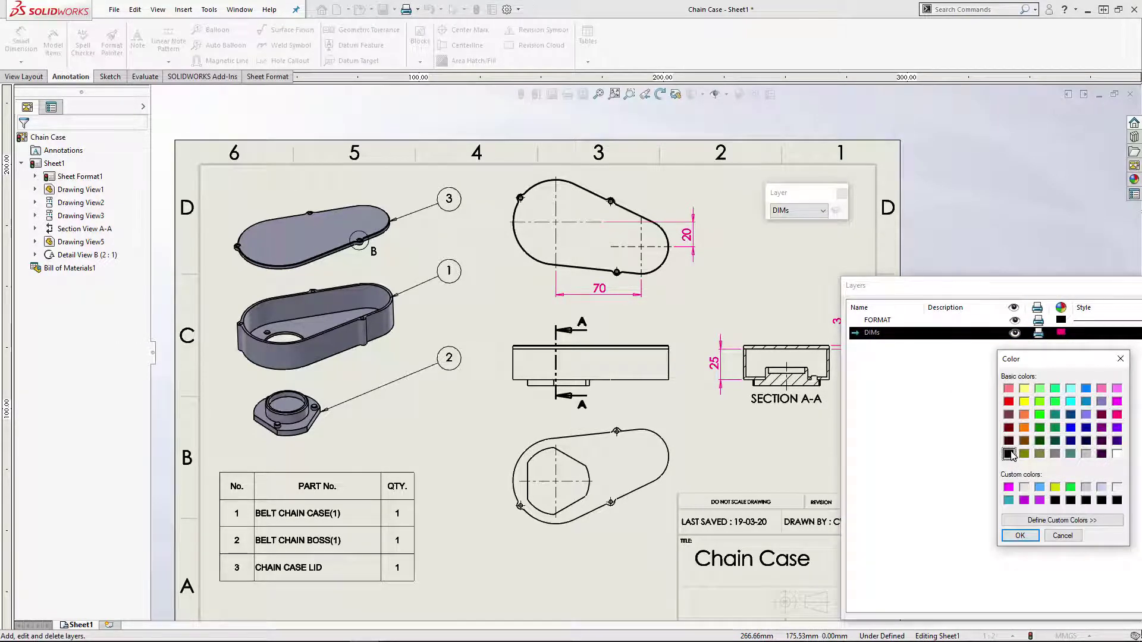
left_click(1020, 536)
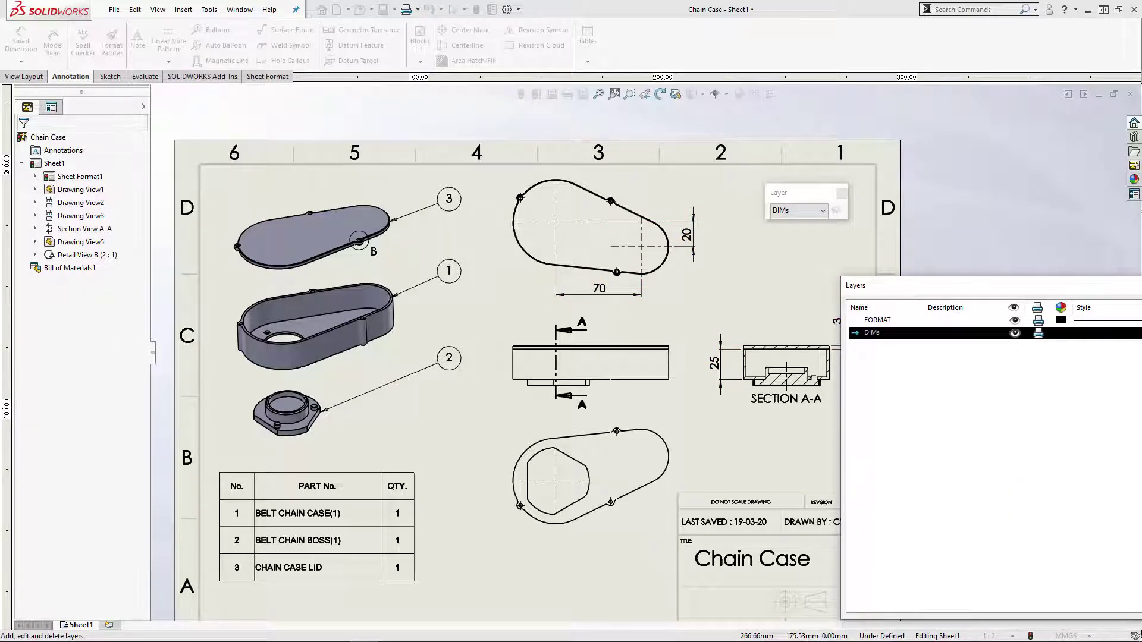
key("Return")
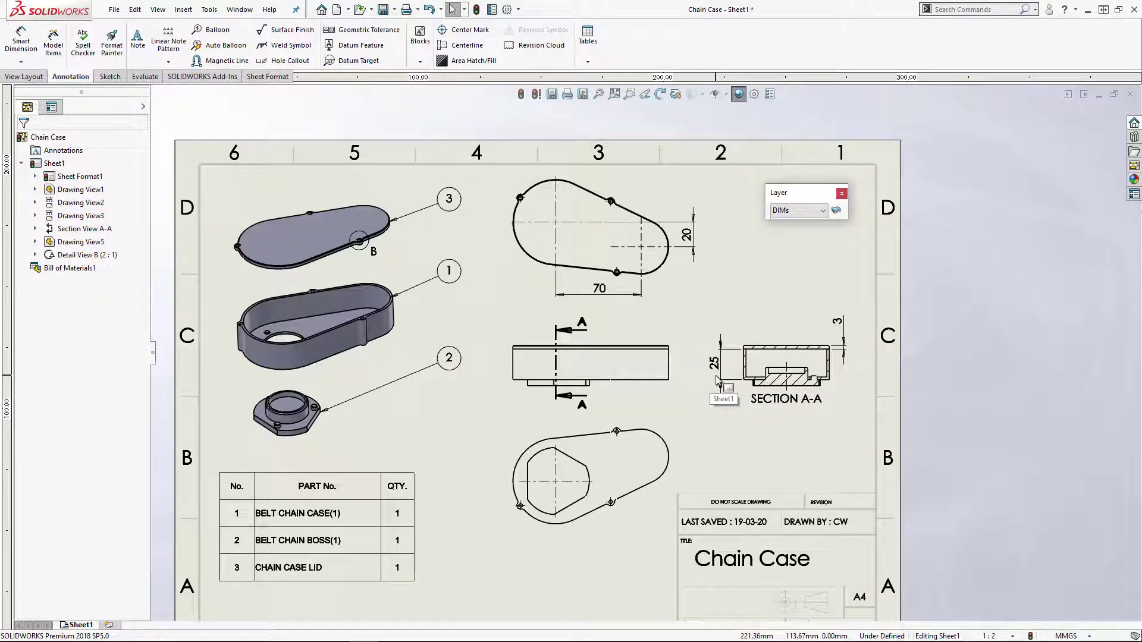
left_click(740, 294)
middle_click_drag(721, 345, 667, 249)
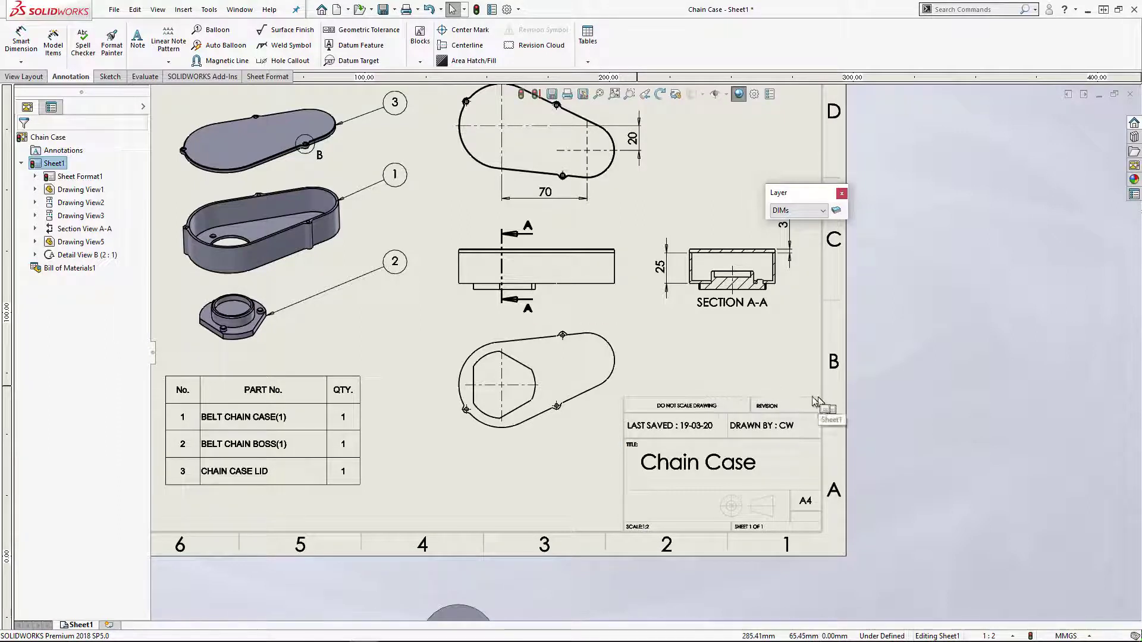
left_click(836, 211)
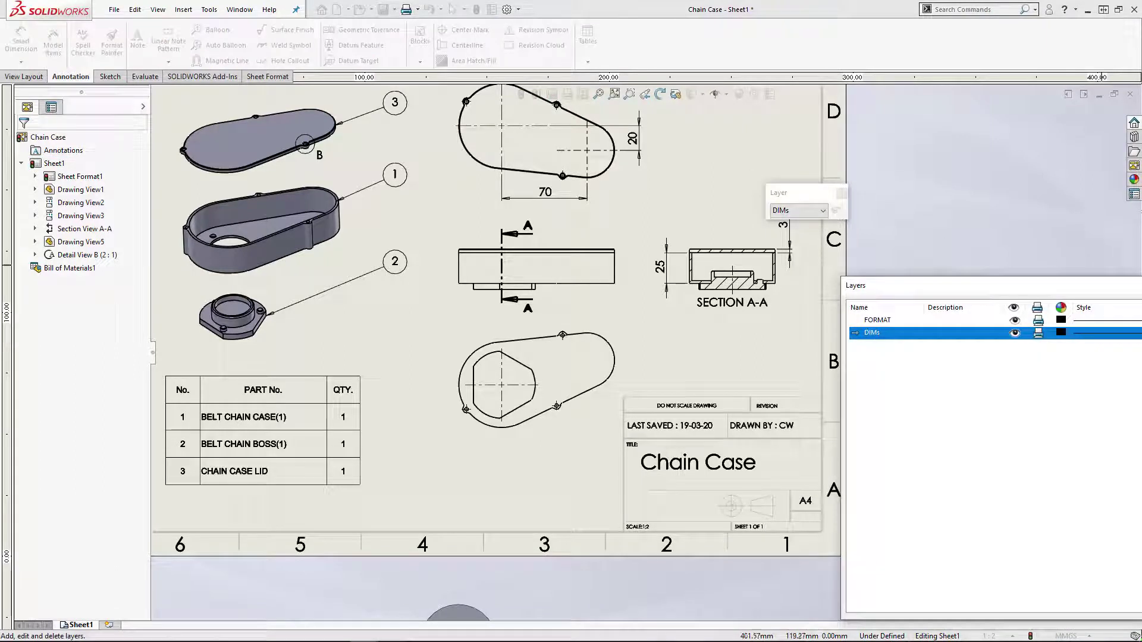
key("Return")
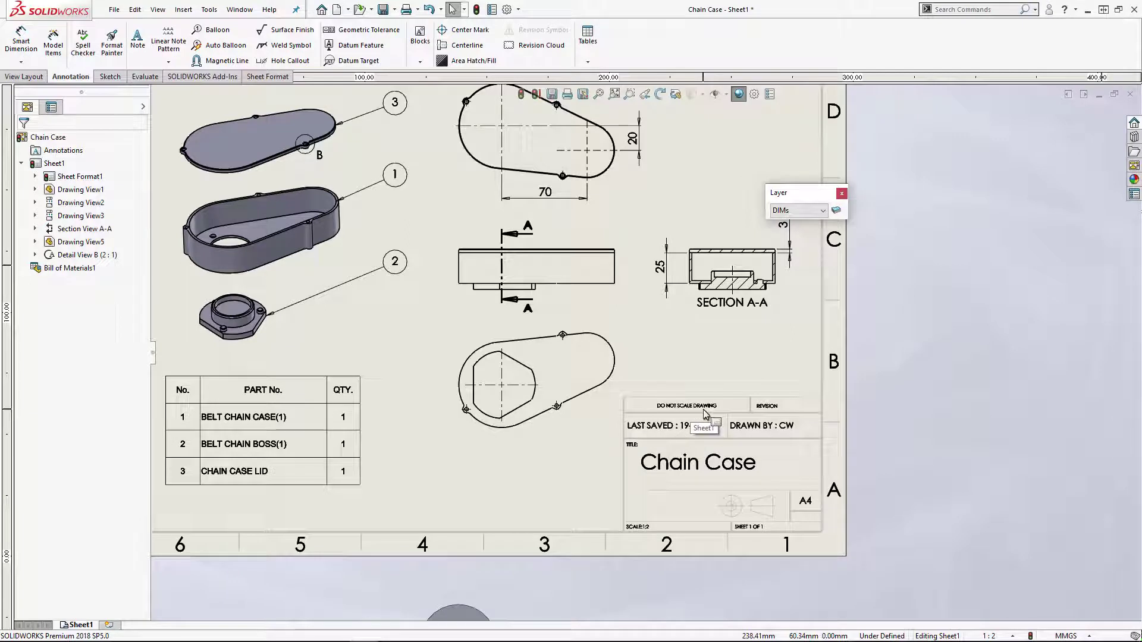
Open the sheet format for editing and check its FORMAT layer in the layer settings
right_click(767, 474)
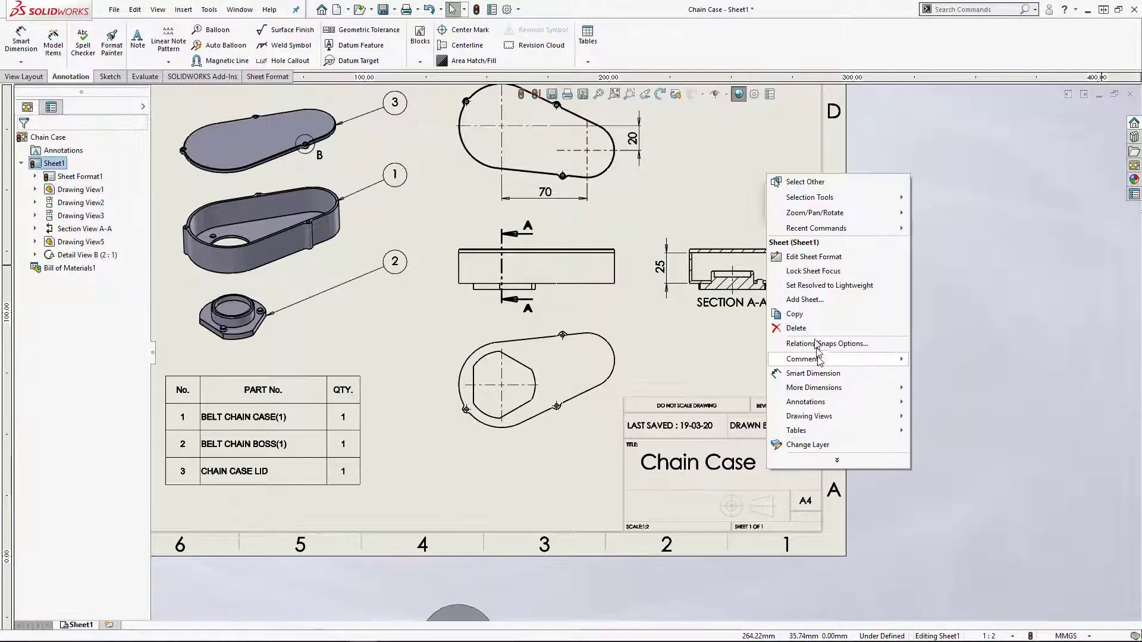
left_click(822, 261)
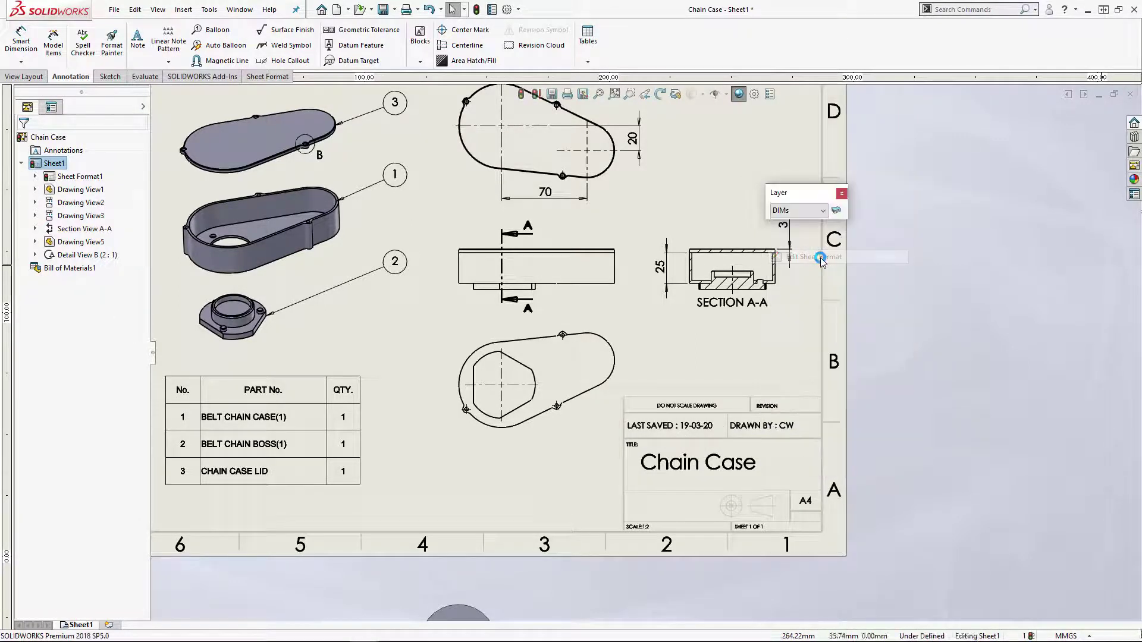
key("z")
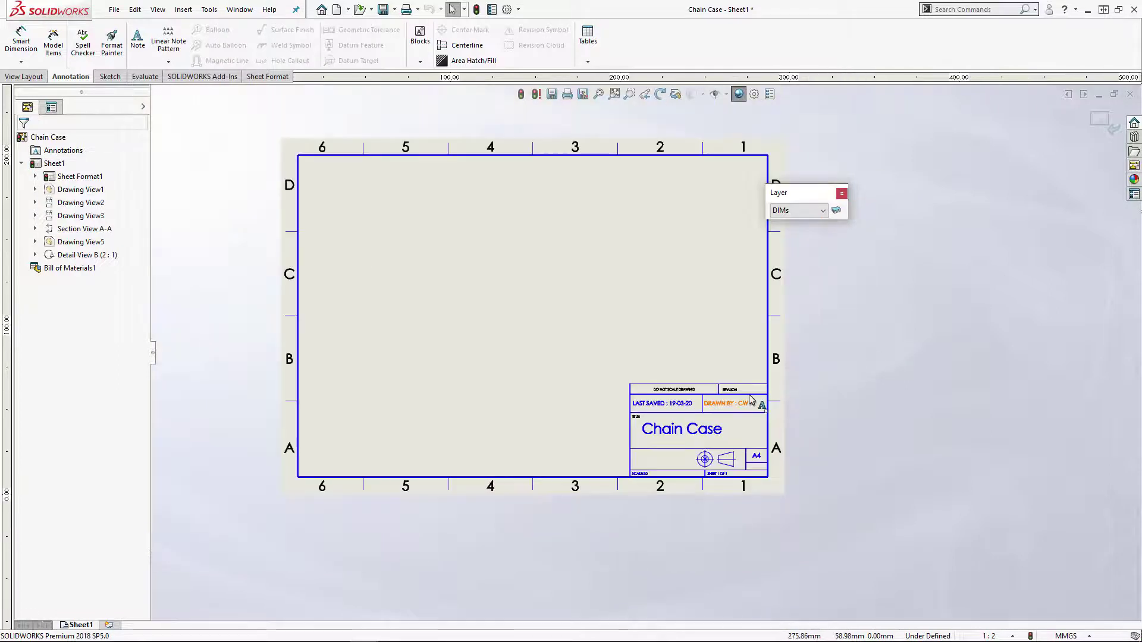
middle_click_drag(774, 401, 791, 408)
left_click(836, 211)
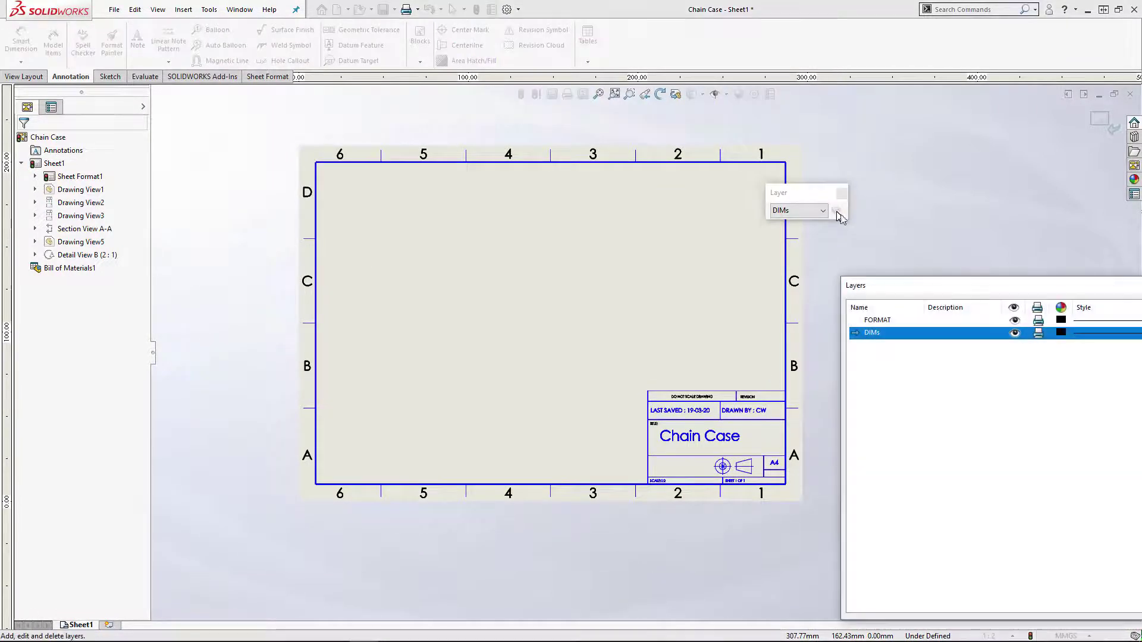
left_click(885, 321)
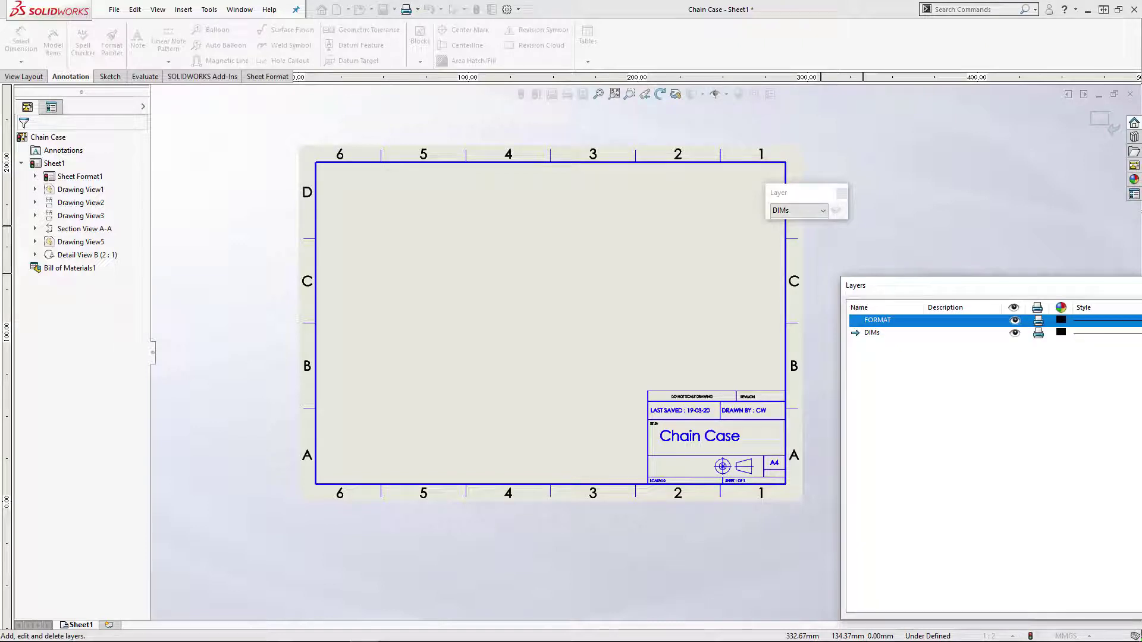
key("Return")
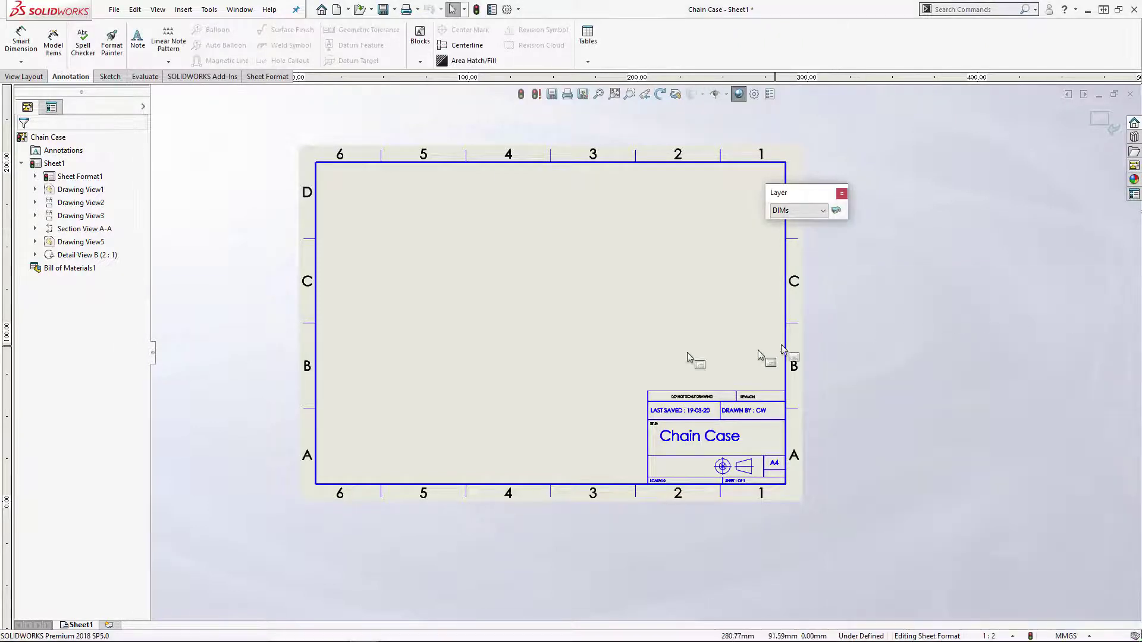
Assign all the border lines, title block lines and title block notes to the FORMAT layer
left_click_drag(276, 157, 895, 566)
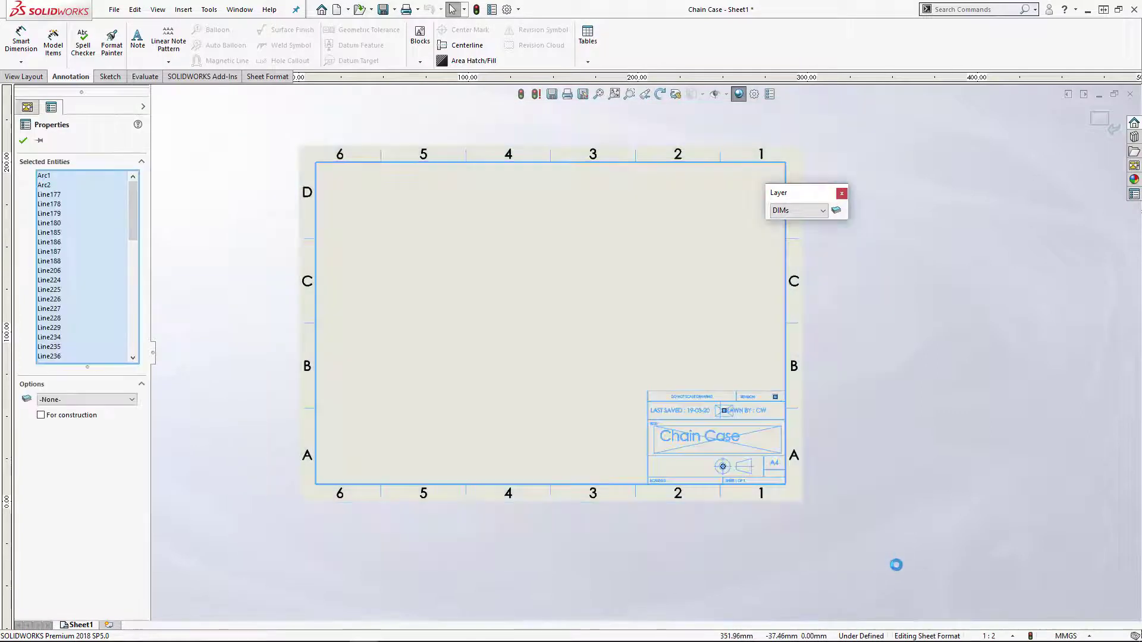
left_click(822, 210)
left_click(797, 241)
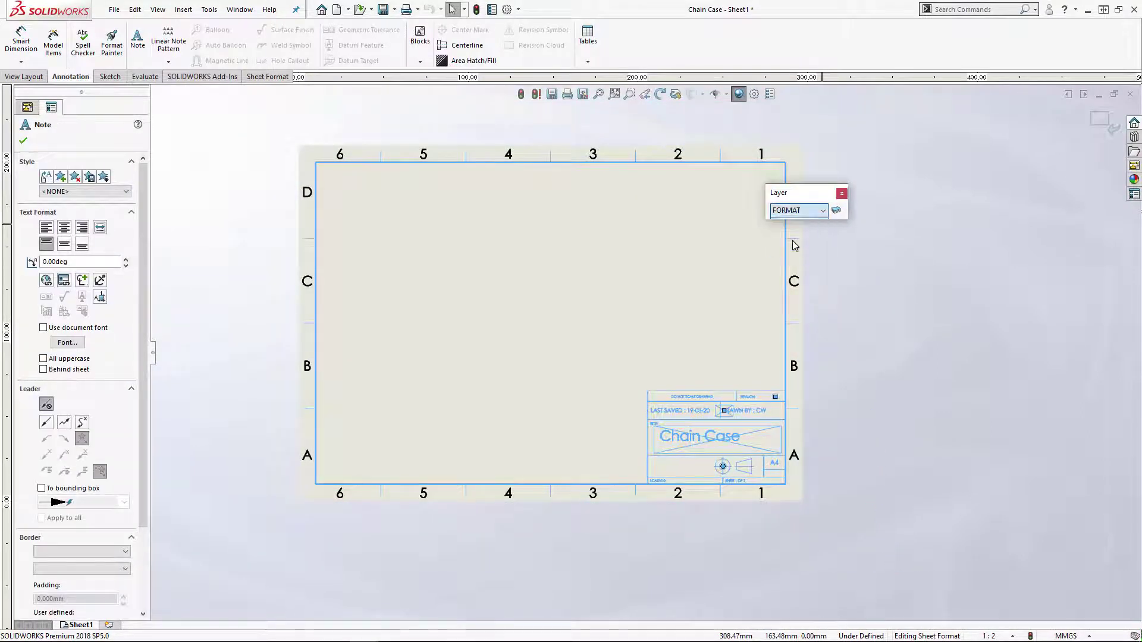
left_click(941, 277)
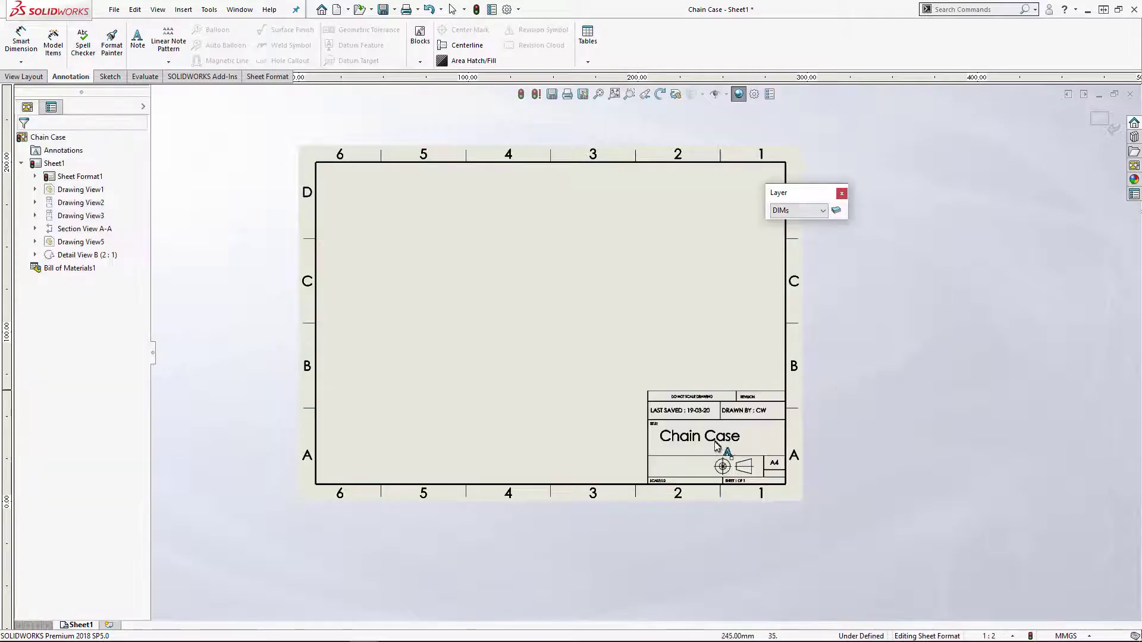
Try orange as the FORMAT layer colour, return it to black, and accept the layer settings
left_click(836, 210)
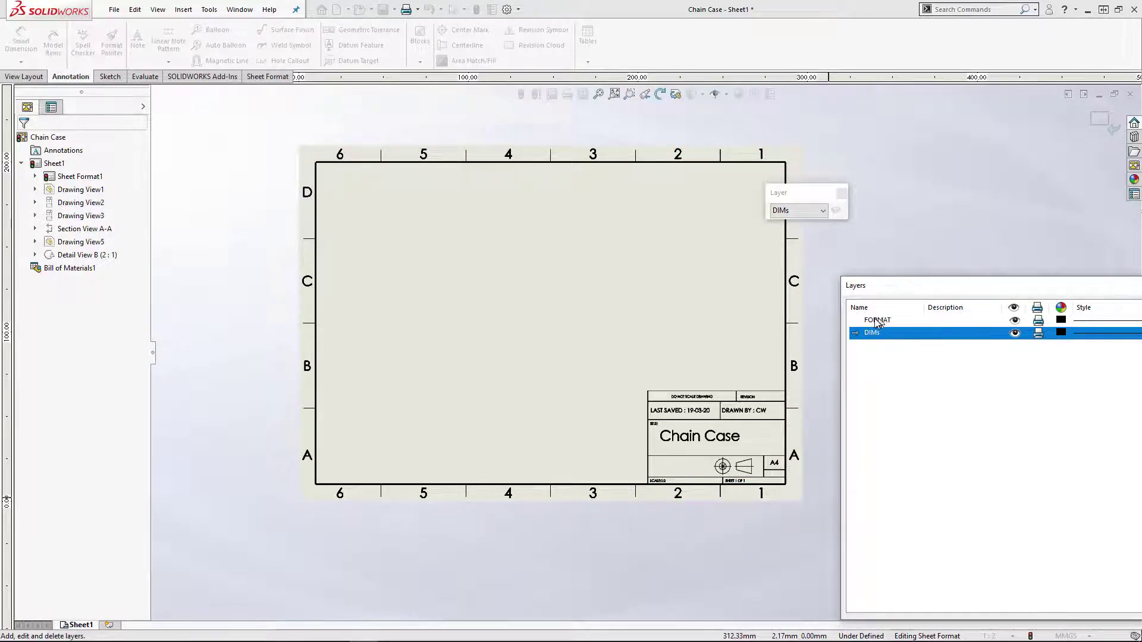
left_click(1062, 321)
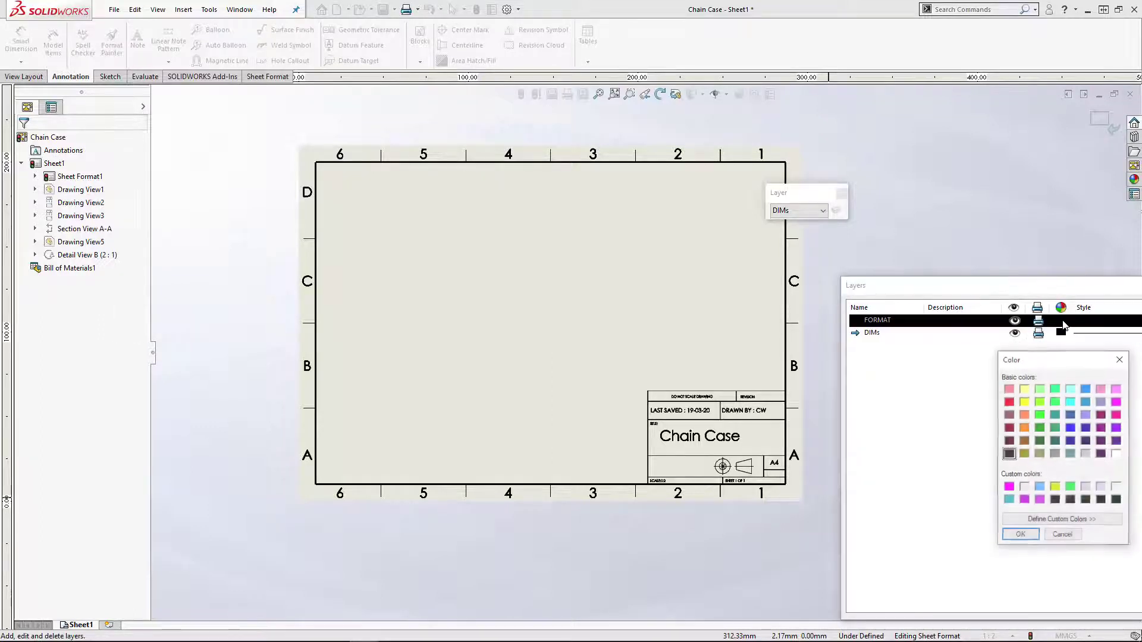
left_click(1019, 536)
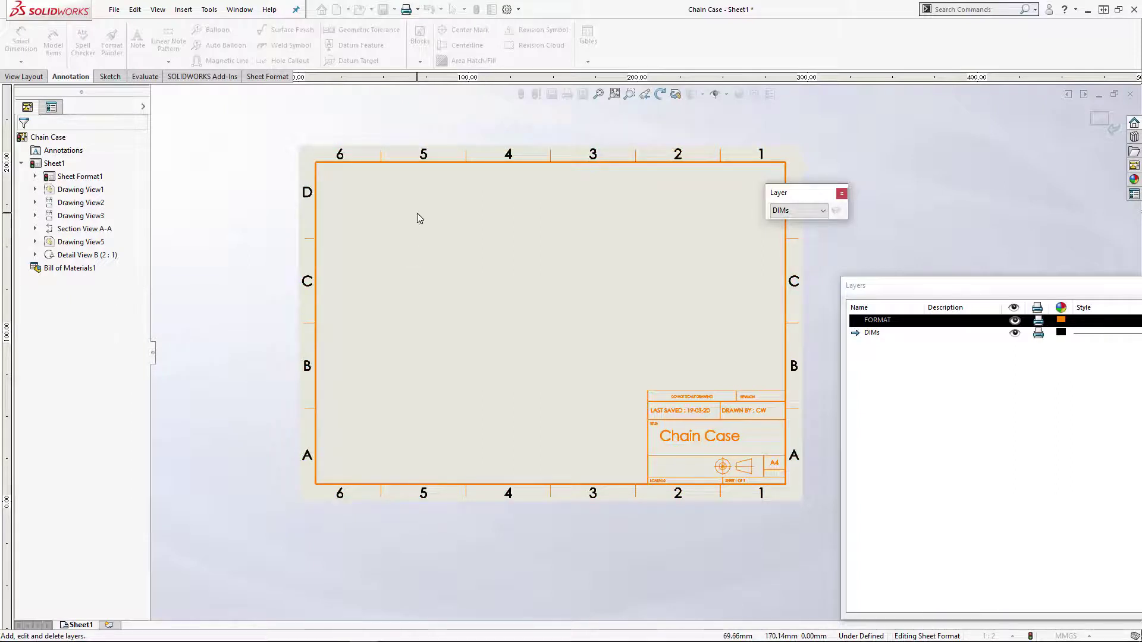
left_click(1060, 320)
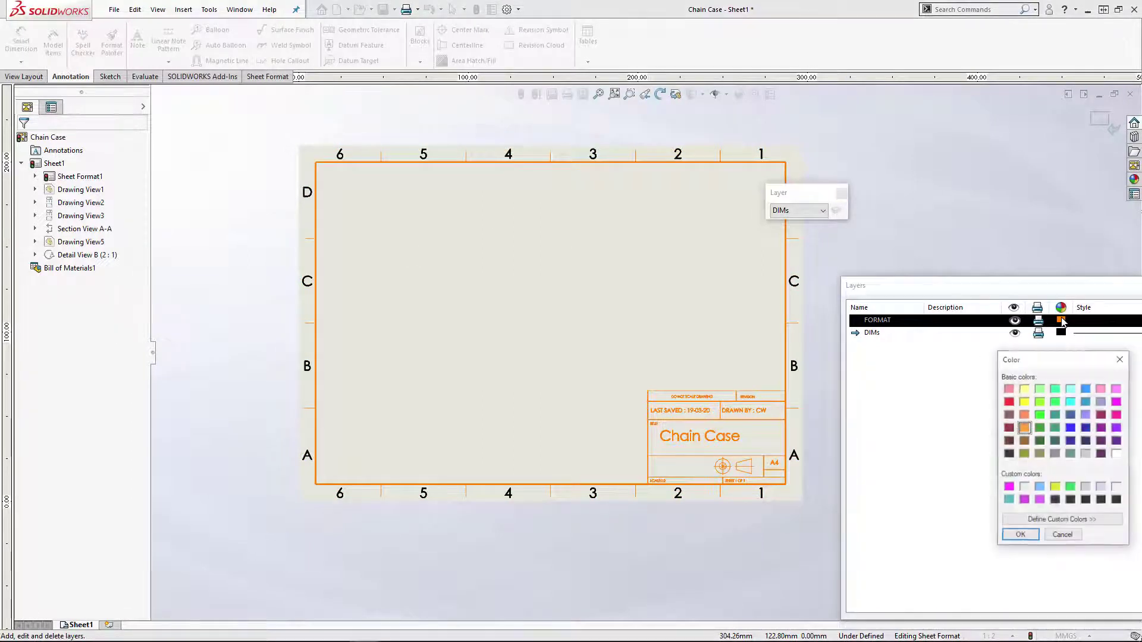
left_click(1020, 536)
key("Return")
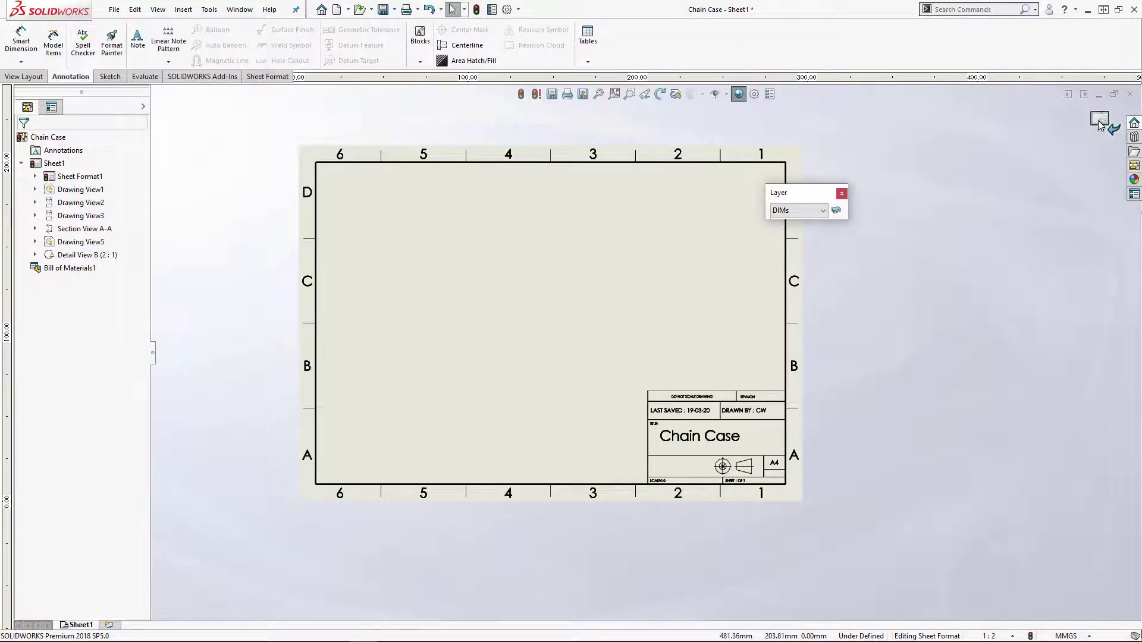
Return to editing the sheet and move Detail View B inside the border, between the parts table and the title block
left_click(1104, 123)
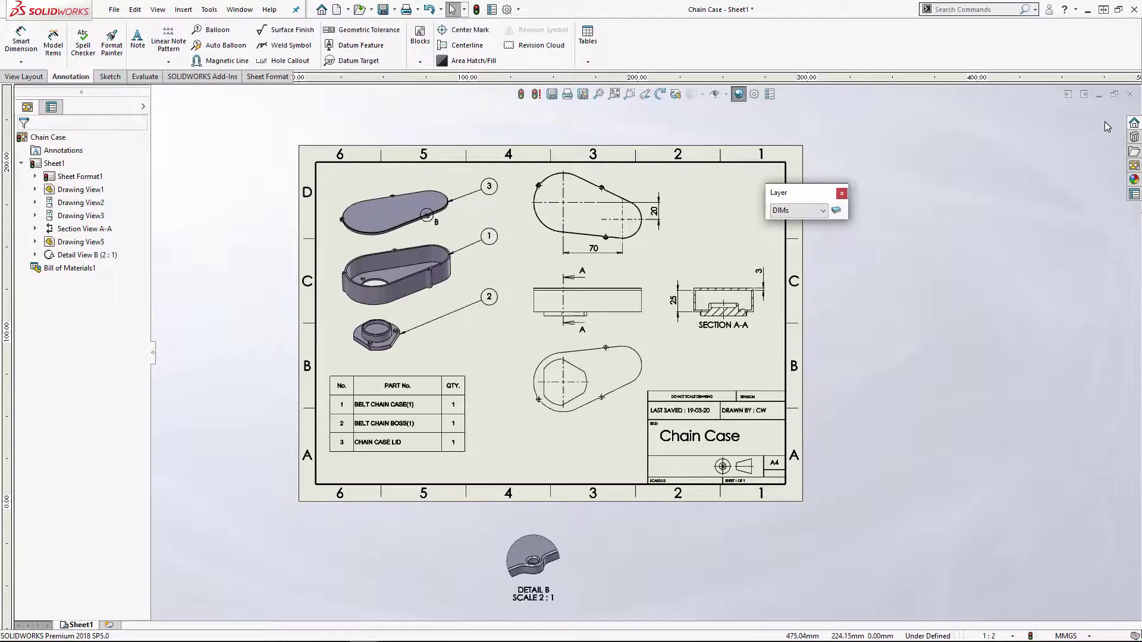
middle_click_drag(879, 409, 830, 416)
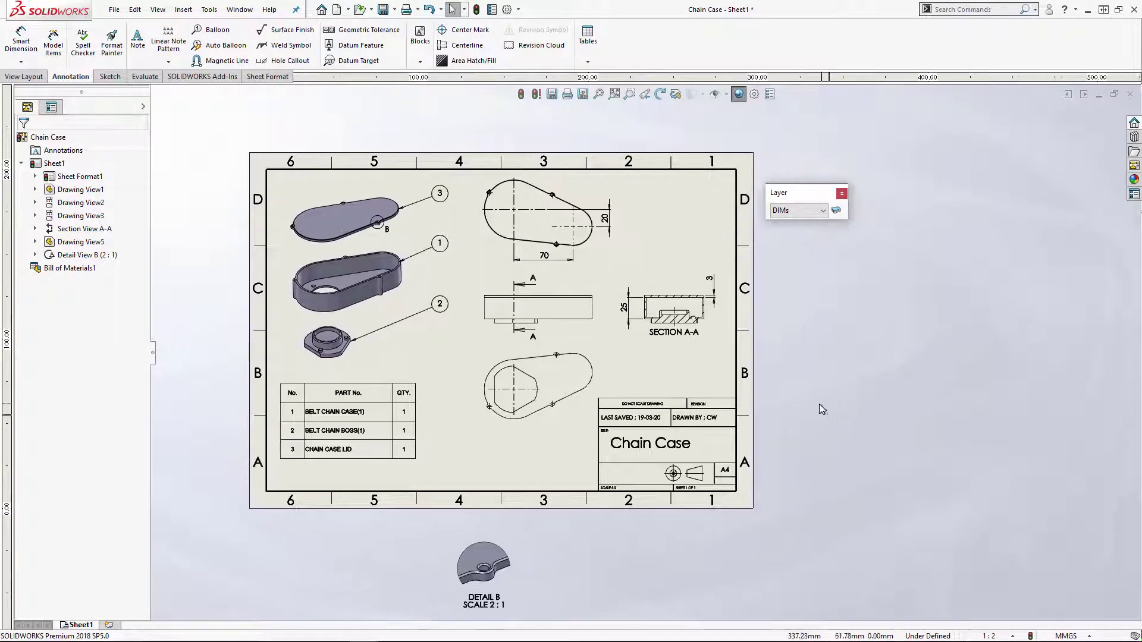
left_click_drag(510, 540, 493, 421)
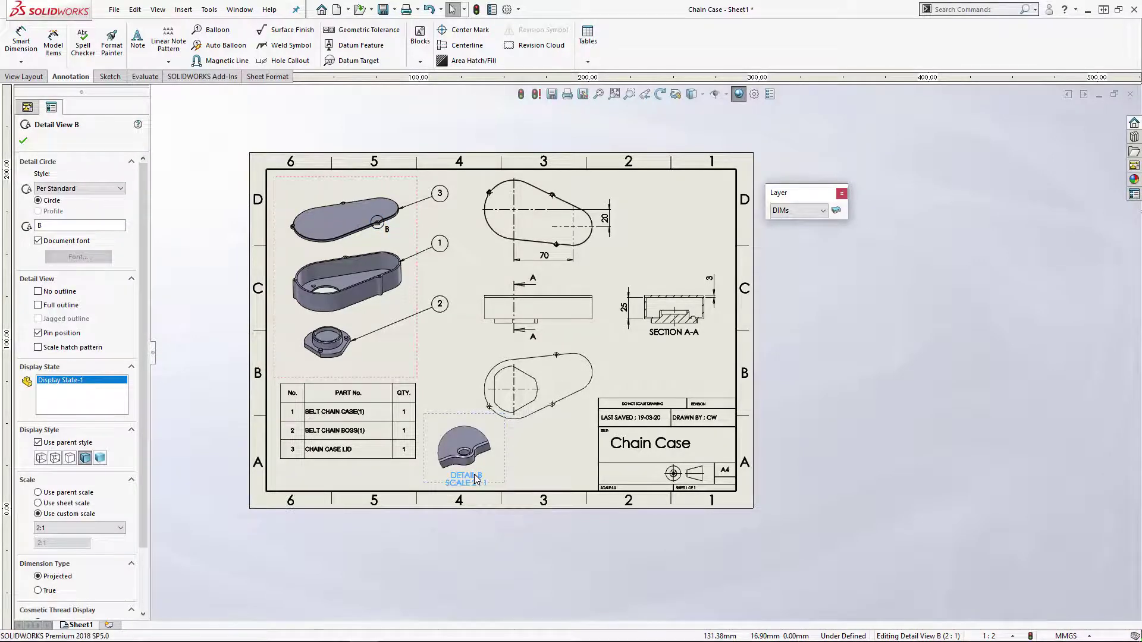
key("Escape")
scroll(486, 467, "up", 5)
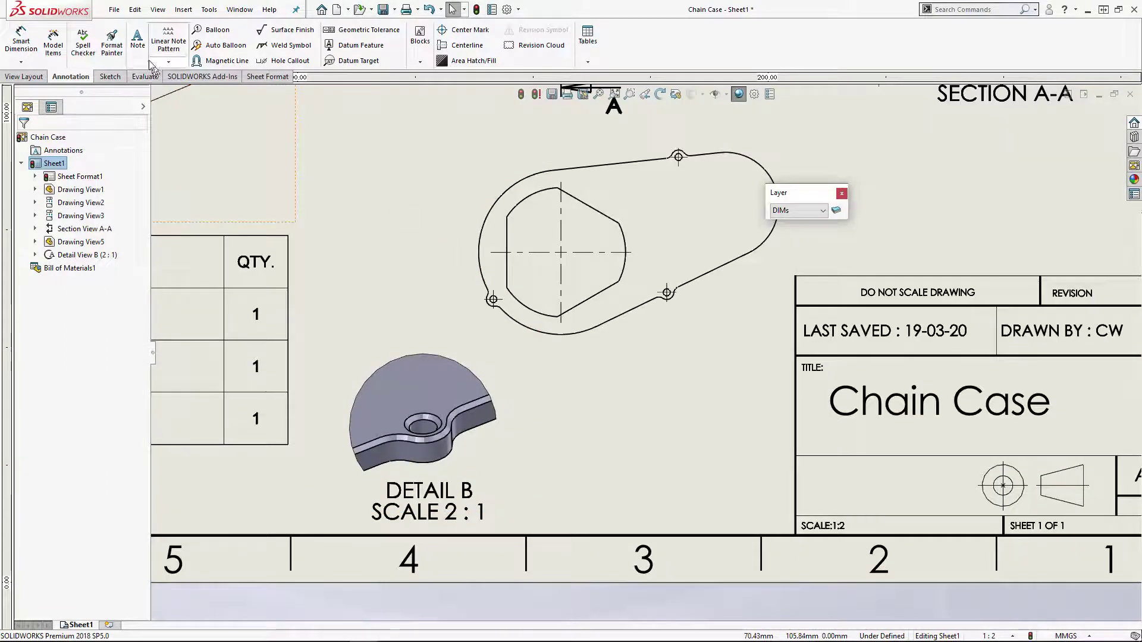
left_click(137, 40)
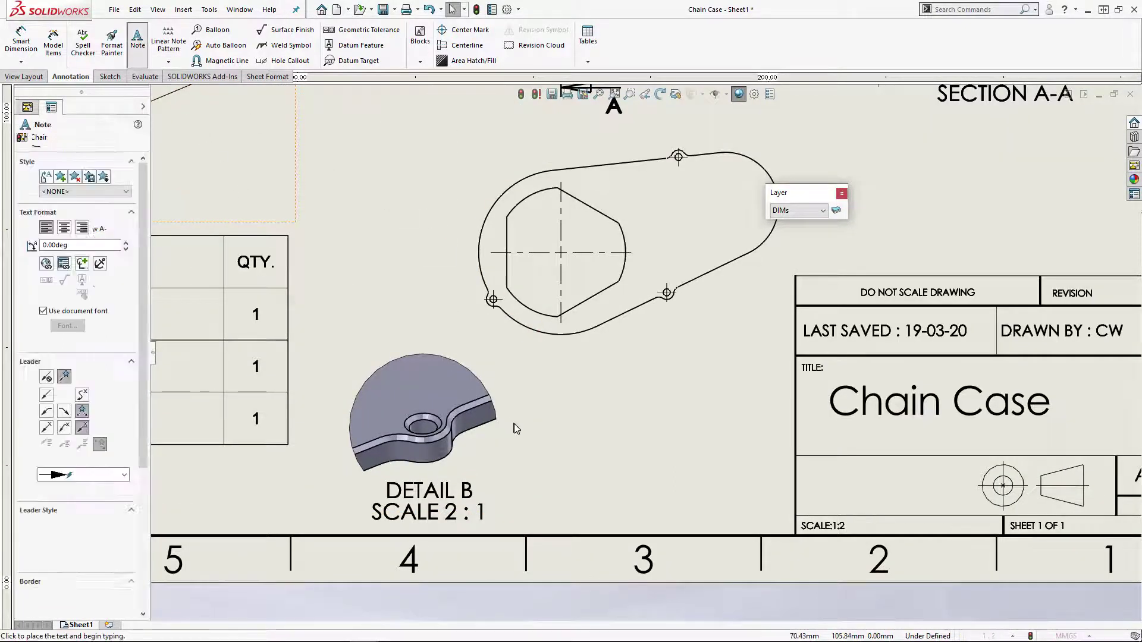
left_click(636, 393)
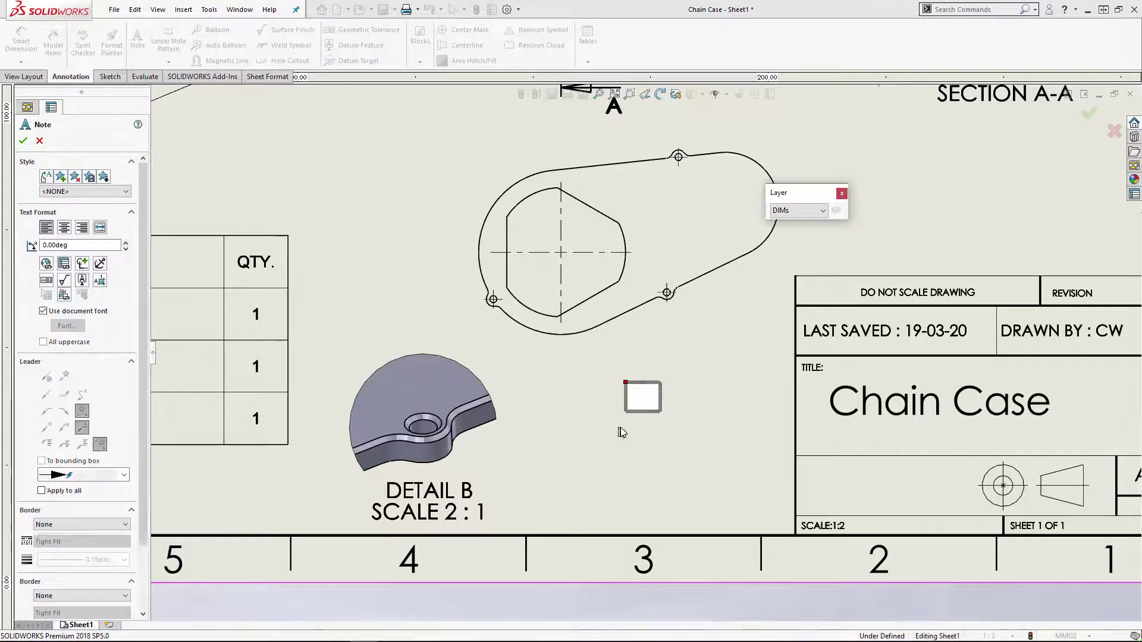
type("ouirwhgfiouergjeg")
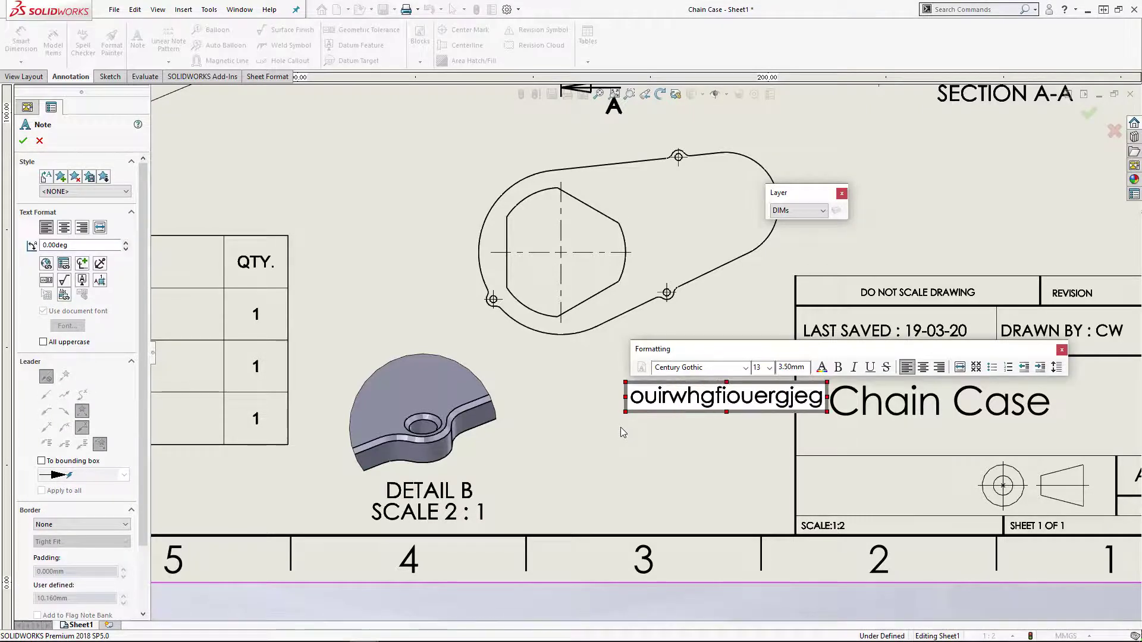
left_click(39, 141)
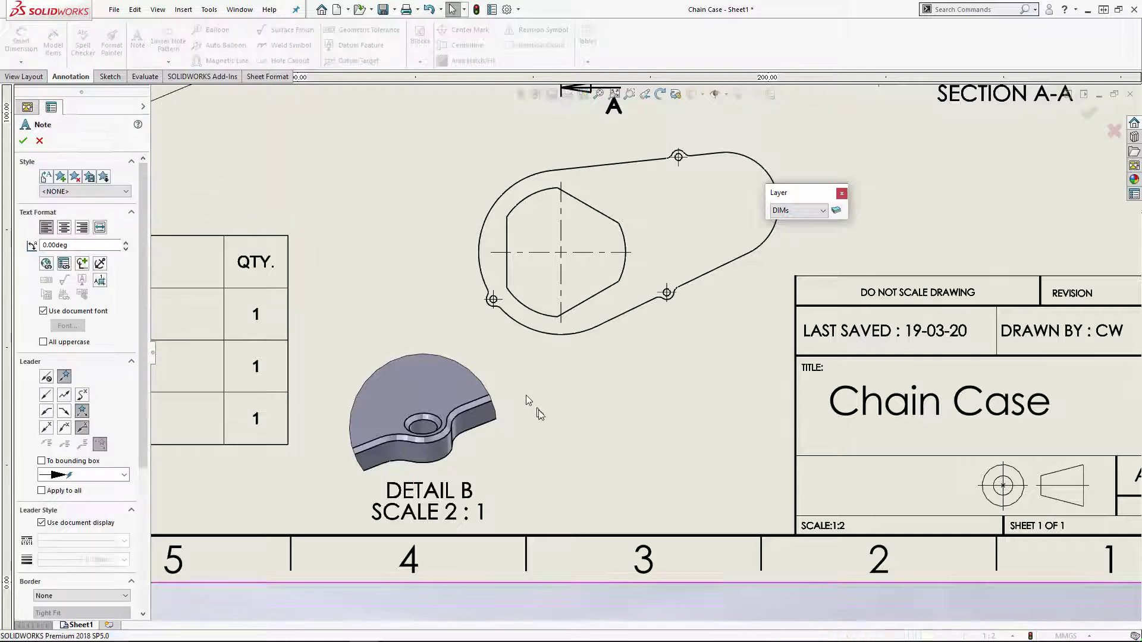
Add the leader note "0.5 x 45 Deg Chamfer" beside Detail B, pointing to the chamfered edge near the hole
left_click(446, 431)
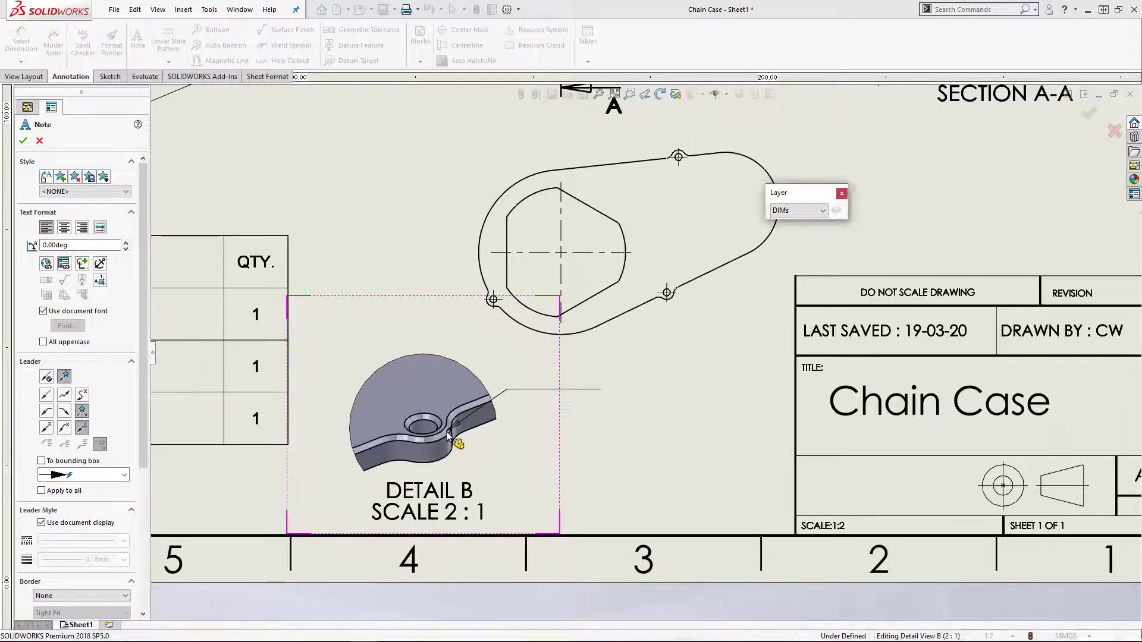
left_click(563, 463)
type("XXXXXXX")
left_click(565, 459)
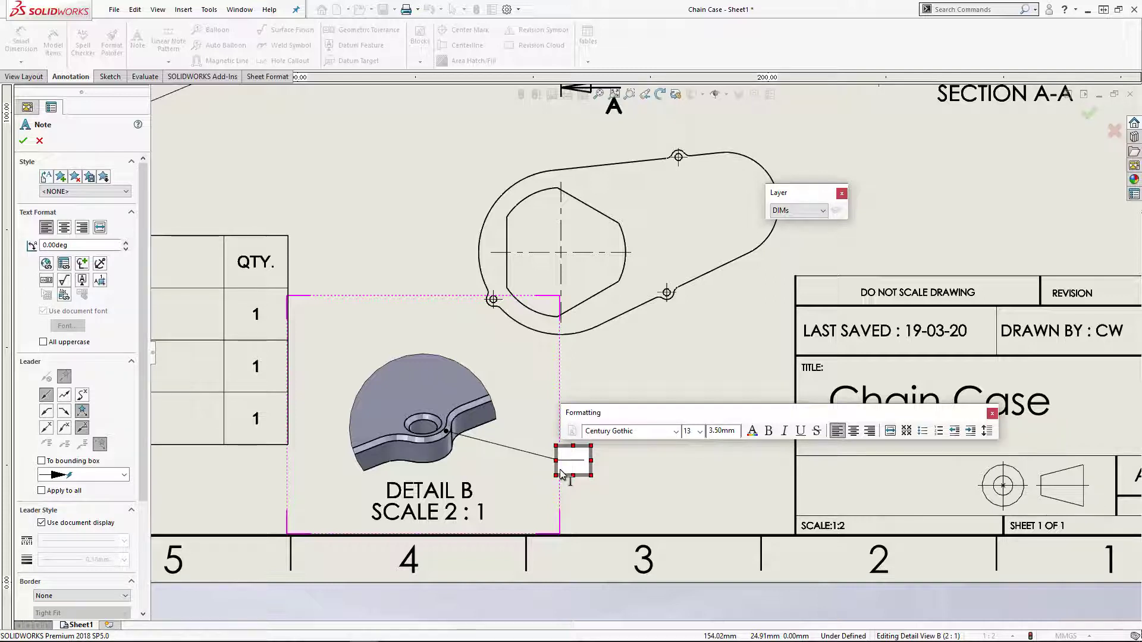
type("0")
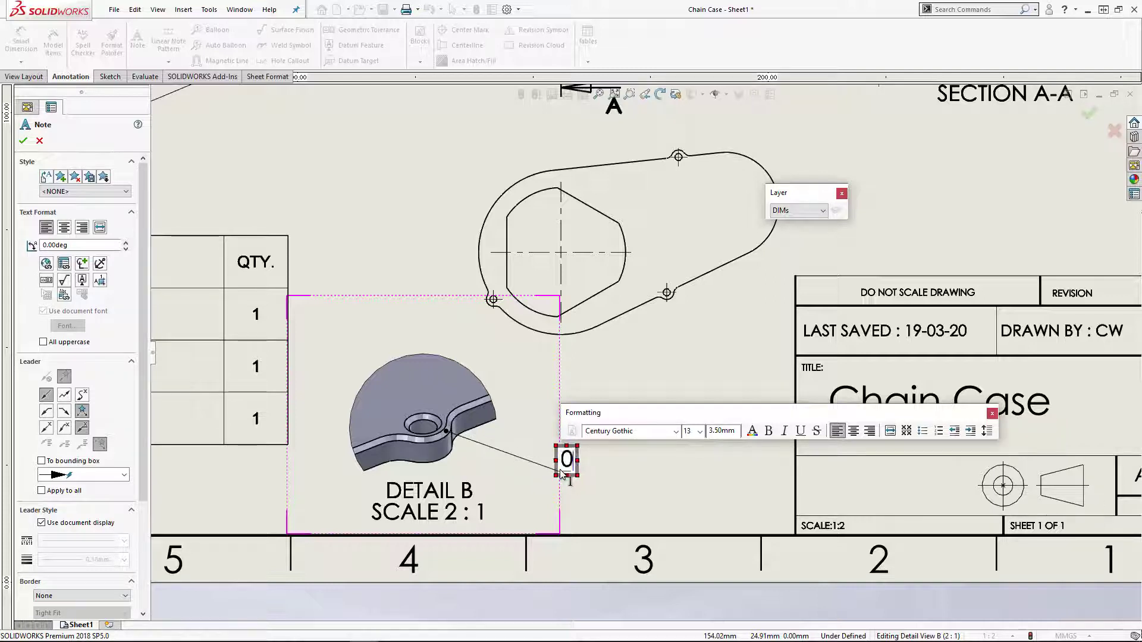
type(".5")
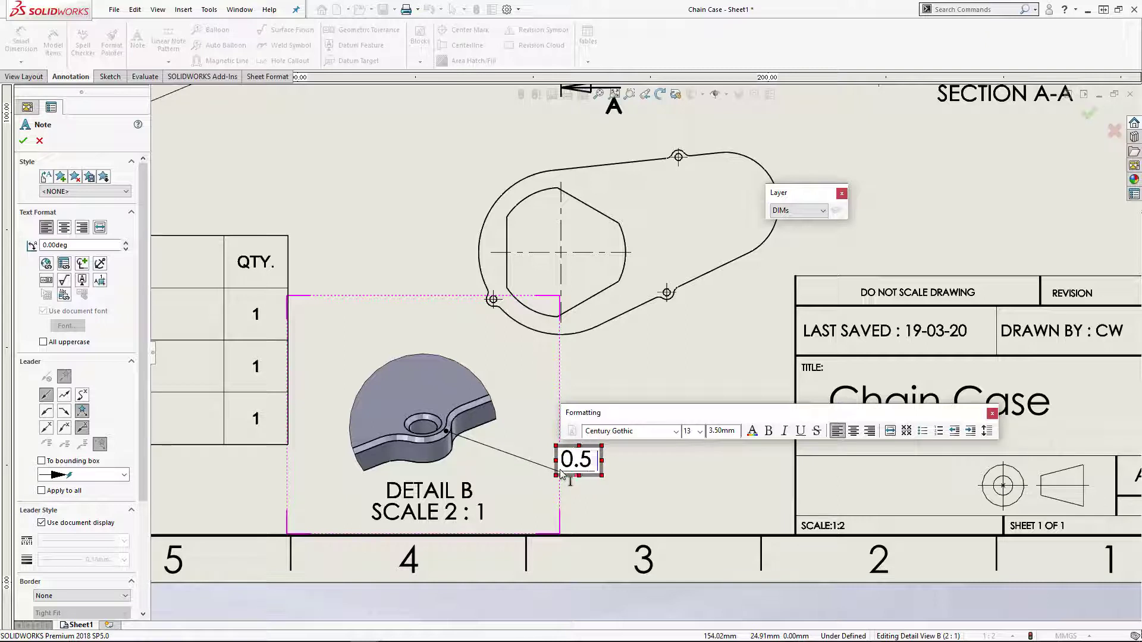
type(" x 45 De")
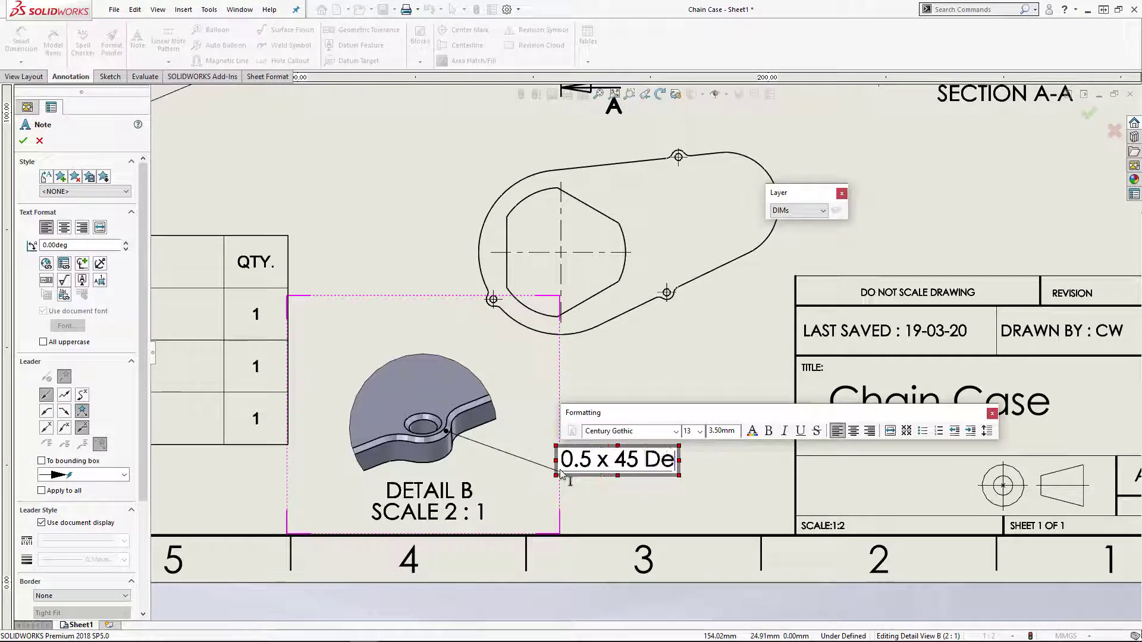
type("g C")
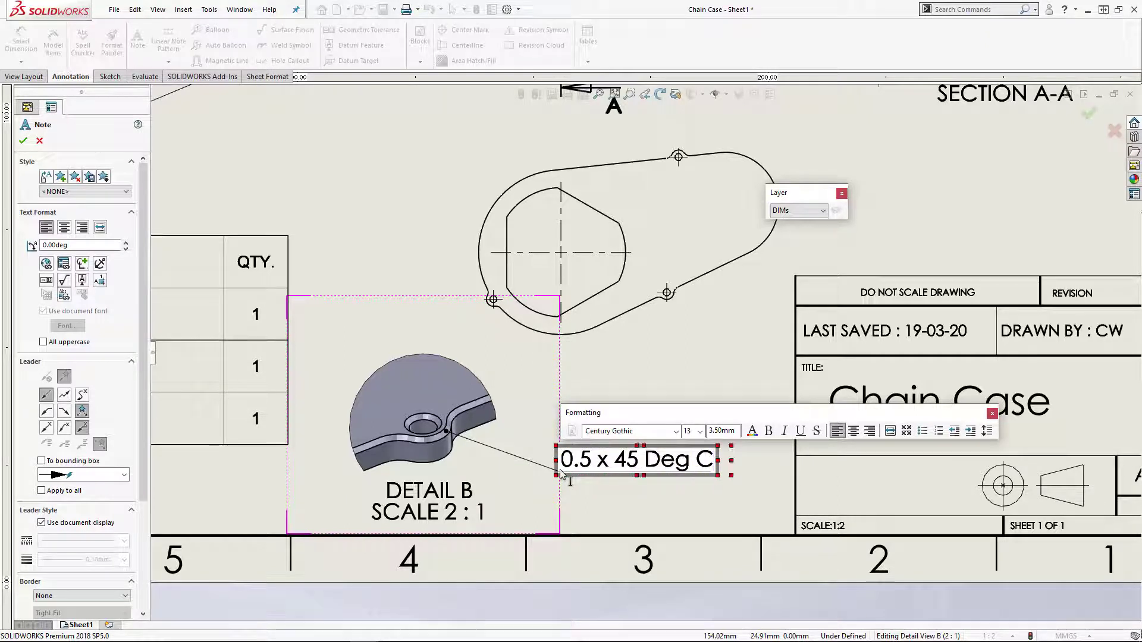
type("hamfer")
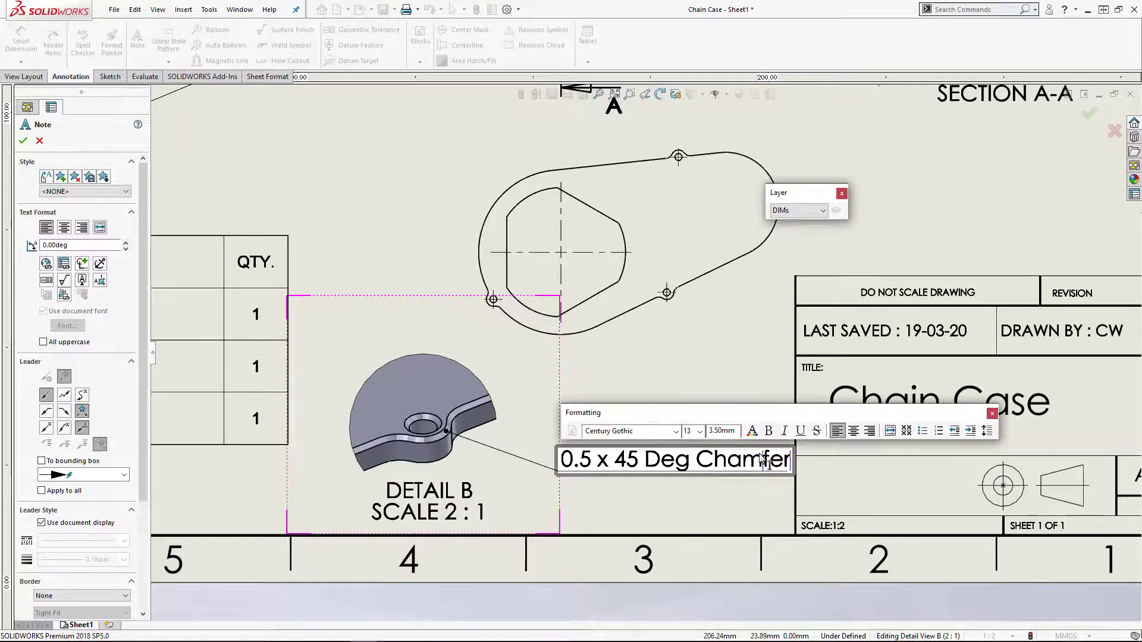
left_click(21, 140)
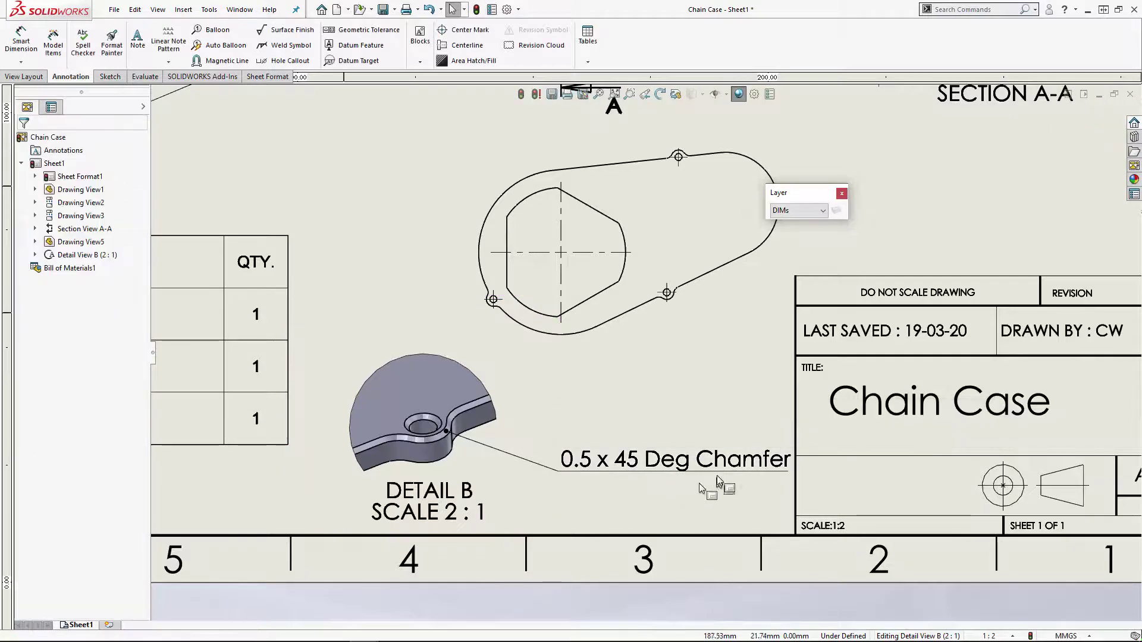
Narrow the chamfer note's text box so that "Chamfer" wraps onto a second line, and accept the note
left_click(714, 470)
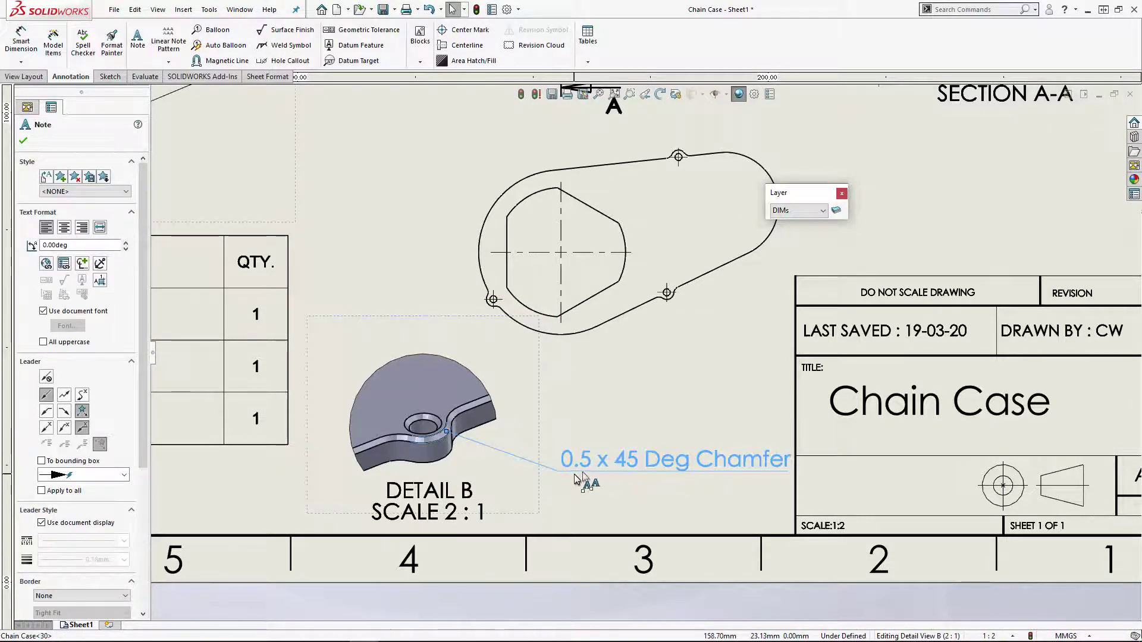
double_click(646, 466)
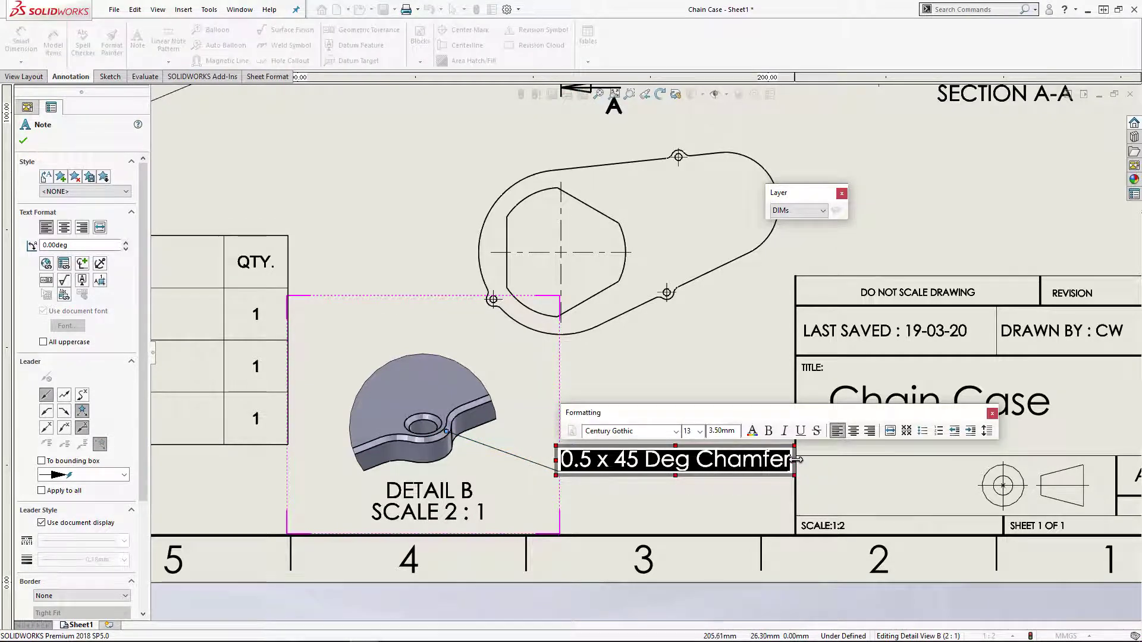
left_click_drag(796, 463, 701, 454)
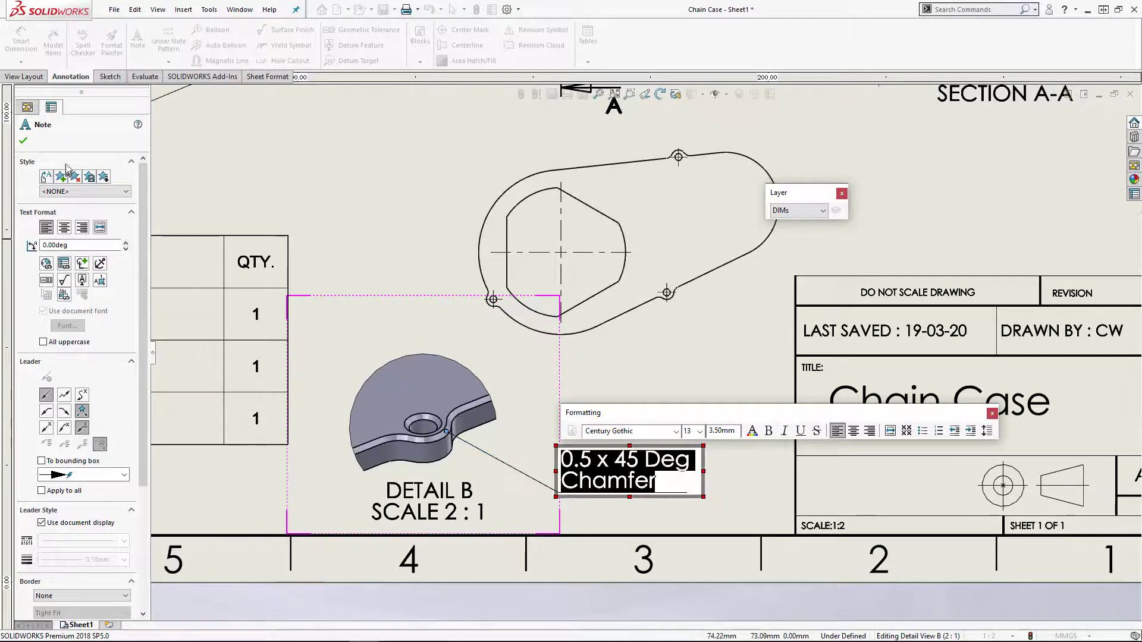
left_click(25, 140)
Move the floating Layer toolbar off the drawing sheet and close it
scroll(734, 377, "up", 5)
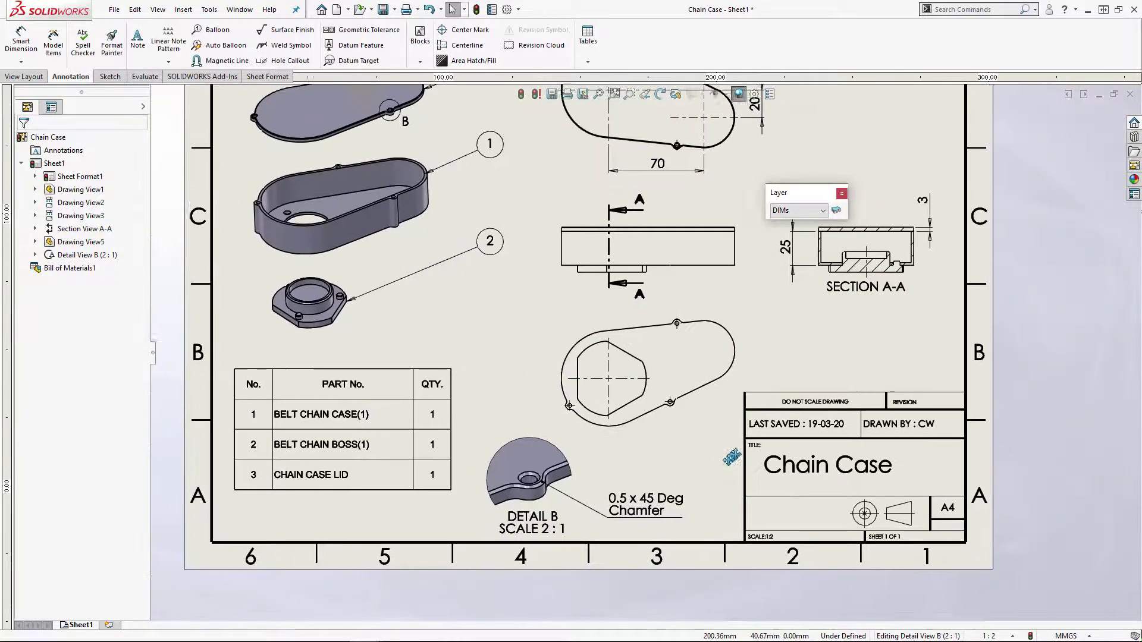
middle_click_drag(759, 404, 673, 445)
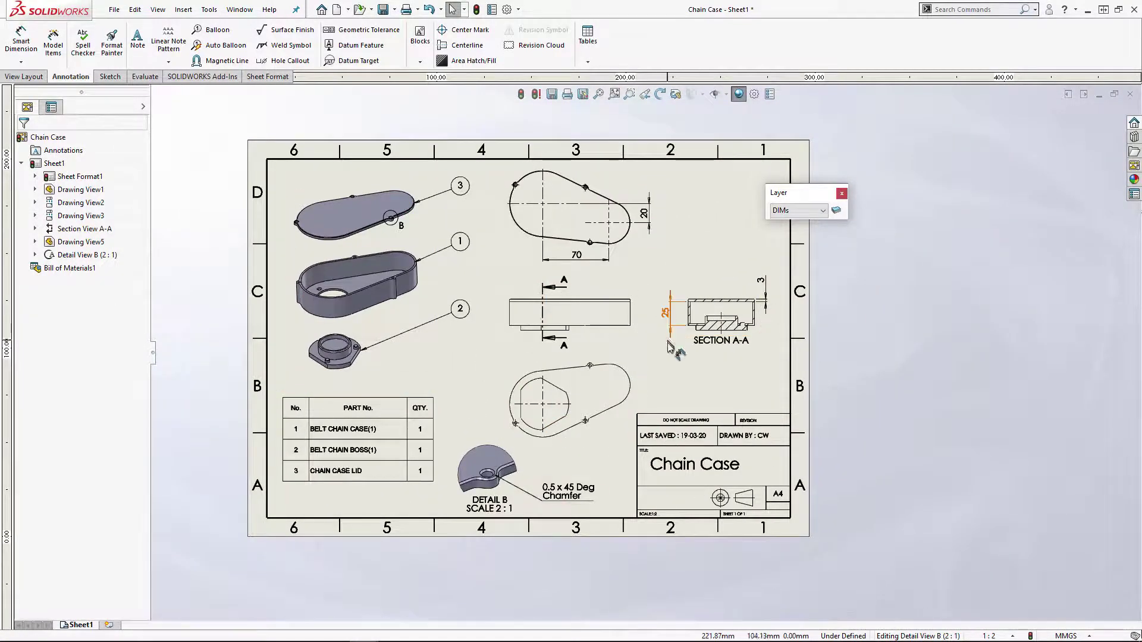
middle_click_drag(636, 470, 664, 445)
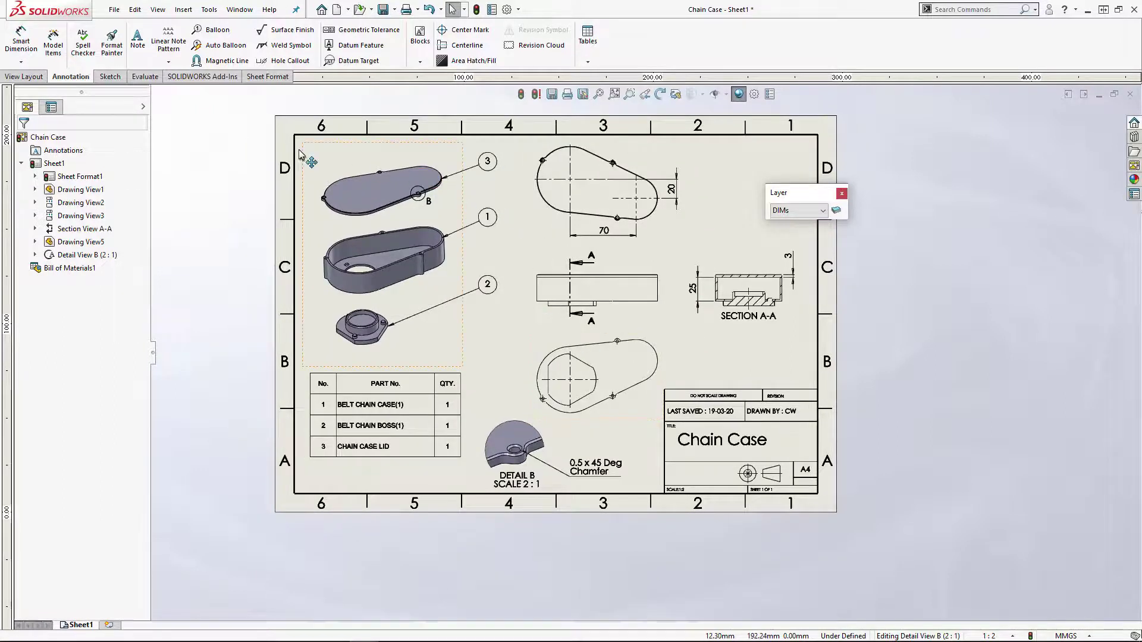
middle_click_drag(658, 293, 631, 318)
left_click_drag(800, 193, 877, 146)
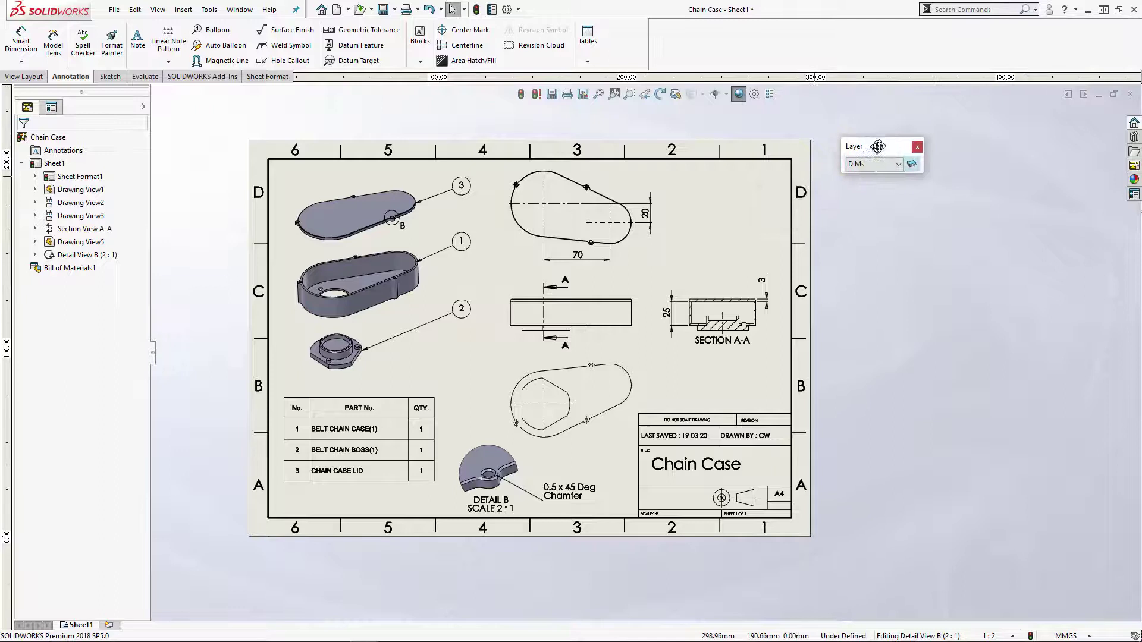
left_click(920, 148)
Save all modified documents, storing the drawing under the file name Chain Case2.SLDDRW
middle_click_drag(843, 340, 874, 354)
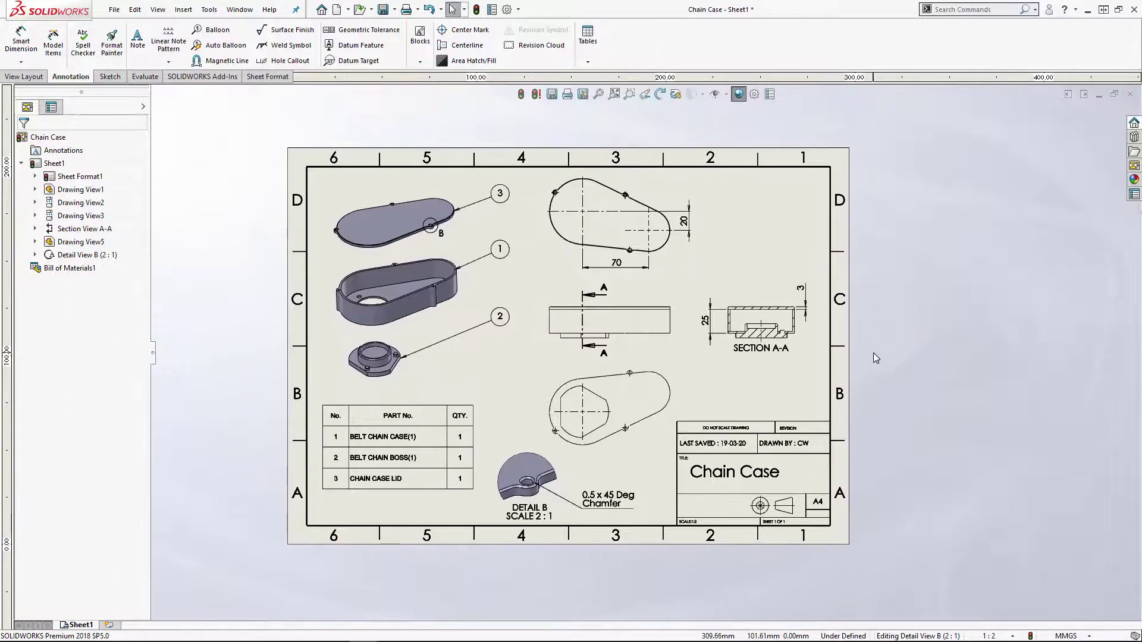
middle_click_drag(693, 400, 673, 398)
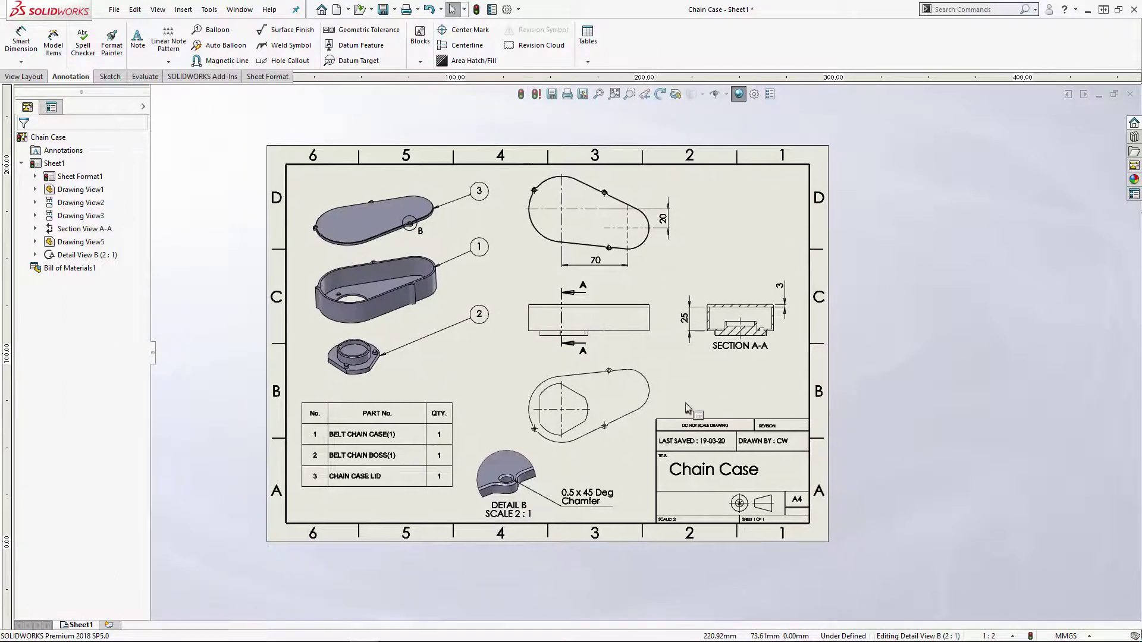
left_click(553, 95)
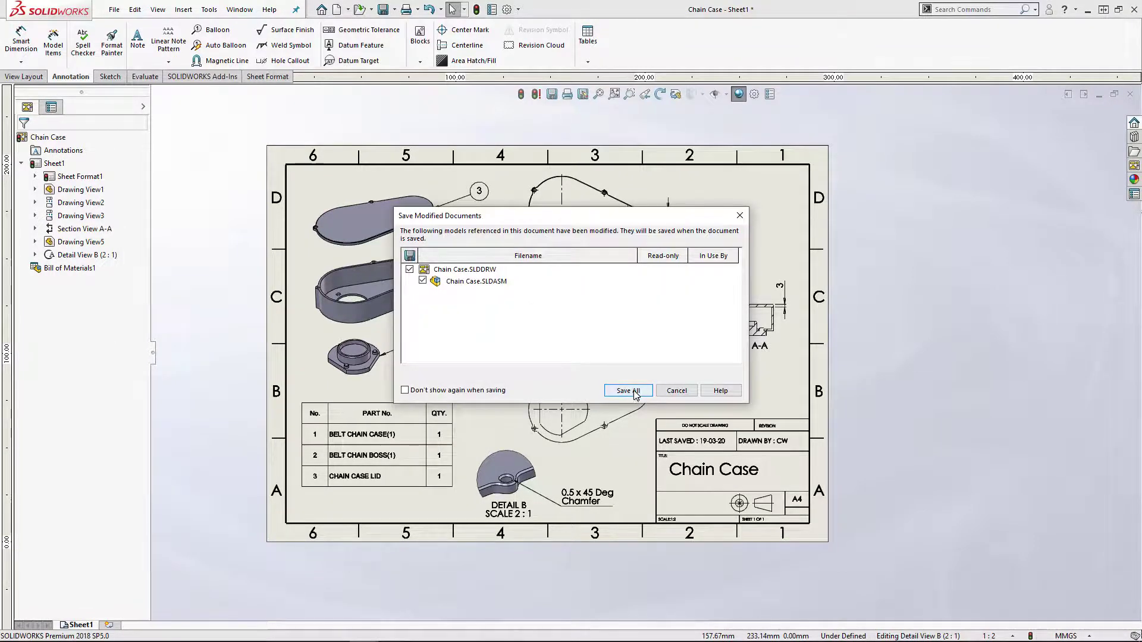
left_click(634, 392)
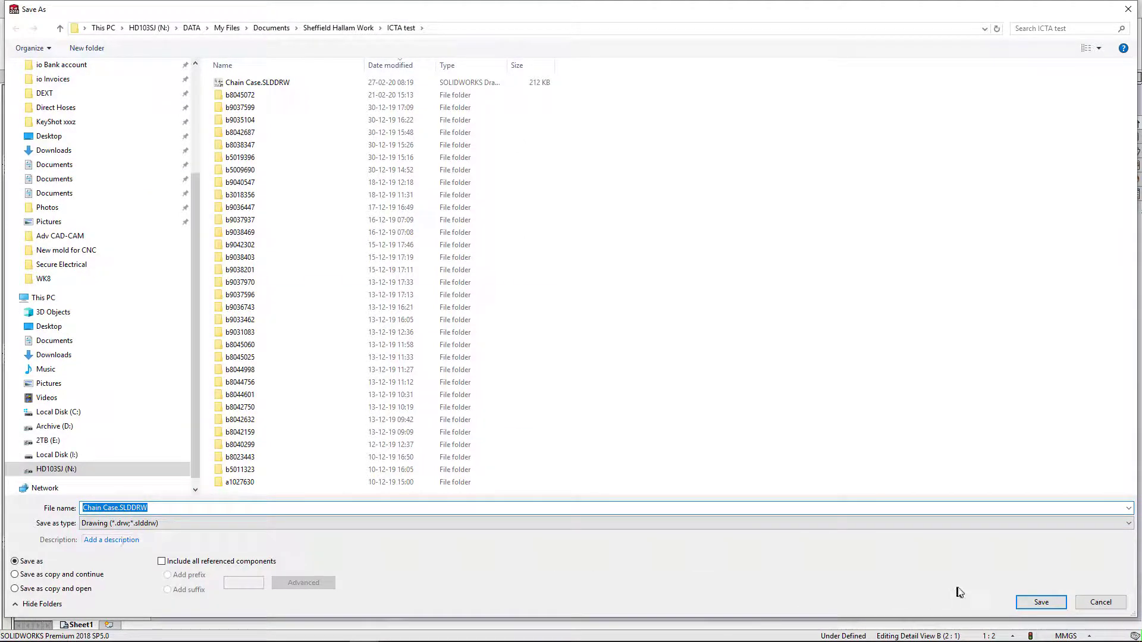
type("2")
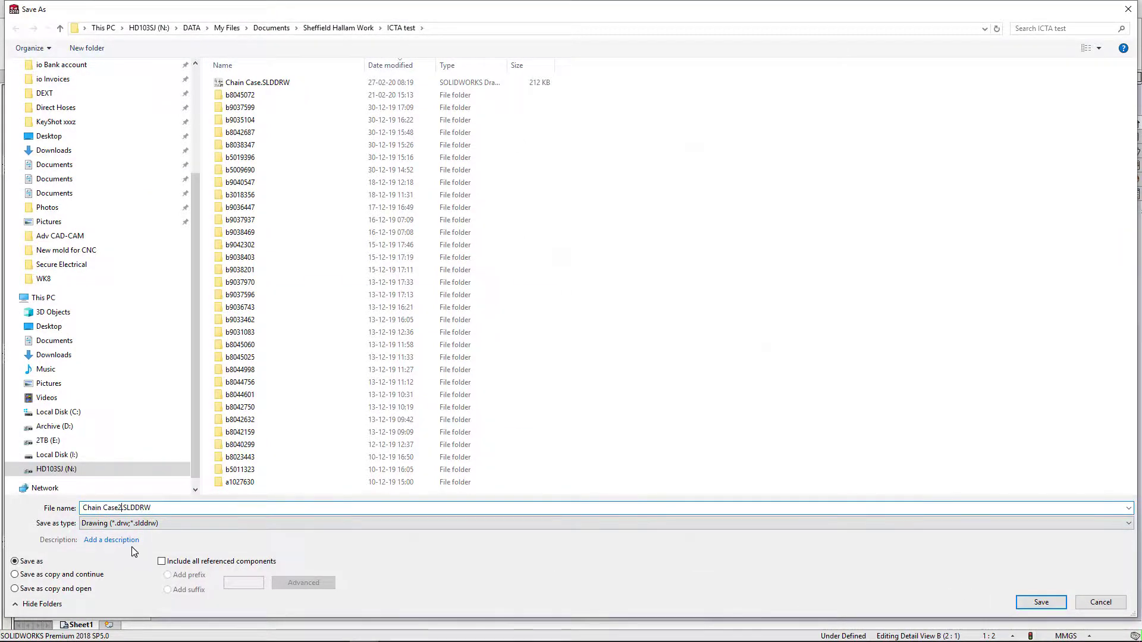
key("Return")
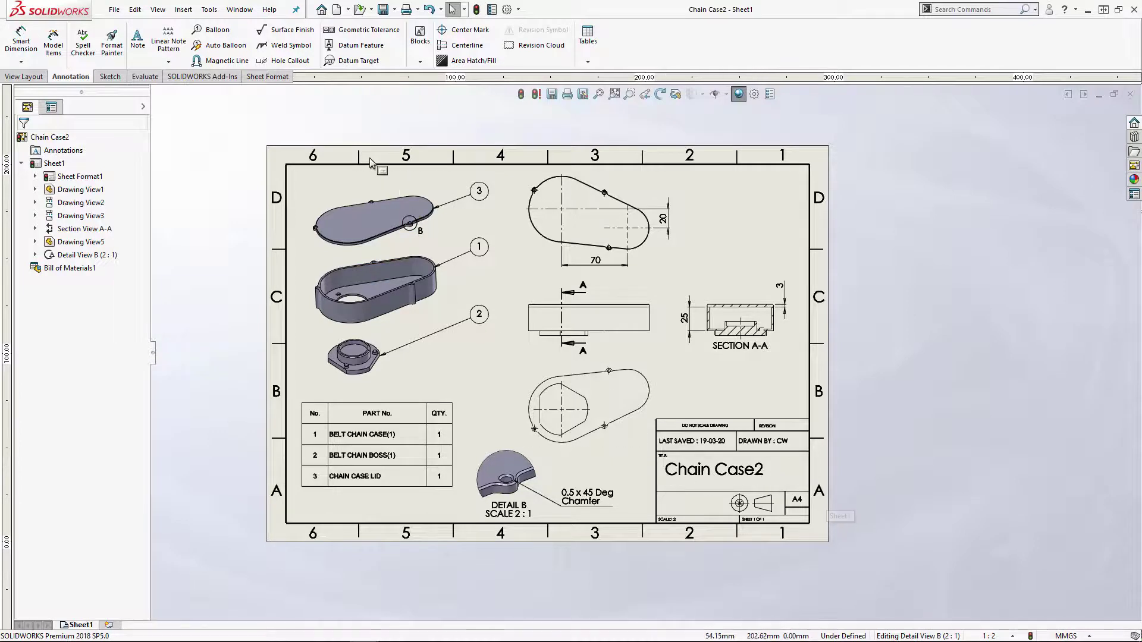
Start saving the sheet format, browse to the Documents folder, and cancel without saving
middle_click_drag(369, 156, 369, 174)
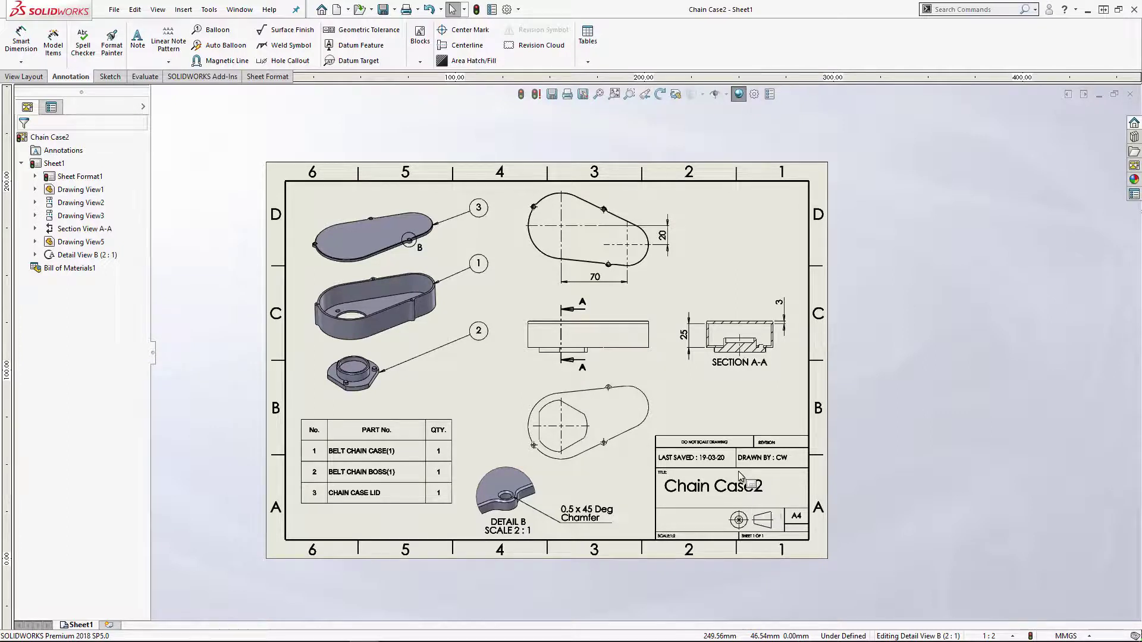
left_click(114, 9)
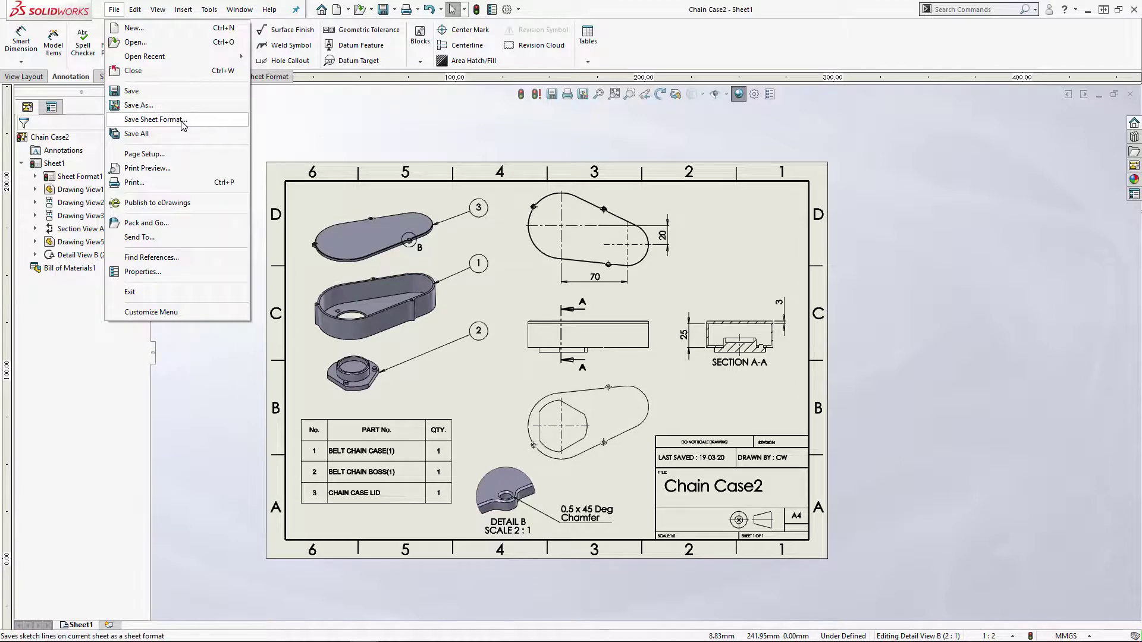
left_click(156, 120)
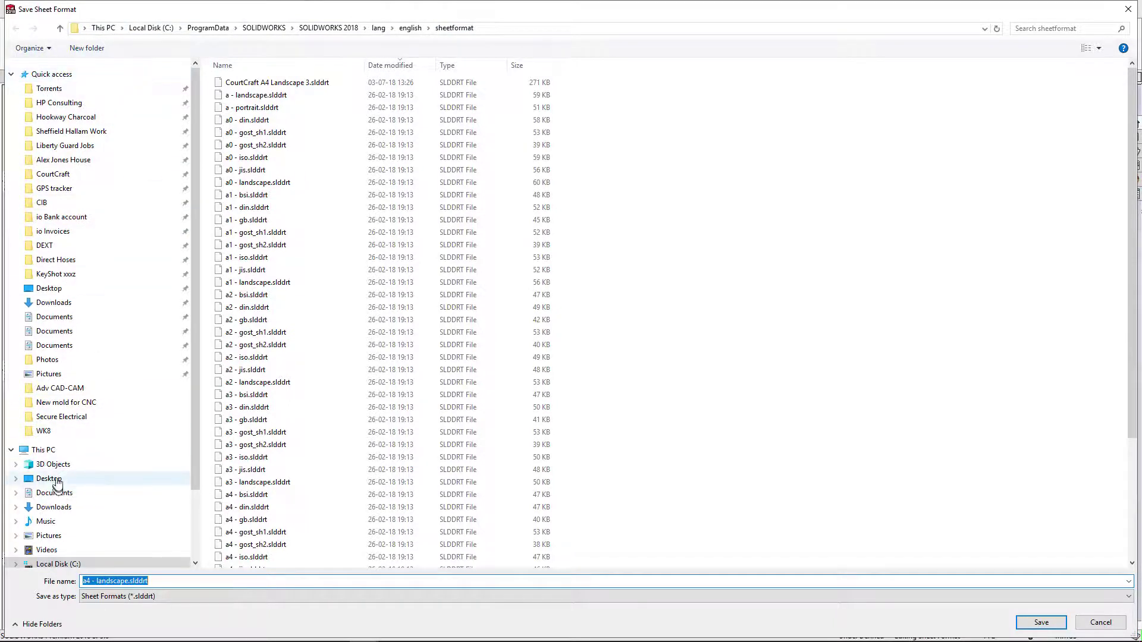
scroll(62, 479, "down", 3)
left_click(54, 397)
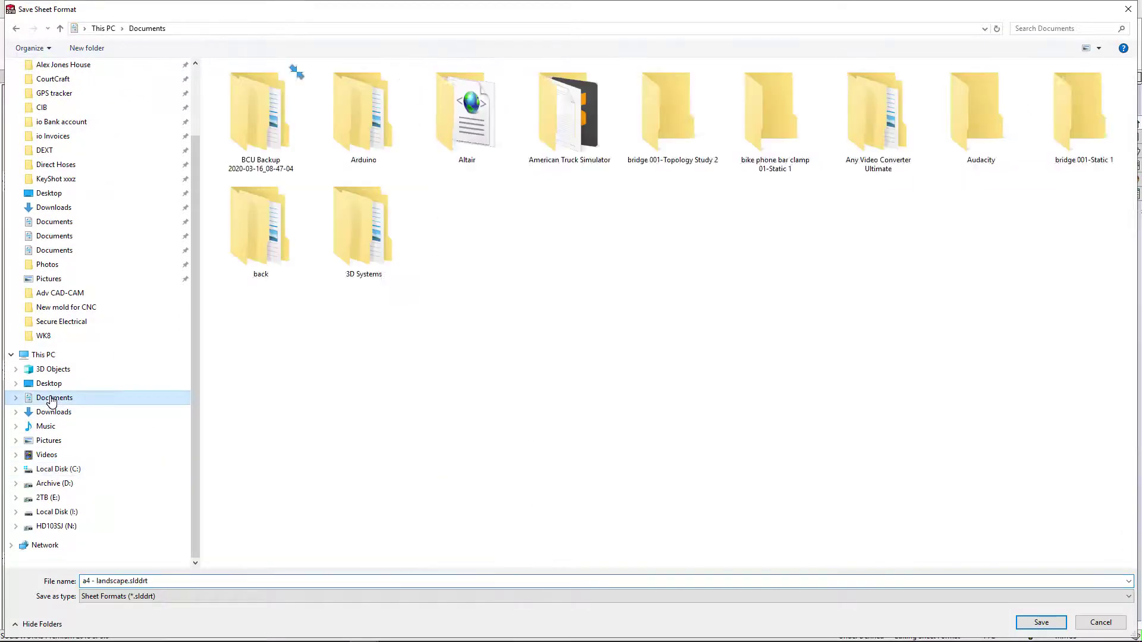
left_click(1126, 10)
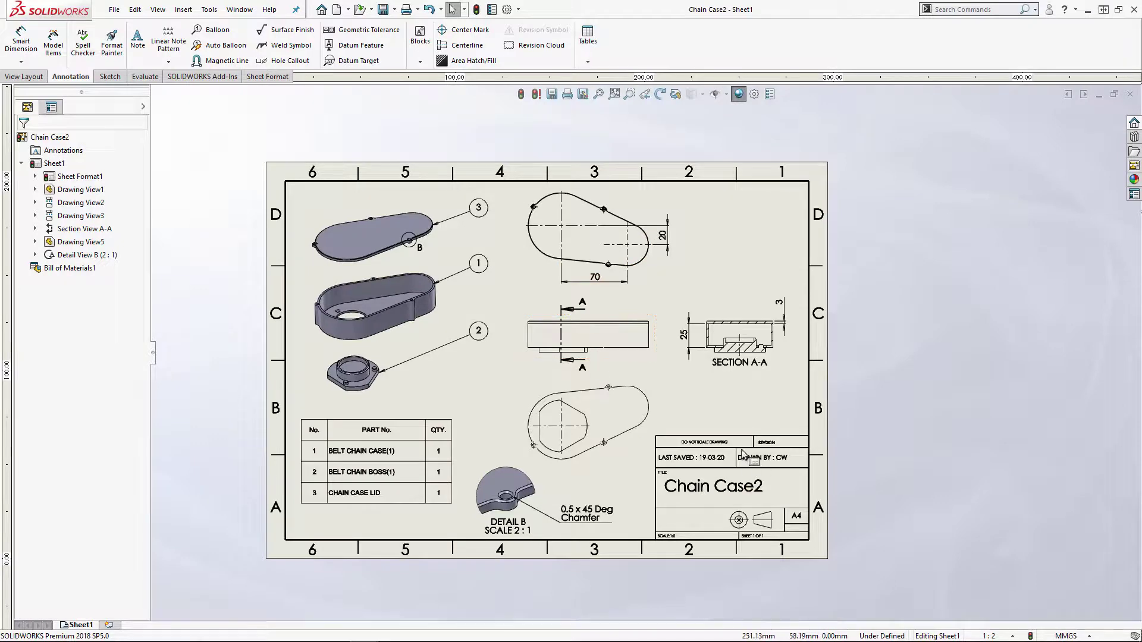
Start a new drawing, browse the available sheet format files without choosing one, and close the blank drawing
left_click(114, 10)
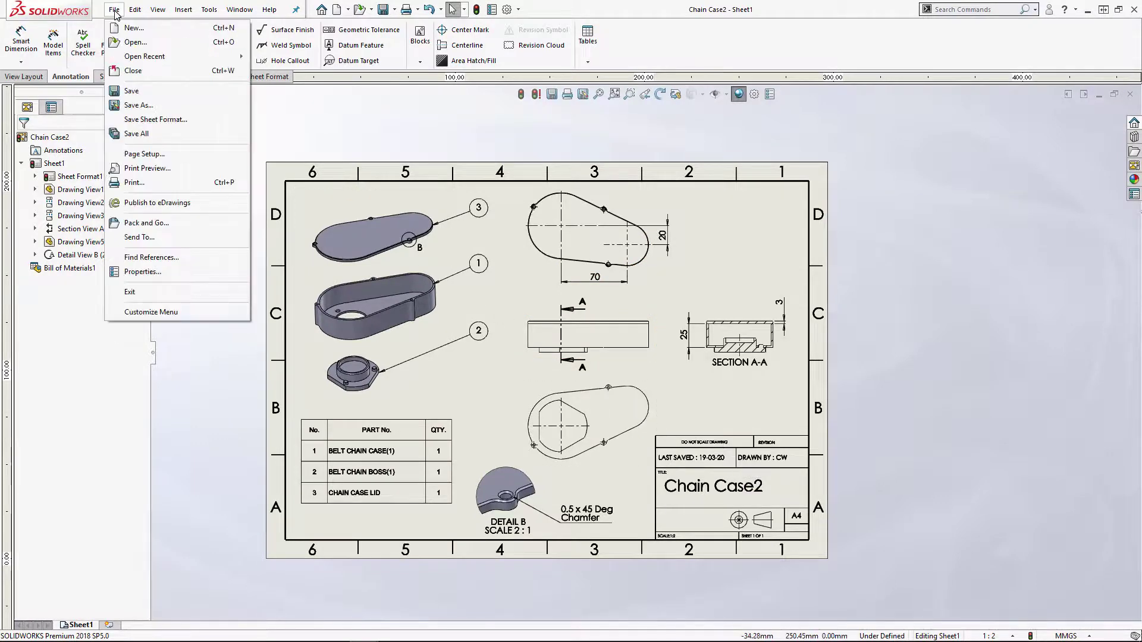
left_click(128, 27)
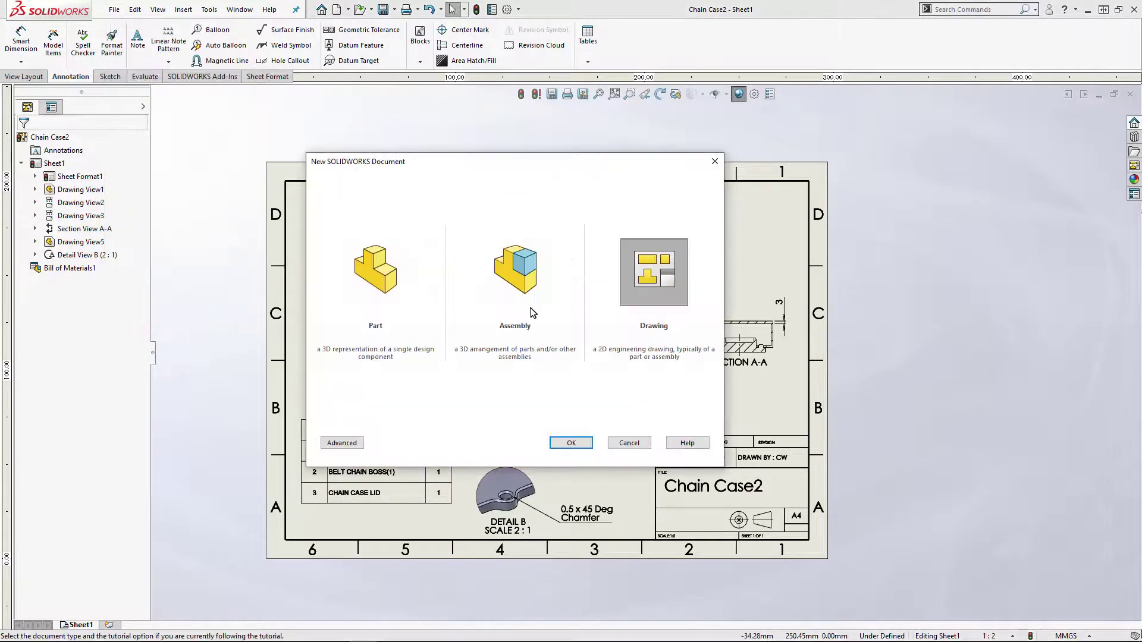
double_click(674, 271)
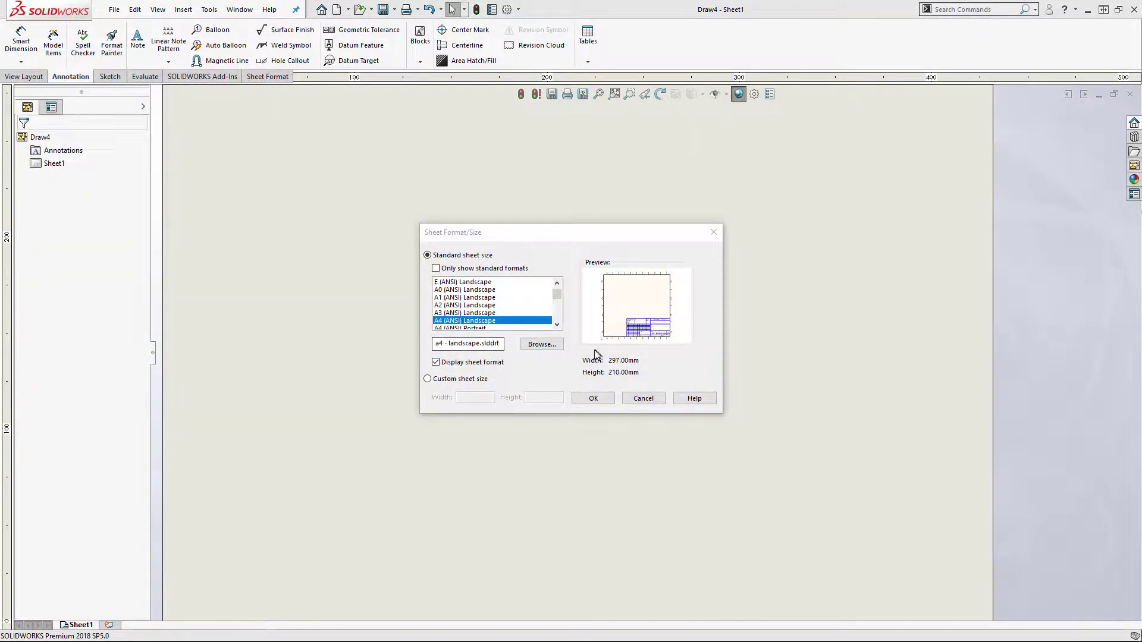
left_click(541, 343)
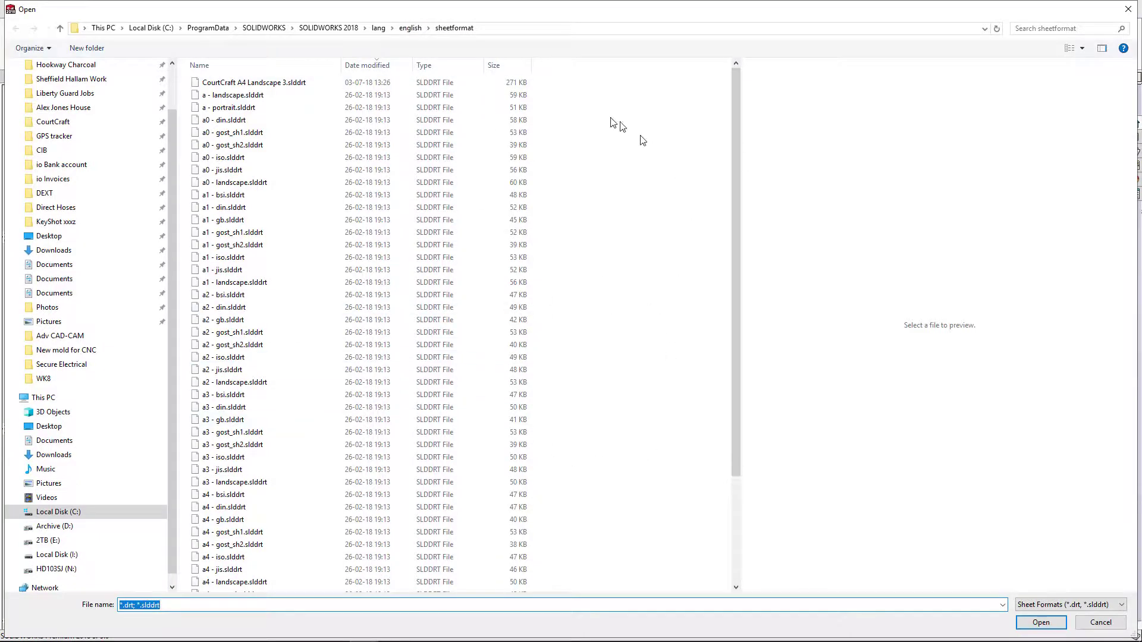
scroll(573, 378, "down", 2)
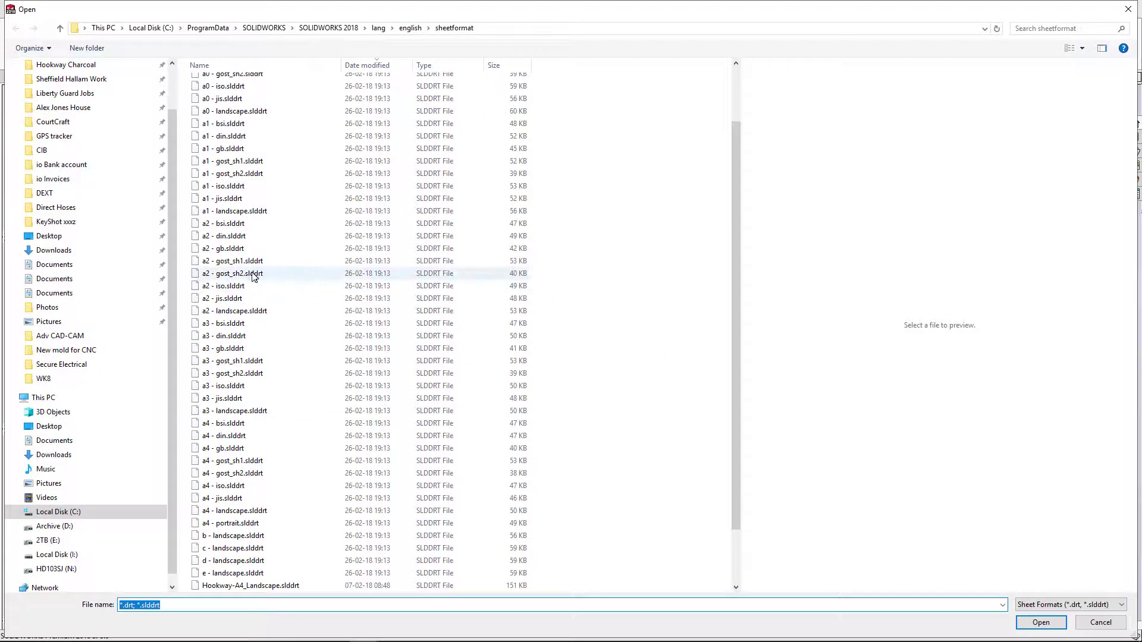
left_click(1093, 623)
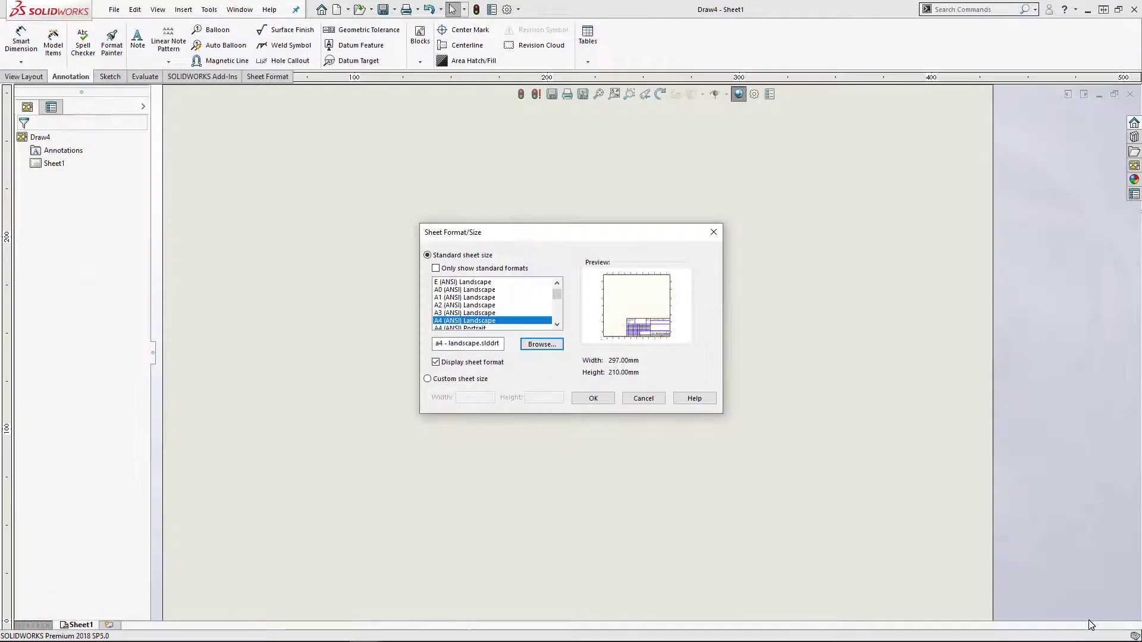
left_click(648, 402)
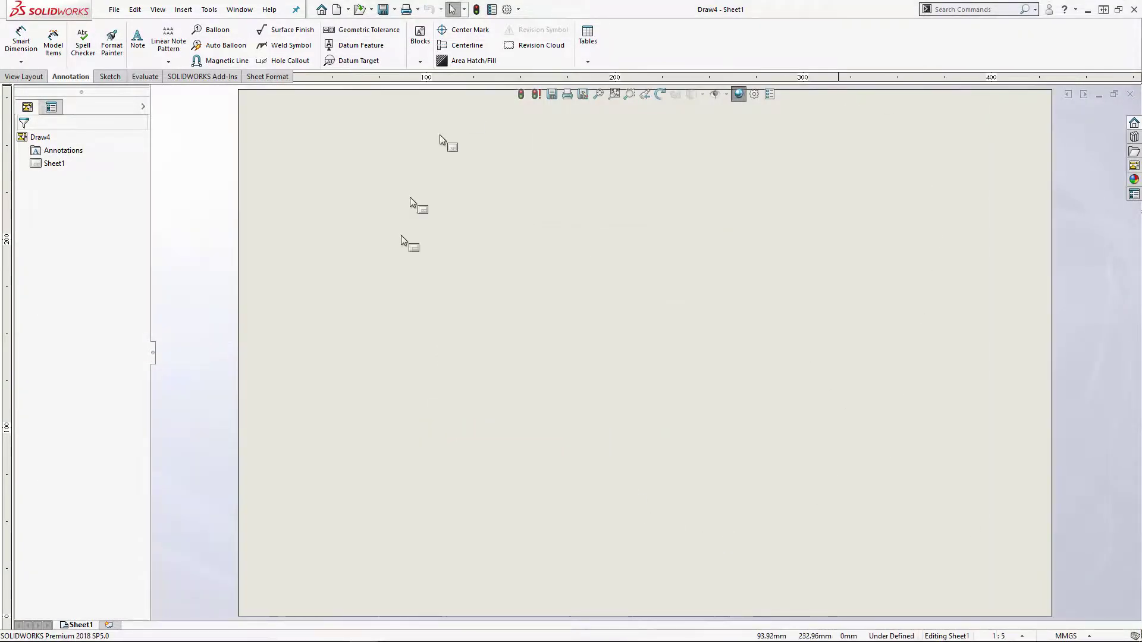
left_click(1130, 95)
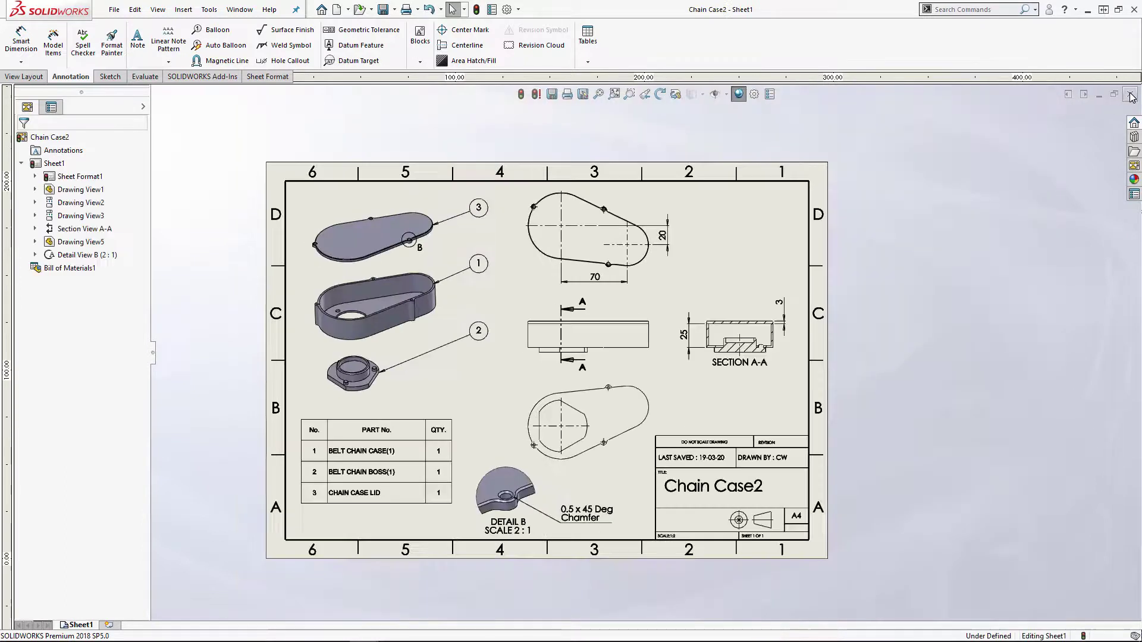
middle_click_drag(568, 421, 604, 409)
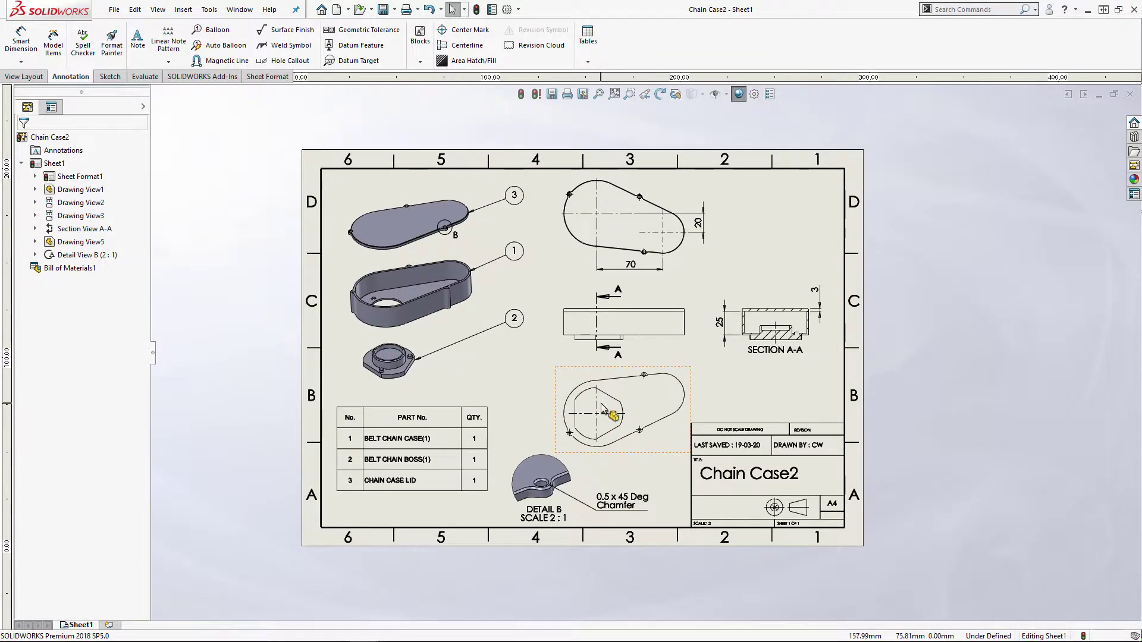